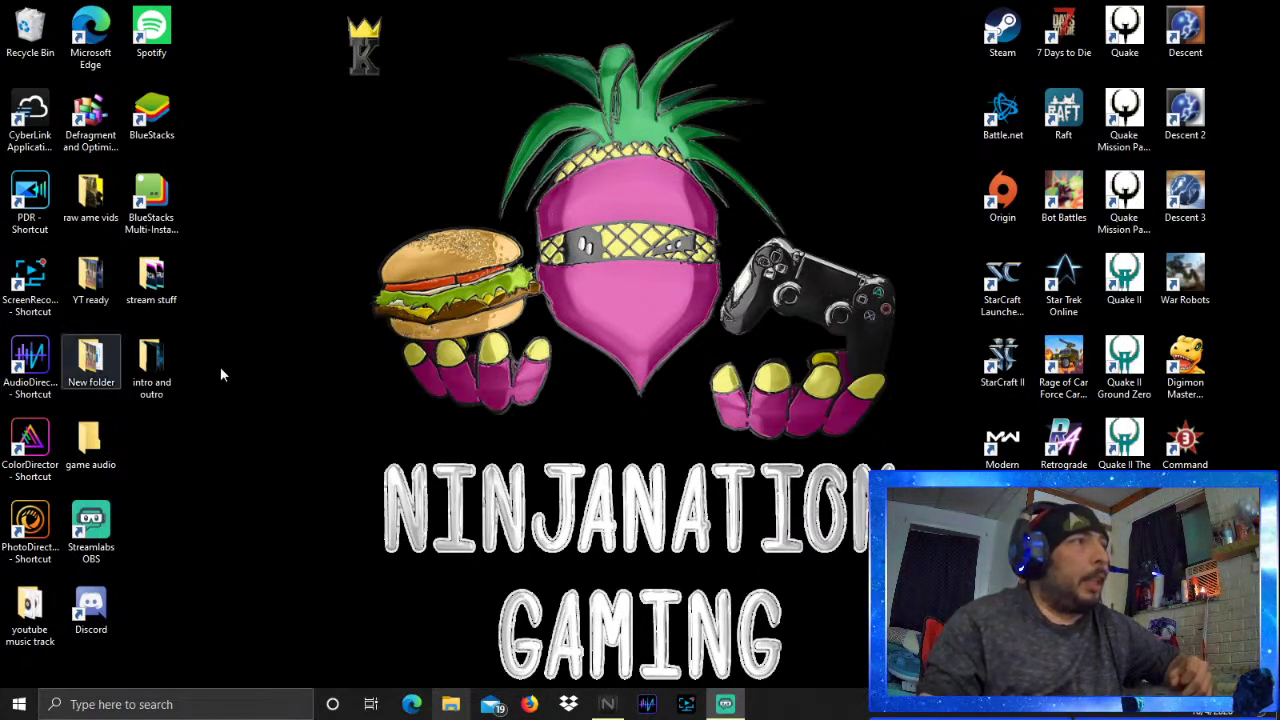
Launch PowerDirector and enter Full Mode with a 16:9 aspect ratio
double_click(43, 196)
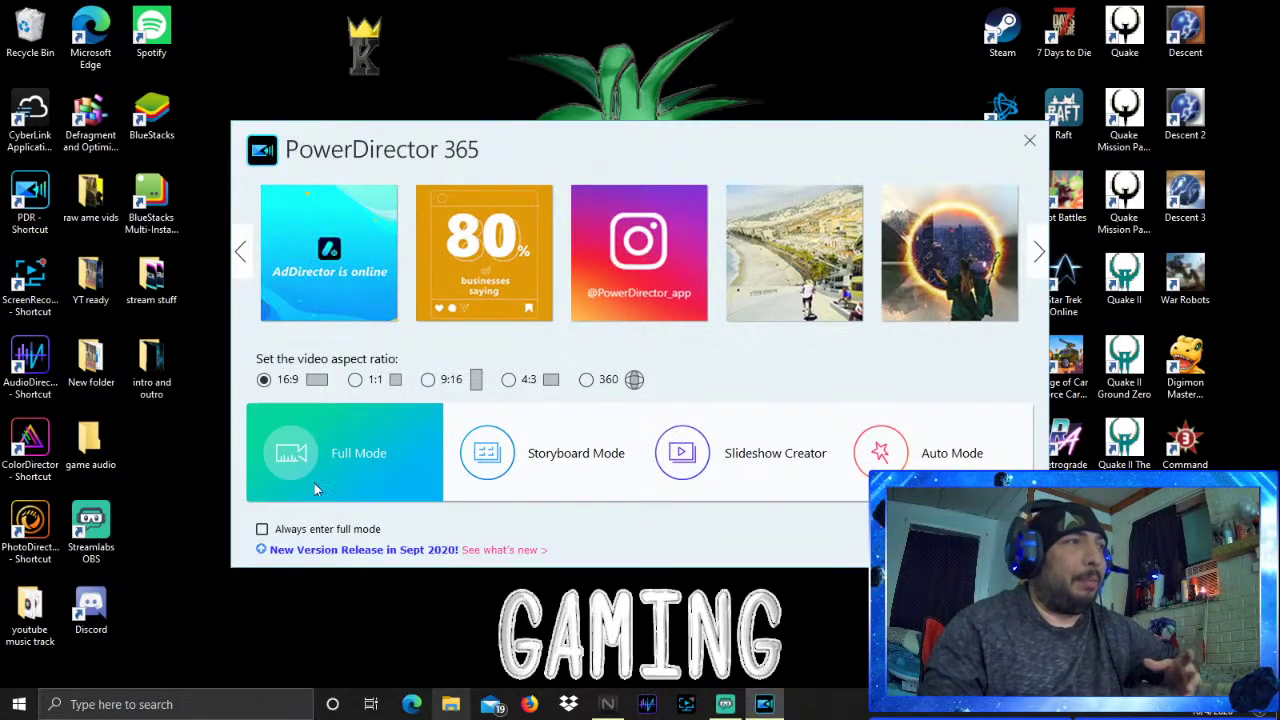
click(291, 445)
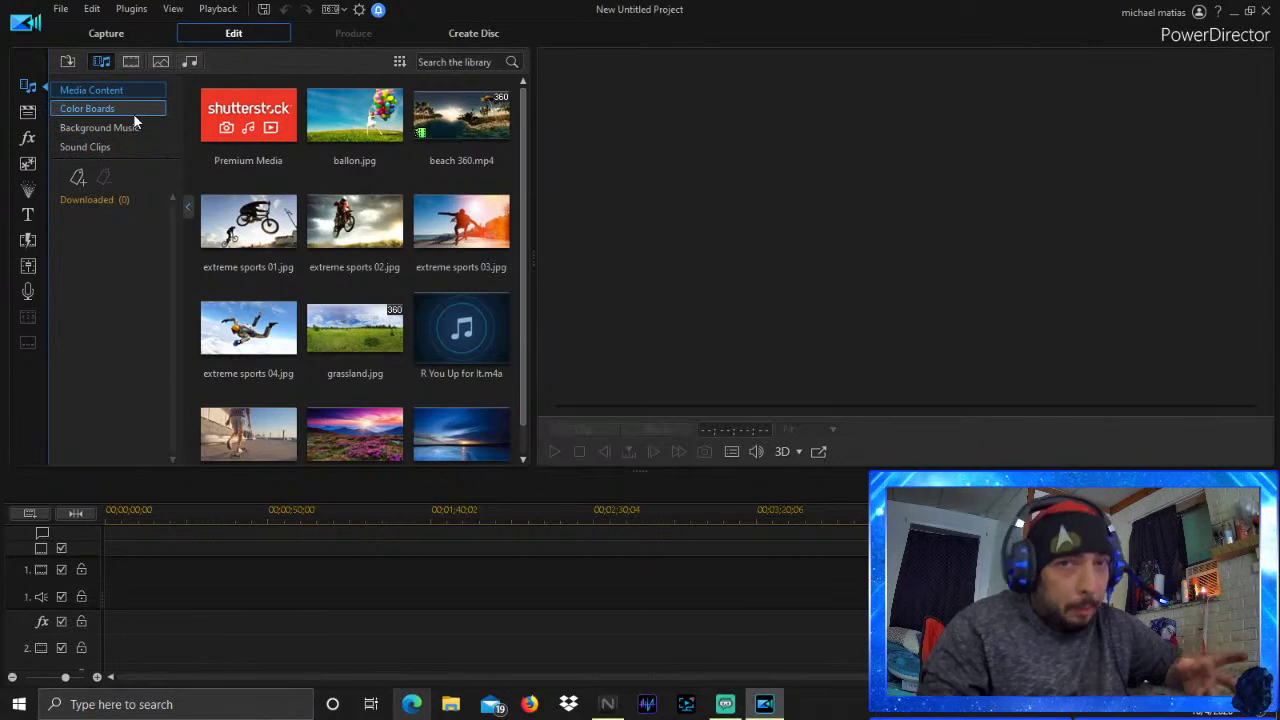
Switch to NitroSense to check the fan speeds and the CPU and GPU monitoring, and minimize it again
click(607, 704)
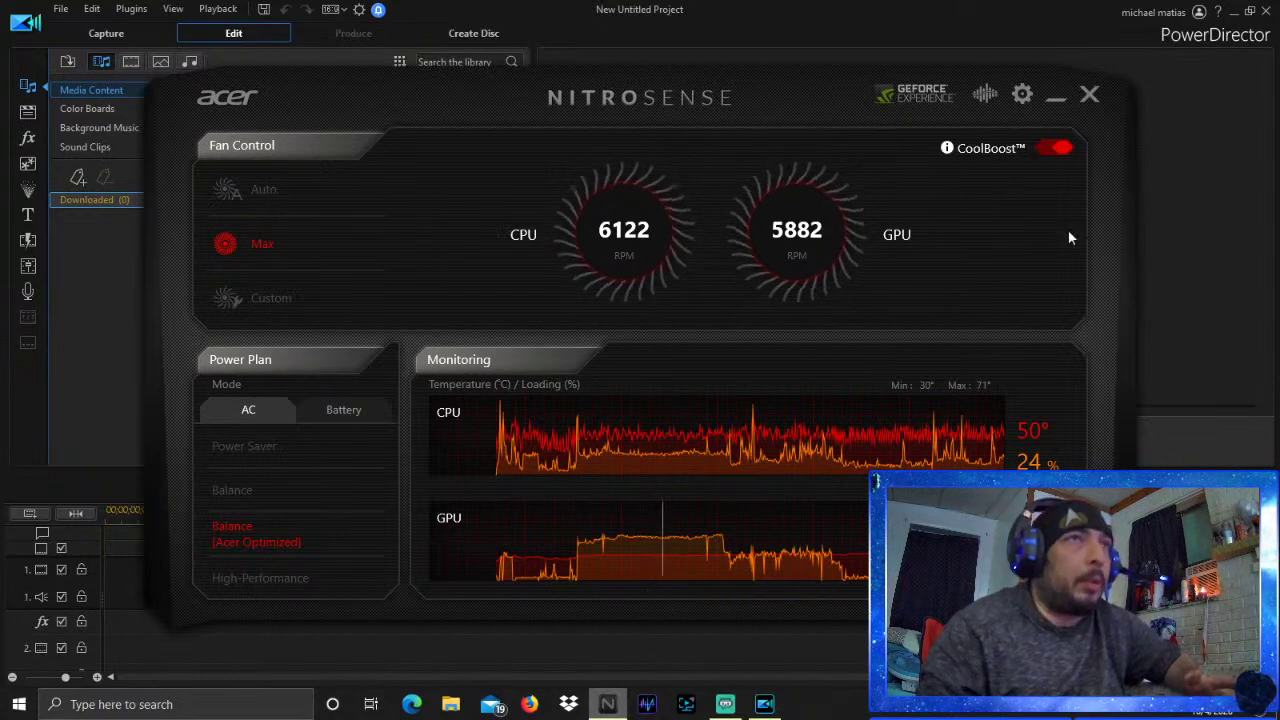
click(1055, 97)
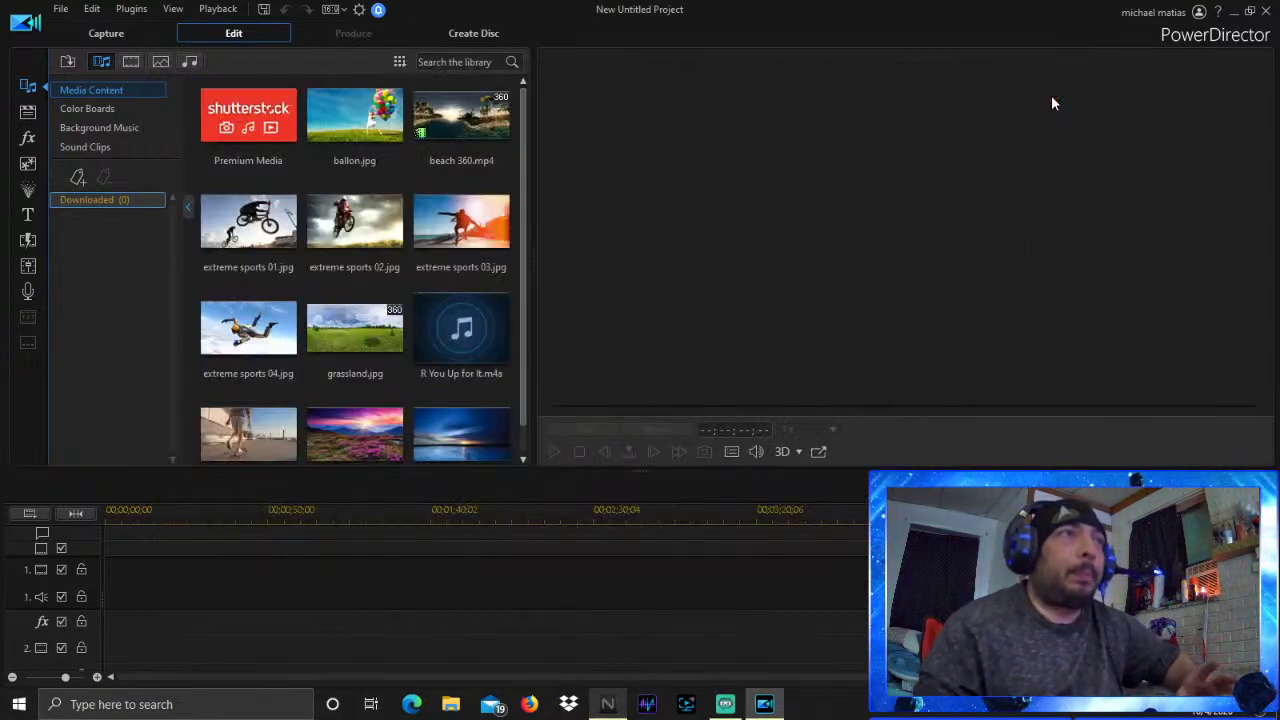
click(60, 10)
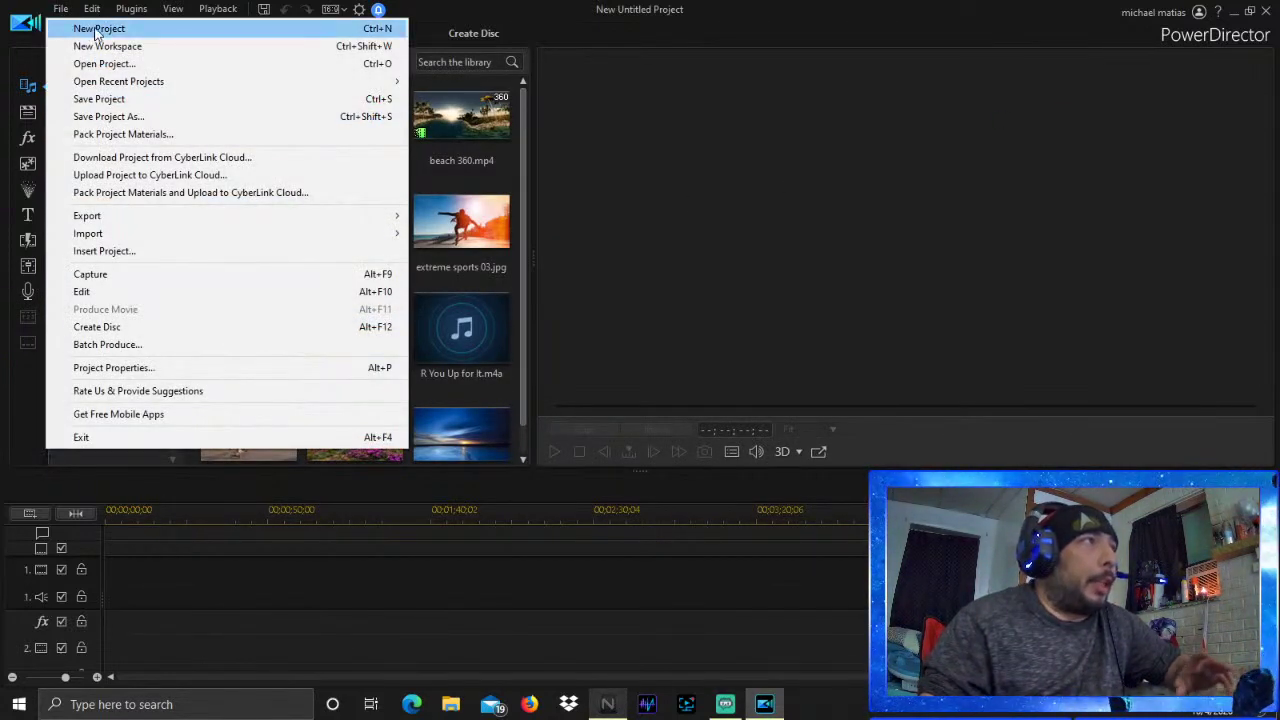
click(797, 229)
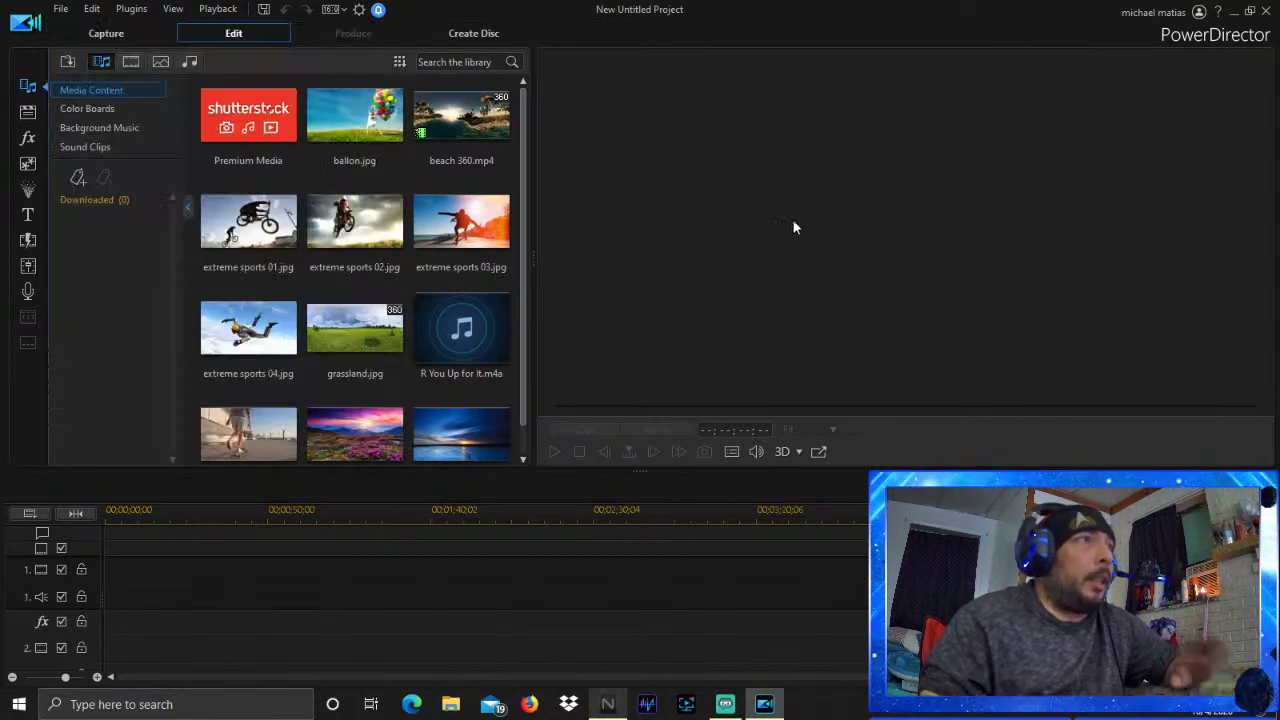
scroll(325, 300, down, 1)
scroll(325, 300, up, 1)
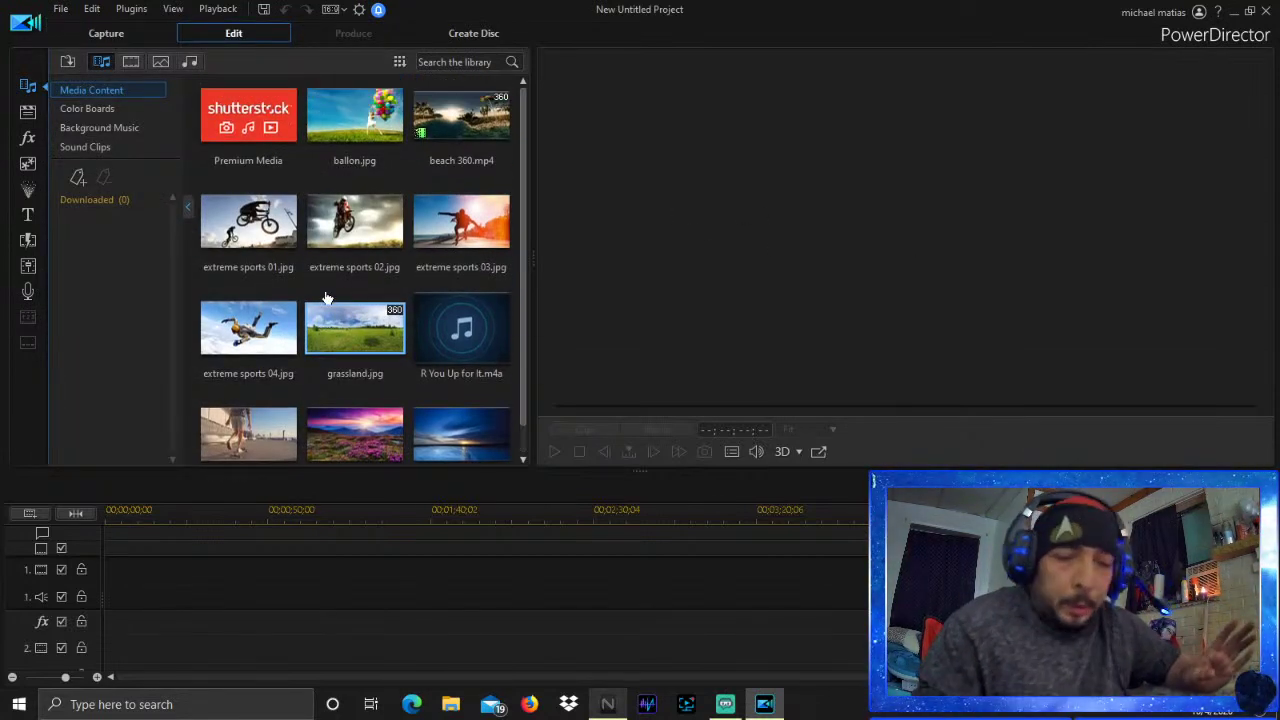
click(61, 9)
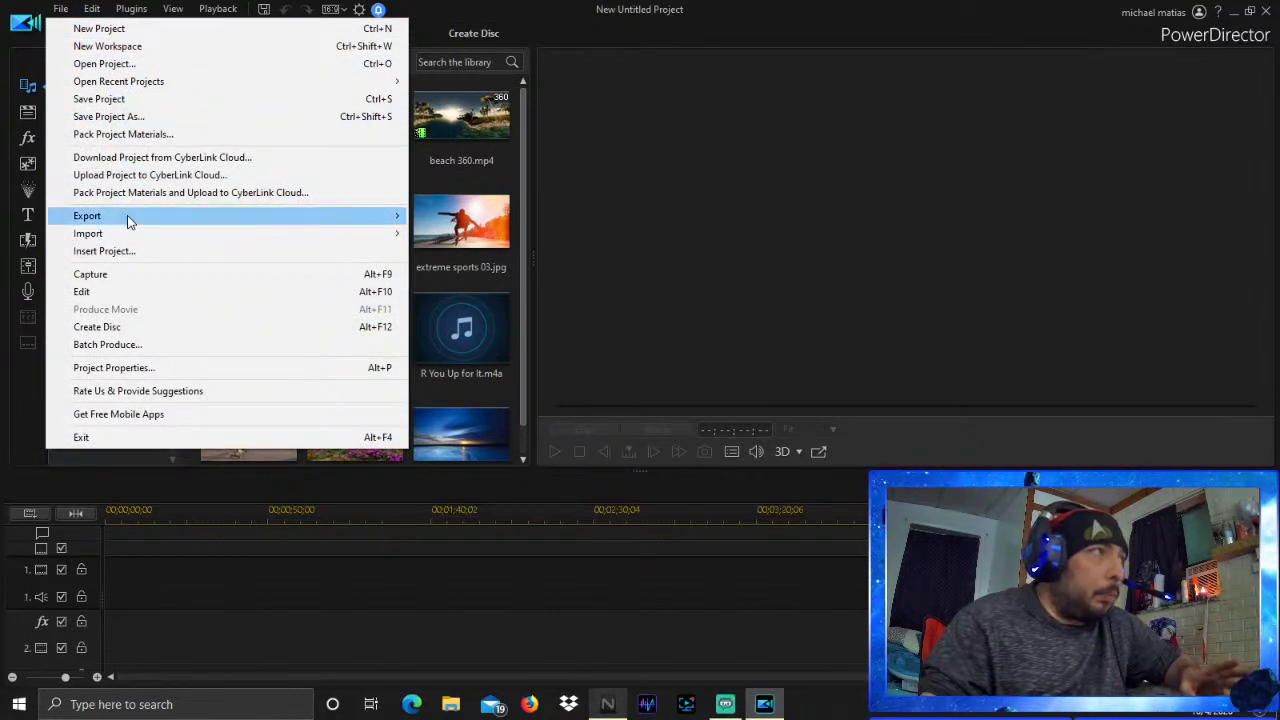
mouse_move(177, 234)
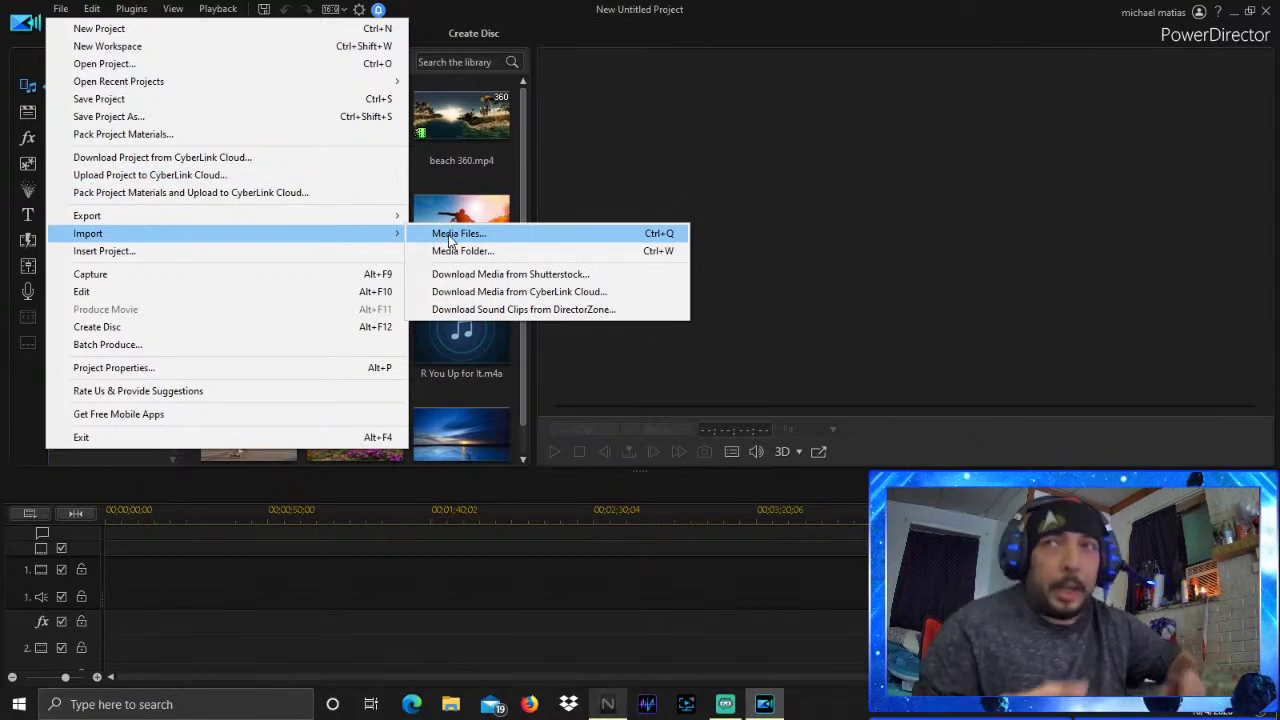
click(455, 707)
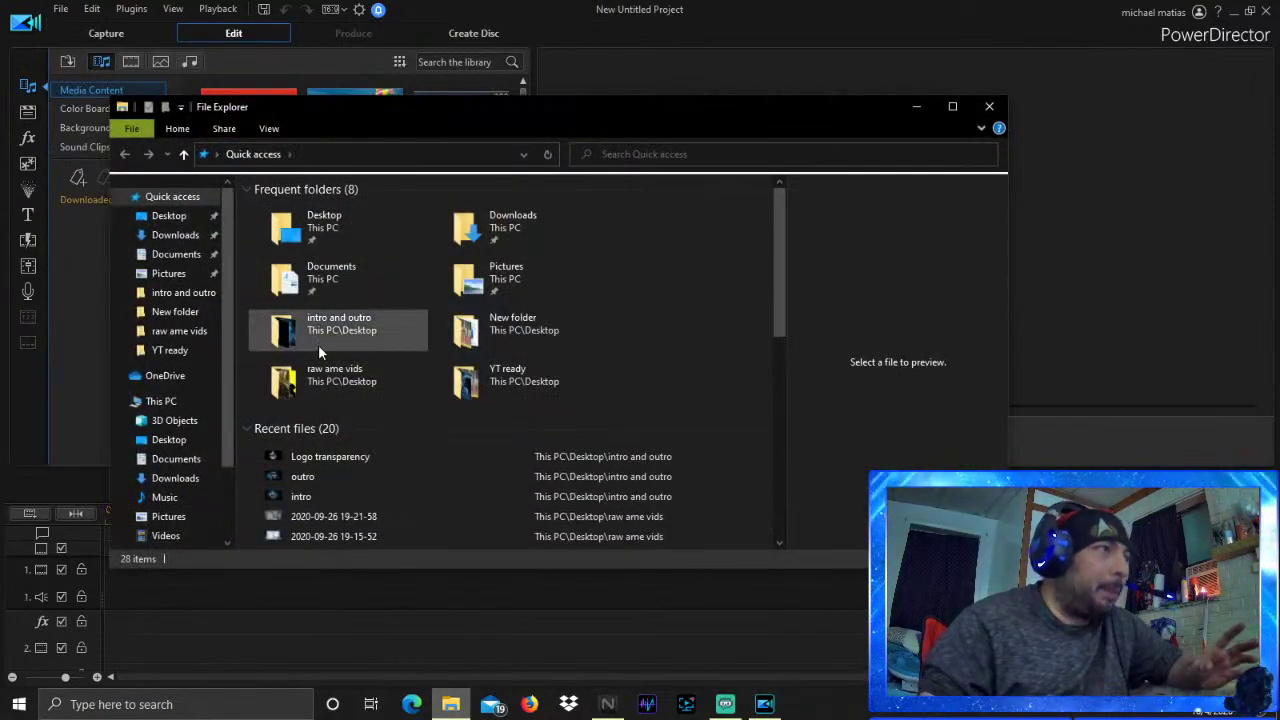
double_click(287, 387)
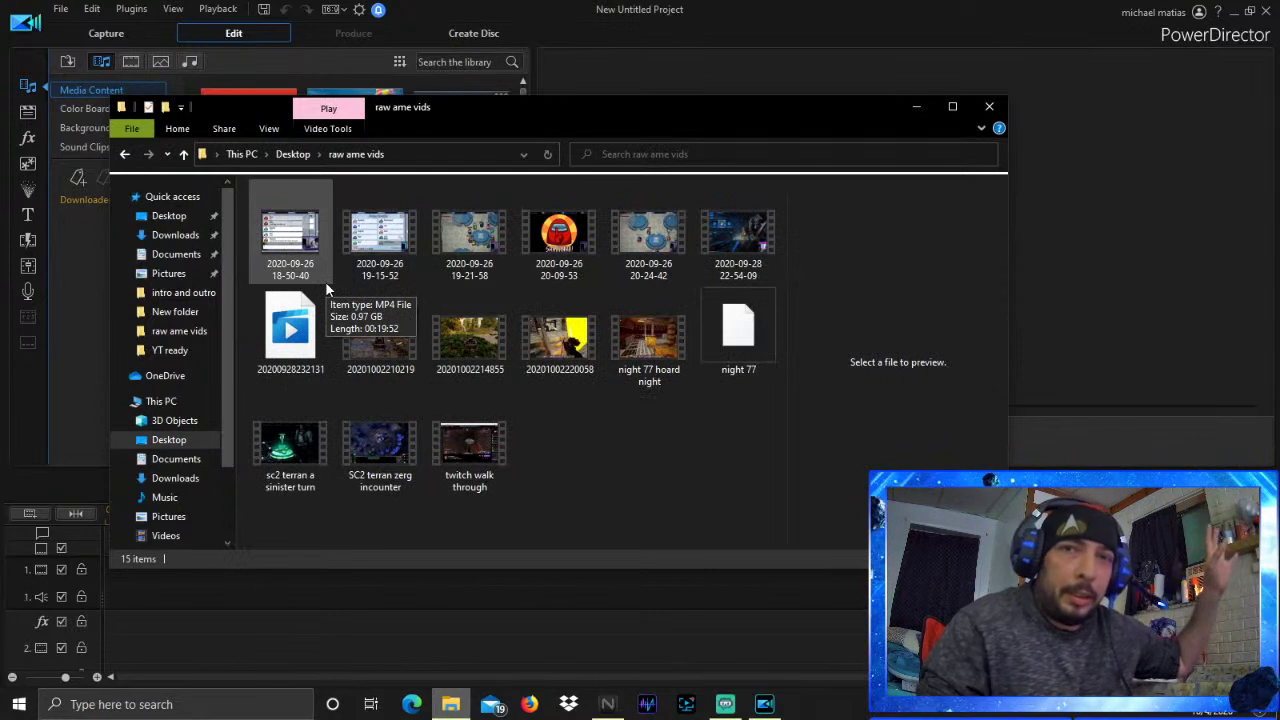
click(538, 350)
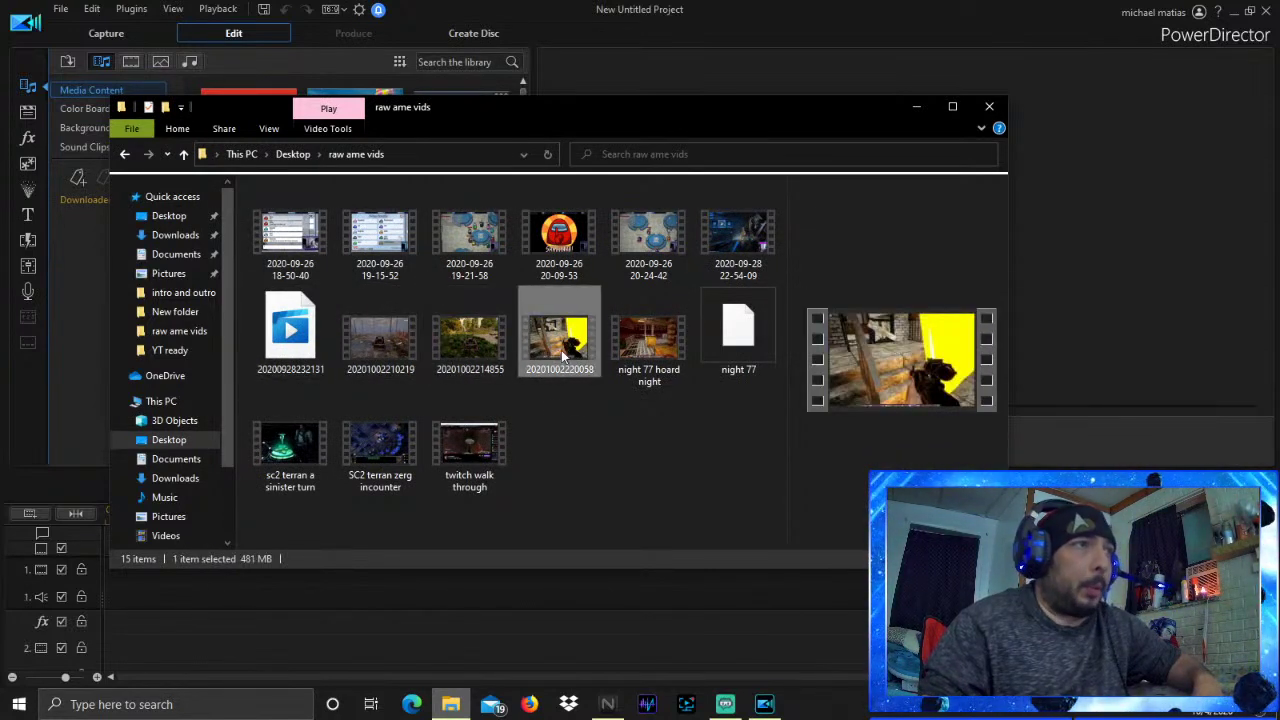
drag(657, 110, 900, 47)
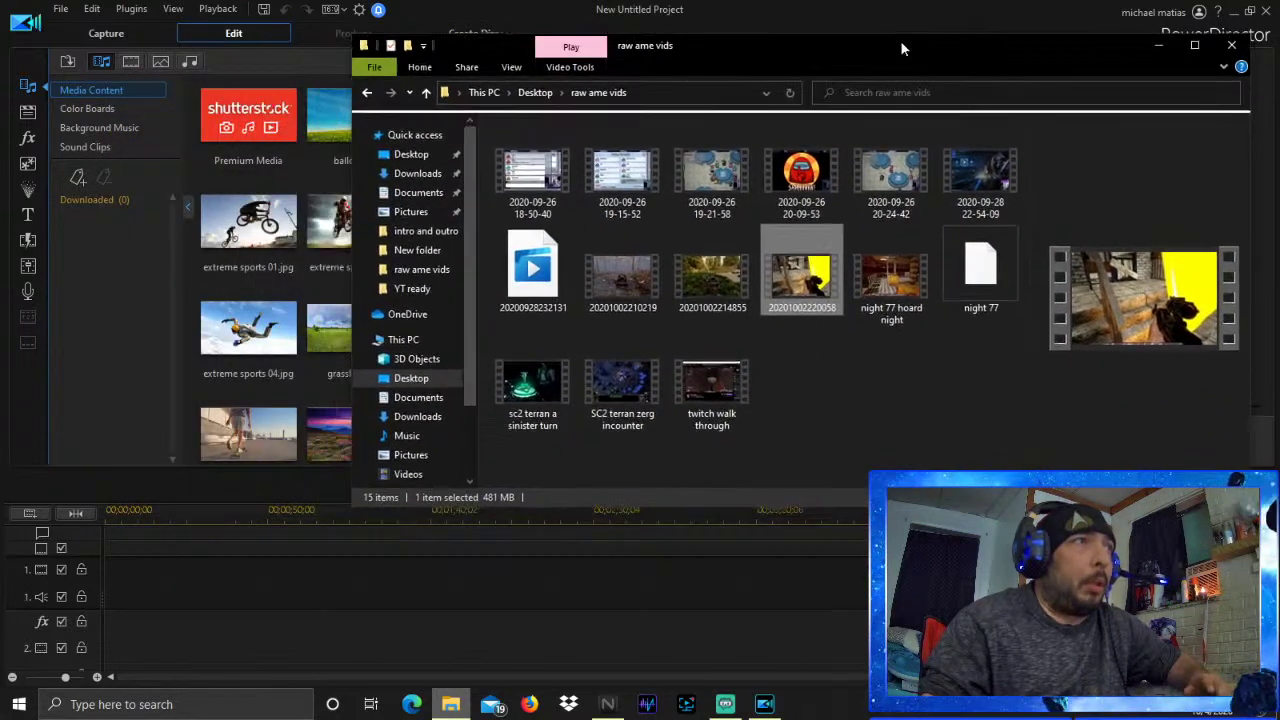
drag(819, 62, 906, 51)
drag(889, 265, 304, 373)
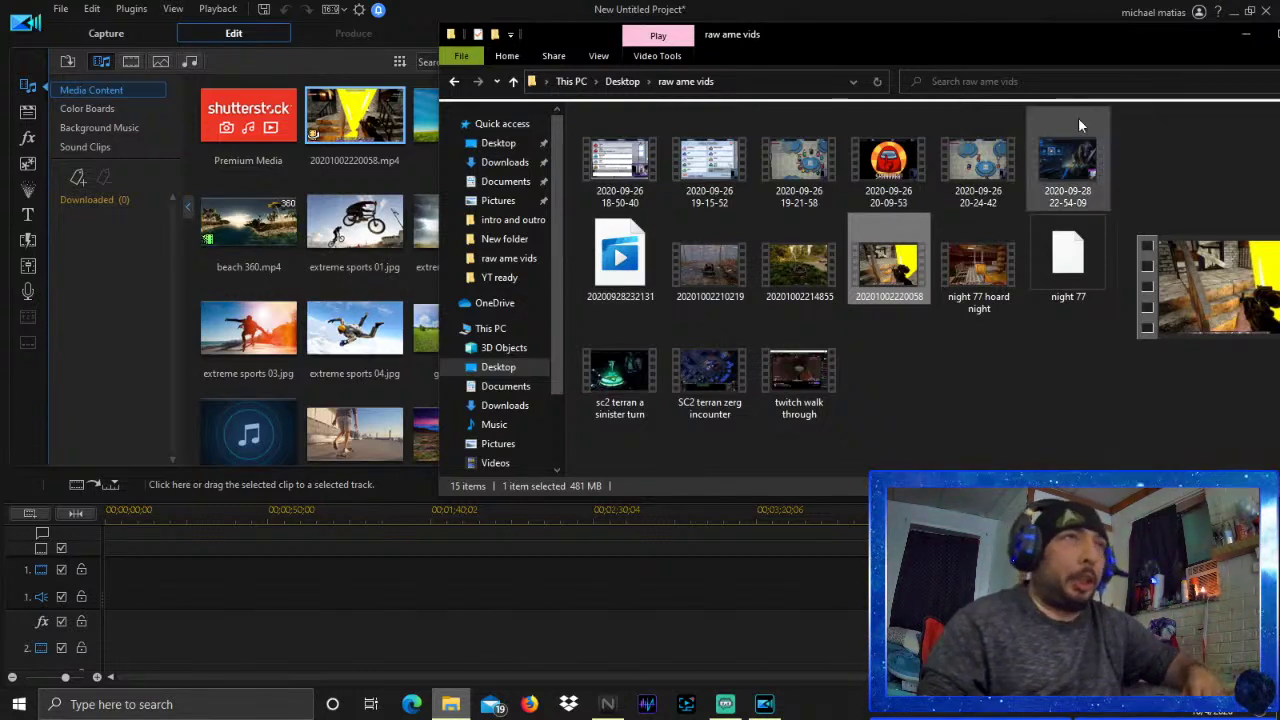
Import the intro and outro videos from the "intro and outro" folder into the media library and close File Explorer
drag(987, 33, 668, 207)
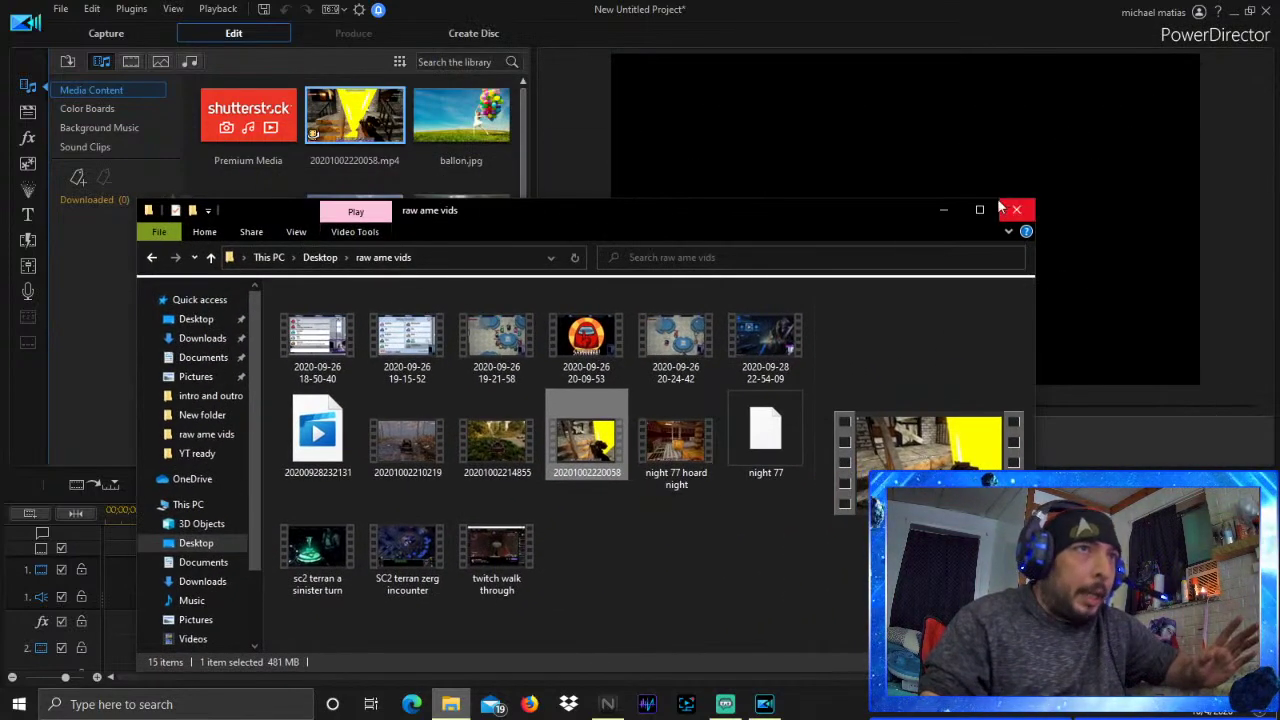
click(211, 398)
drag(692, 208, 1012, 103)
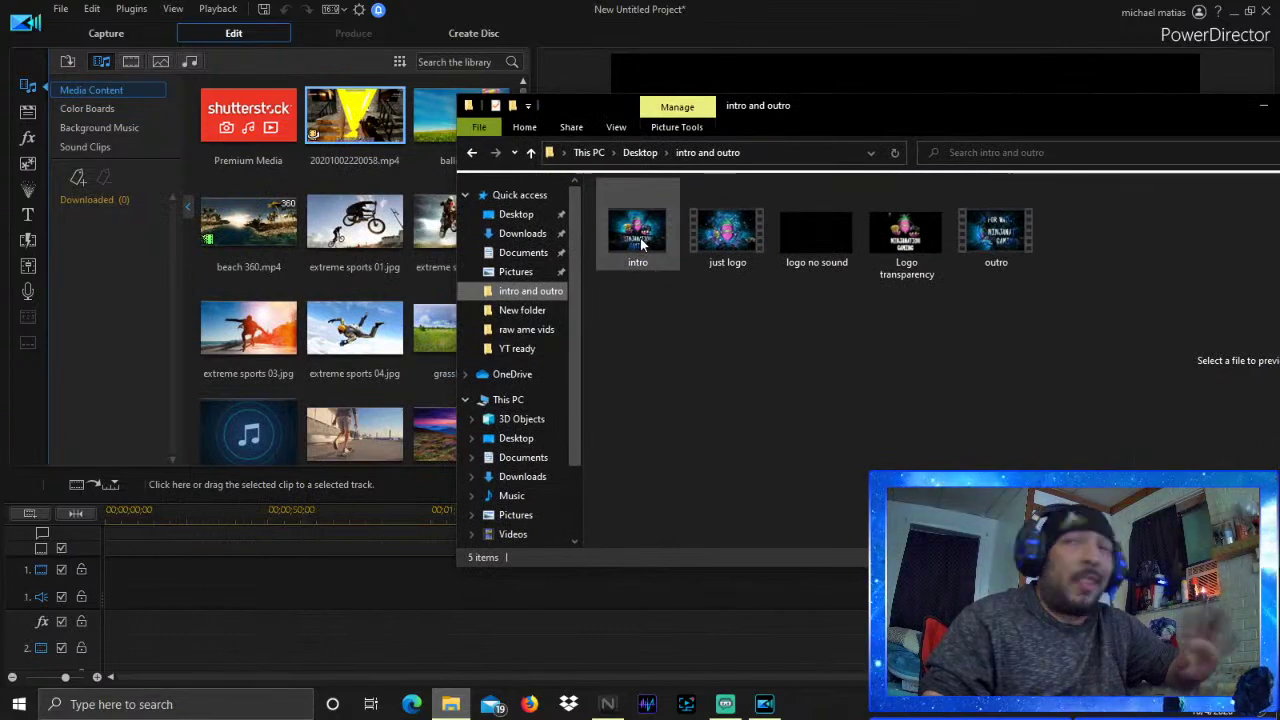
drag(641, 245, 290, 192)
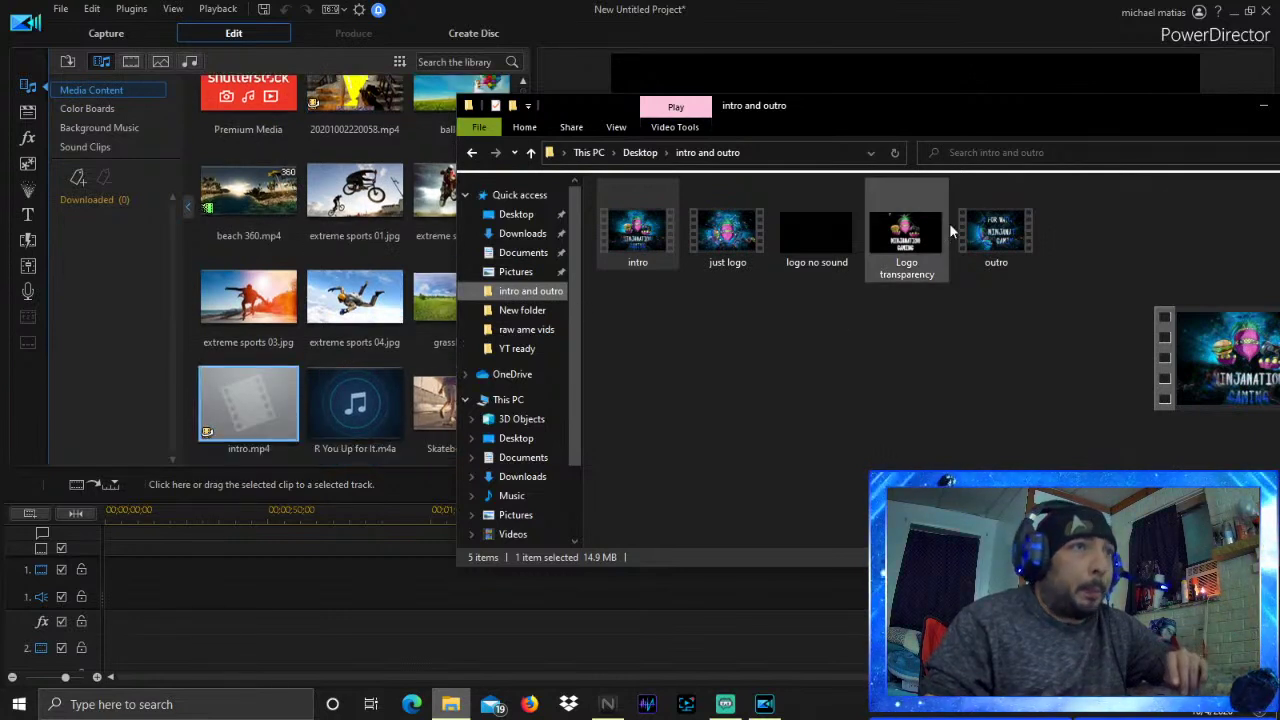
drag(996, 238, 310, 416)
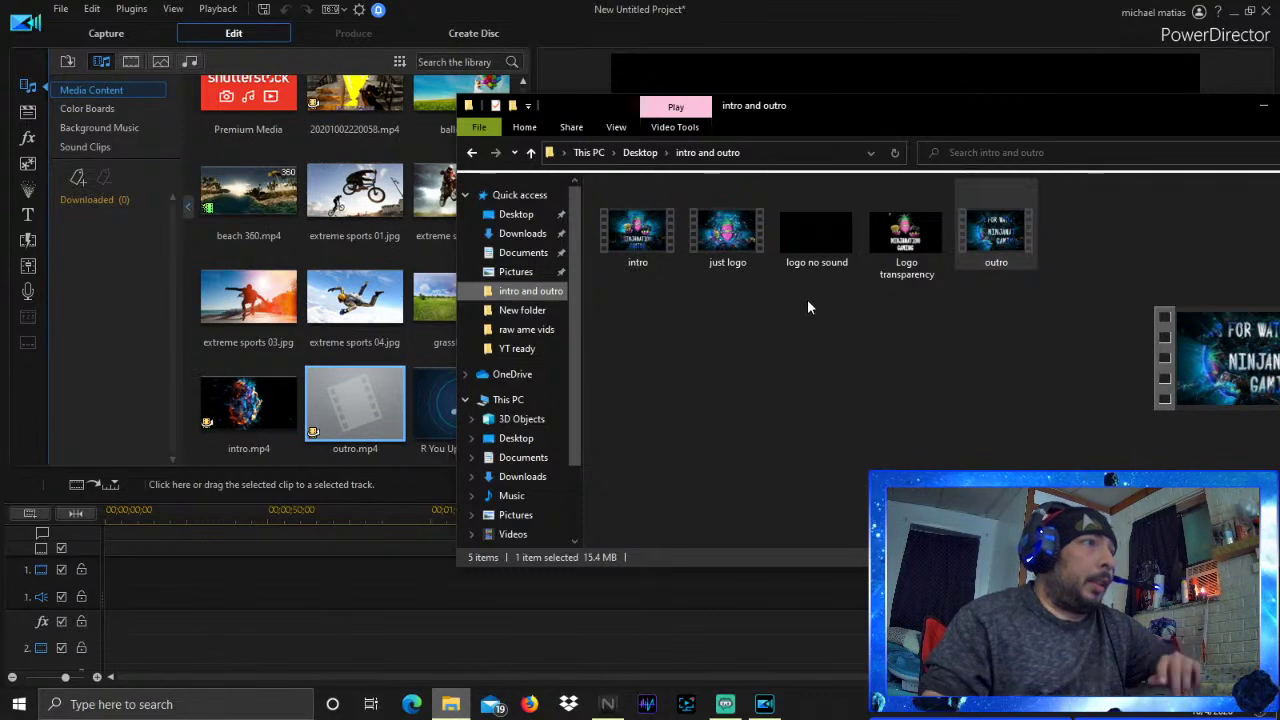
drag(1113, 106, 870, 112)
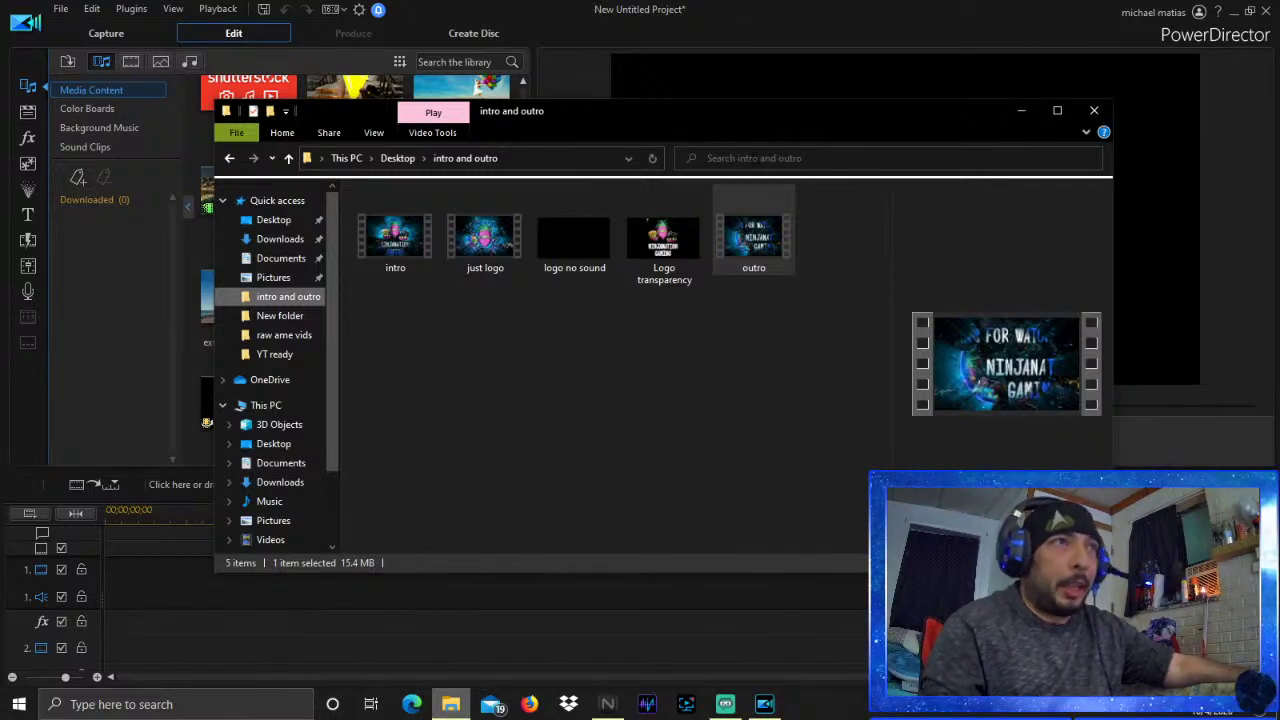
click(754, 159)
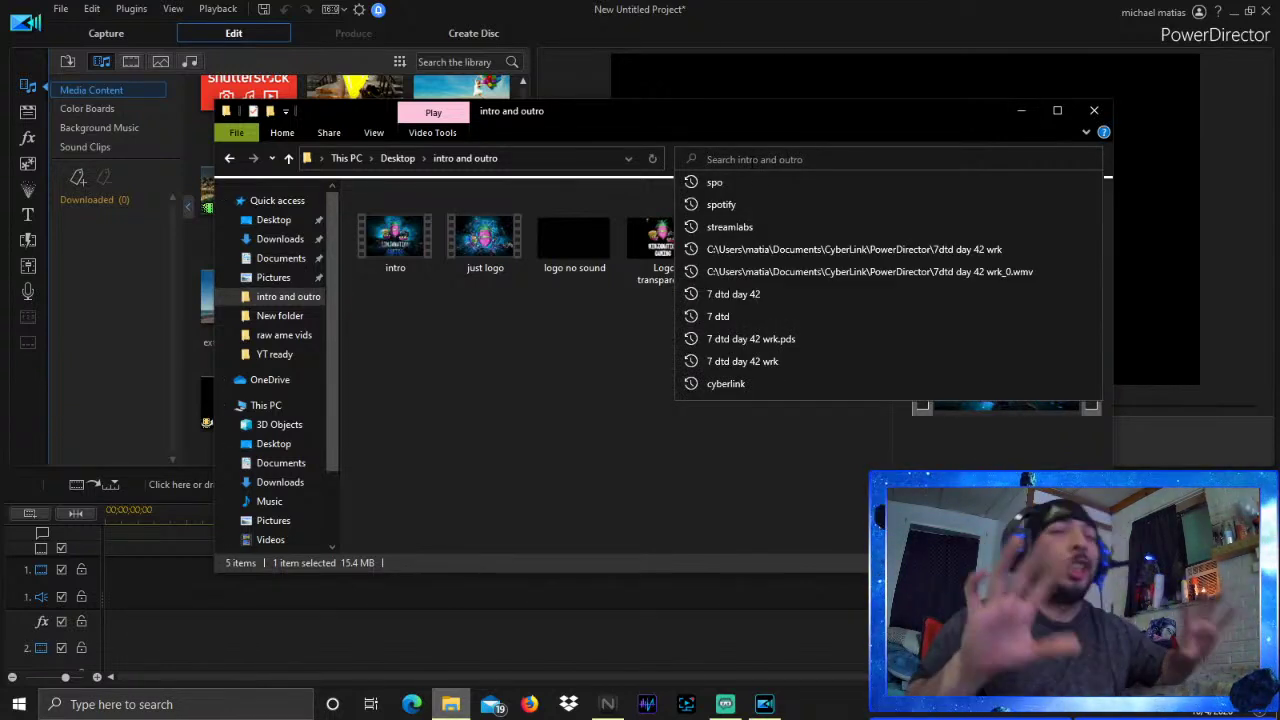
click(515, 418)
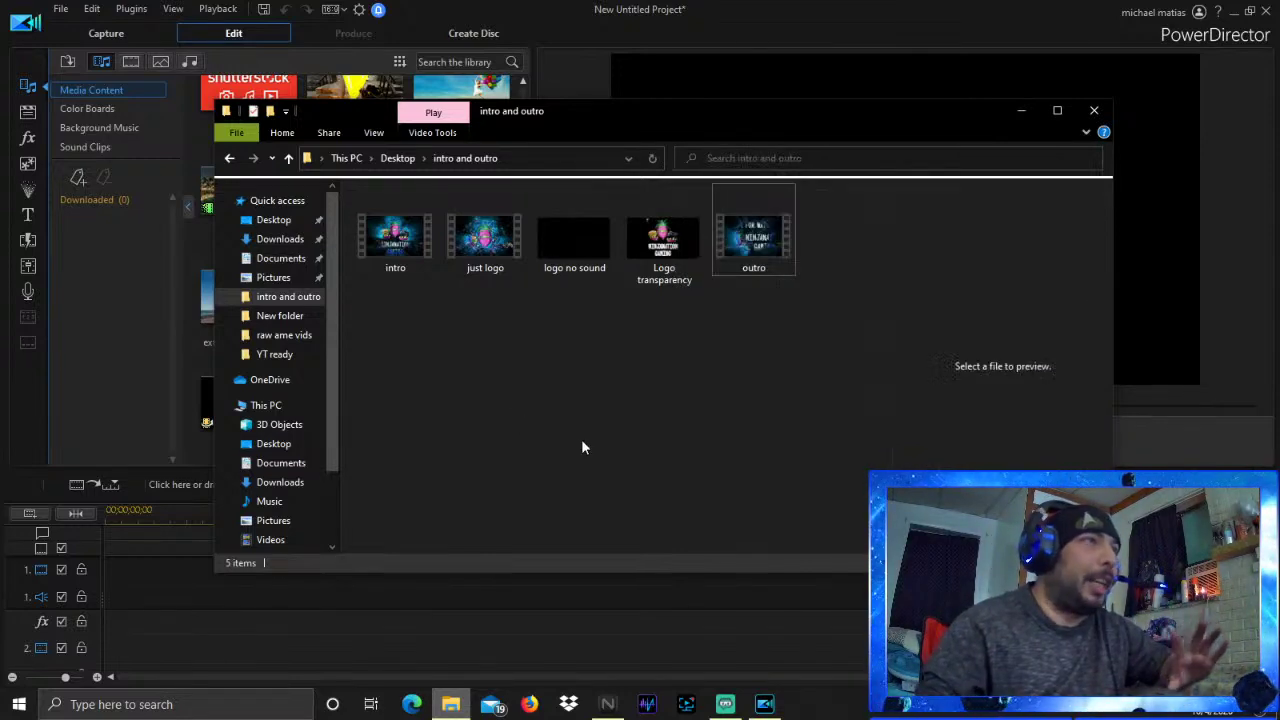
click(1093, 112)
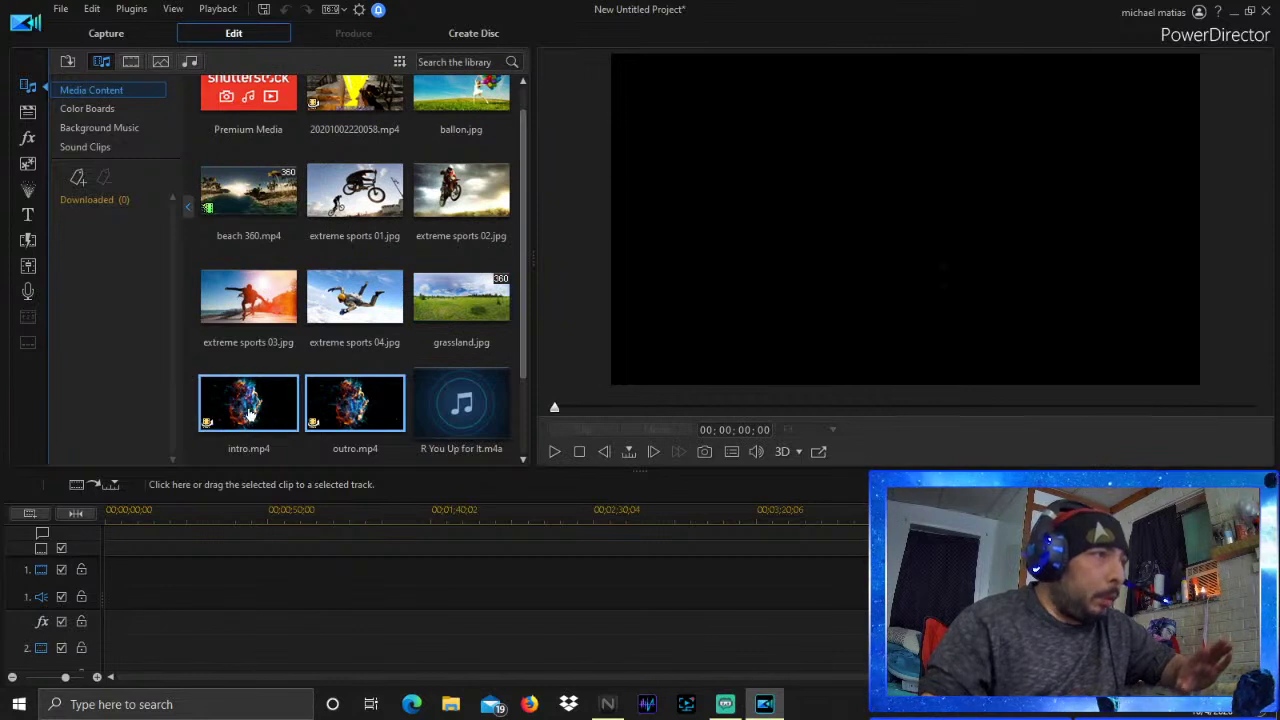
Place intro.mp4, 20201002220058.mp4 and outro.mp4 end to end in that order on video track 1
mouse_move(250, 410)
mouse_down()
mouse_move(228, 565)
mouse_move(163, 554)
mouse_move(107, 572)
mouse_up()
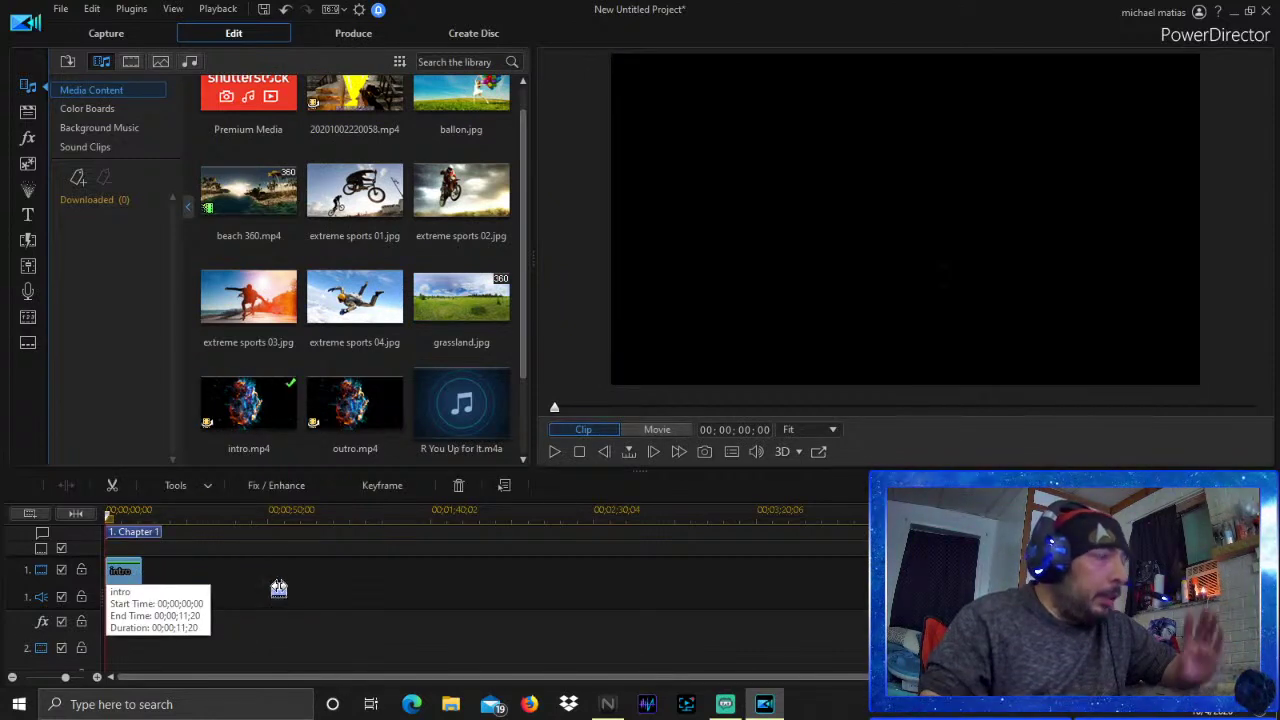
scroll(350, 260, up, 1)
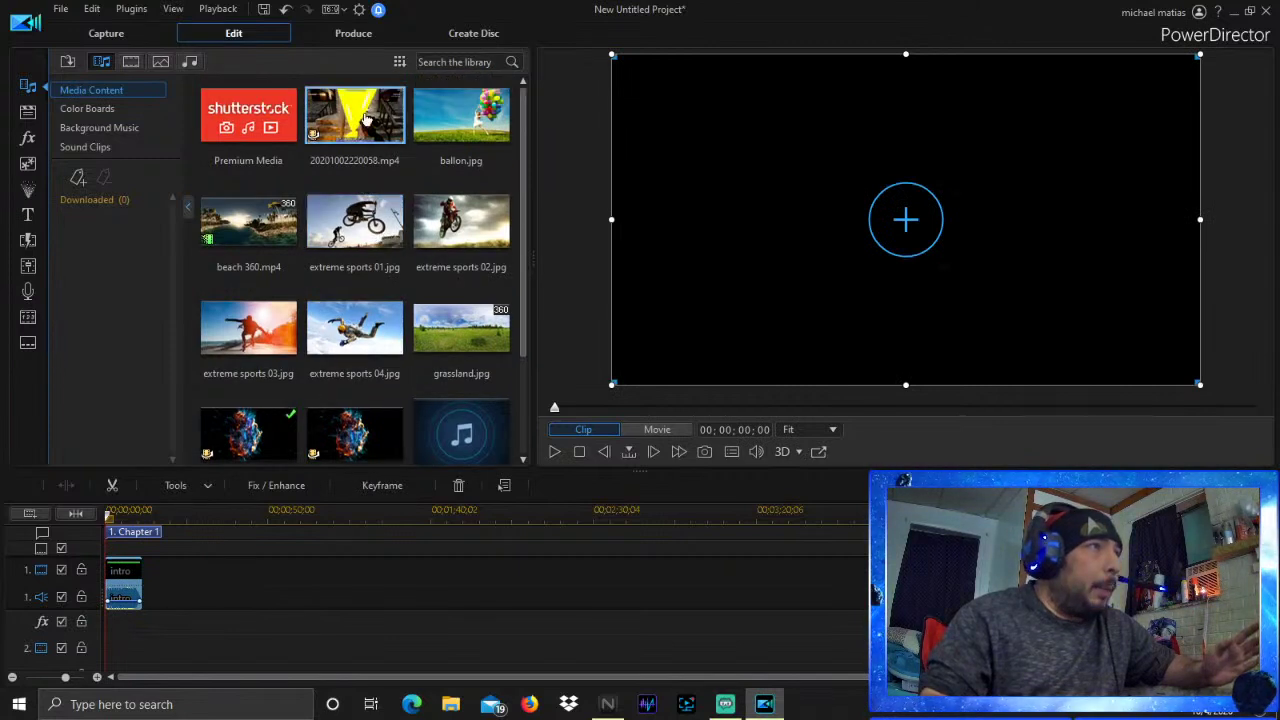
drag(366, 118, 142, 580)
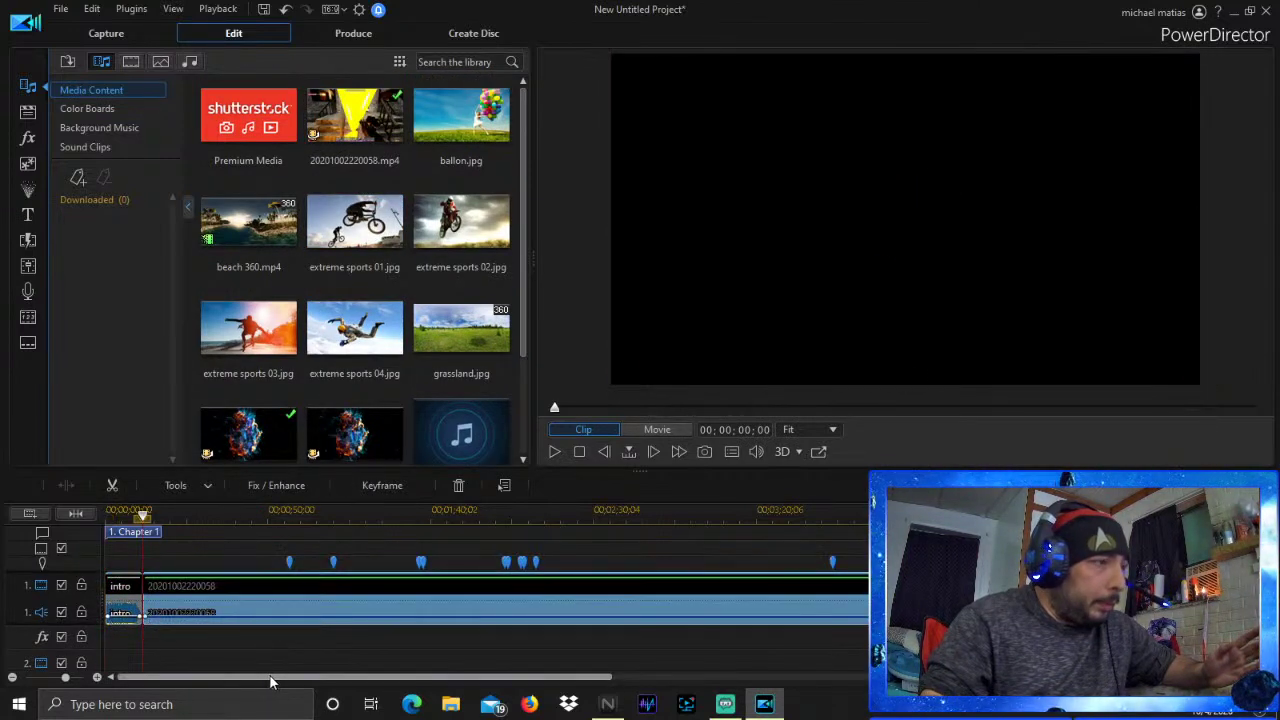
drag(270, 680, 651, 674)
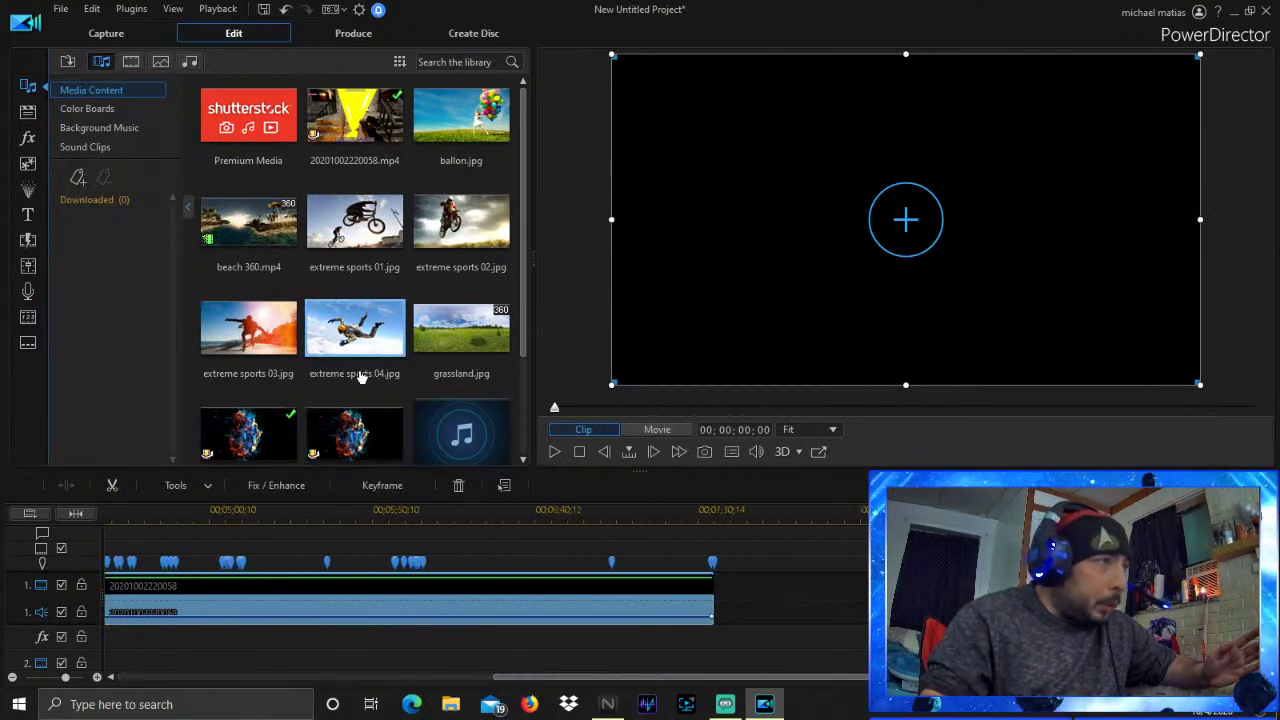
drag(355, 430, 718, 598)
Preview the movie's outro and the change from the intro to the gameplay clip, stopping playback after each
drag(600, 679, 214, 674)
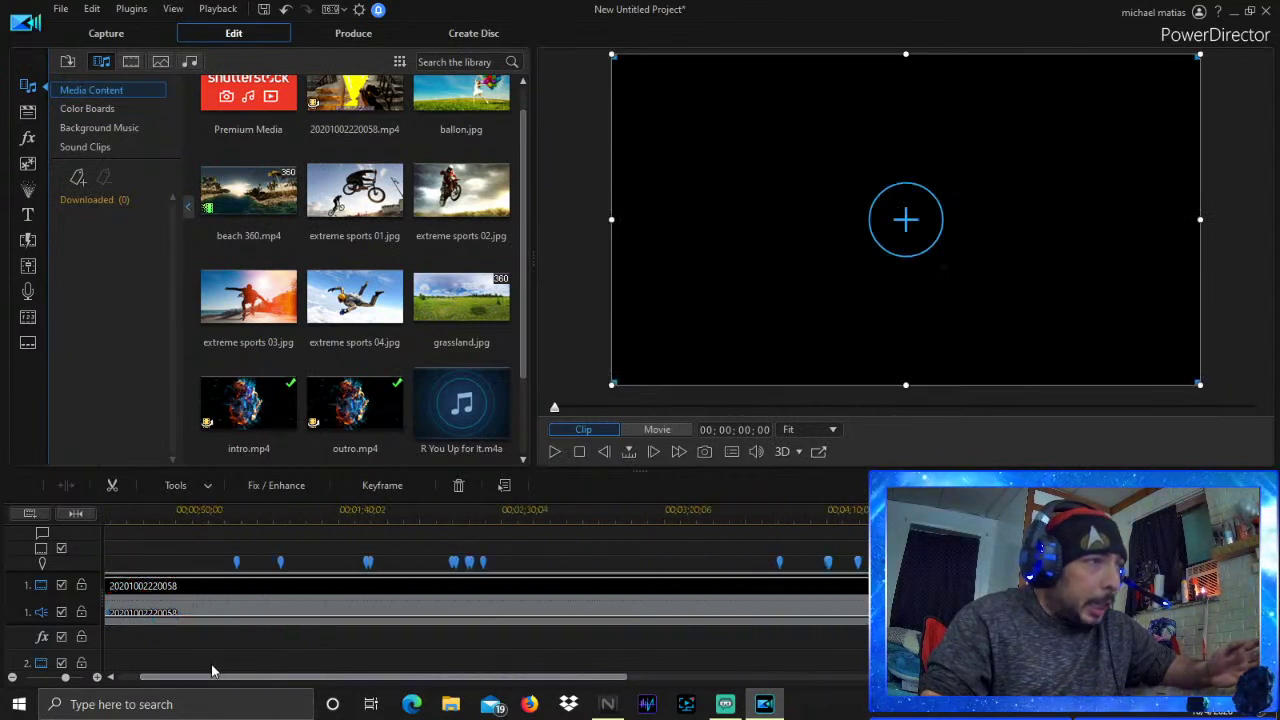
click(555, 453)
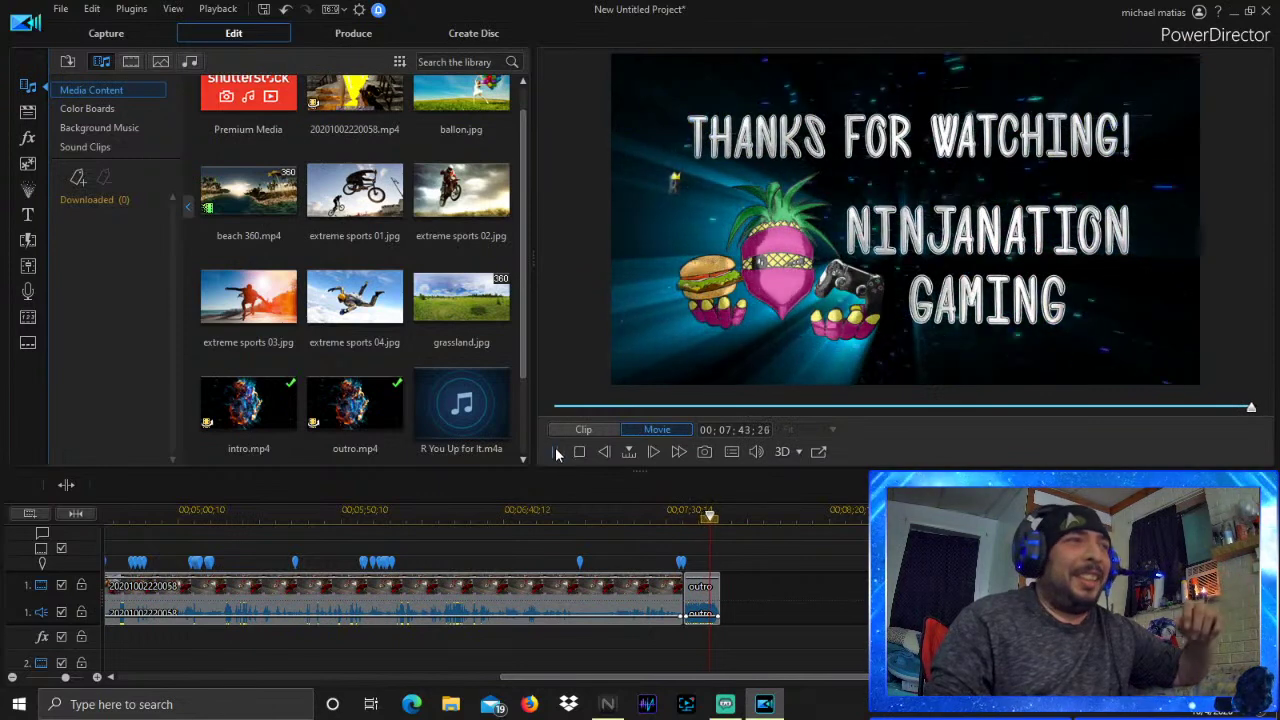
click(578, 452)
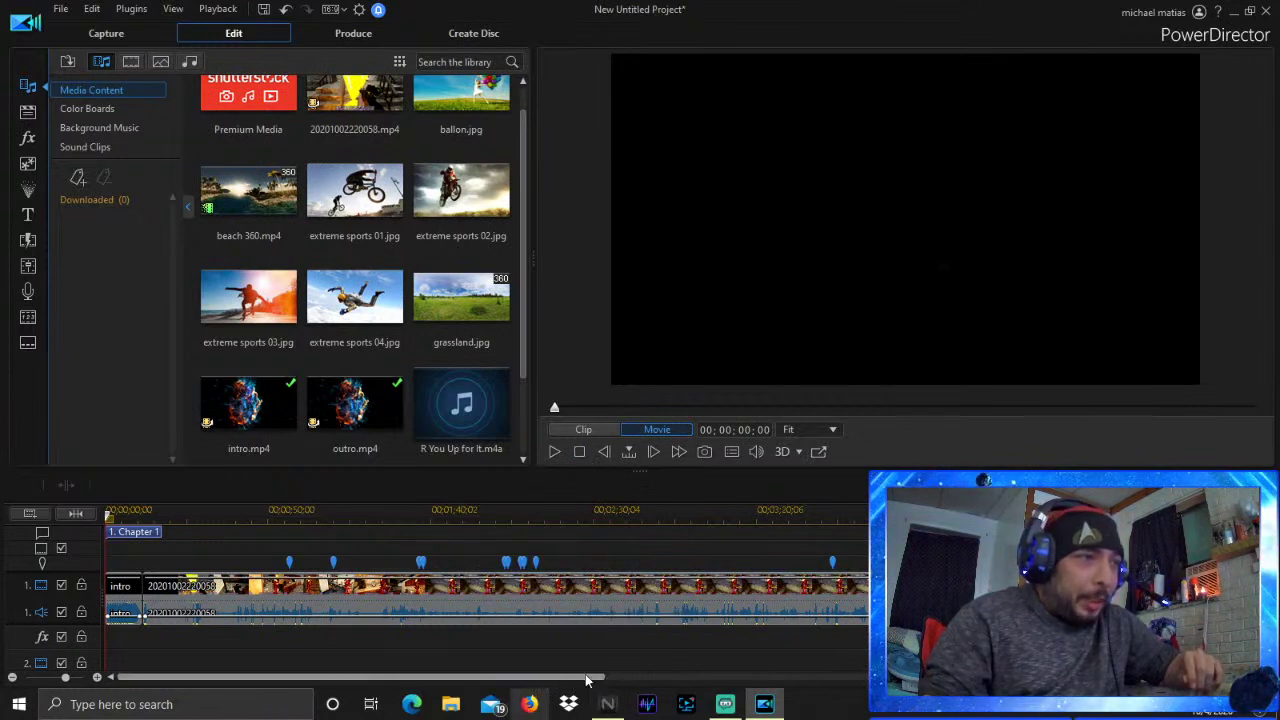
drag(560, 677, 843, 654)
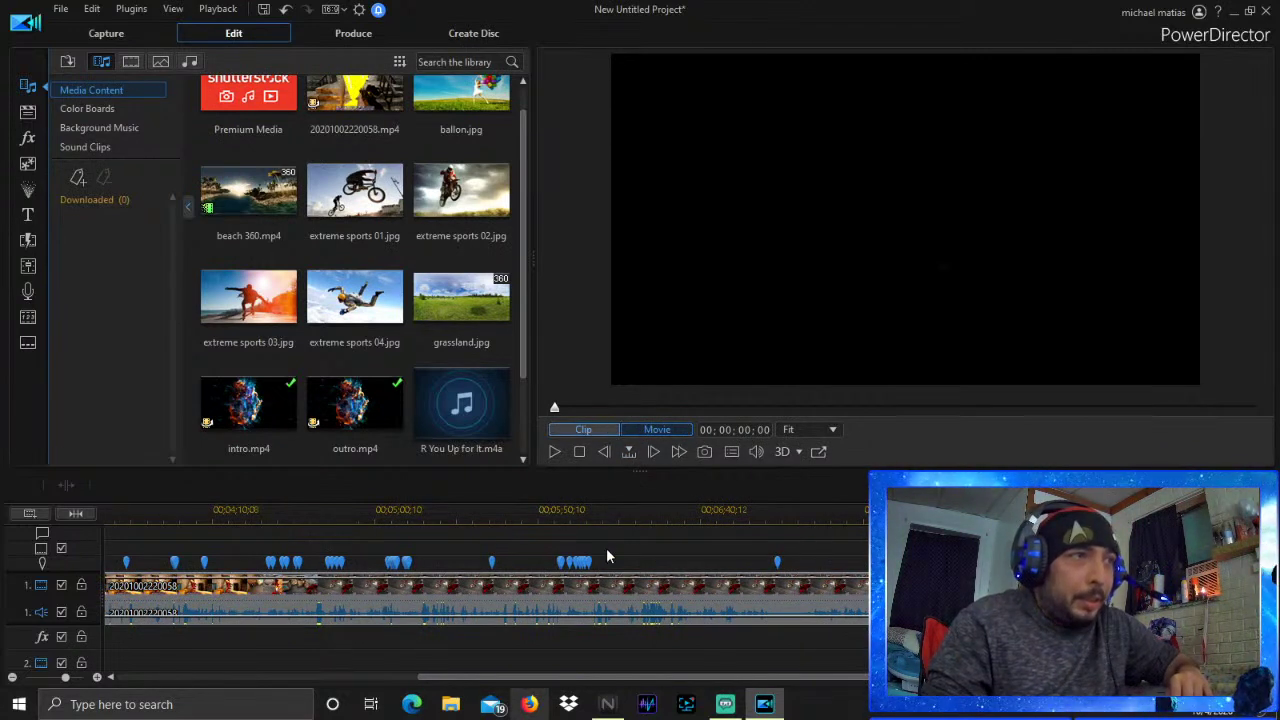
click(488, 615)
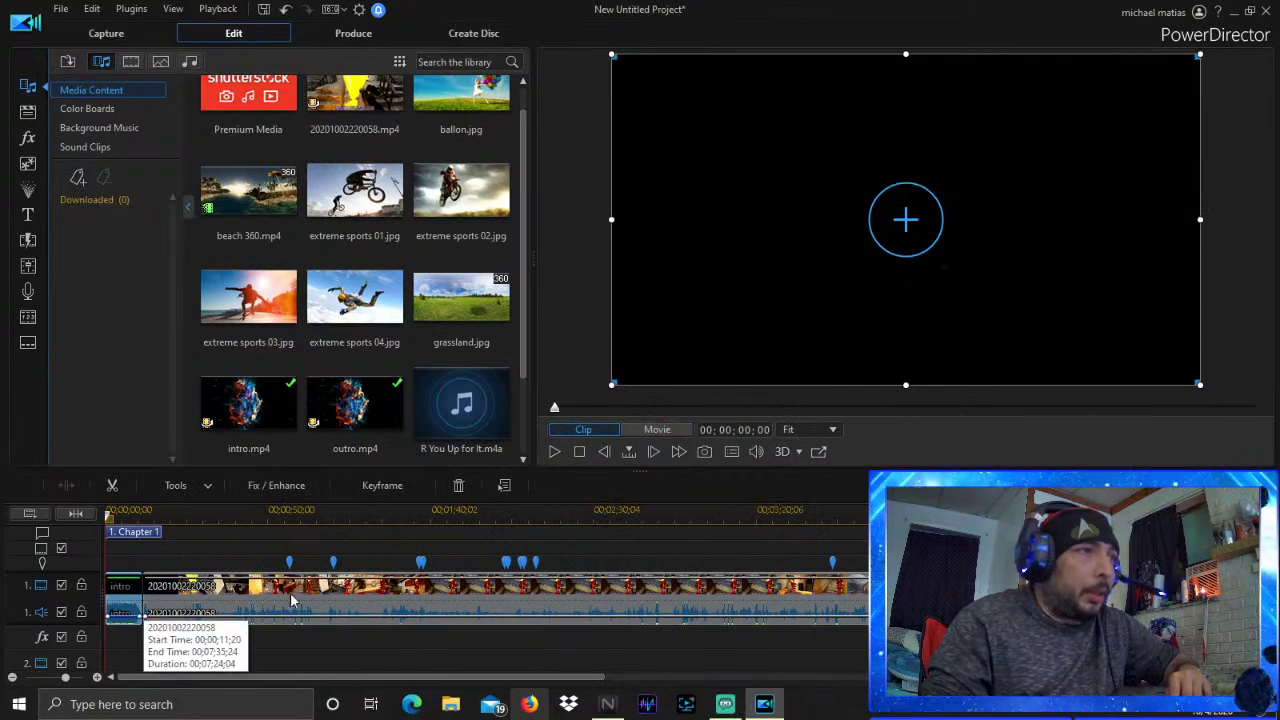
click(555, 452)
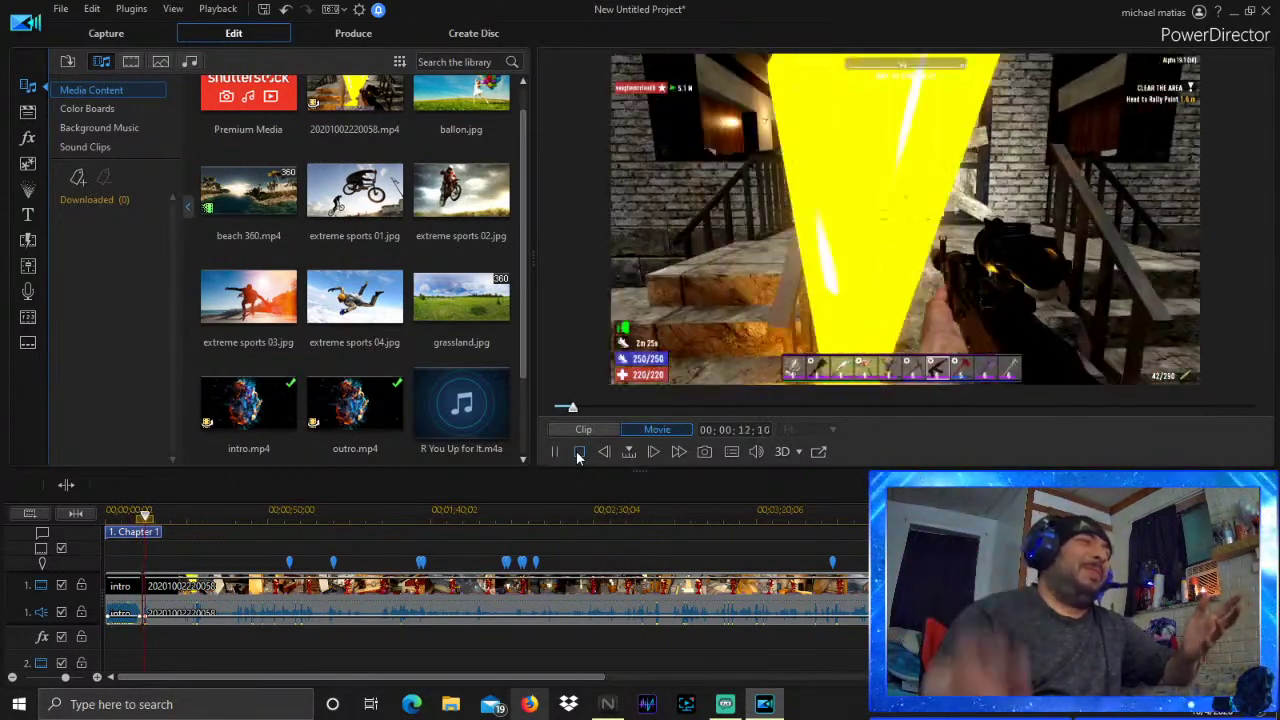
click(580, 452)
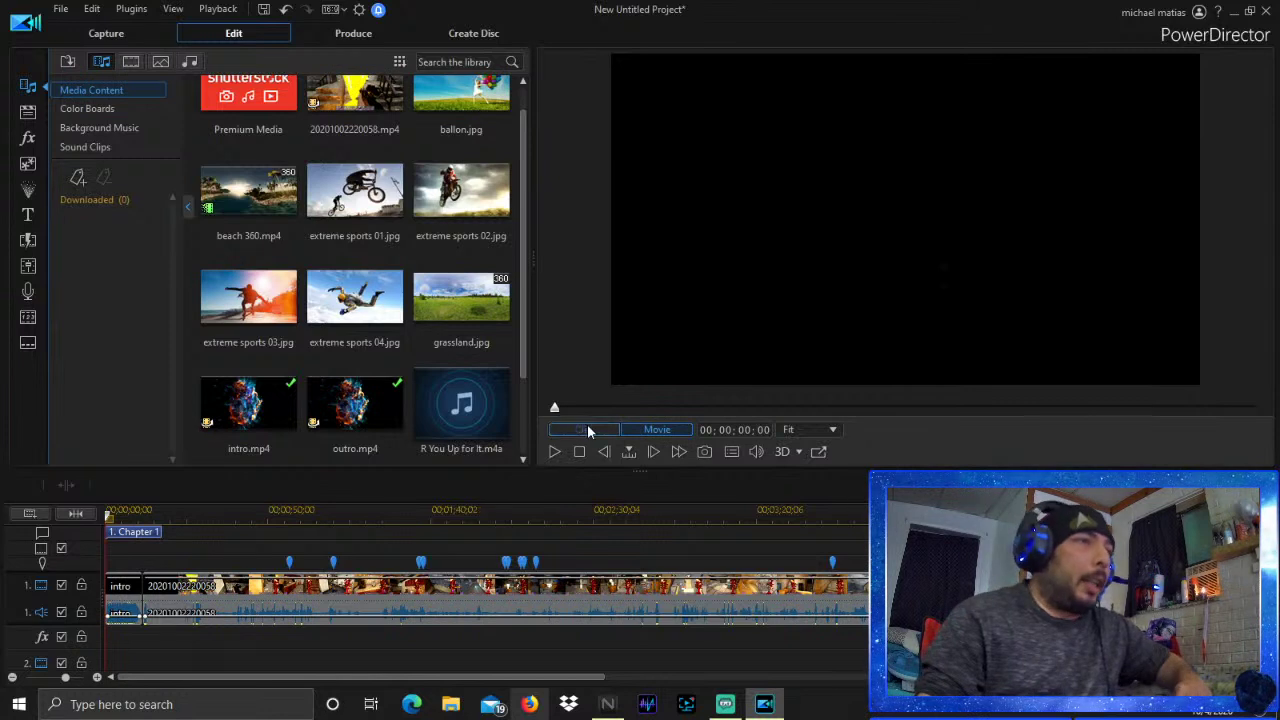
Compare the intro and gameplay clips on the timeline and play the first few seconds of the gameplay clip
click(140, 617)
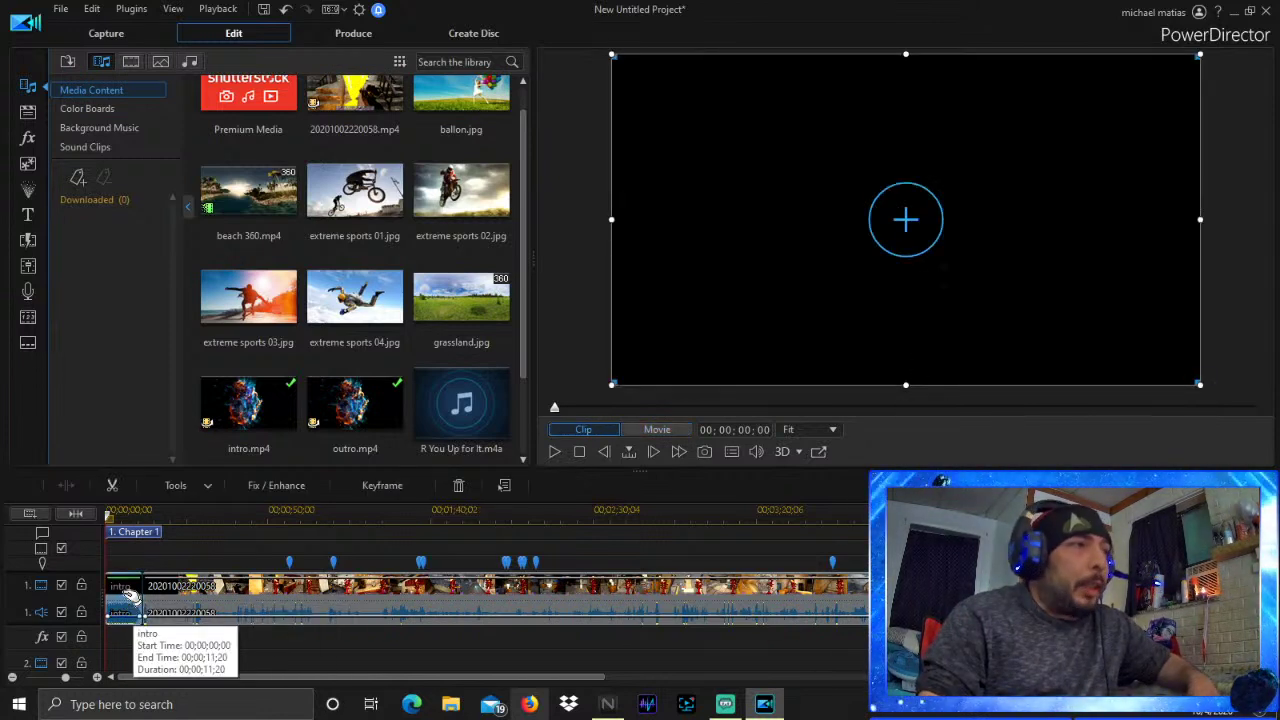
click(186, 597)
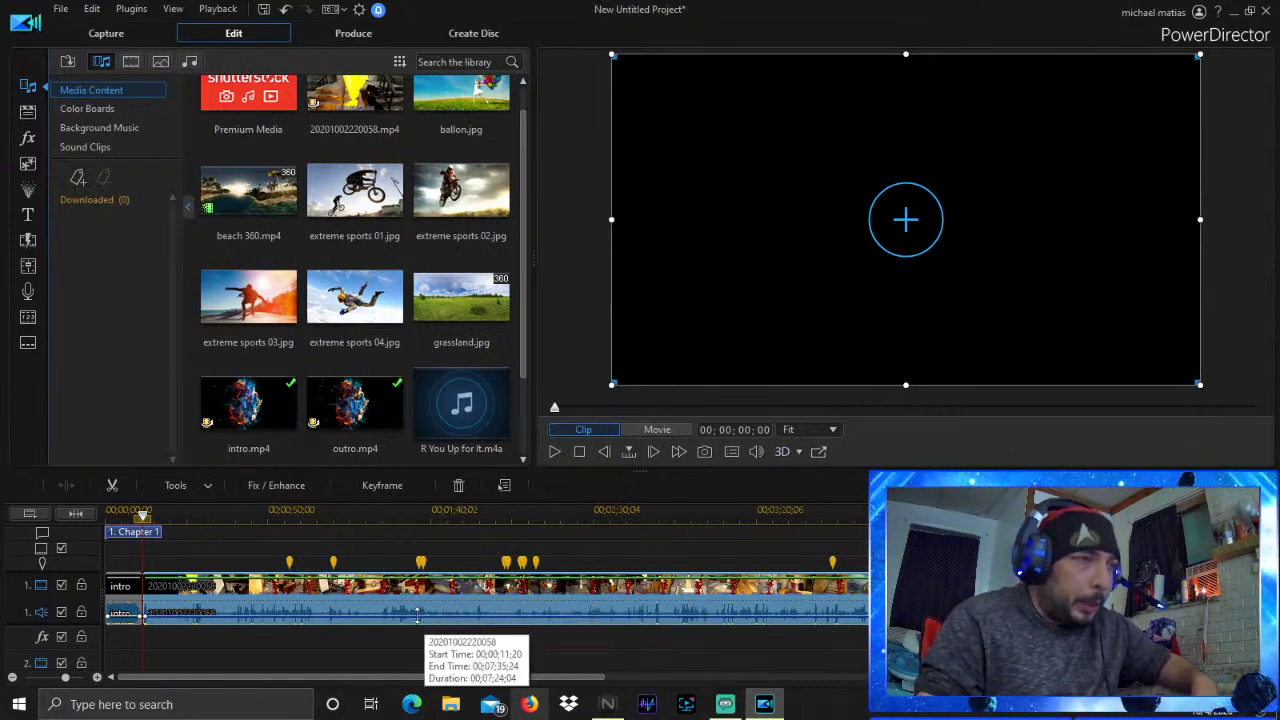
click(132, 610)
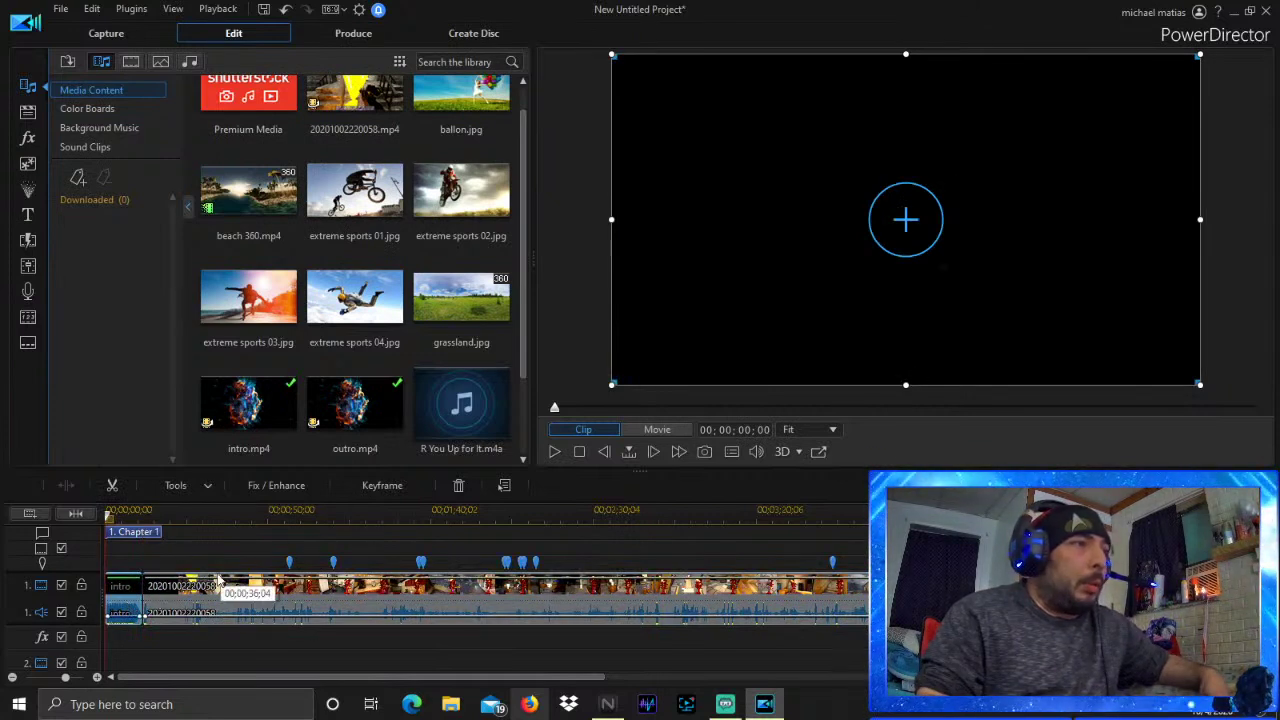
click(178, 588)
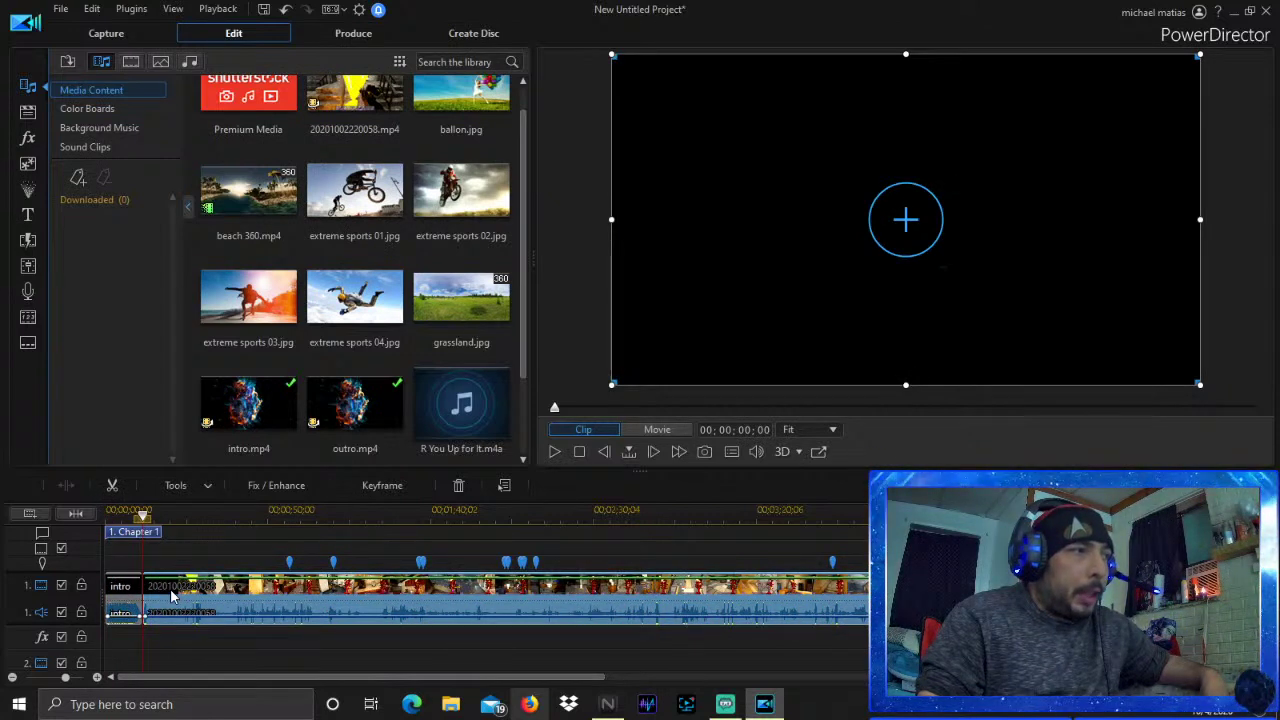
key(space)
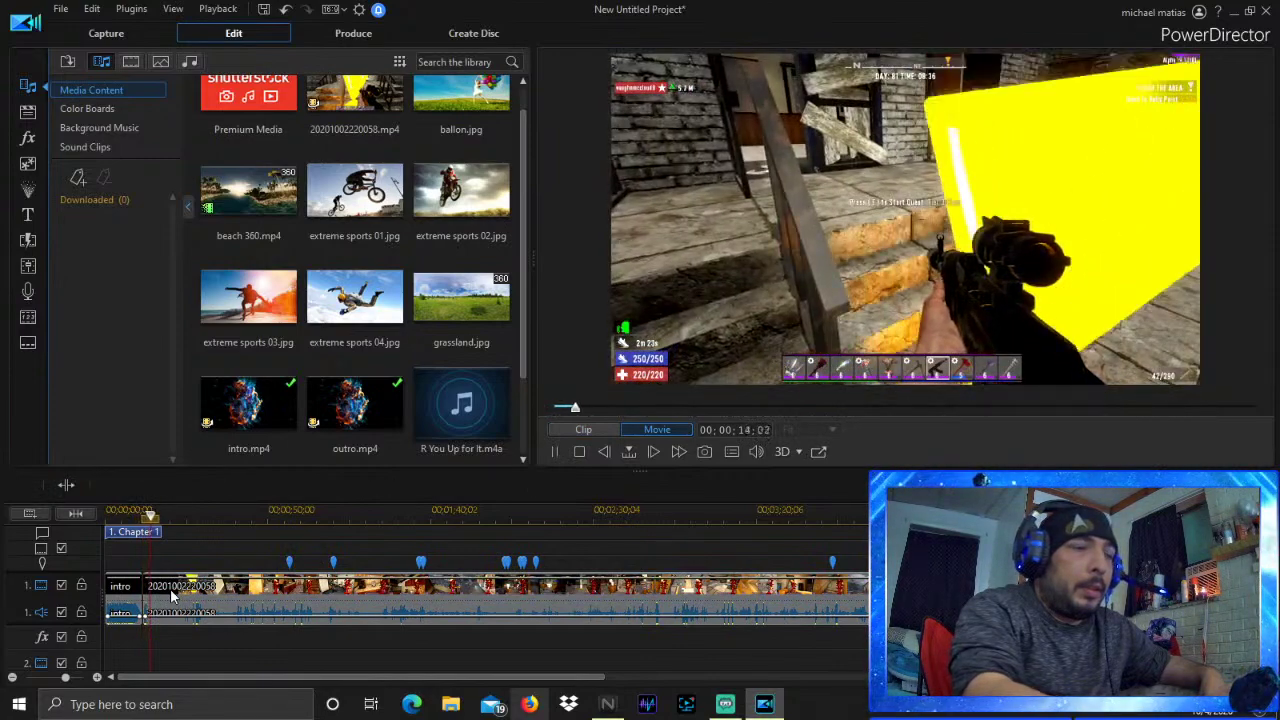
key(space)
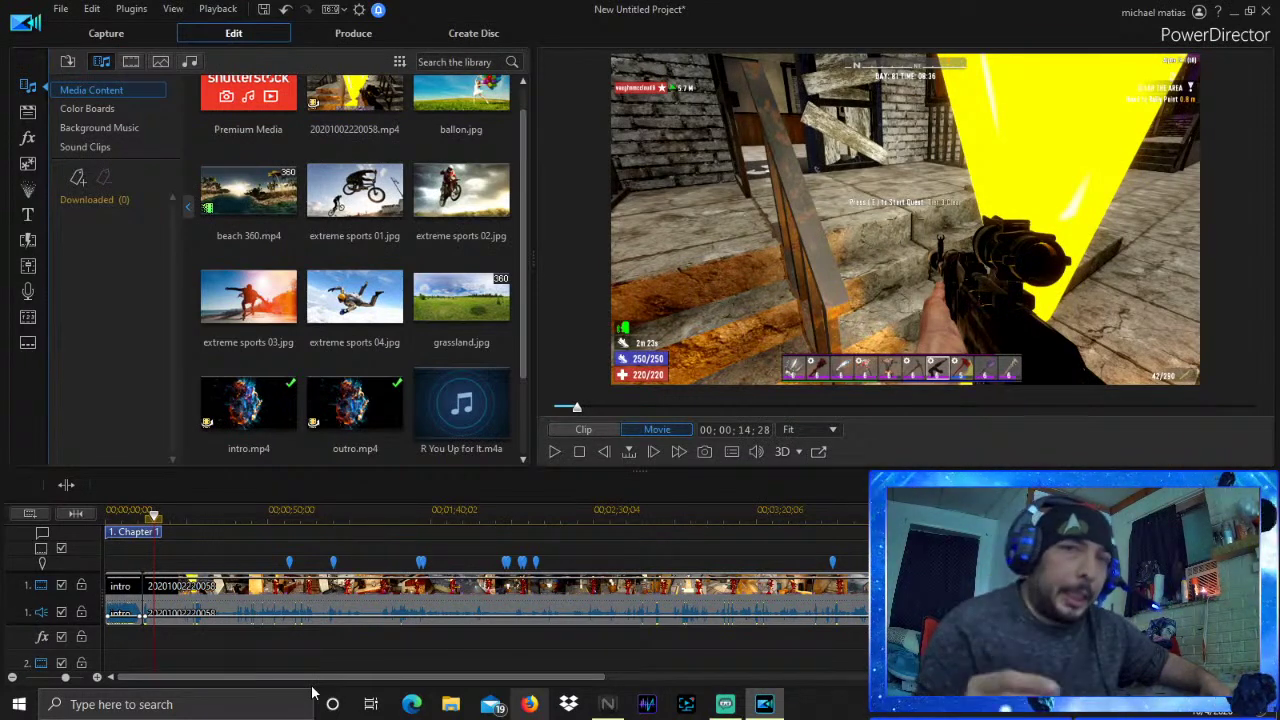
Lower the intro clip's volume in the Audio Editor by reducing the Dynamic Range Compression output gain, auditioning the effect
click(130, 614)
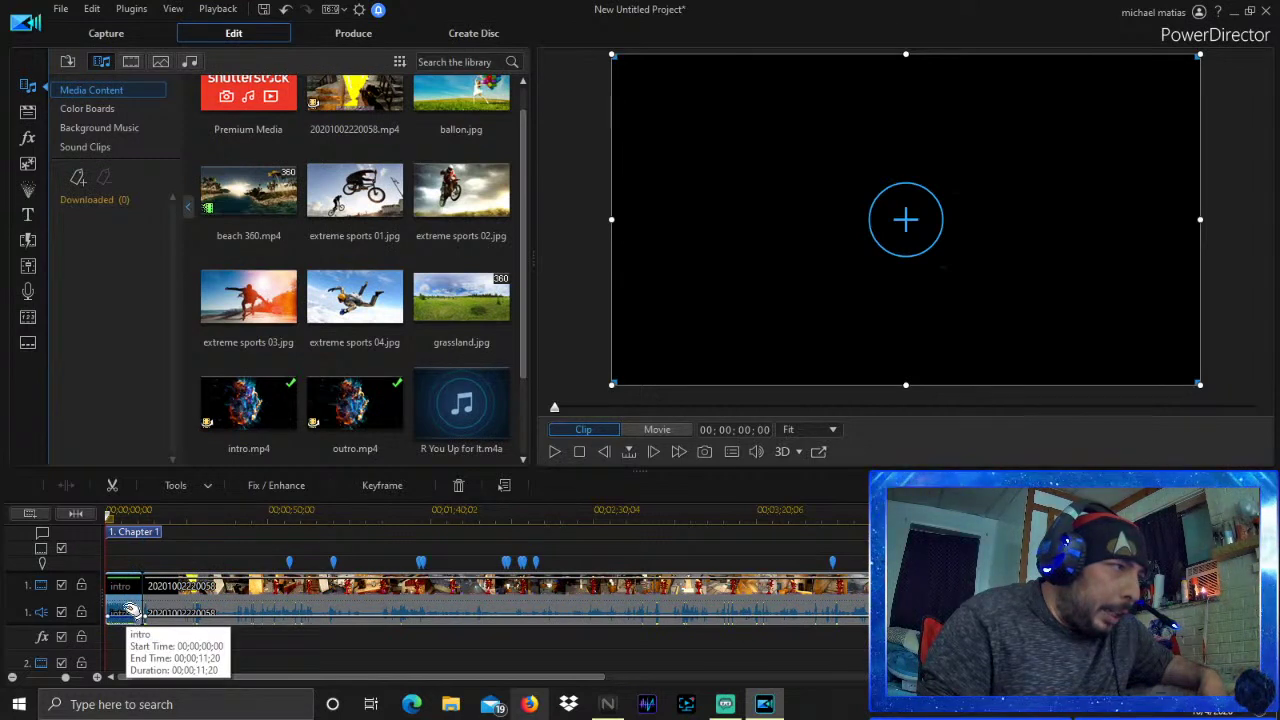
click(176, 489)
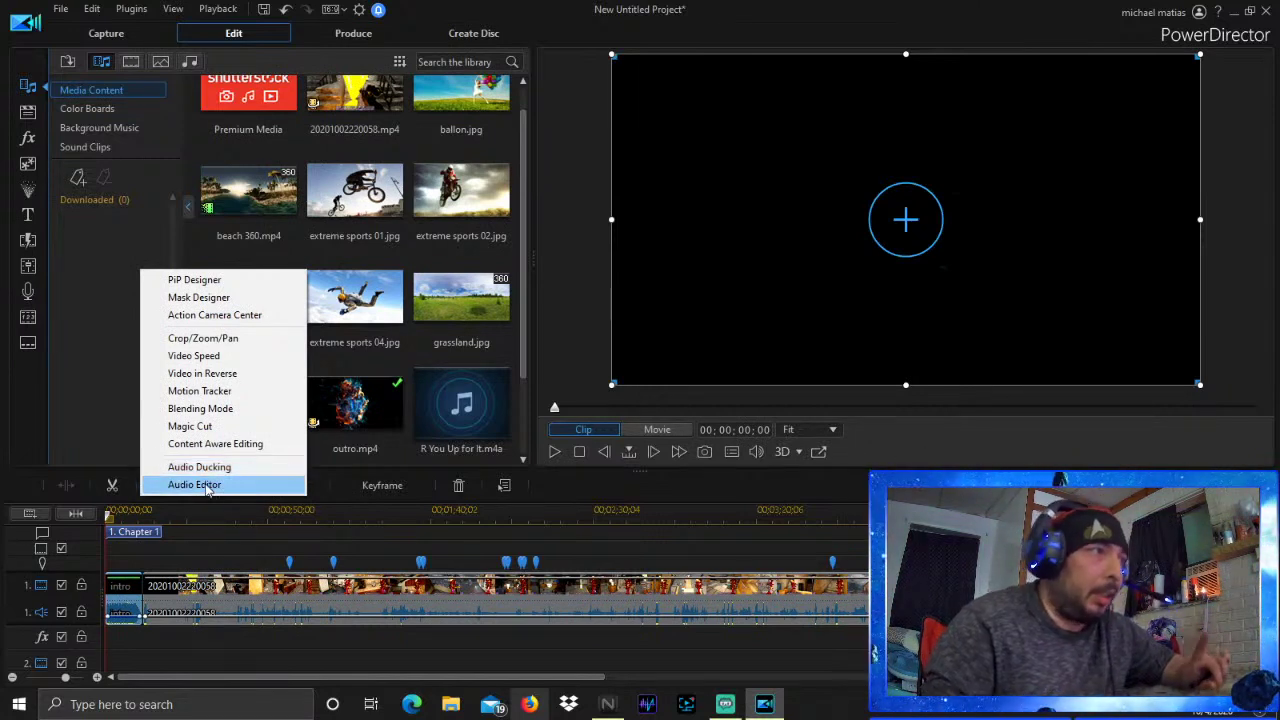
click(206, 486)
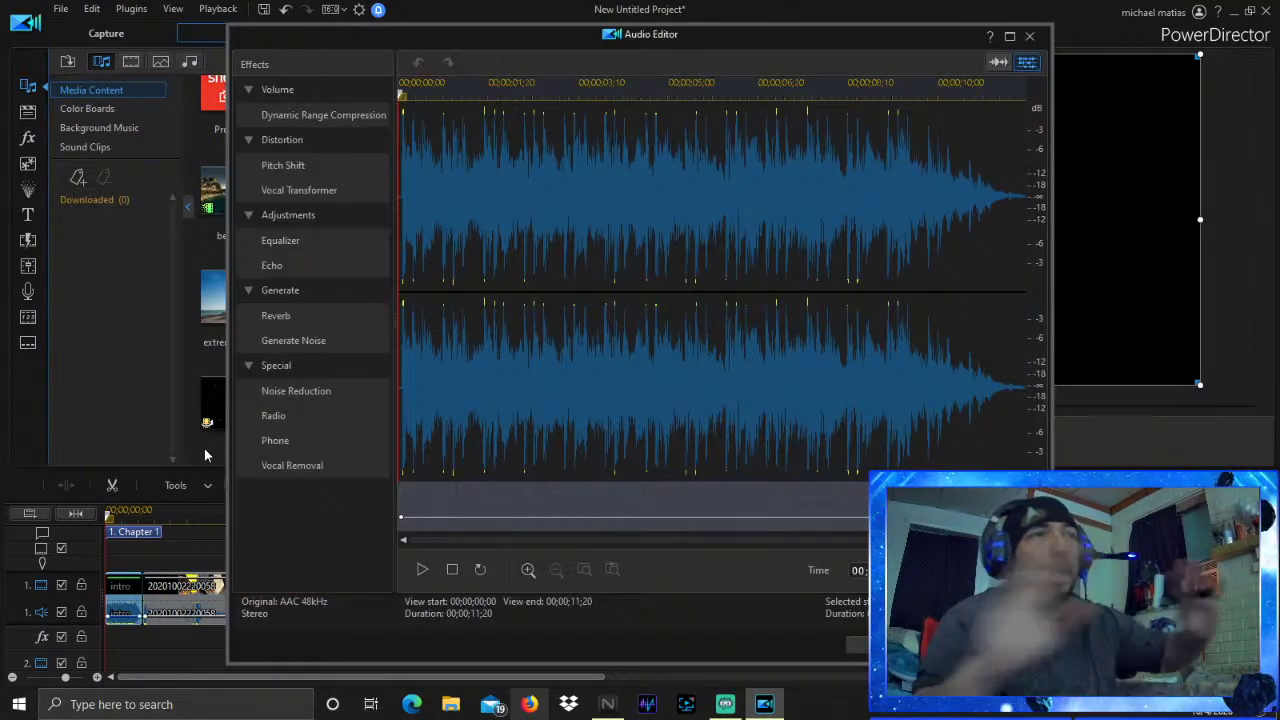
click(300, 114)
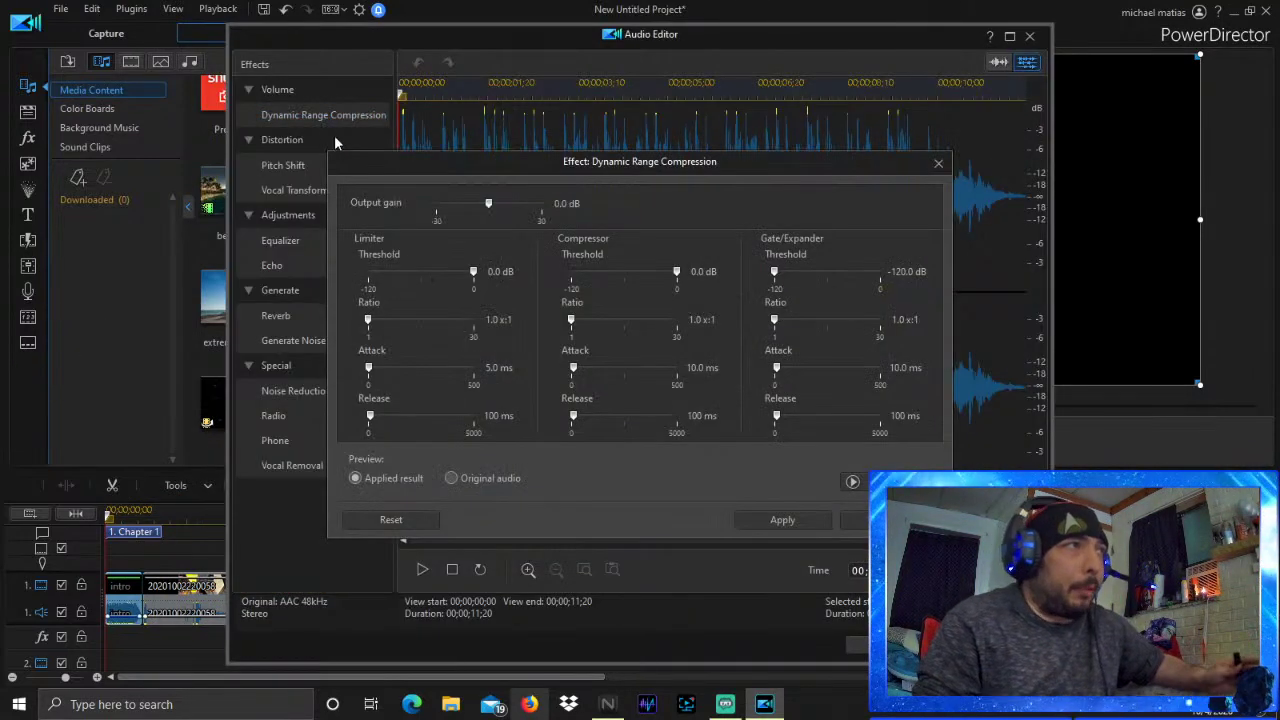
click(506, 208)
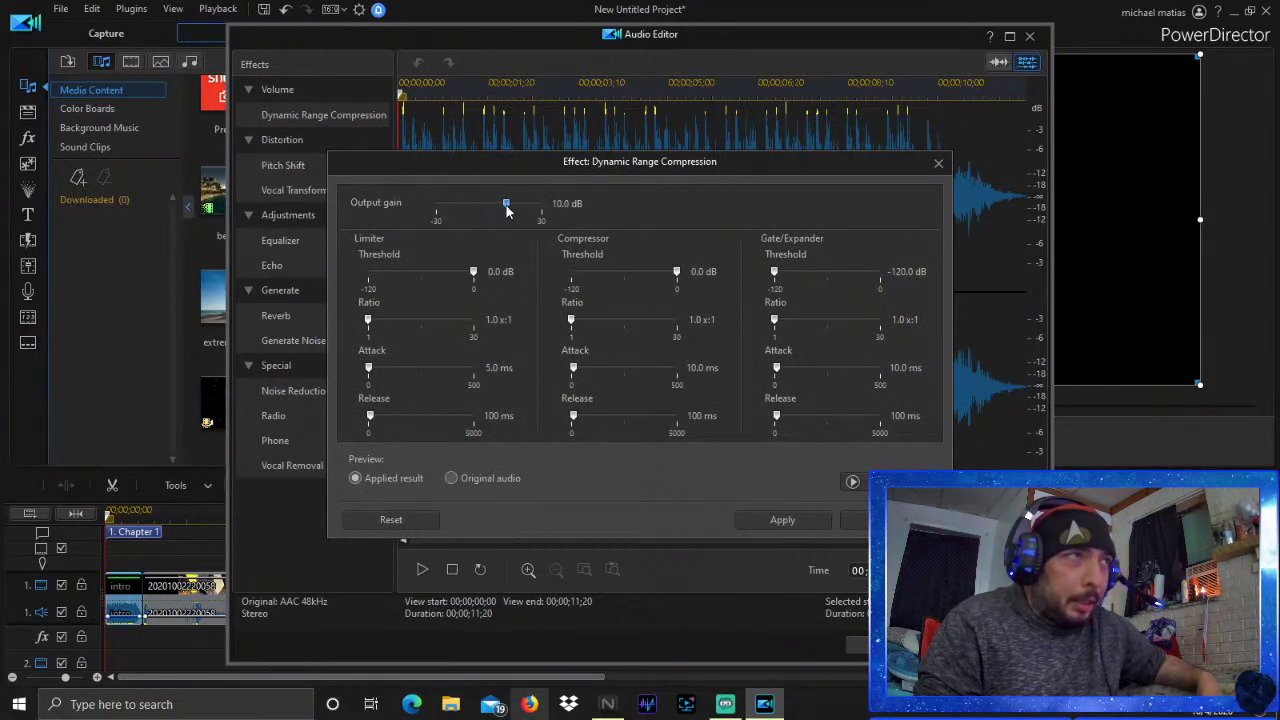
drag(506, 208, 486, 208)
click(852, 481)
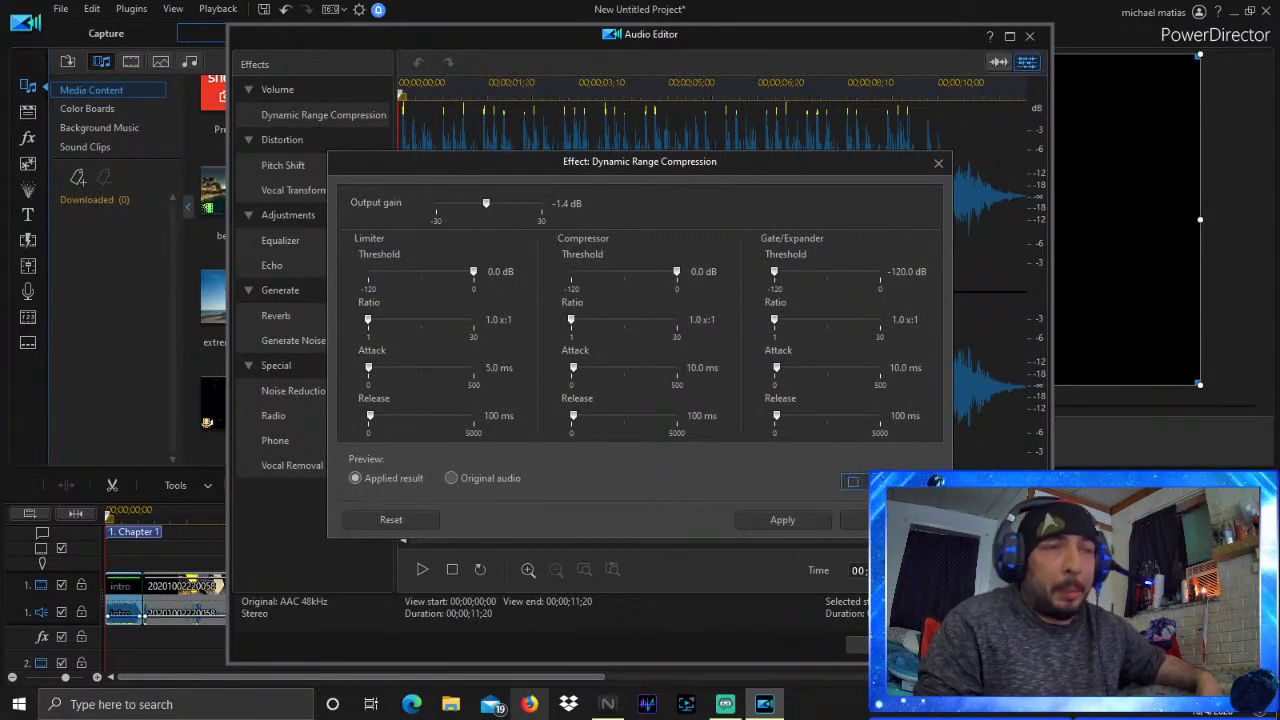
drag(487, 207, 446, 207)
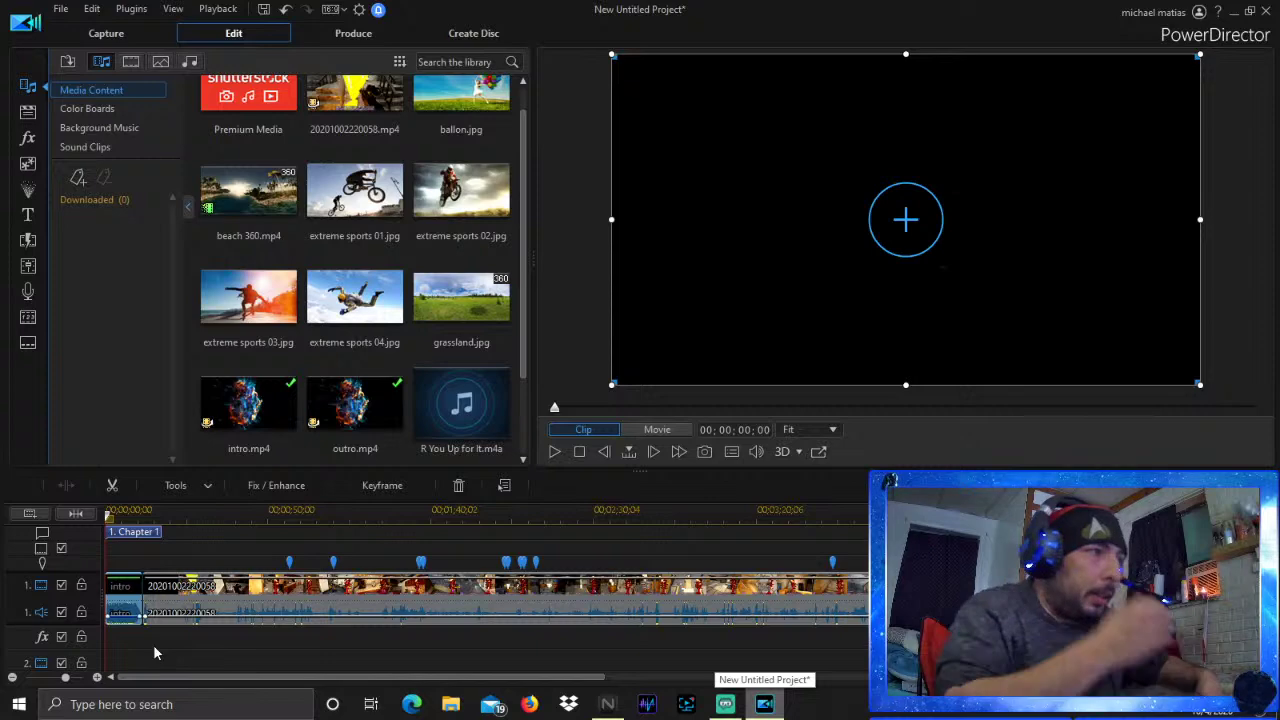
Play the quieter intro, skip to its end and pause shortly after the gameplay clip begins
key(space)
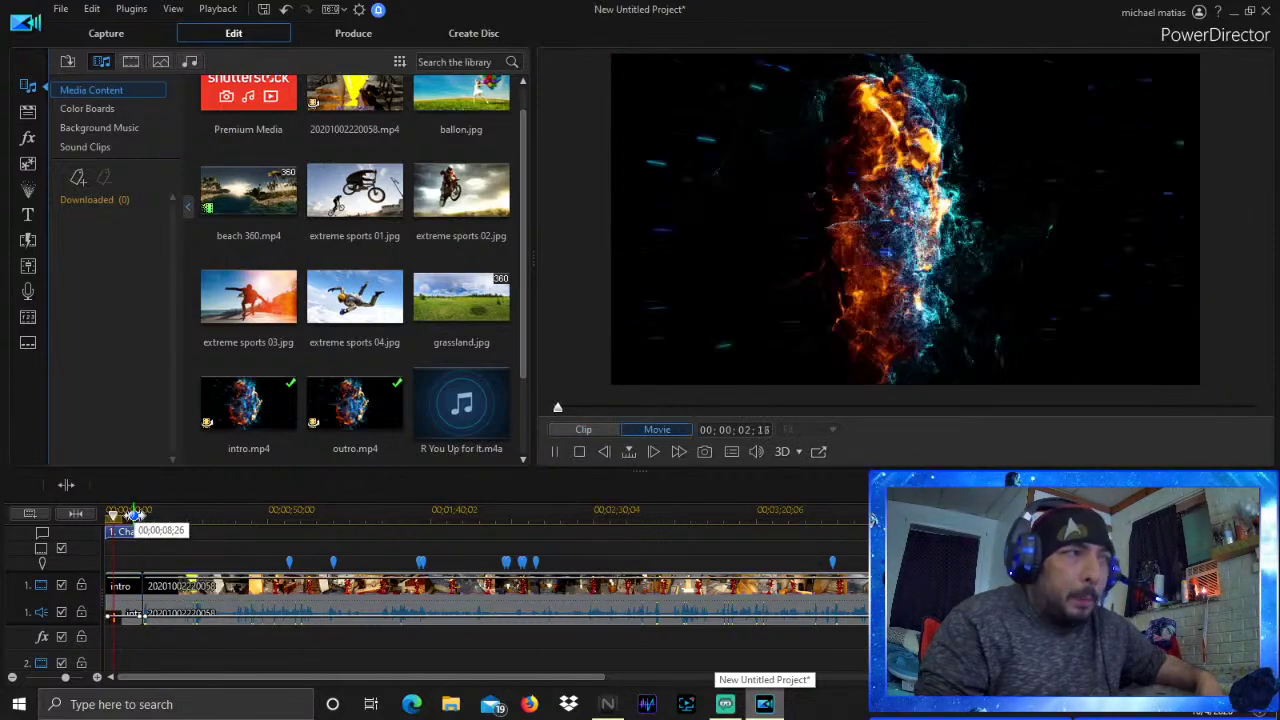
click(135, 514)
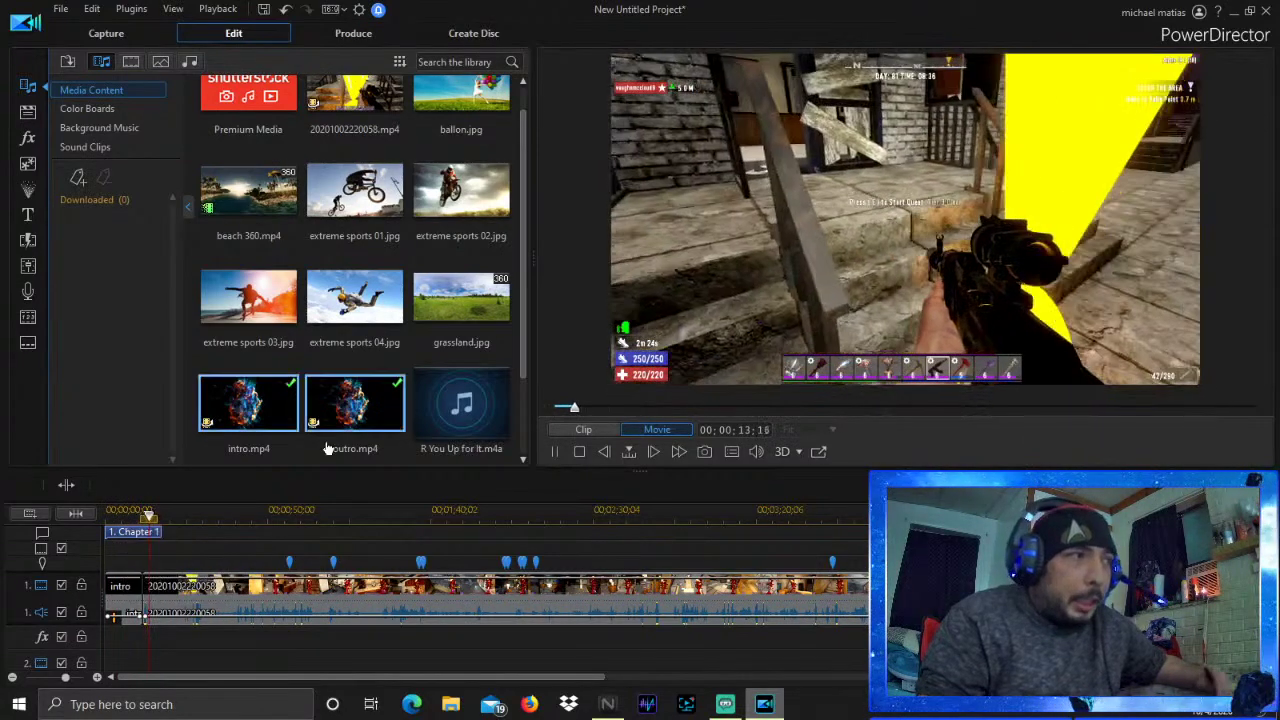
click(555, 451)
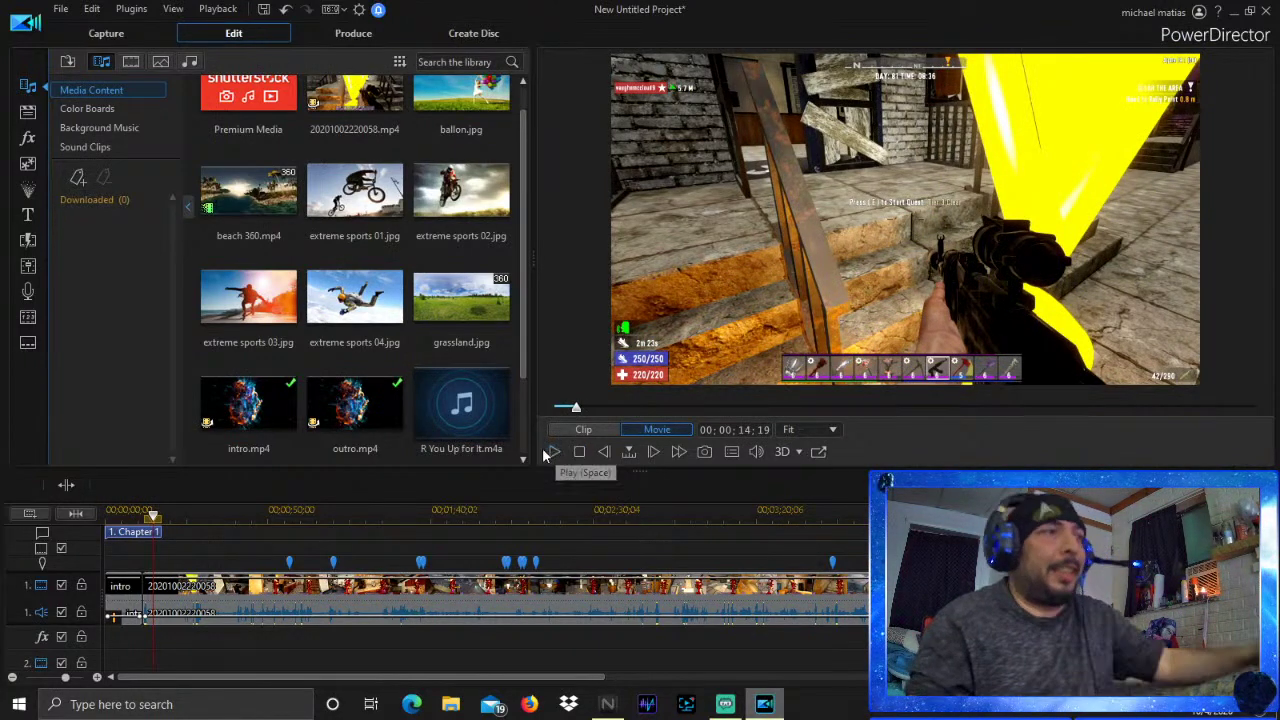
click(125, 608)
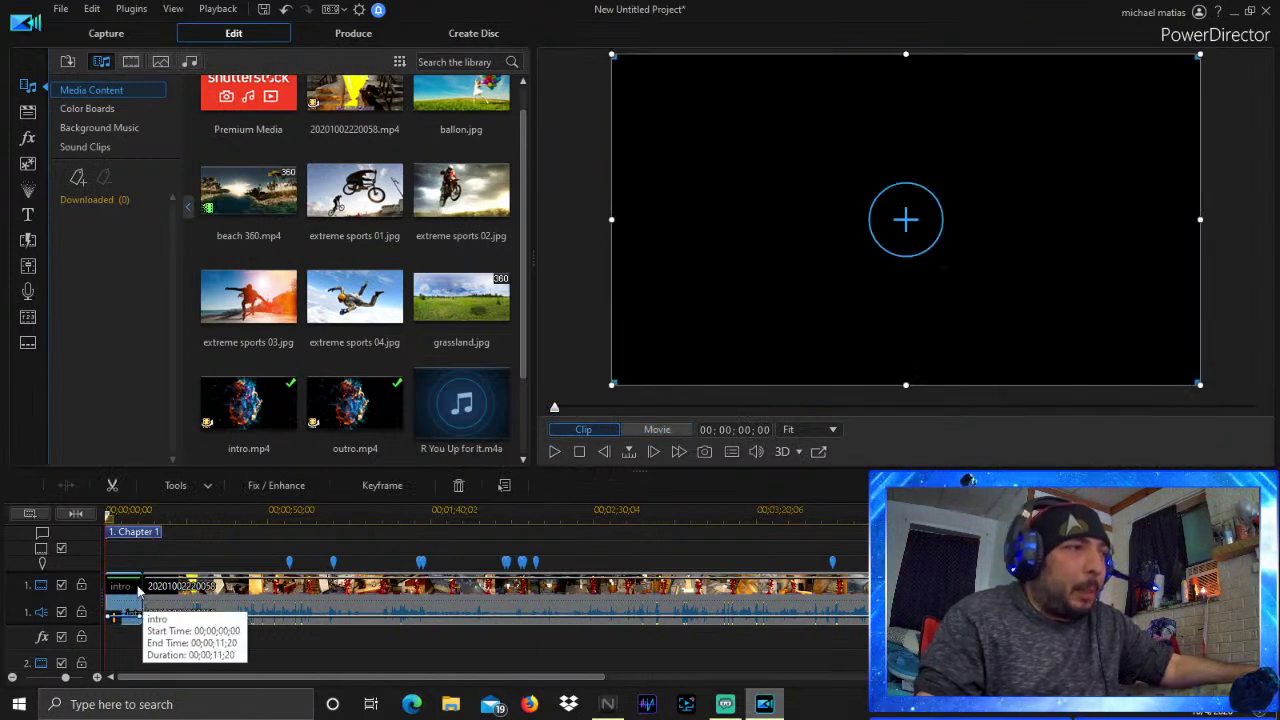
click(176, 485)
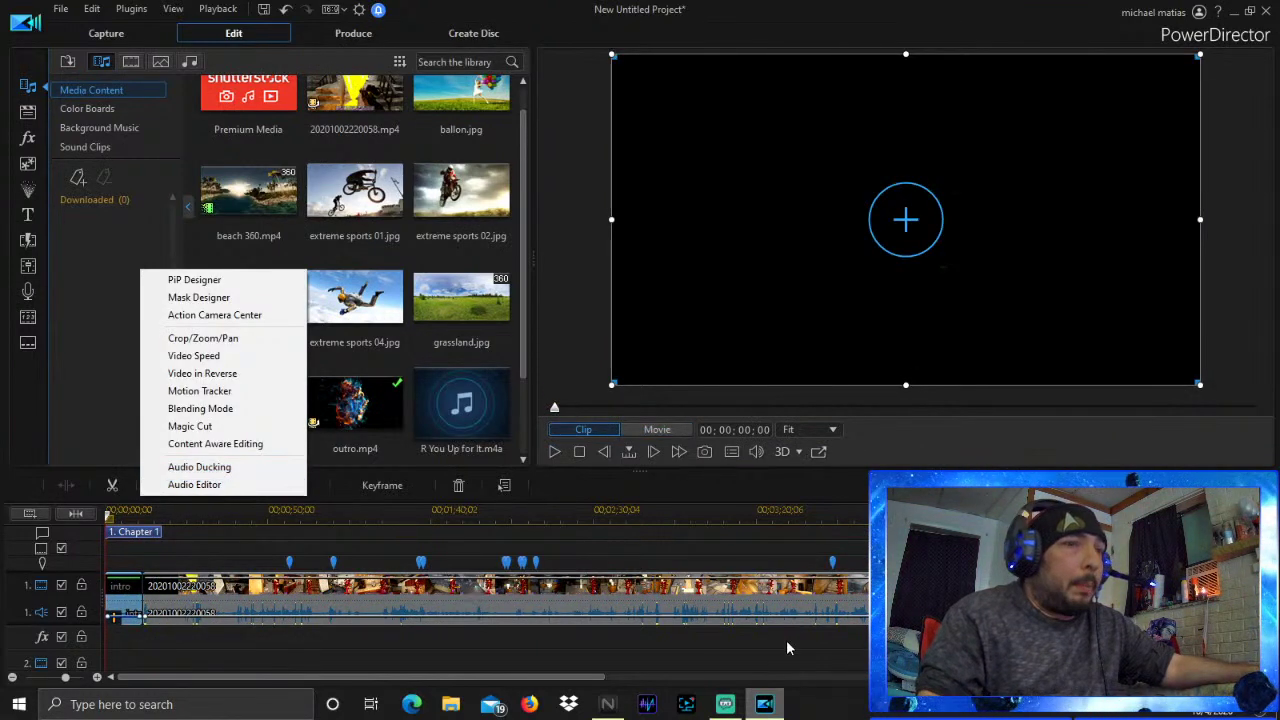
click(199, 485)
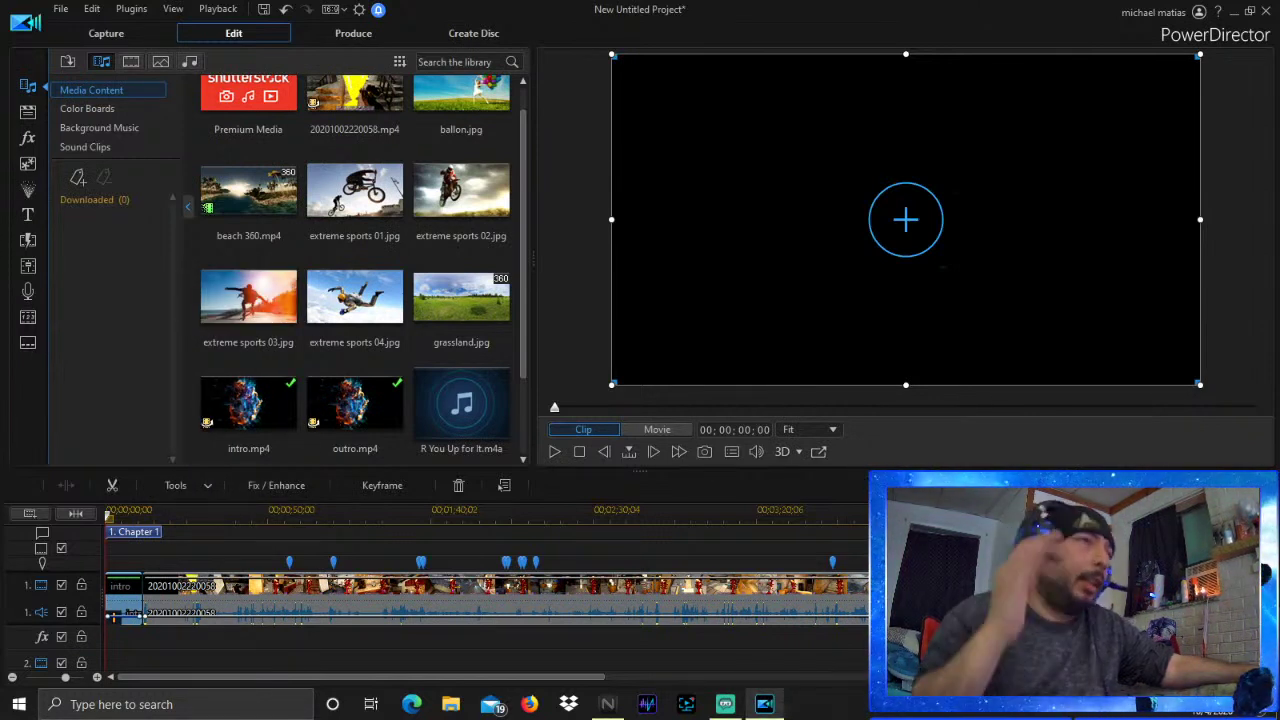
click(602, 643)
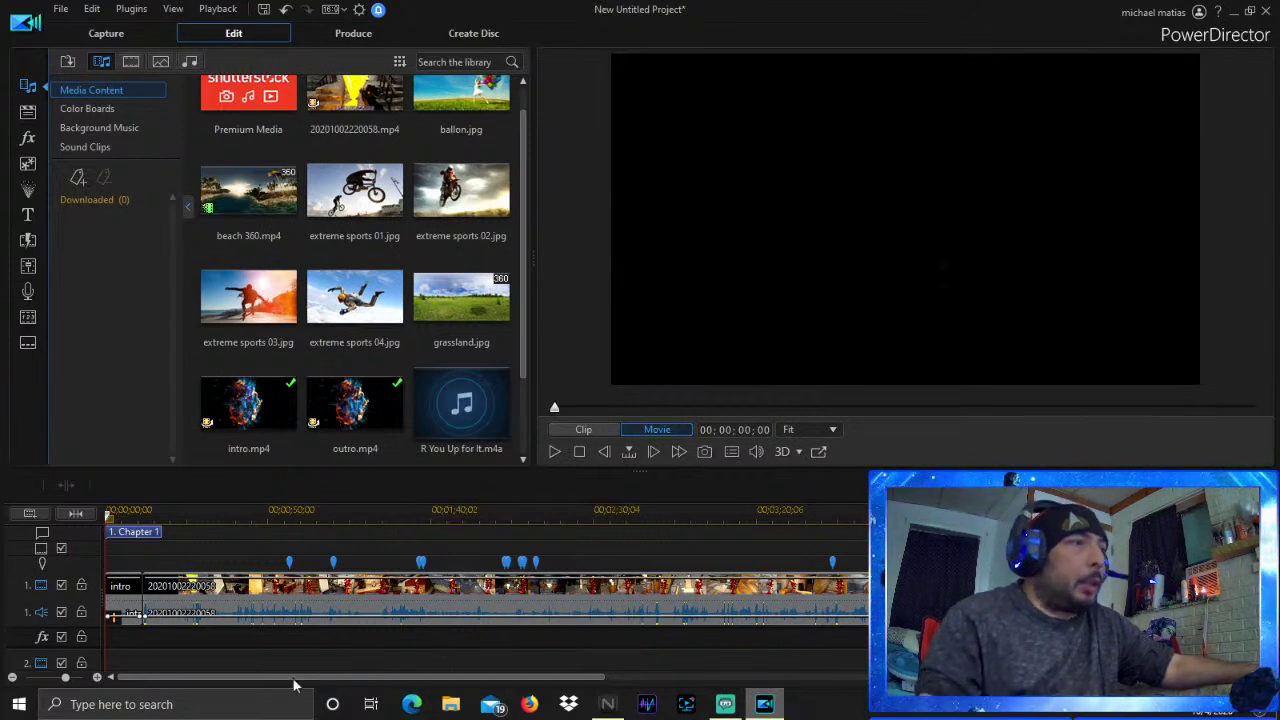
Raise the intro clip's audio in the Audio Editor by applying Dynamic Range Compression with an output gain of 25.9 dB
click(128, 590)
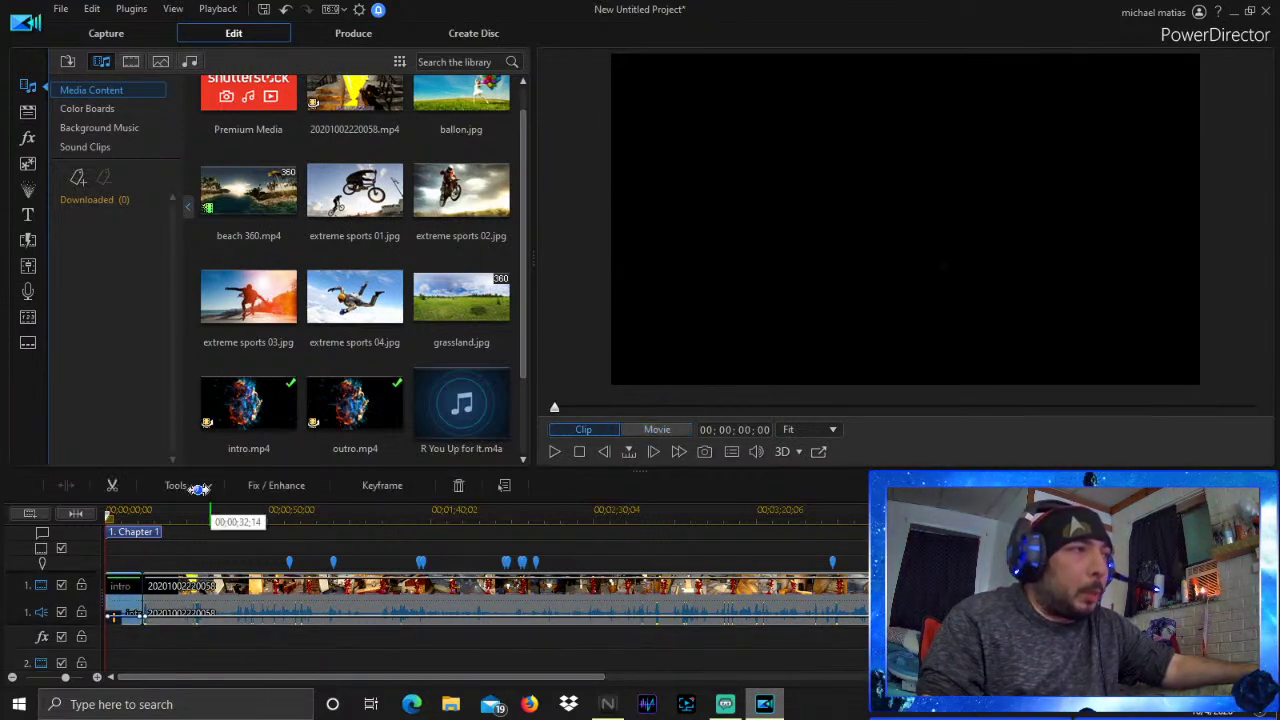
click(188, 487)
click(190, 486)
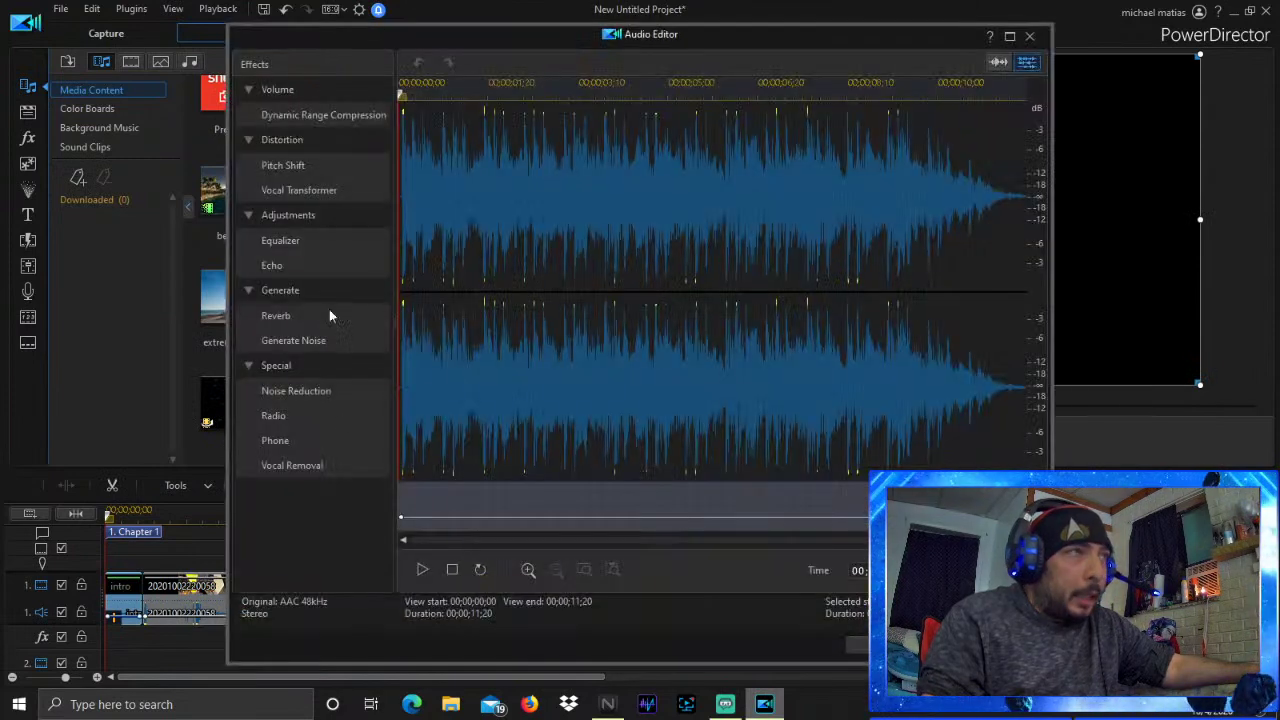
click(344, 119)
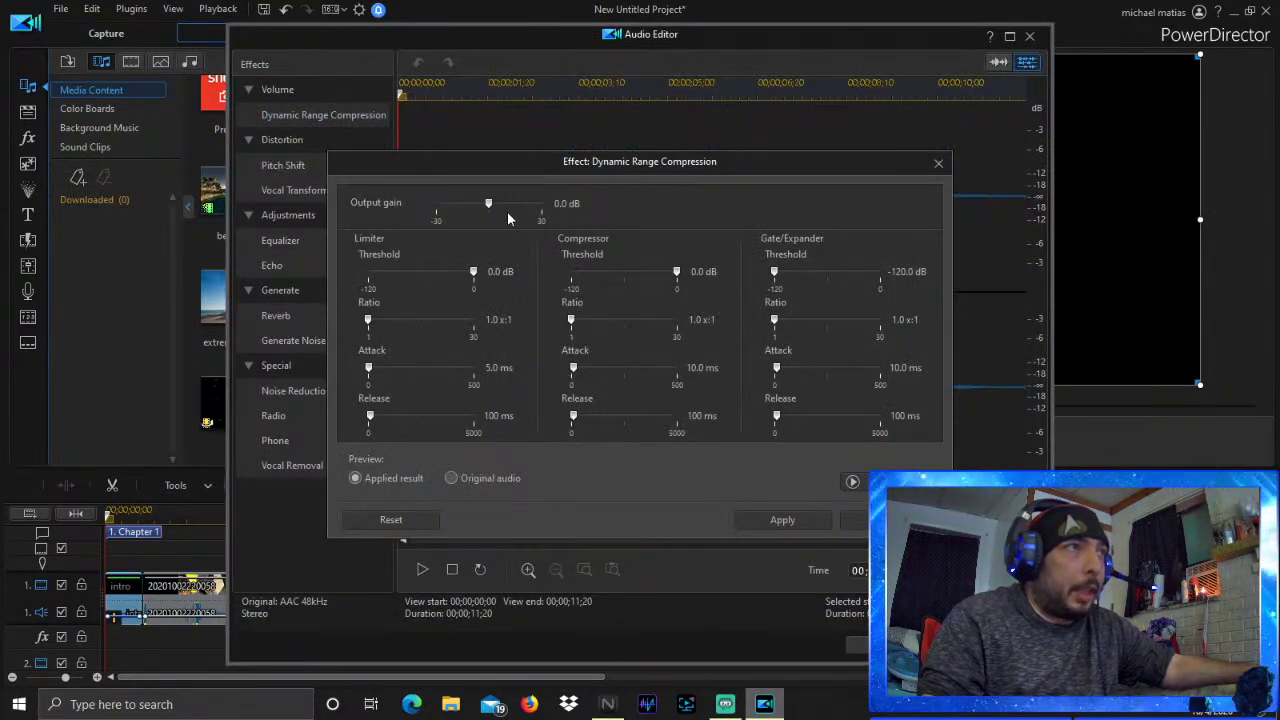
drag(491, 201, 537, 202)
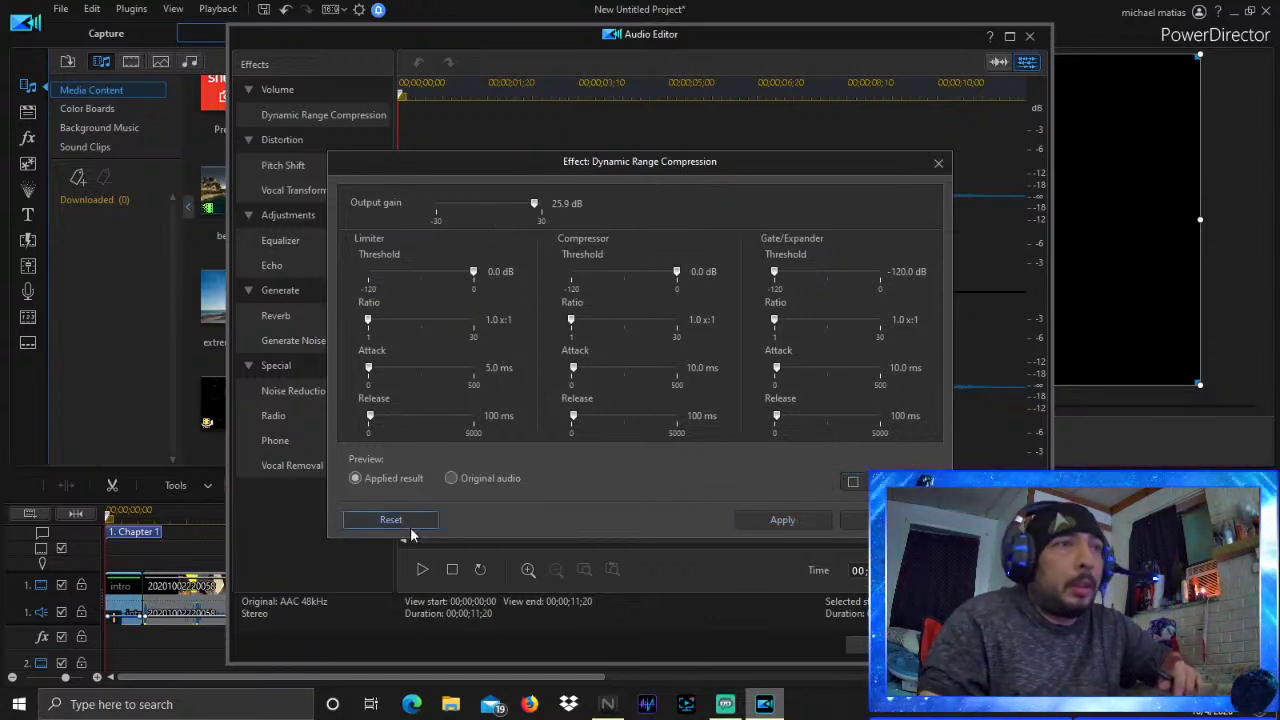
click(810, 522)
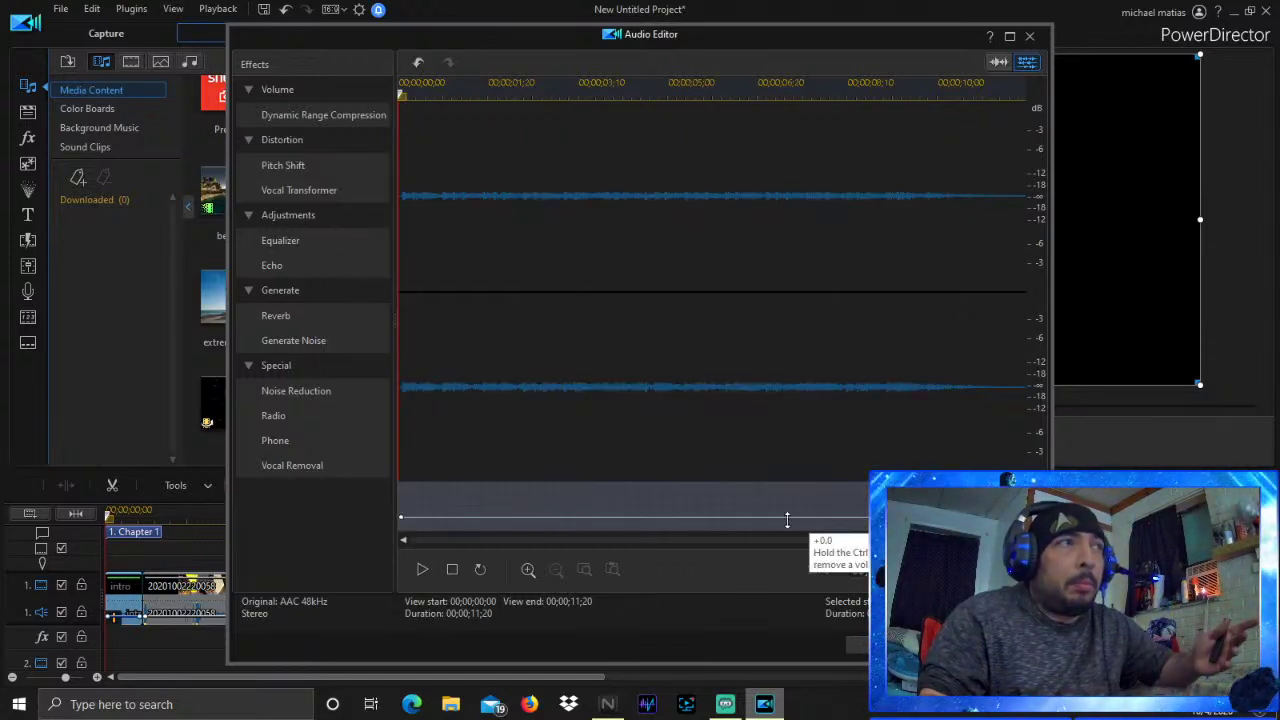
click(890, 645)
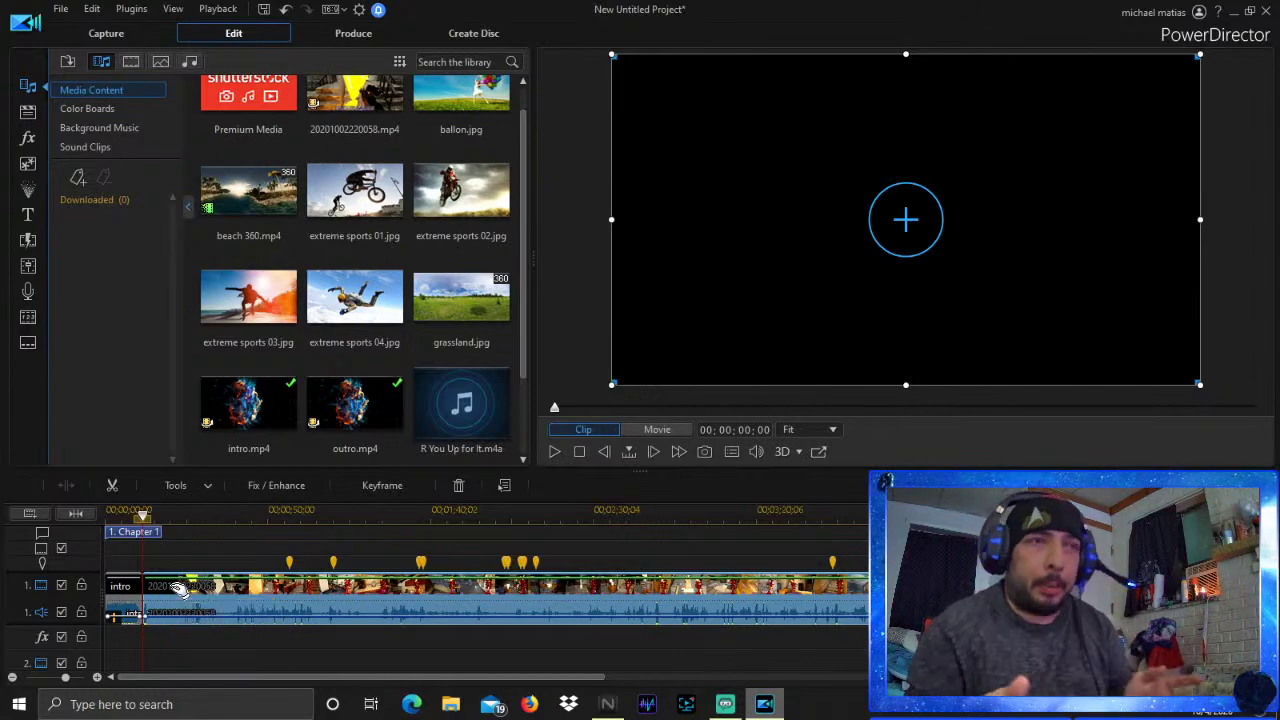
Play the gameplay clip from its start and pause at about 30 seconds on the timeline
key(space)
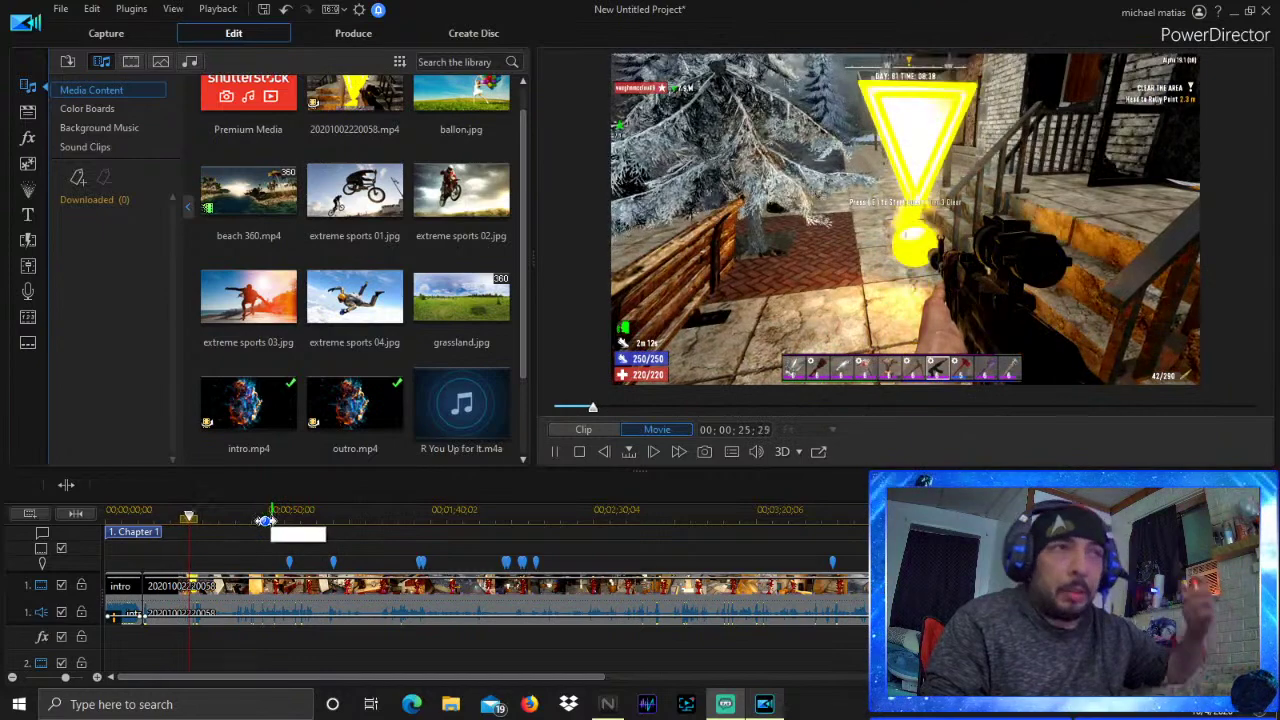
click(554, 451)
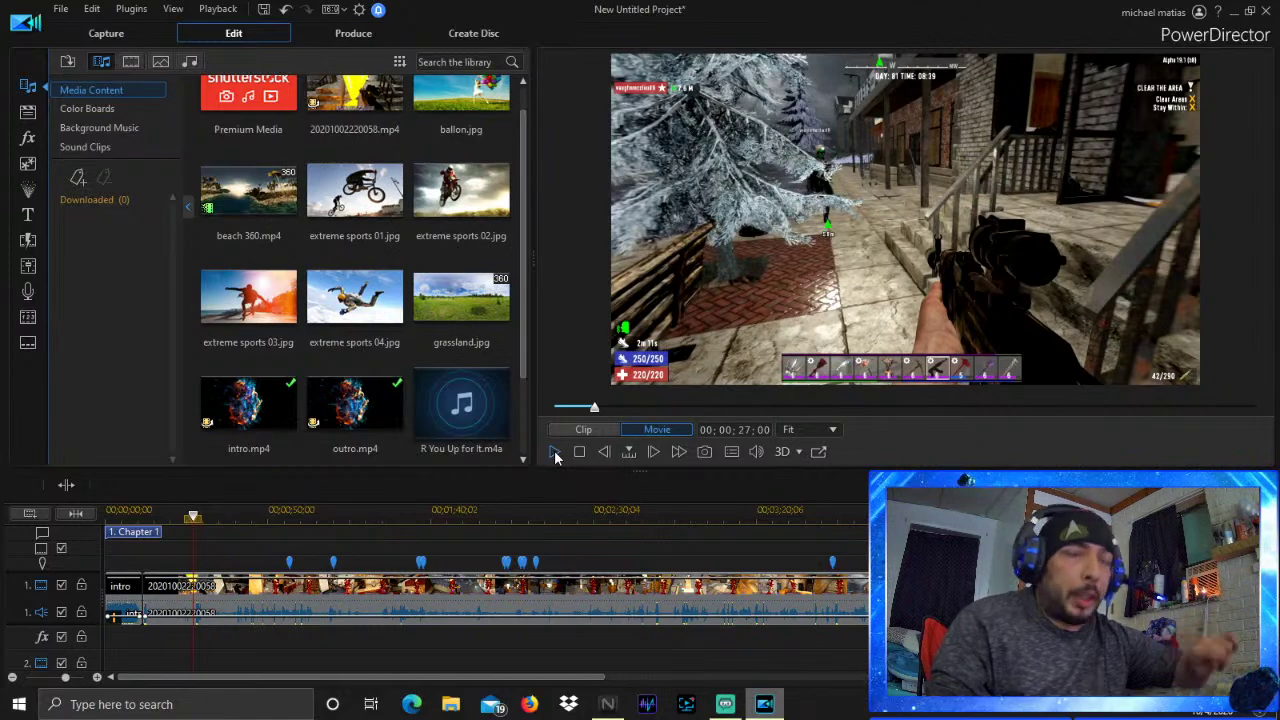
click(557, 454)
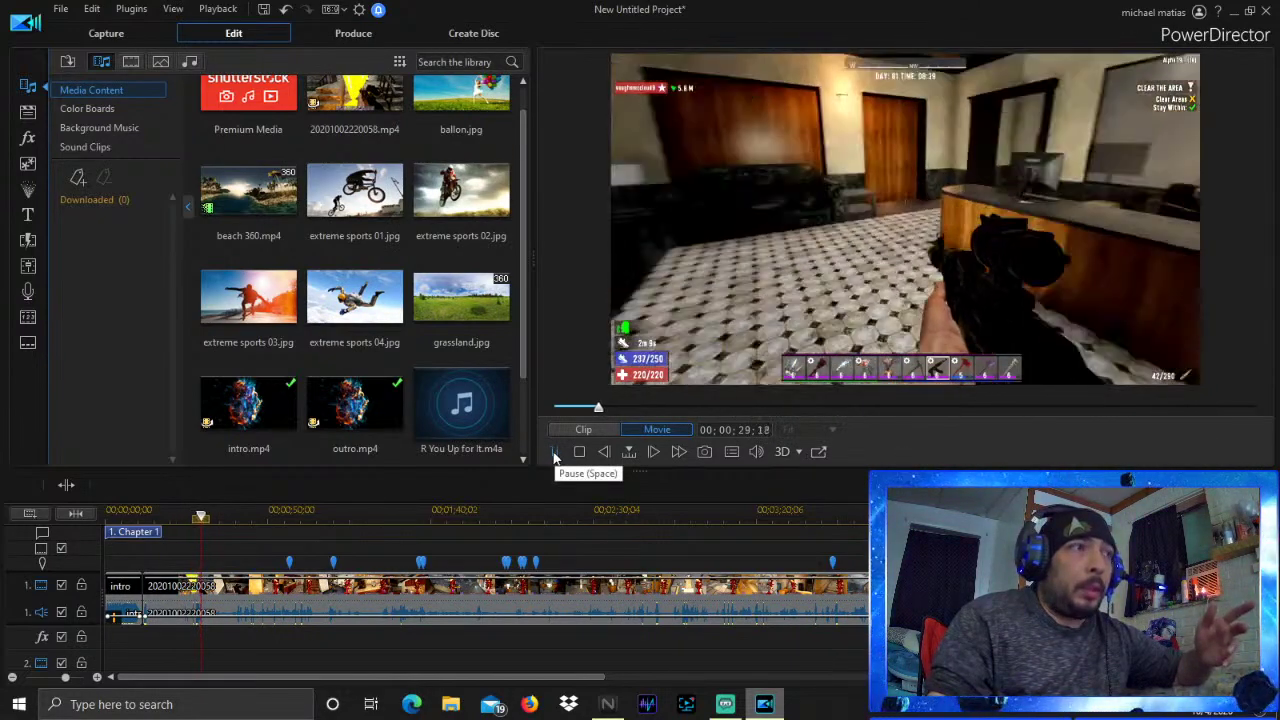
click(557, 454)
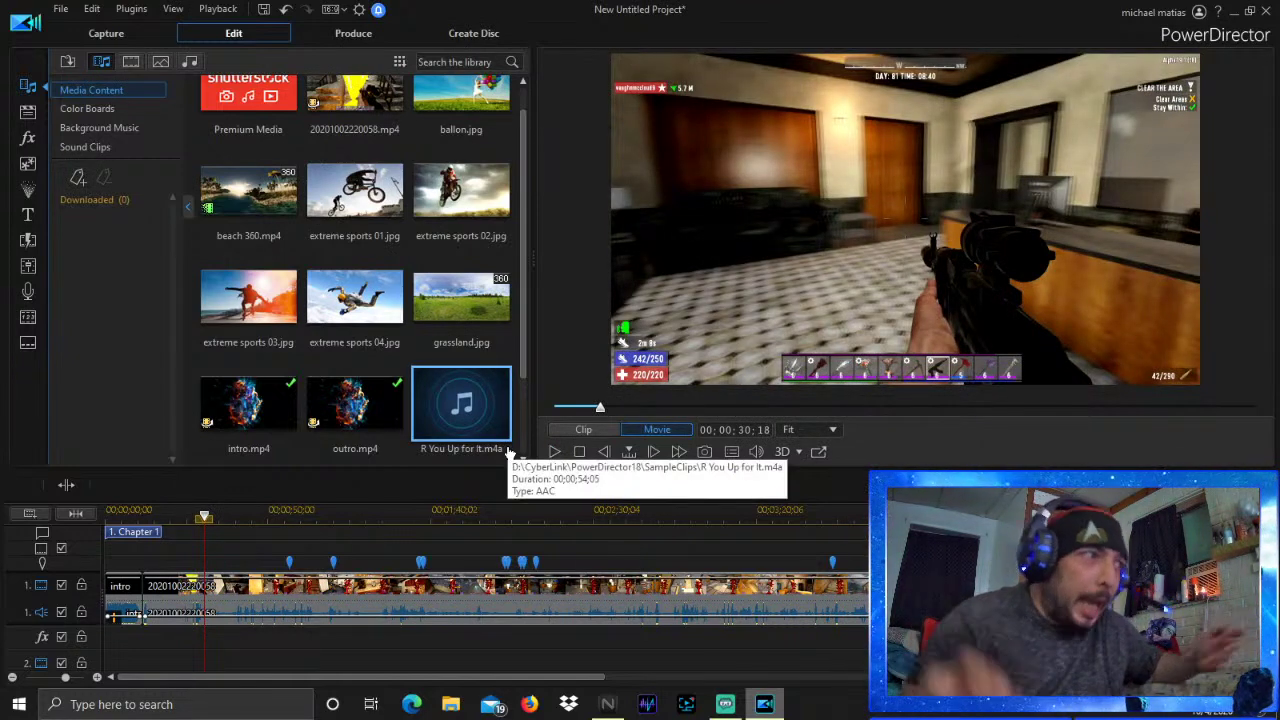
Replay the gameplay around 27 seconds to find the cut point and split the gameplay clip at 00;00;28;09
click(196, 512)
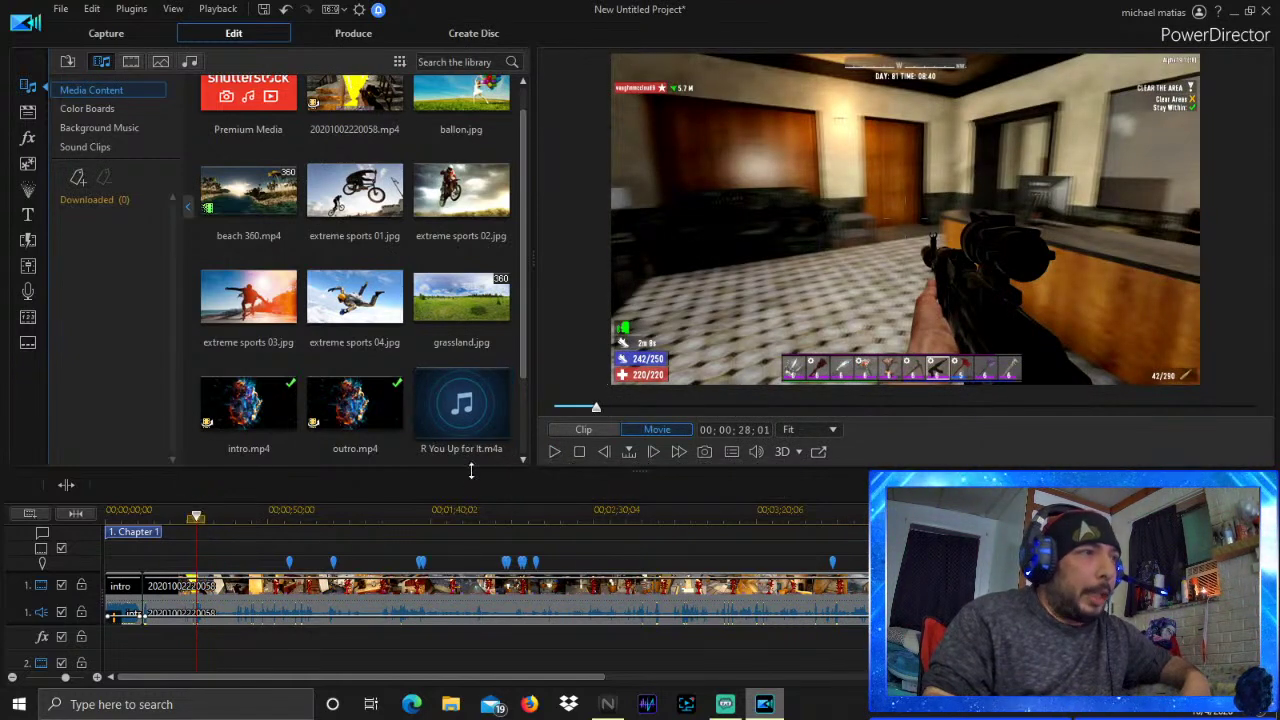
click(557, 452)
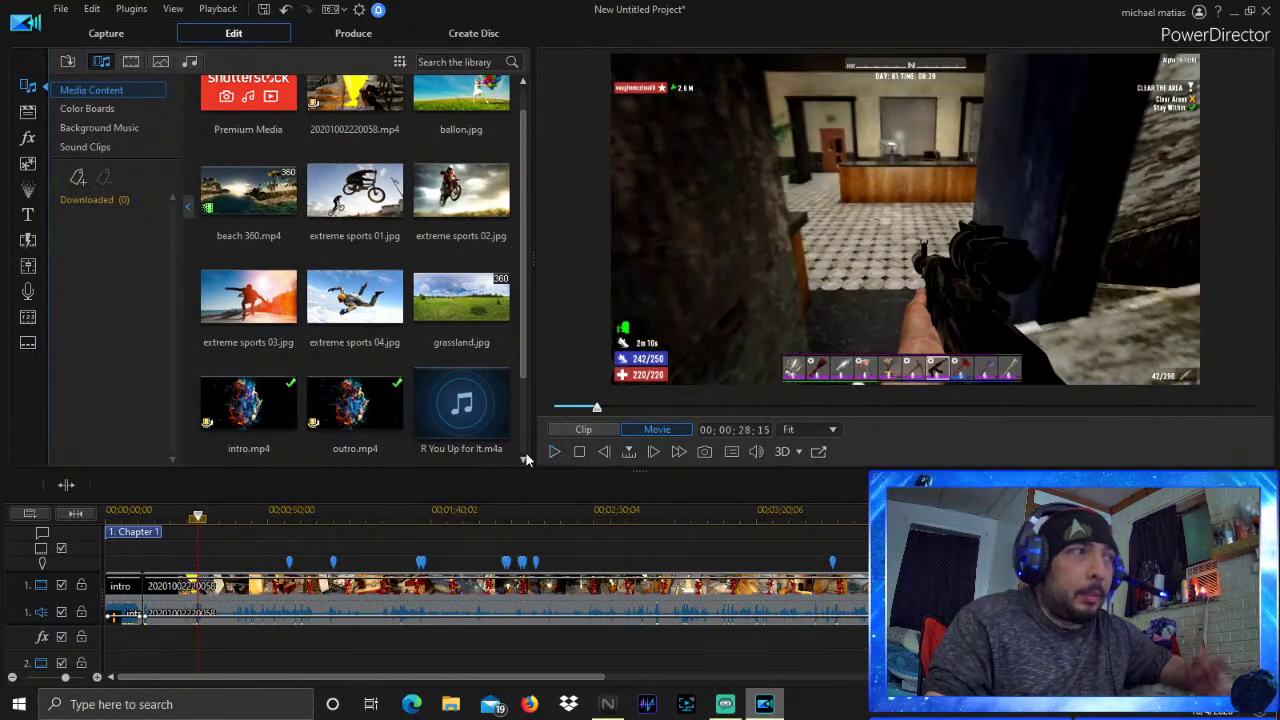
click(193, 507)
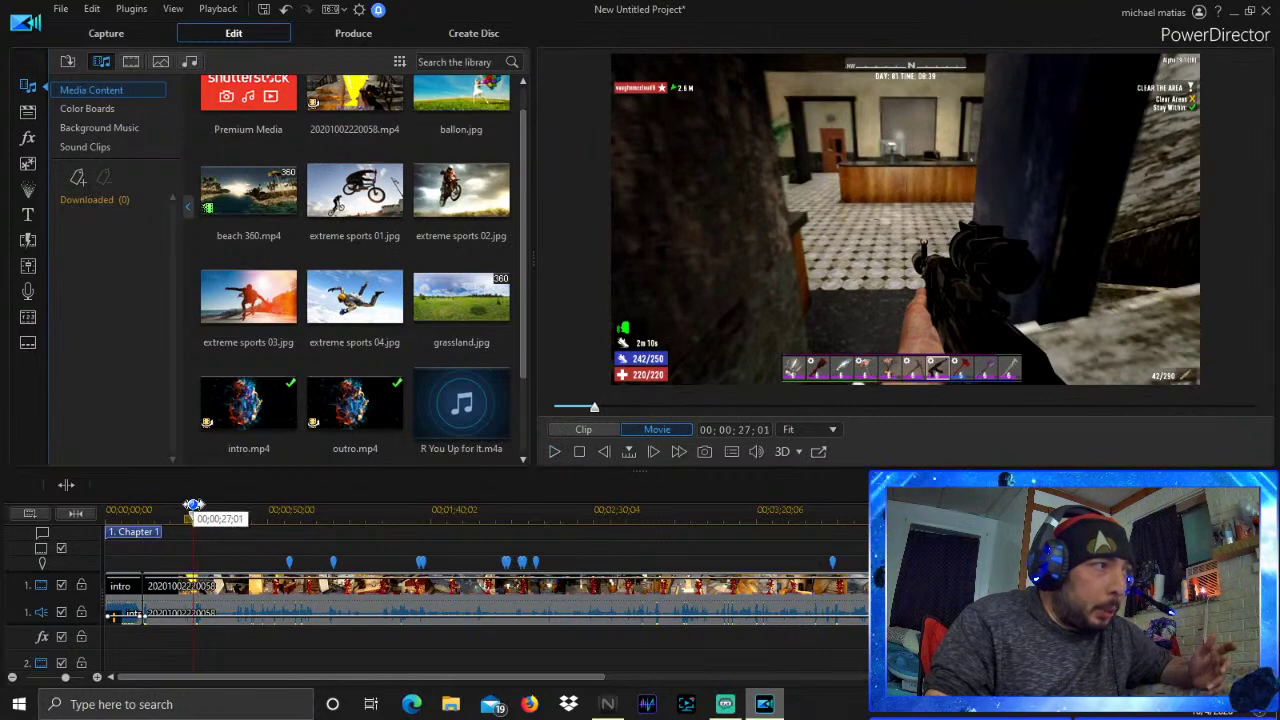
click(555, 452)
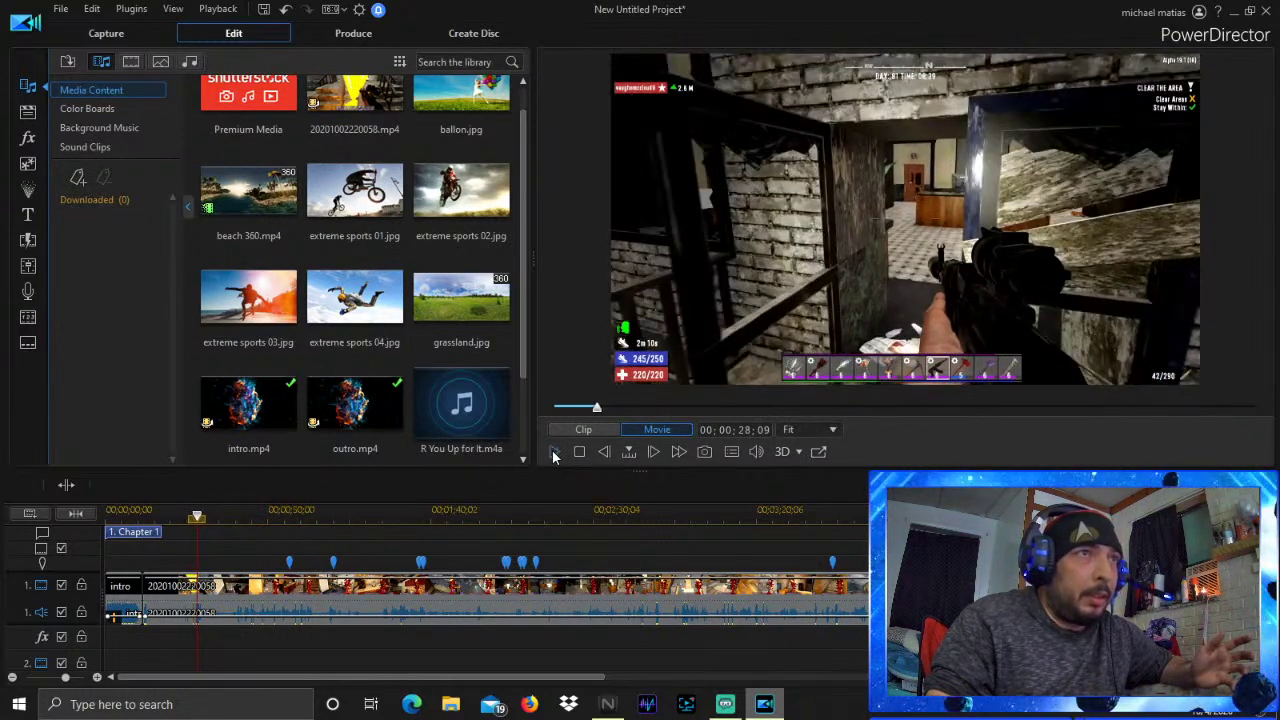
right_click(195, 598)
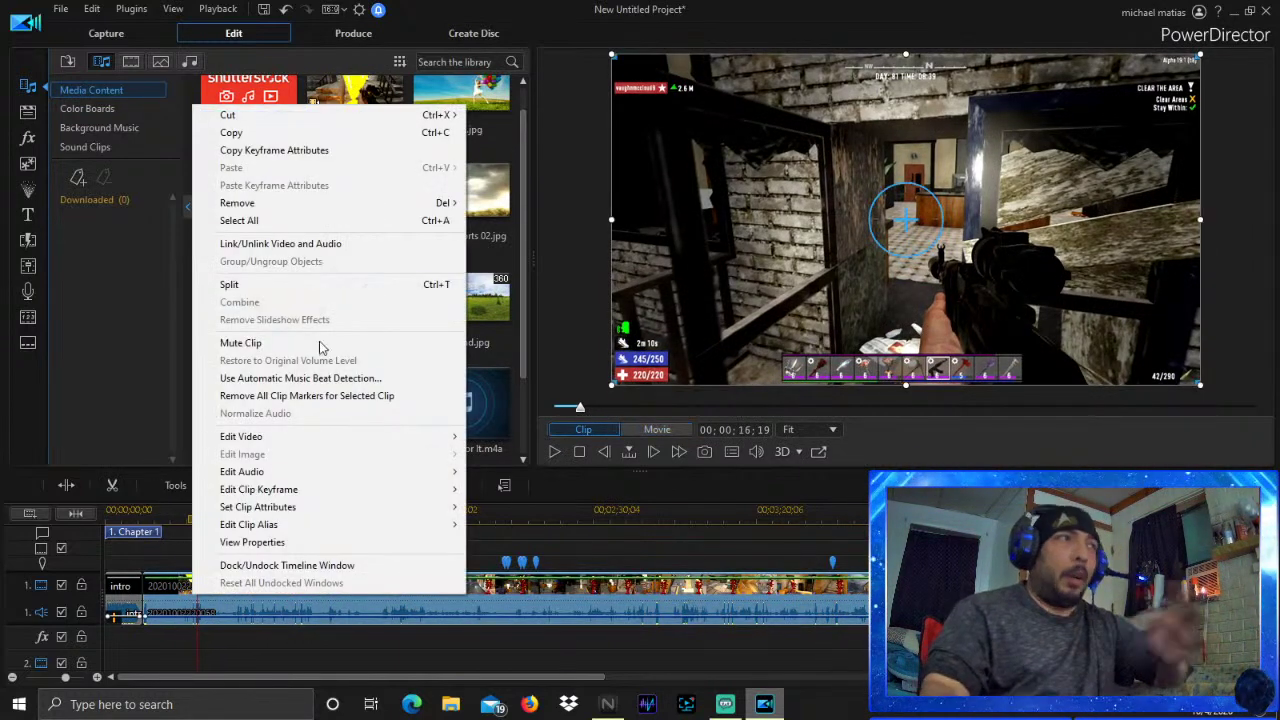
click(390, 286)
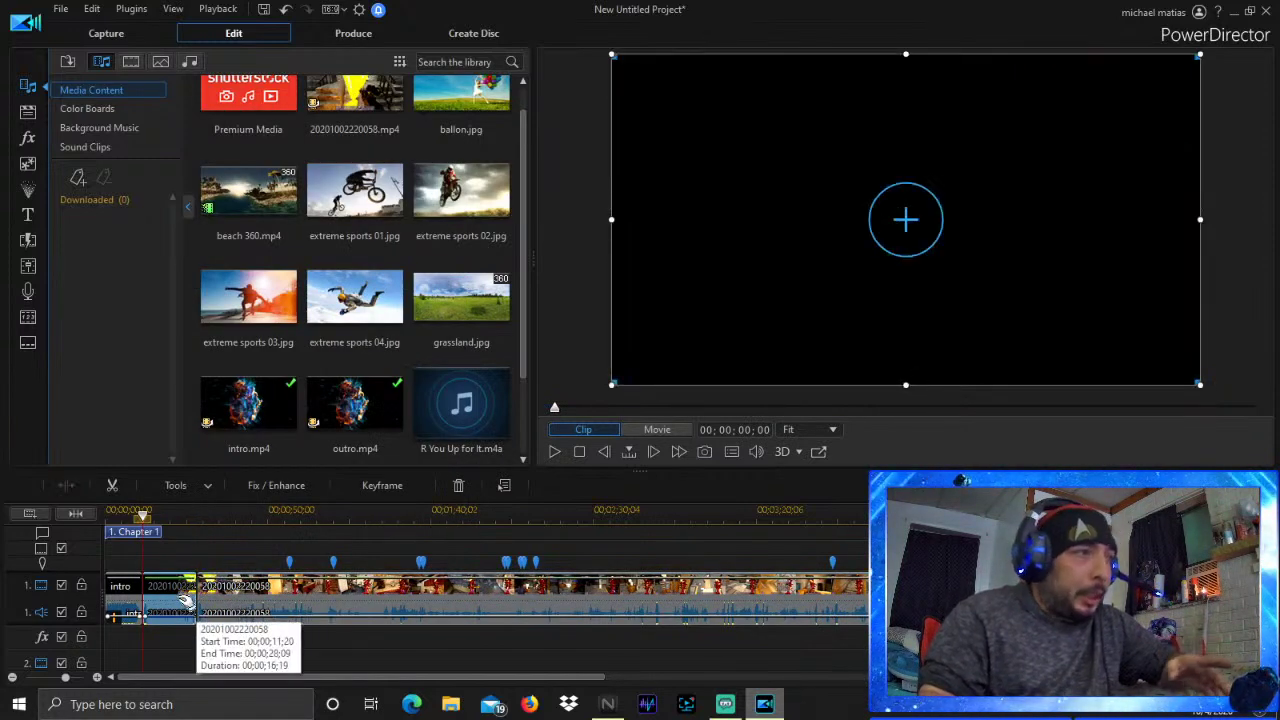
Play the first piece of the split gameplay clip and remove it, filling the gap and moving all clips
click(172, 598)
key(space)
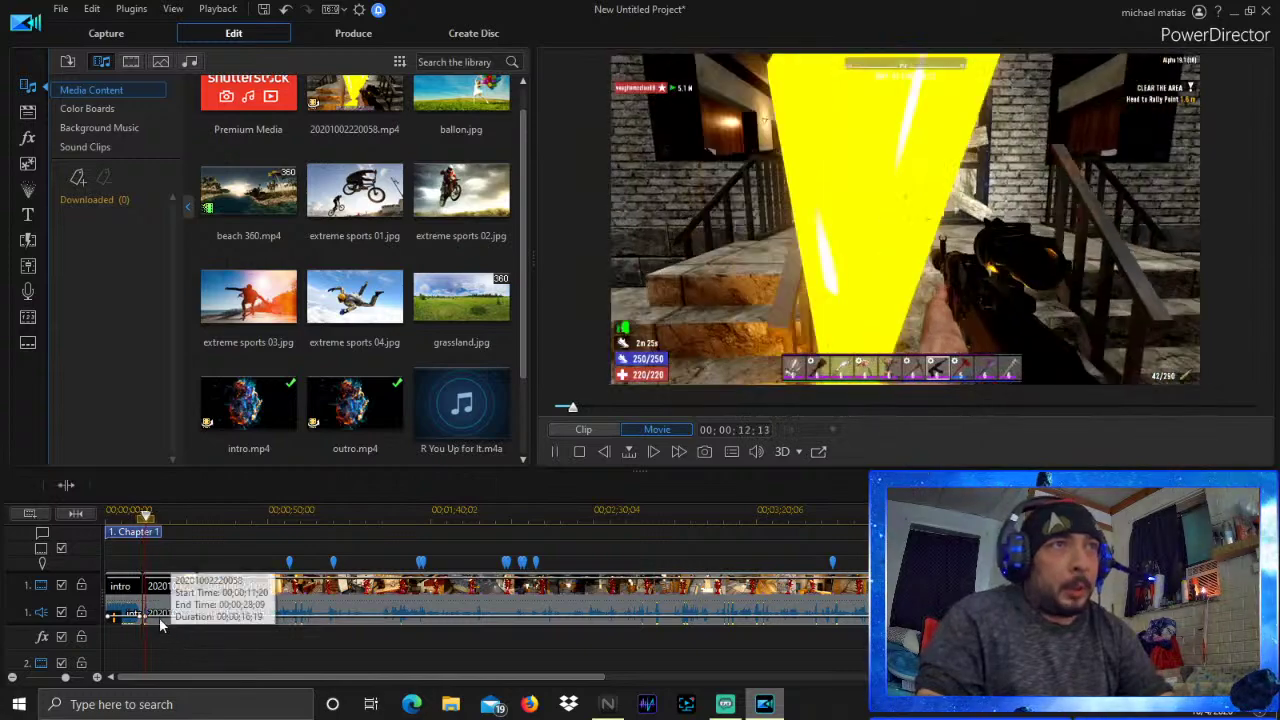
click(220, 610)
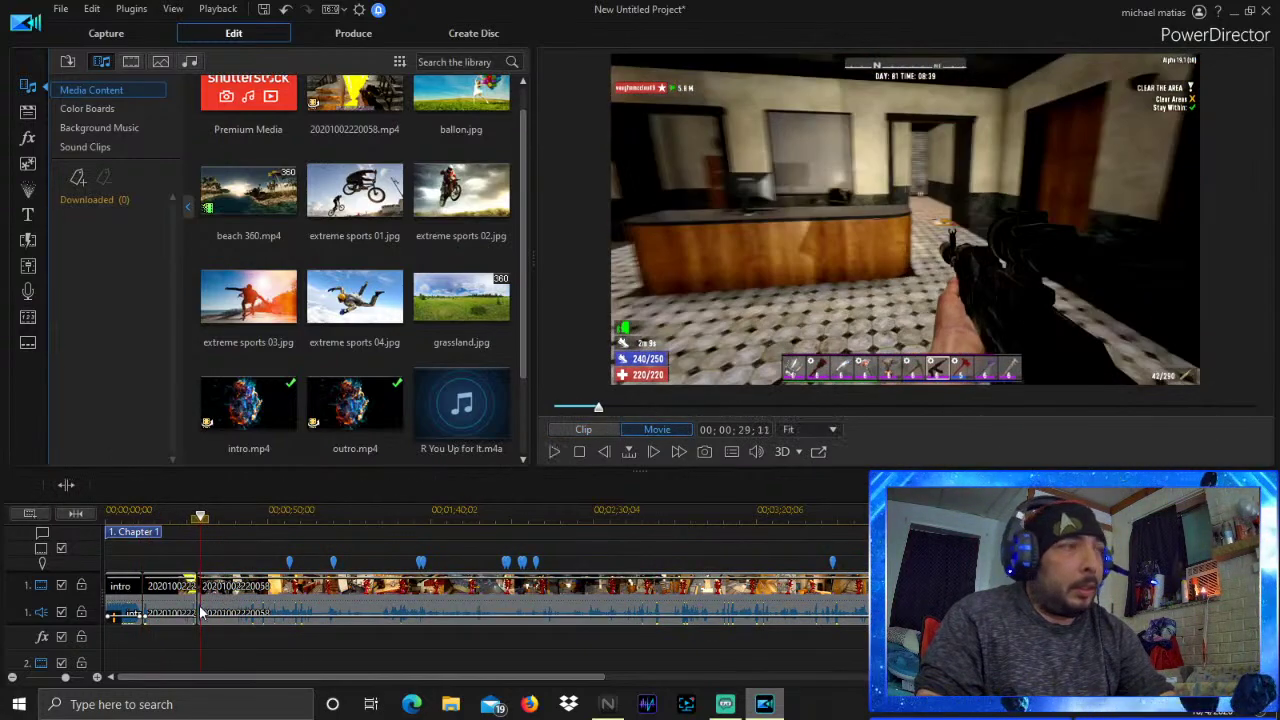
right_click(167, 608)
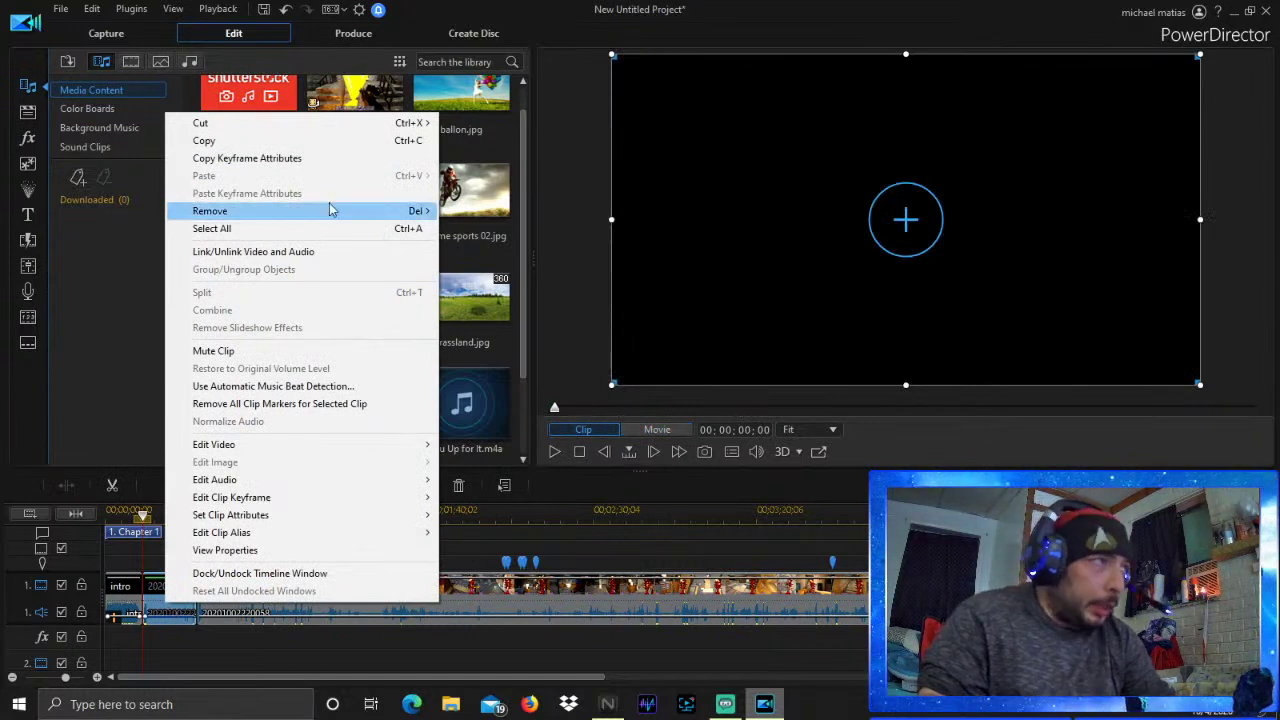
mouse_move(386, 214)
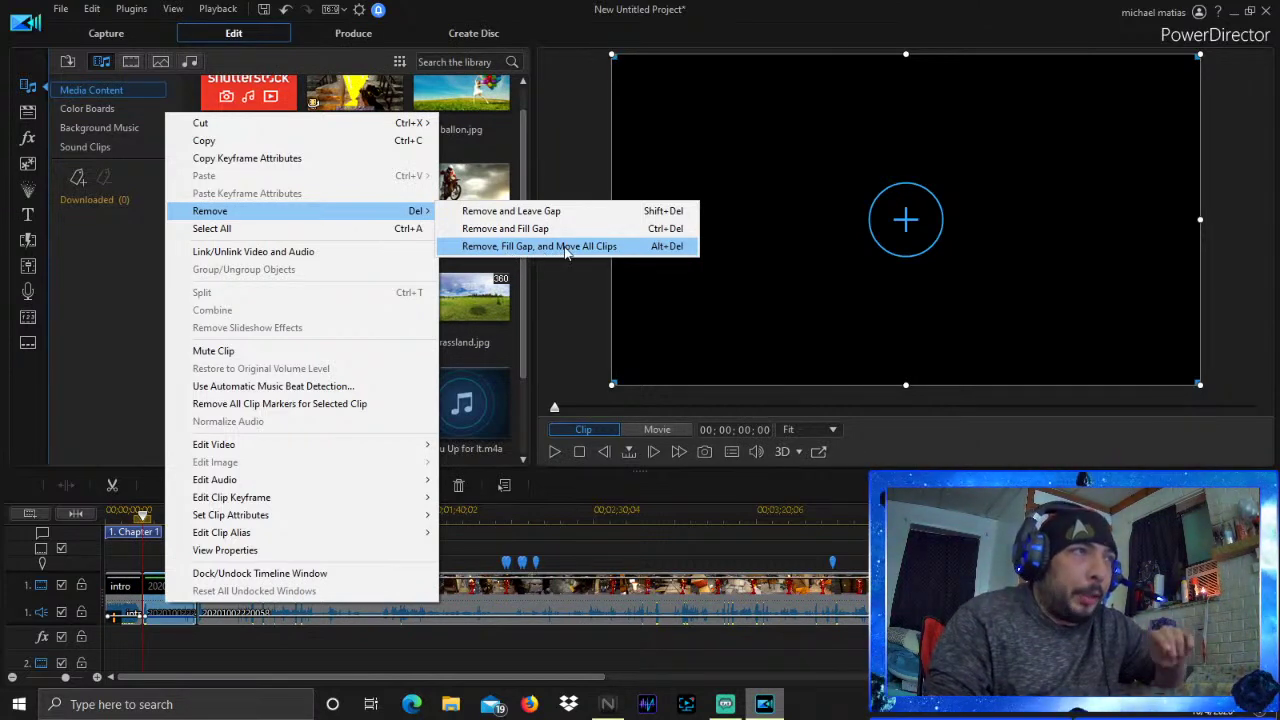
click(566, 252)
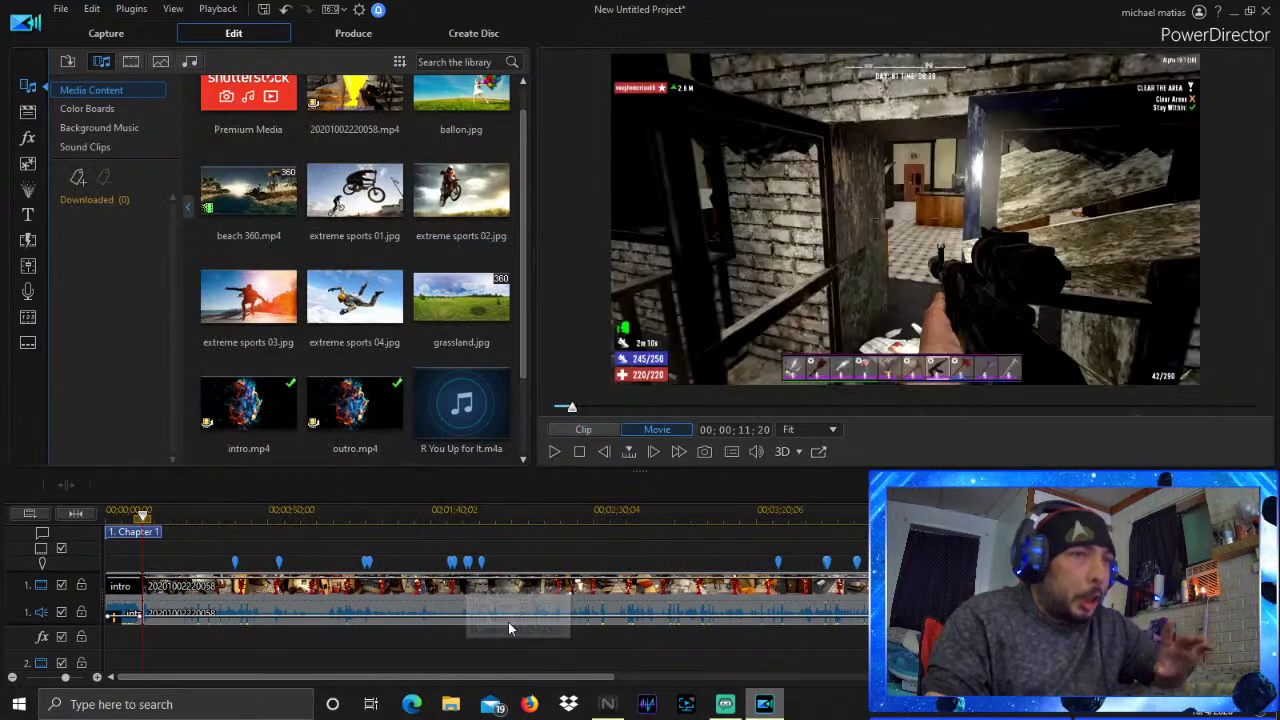
Enlarge the timeline area, place the Zoom Out effect at the start of the effect track and preview it over the intro
drag(642, 469, 633, 437)
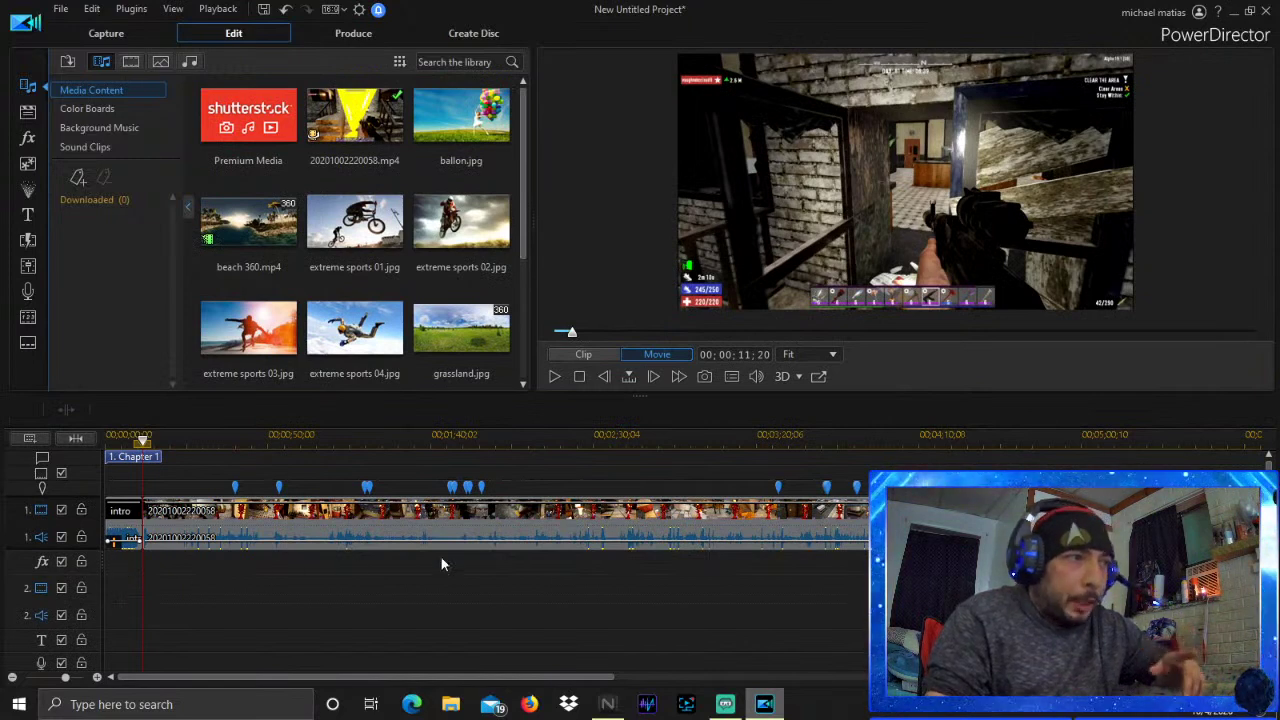
click(28, 138)
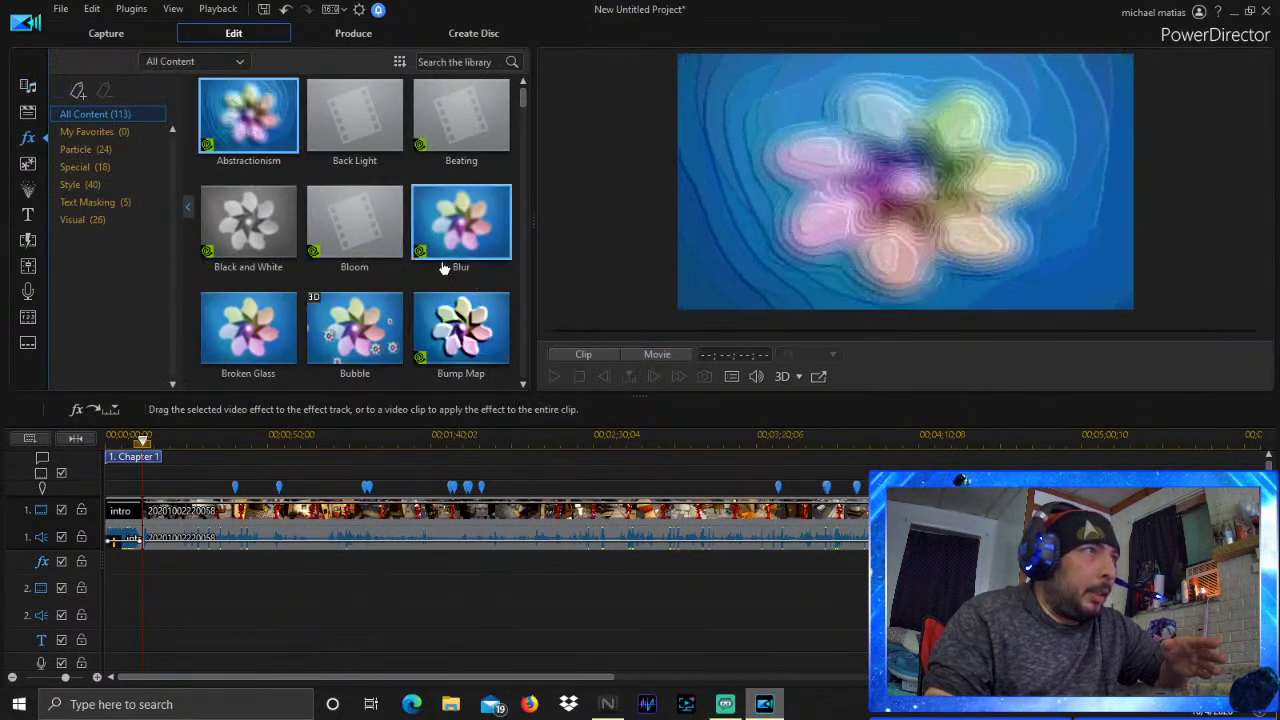
scroll(300, 250, down, 15)
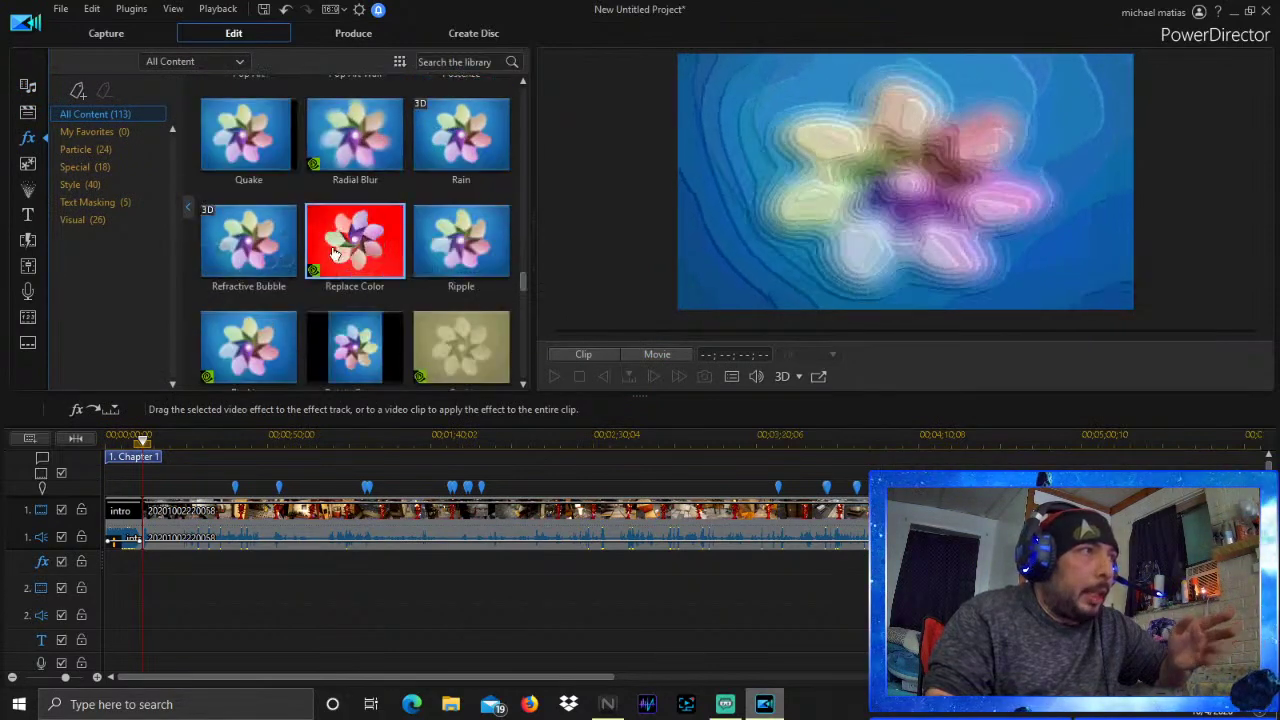
scroll(389, 302, down, 5)
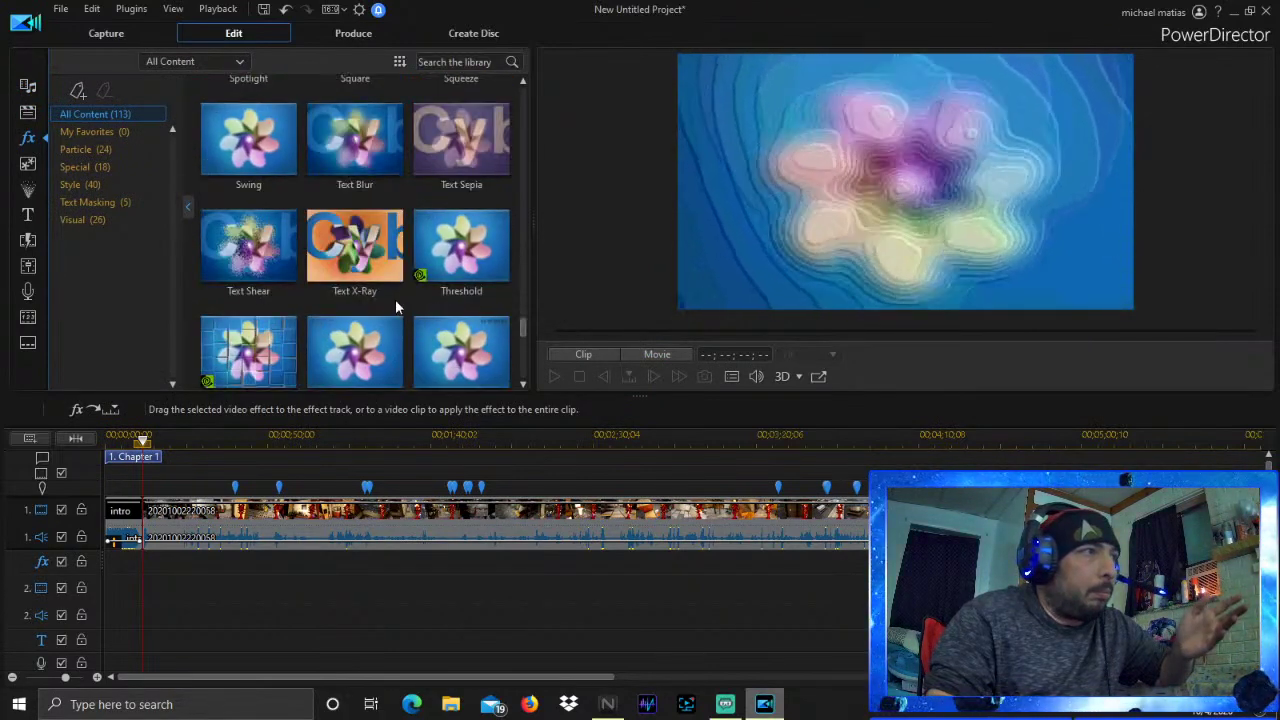
scroll(357, 296, down, 5)
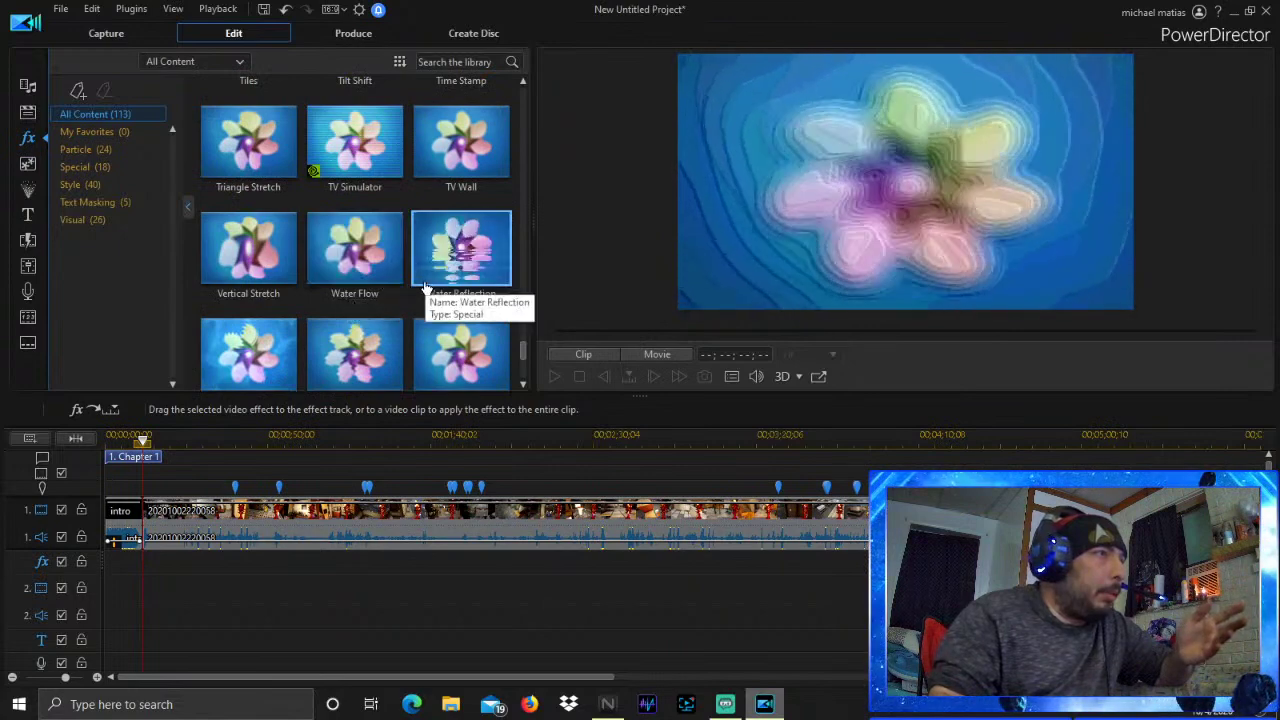
scroll(425, 289, down, 2)
scroll(365, 335, down, 1)
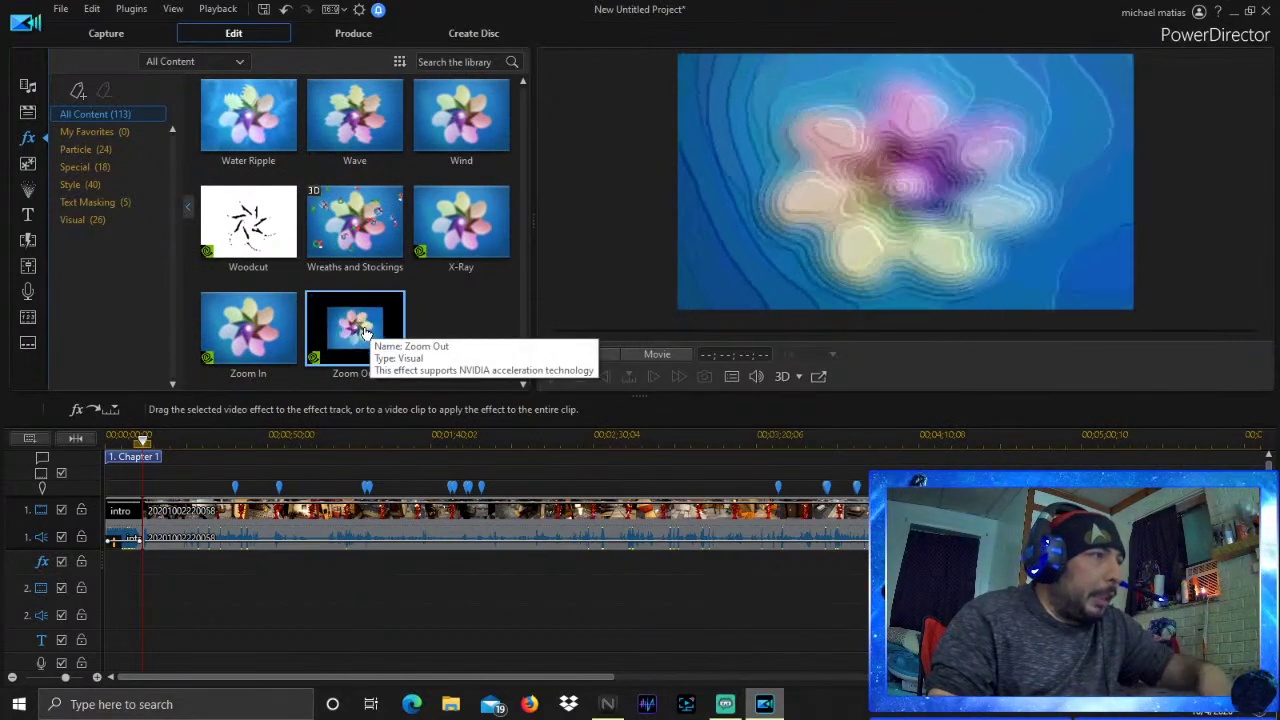
drag(372, 380, 102, 568)
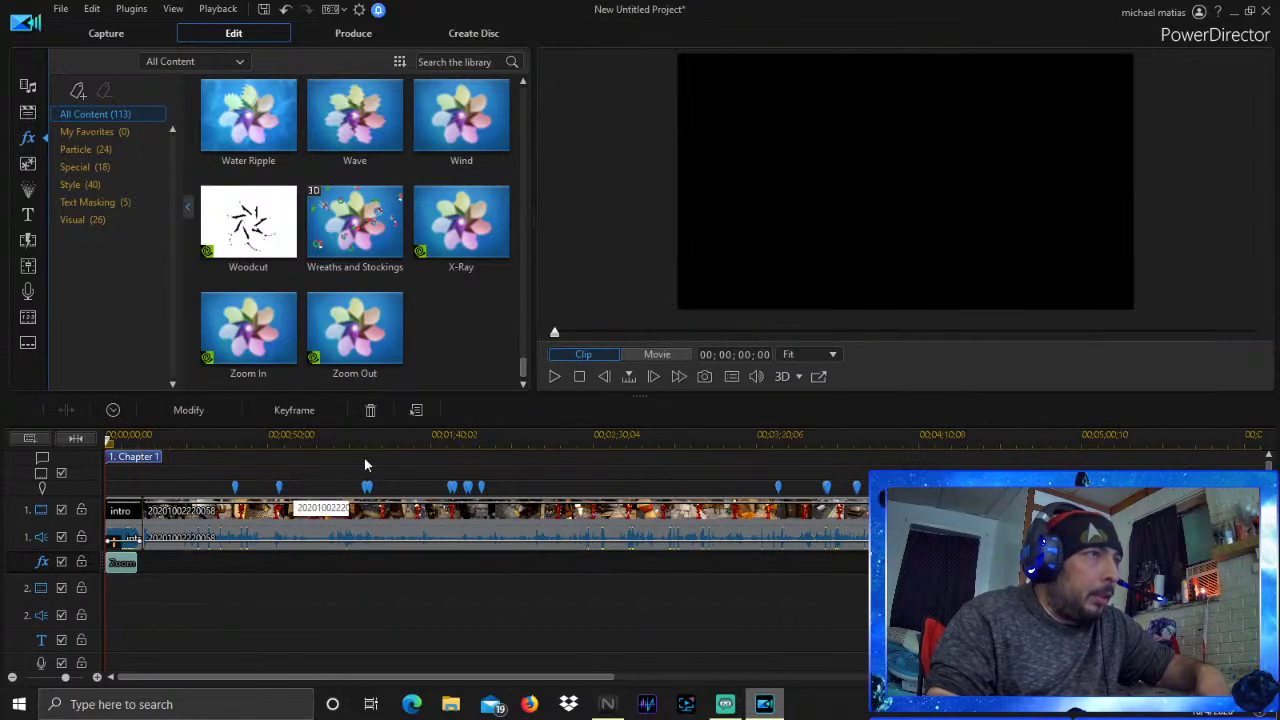
click(553, 378)
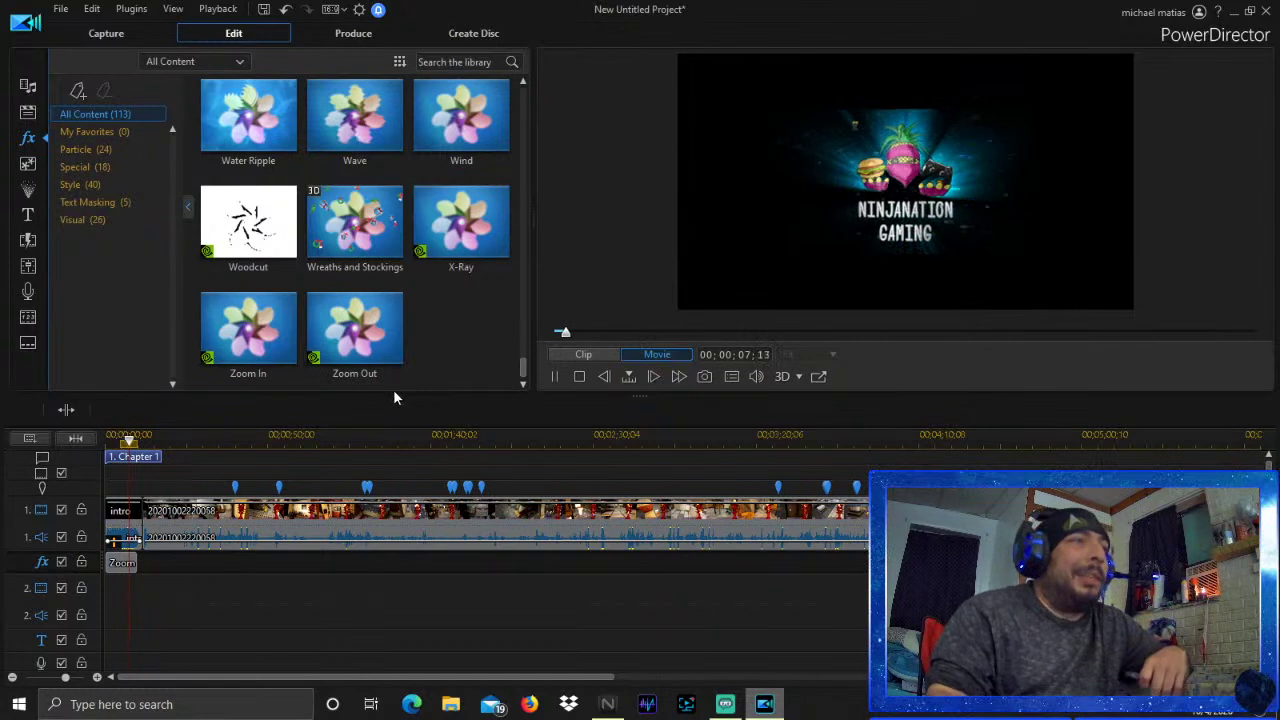
click(554, 376)
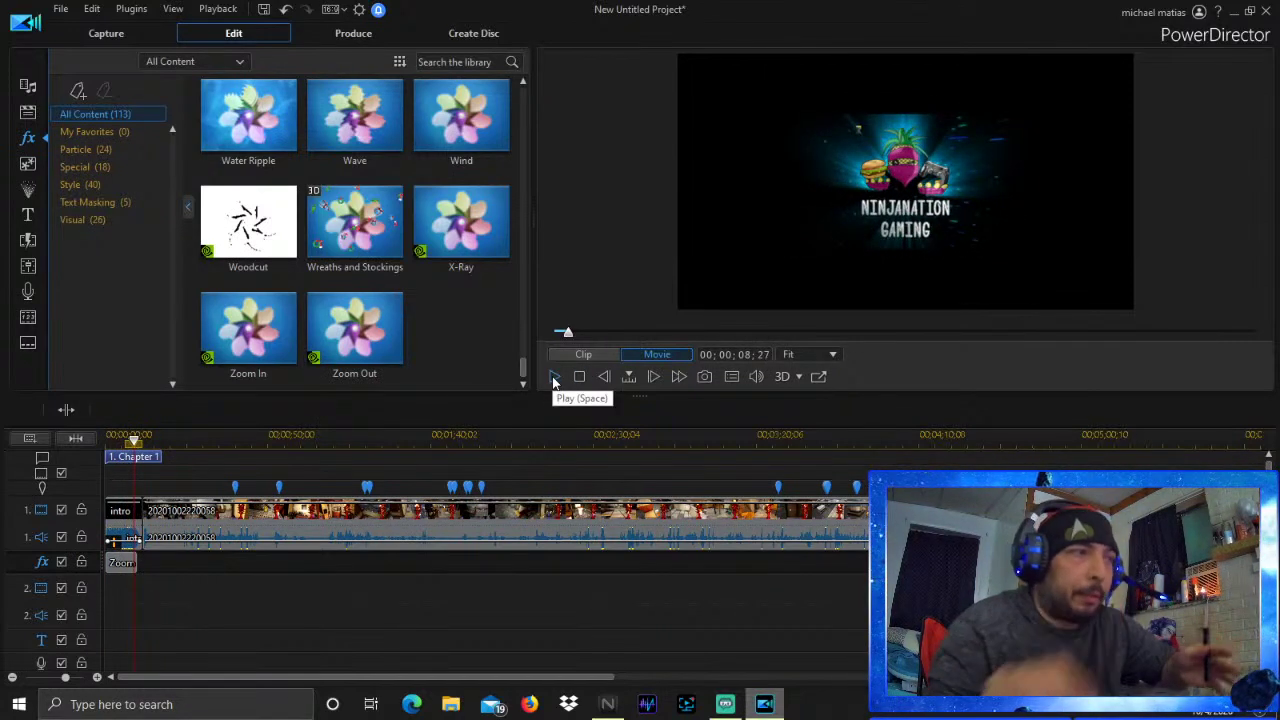
Shorten the Zoom Out effect to about 6 seconds and remove it from the effect track
click(139, 569)
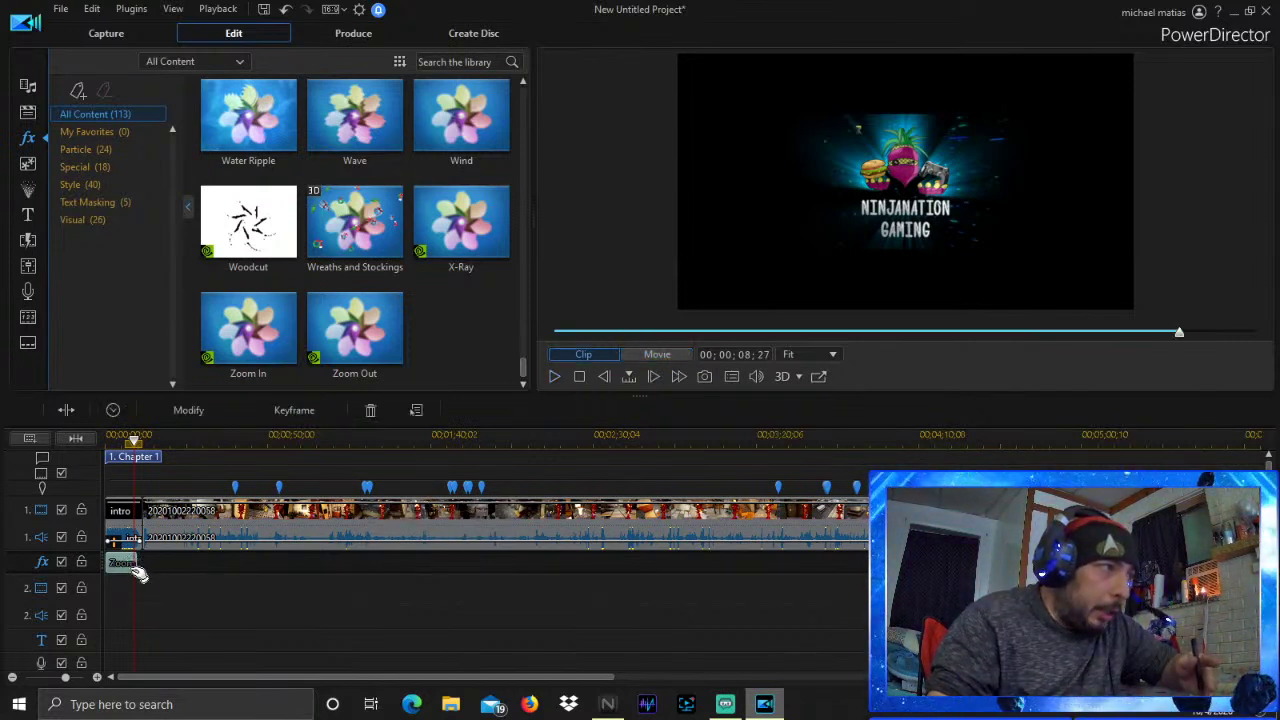
mouse_move(140, 572)
mouse_down()
mouse_move(370, 576)
mouse_move(124, 570)
mouse_up()
right_click(116, 571)
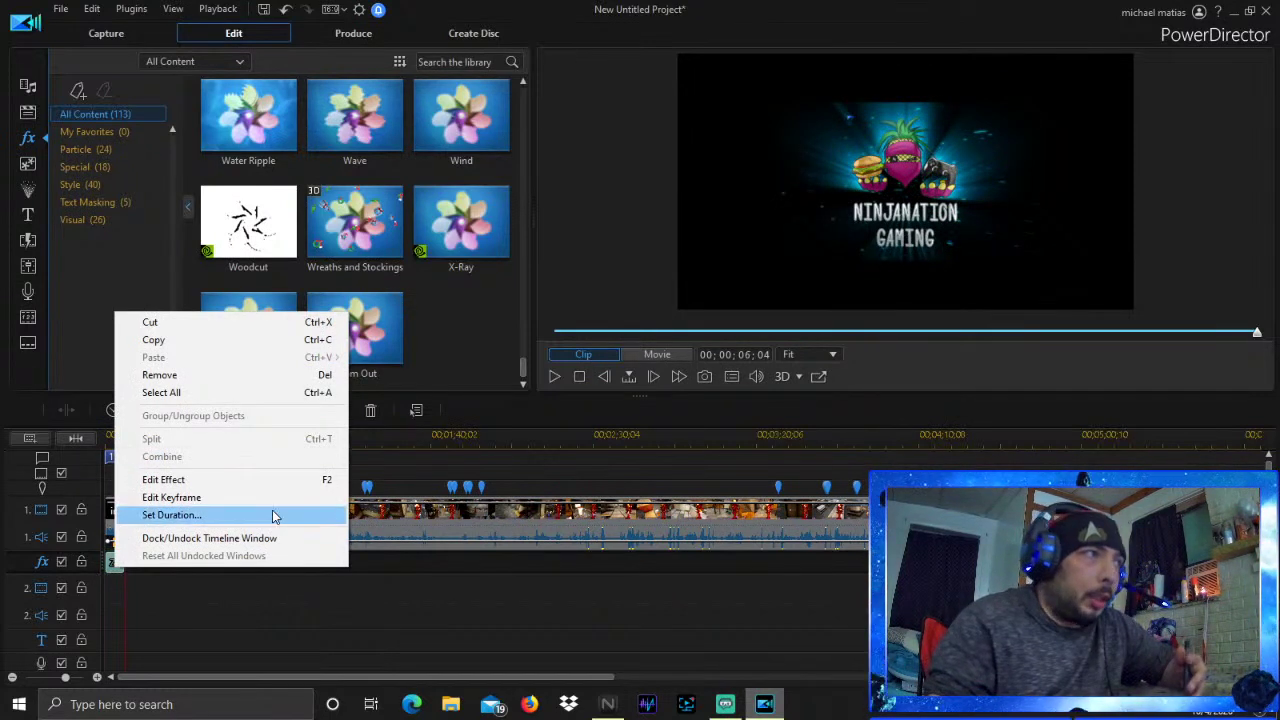
click(270, 393)
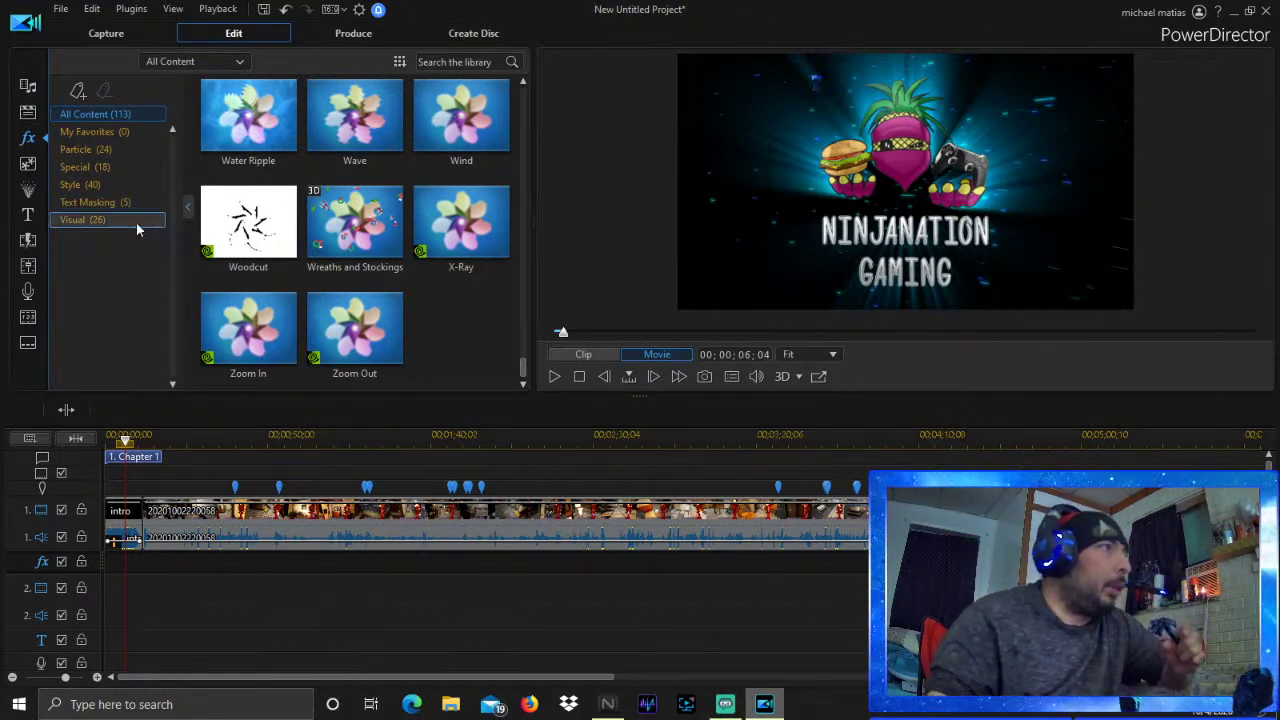
Browse the video effects, the overlay objects, and the Custom and General title templates
scroll(380, 300, up, 3)
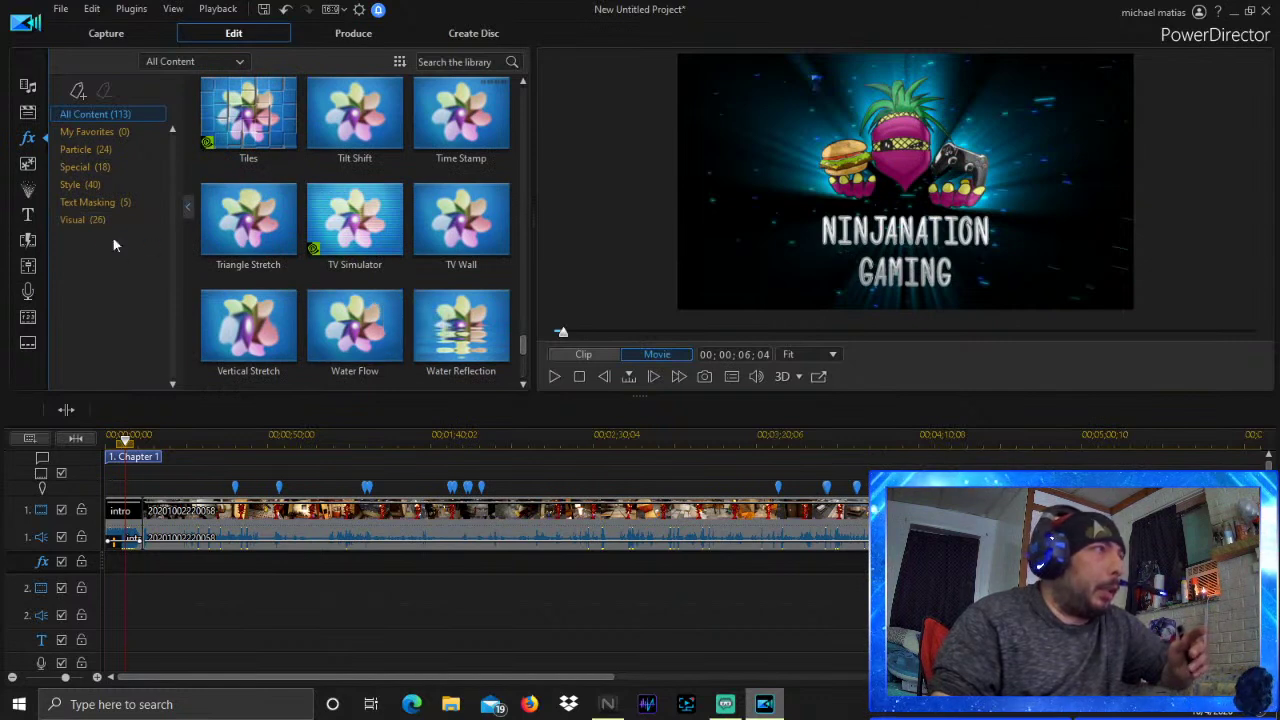
click(30, 164)
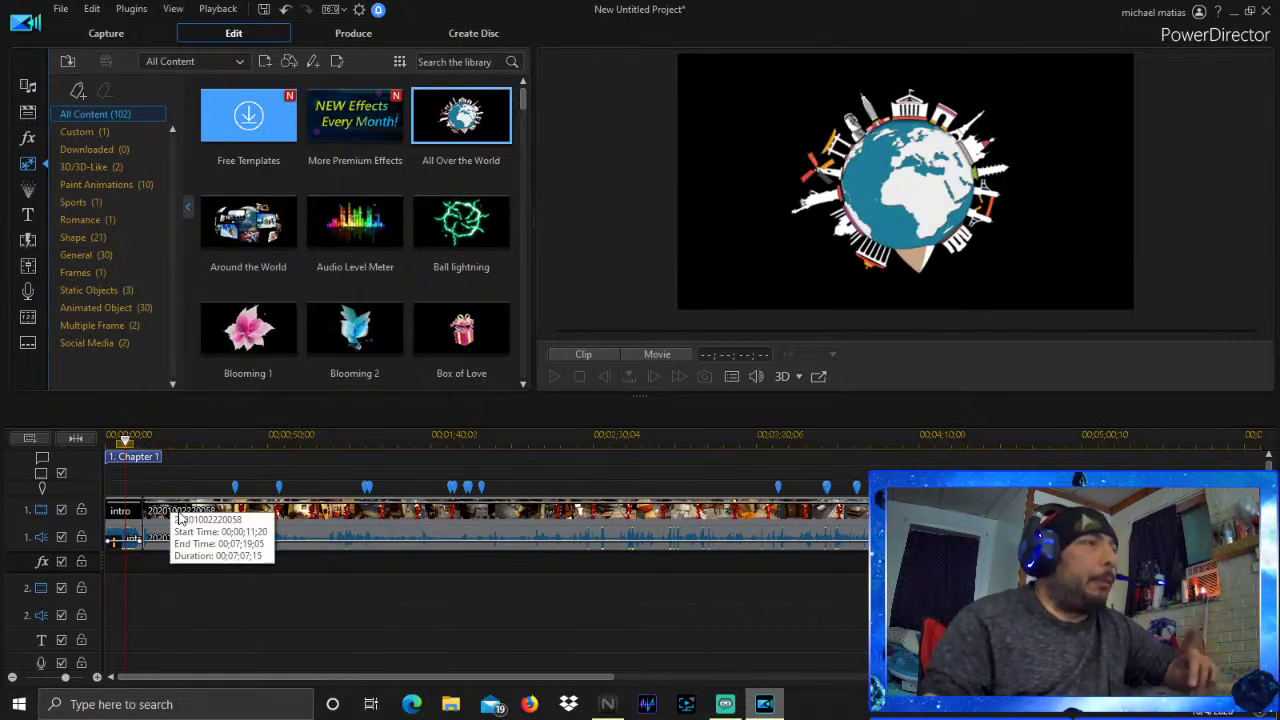
click(28, 220)
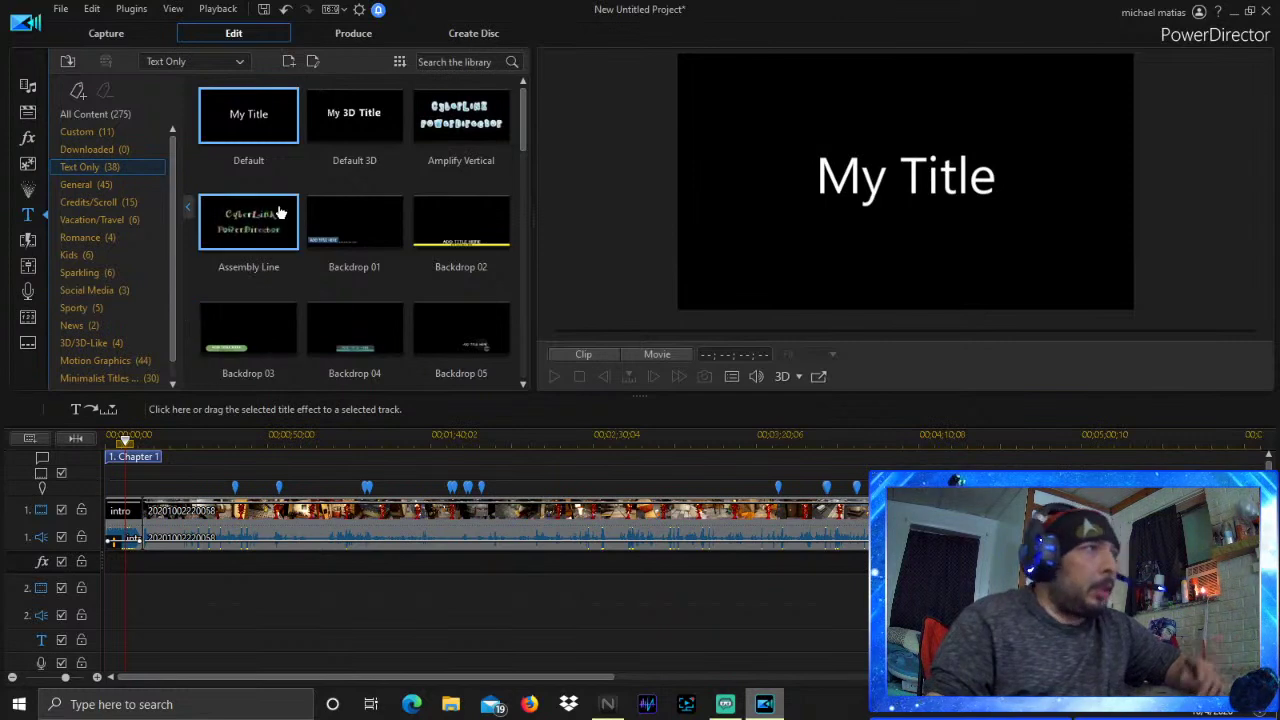
click(100, 134)
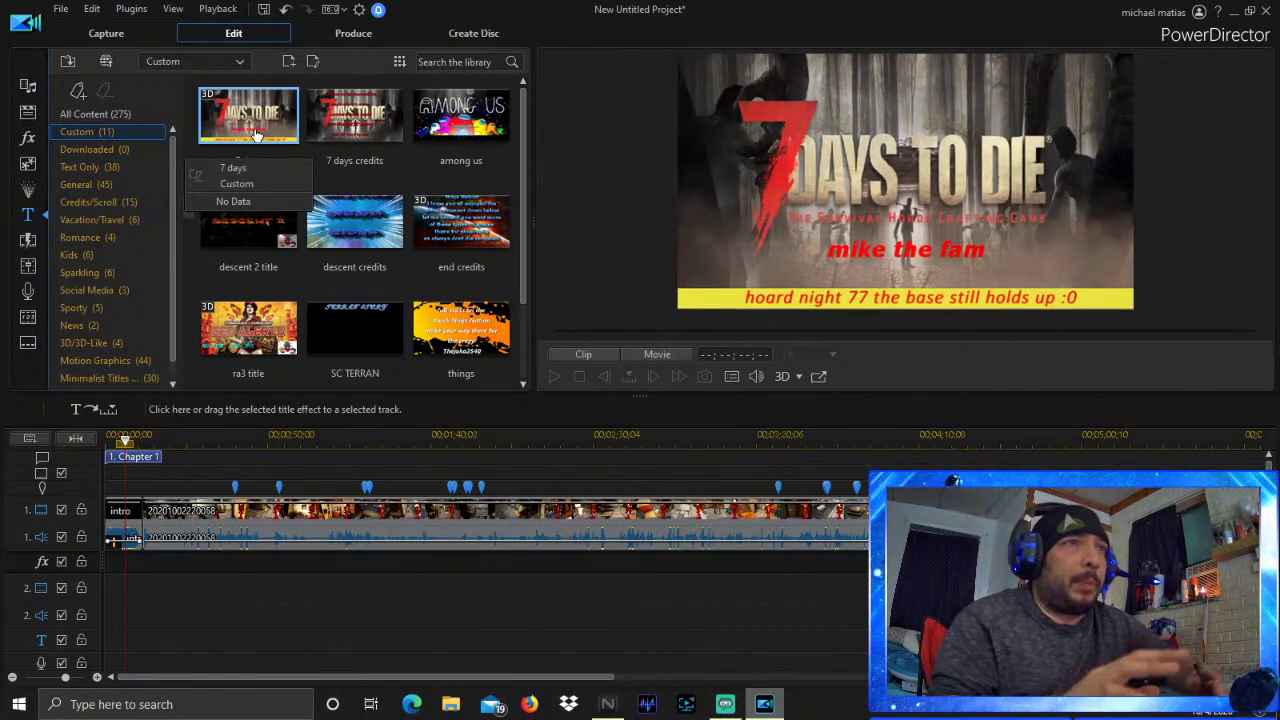
click(87, 187)
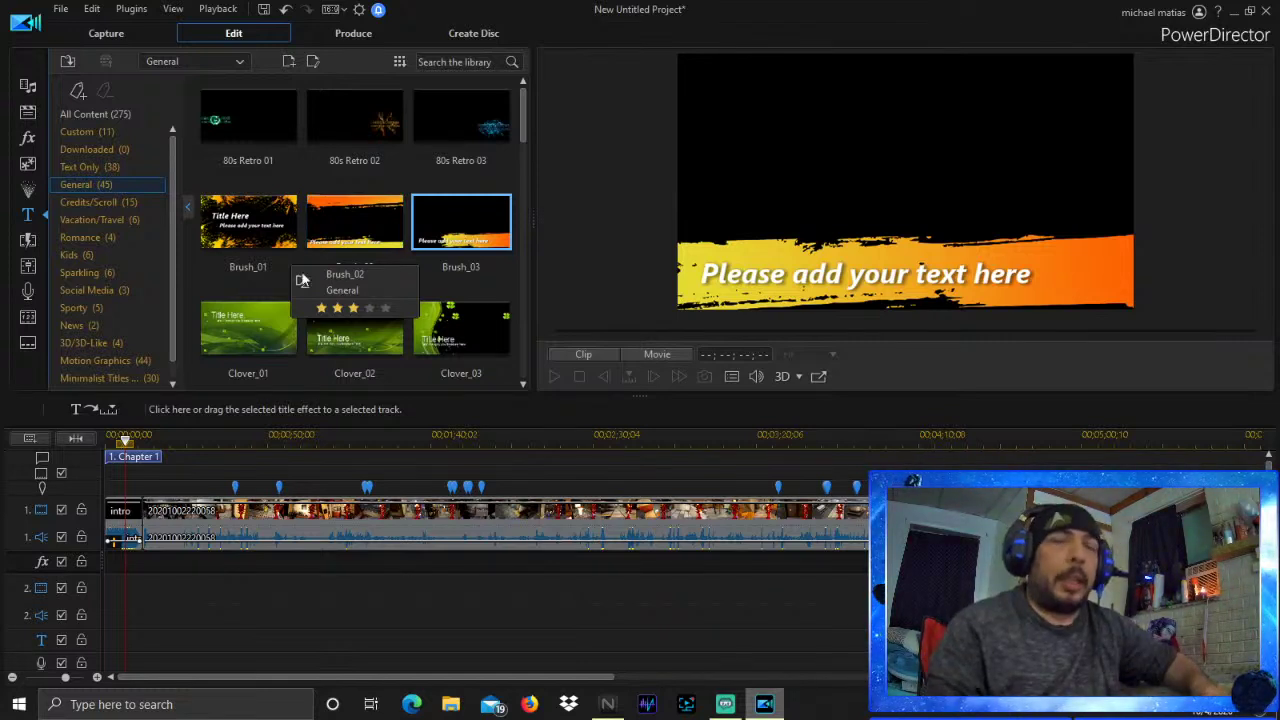
Open the custom "7 days" title template for modification in the Title Designer
click(104, 136)
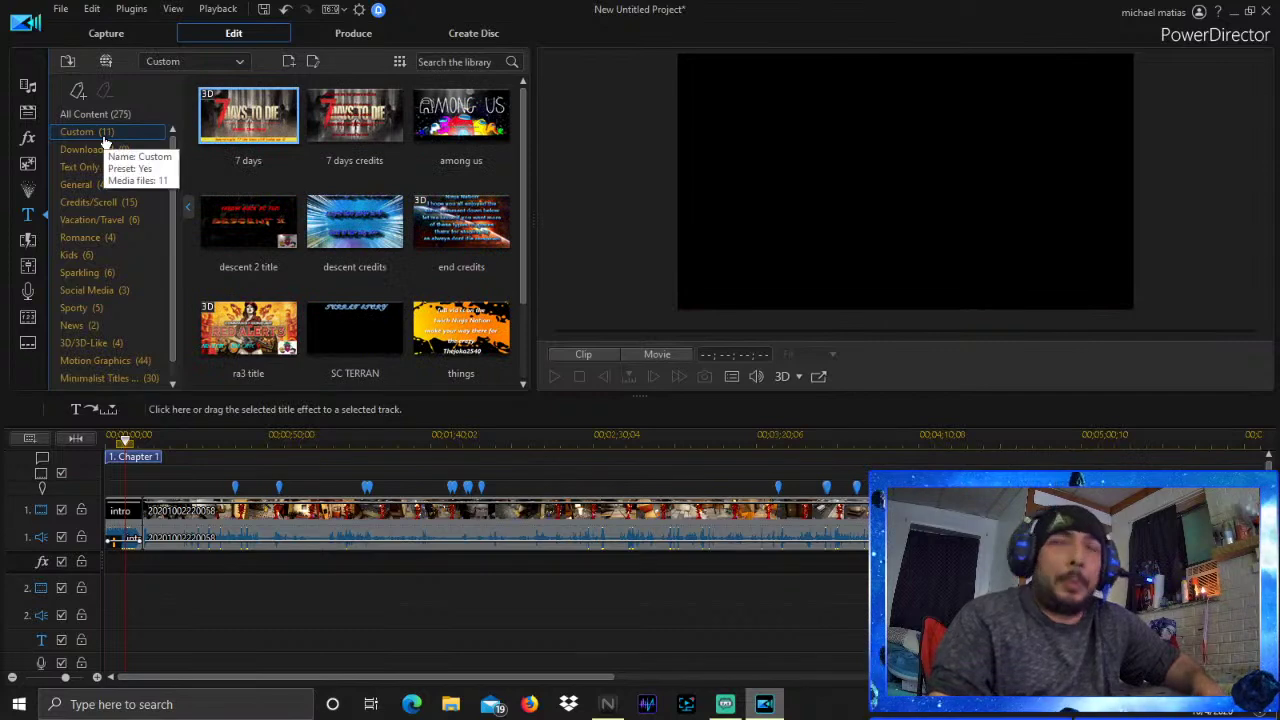
click(267, 122)
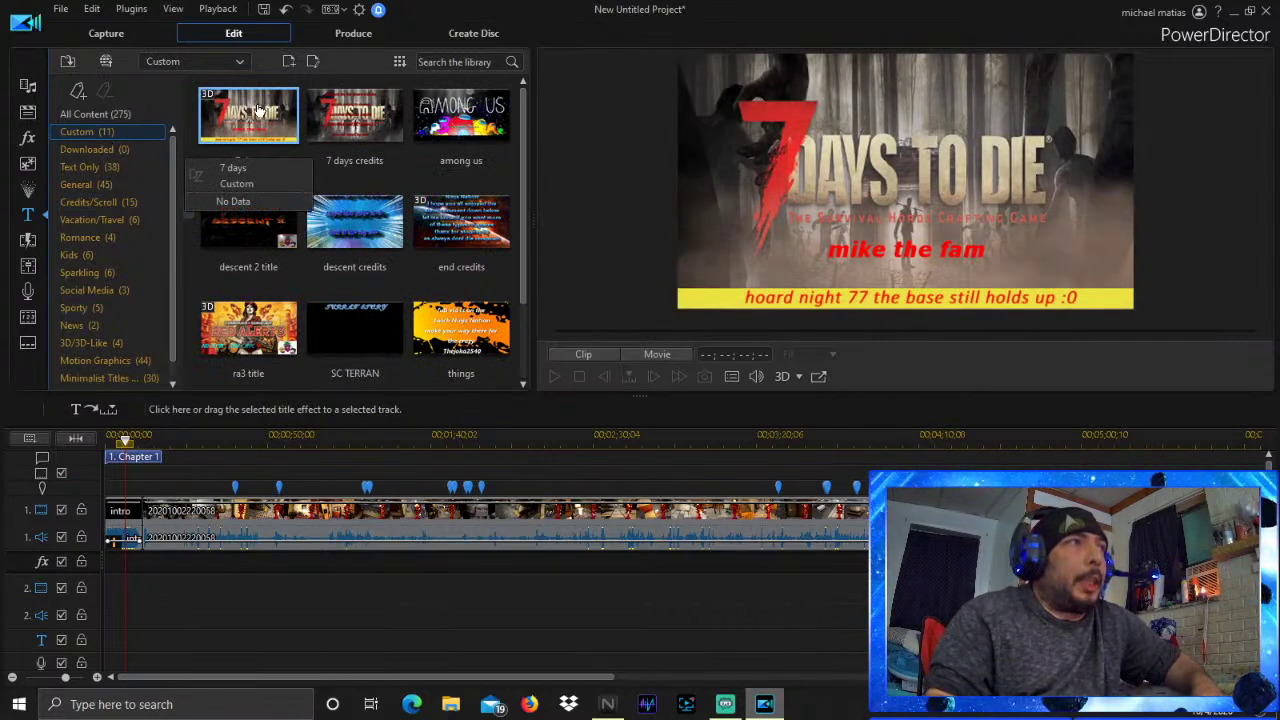
right_click(243, 126)
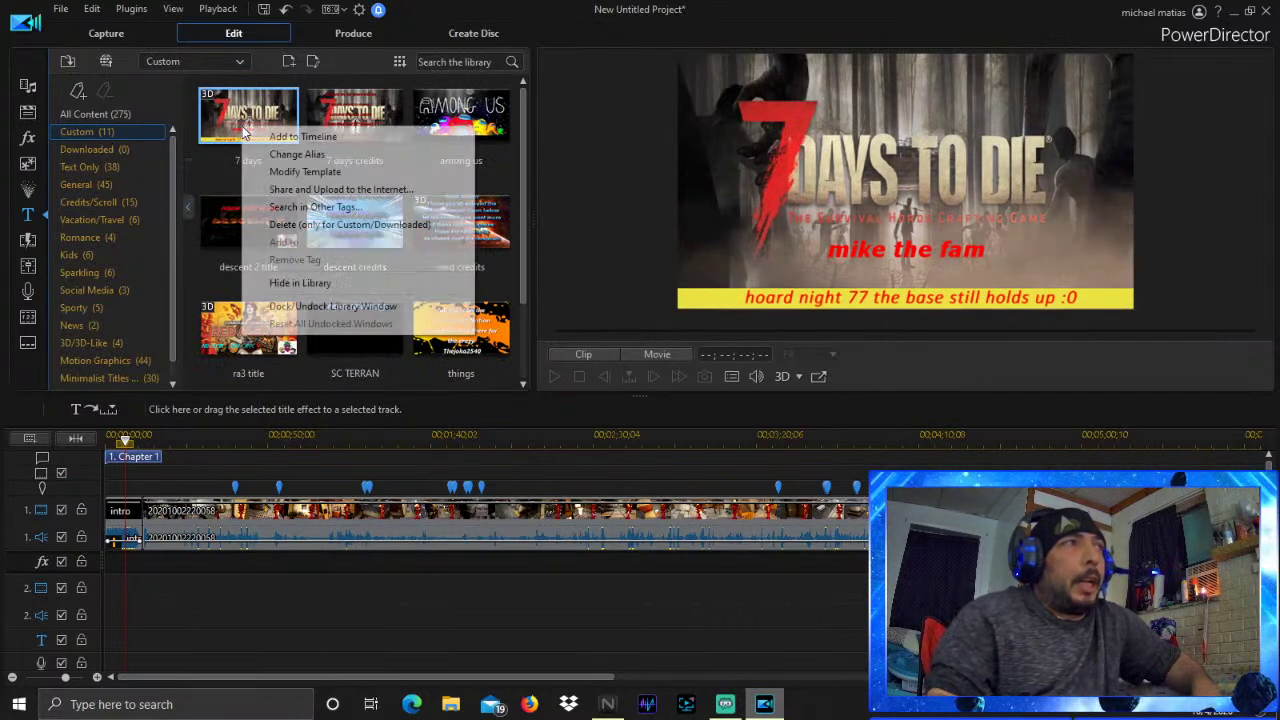
click(333, 171)
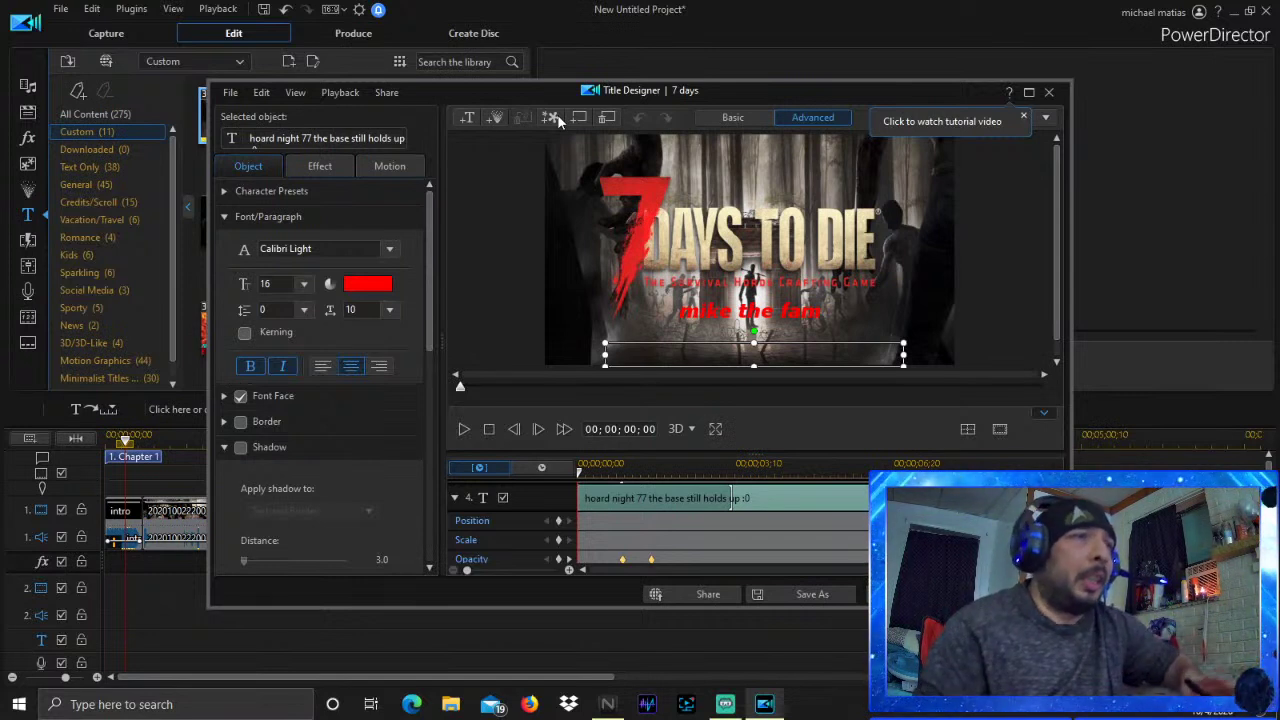
Clear all existing text from the bottom caption of the 7 days title
double_click(895, 355)
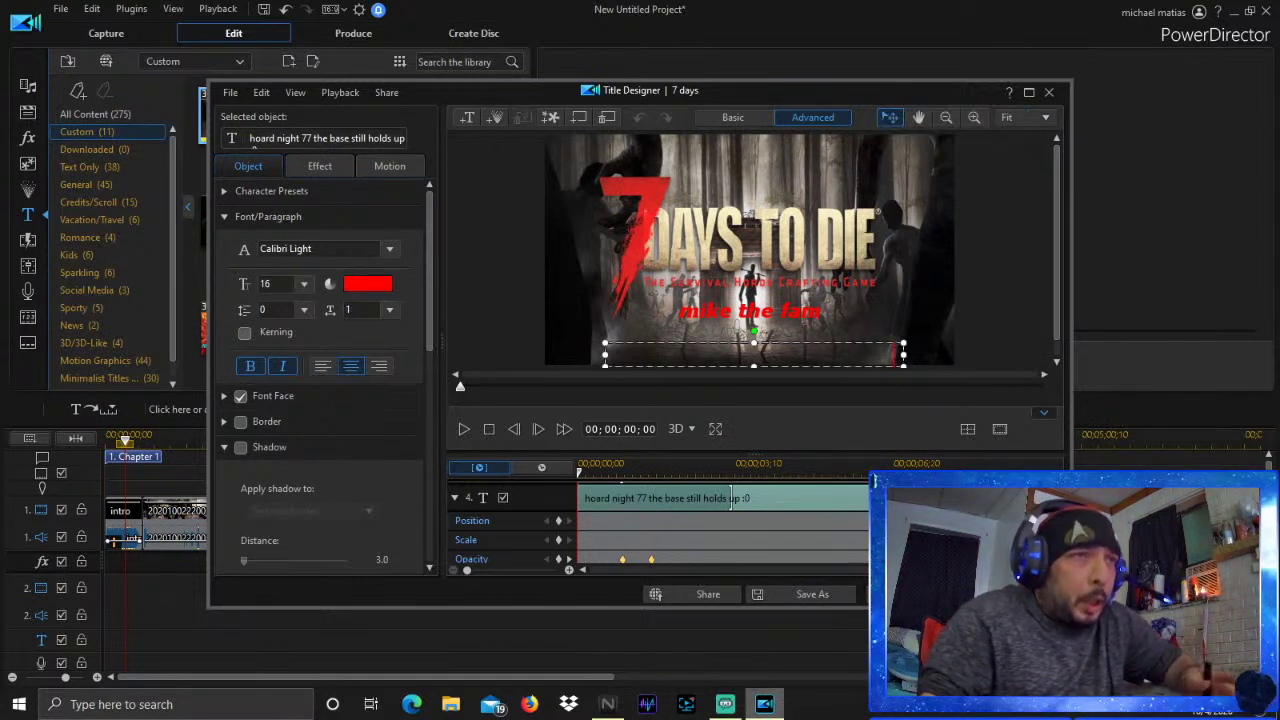
key(BackSpace)
key(BackSpace)
key(BackSpace)
key(BackSpace)
key(BackSpace)
key(BackSpace)
key(BackSpace)
key(BackSpace)
key(BackSpace)
key(BackSpace)
key(BackSpace)
key(BackSpace)
key(BackSpace)
key(BackSpace)
key(BackSpace)
key(BackSpace)
key(BackSpace)
key(BackSpace)
key(BackSpace)
key(BackSpace)
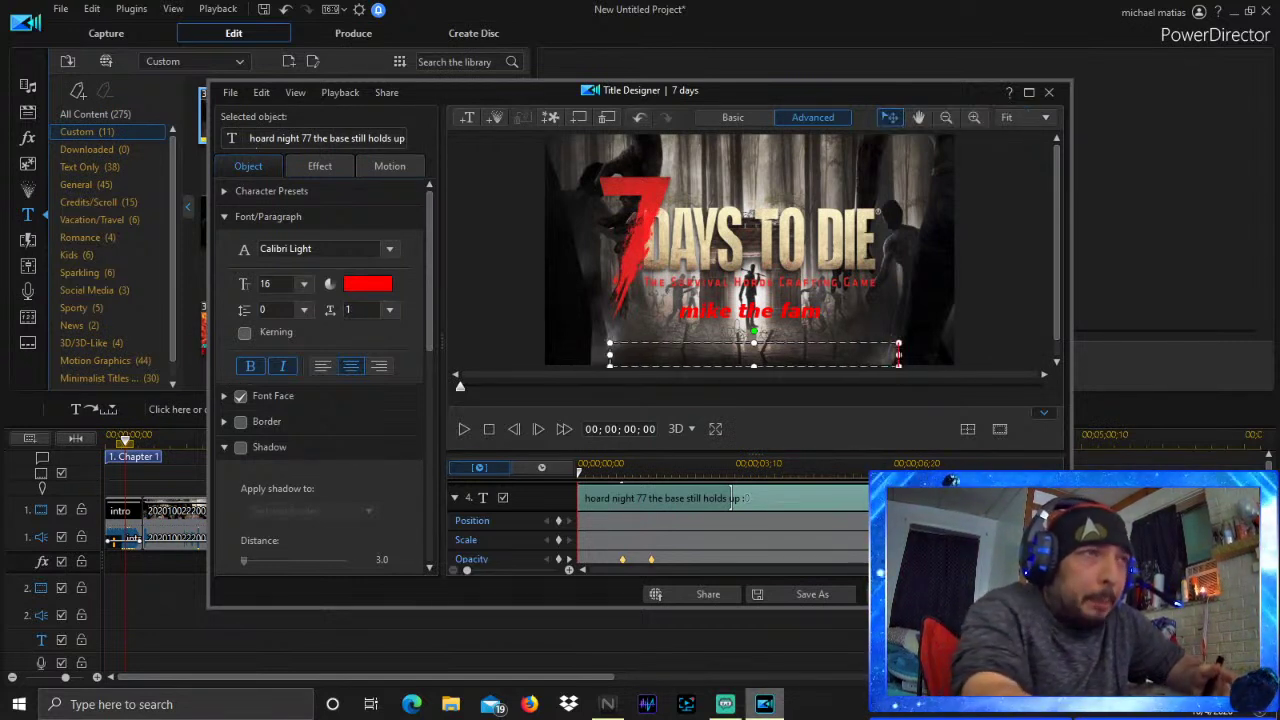
key(BackSpace)
key(BackSpace)
key(BackSpace)
key(BackSpace)
key(BackSpace)
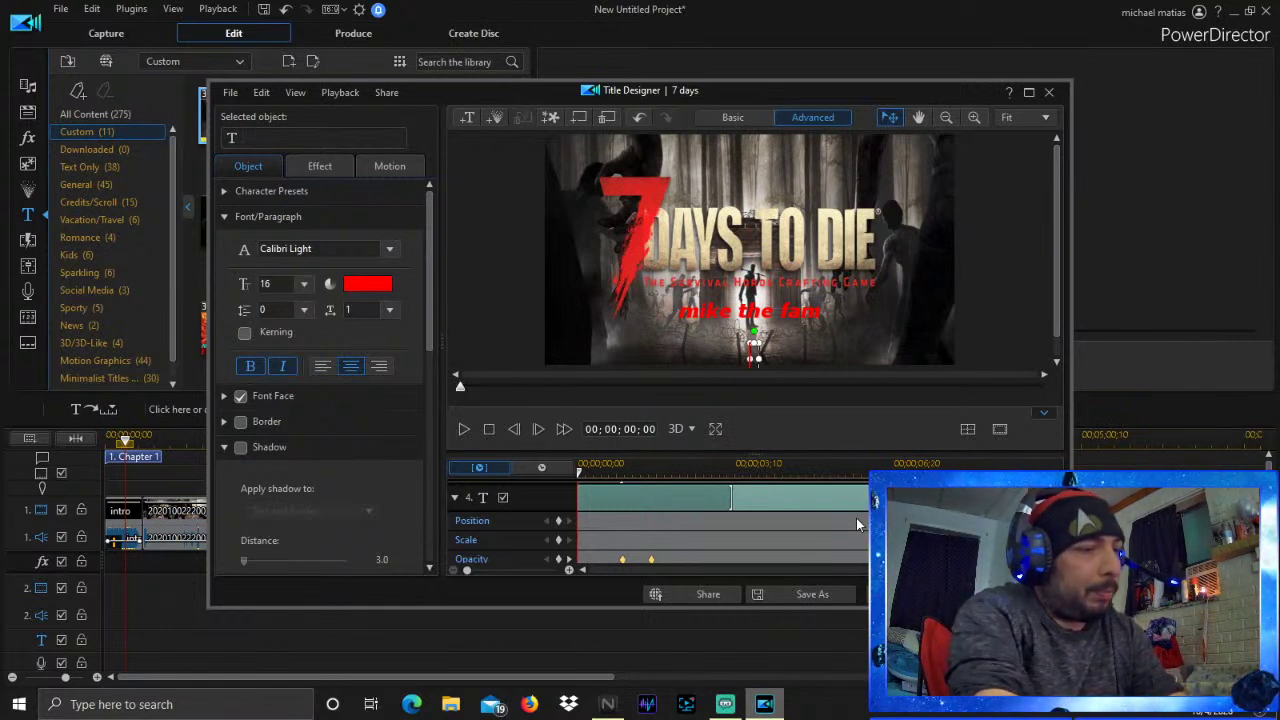
text(to)
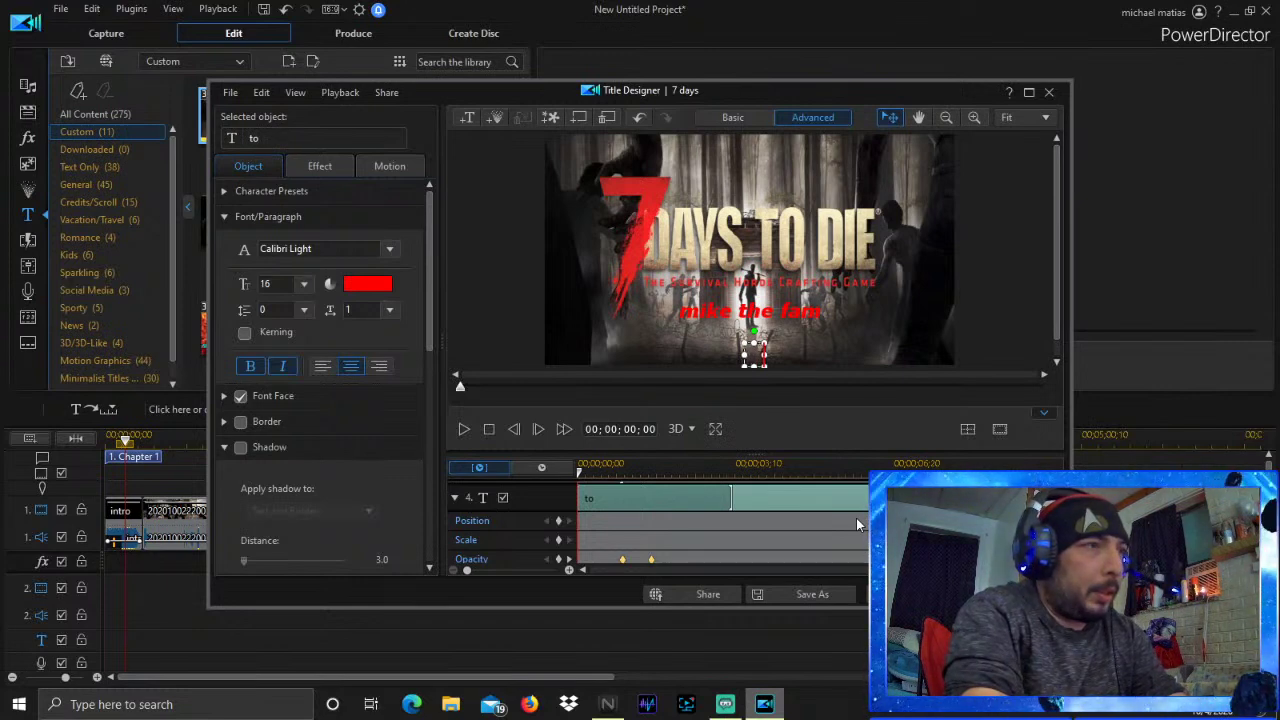
text( much)
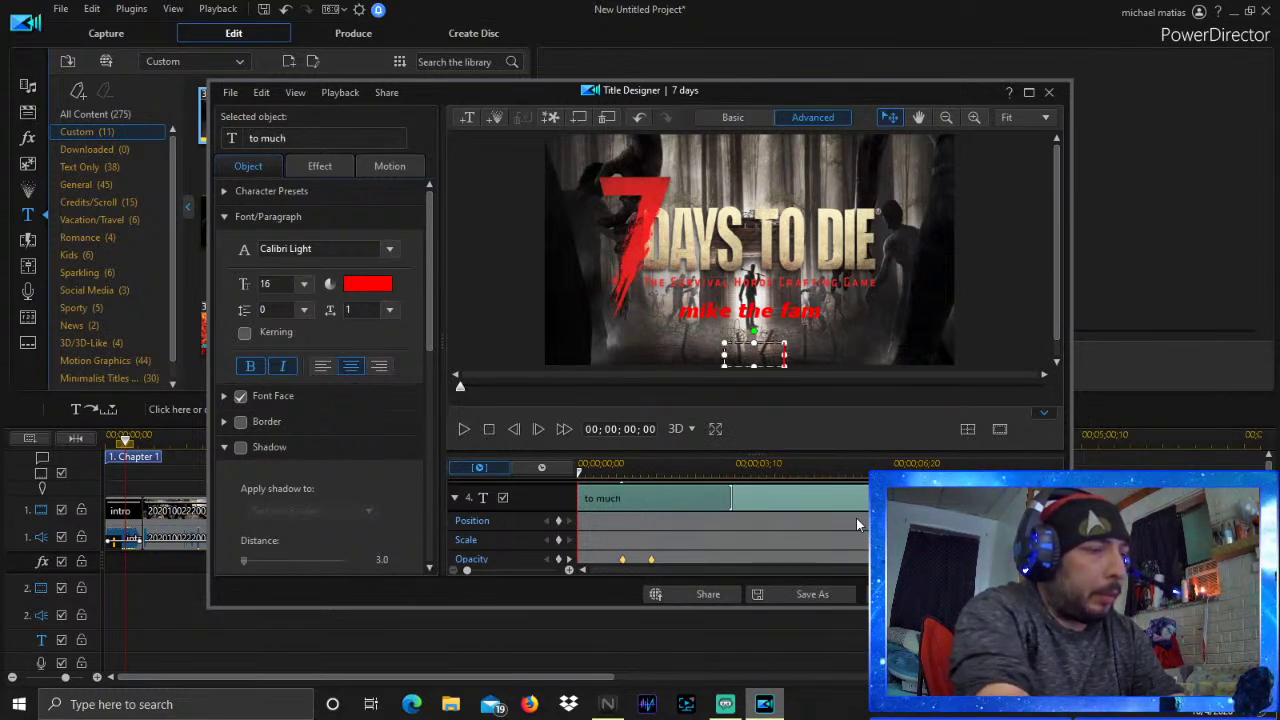
text( furr)
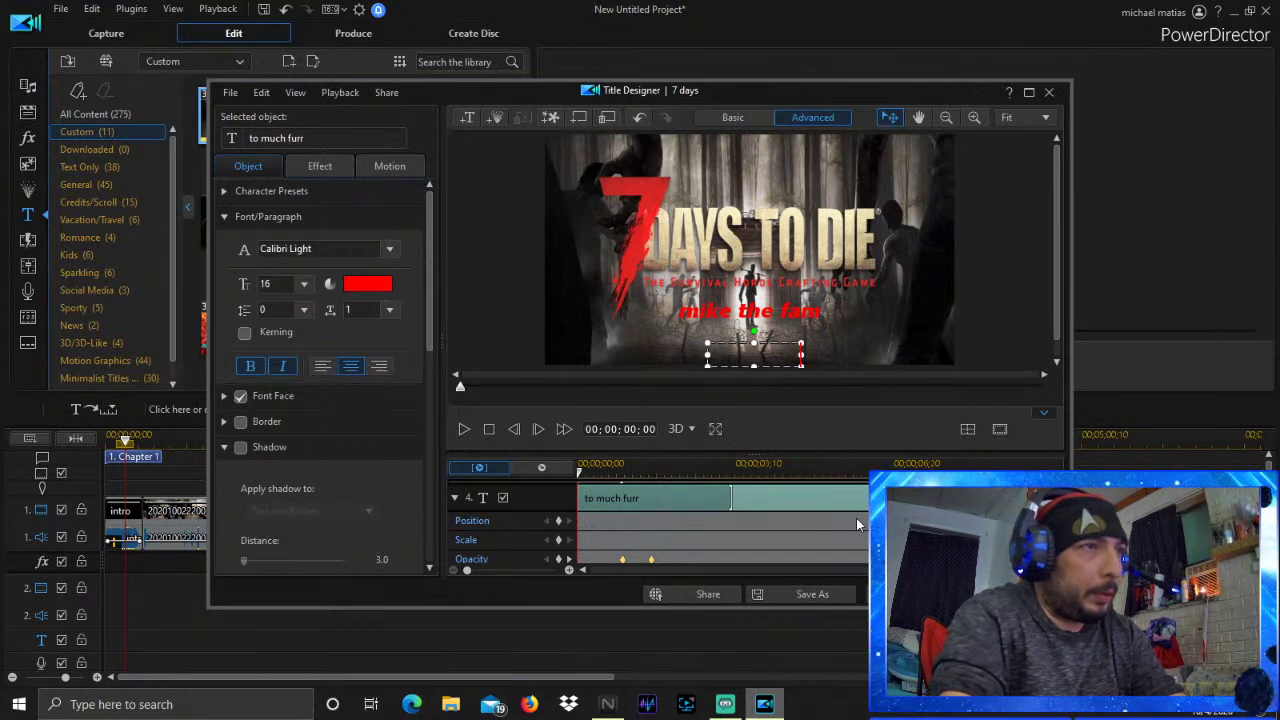
key(BackSpace)
key(BackSpace)
key(BackSpace)
key(BackSpace)
key(BackSpace)
key(BackSpace)
key(BackSpace)
key(BackSpace)
key(BackSpace)
key(BackSpace)
key(BackSpace)
key(BackSpace)
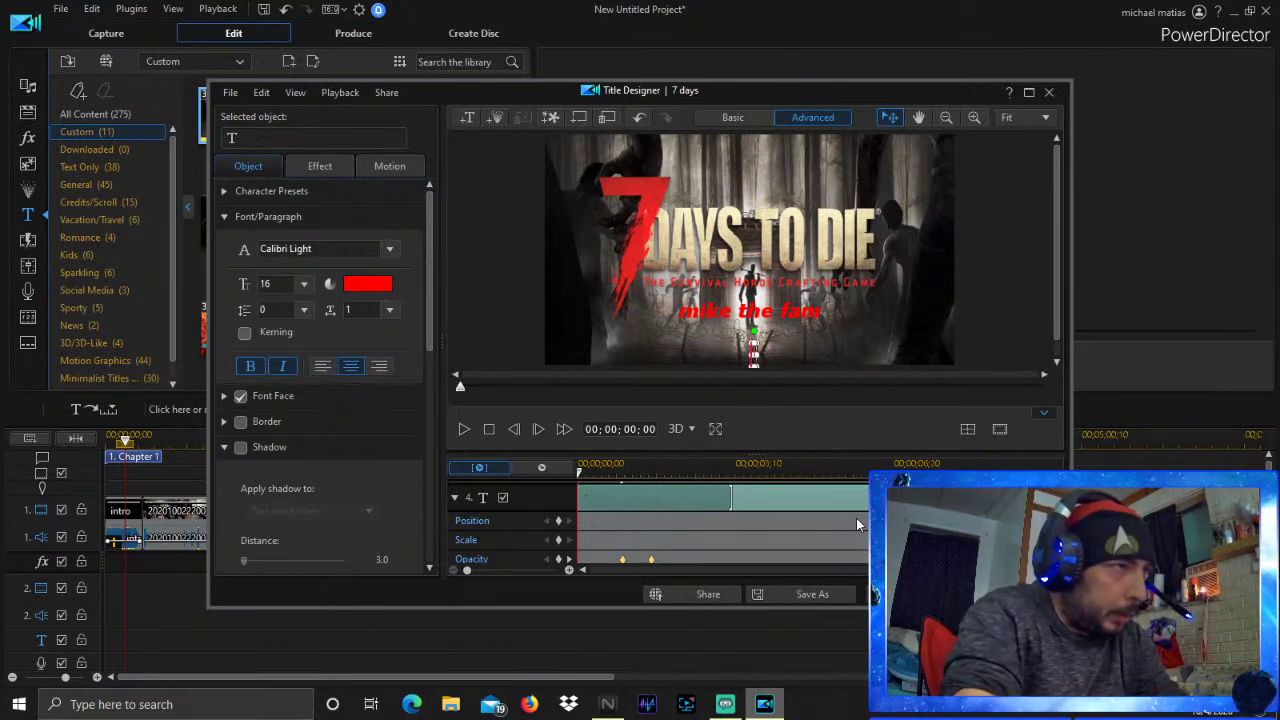
Enter "TOO MUCH FURR!!!!!!!" in capitals as the title's bottom caption
key(Caps_Lock)
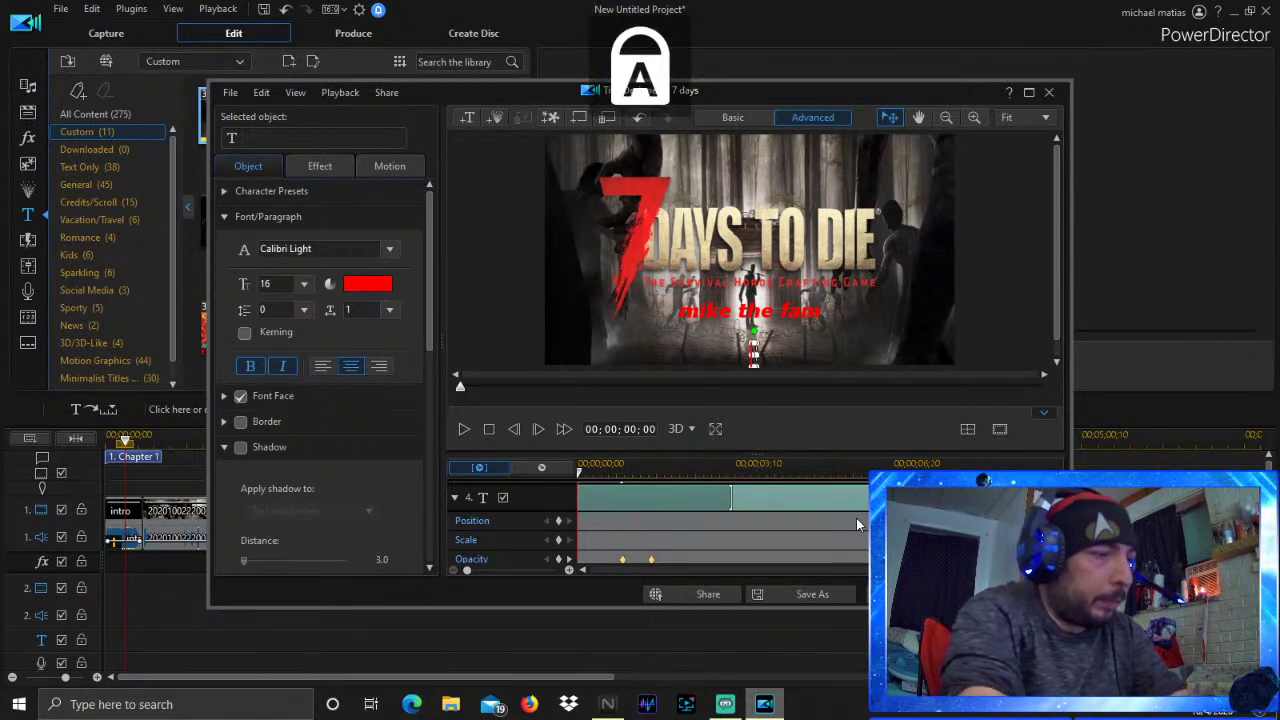
text(TOO MUC)
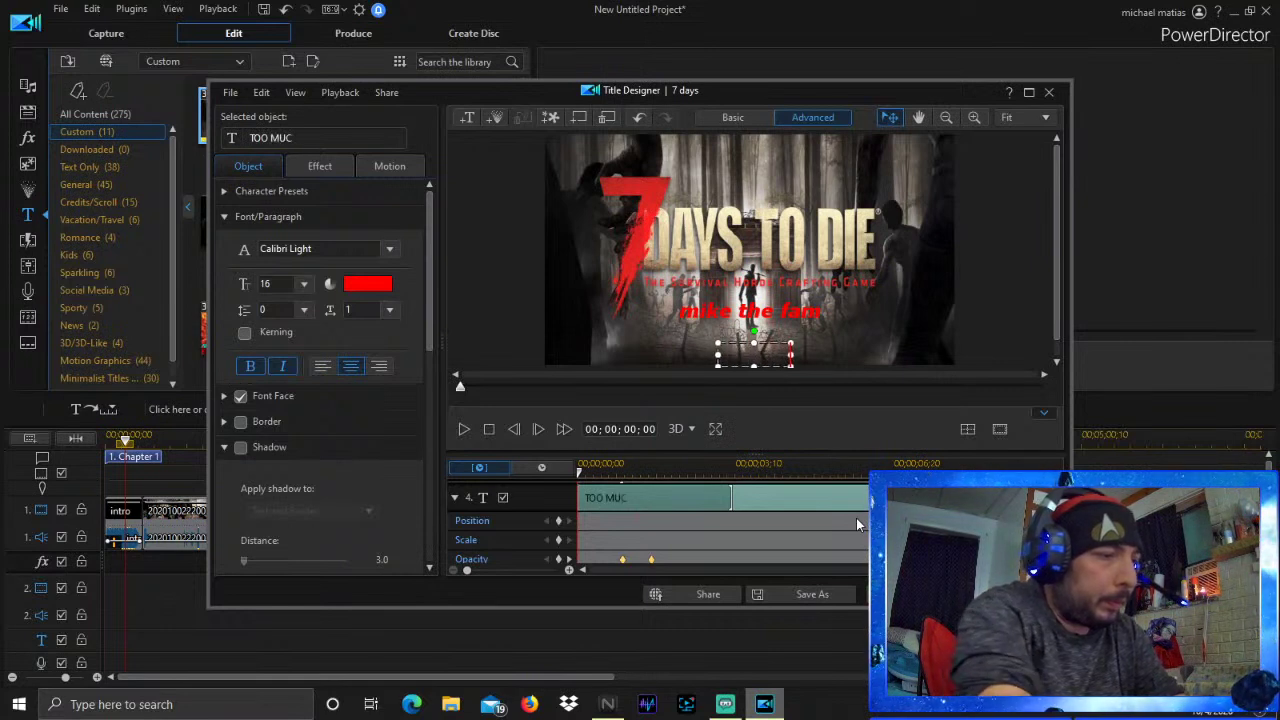
text(H FURR!!)
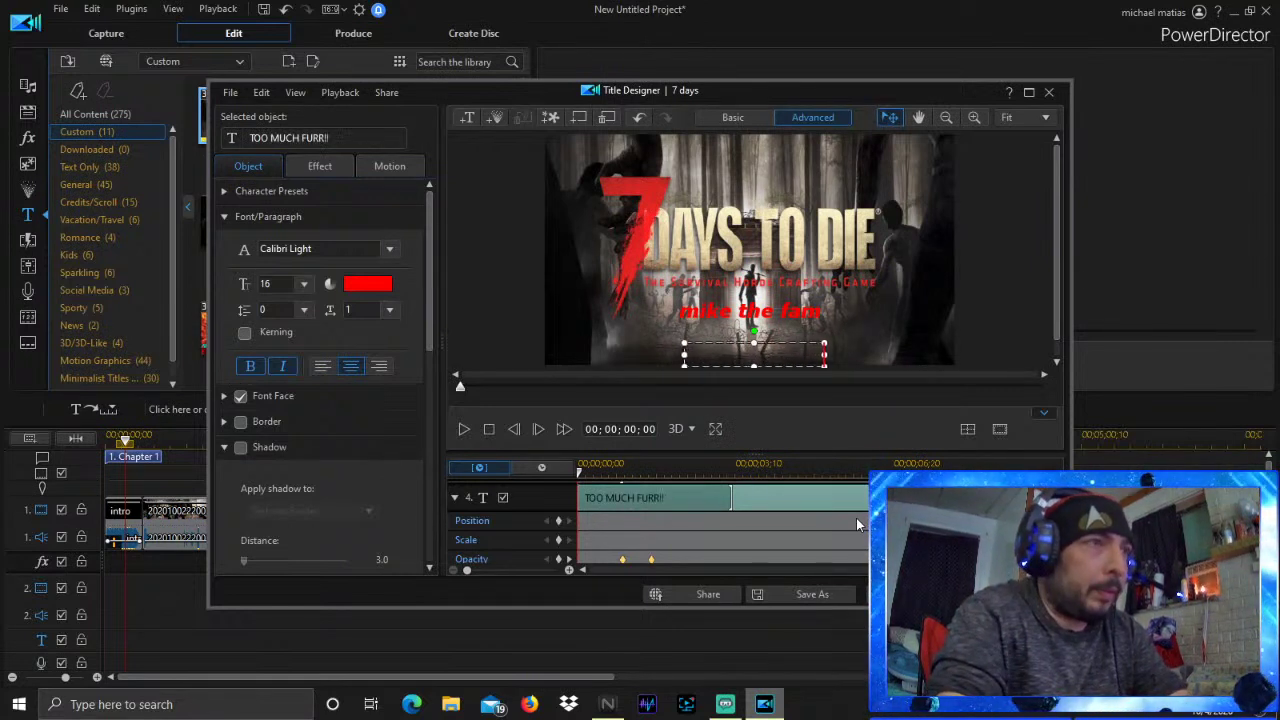
text(!!!!)
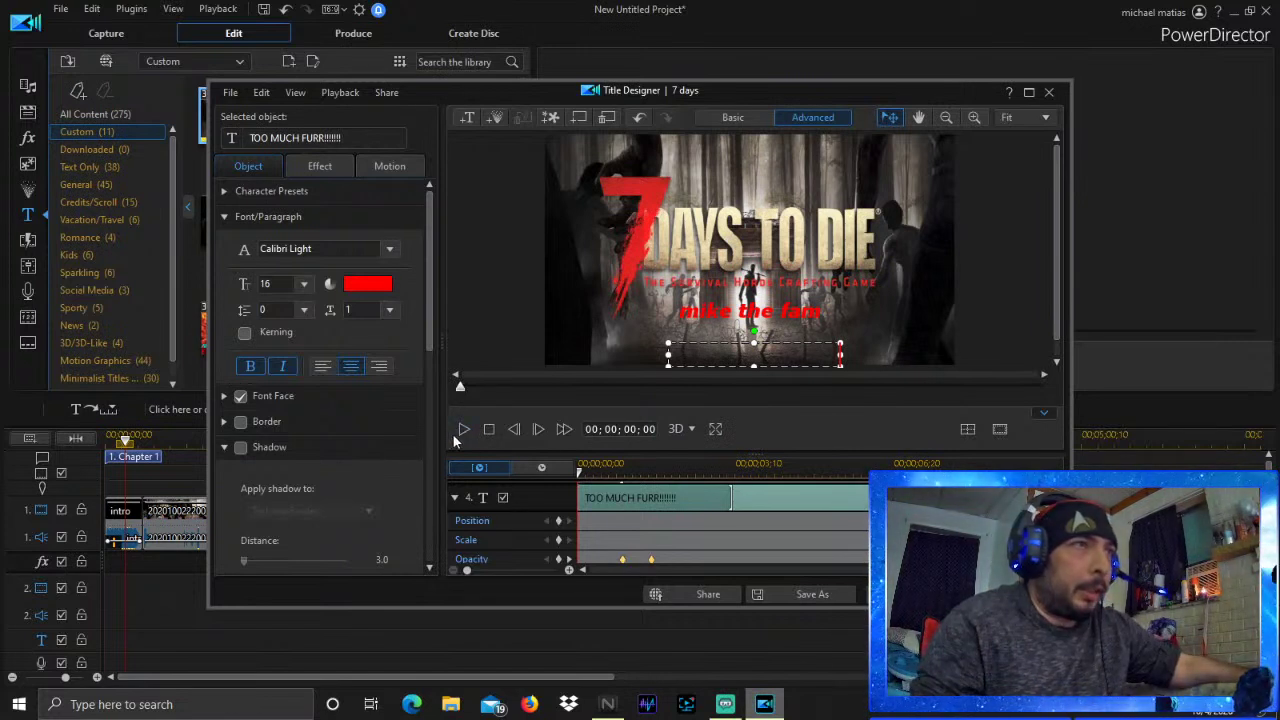
key(space)
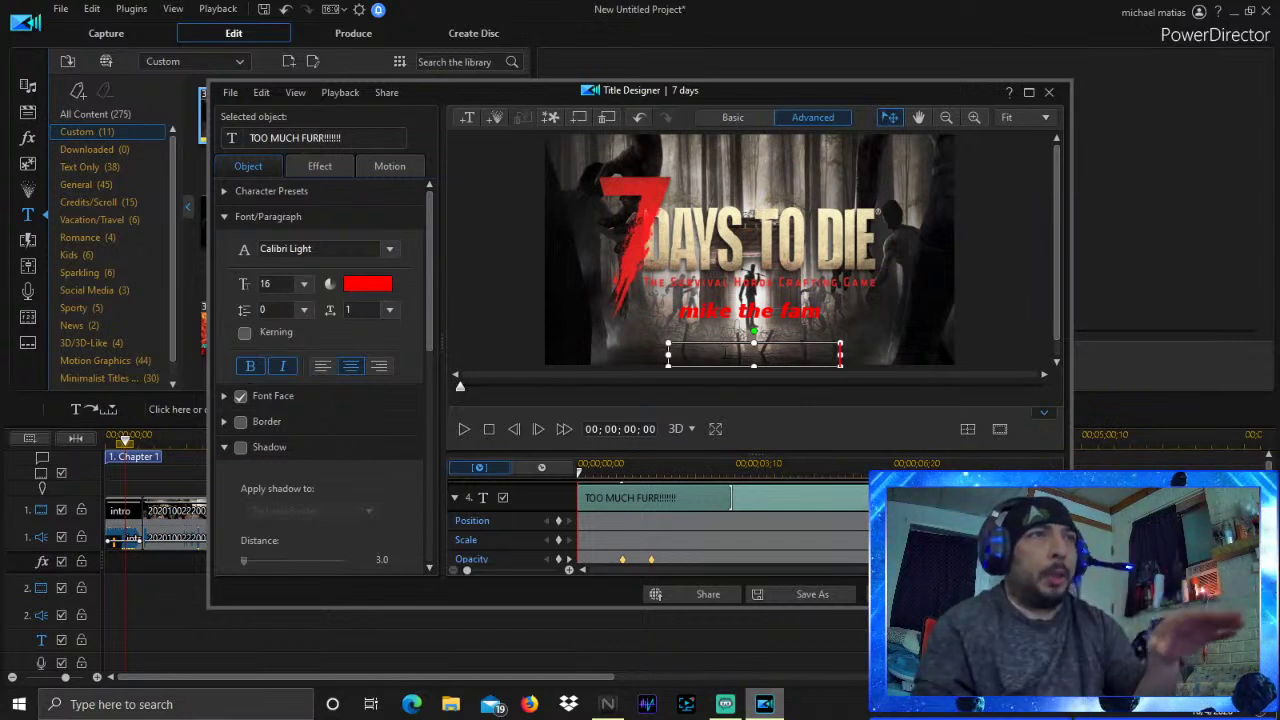
Close the Title Designer keeping the edited title, and insert it between the intro and gameplay clip, moving all clips
right_click(777, 288)
click(473, 295)
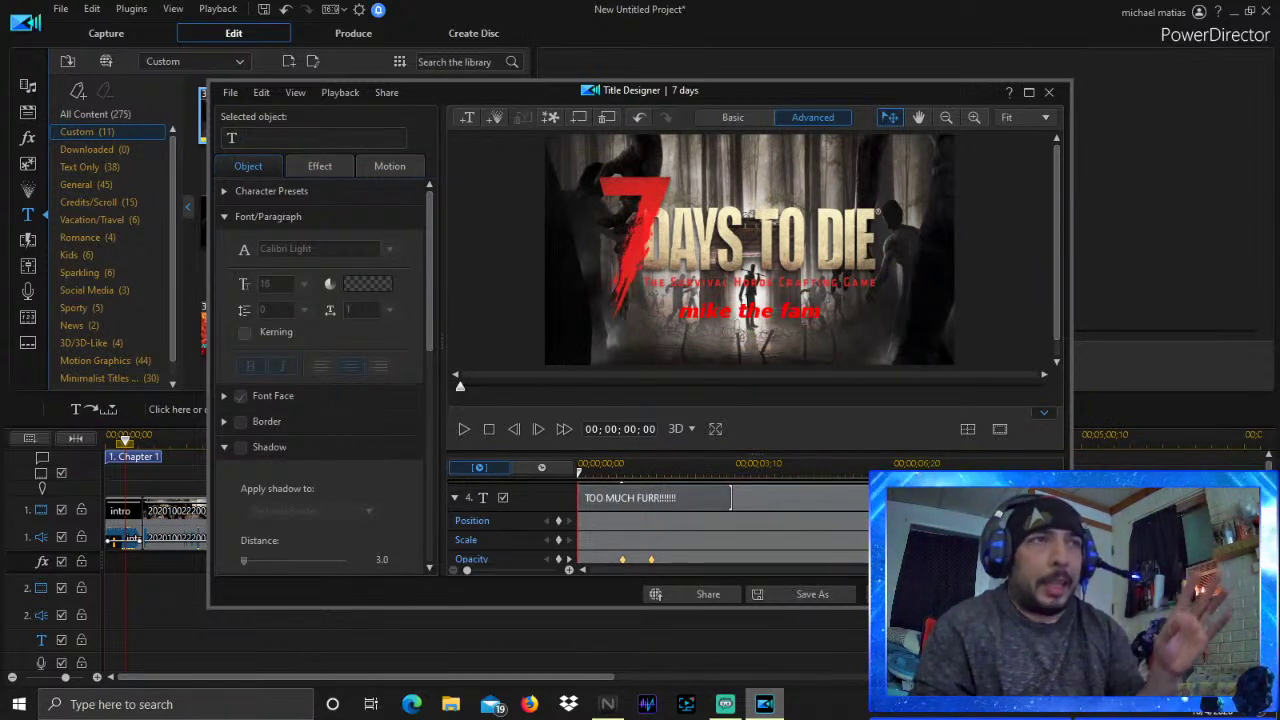
click(748, 290)
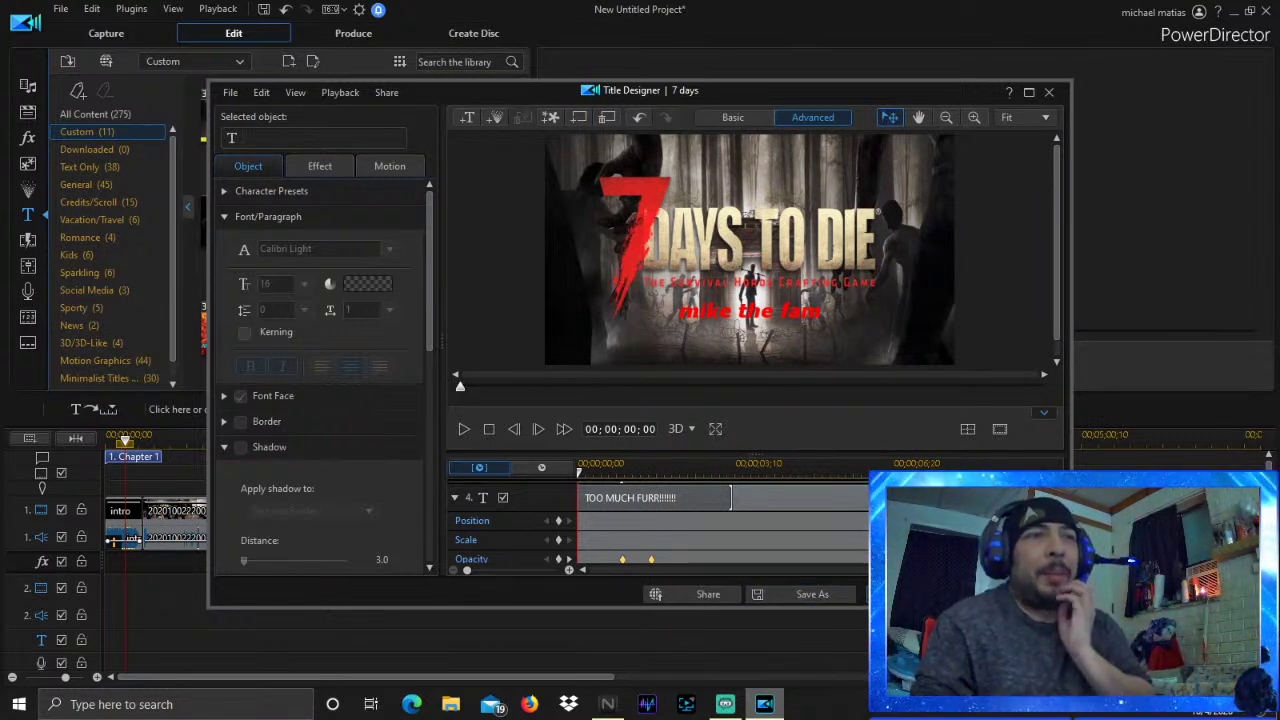
key(Escape)
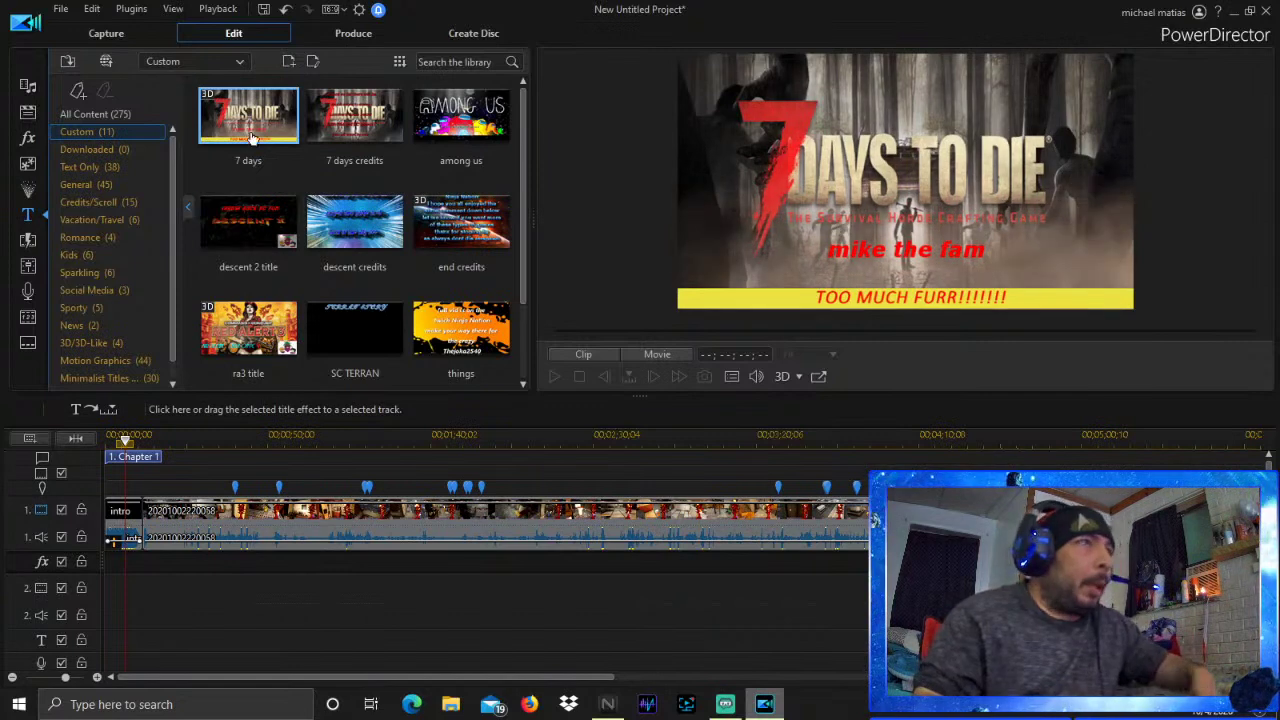
drag(187, 417, 157, 527)
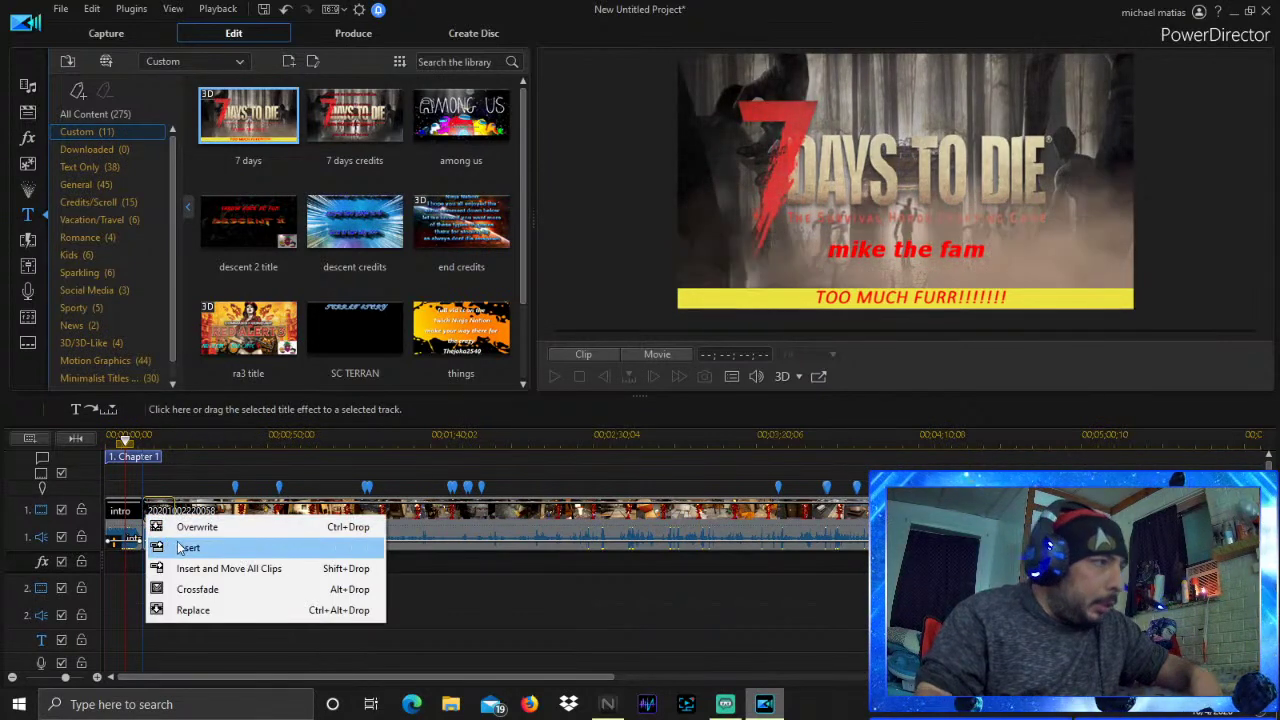
click(246, 568)
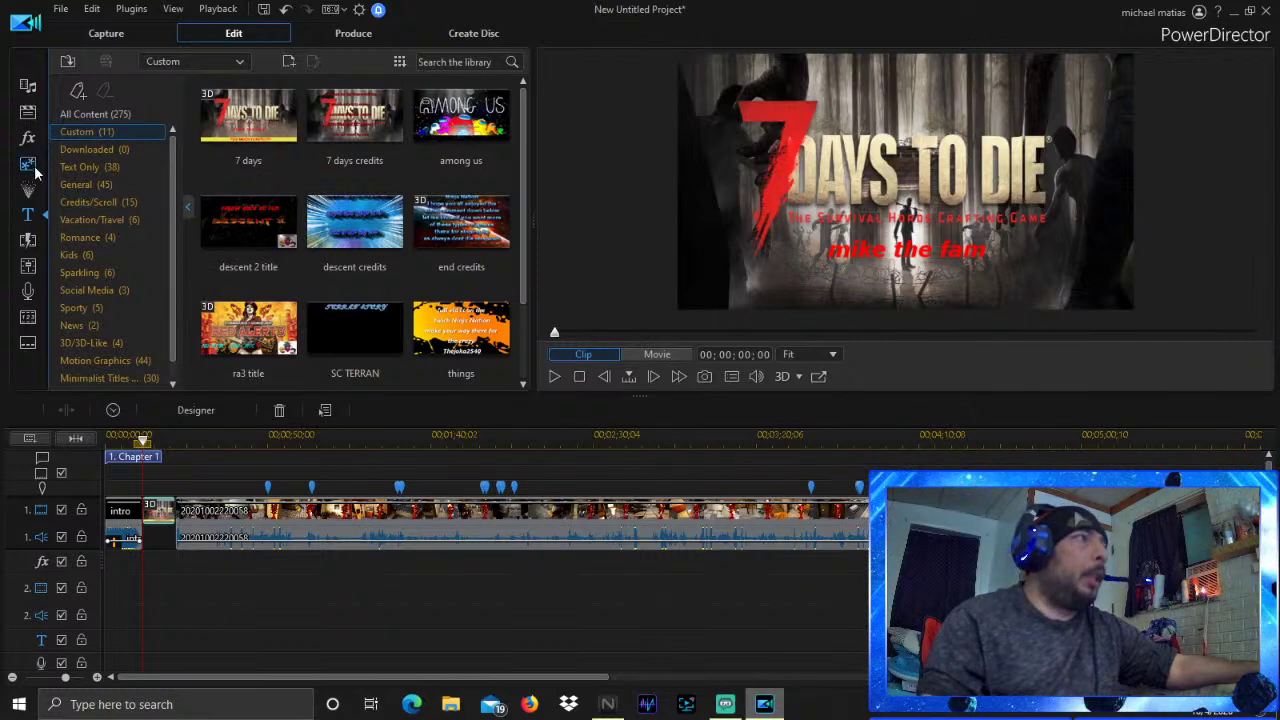
Open the background music library, widen the list to show its Download column, and sort the downloaded tracks first
click(27, 89)
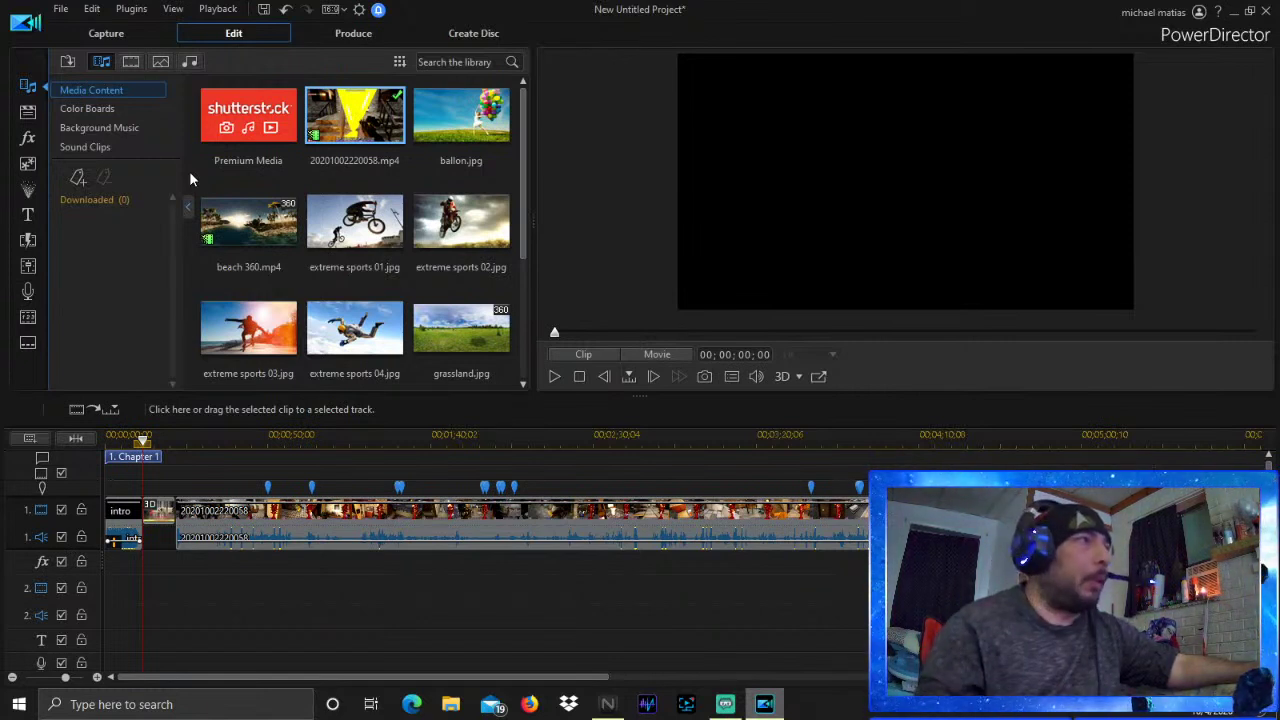
click(125, 128)
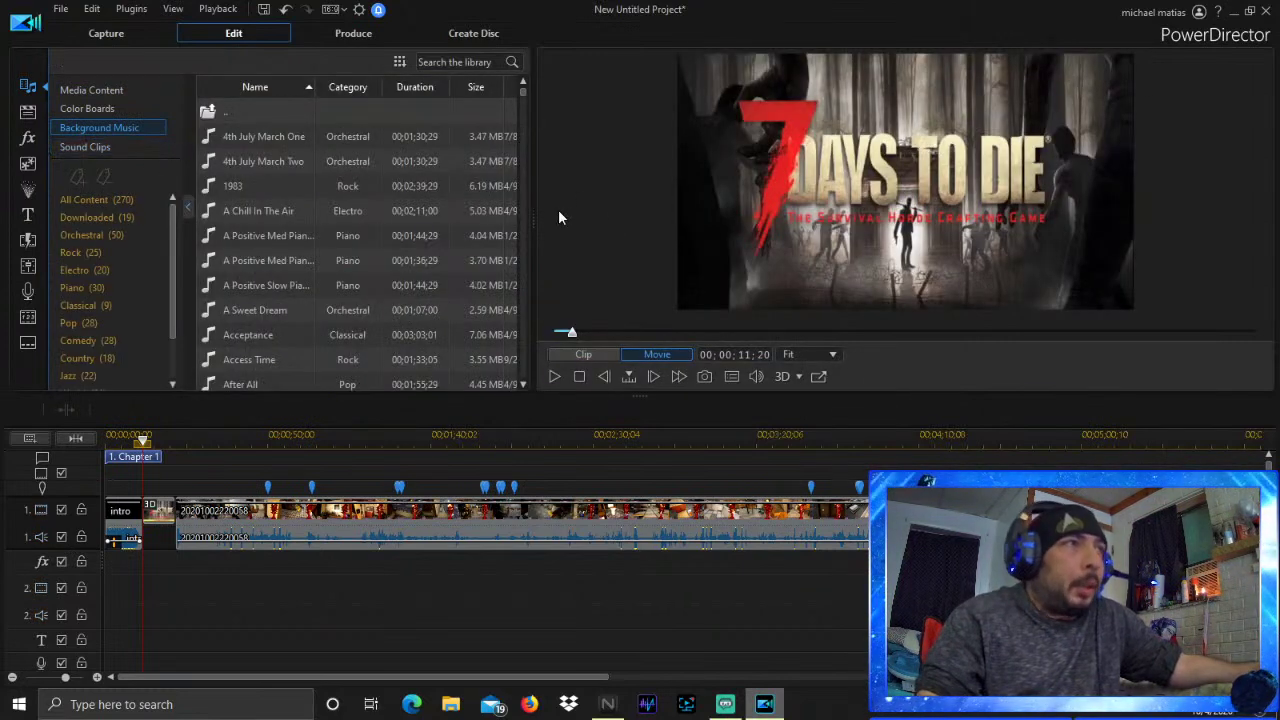
drag(635, 206, 708, 206)
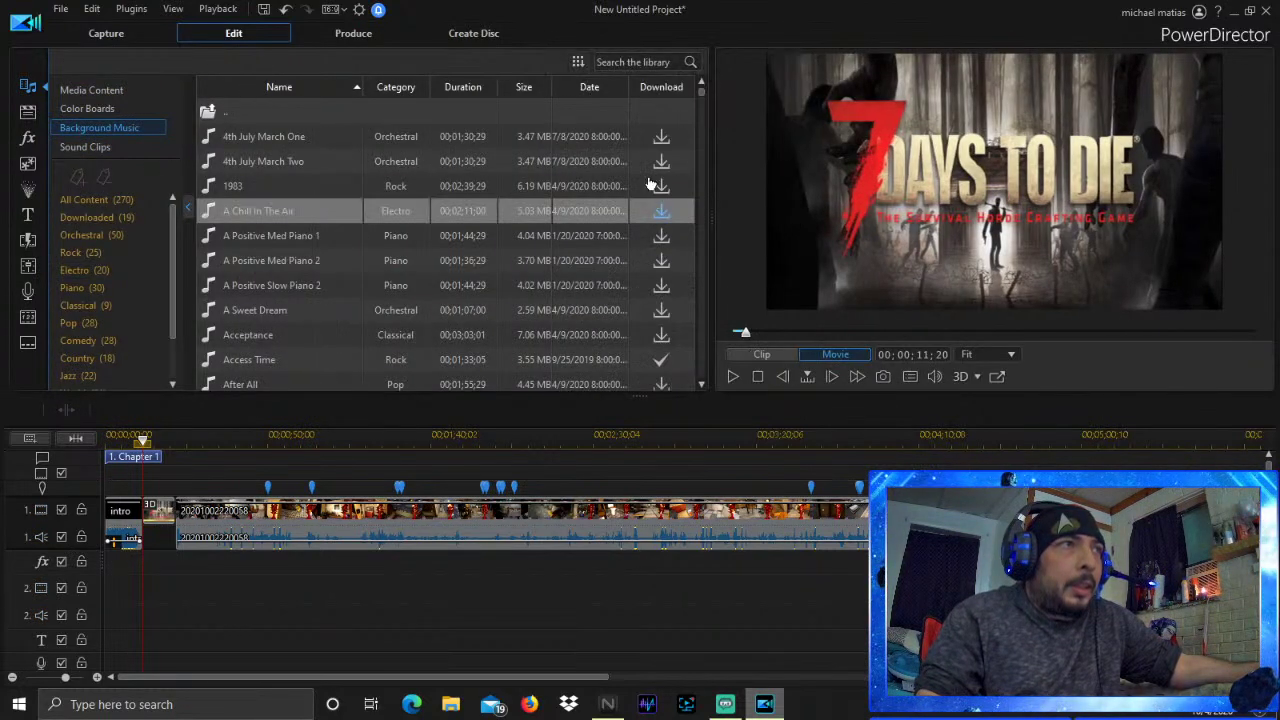
scroll(570, 155, down, 8)
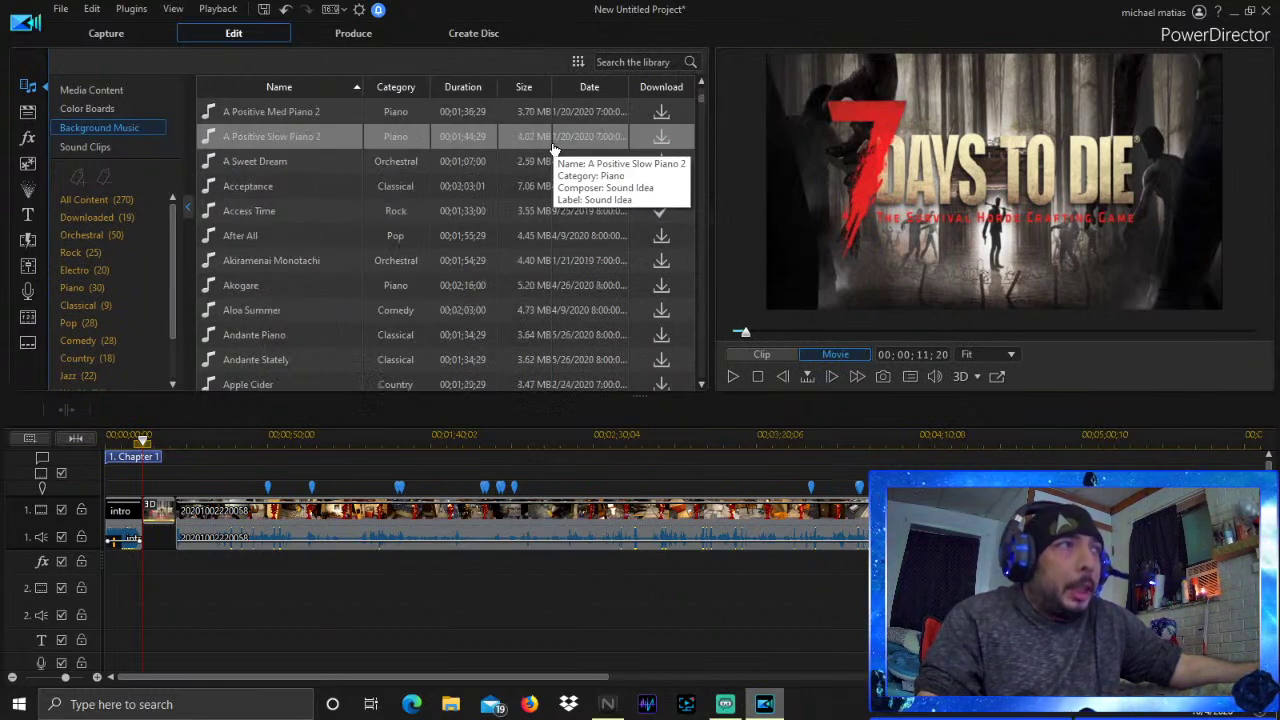
scroll(553, 148, up, 10)
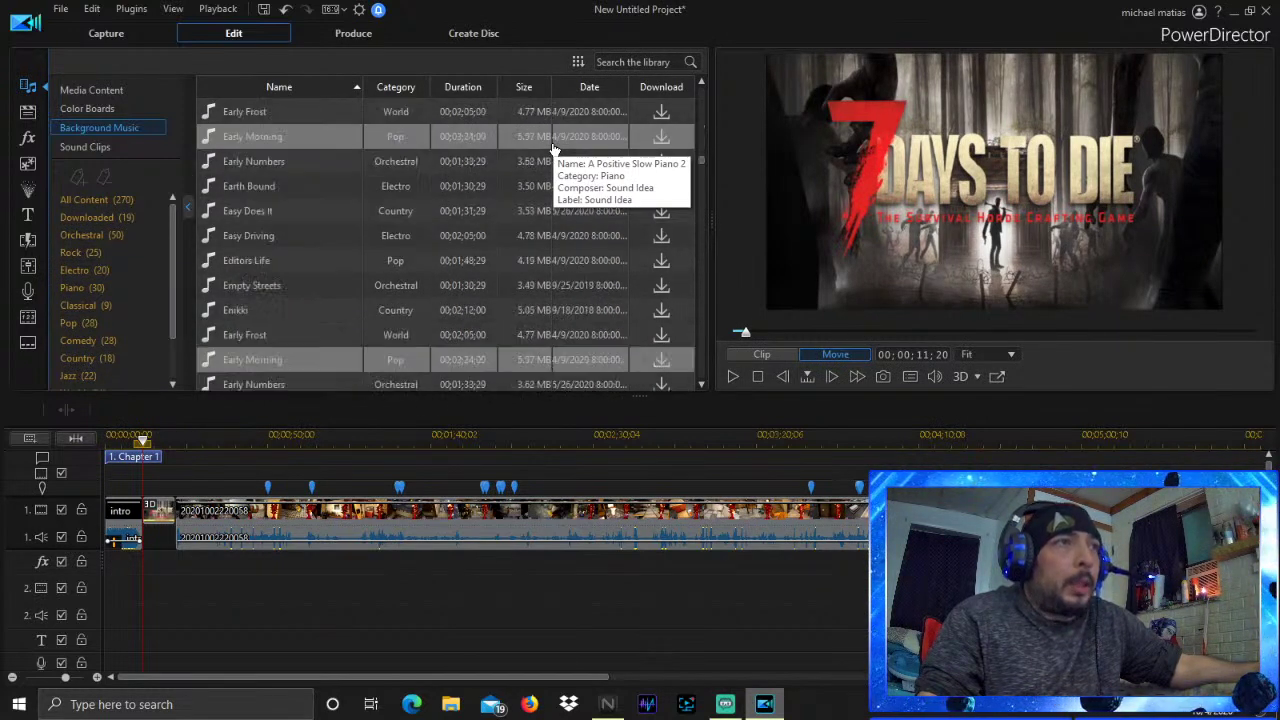
click(675, 88)
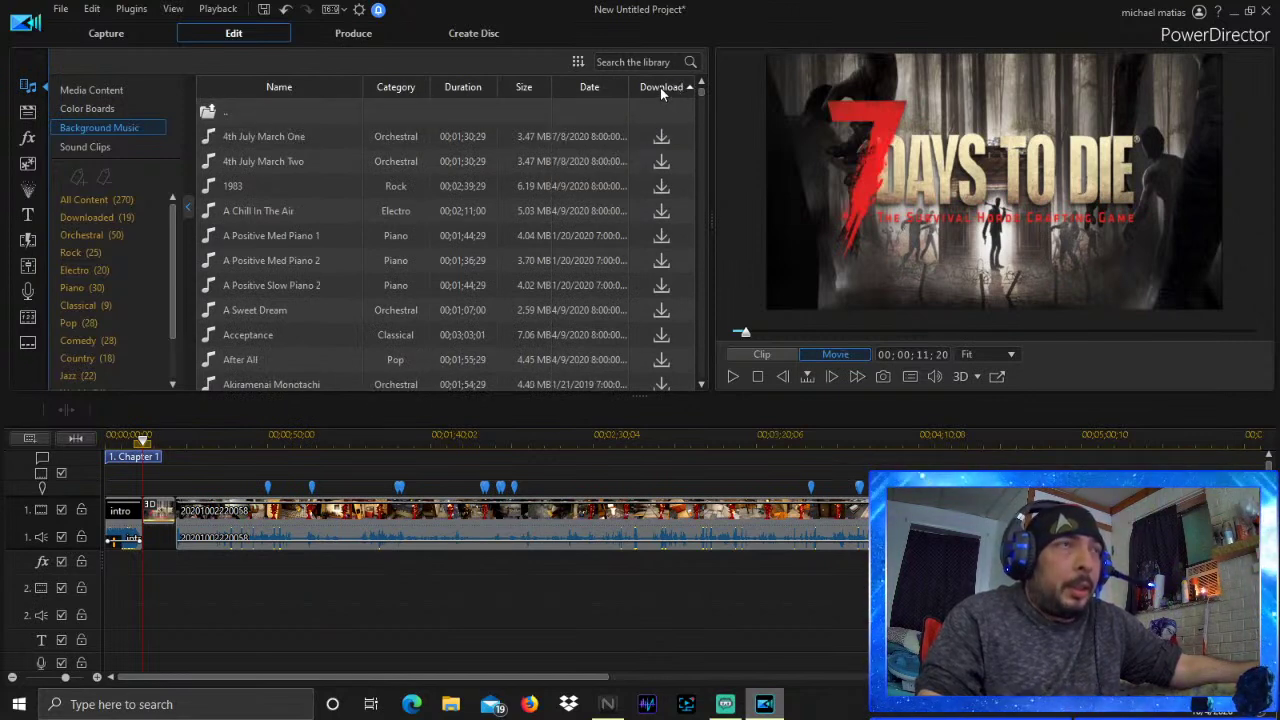
click(661, 87)
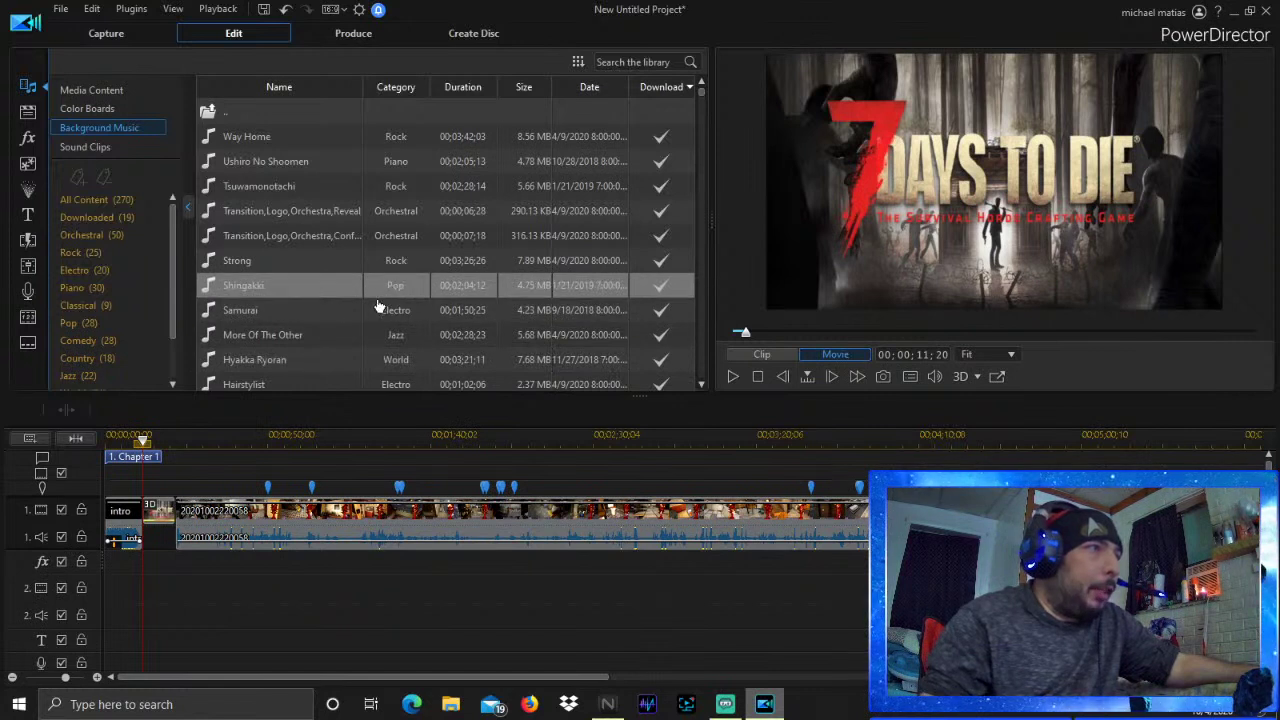
Preview the Ushiro No Shoomen track and place it on audio track 1 under the 7 days title using Trim to Fit
click(295, 161)
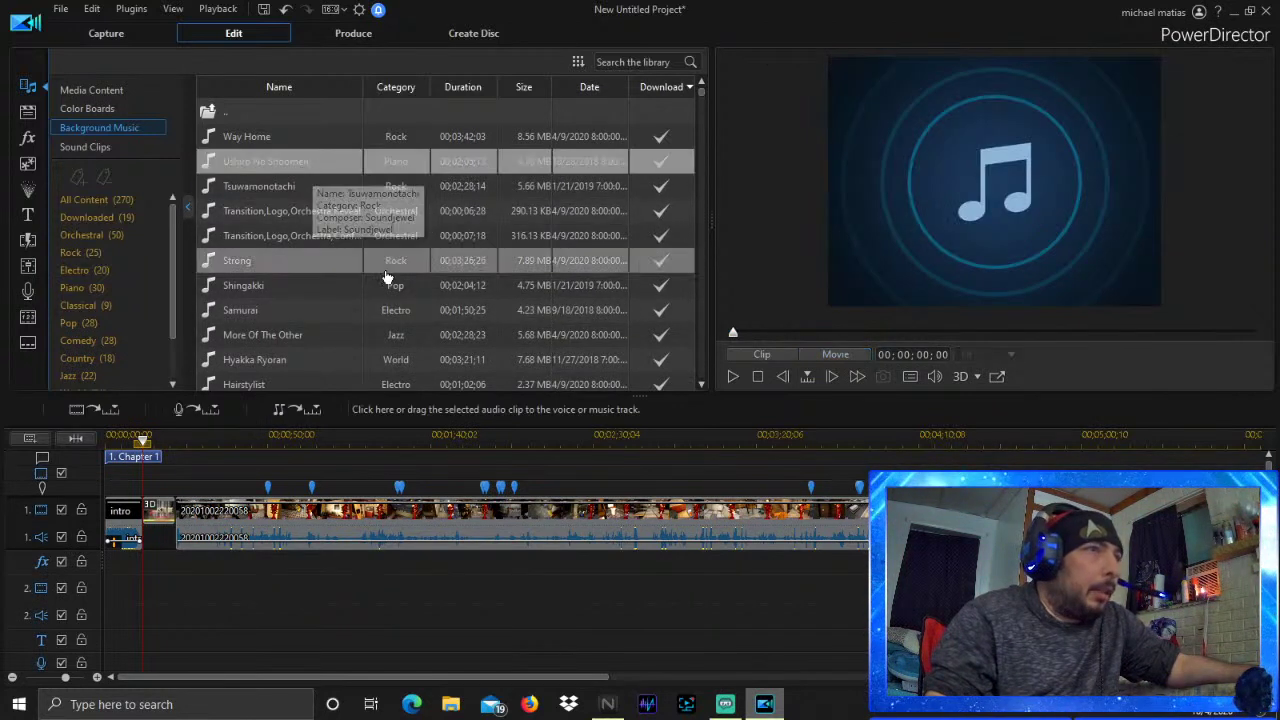
click(733, 377)
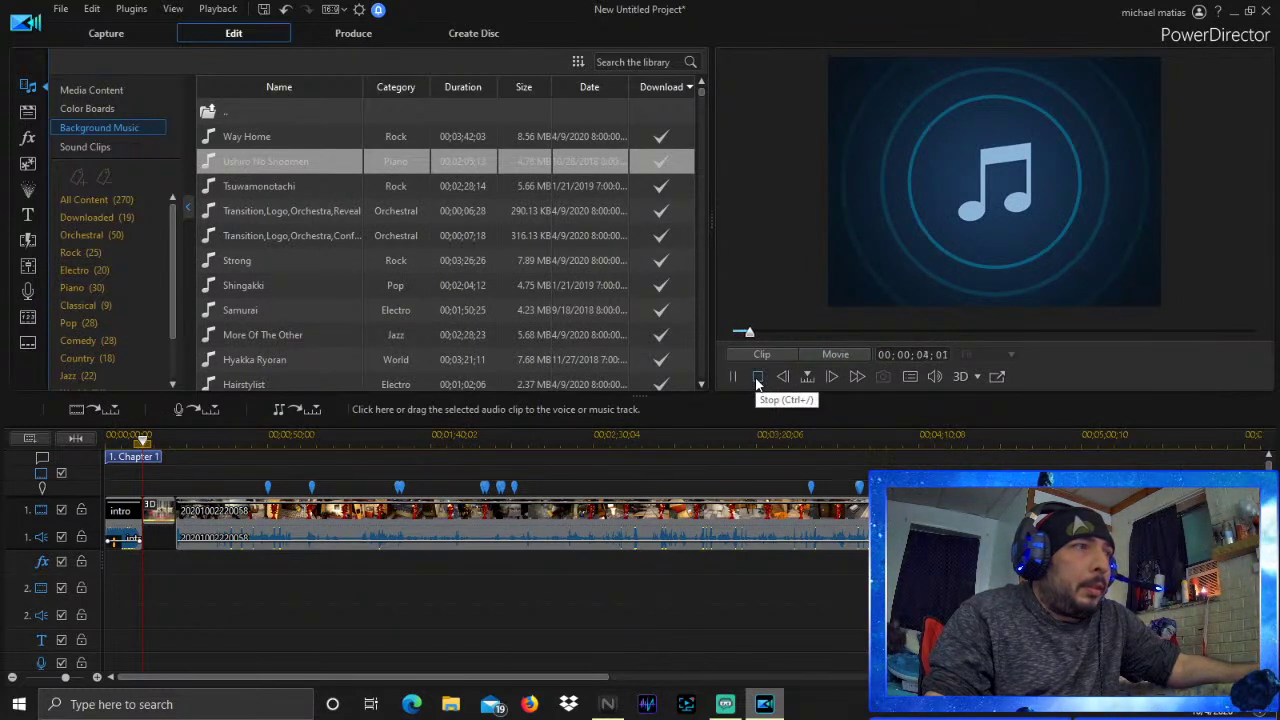
click(757, 378)
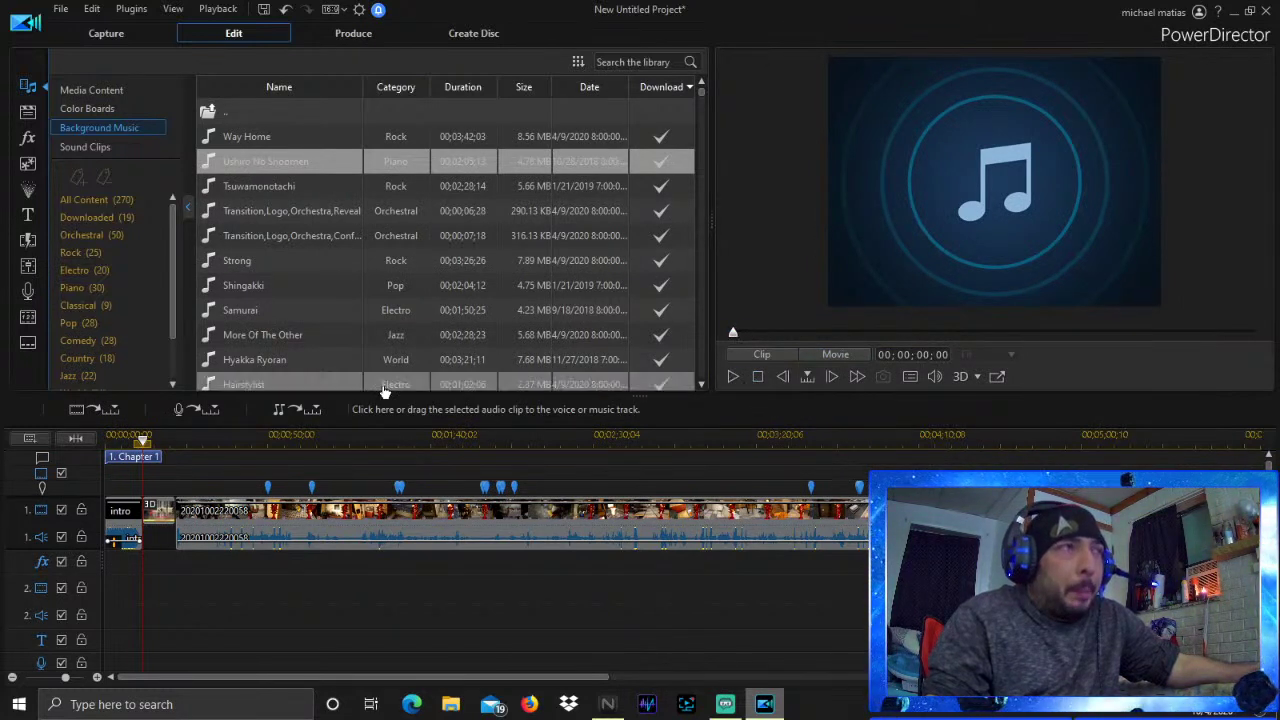
mouse_move(300, 158)
mouse_down()
mouse_move(309, 185)
mouse_move(133, 455)
mouse_move(140, 530)
mouse_move(174, 621)
mouse_move(198, 618)
mouse_move(171, 626)
mouse_move(197, 624)
mouse_move(152, 530)
mouse_move(144, 546)
mouse_up()
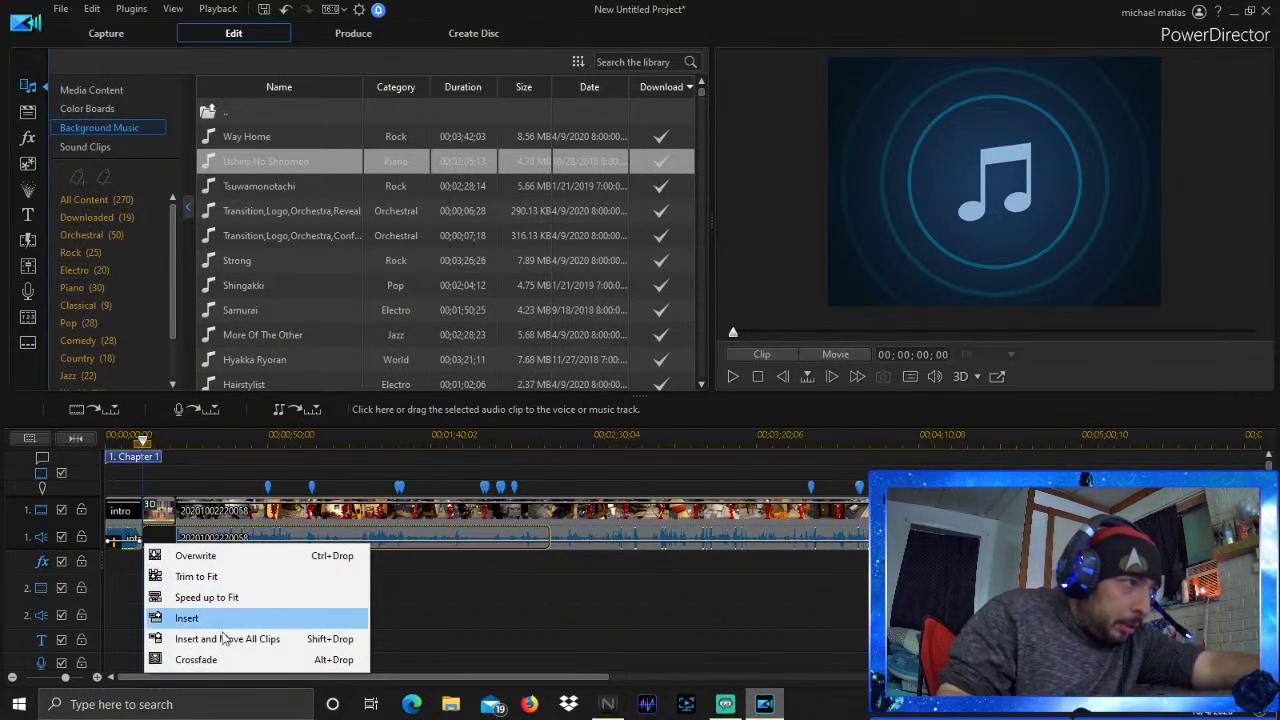
click(232, 577)
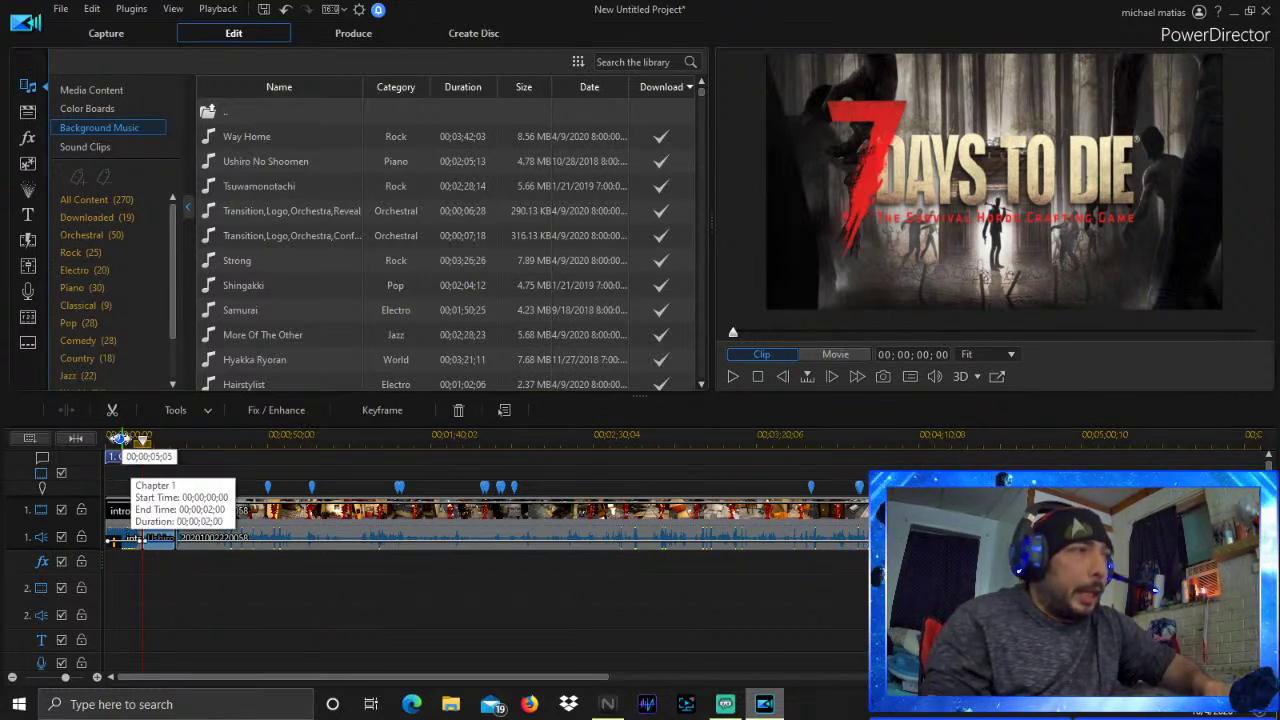
Play the timeline from the start through the intro and title, and review the cuts from intro to title and title to gameplay
click(114, 438)
click(107, 440)
key(space)
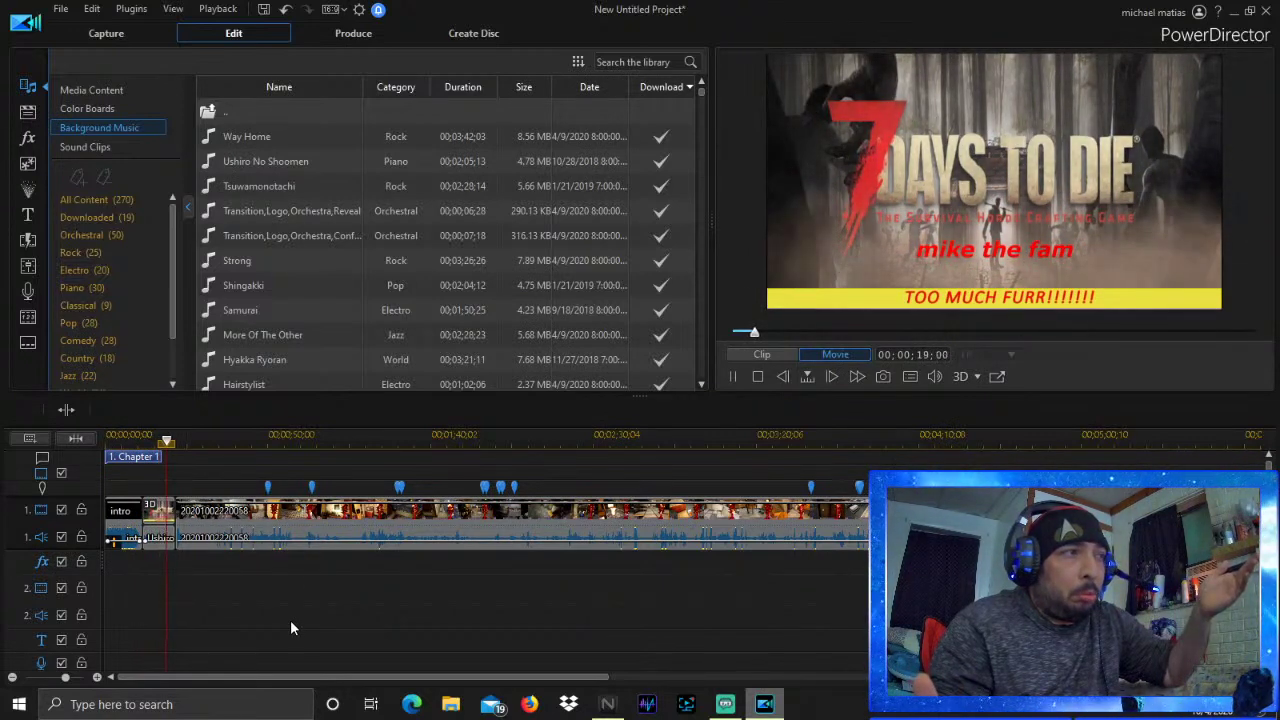
key(space)
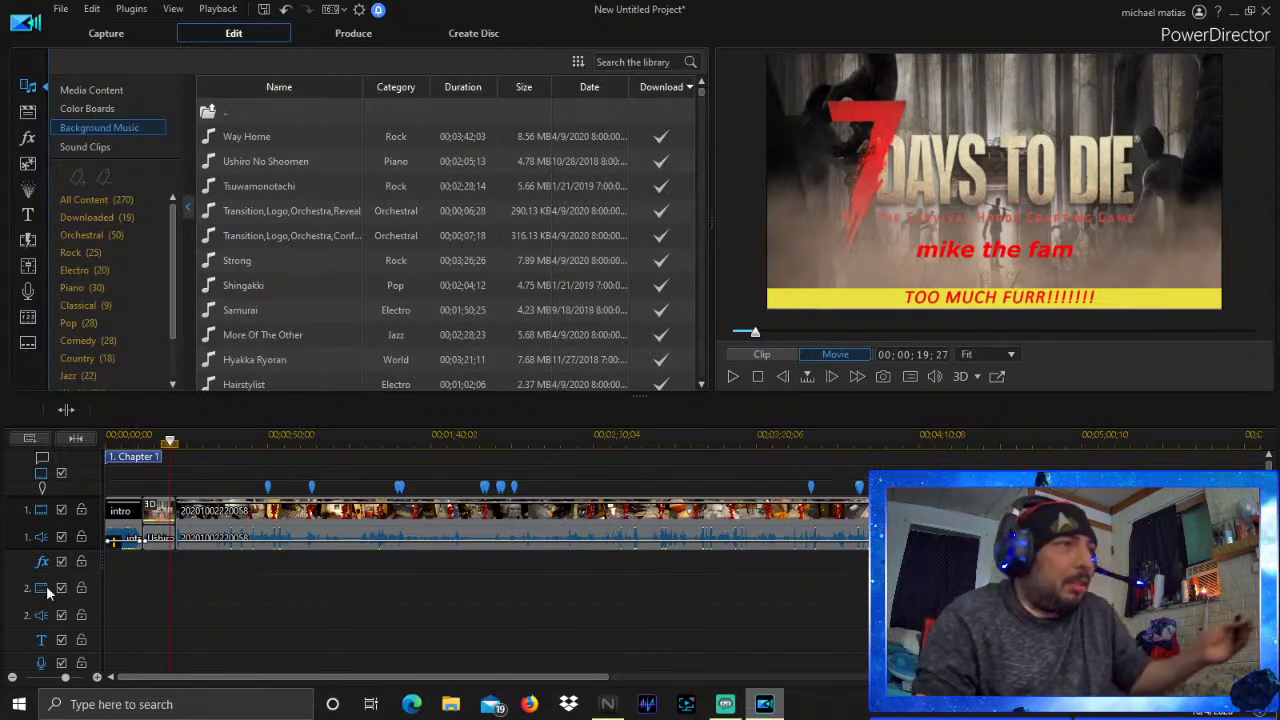
click(130, 440)
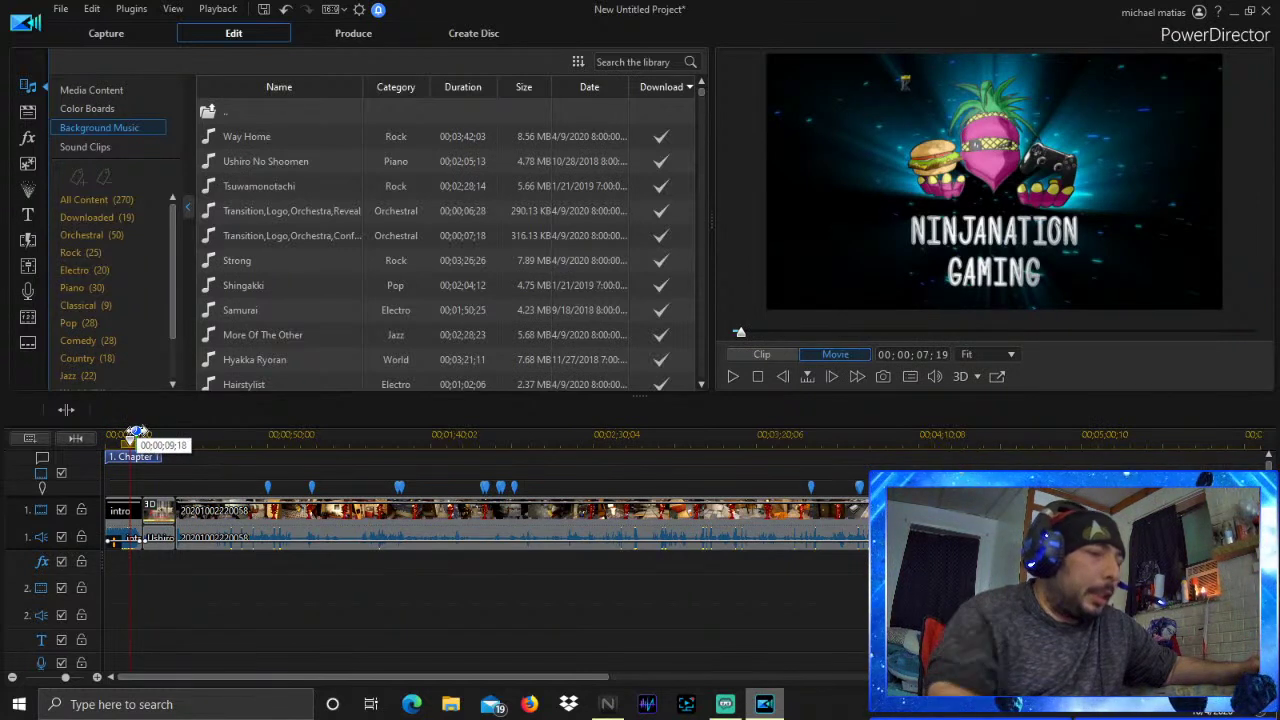
key(space)
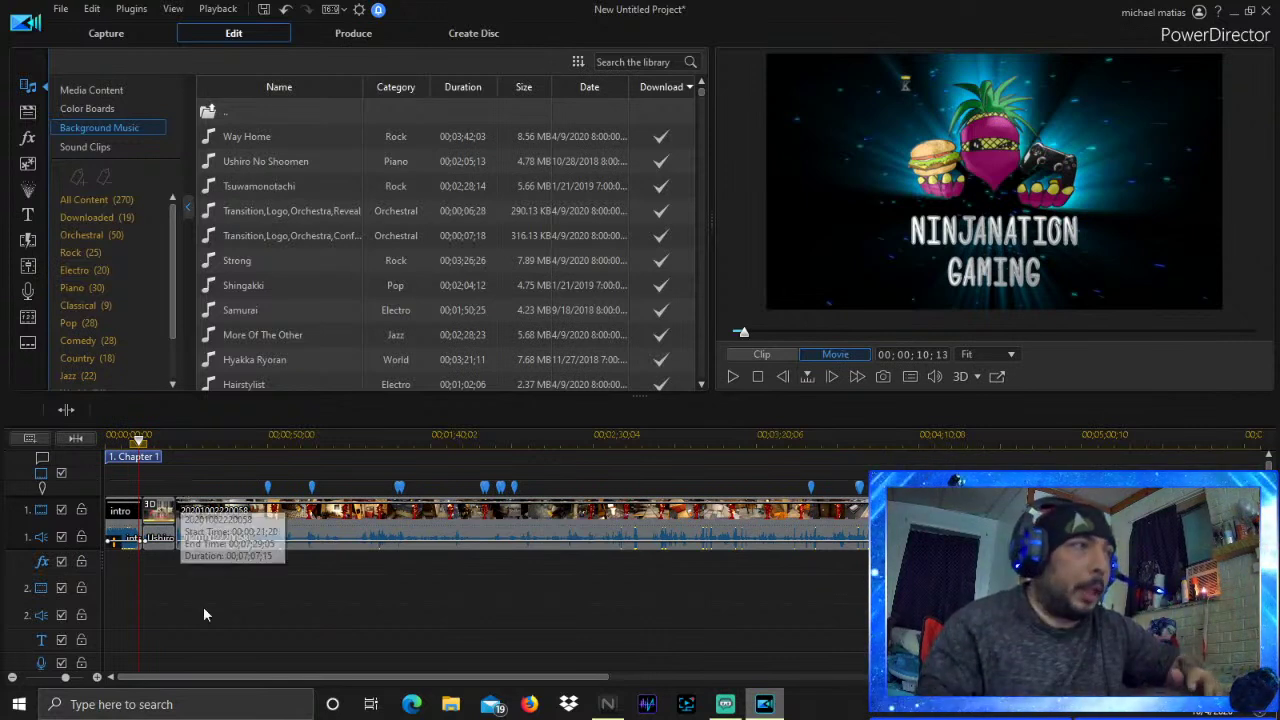
click(175, 434)
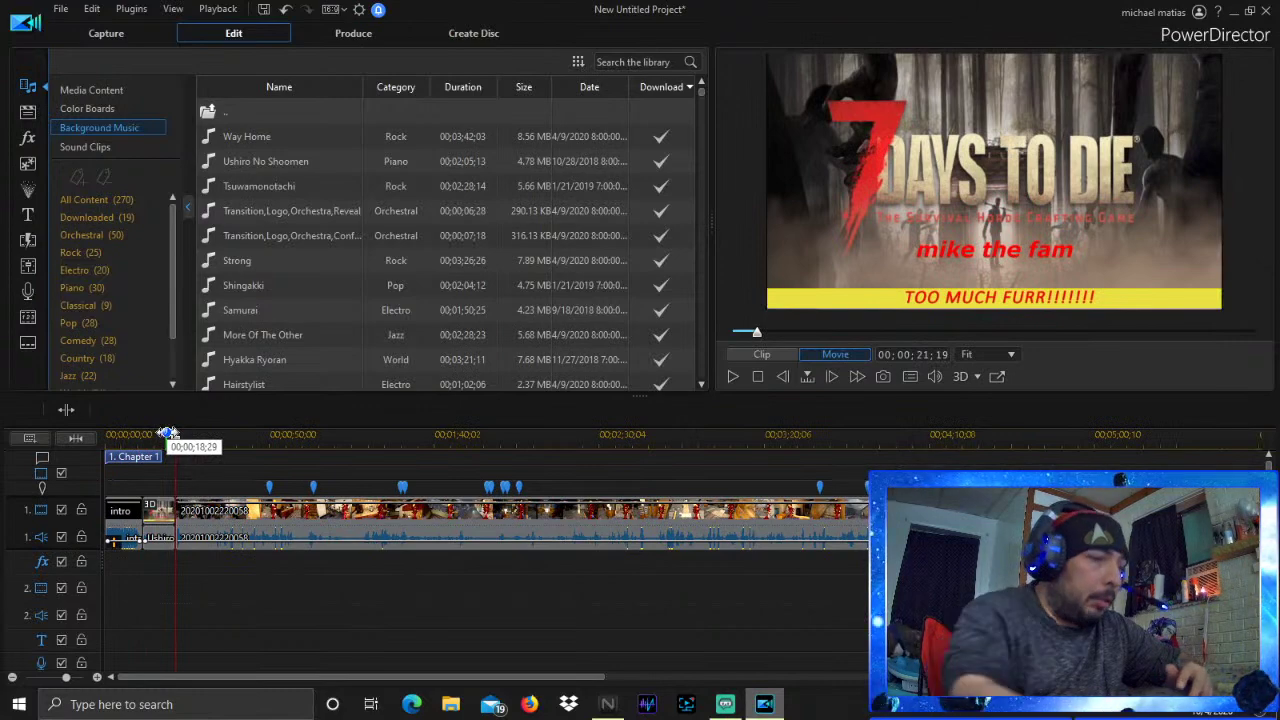
key(space)
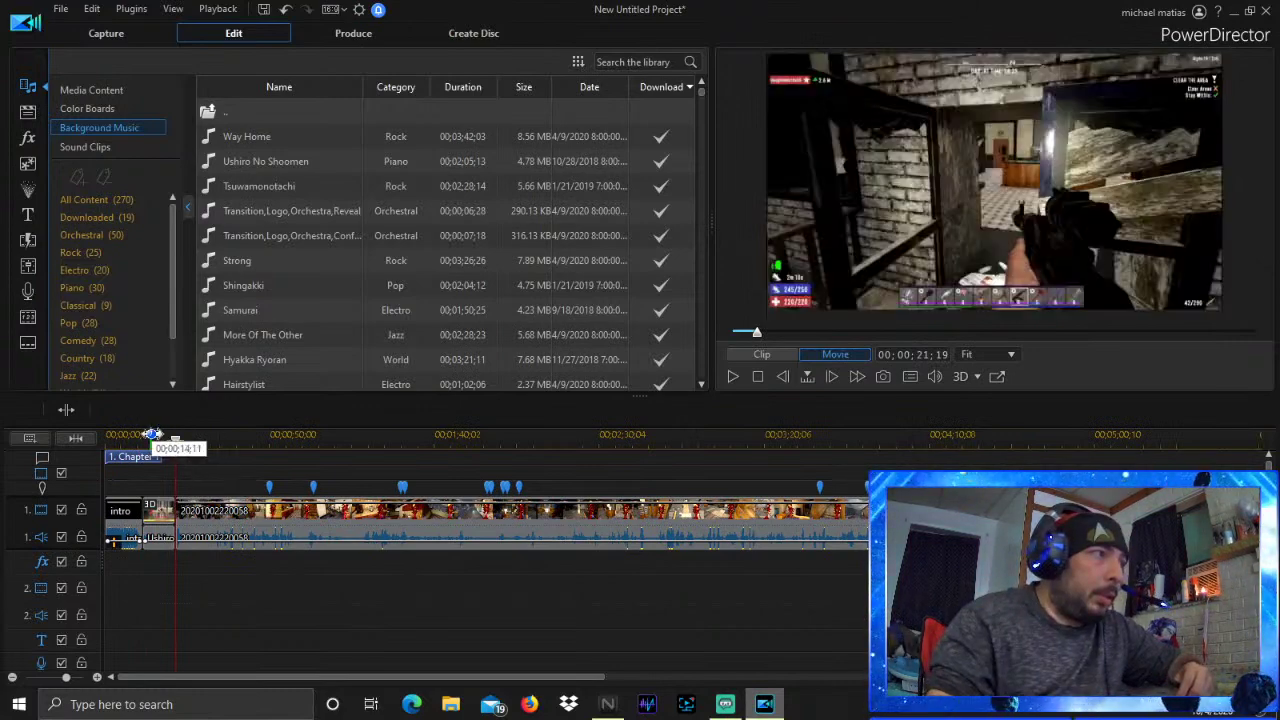
Replay the end of the 7 Days to Die title into the gameplay clip to check the cut
click(160, 434)
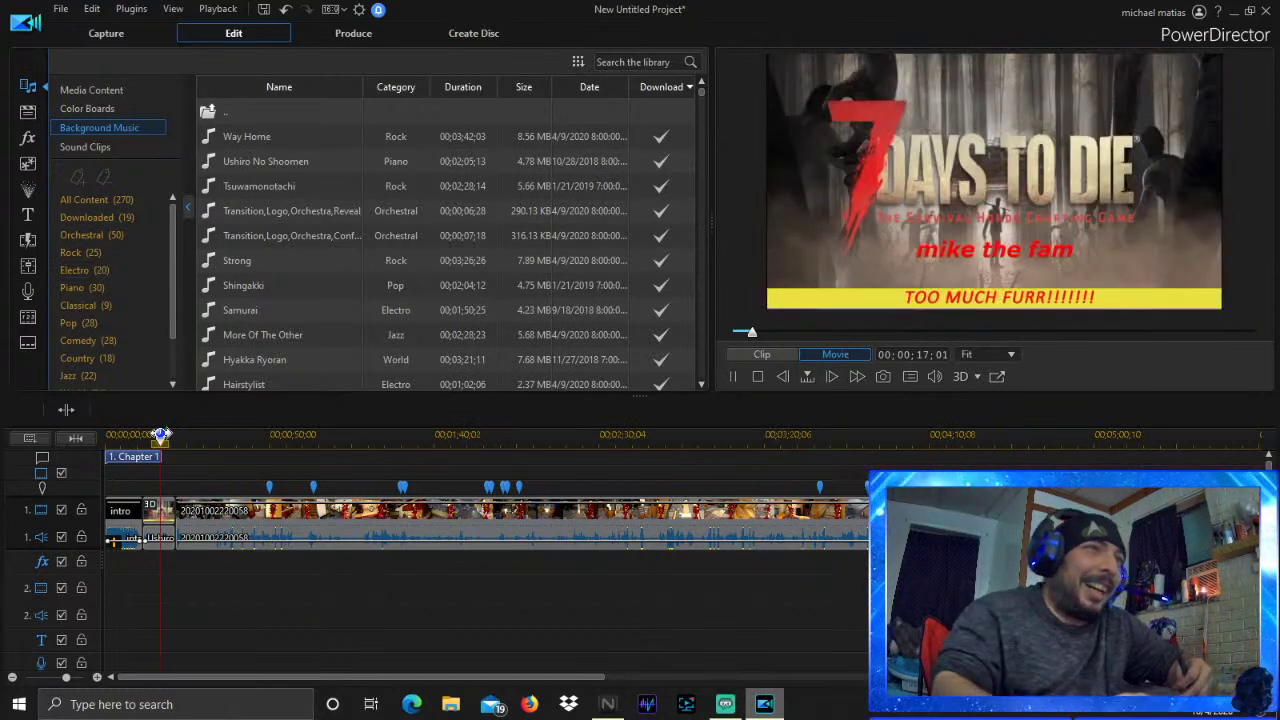
key(space)
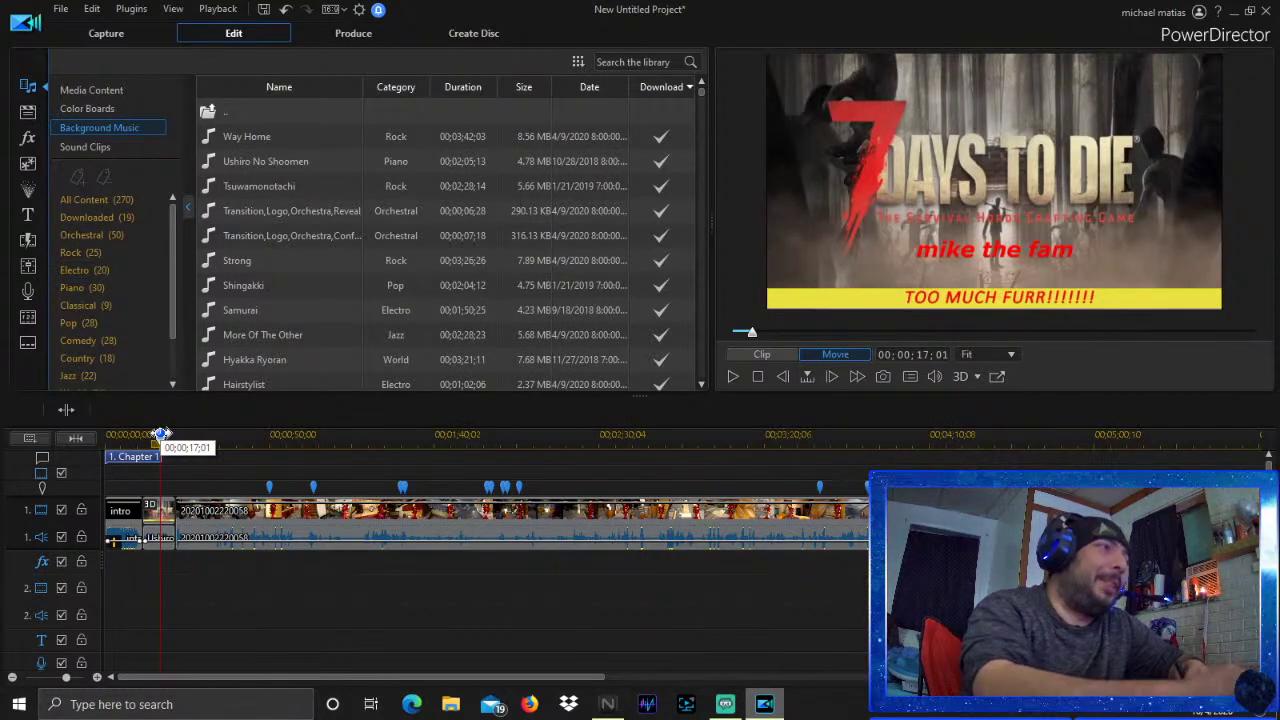
key(space)
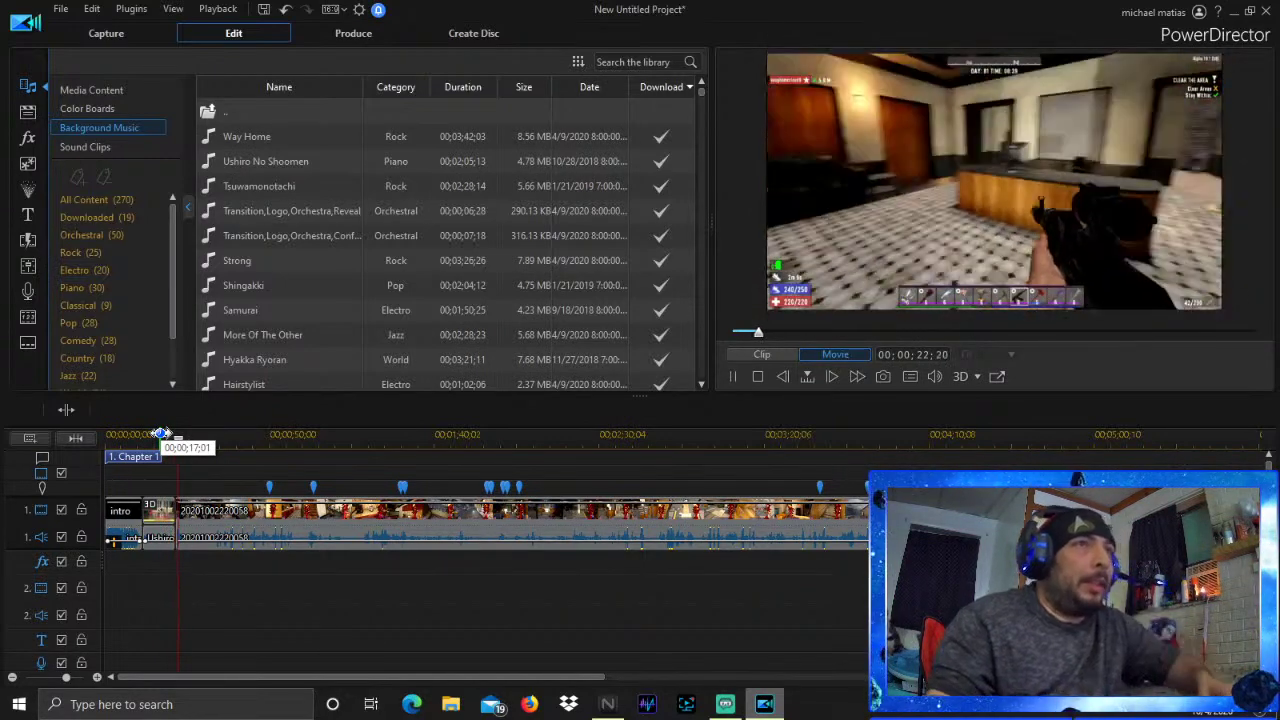
key(space)
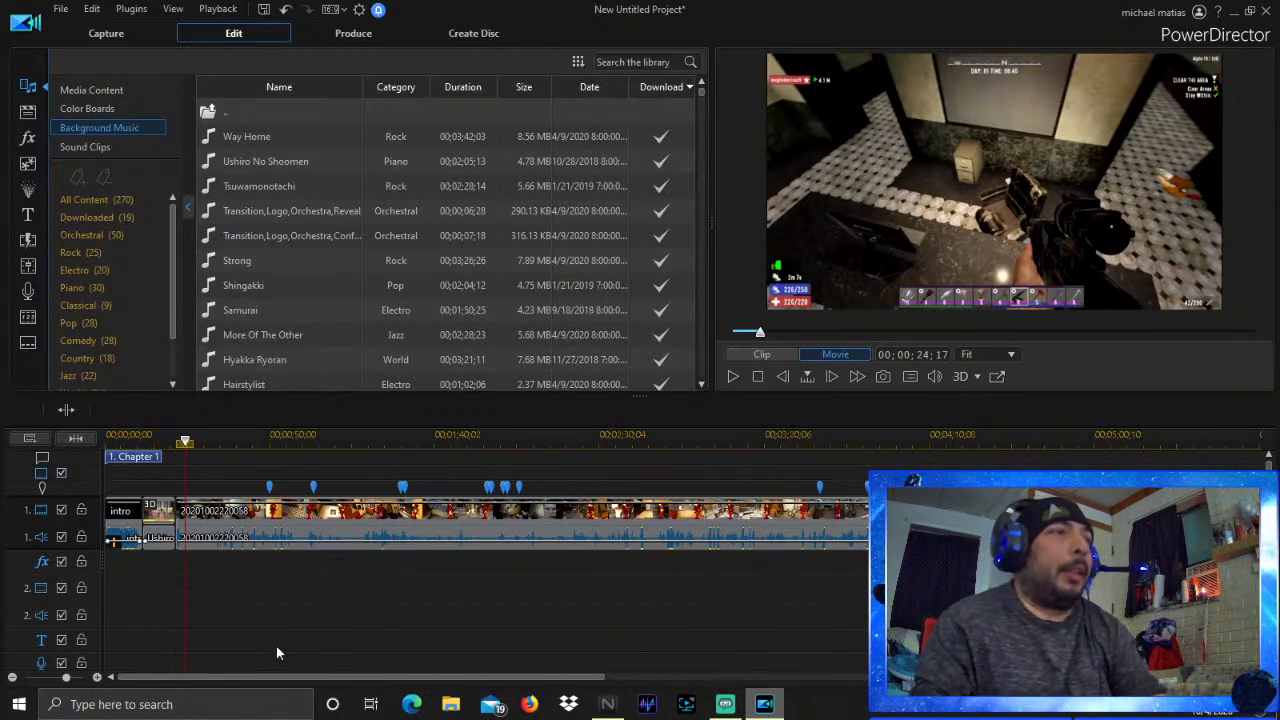
Scan the gameplay clip for a highlight moment, and play the footage from about 00;06;14 to 00;06;24
click(370, 438)
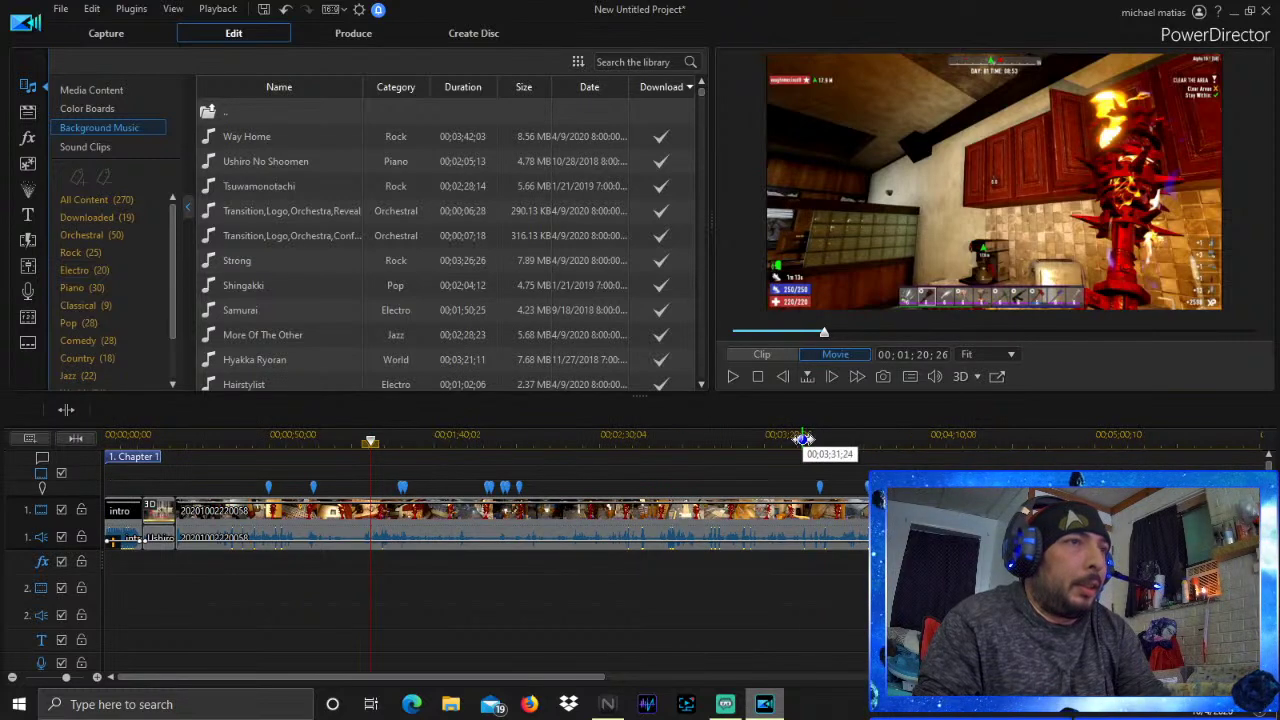
click(808, 438)
click(891, 438)
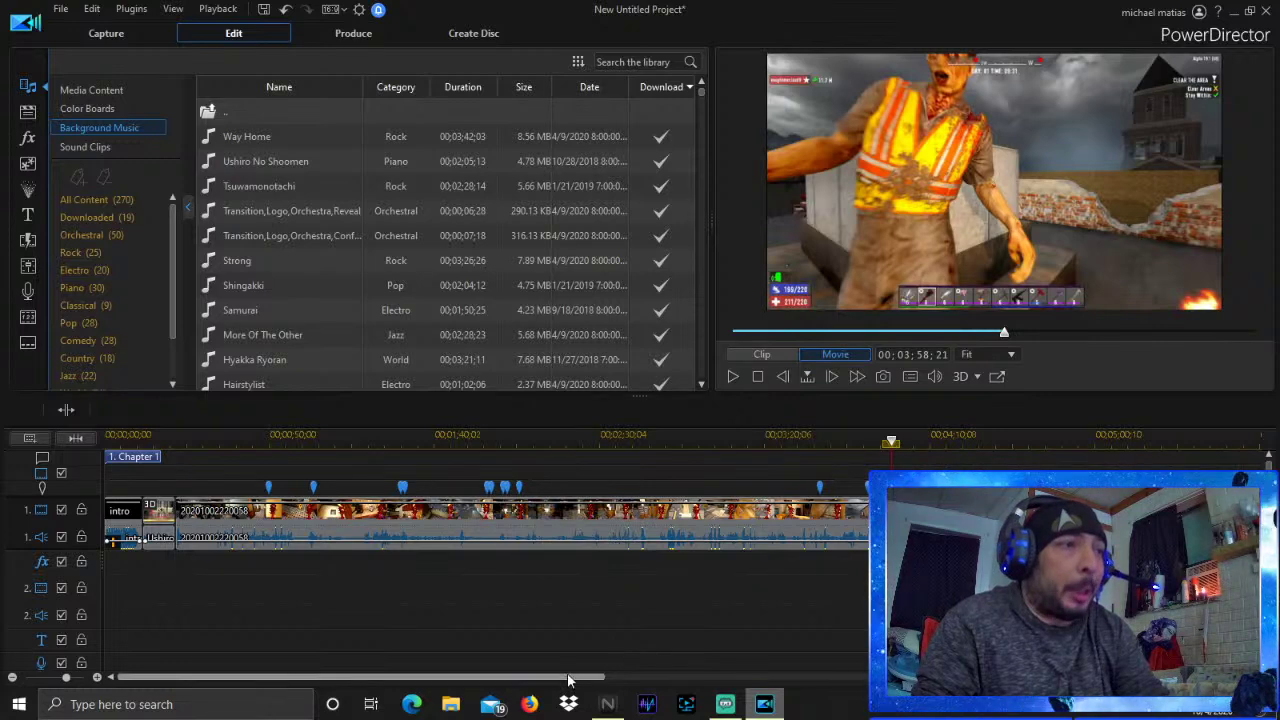
drag(570, 678, 803, 657)
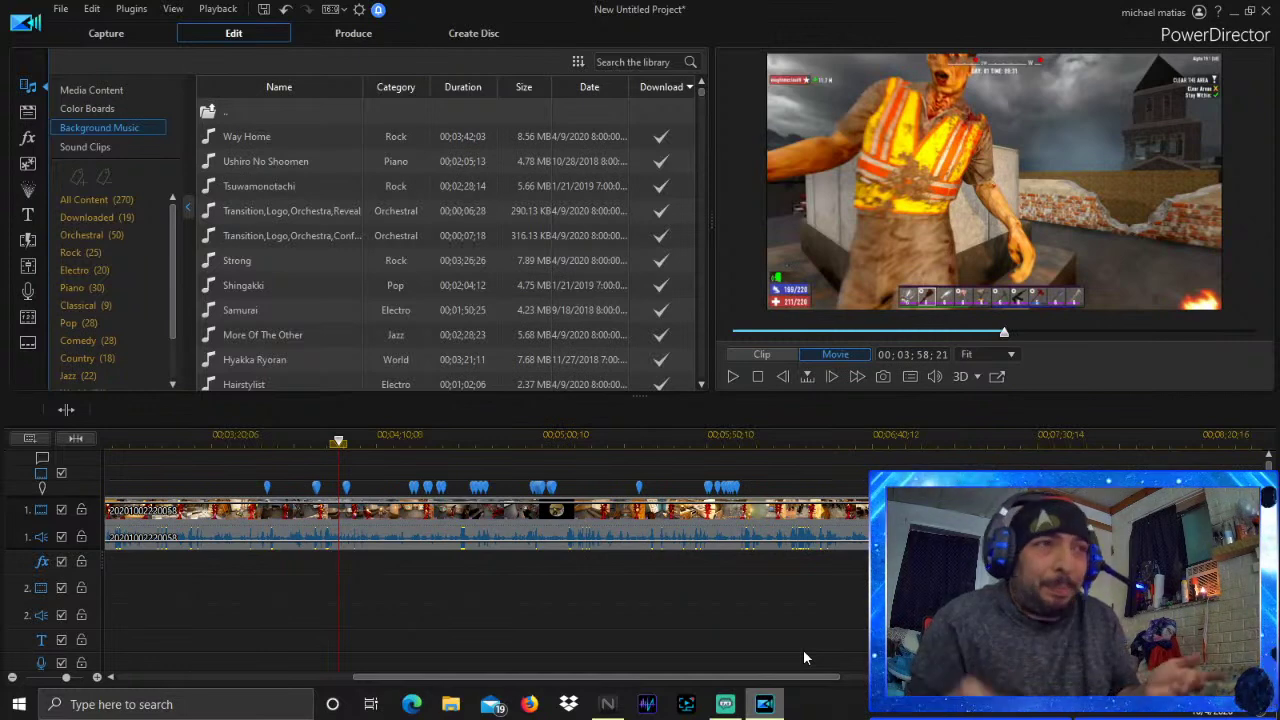
click(880, 440)
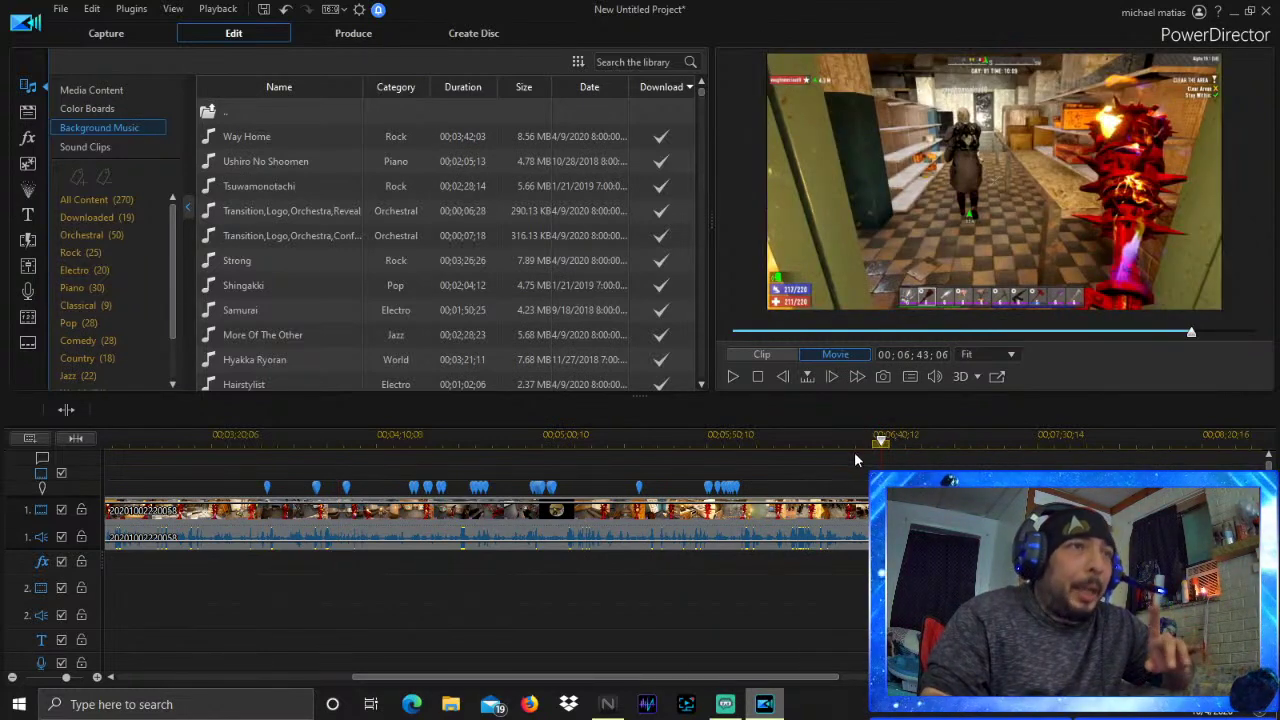
drag(899, 441, 915, 441)
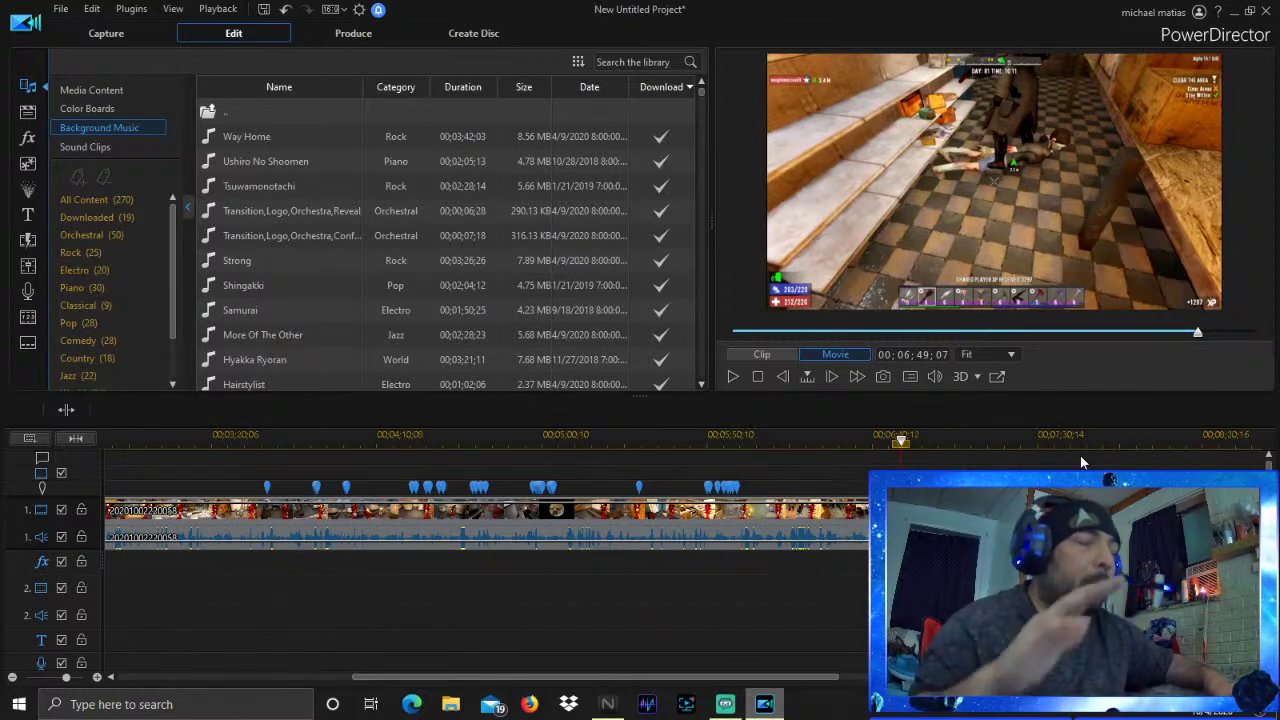
click(934, 435)
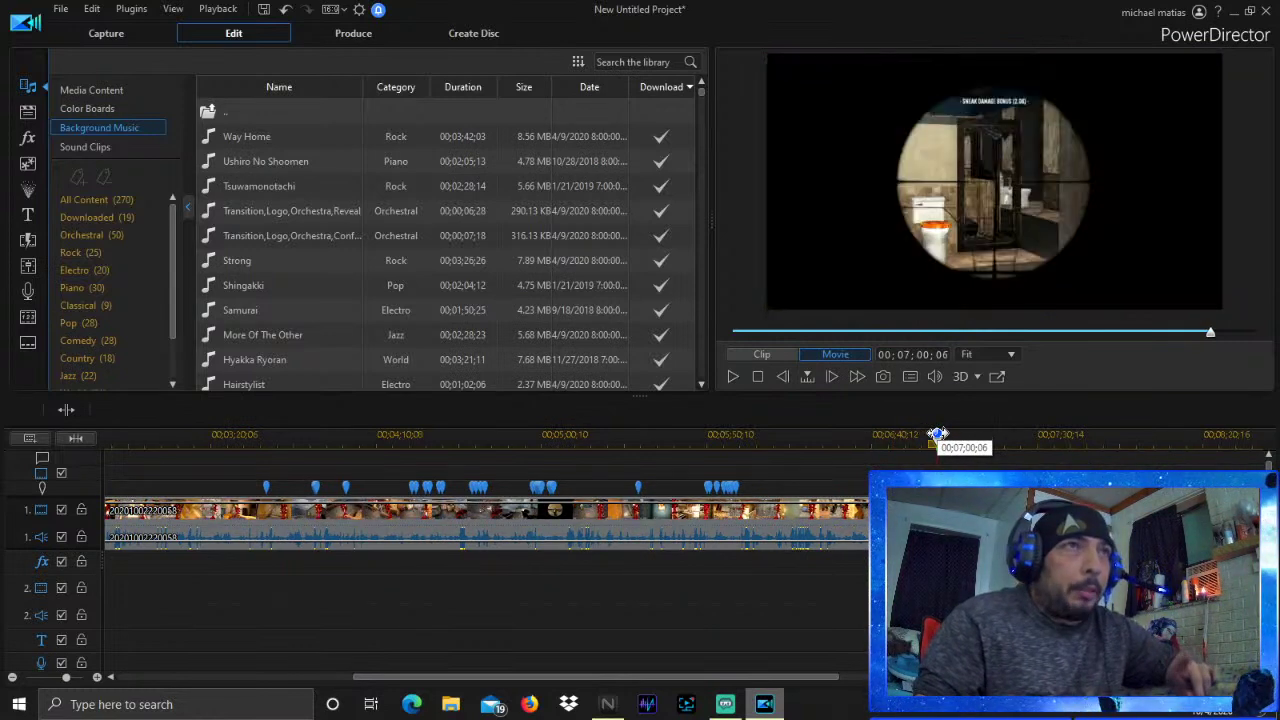
click(957, 437)
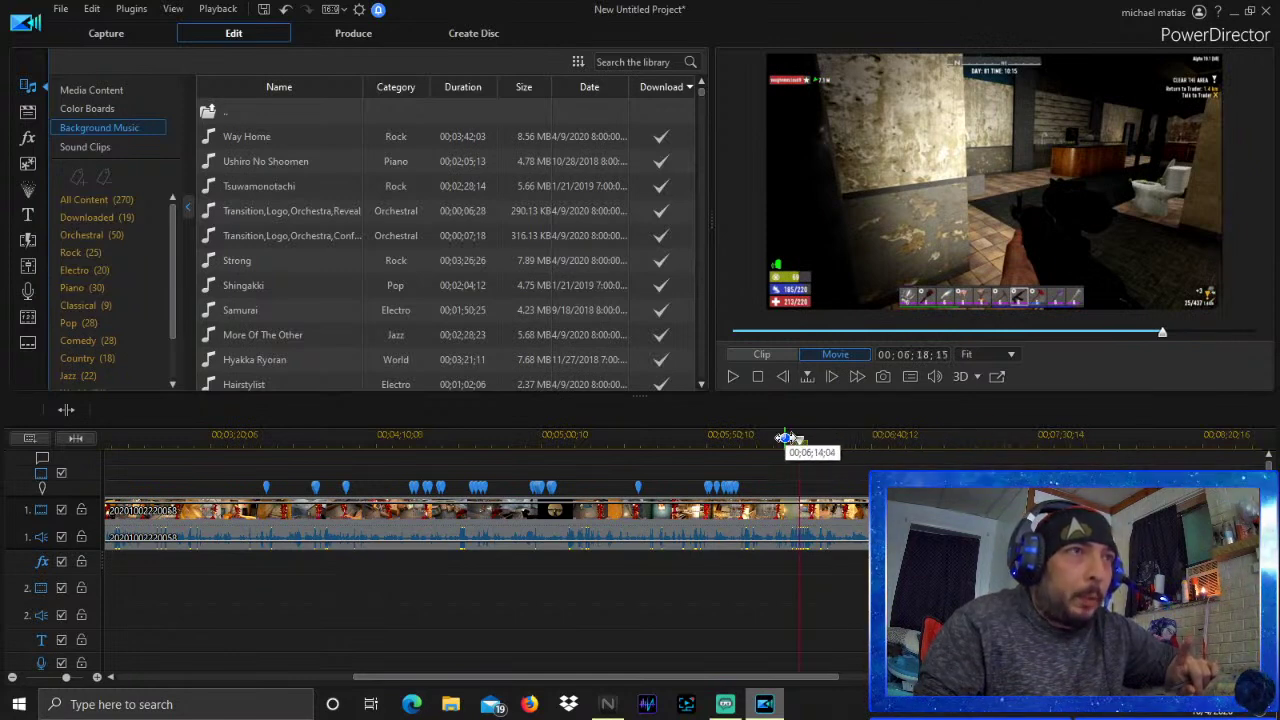
click(798, 437)
click(760, 437)
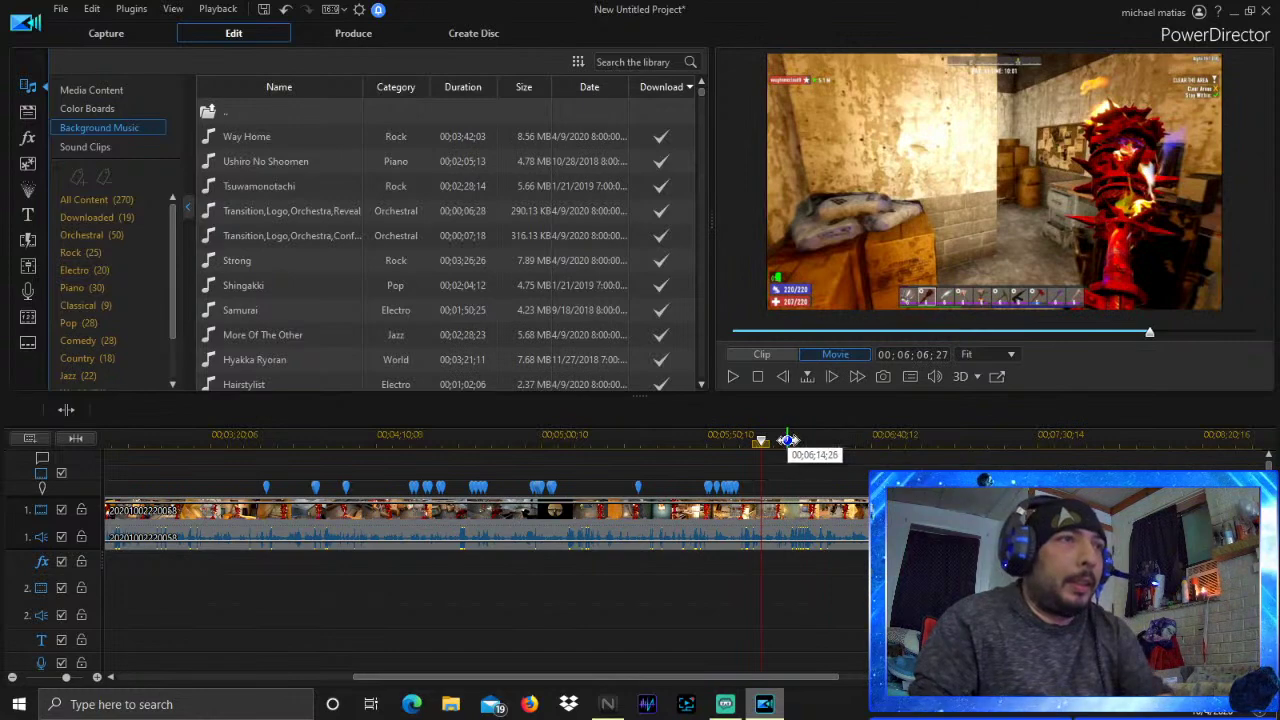
click(787, 440)
key(space)
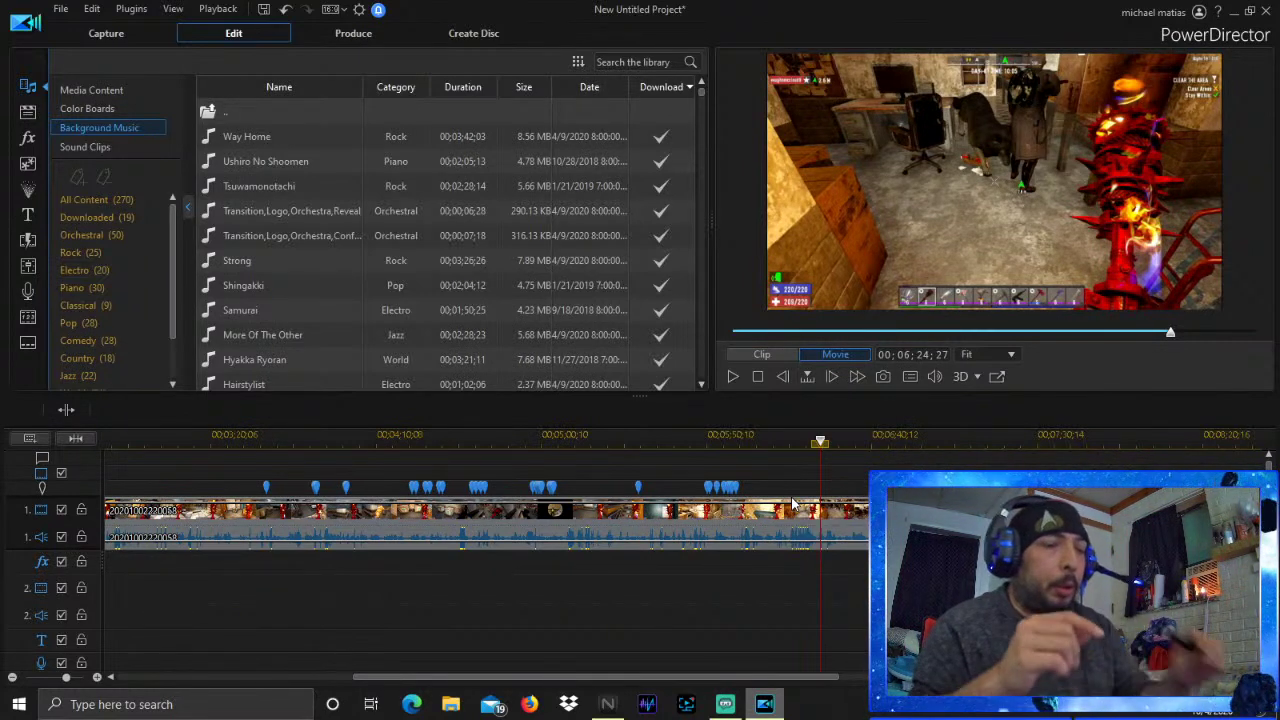
key(space)
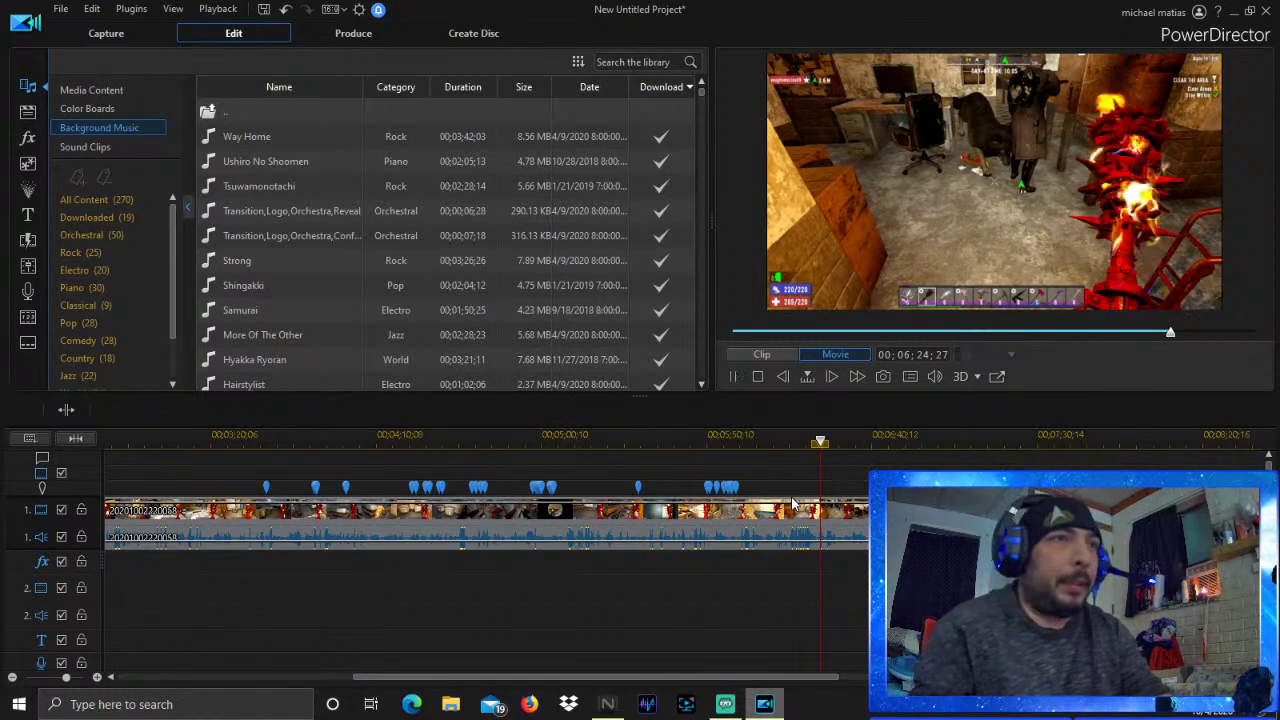
Split the gameplay clip at about 00;06;25 and at 00;06;31;23 to isolate the highlight segment
drag(822, 432, 816, 432)
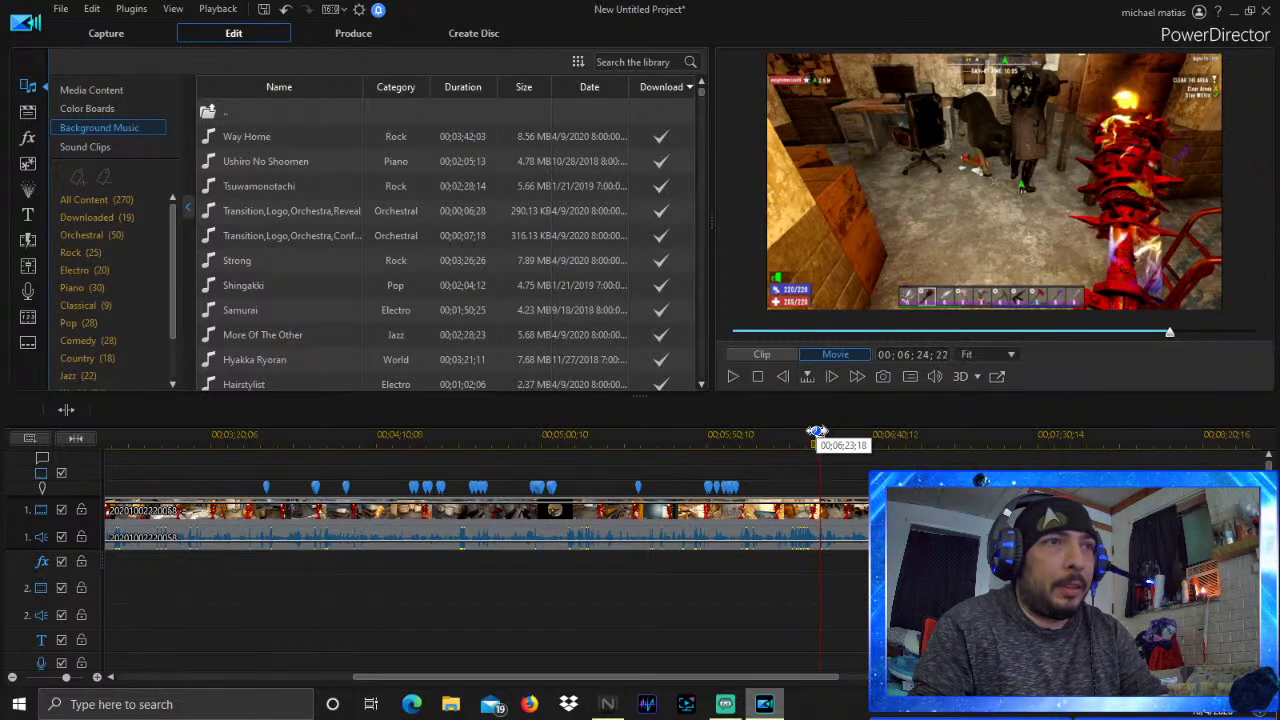
right_click(833, 520)
click(905, 205)
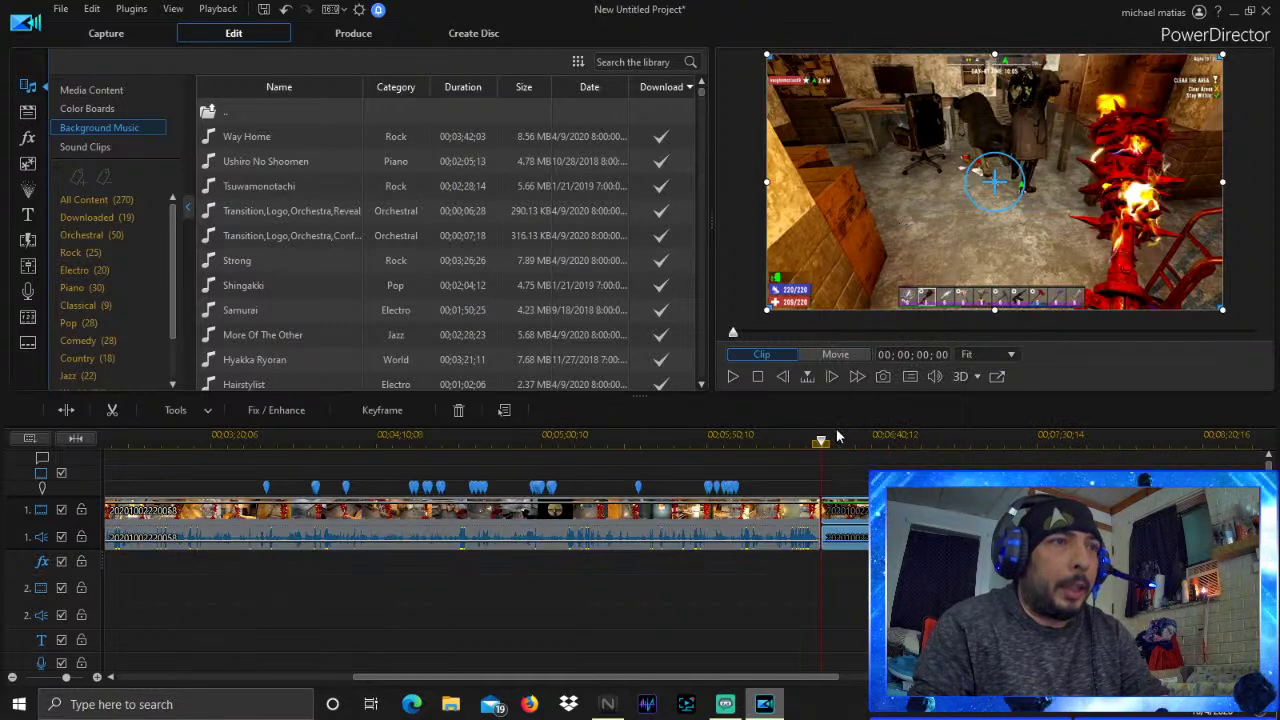
key(space)
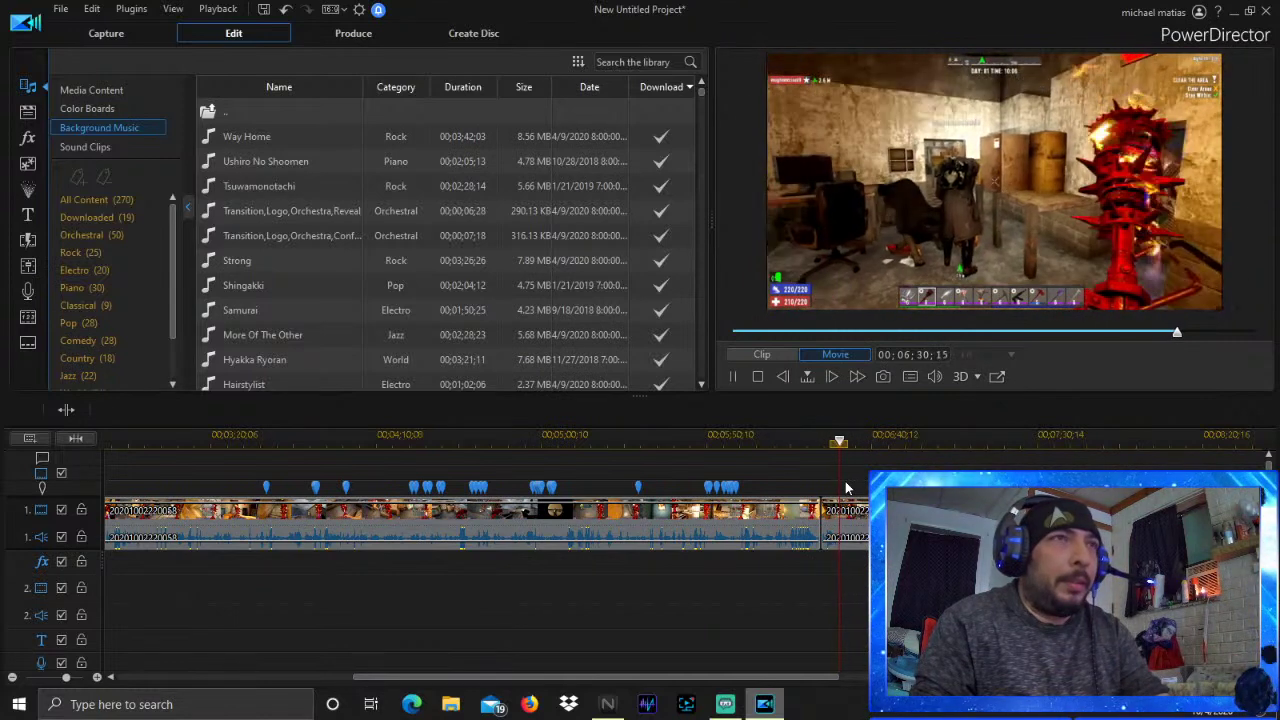
key(space)
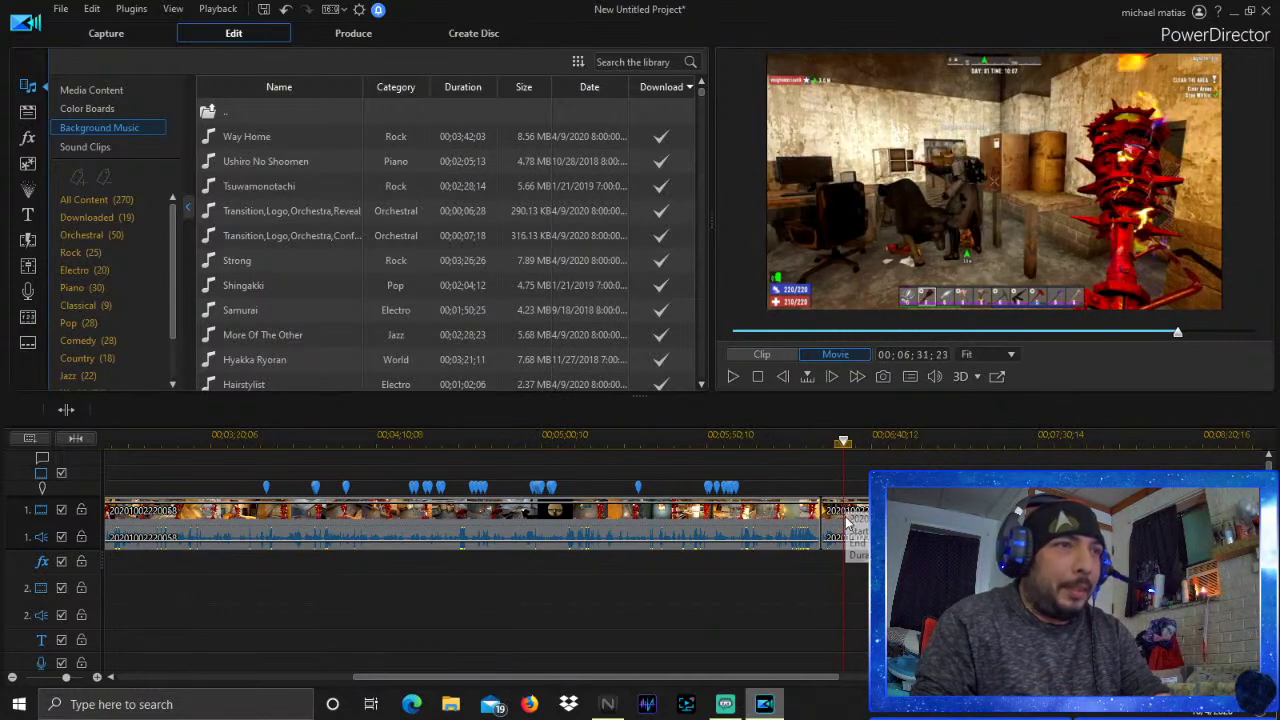
right_click(846, 522)
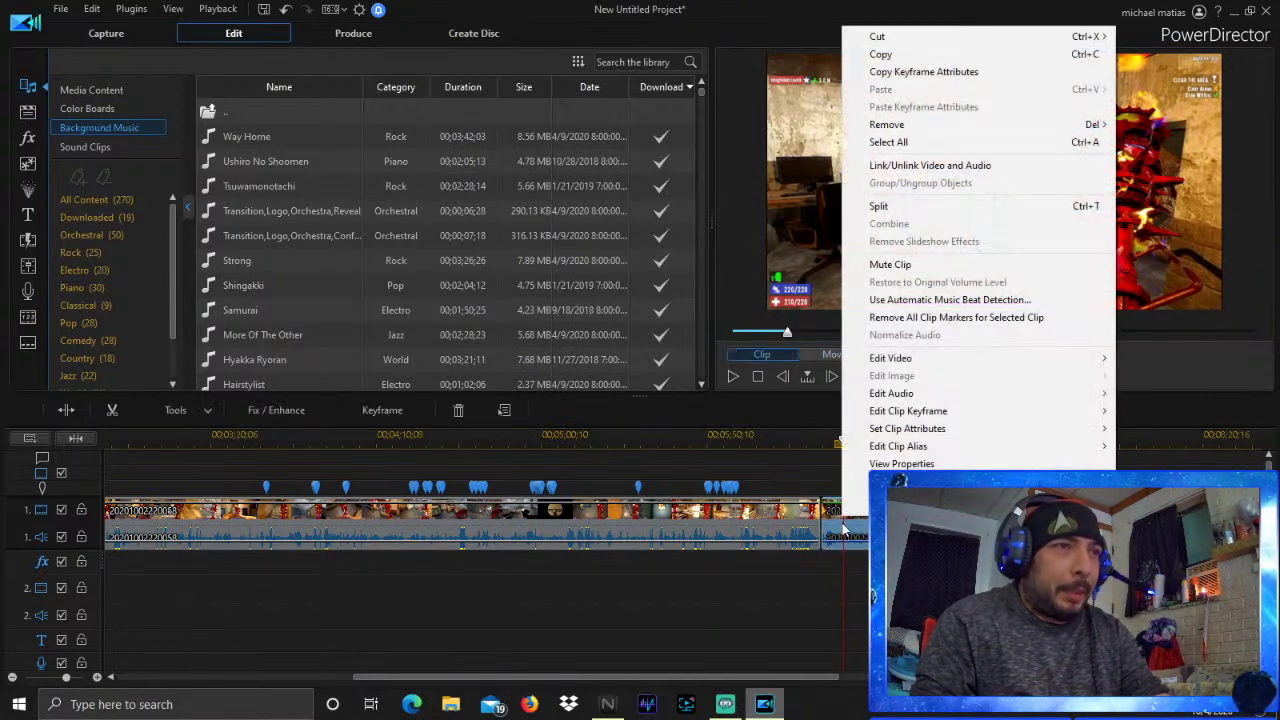
click(893, 209)
Copy the isolated highlight segment and paste the copy onto track 2 near the end of the timeline
right_click(833, 516)
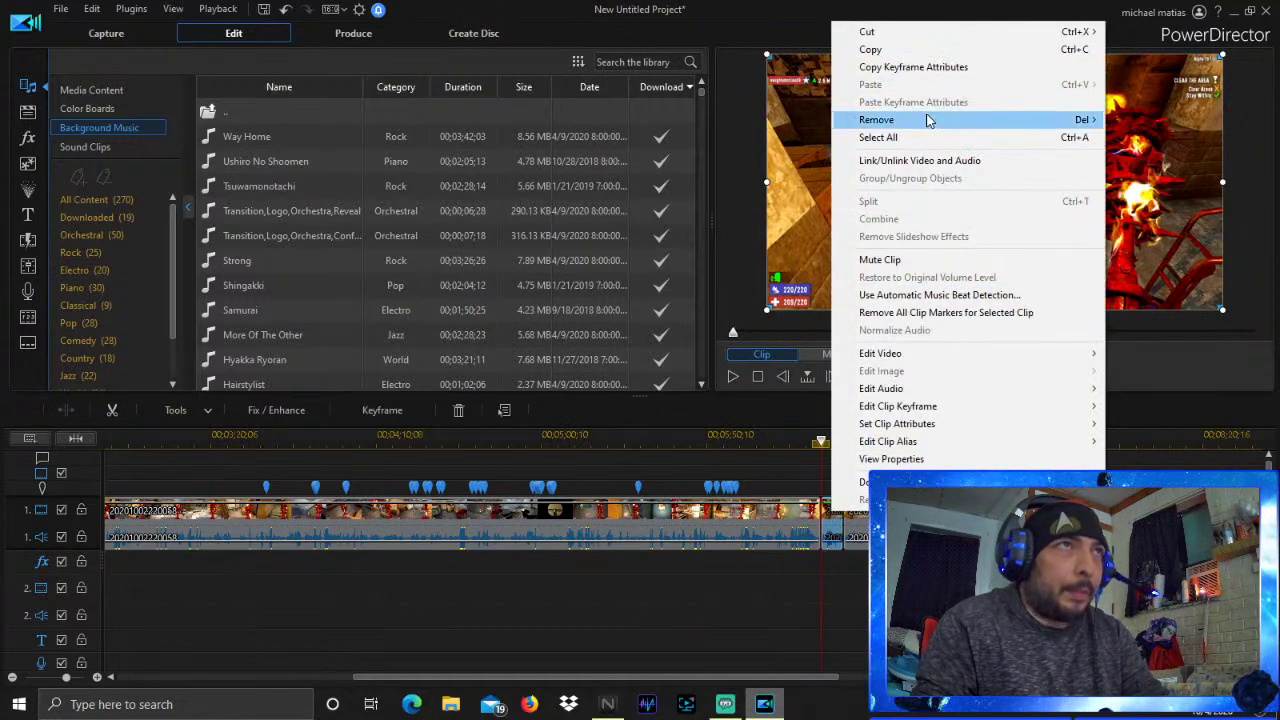
click(895, 49)
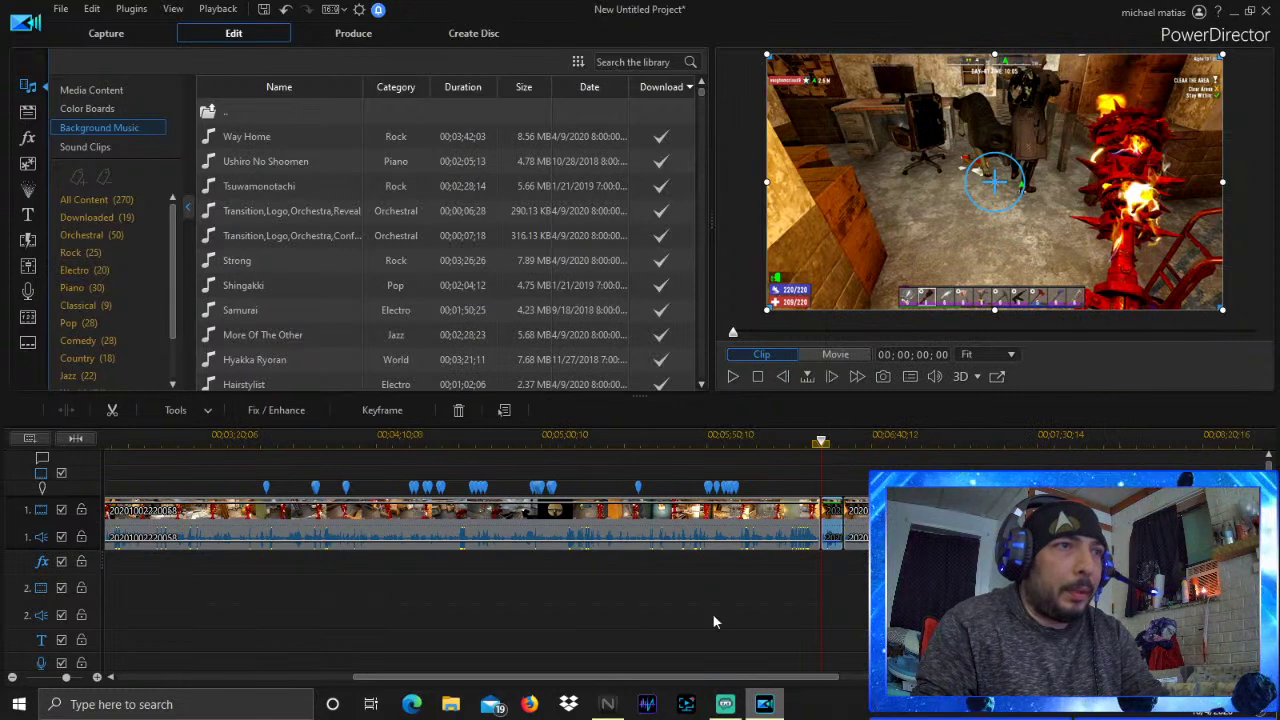
click(1080, 438)
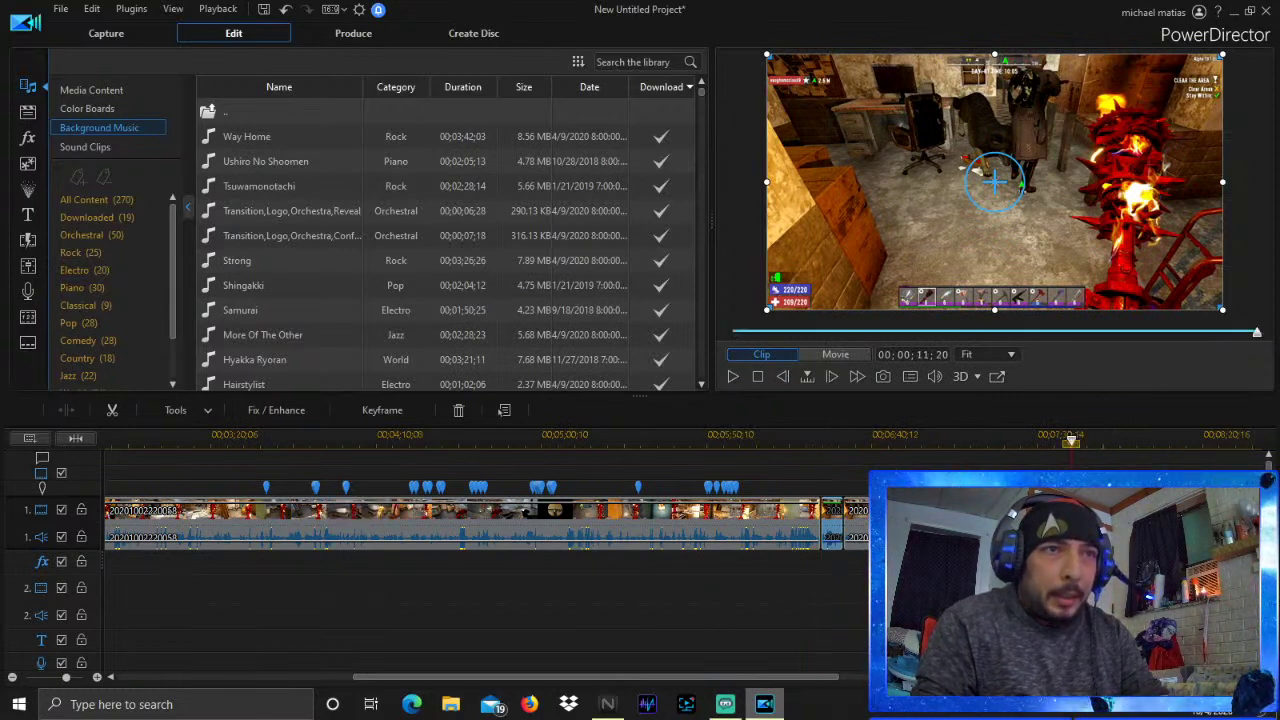
right_click(1072, 440)
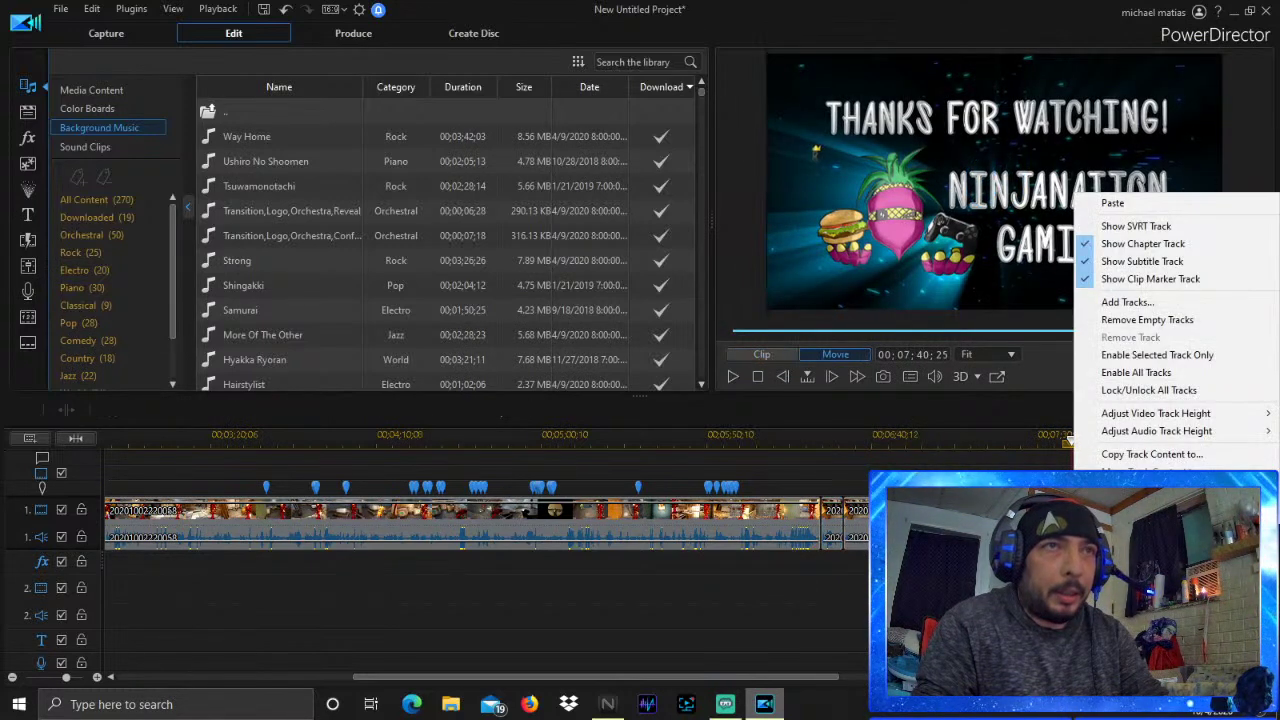
click(1128, 202)
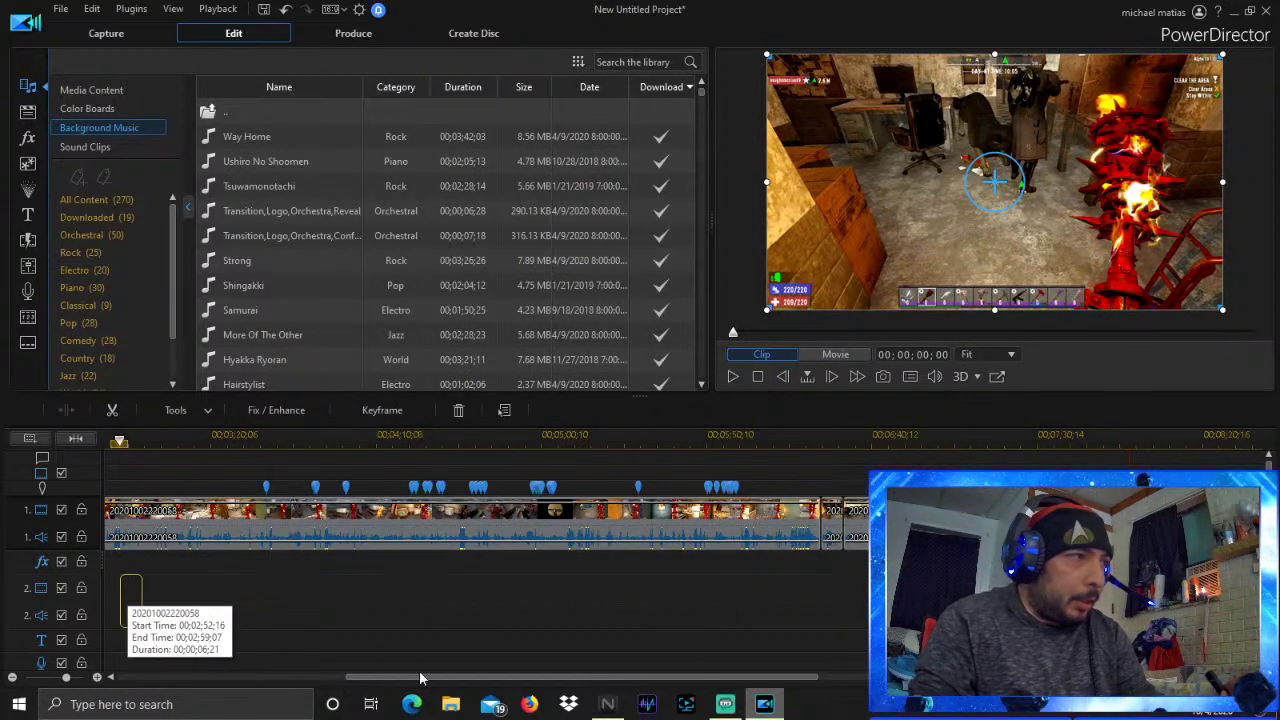
Move the copied highlight to the start of track 1 ahead of the intro, inserting and moving all clips, and play it back
click(293, 680)
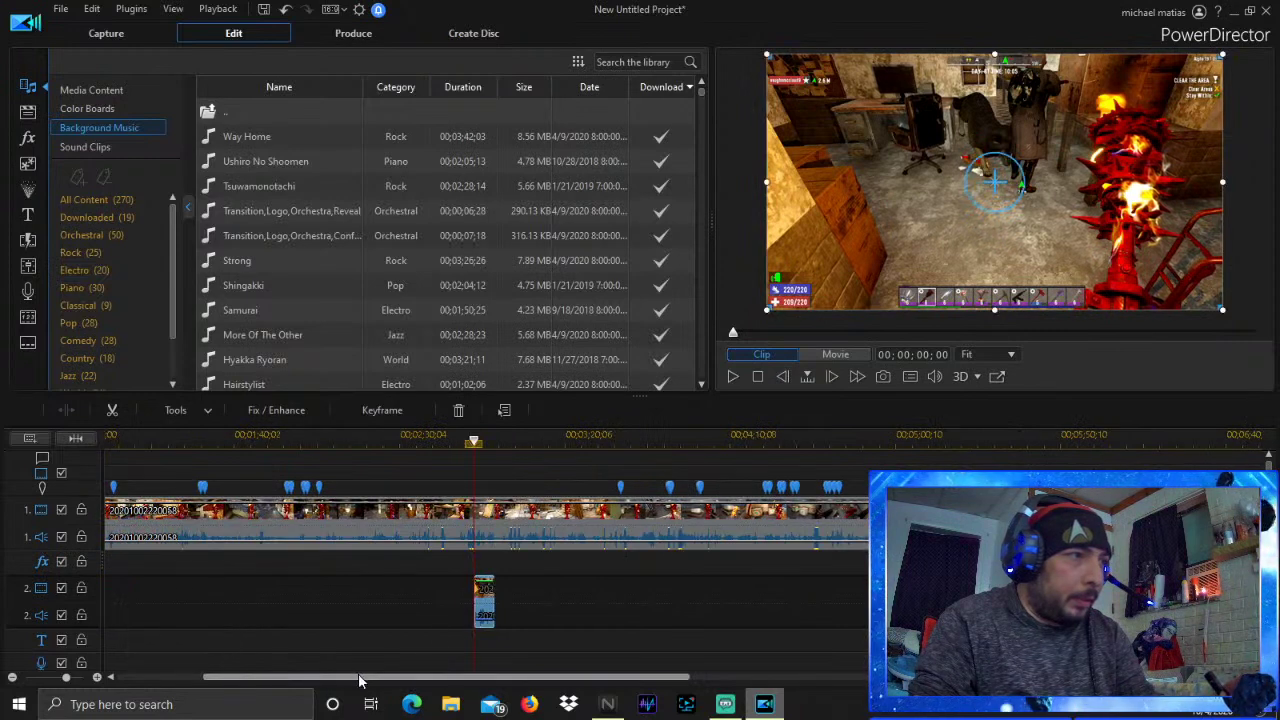
drag(484, 600, 140, 600)
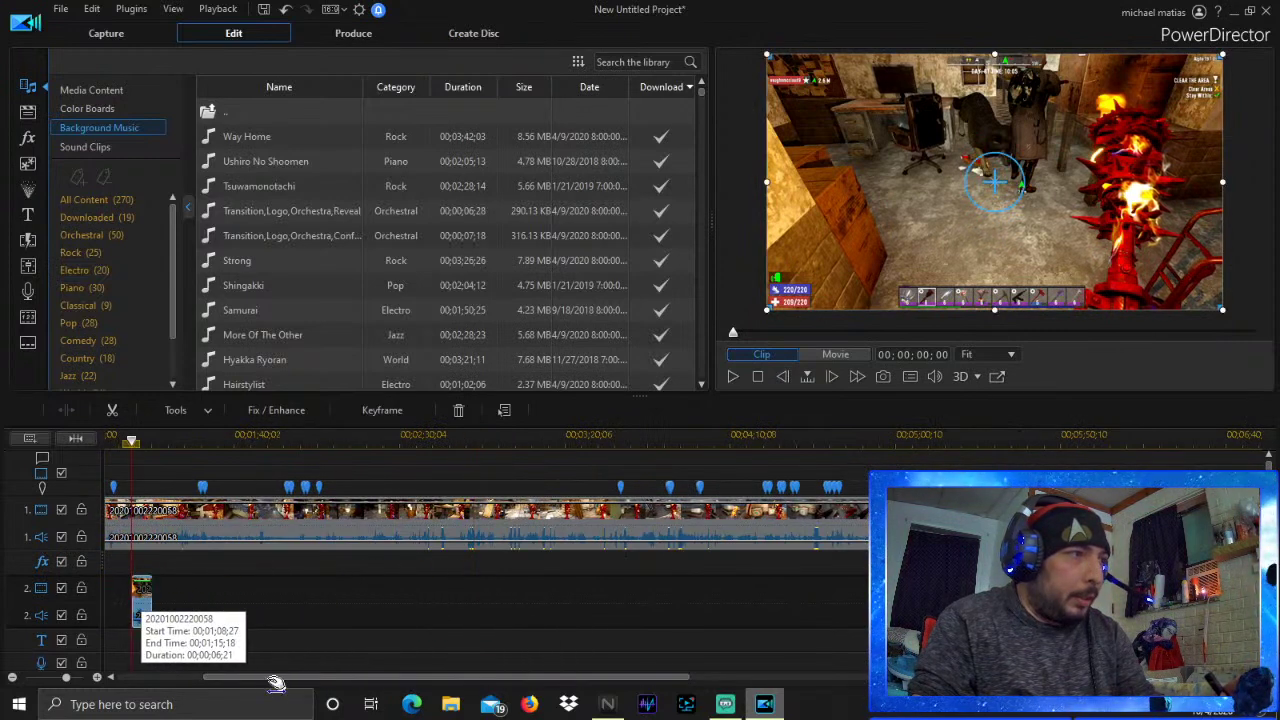
drag(276, 683, 183, 683)
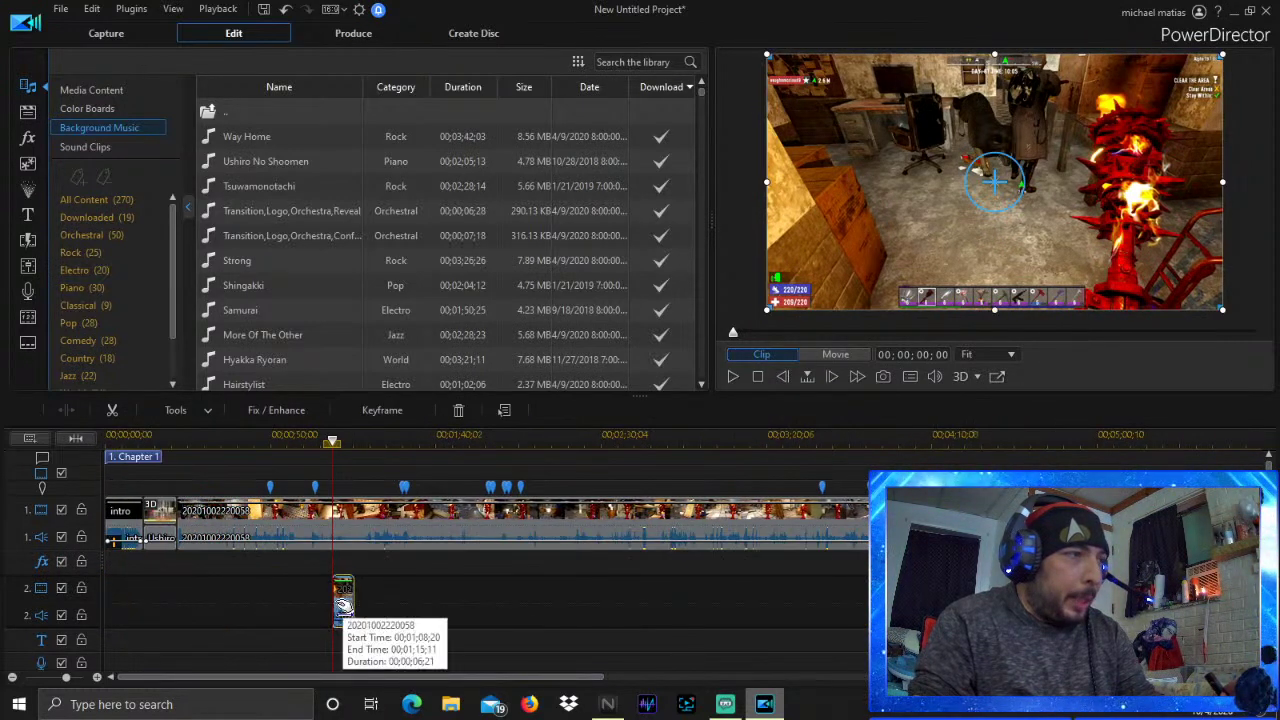
drag(343, 605, 97, 508)
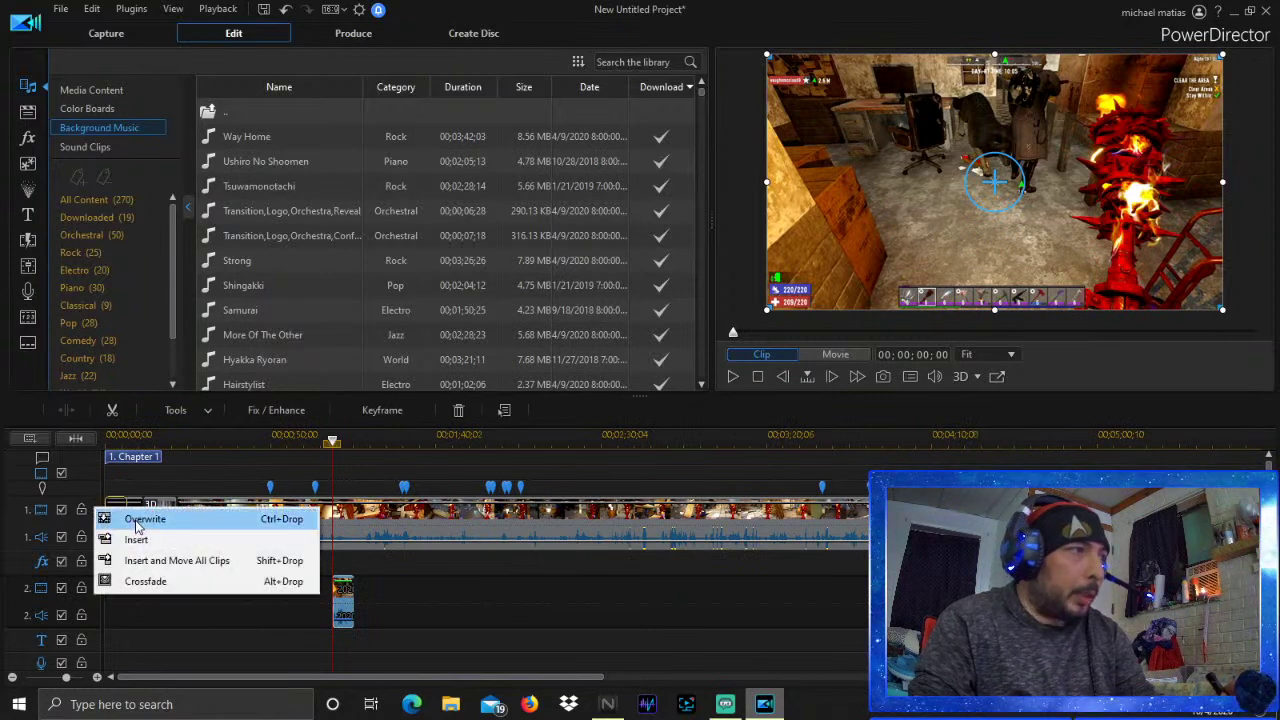
click(168, 561)
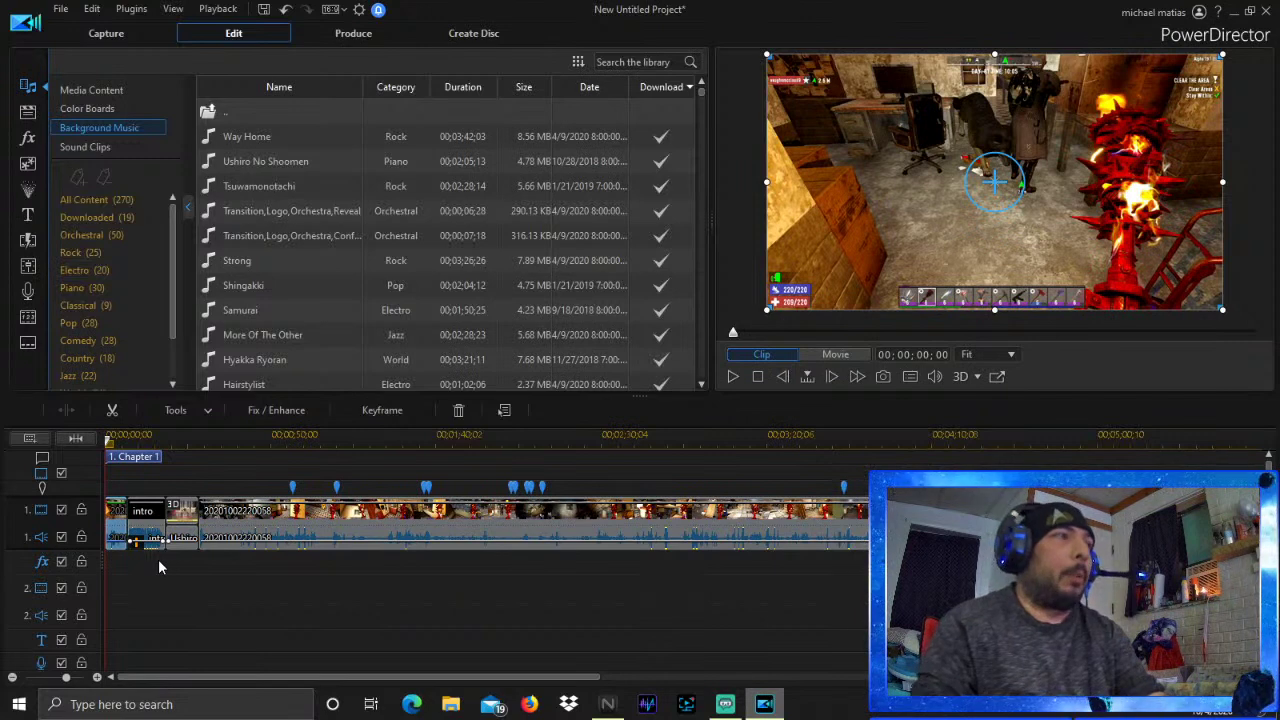
key(space)
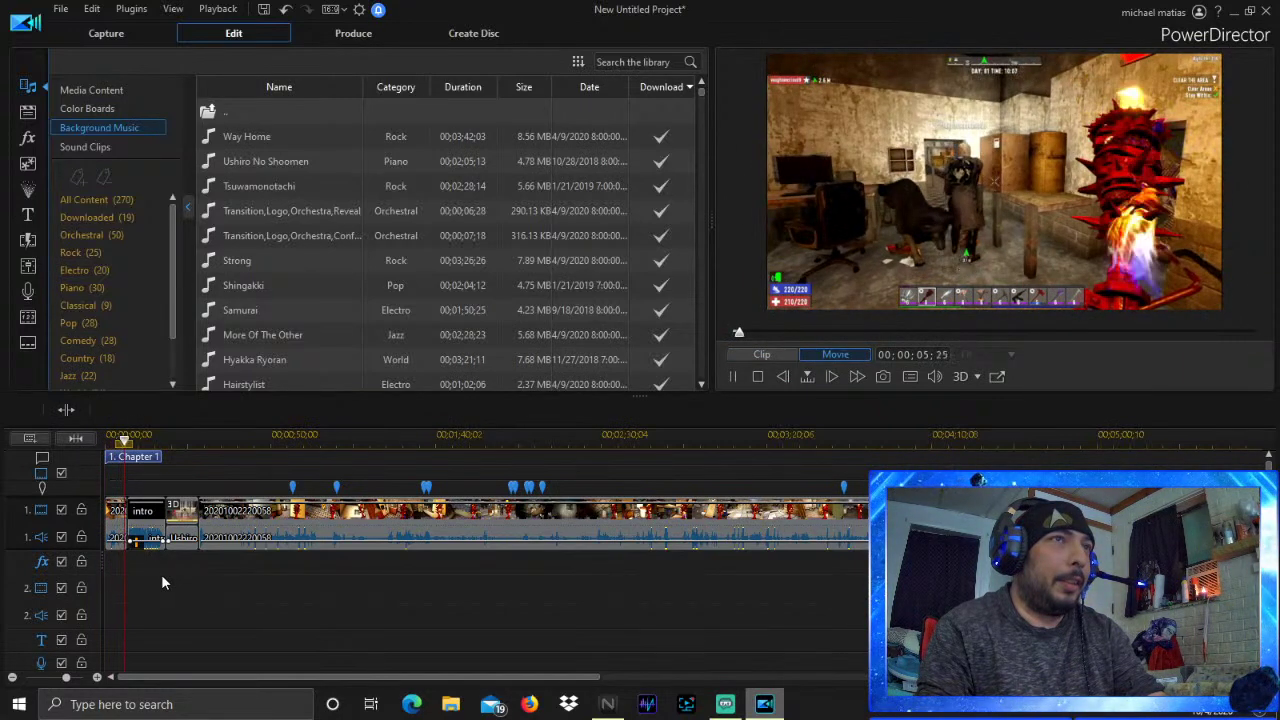
key(space)
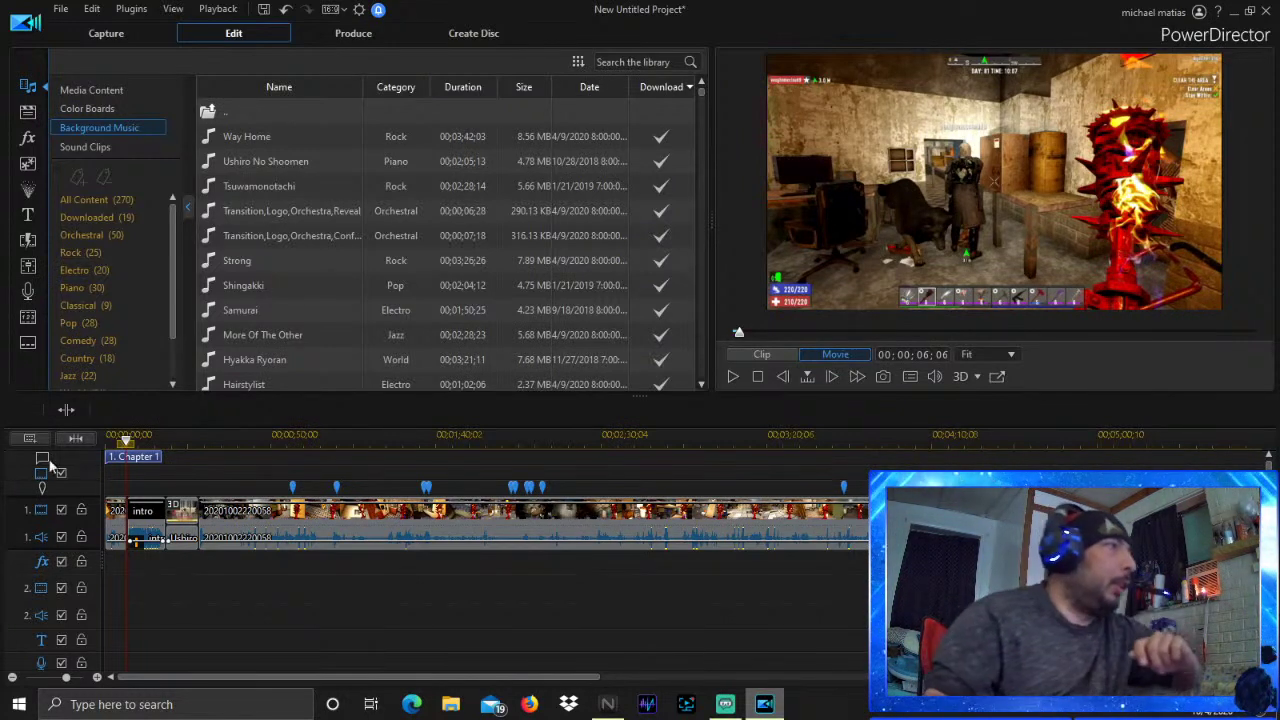
Open the transition library, show all content, and preview the Burning transition
click(30, 241)
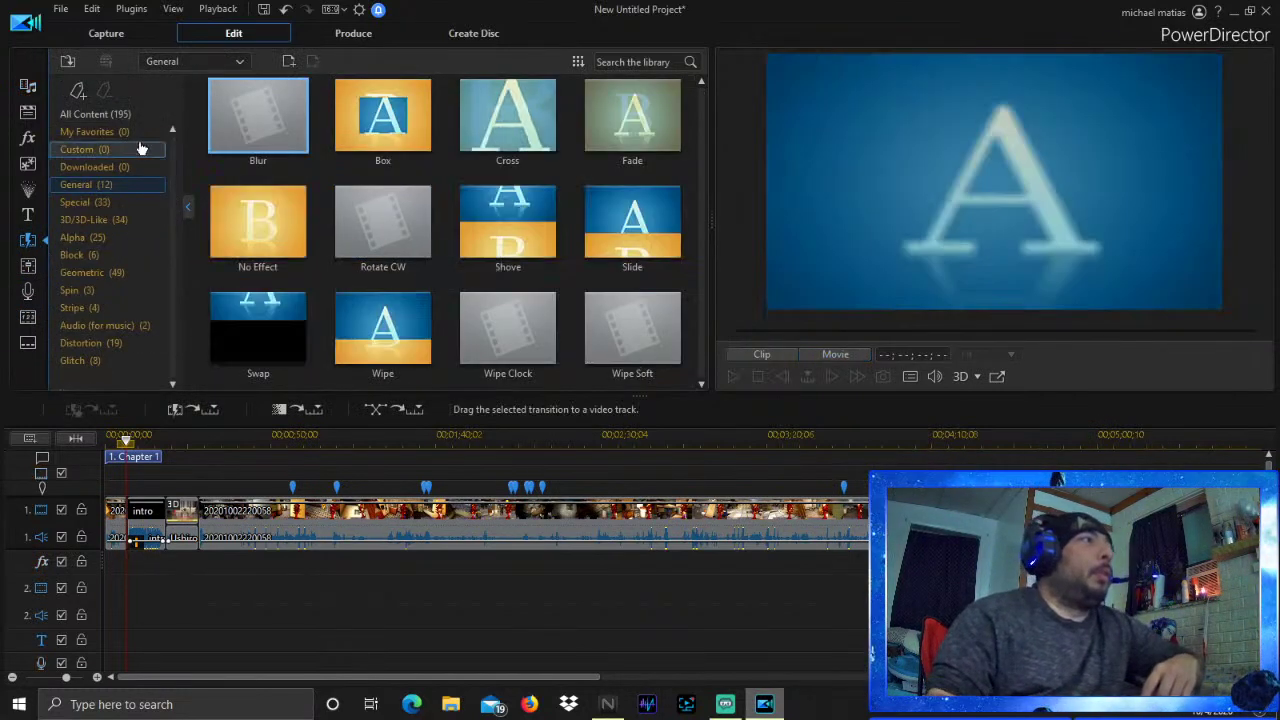
click(125, 114)
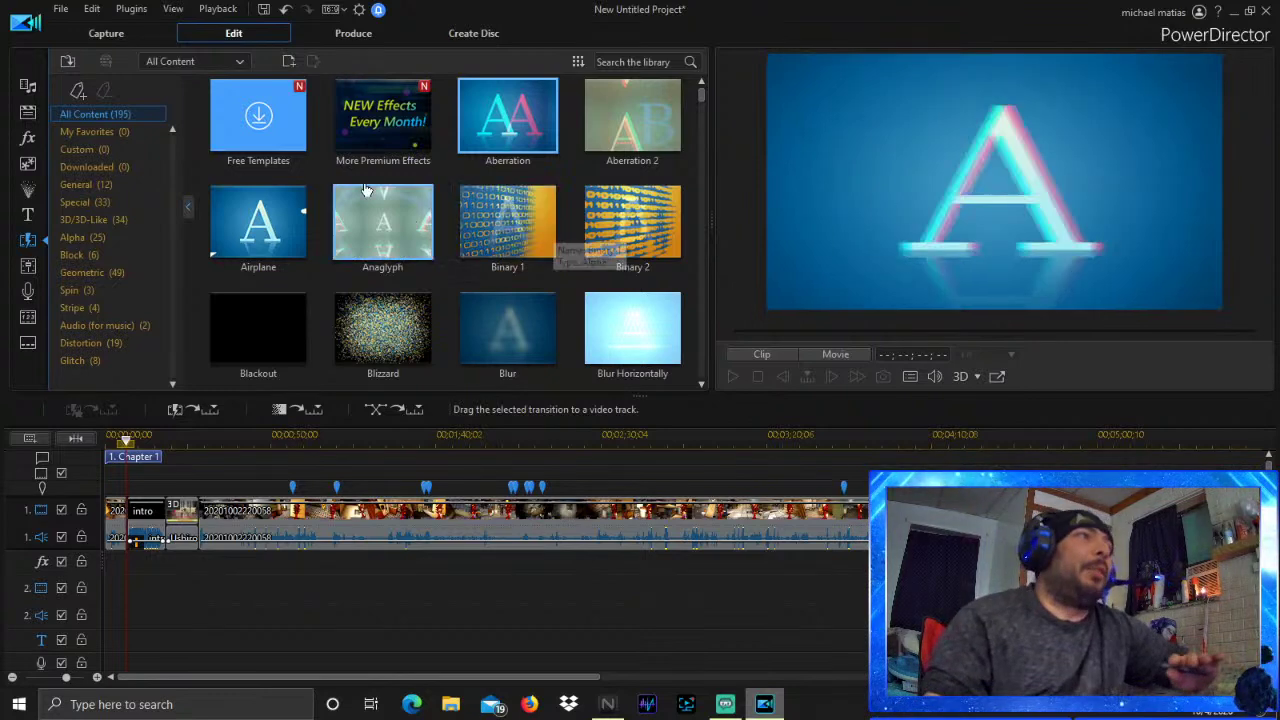
scroll(380, 200, down, 3)
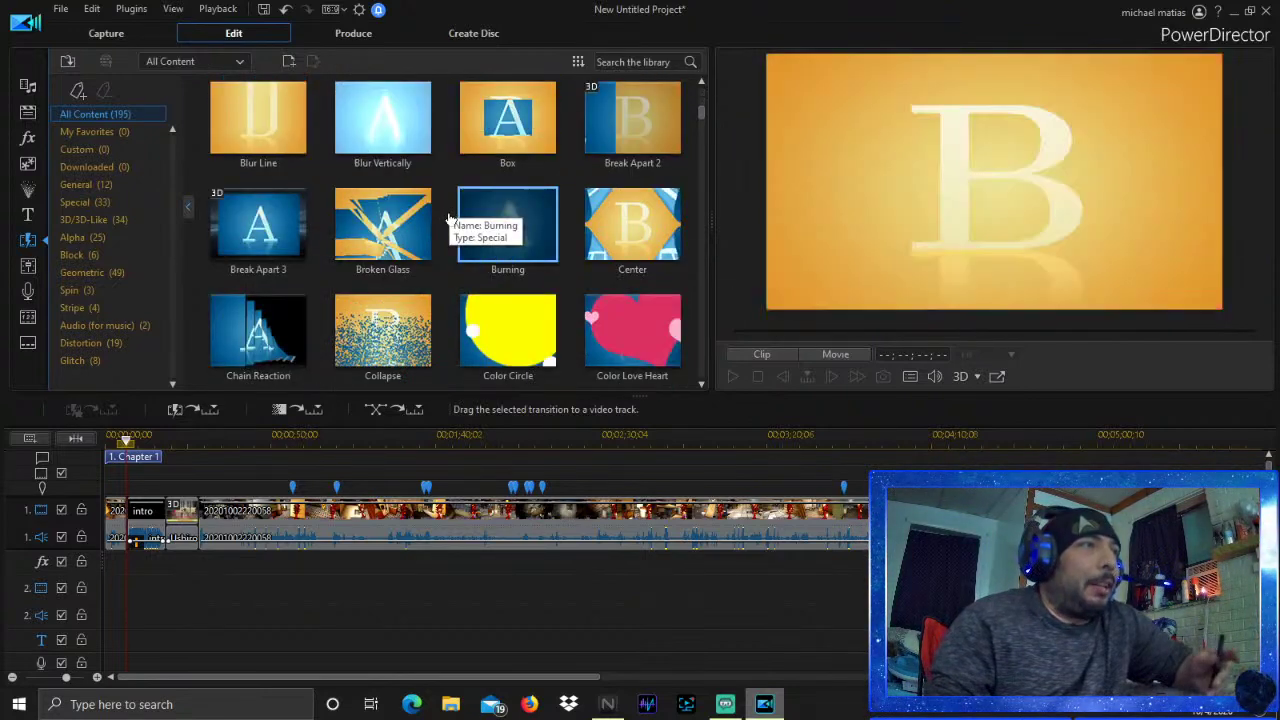
scroll(470, 240, up, 1)
scroll(502, 310, down, 1)
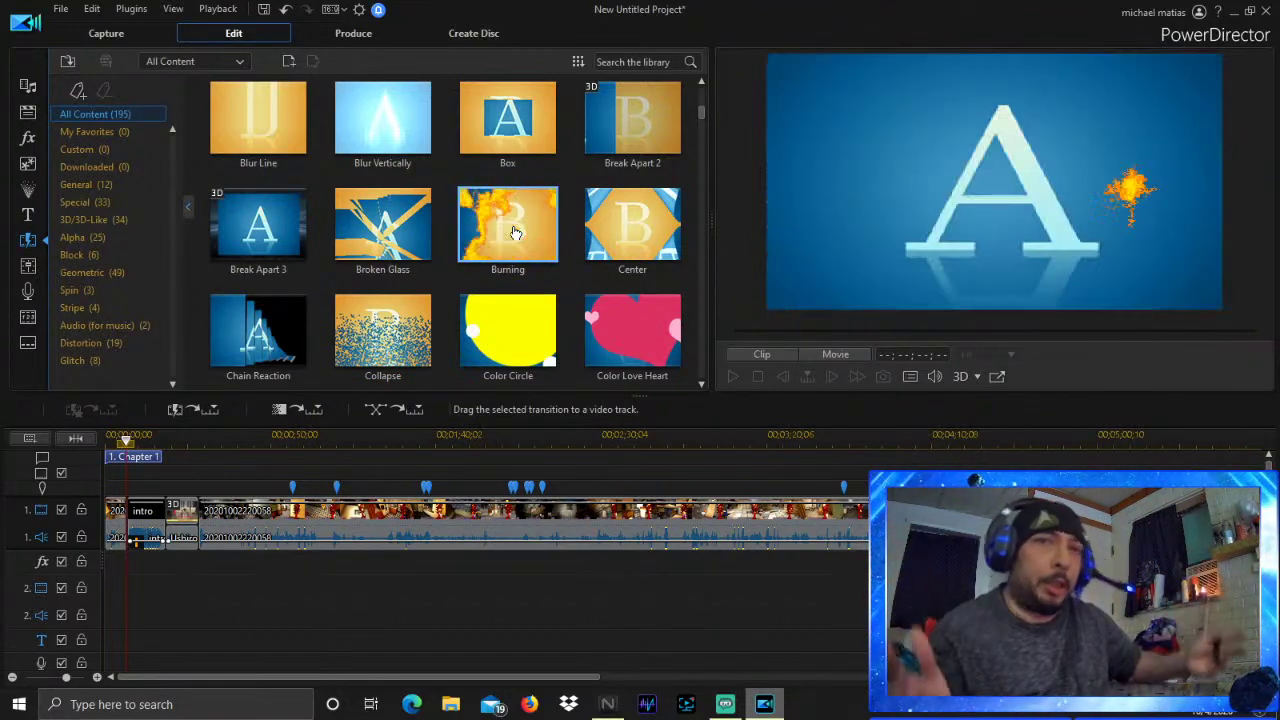
Preview the Chain Reaction transition and apply it between the opening highlight and the intro on track 1
click(278, 344)
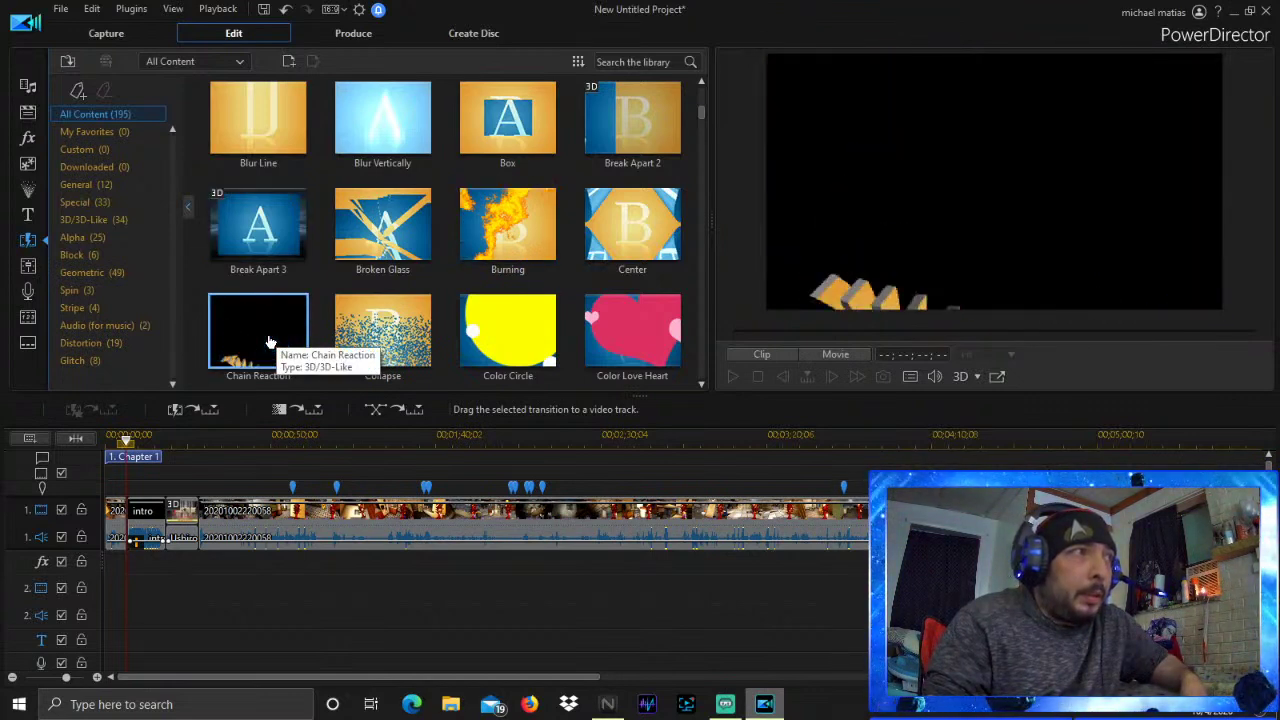
drag(269, 343, 212, 469)
mouse_move(126, 525)
mouse_down()
mouse_move(129, 548)
mouse_move(122, 515)
mouse_move(127, 524)
mouse_up()
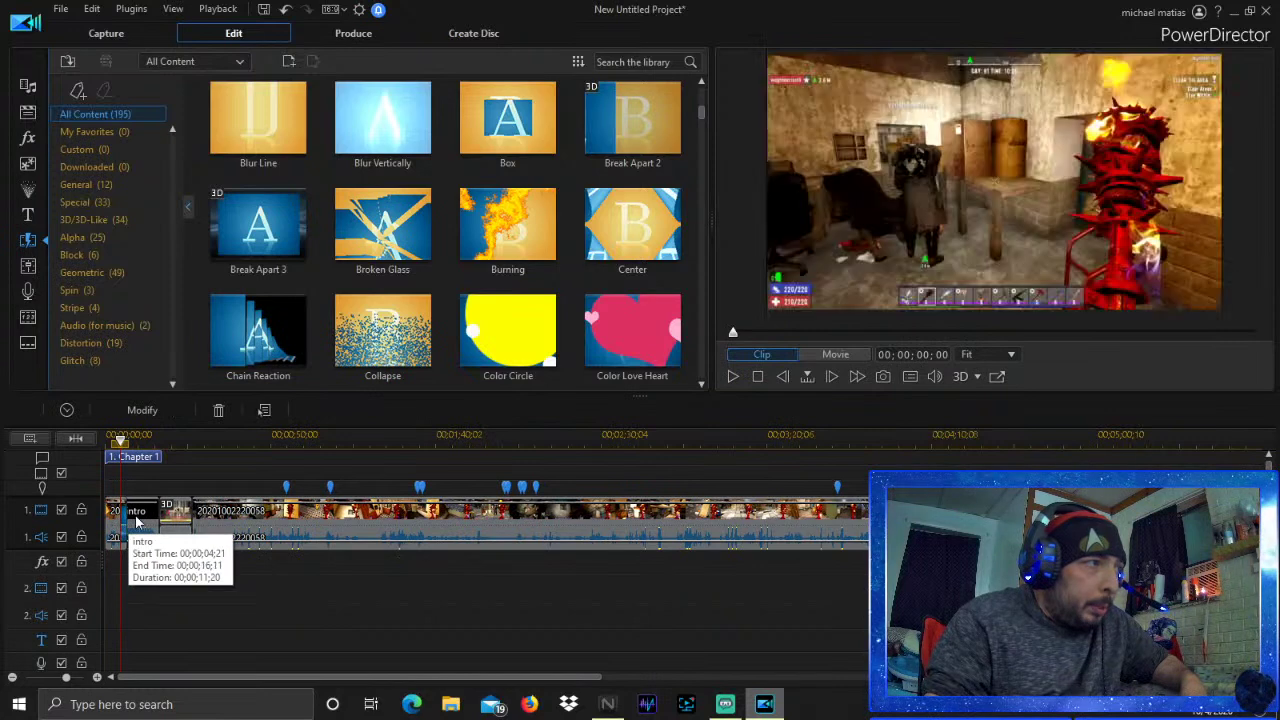
Play the movie from the start through the new transition into the intro
click(107, 440)
drag(104, 441, 99, 443)
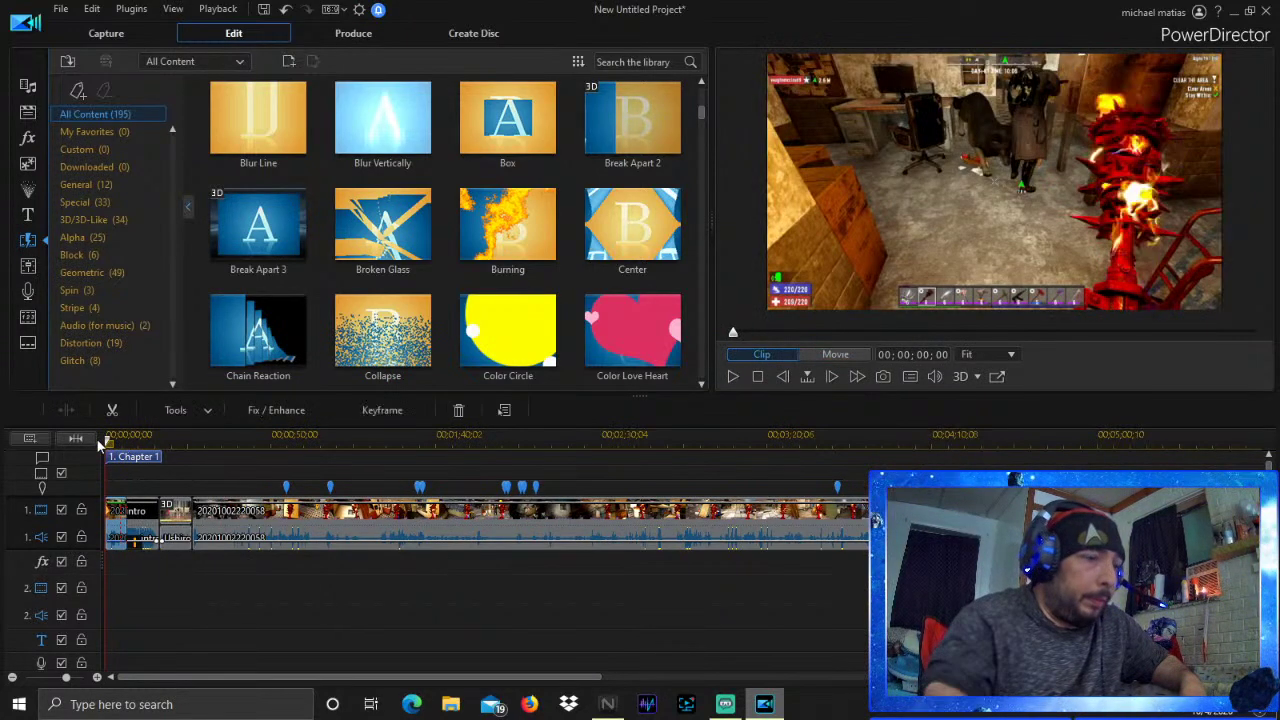
click(97, 440)
key(space)
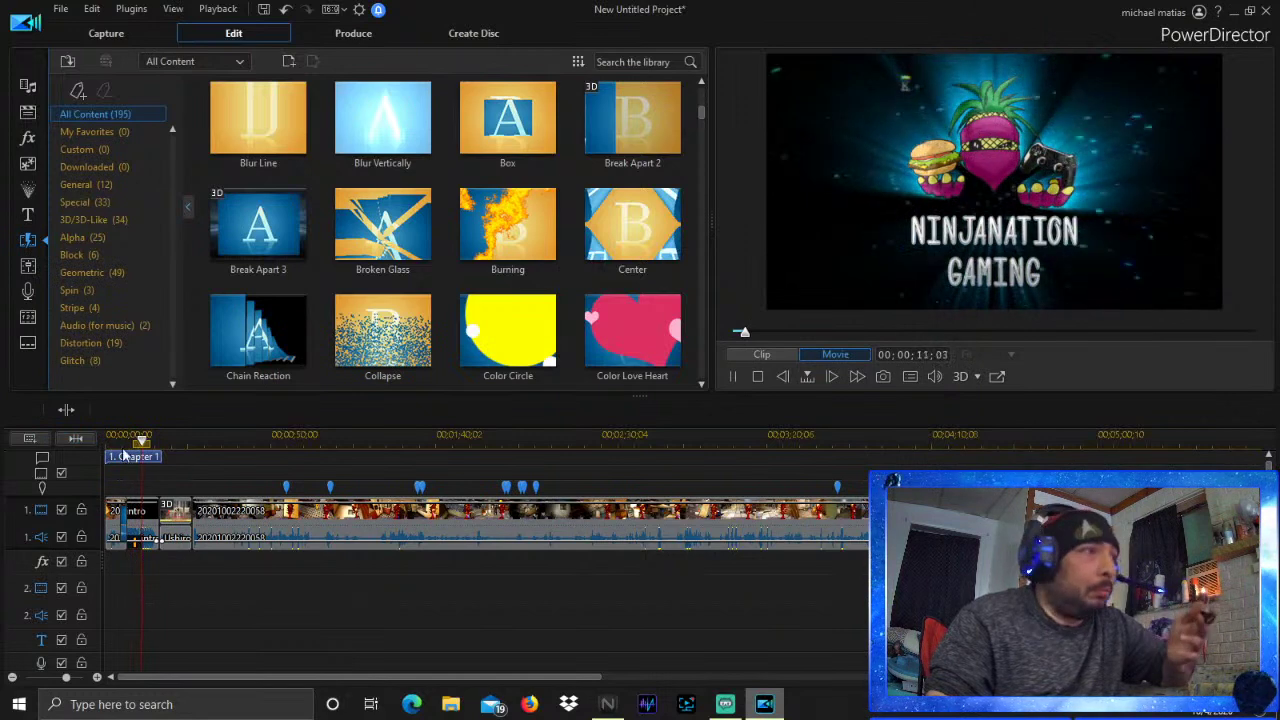
click(733, 377)
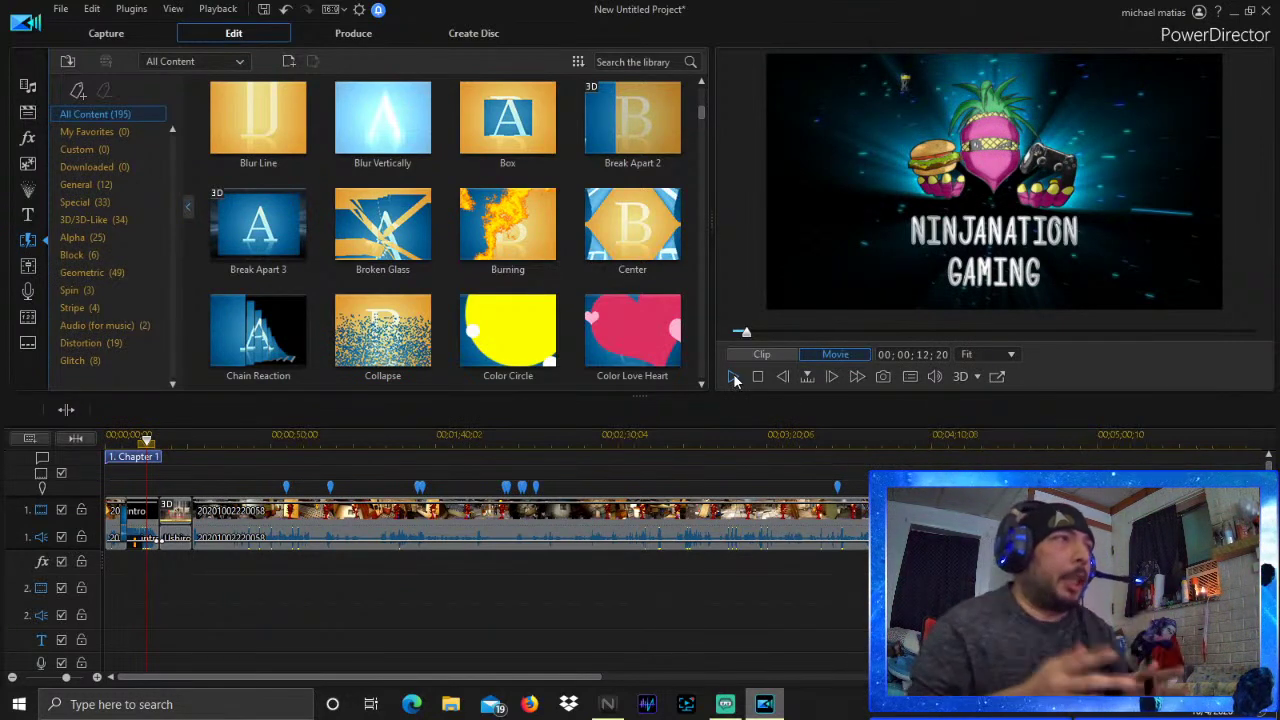
Browse further through the available transitions in the library
scroll(505, 265, down, 10)
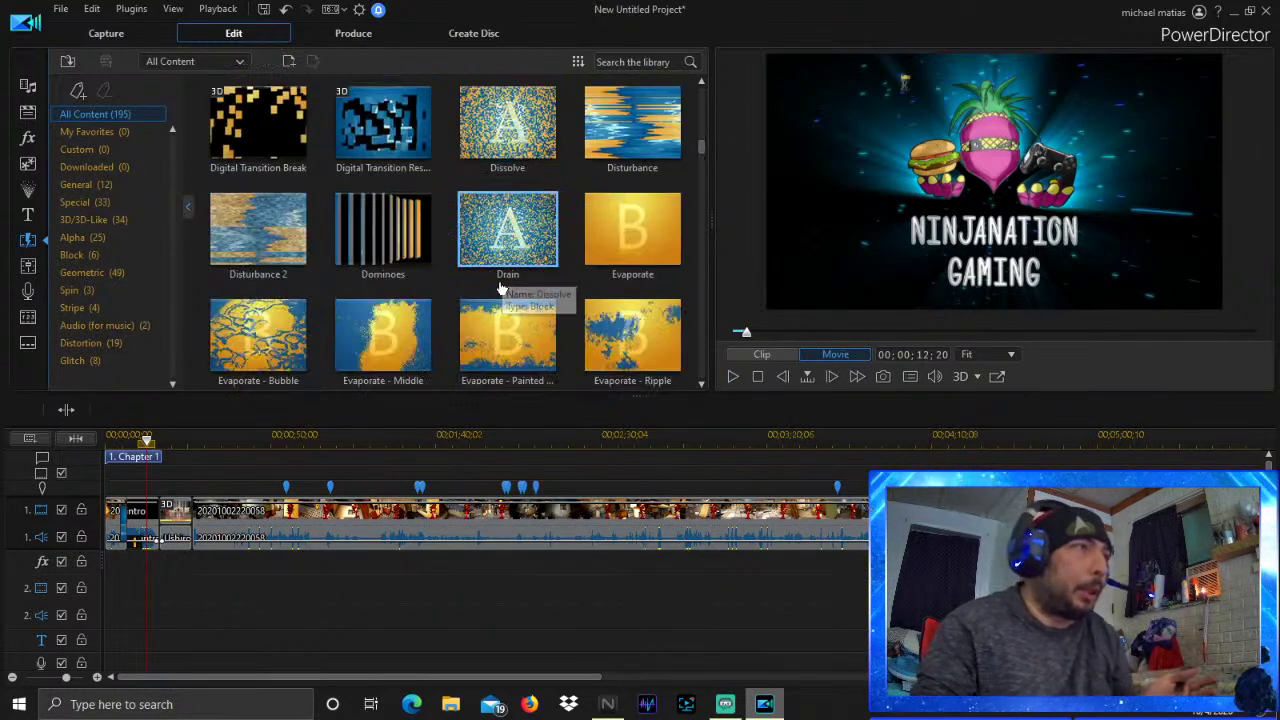
scroll(466, 301, down, 10)
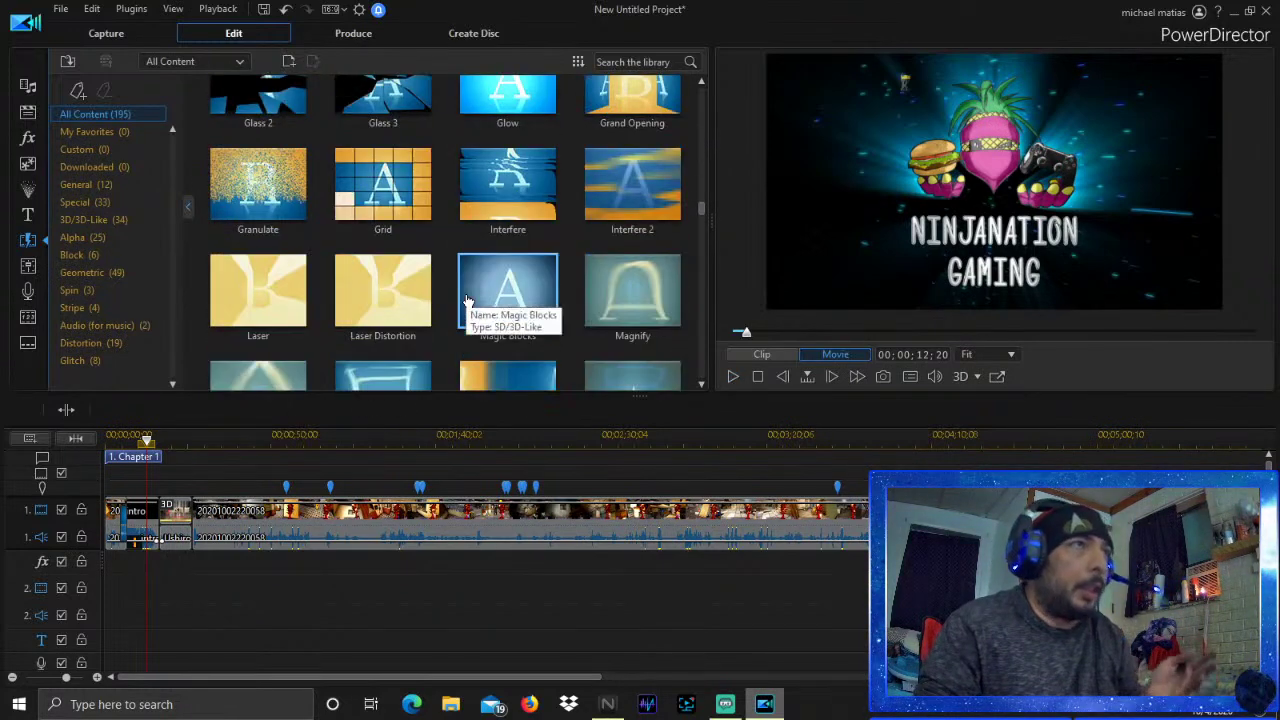
scroll(457, 297, down, 10)
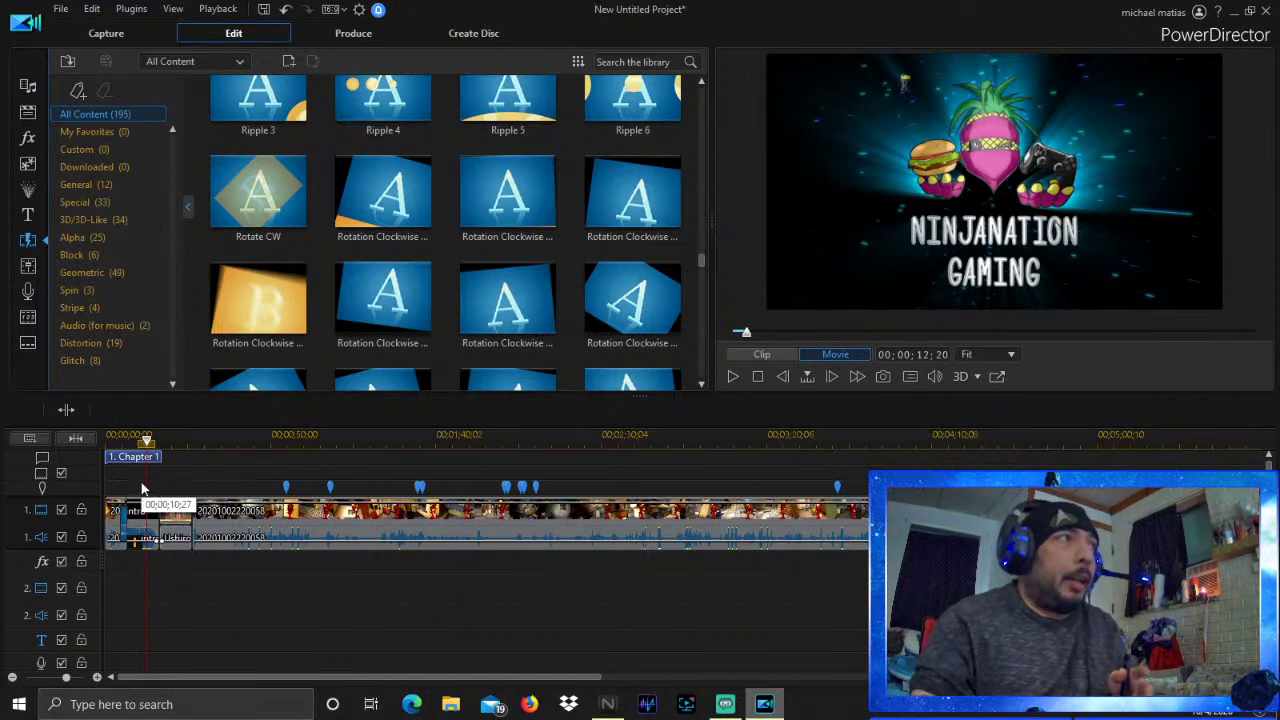
Show the project's media content and look through it to the 20201002220058.mp4 gameplay clip
click(30, 89)
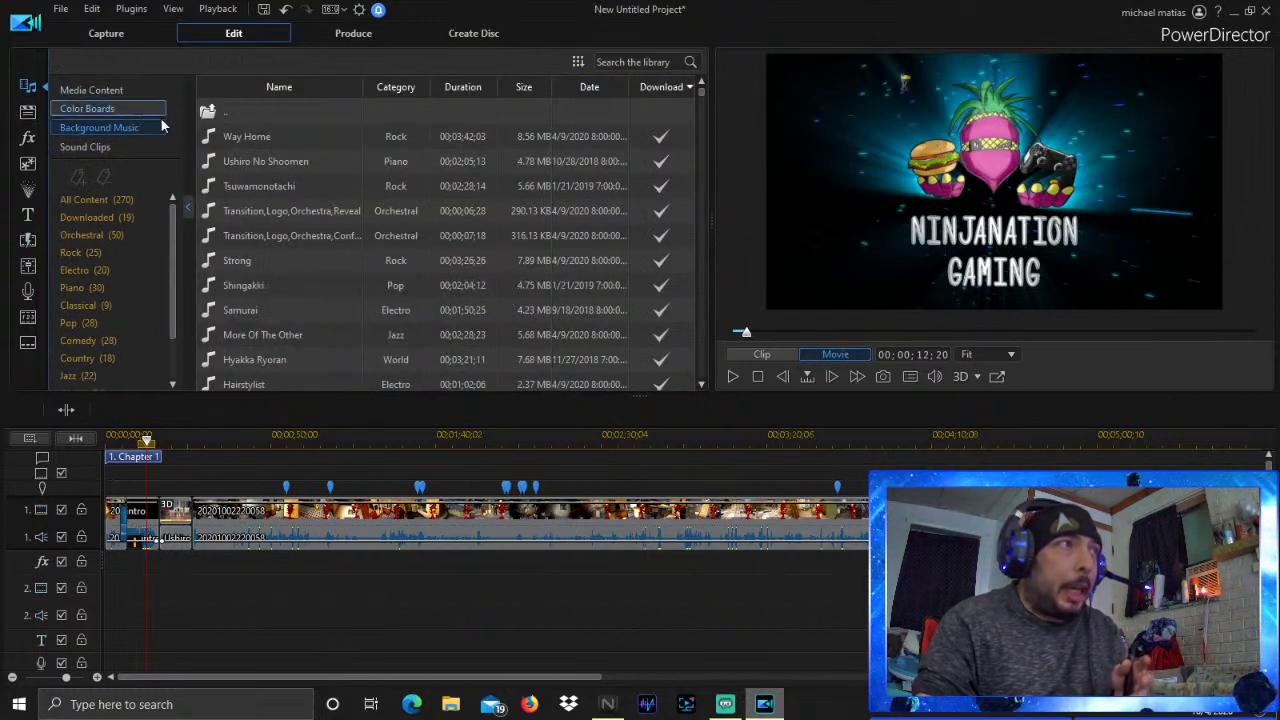
click(119, 92)
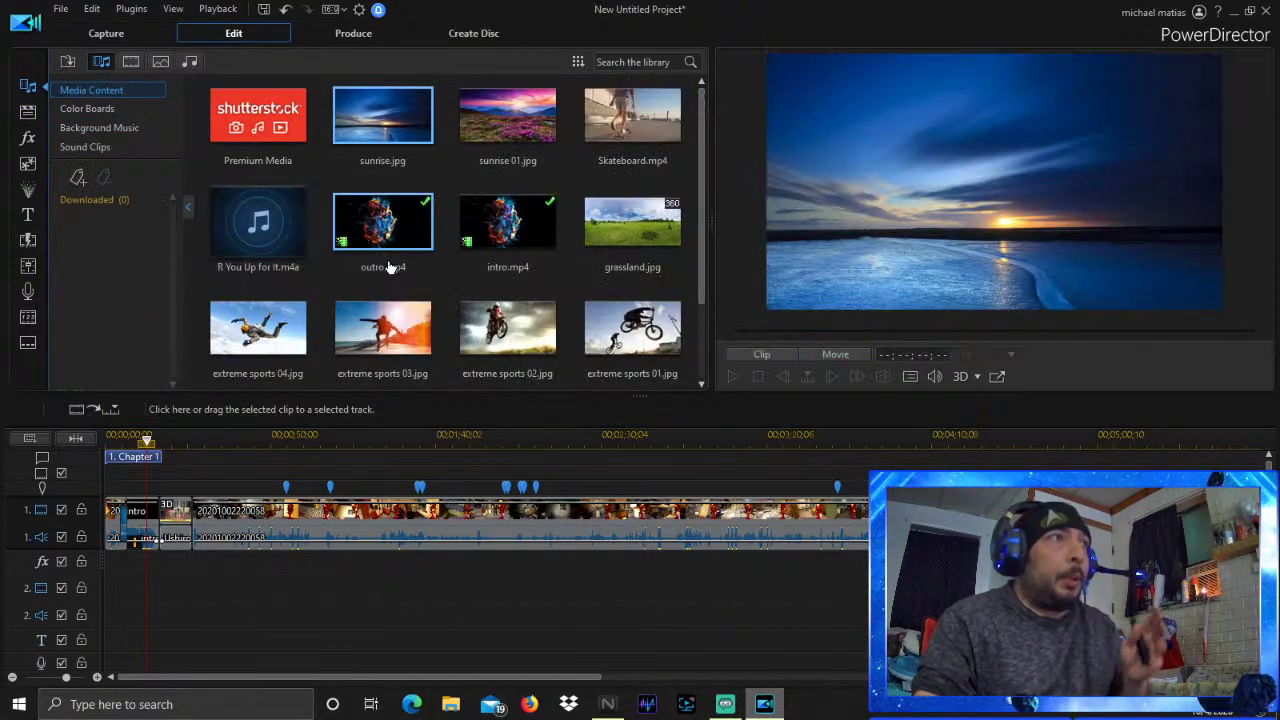
scroll(455, 267, down, 1)
click(522, 334)
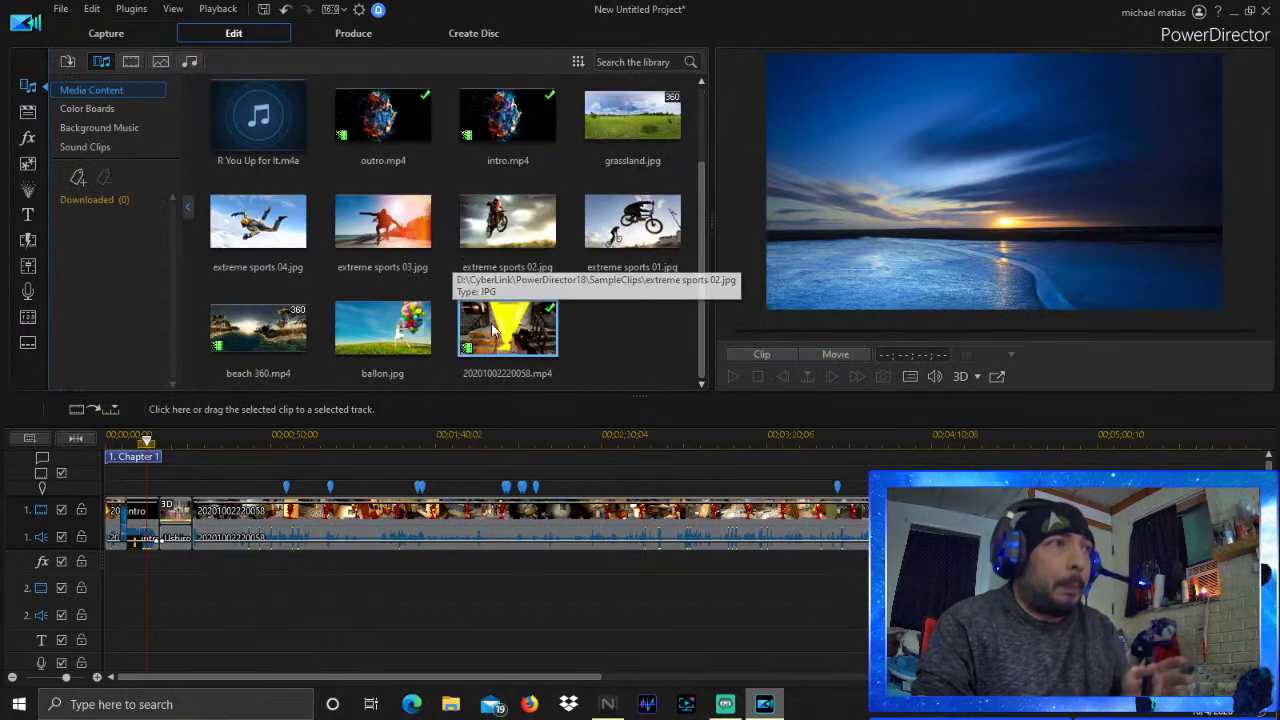
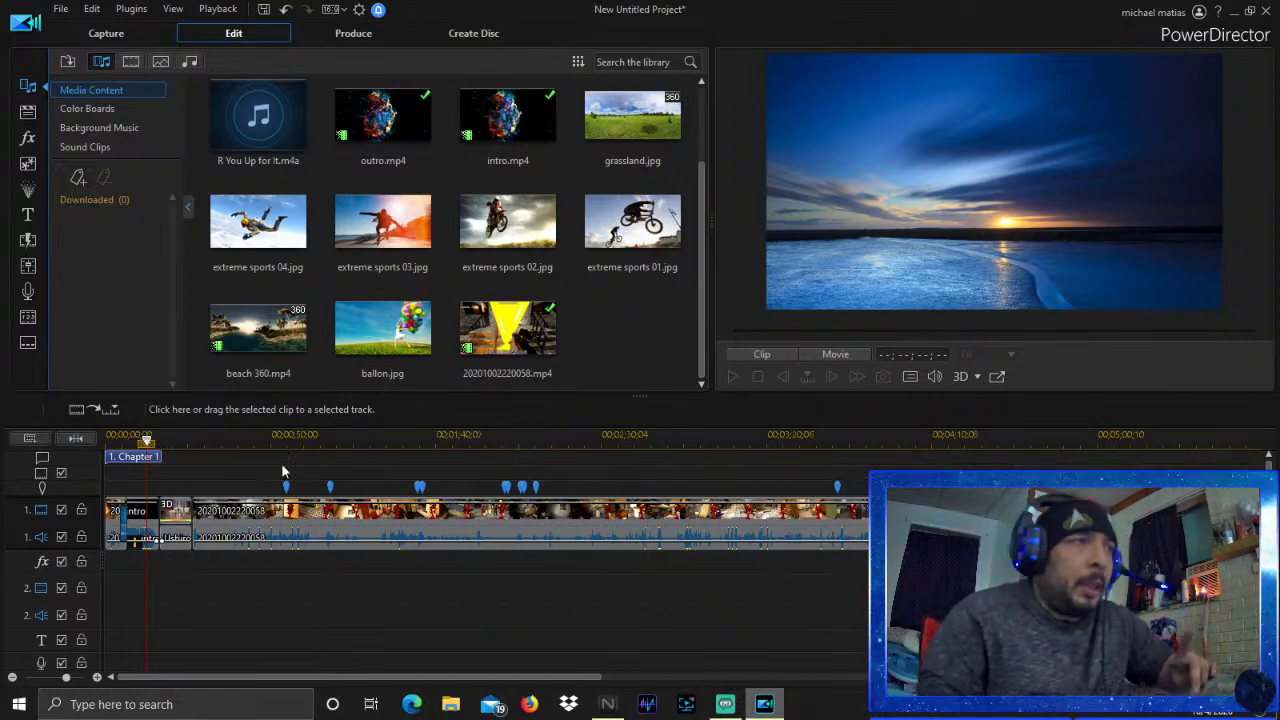
click(440, 436)
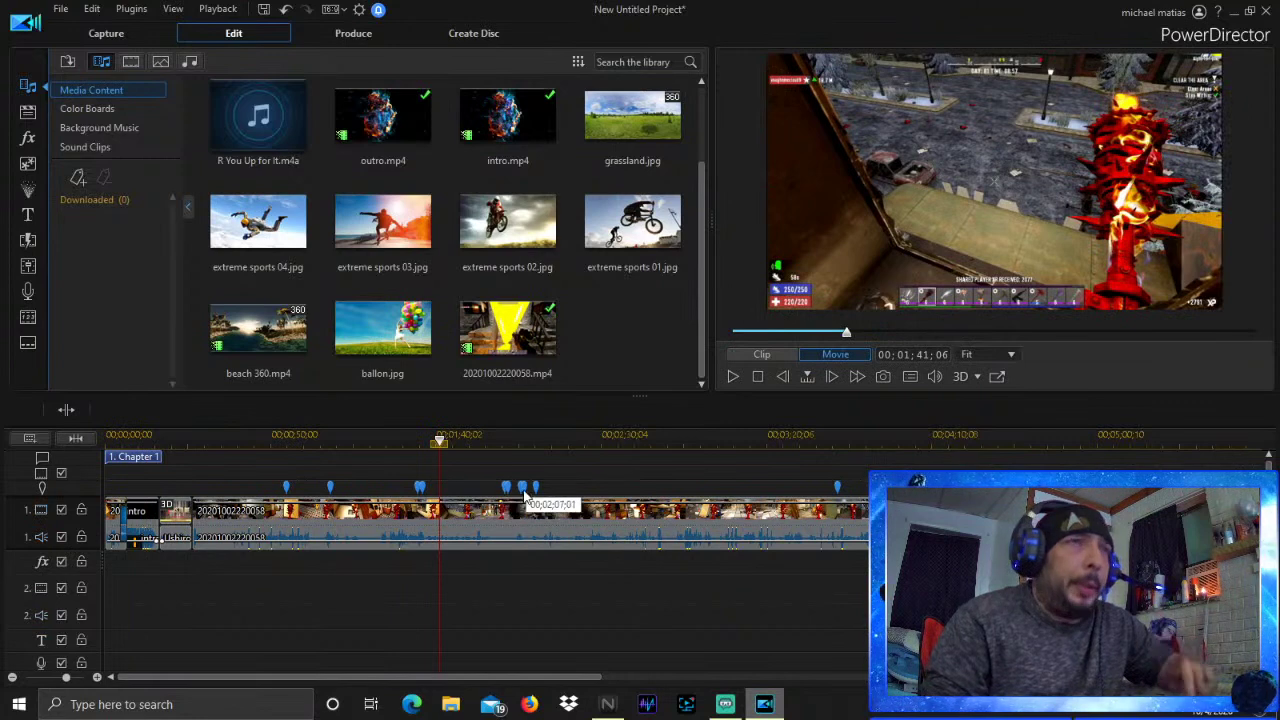
click(687, 438)
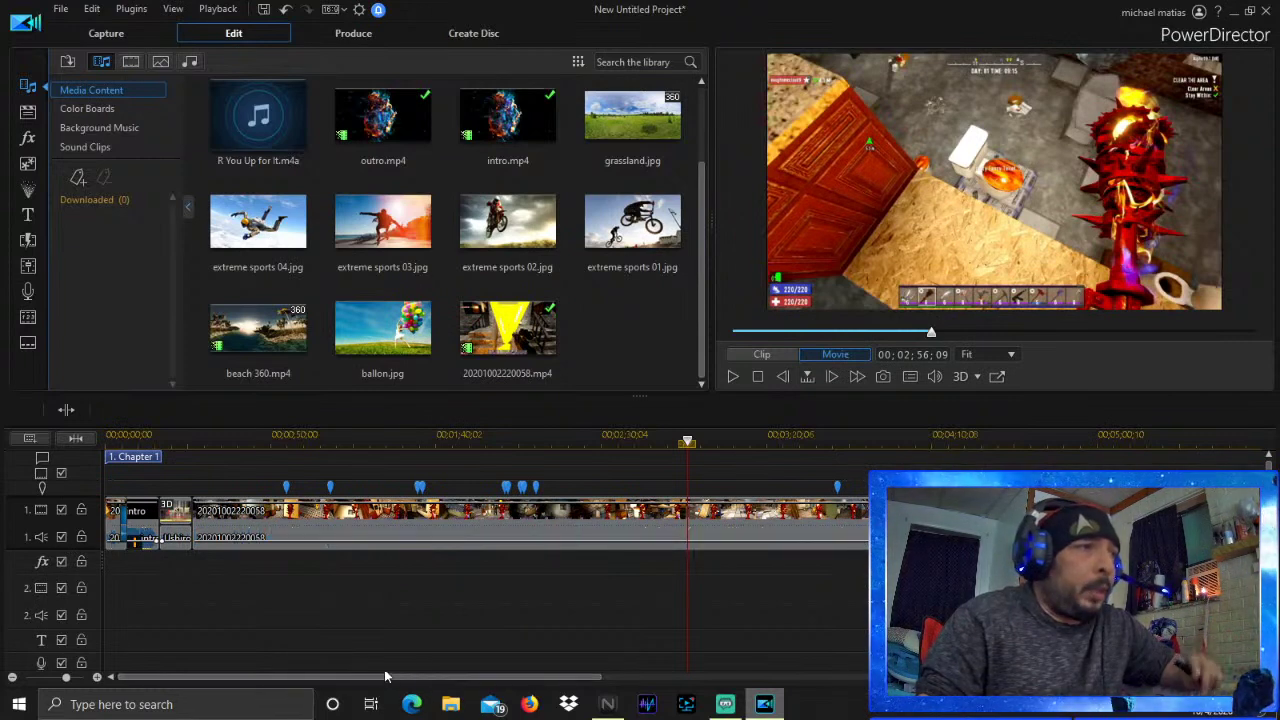
click(174, 441)
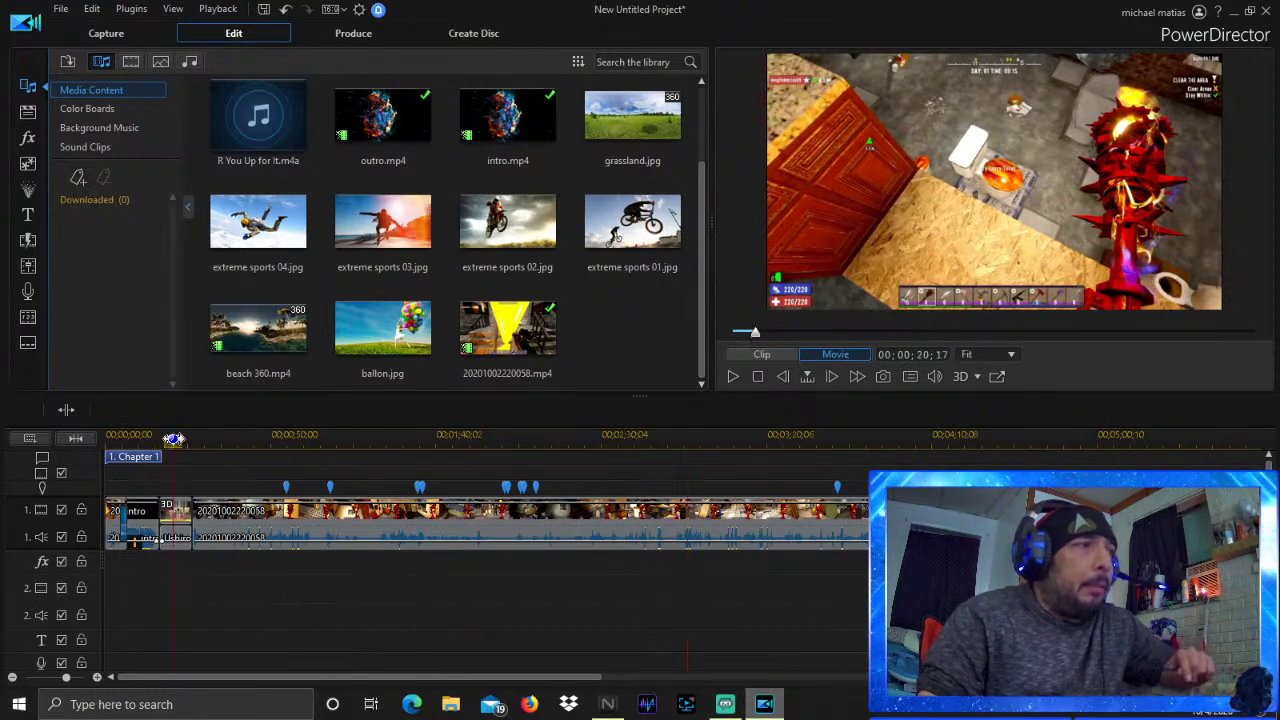
click(115, 439)
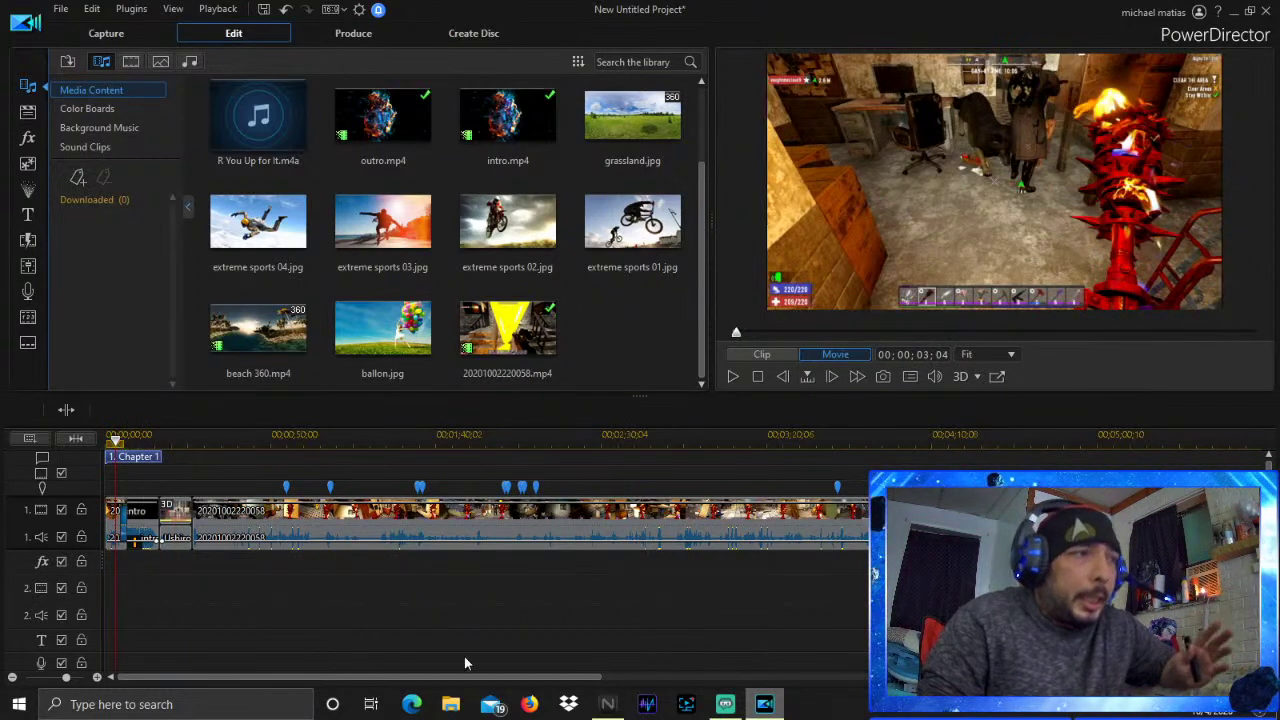
Play the gameplay footage from about 00;03;24 to about 00;03;57 to look for a section to cut
mouse_move(490, 676)
mouse_down()
mouse_move(692, 652)
mouse_move(703, 668)
mouse_move(555, 668)
mouse_up()
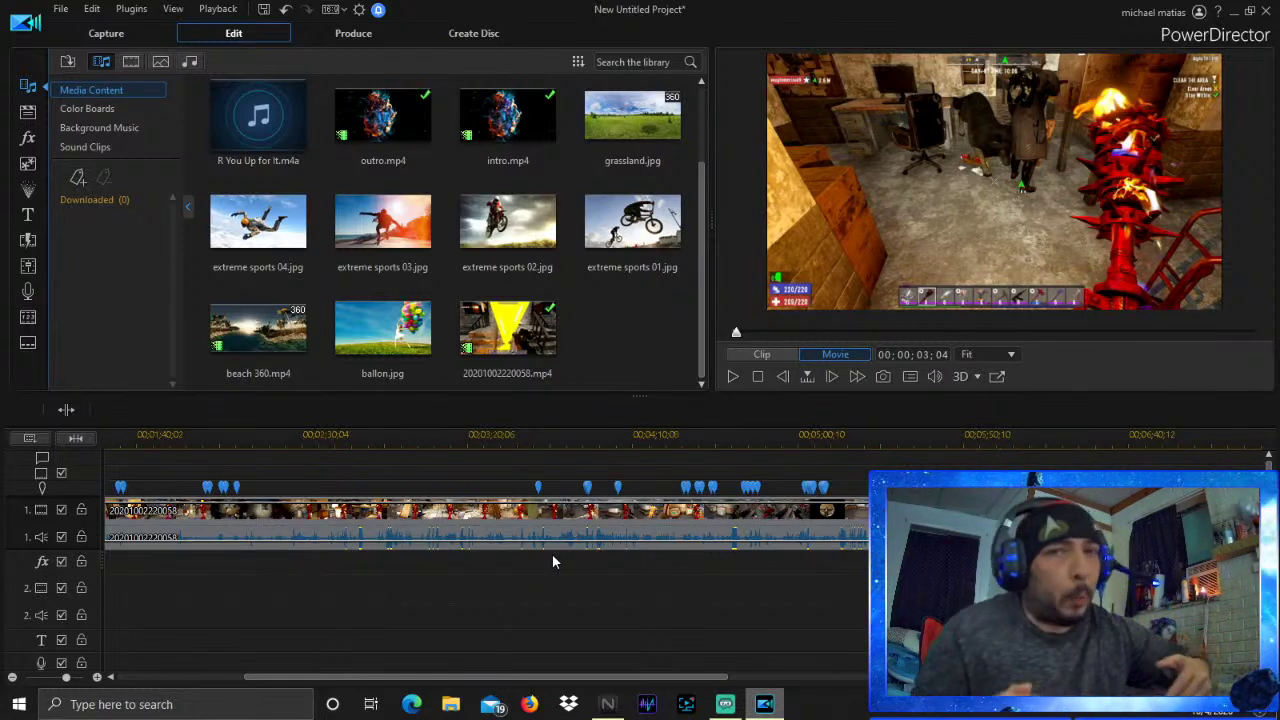
click(485, 445)
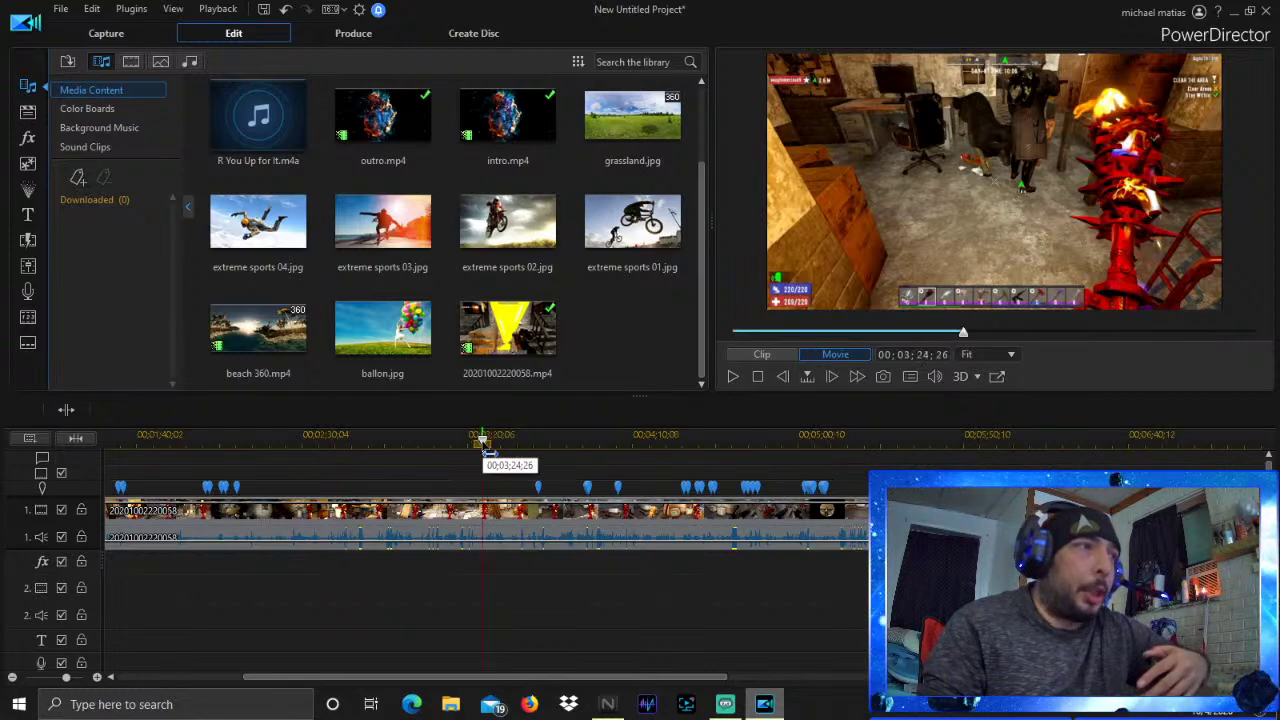
key(space)
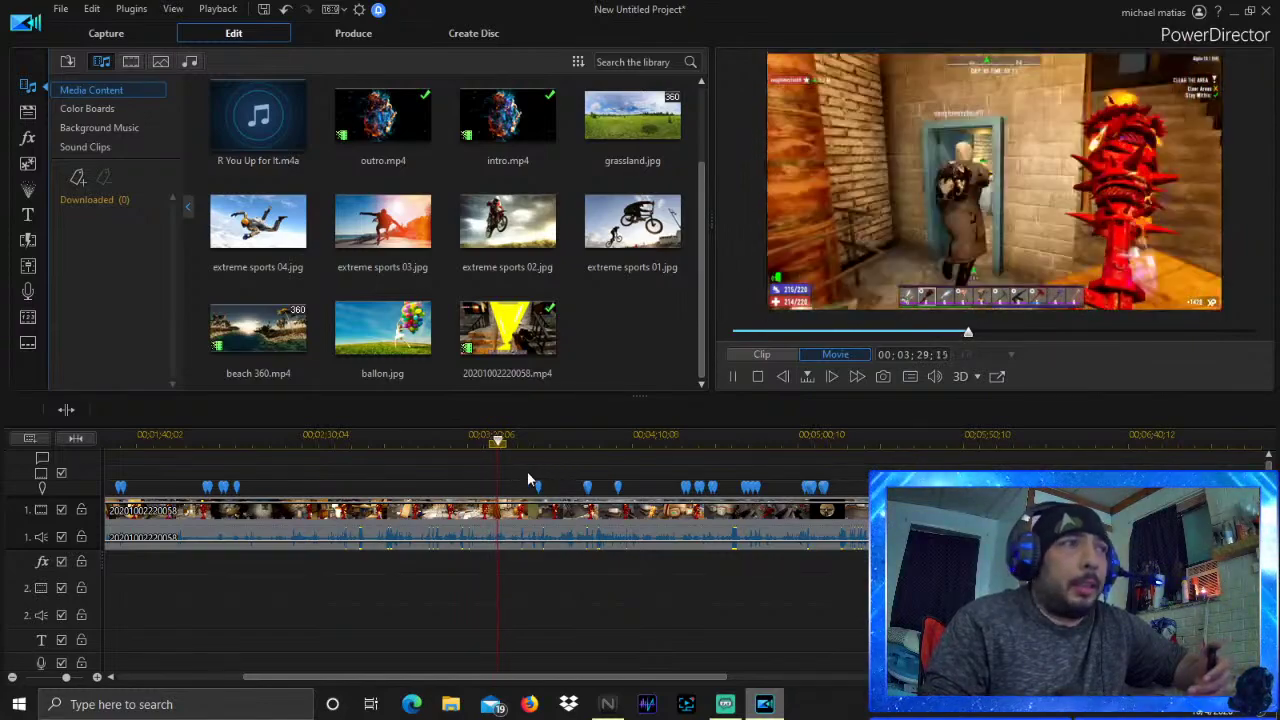
click(482, 438)
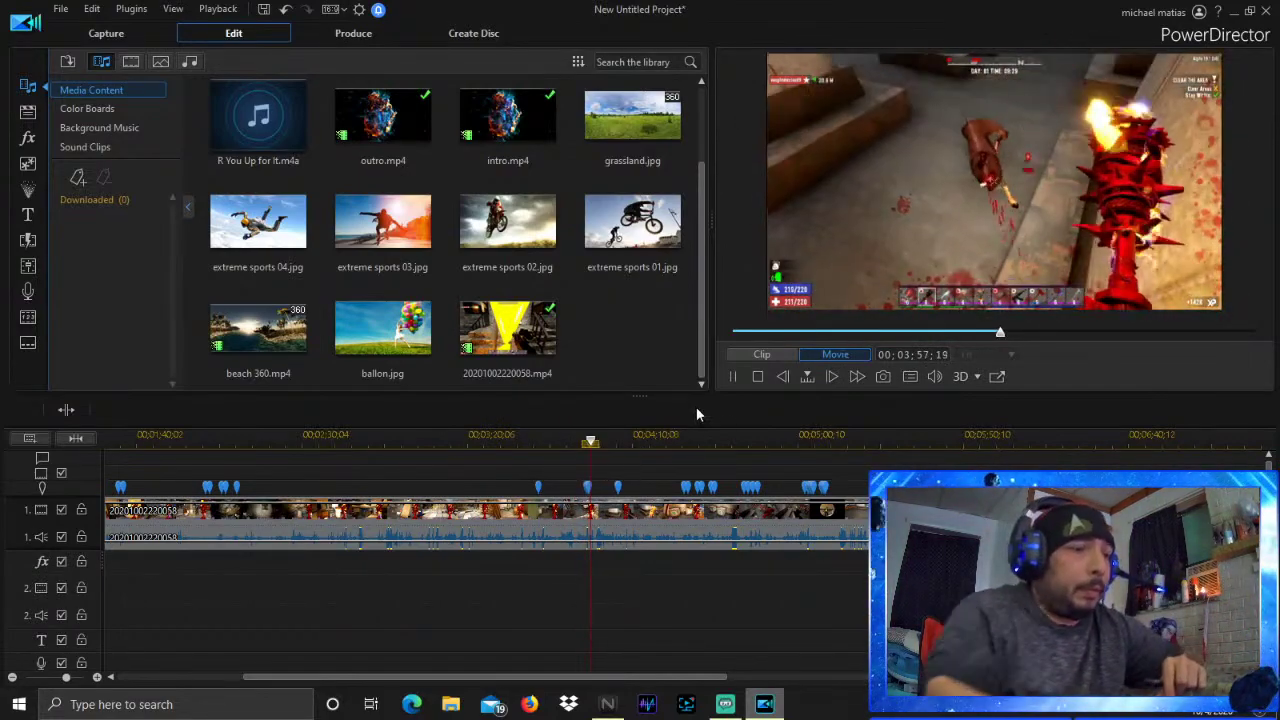
key(space)
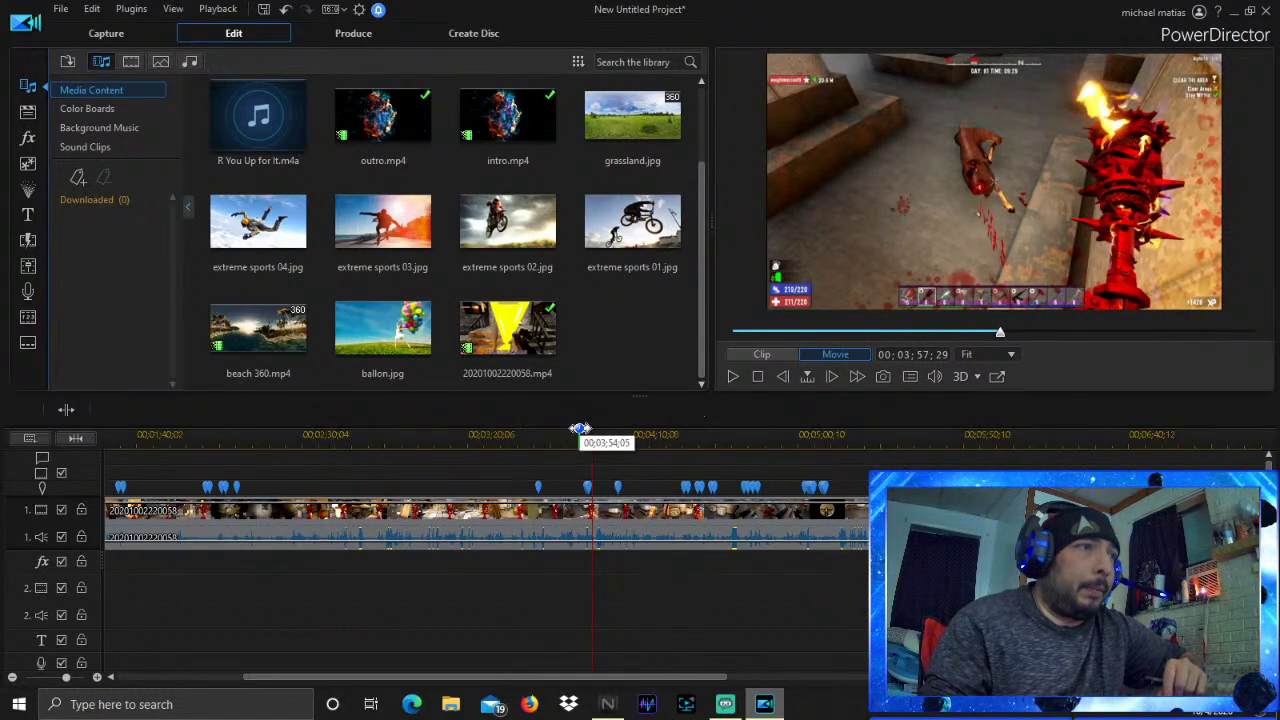
Replay the gameplay from about 00;03;25 and split the clip at about 00;03;31, where the unwanted section begins
click(583, 431)
drag(583, 431, 485, 432)
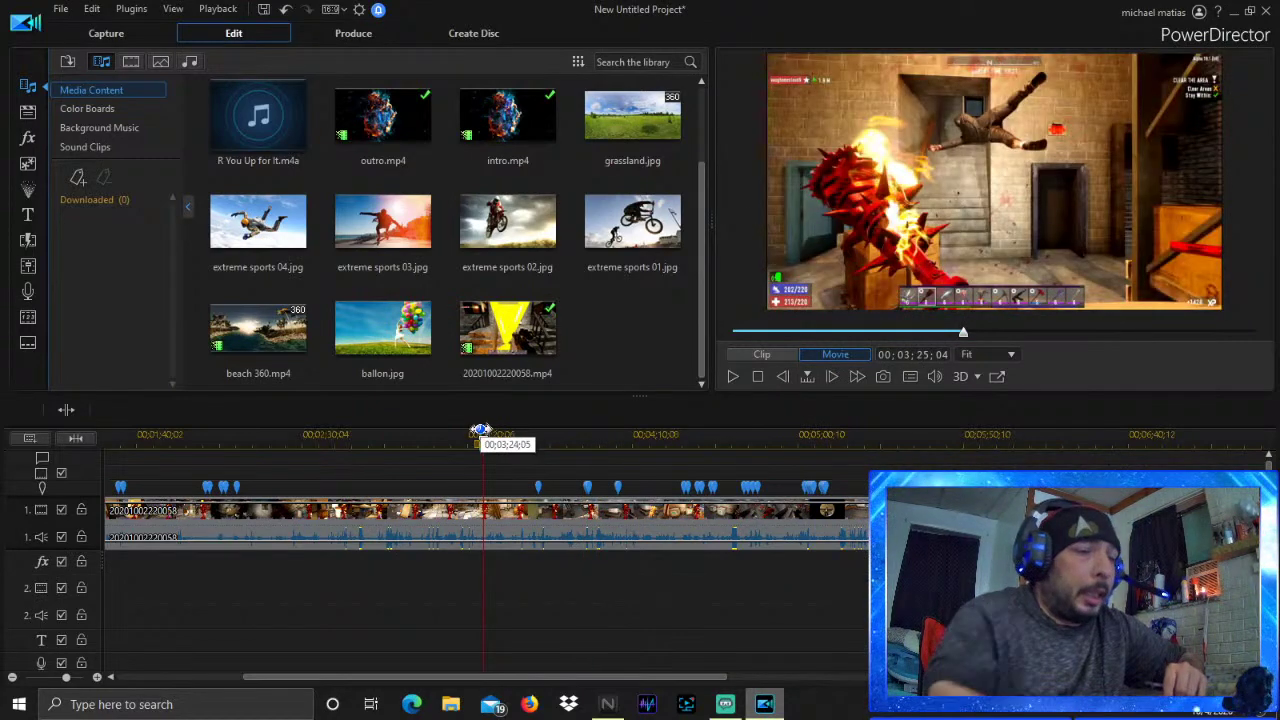
key(space)
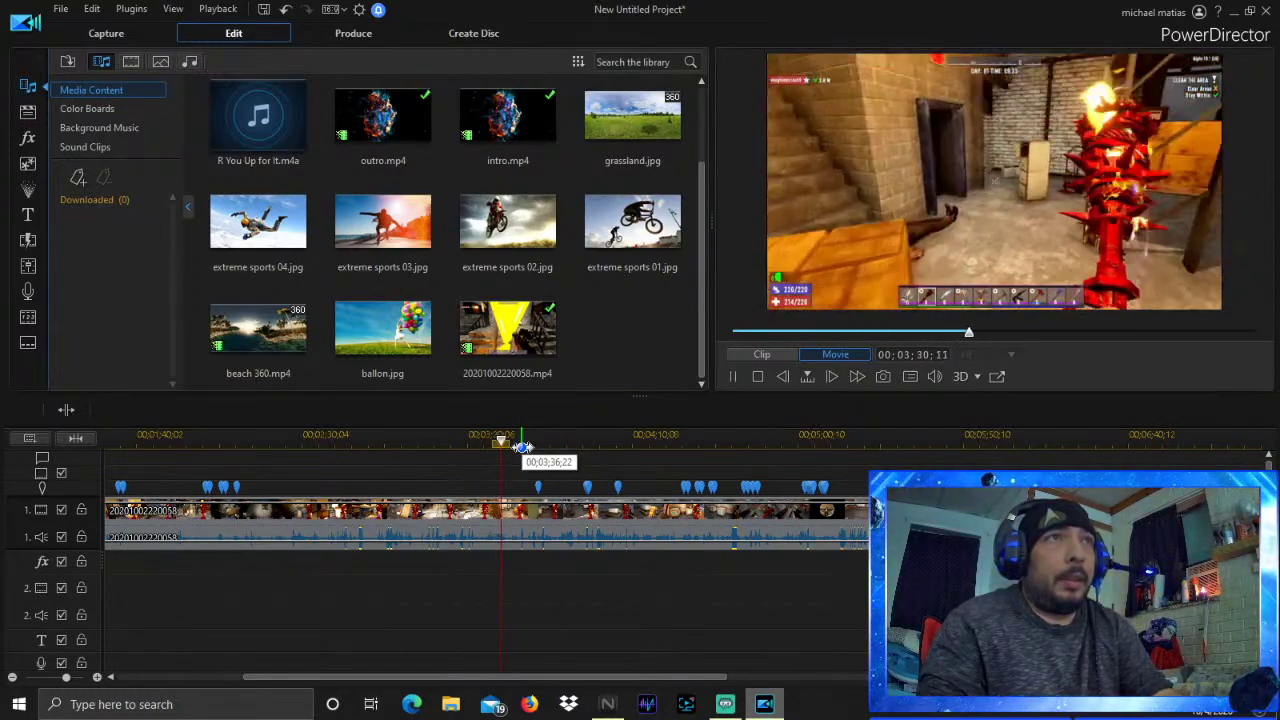
key(space)
right_click(531, 512)
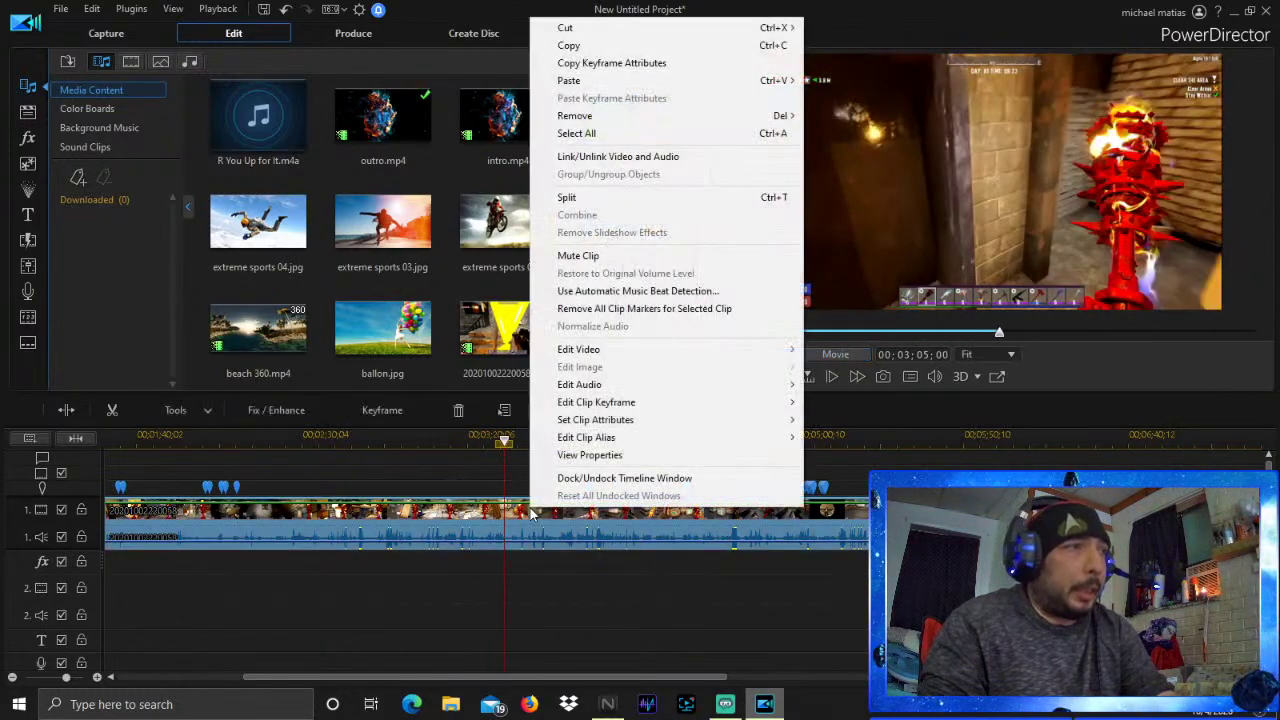
click(600, 198)
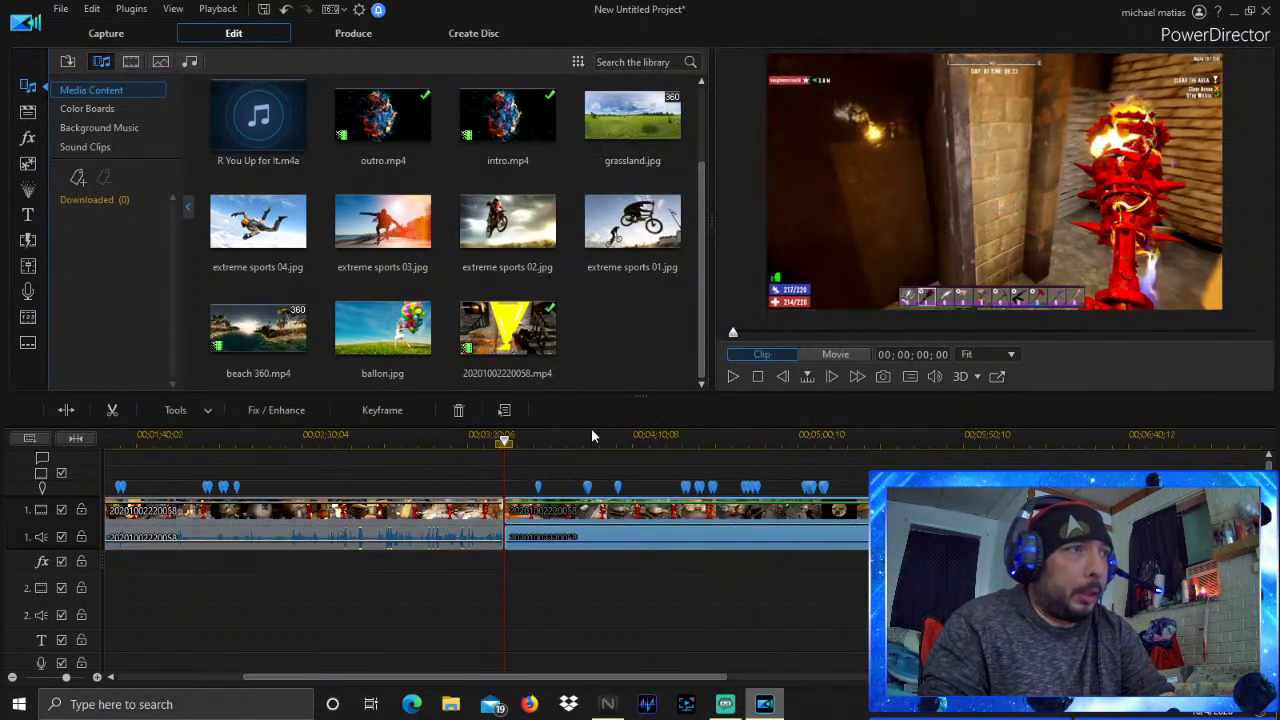
Find the end of the unwanted section in the gameplay clip and split it at 00;03;53;15
click(568, 442)
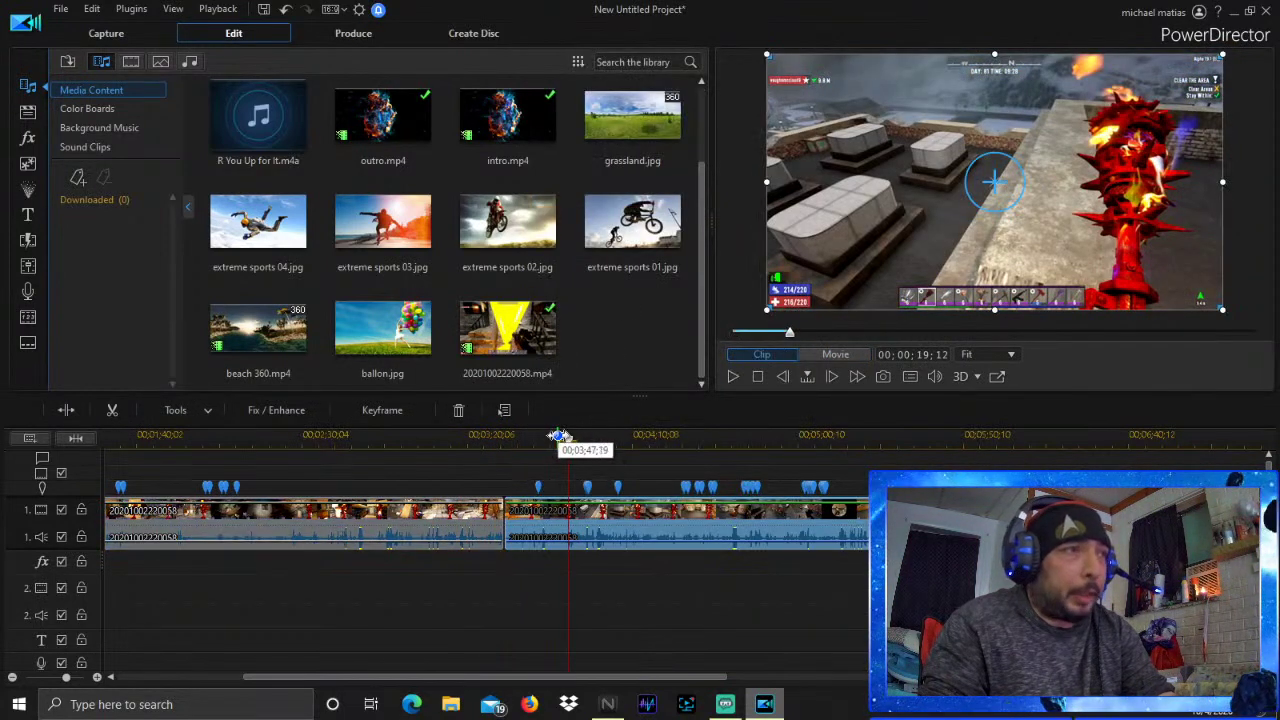
click(583, 438)
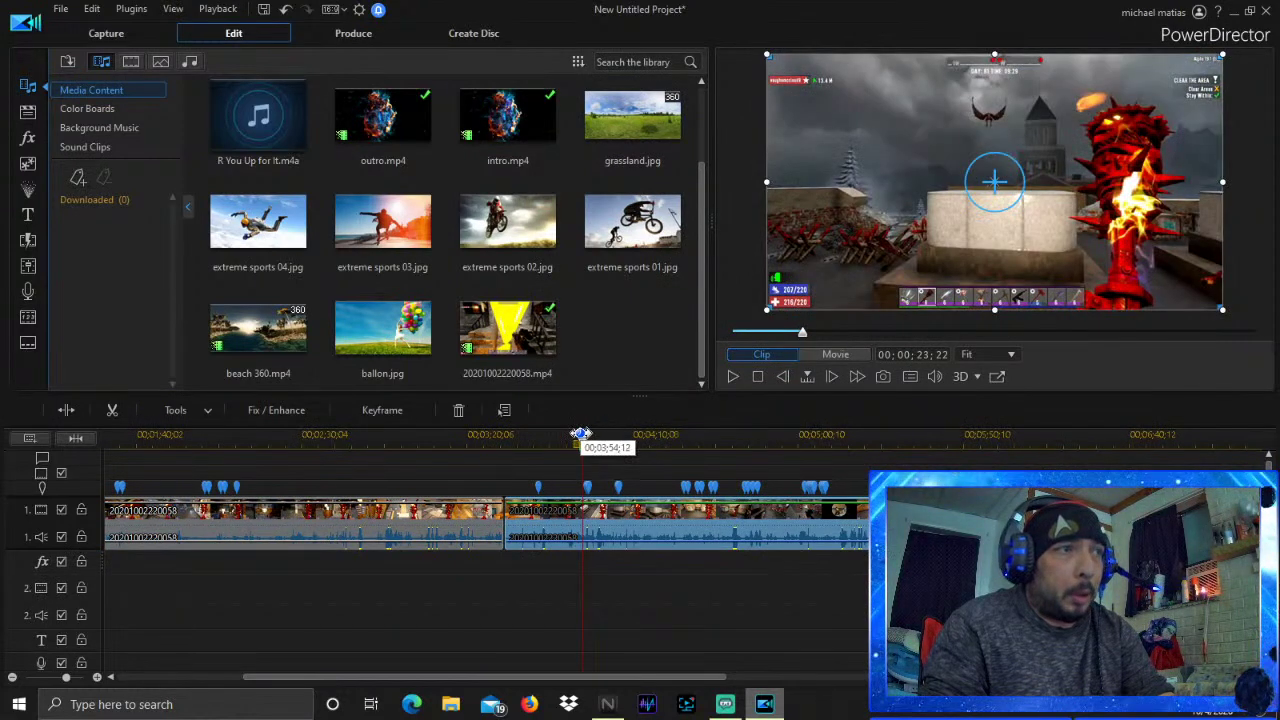
drag(585, 441, 580, 428)
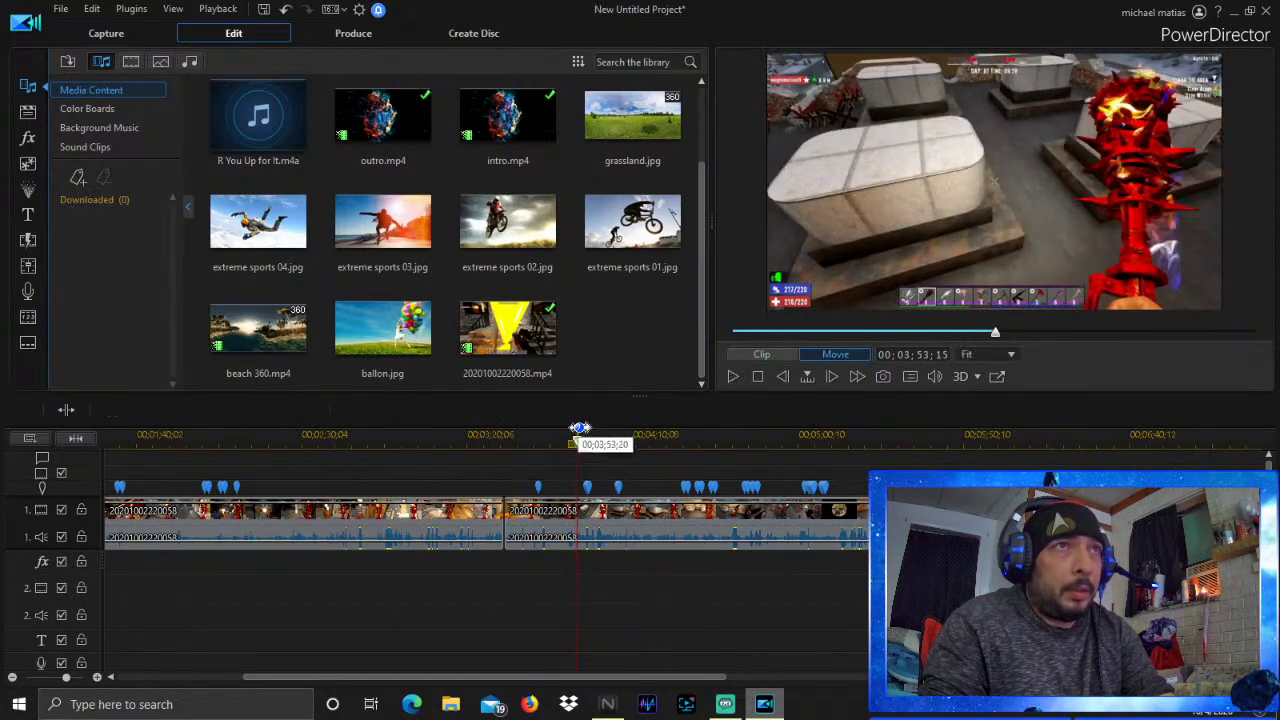
right_click(586, 518)
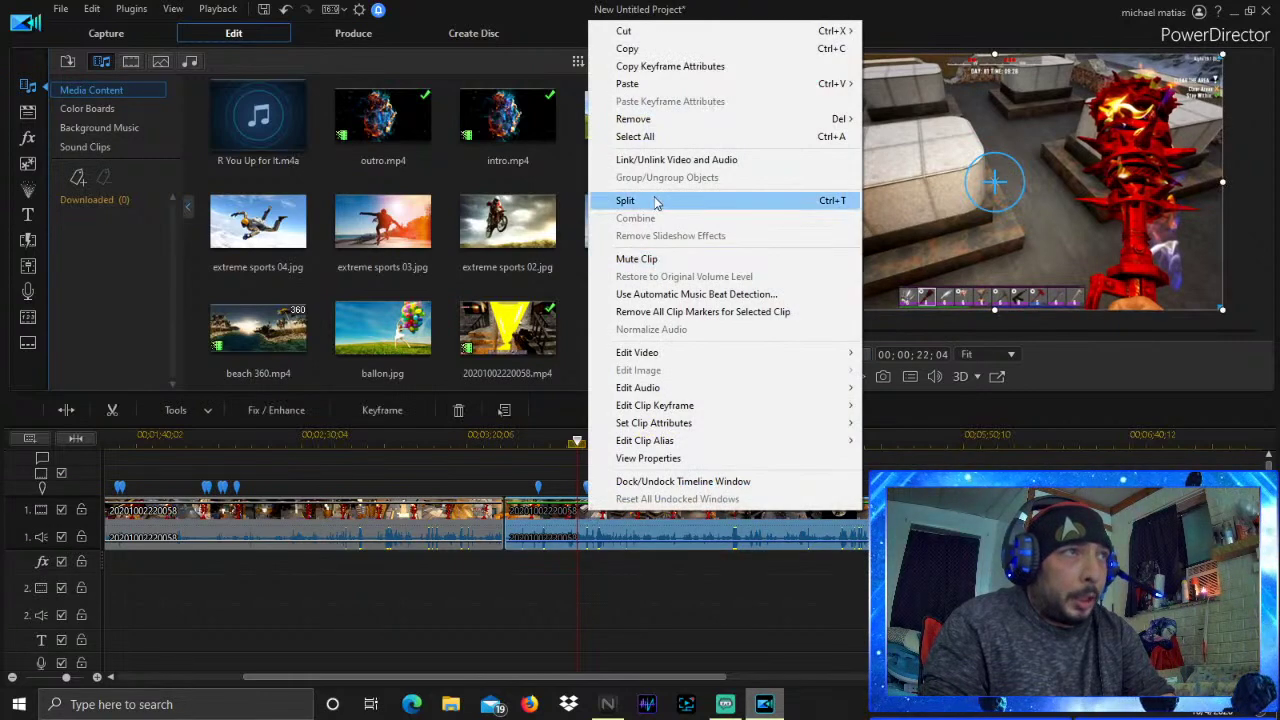
click(625, 200)
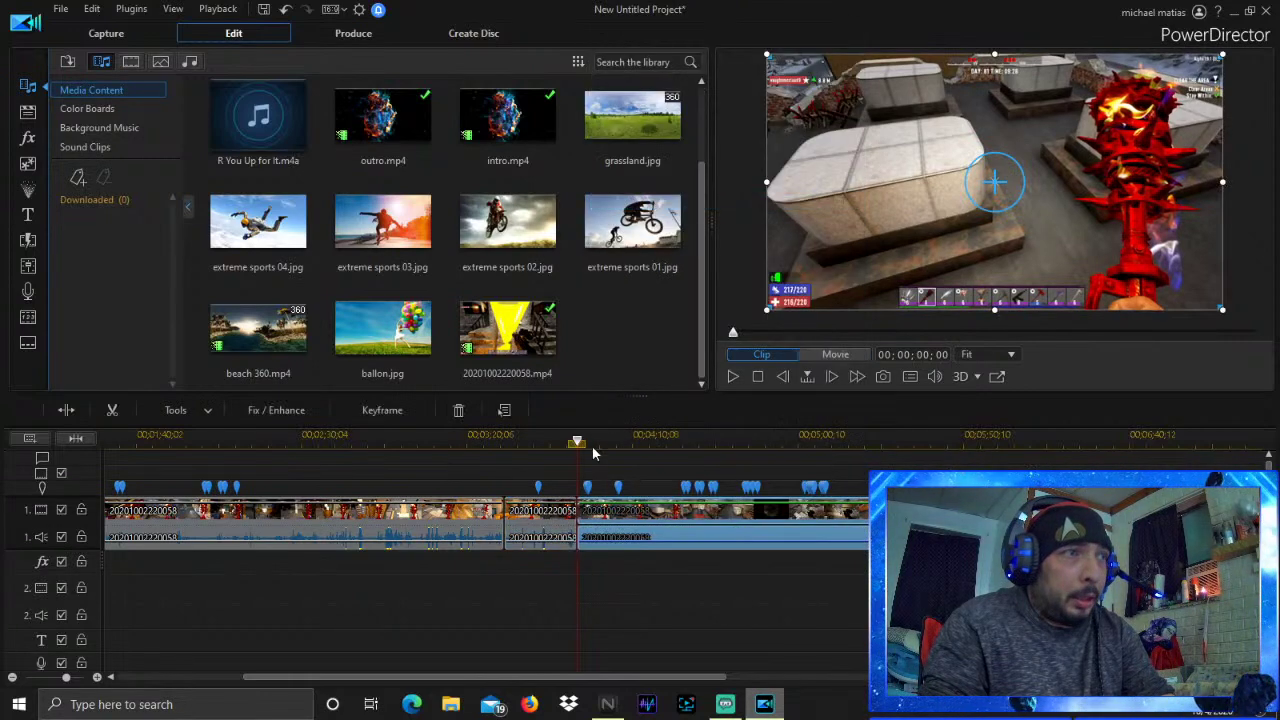
Remove the segment between the two splits, filling the gap and moving all clips, and play across the cut
click(537, 533)
right_click(537, 531)
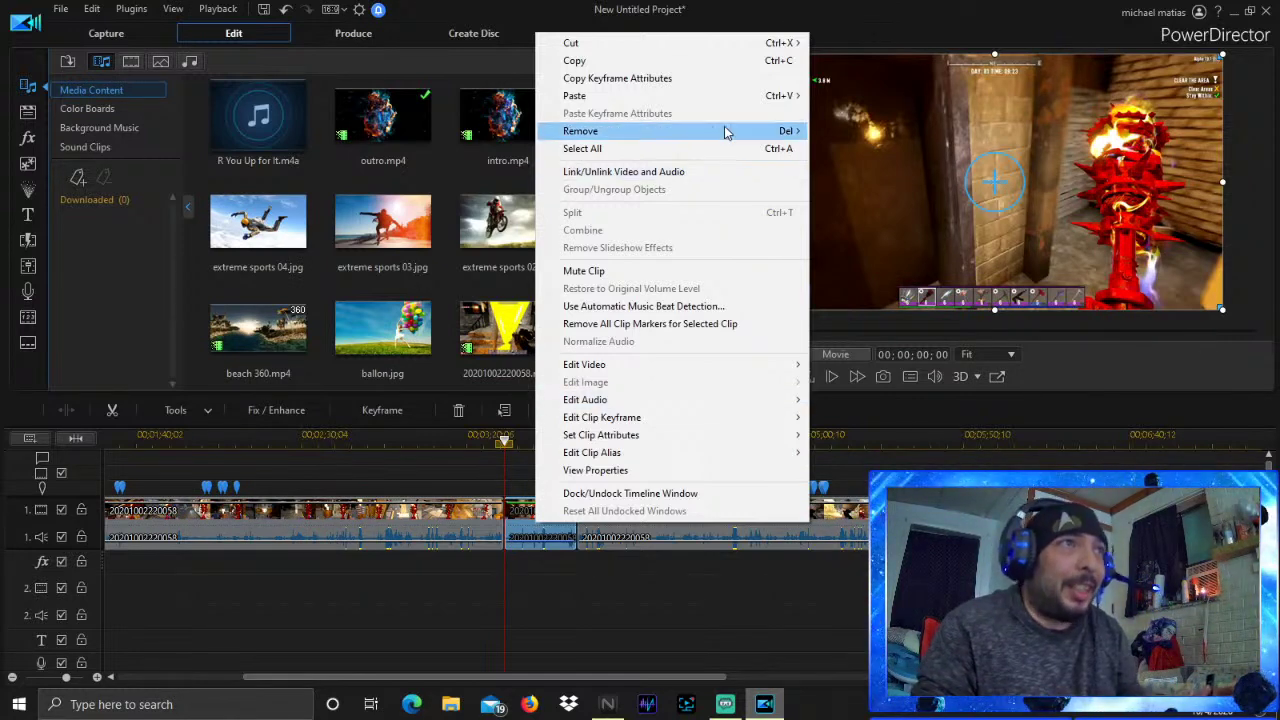
mouse_move(726, 132)
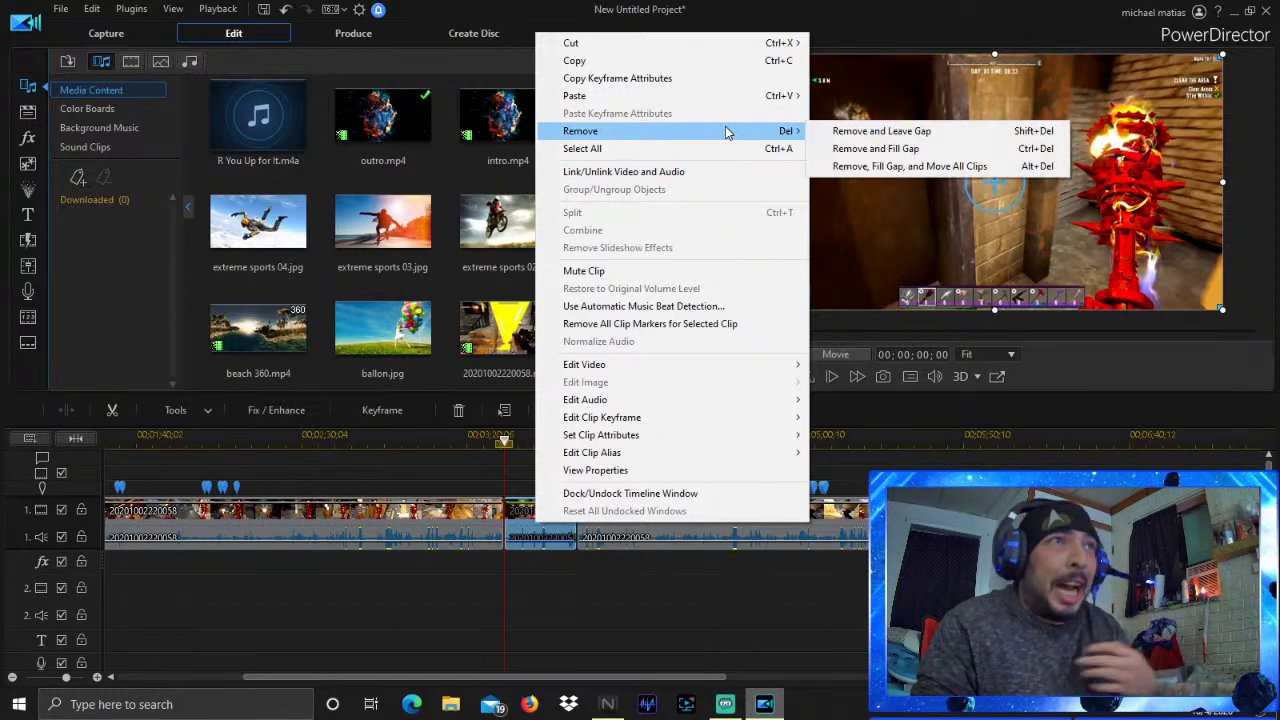
click(936, 166)
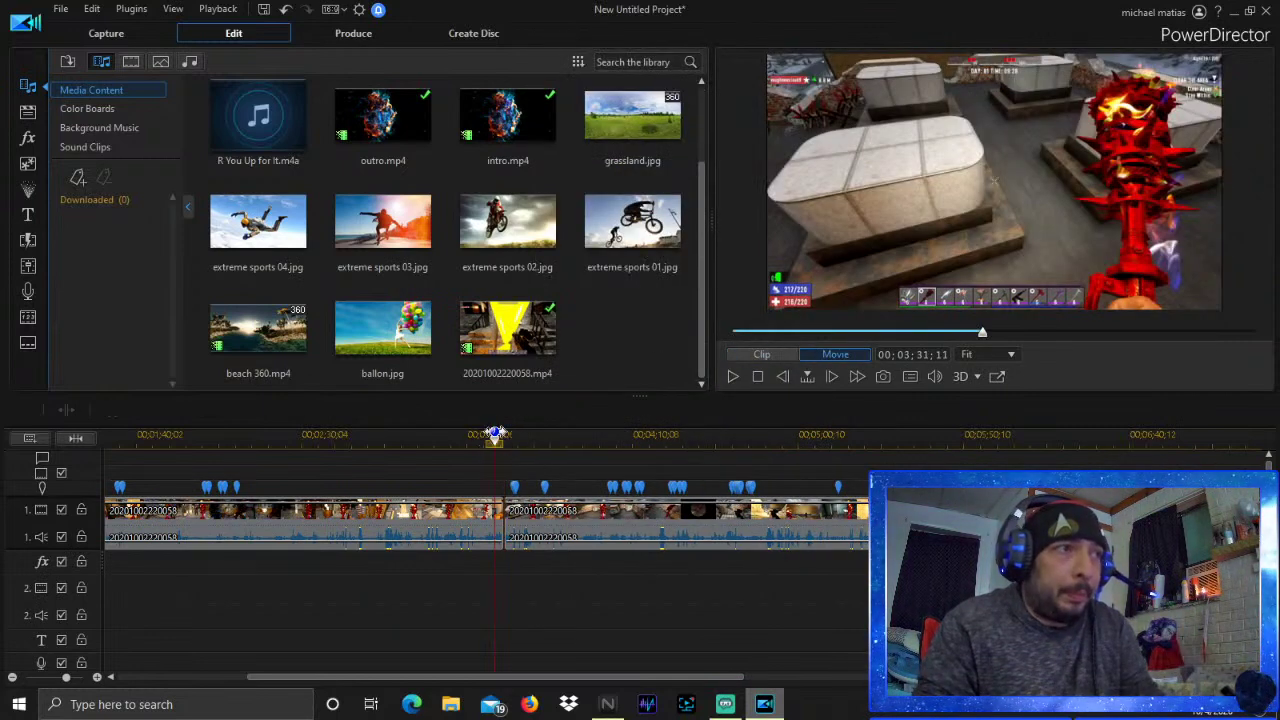
click(495, 436)
key(space)
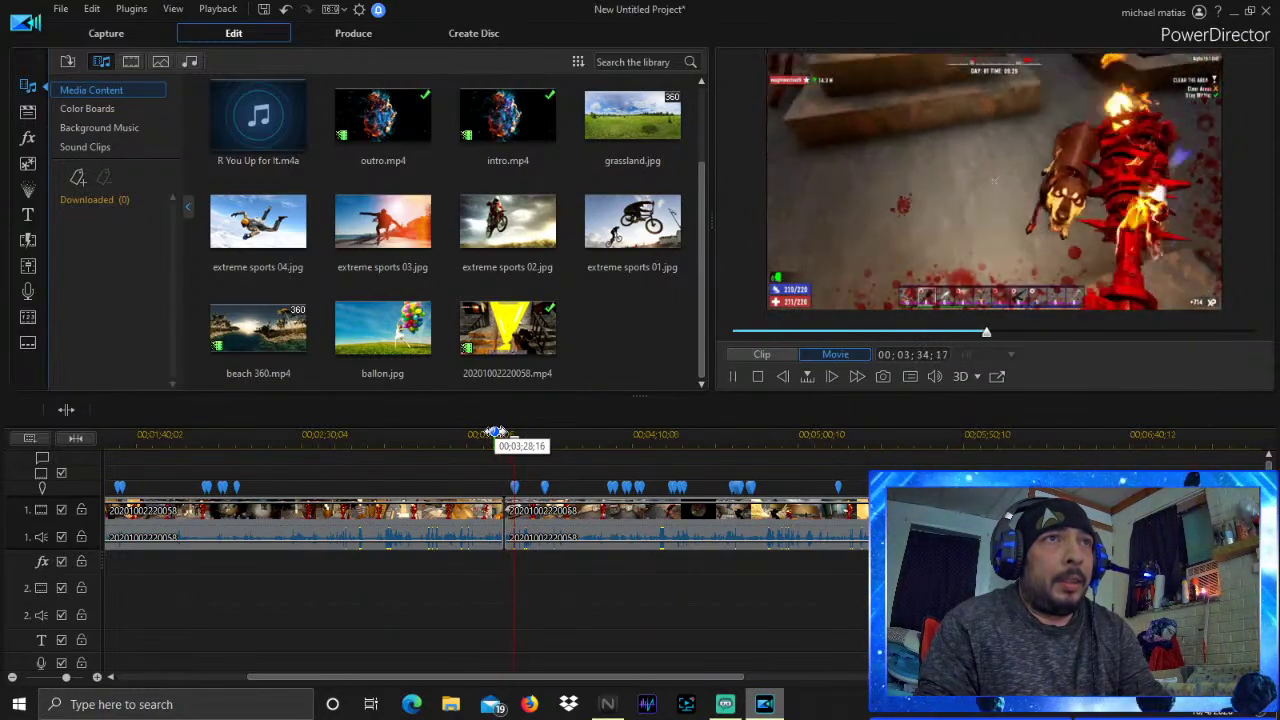
key(space)
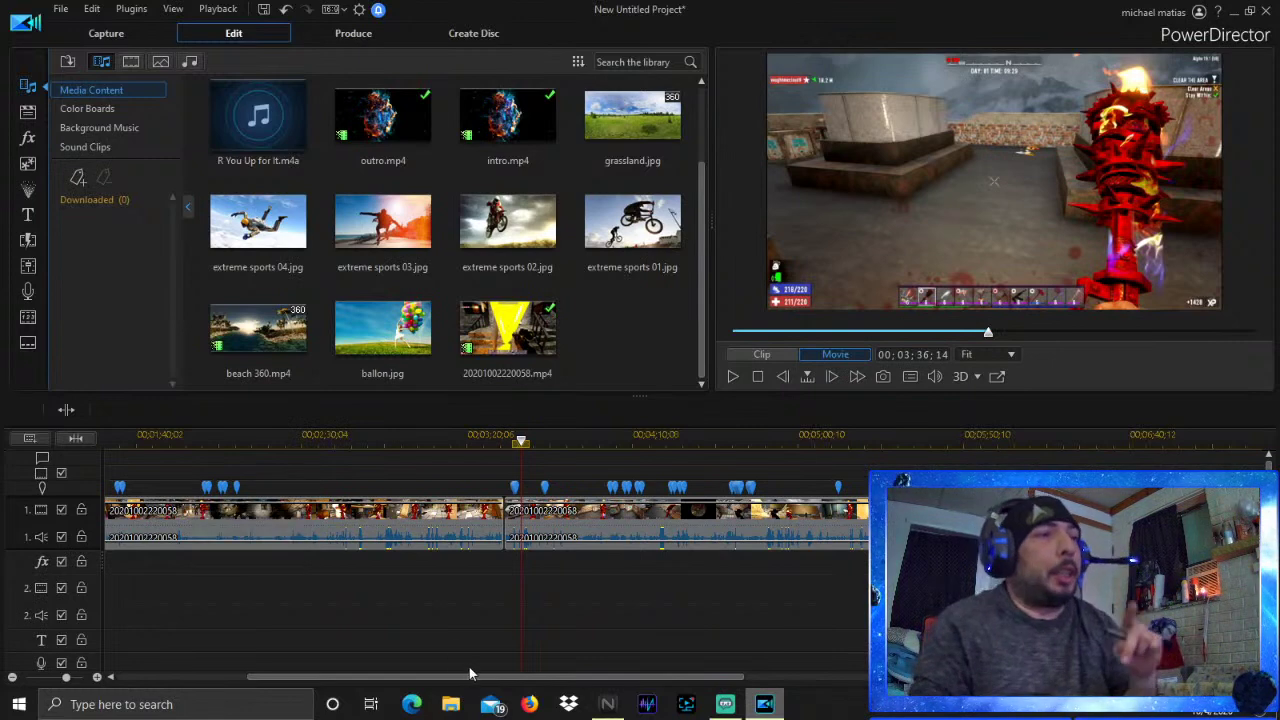
drag(470, 677, 296, 673)
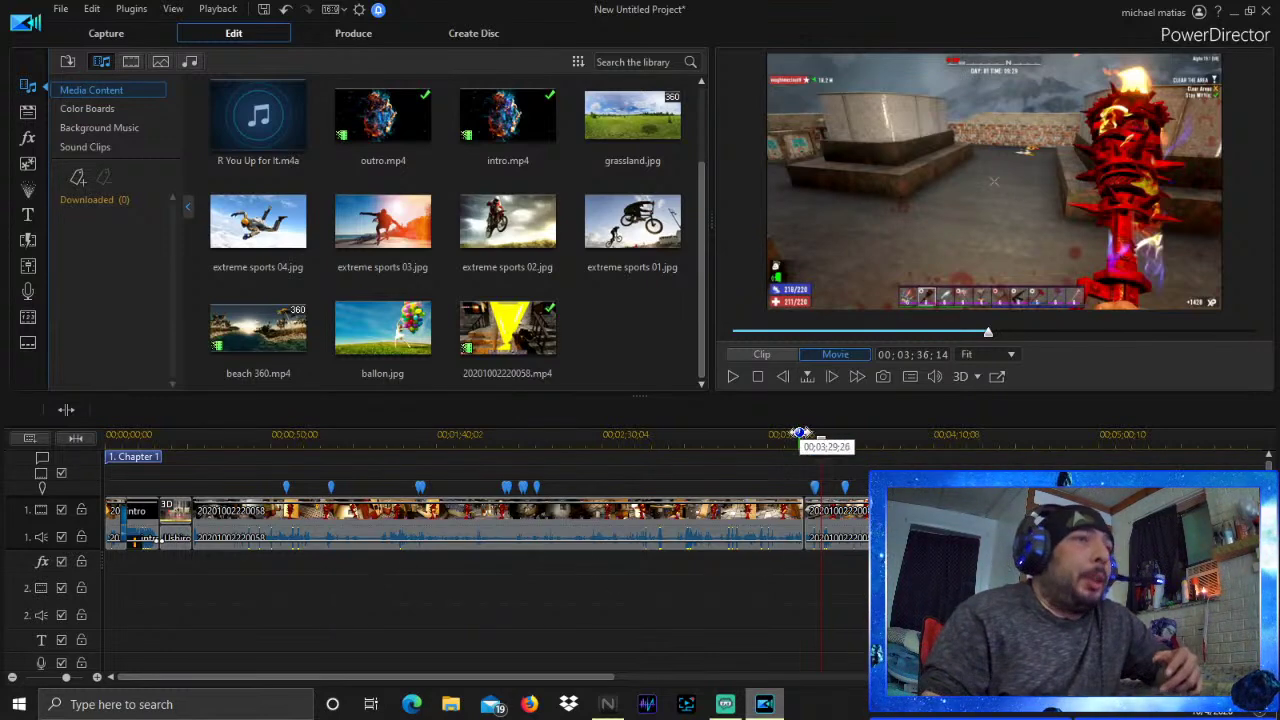
drag(820, 440, 798, 440)
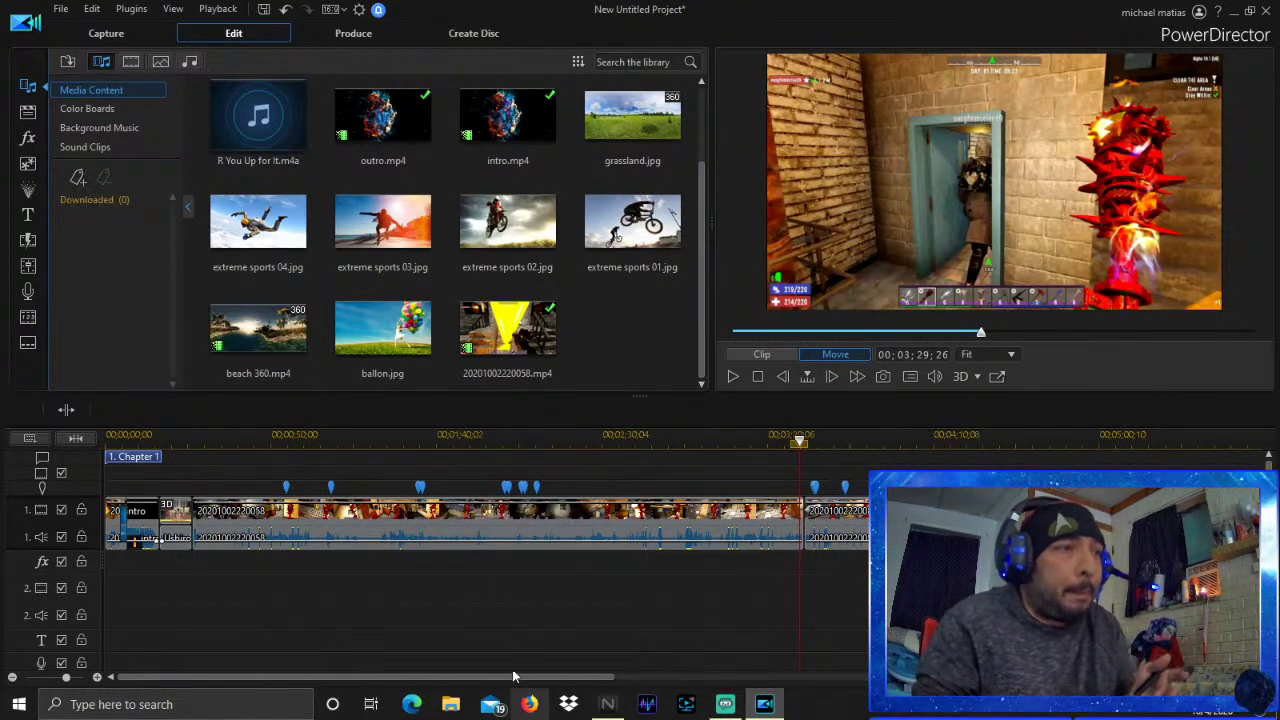
drag(527, 677, 768, 680)
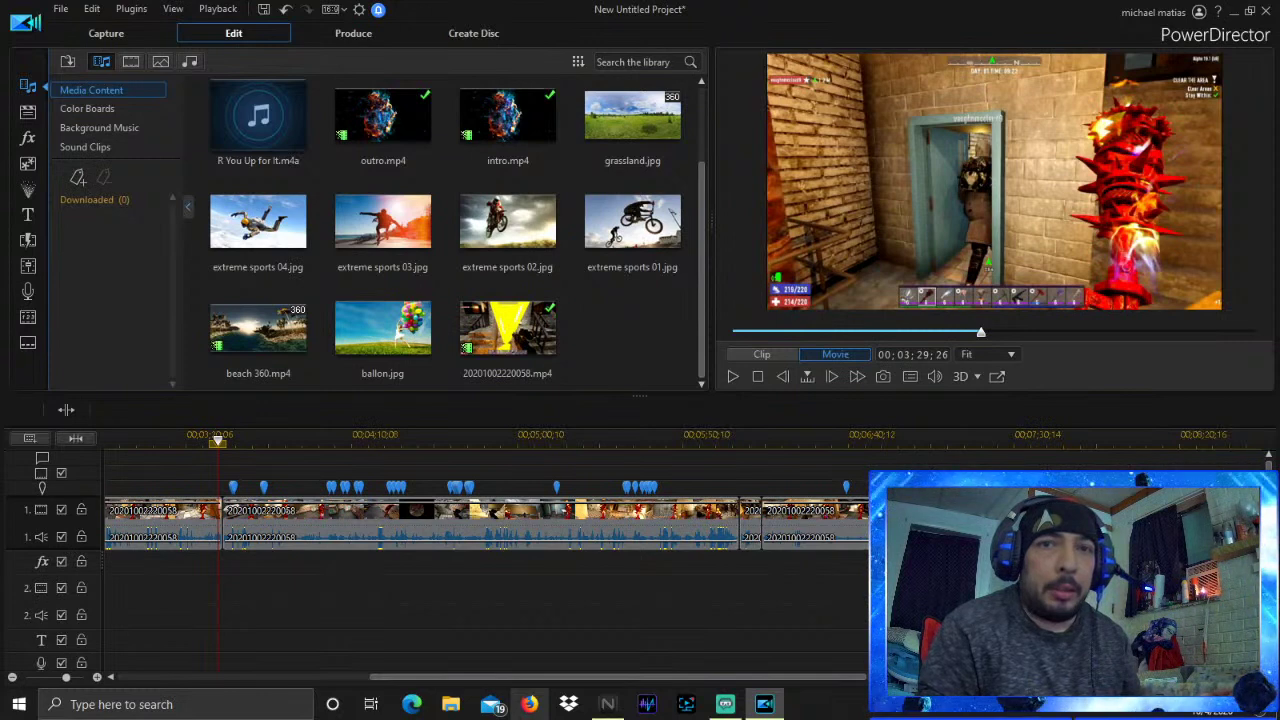
drag(758, 665, 355, 625)
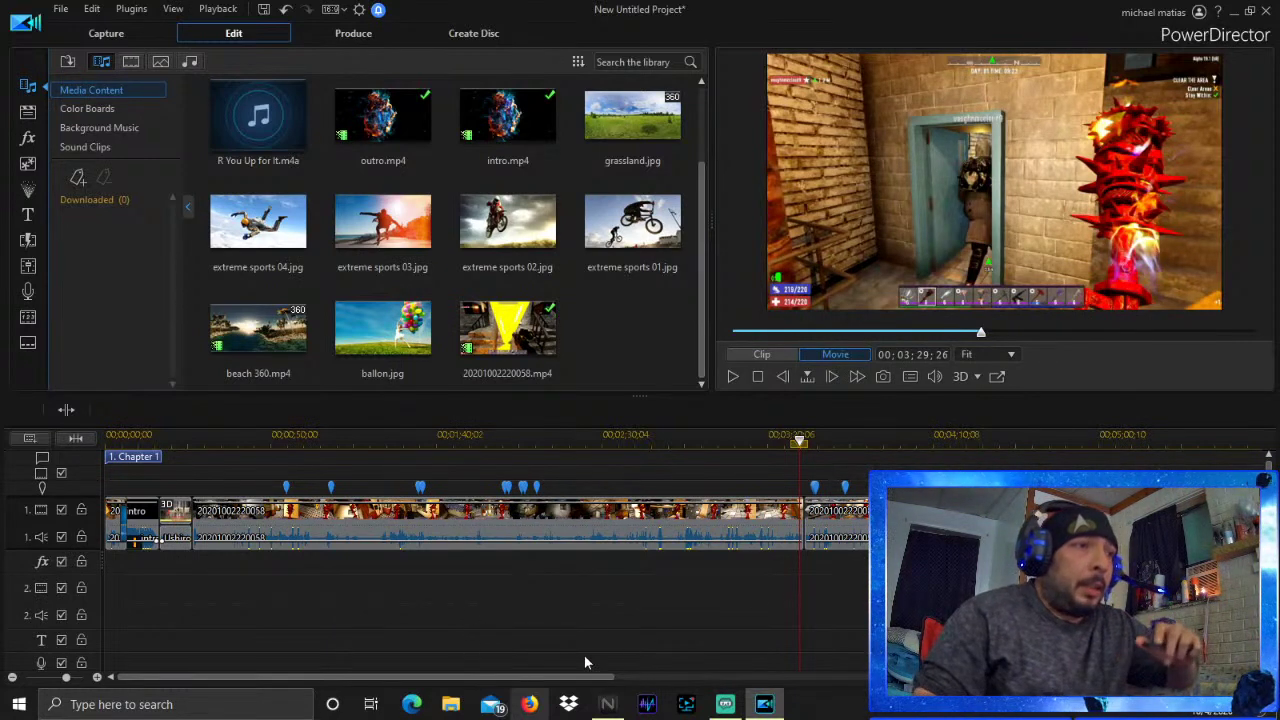
Skim the gameplay footage between about 00;02;42 and 00;04;29 for the next section to edit
drag(557, 684, 621, 676)
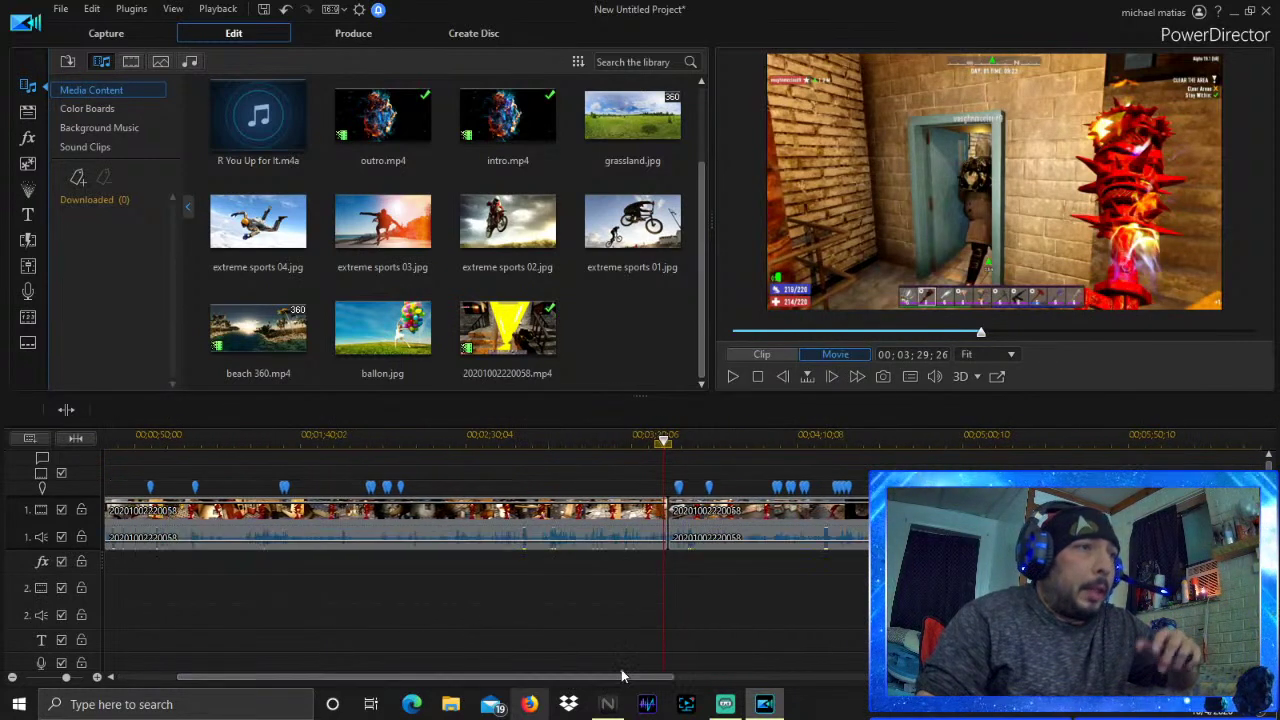
click(590, 442)
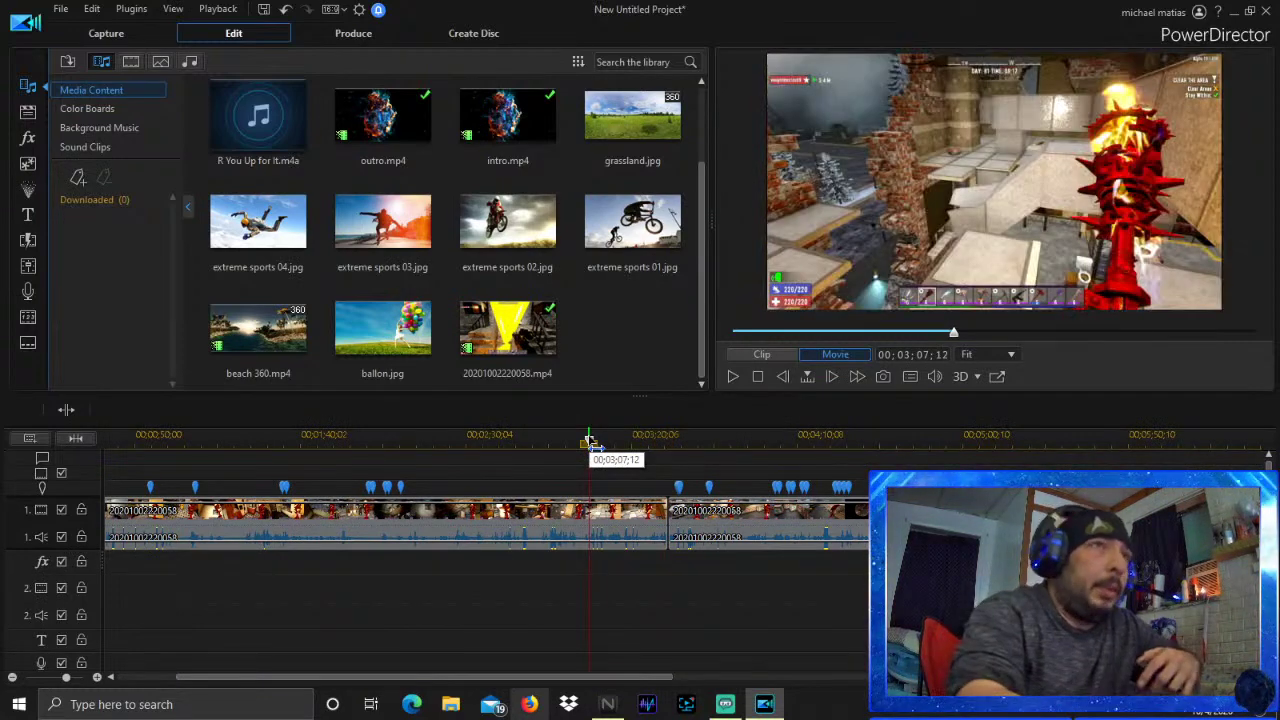
key(space)
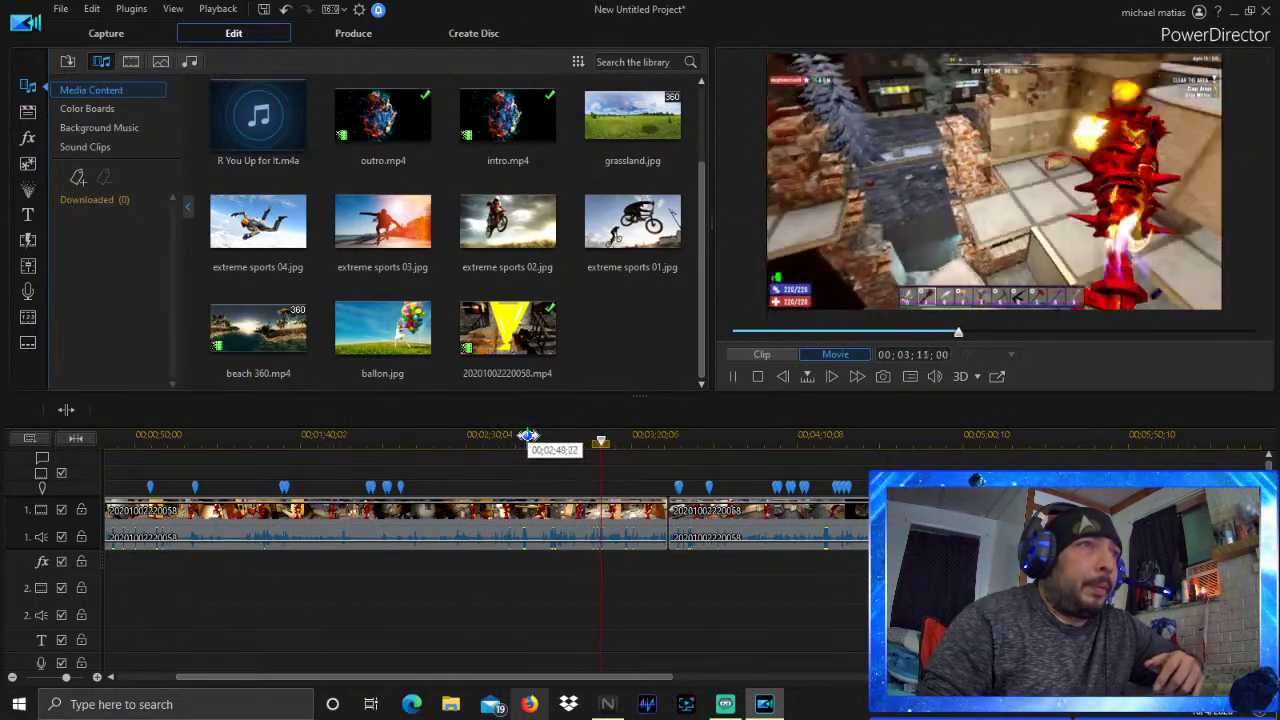
click(527, 436)
drag(528, 436, 493, 438)
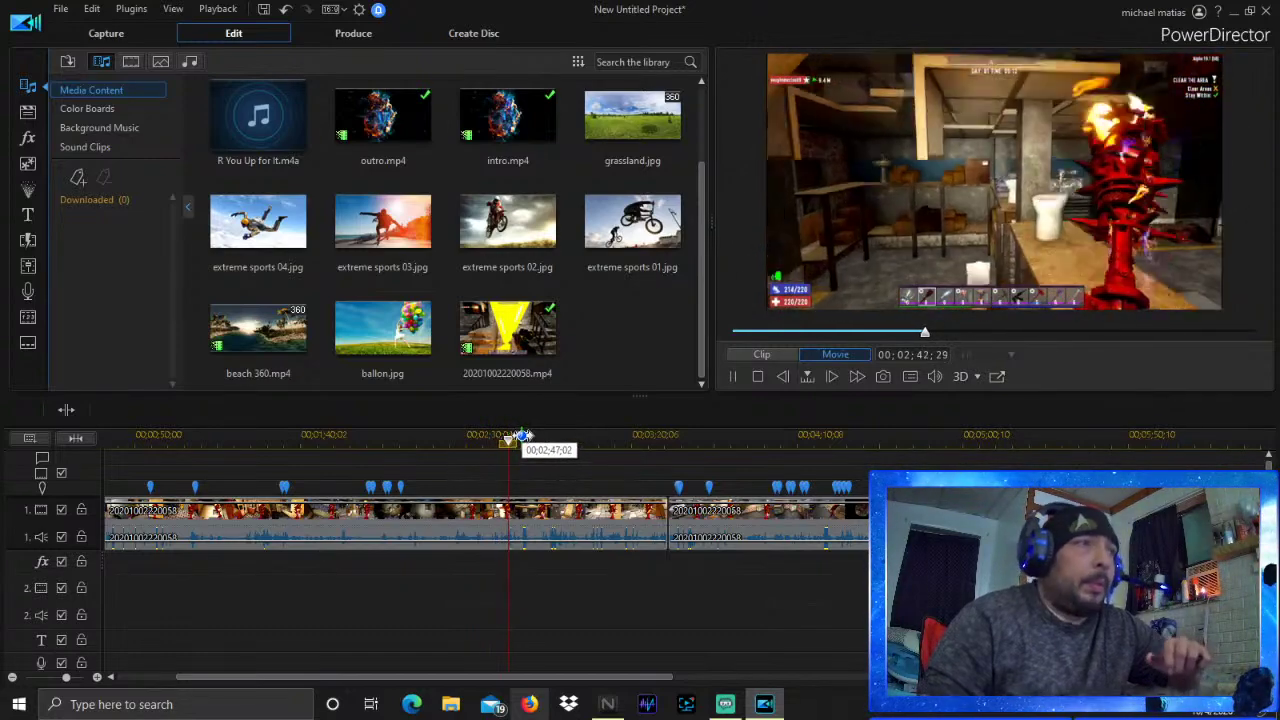
click(546, 438)
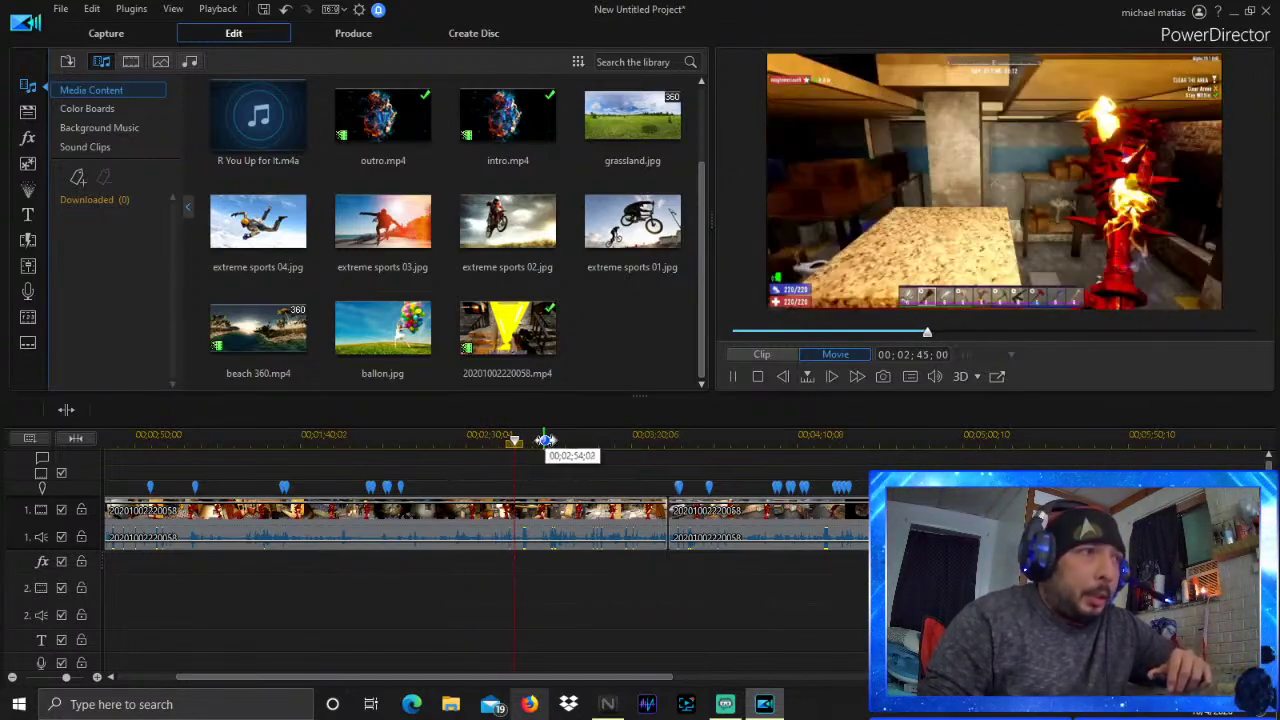
click(853, 436)
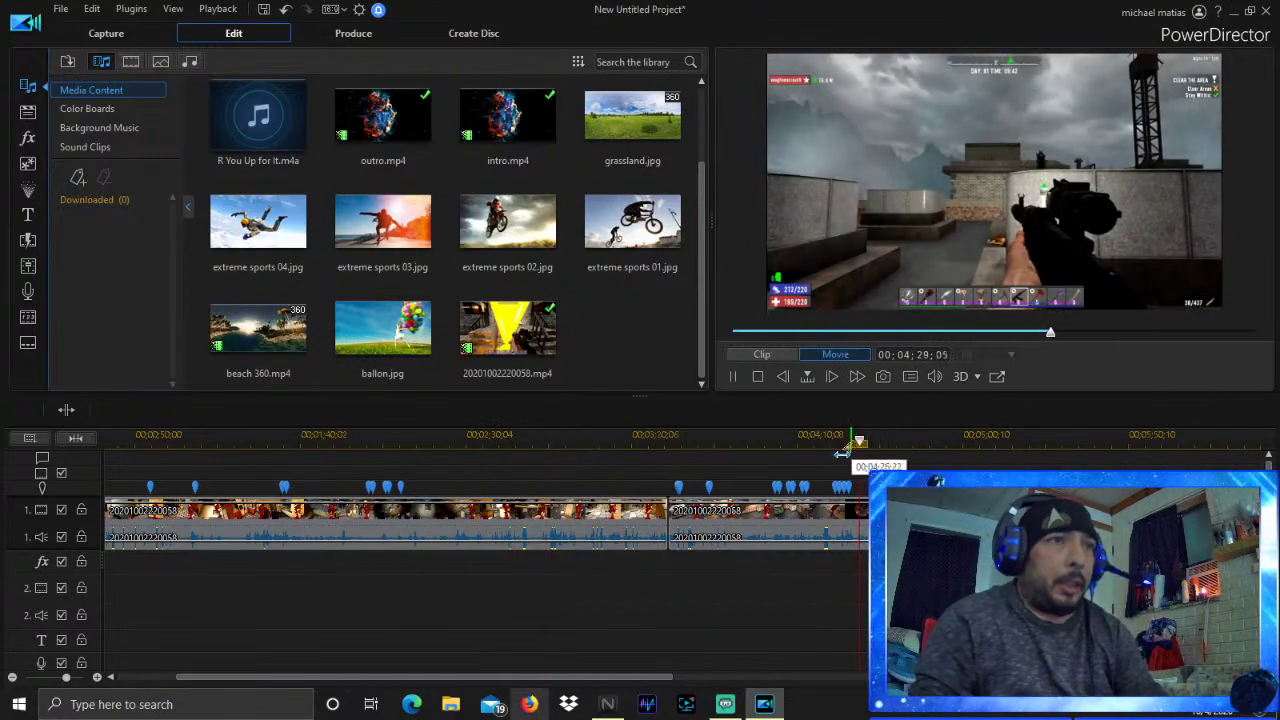
Find the start of the crate-looting section in the gameplay and split the clip at 00;03;53;29
click(812, 436)
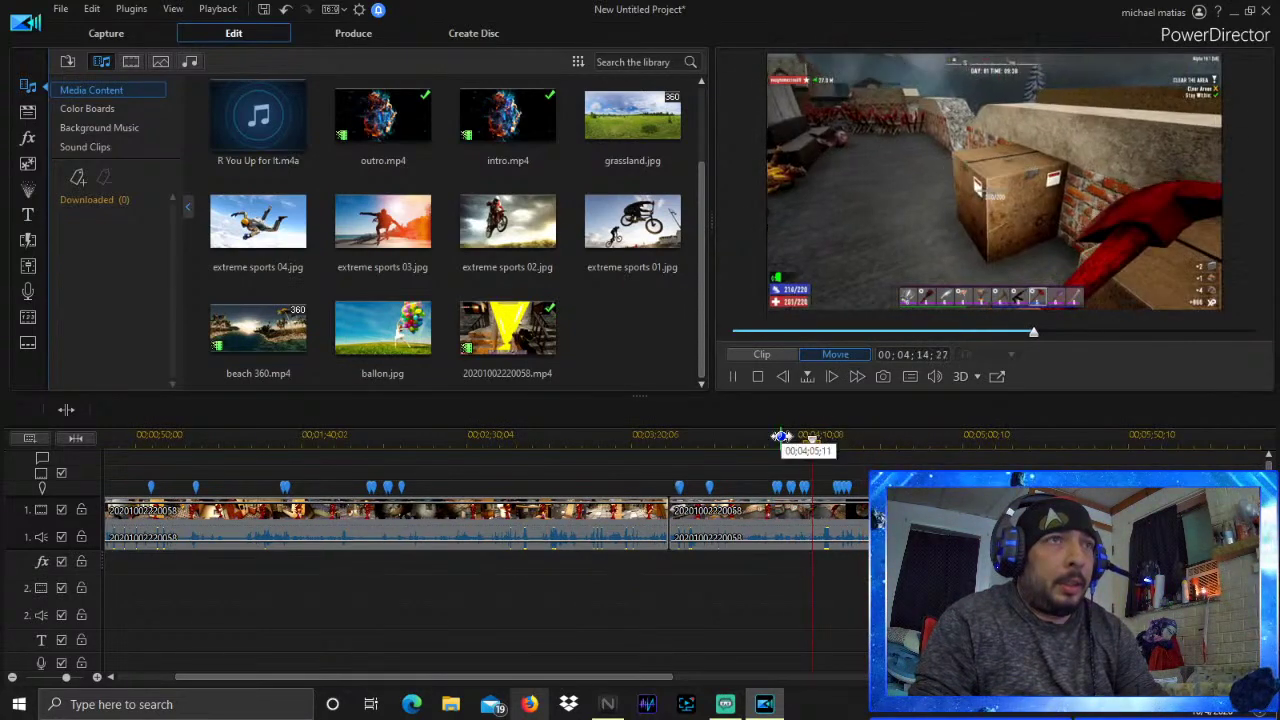
click(781, 437)
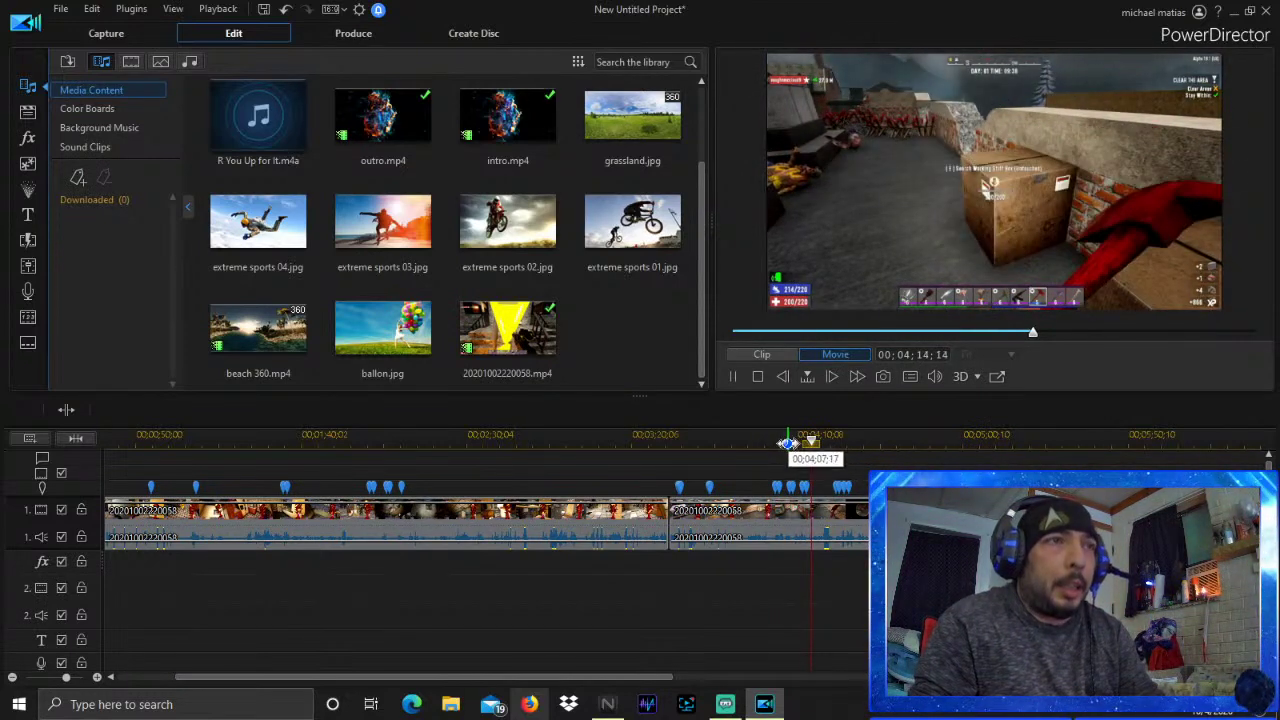
click(760, 440)
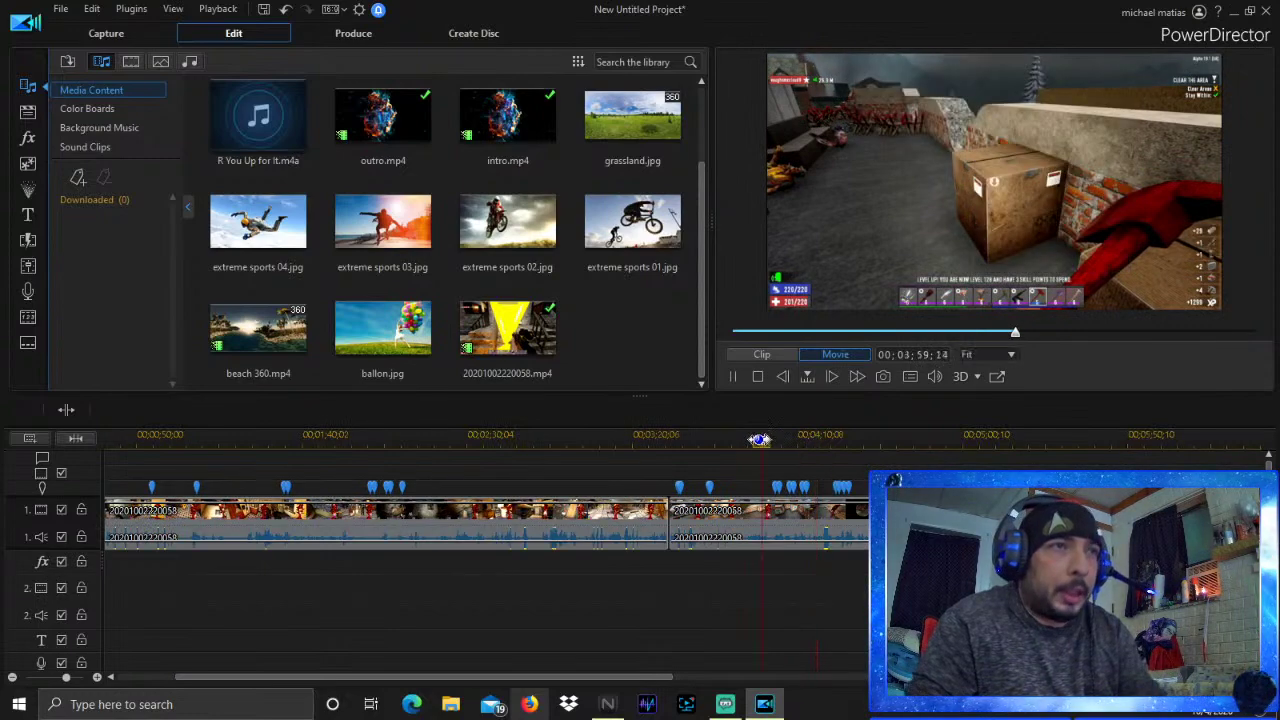
click(737, 440)
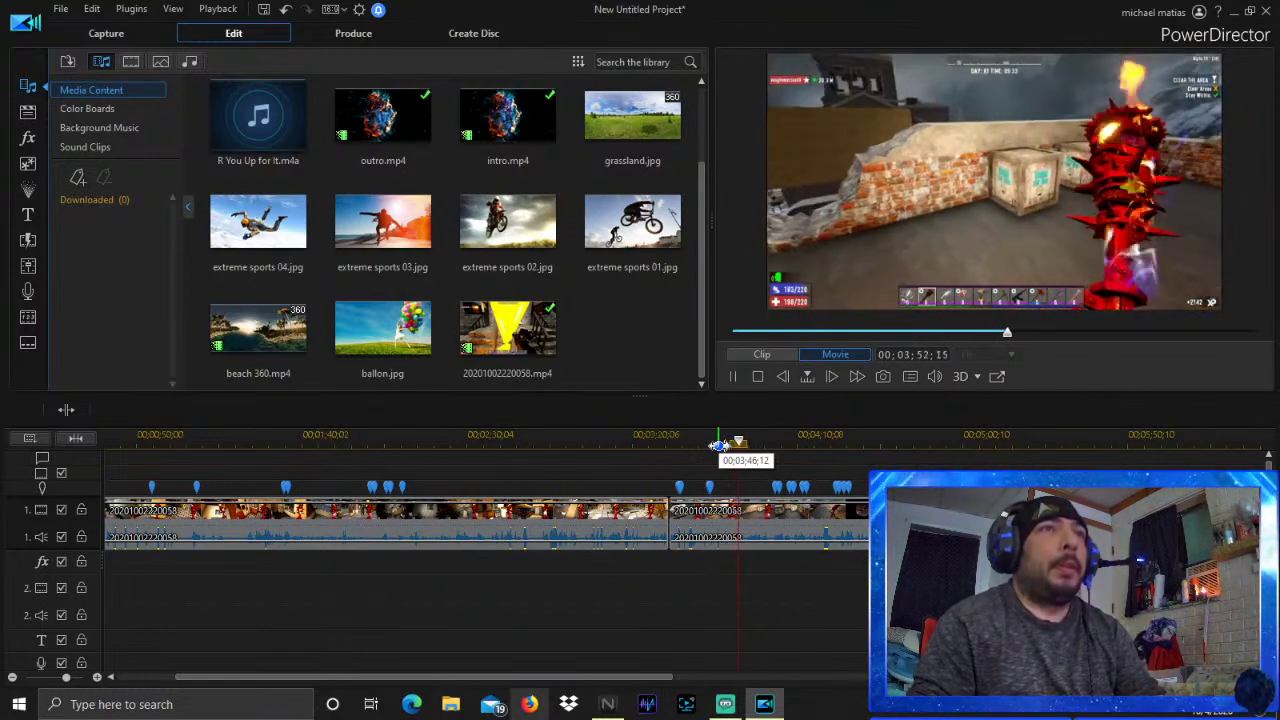
key(space)
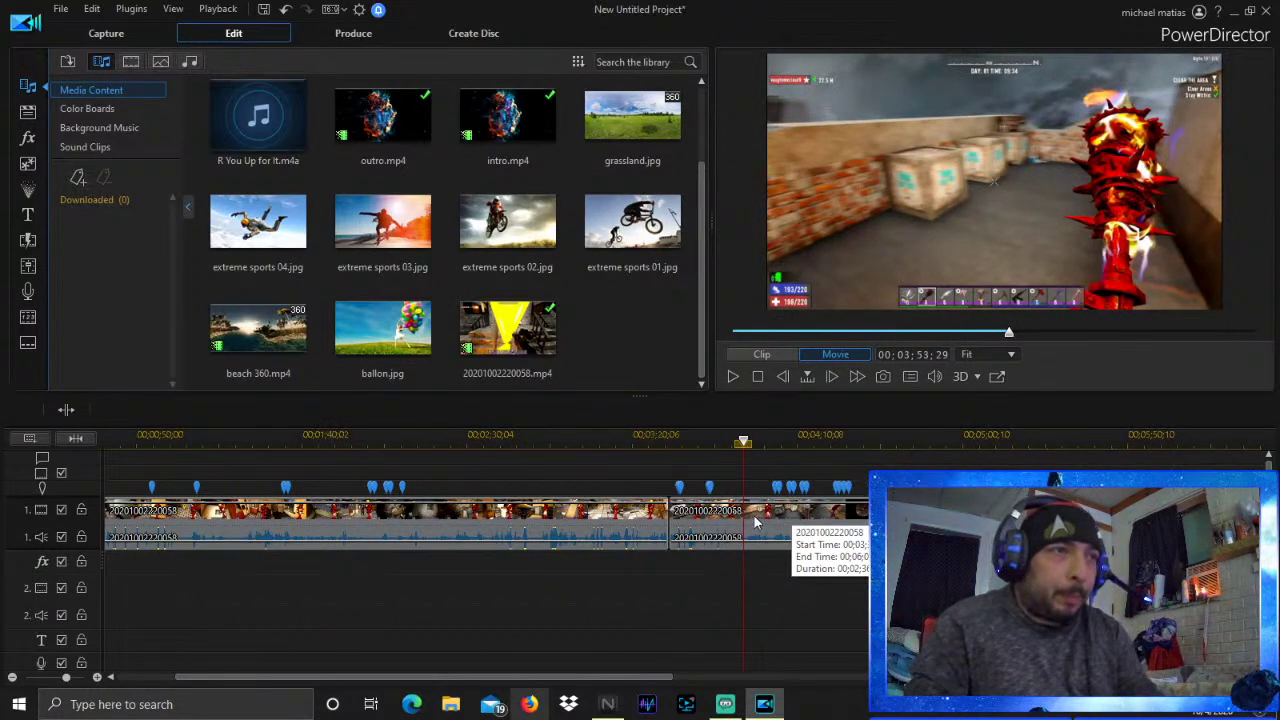
right_click(781, 523)
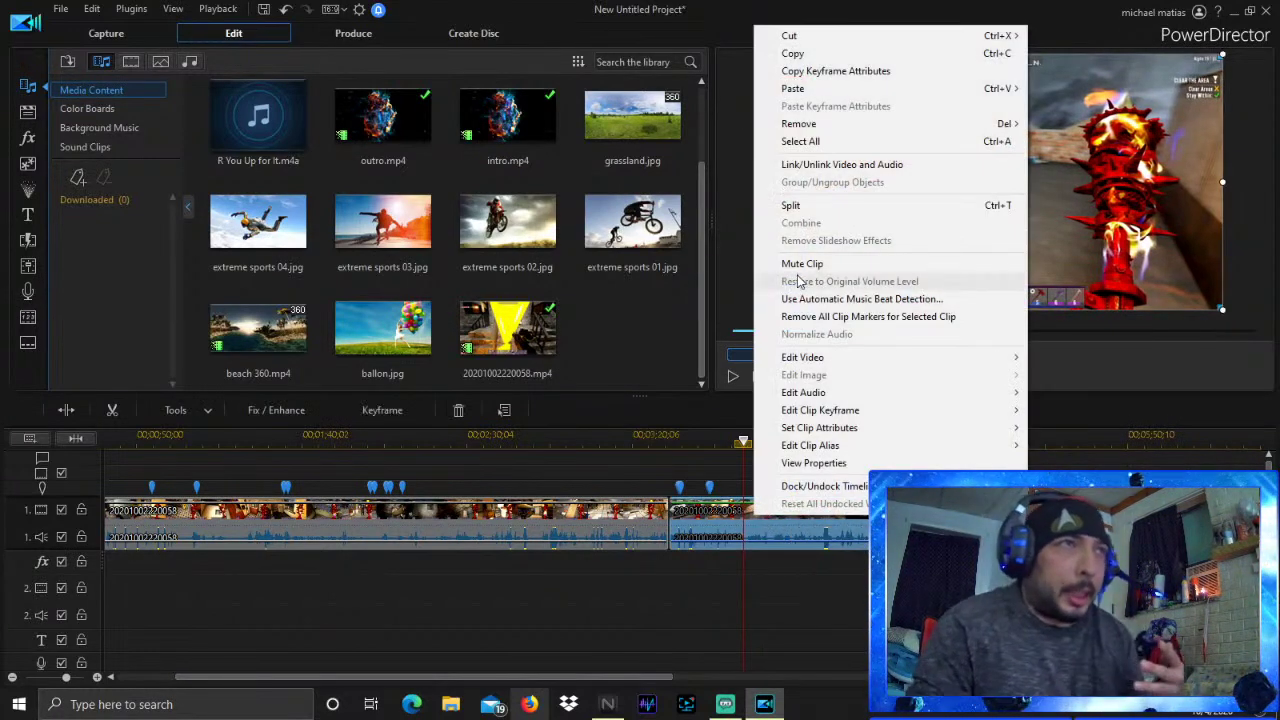
click(820, 205)
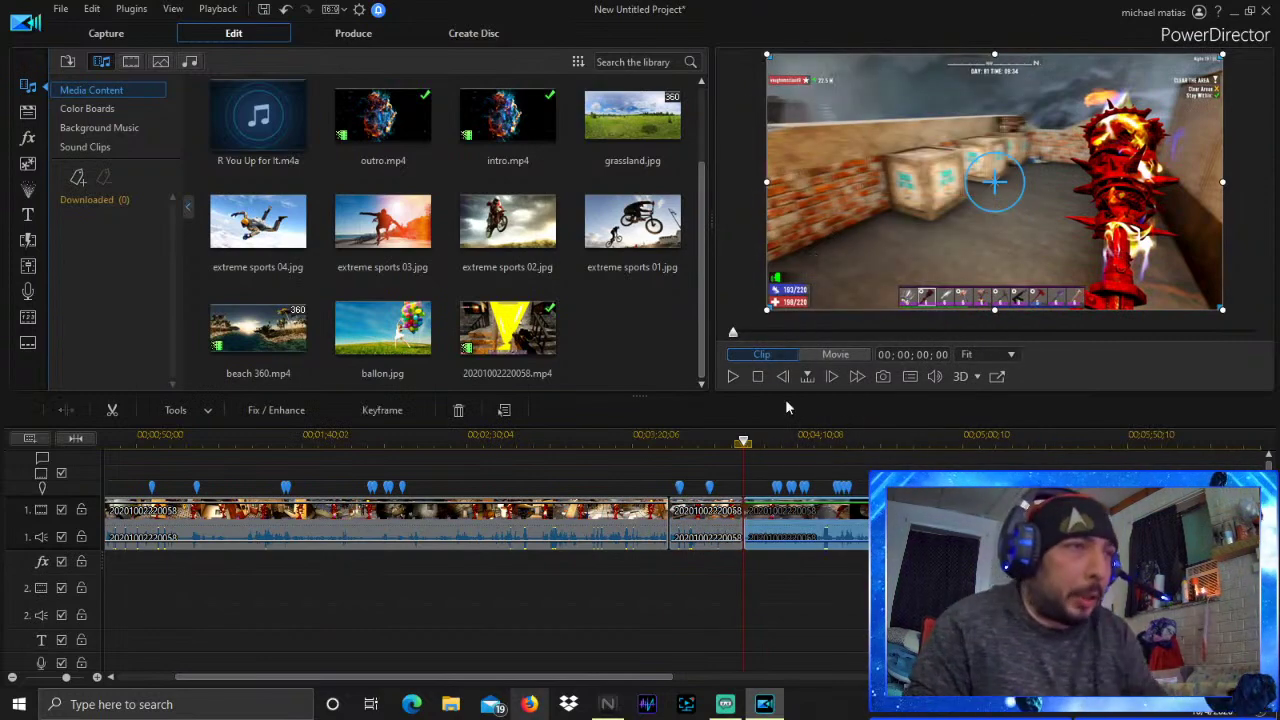
Find the end of the crate-looting section and split the gameplay clip at 00;04;16;11
key(space)
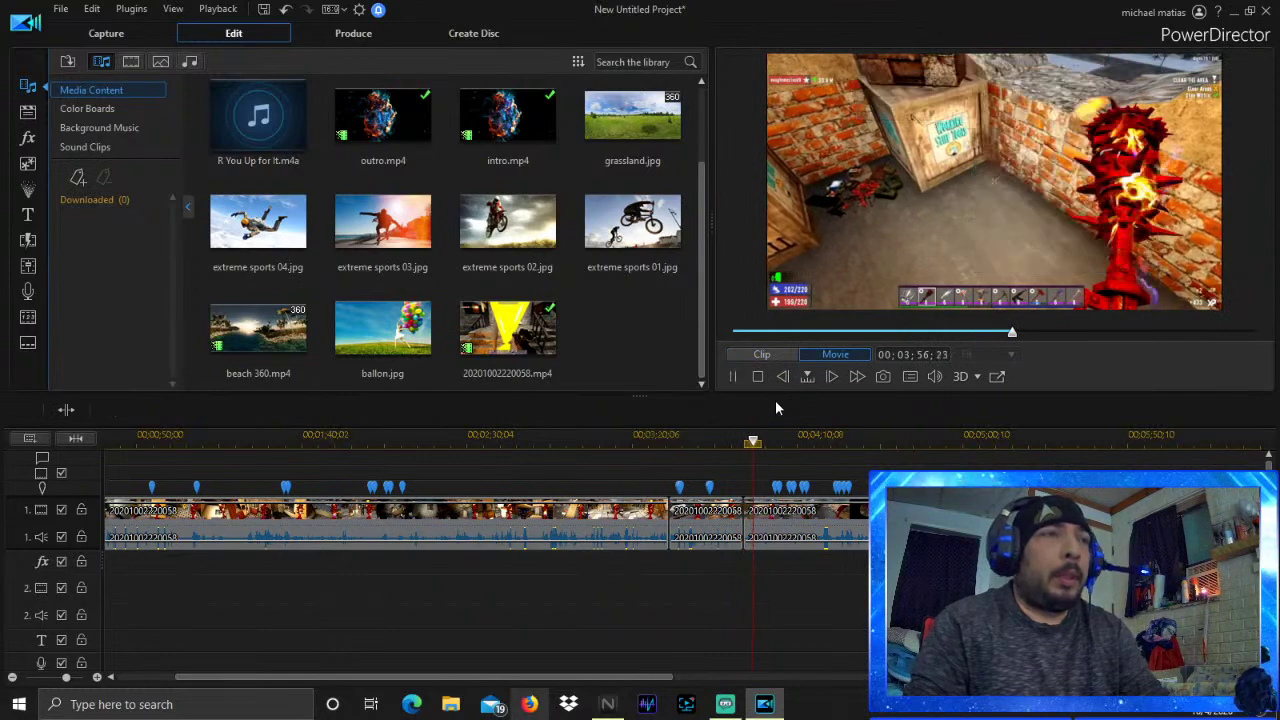
click(800, 437)
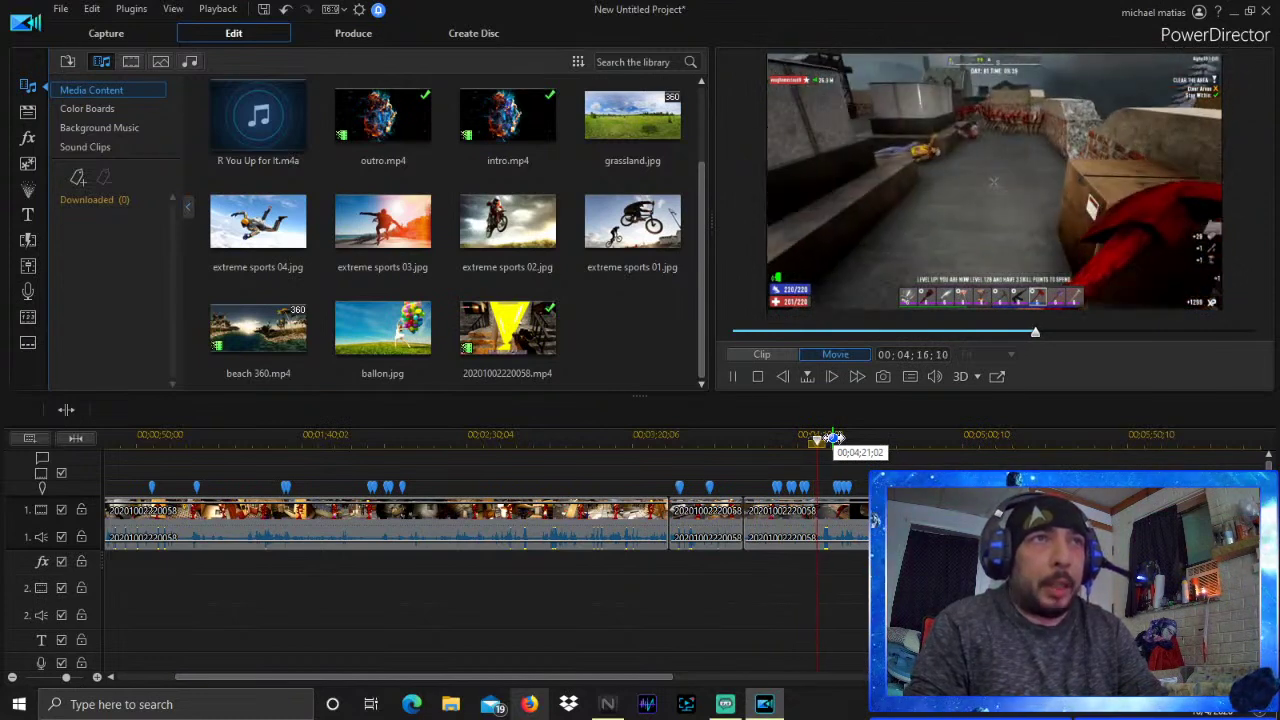
key(space)
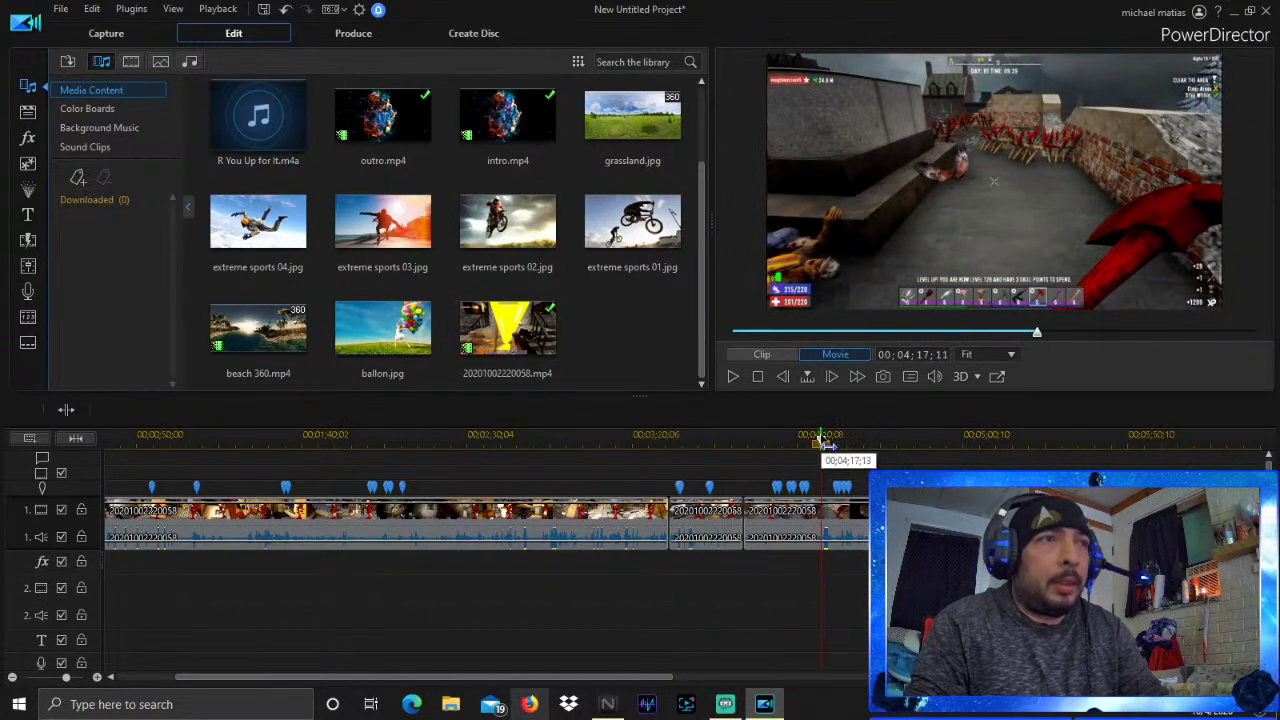
click(815, 436)
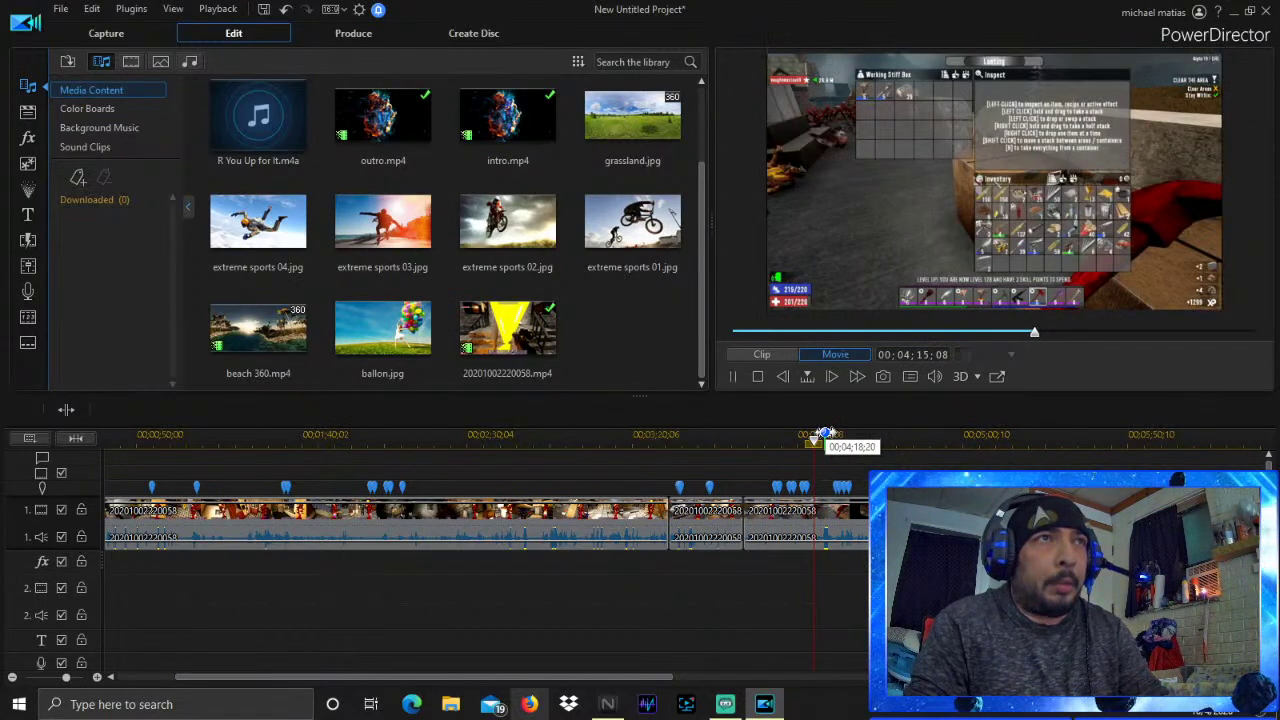
click(819, 436)
right_click(826, 512)
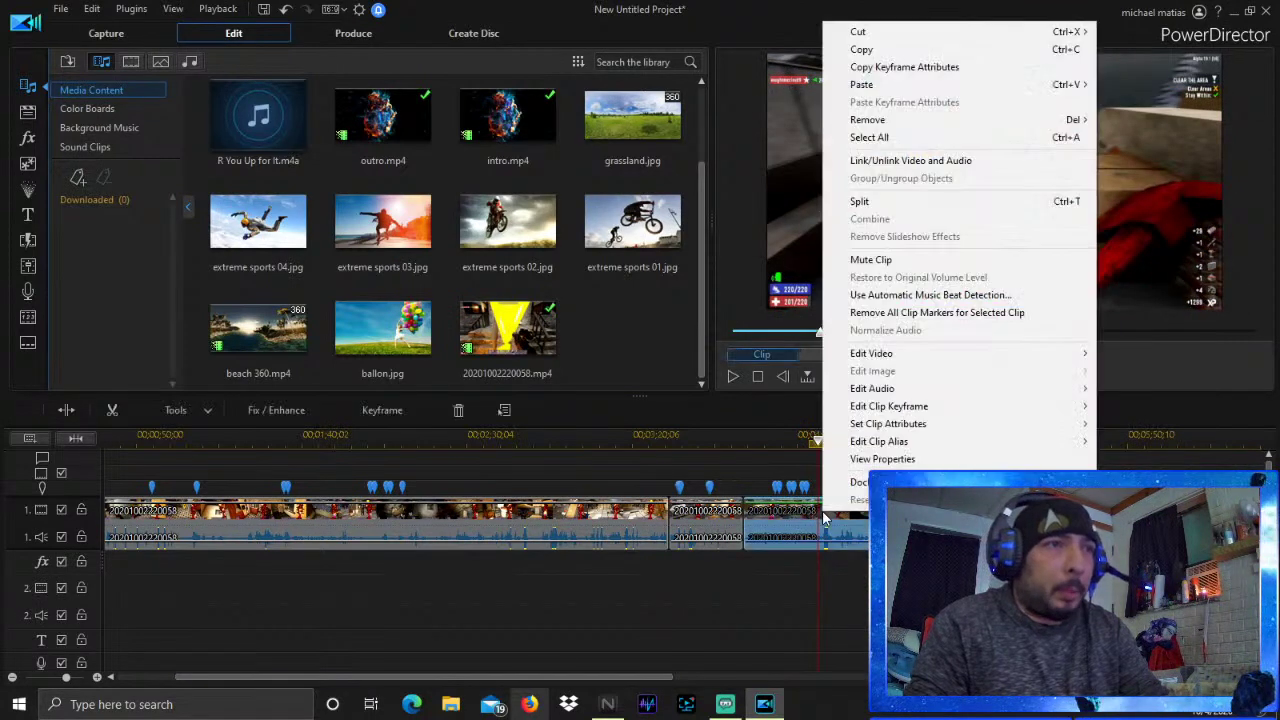
click(845, 198)
Review the separated looting segment and its neighbouring clips, and play the footage just after the second split
click(775, 520)
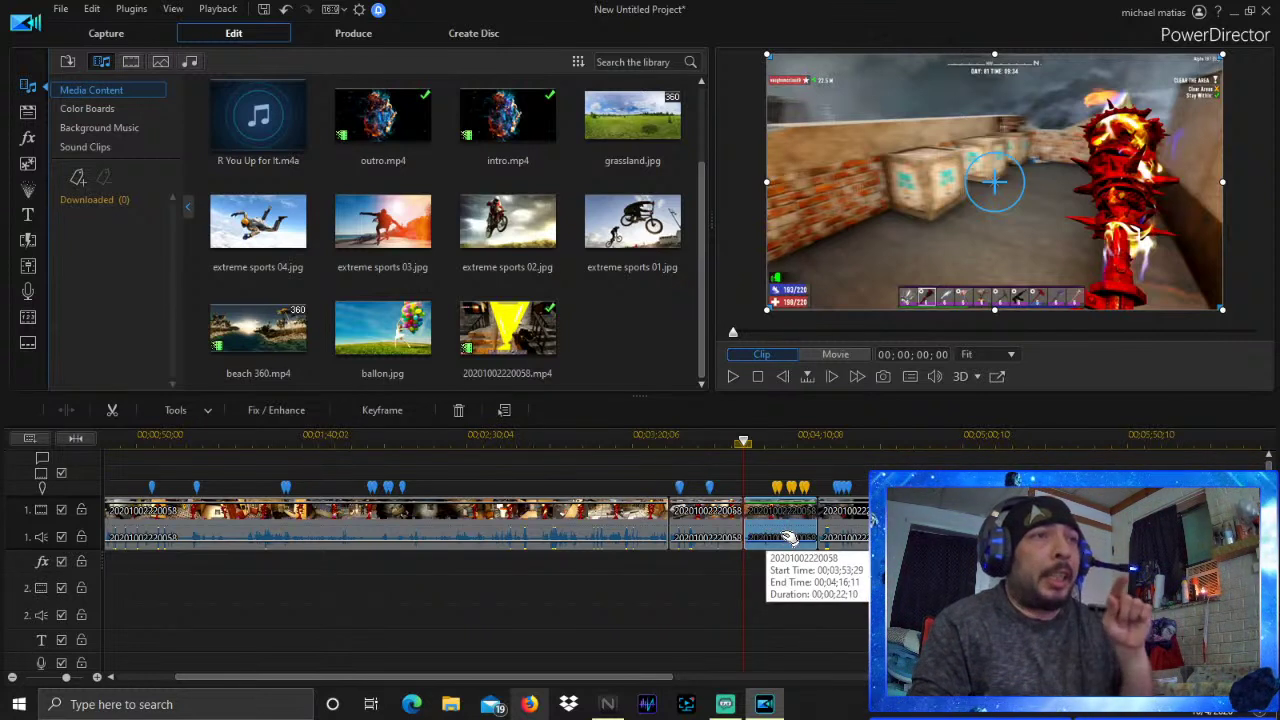
click(716, 527)
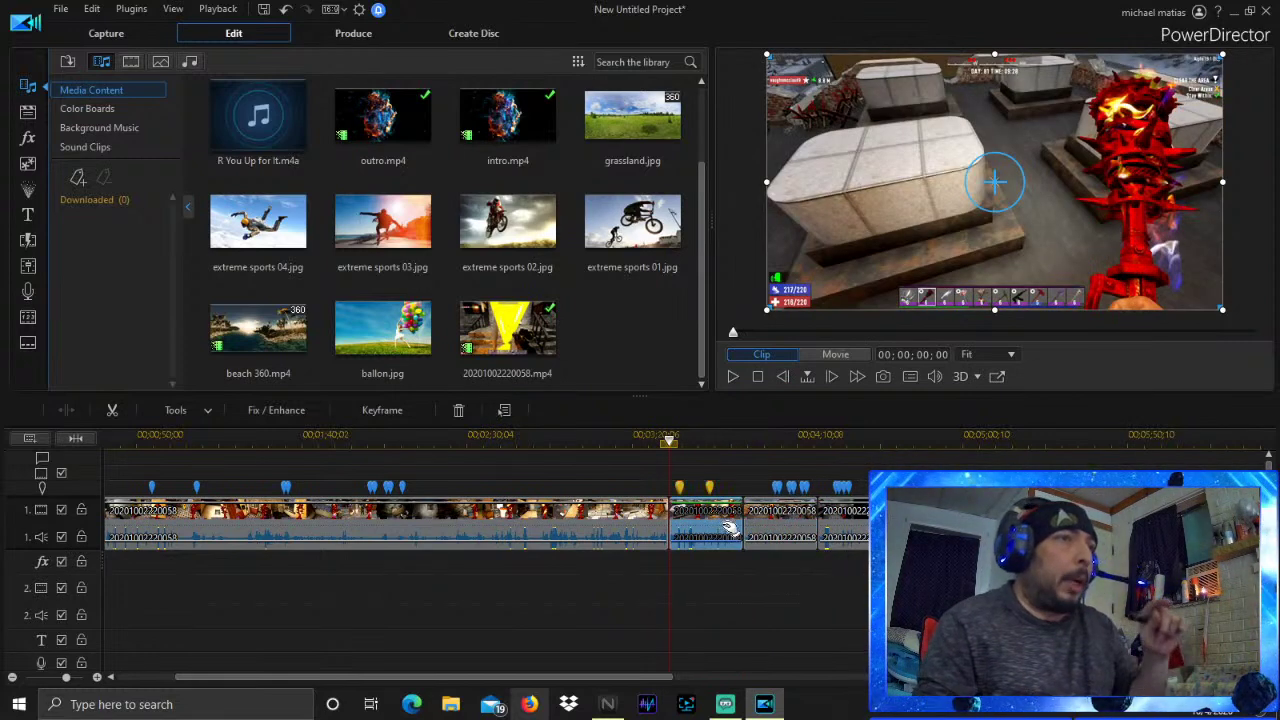
click(842, 521)
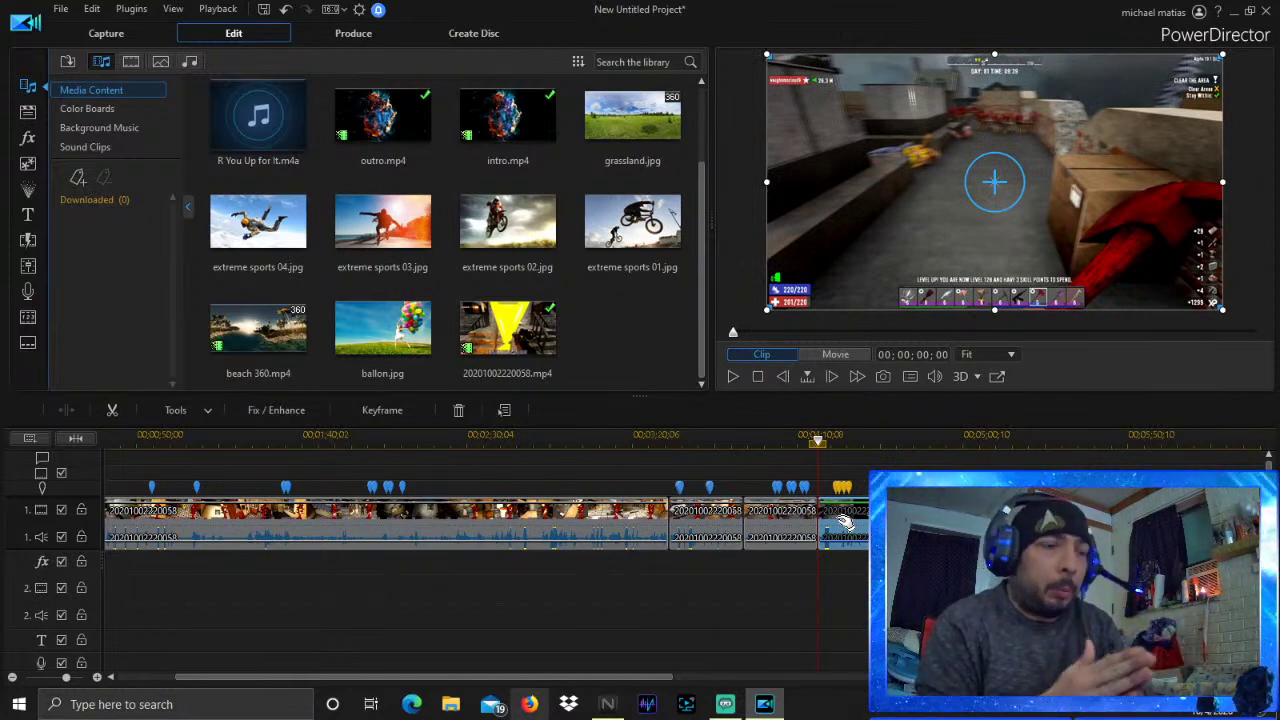
click(712, 524)
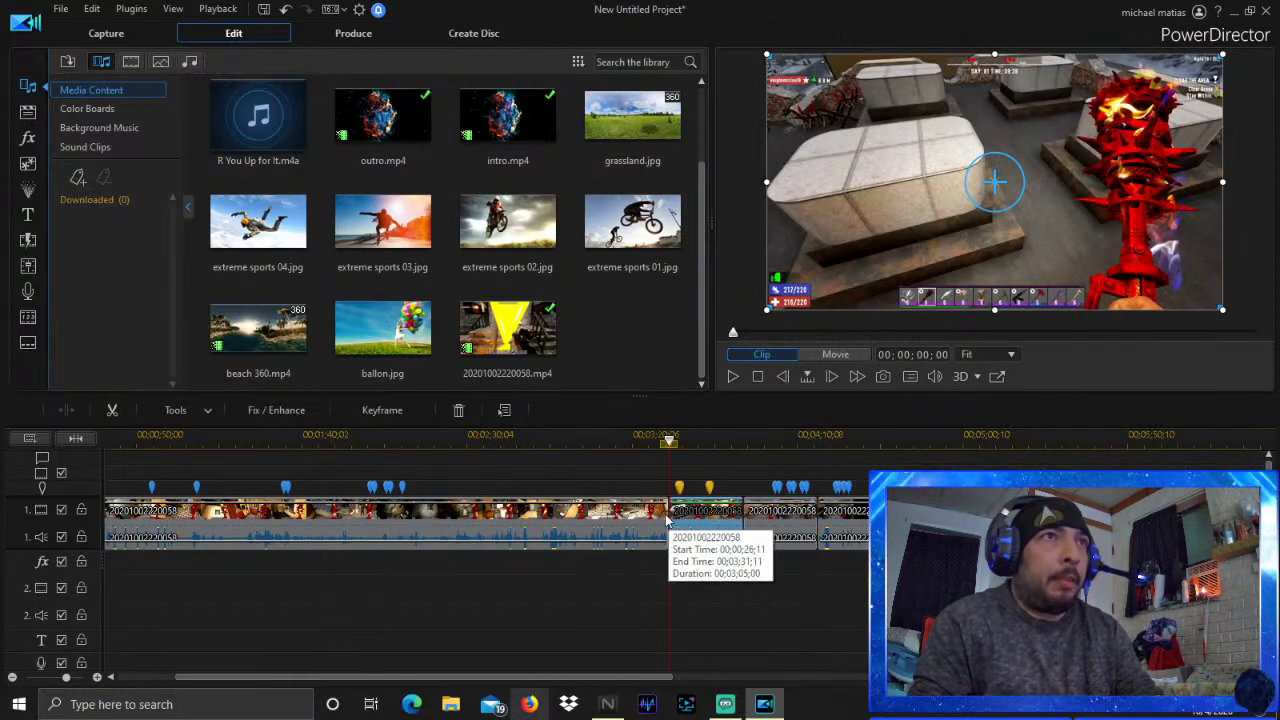
click(798, 522)
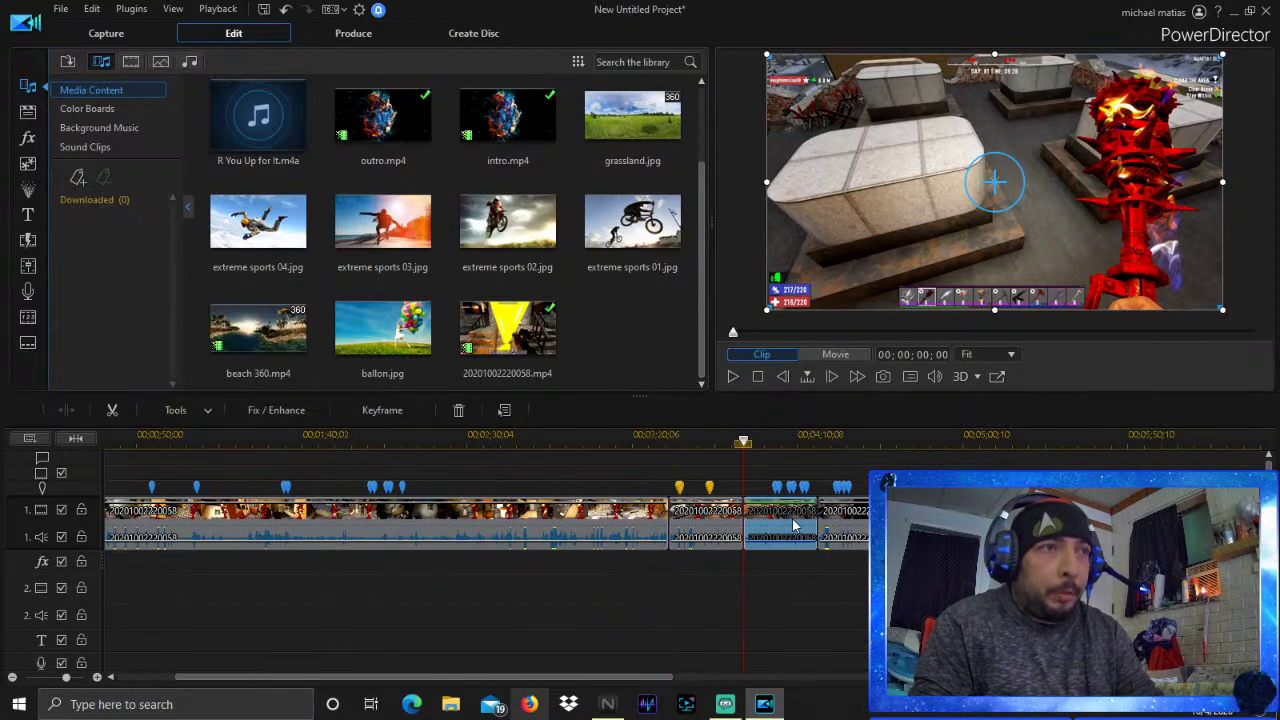
click(832, 521)
key(space)
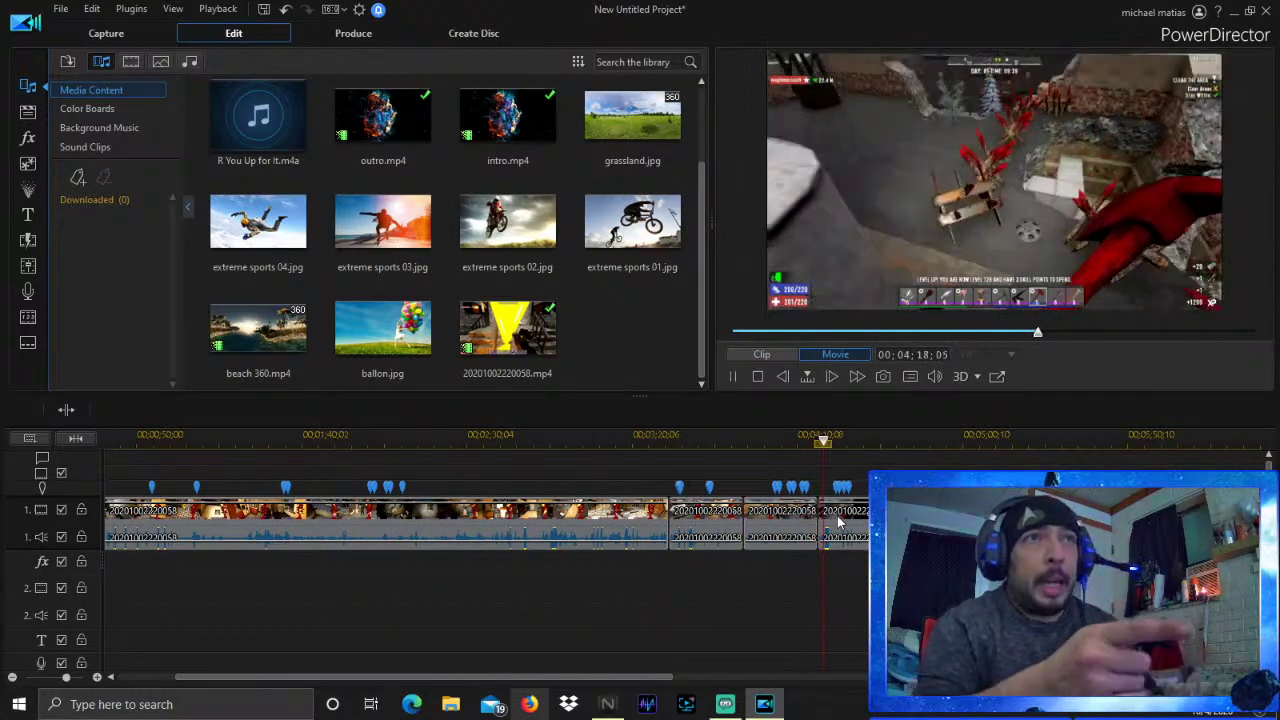
key(space)
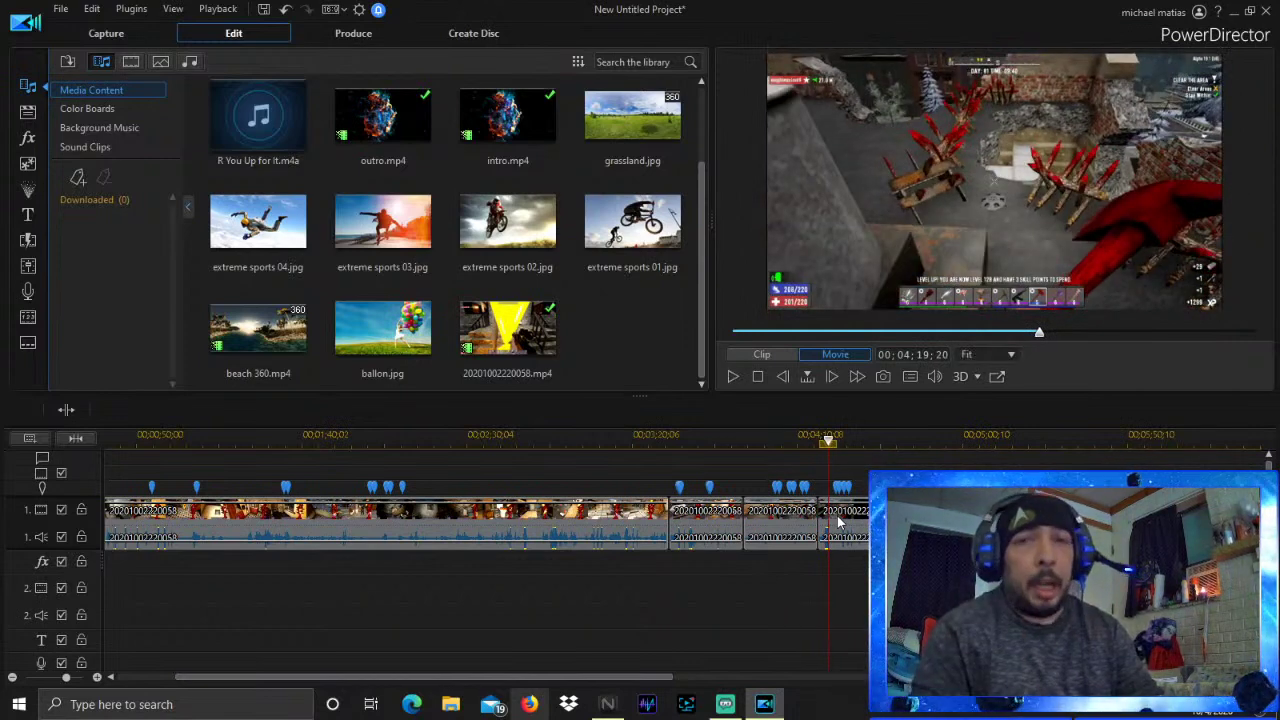
Select the looting segment between the two splits and open the list of clip editing tools
click(795, 520)
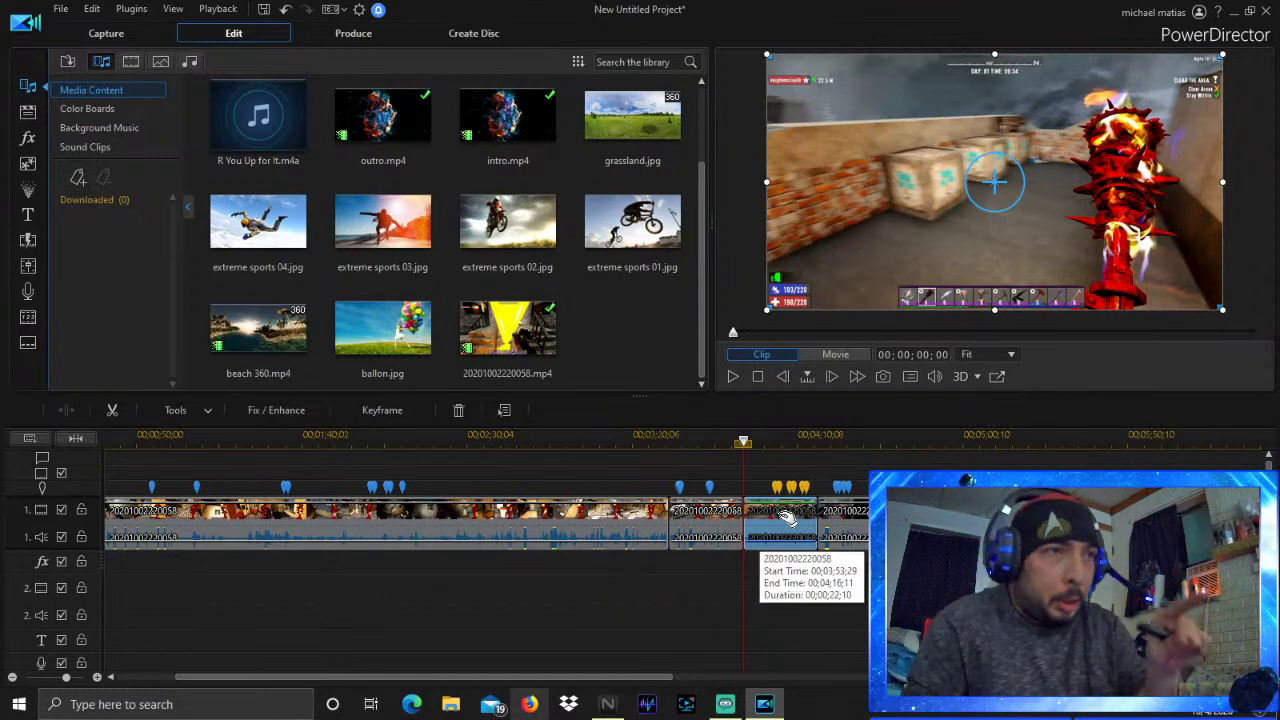
click(187, 416)
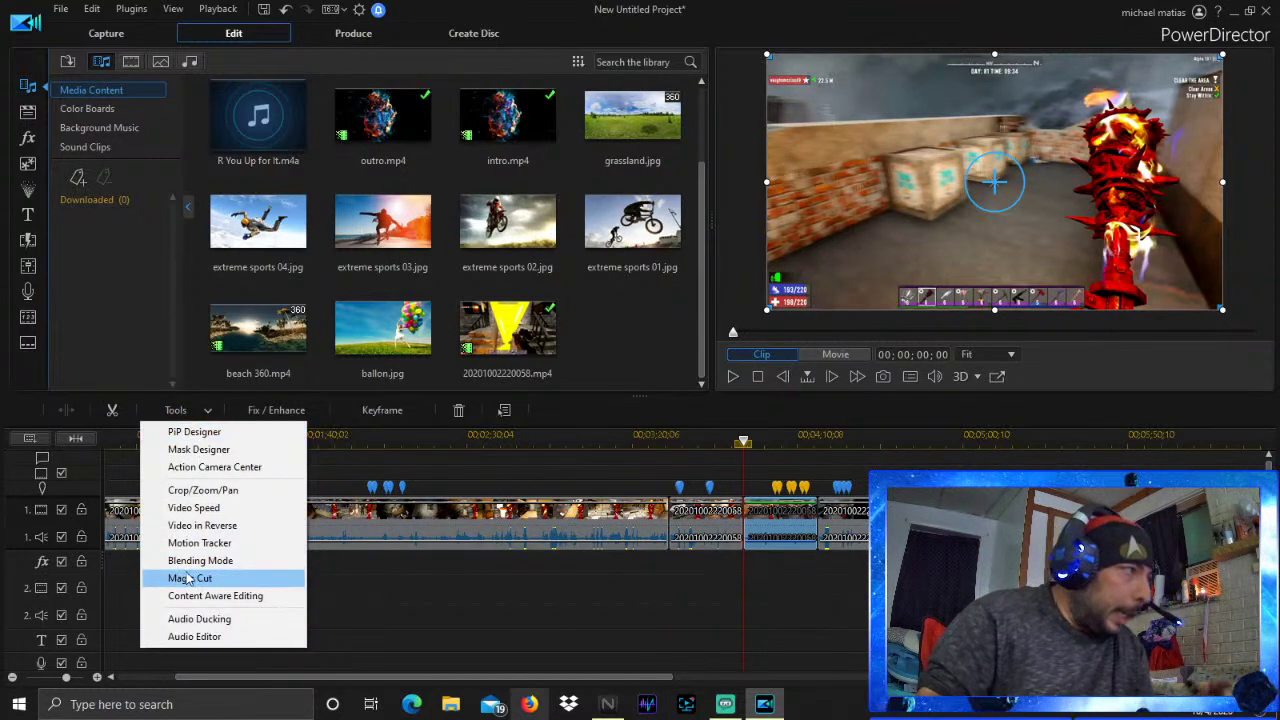
Speed up the entire selected gameplay clip with a speed multiplier of 2.5 and apply the change
click(196, 509)
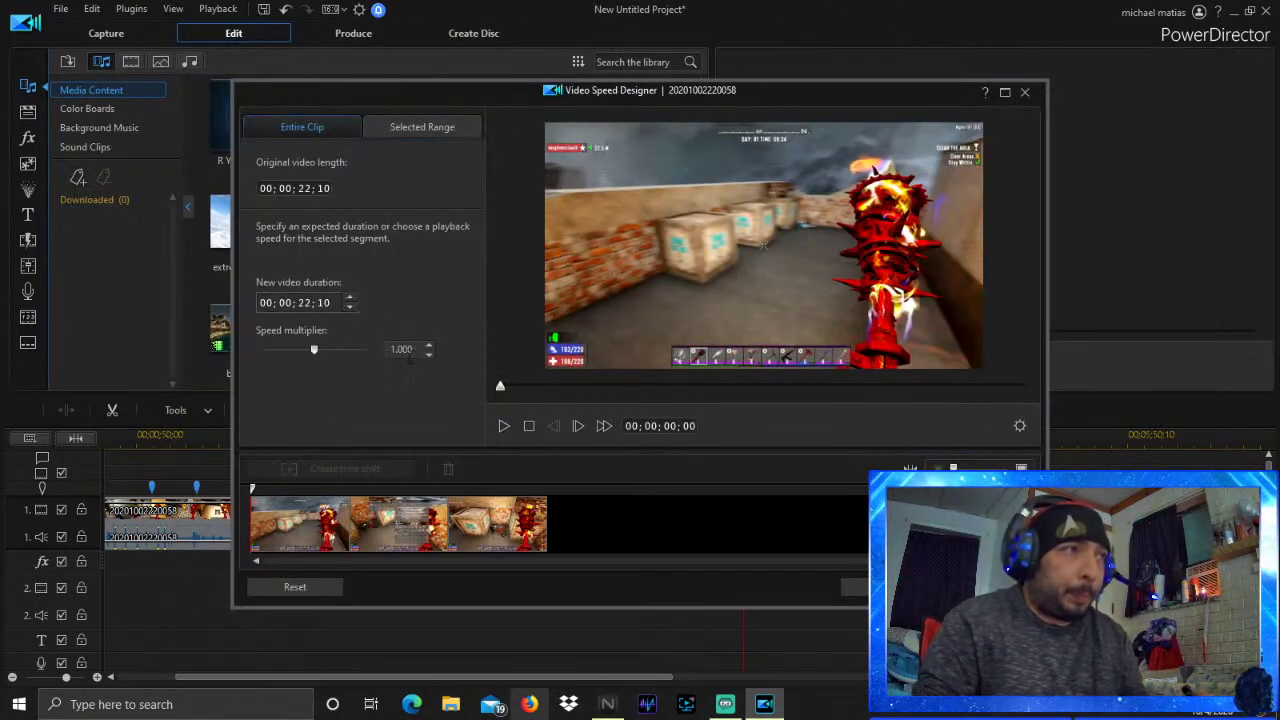
click(406, 350)
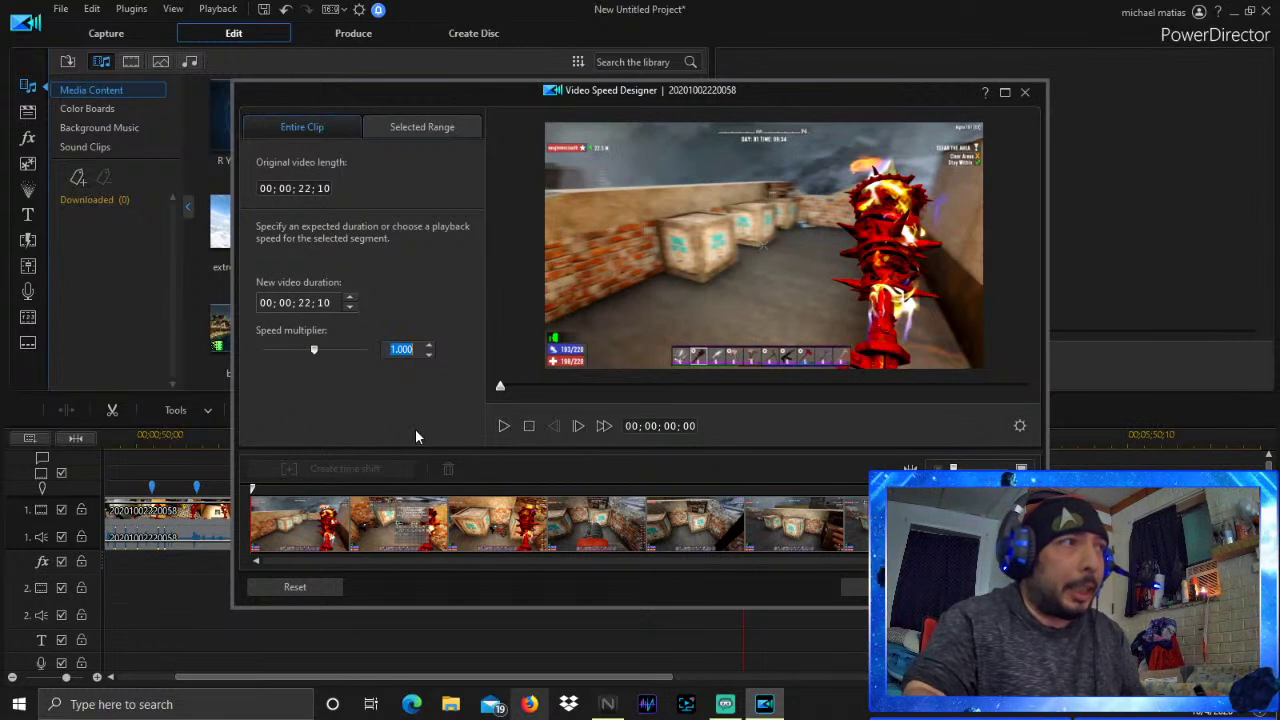
key(End)
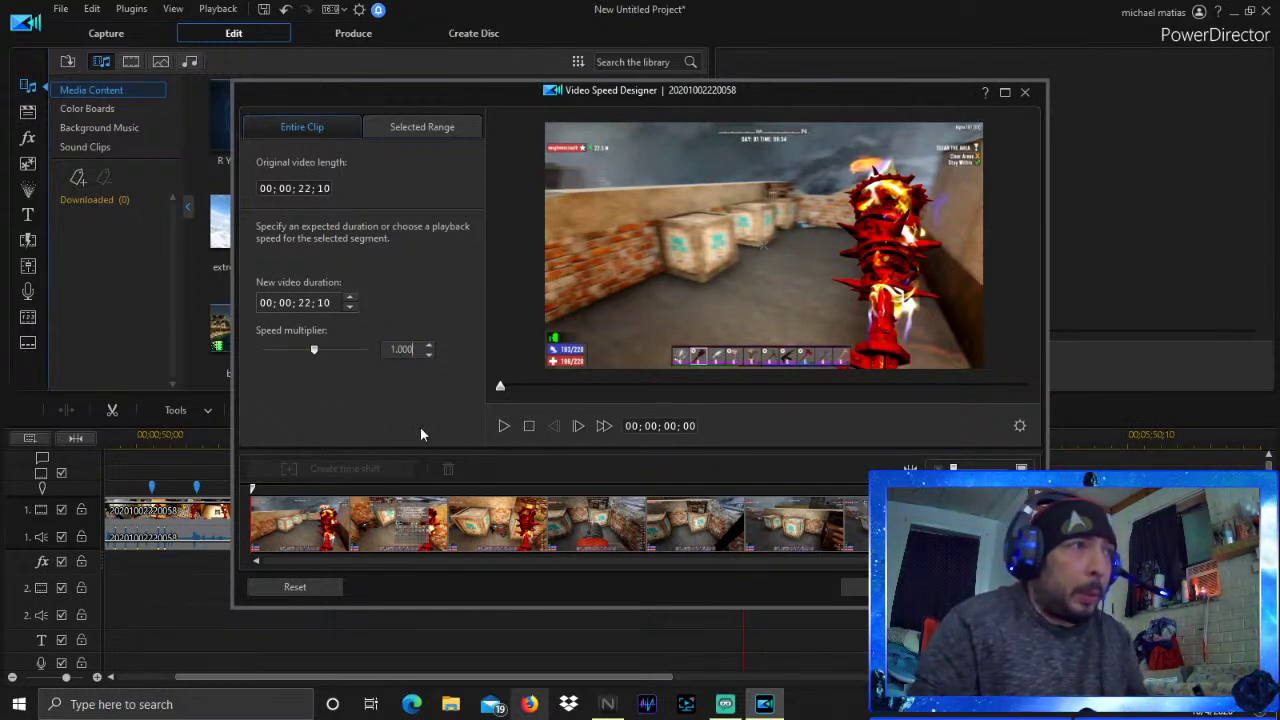
double_click(412, 350)
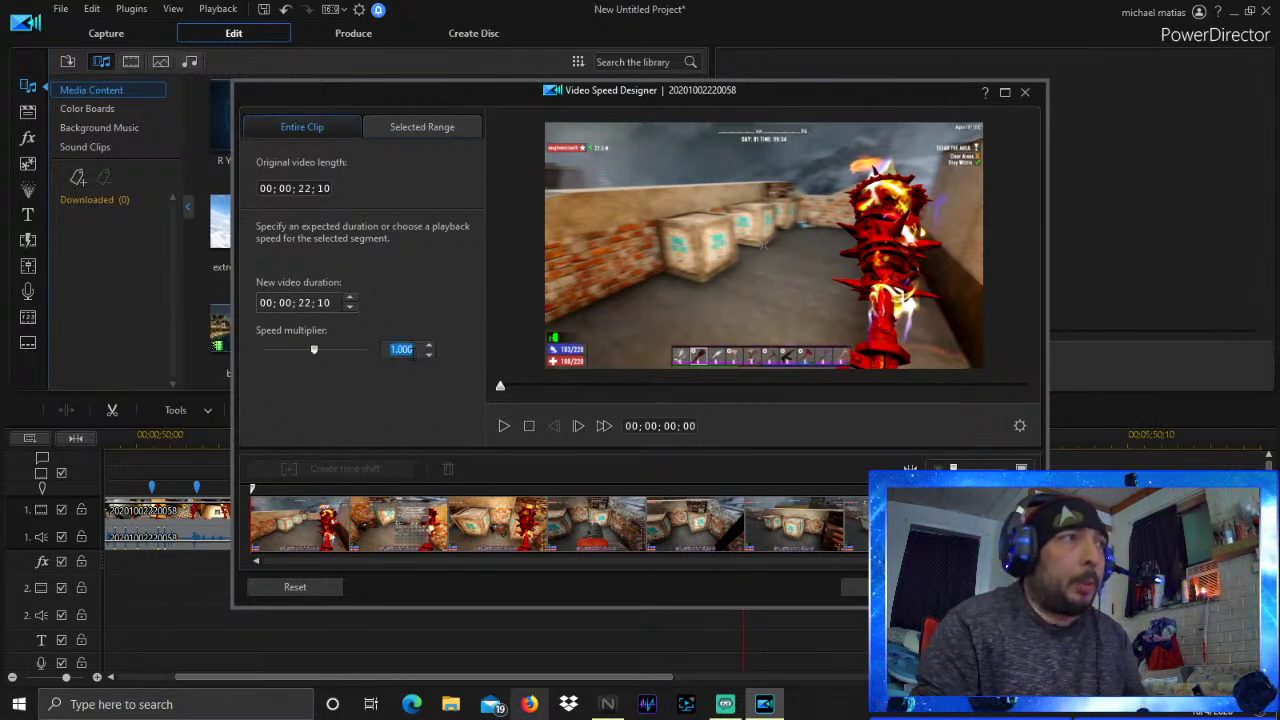
click(412, 350)
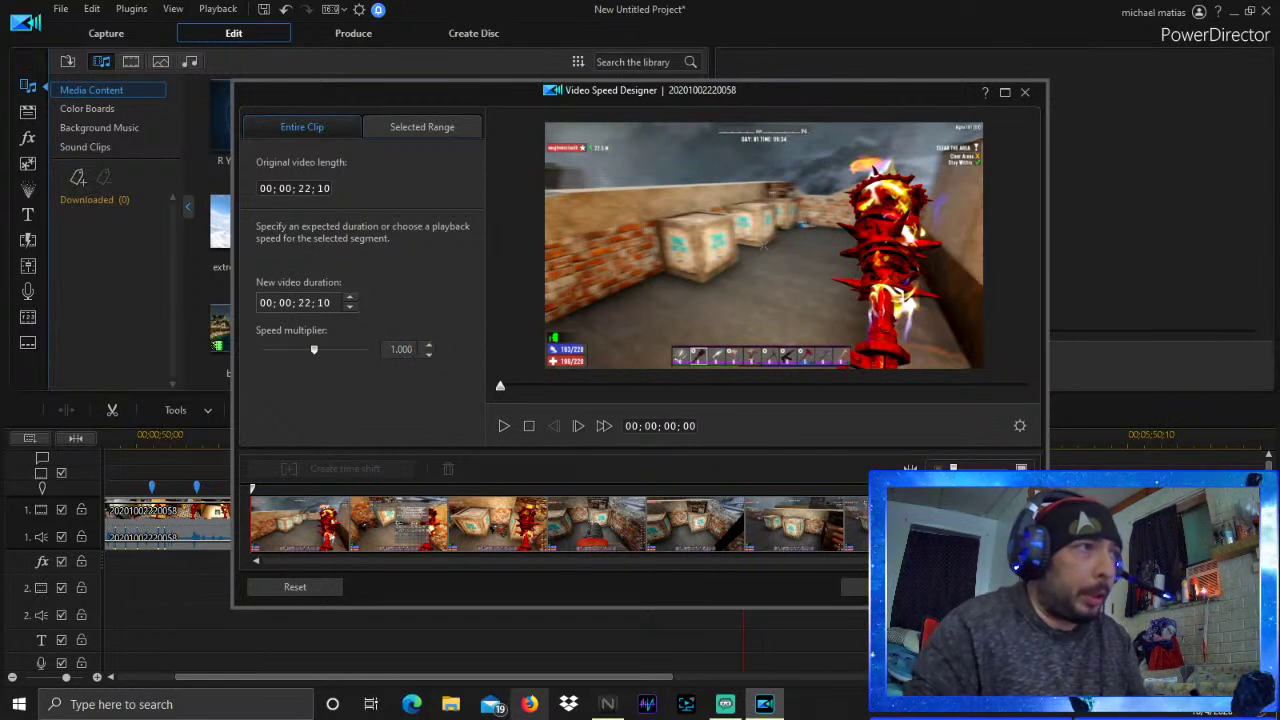
drag(412, 350, 373, 349)
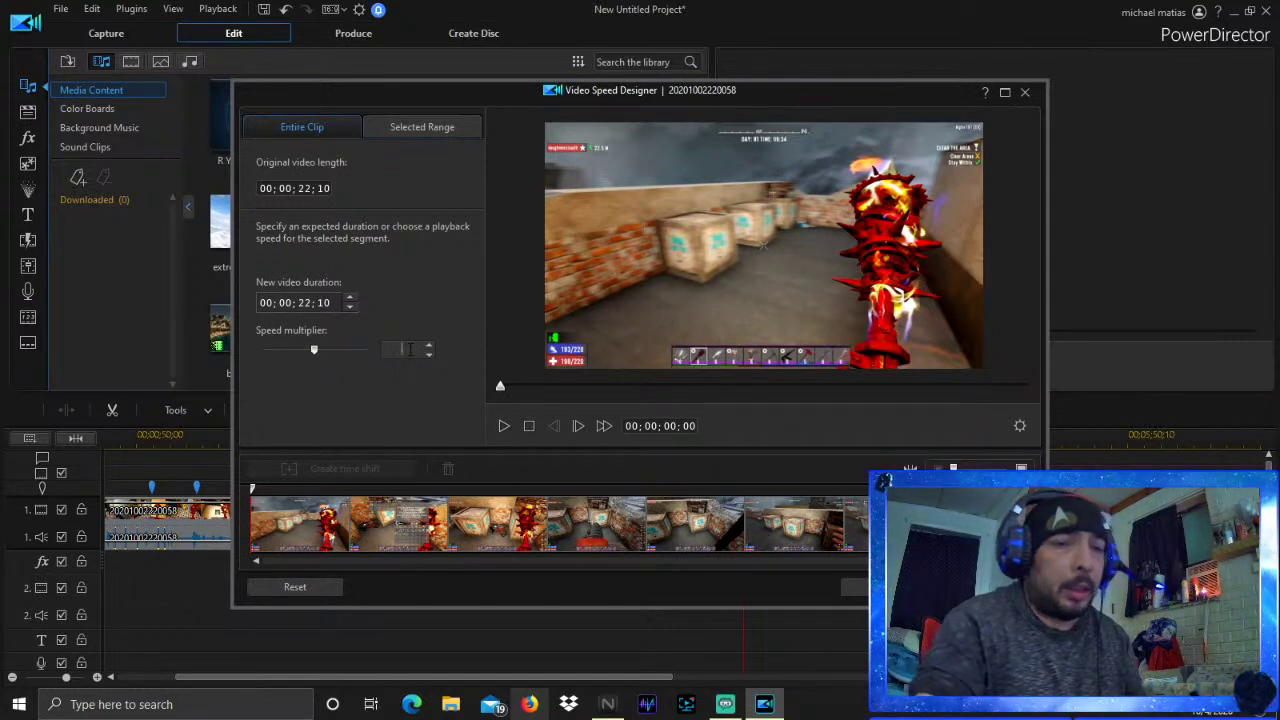
key(Num_Lock)
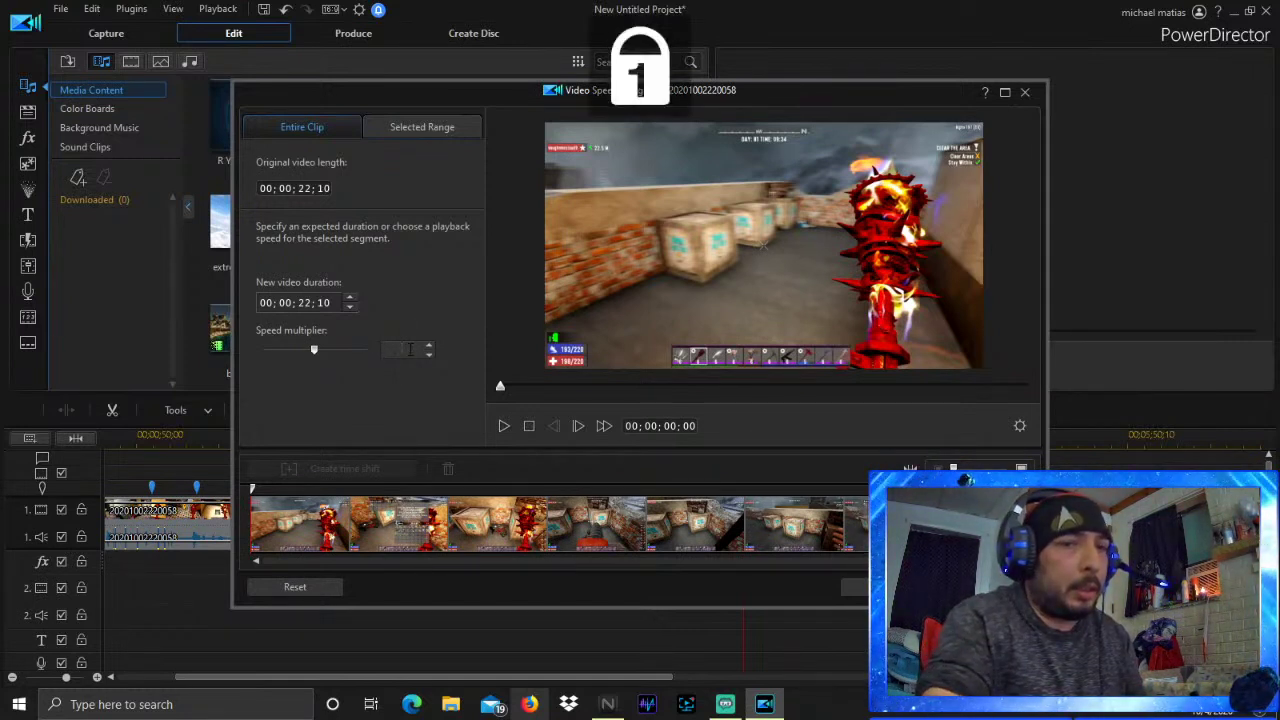
text(2.5)
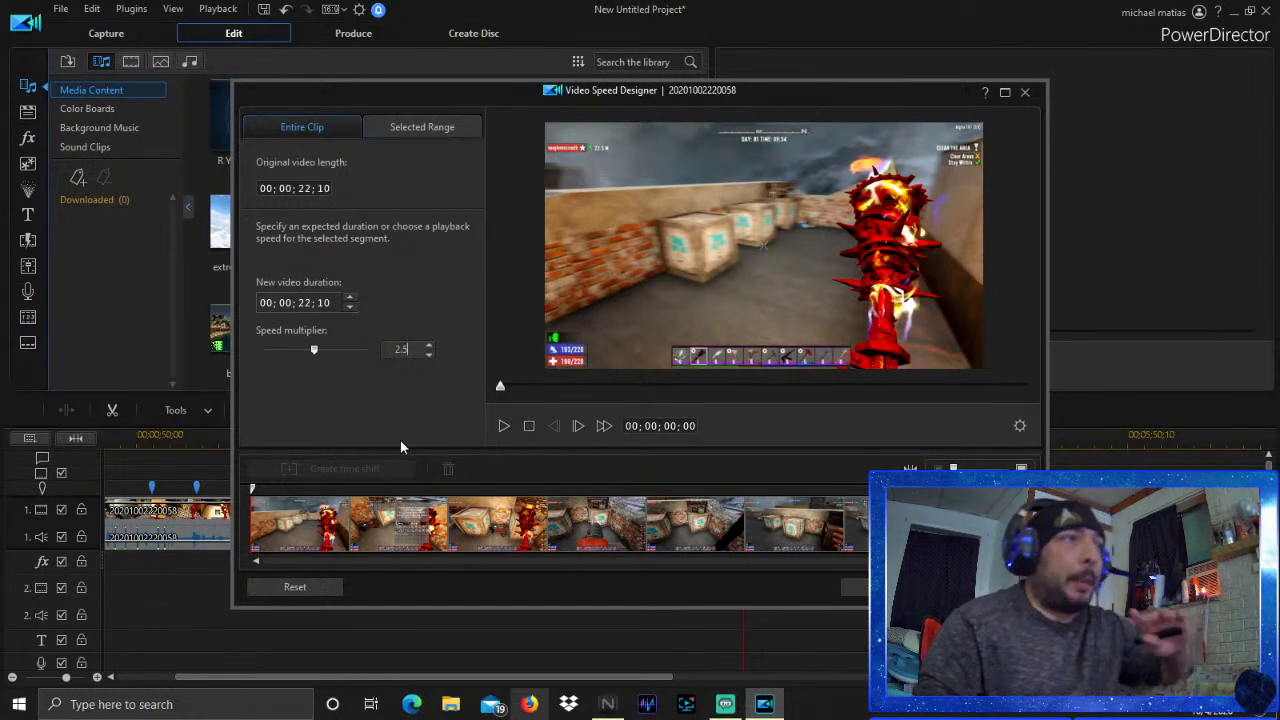
click(503, 426)
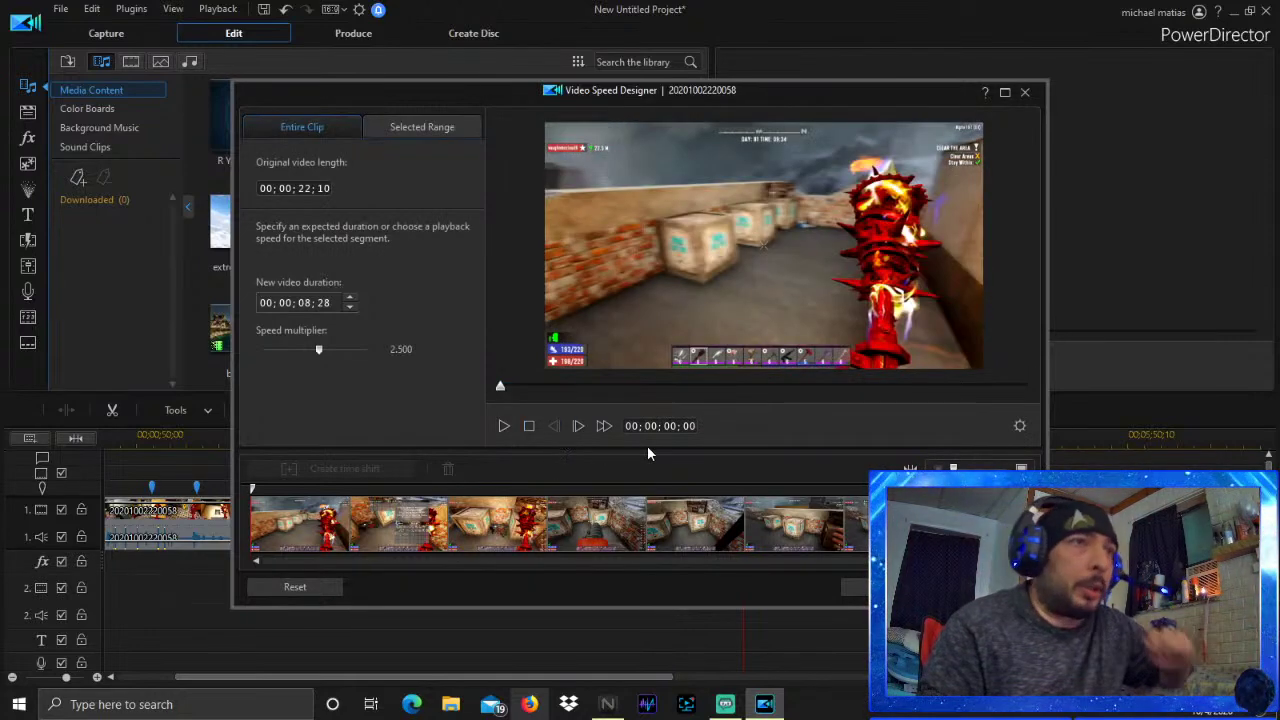
click(856, 587)
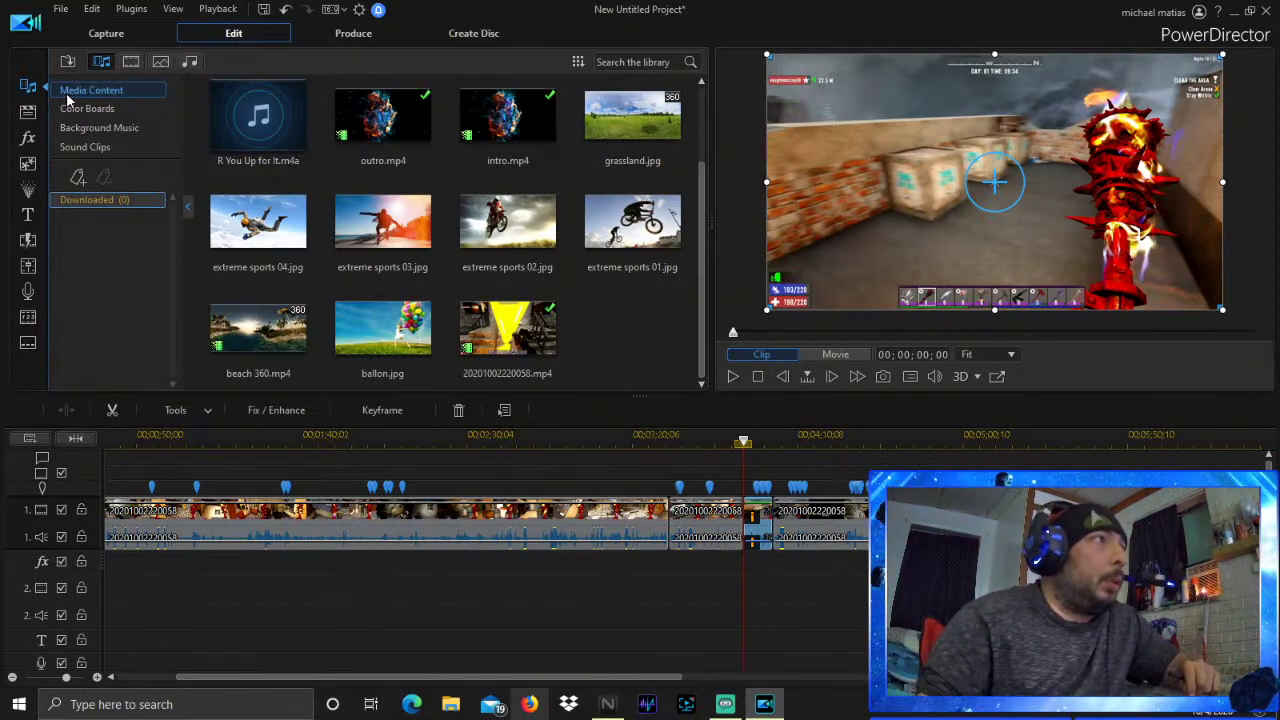
Audition the background music tracks Strong, Samurai and Hairstylist from the downloaded list
click(97, 127)
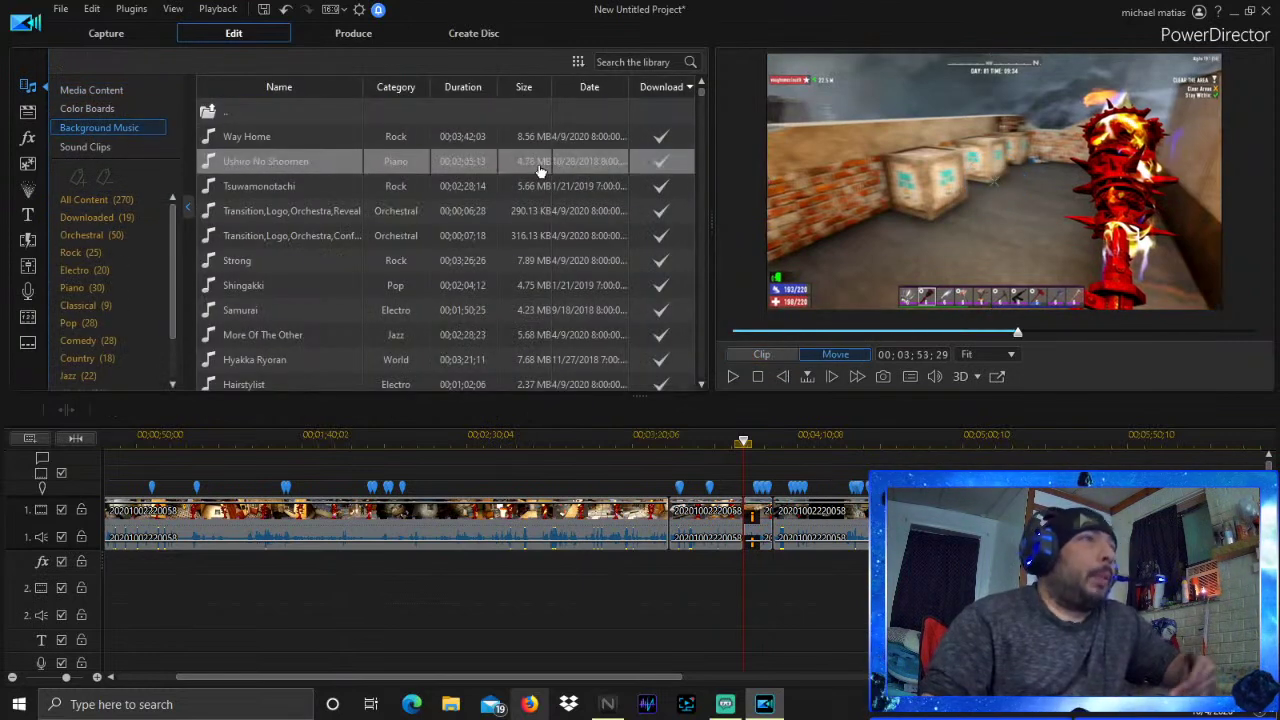
click(469, 261)
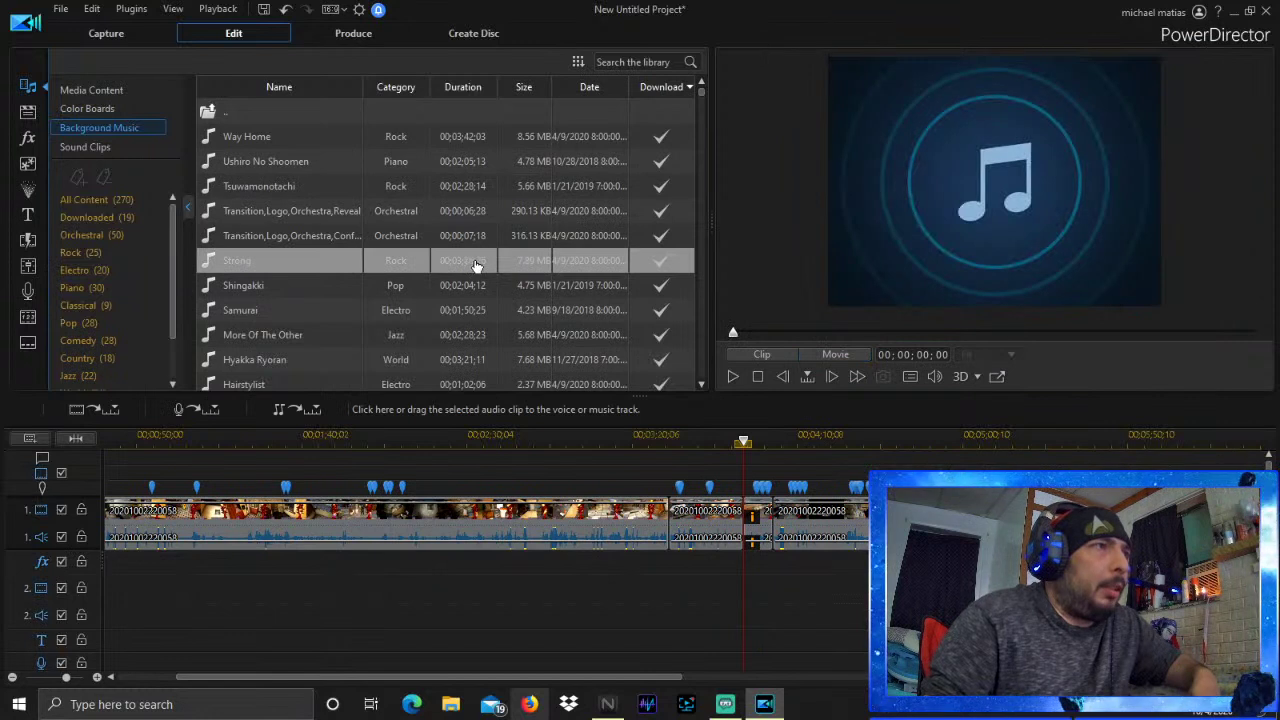
click(735, 378)
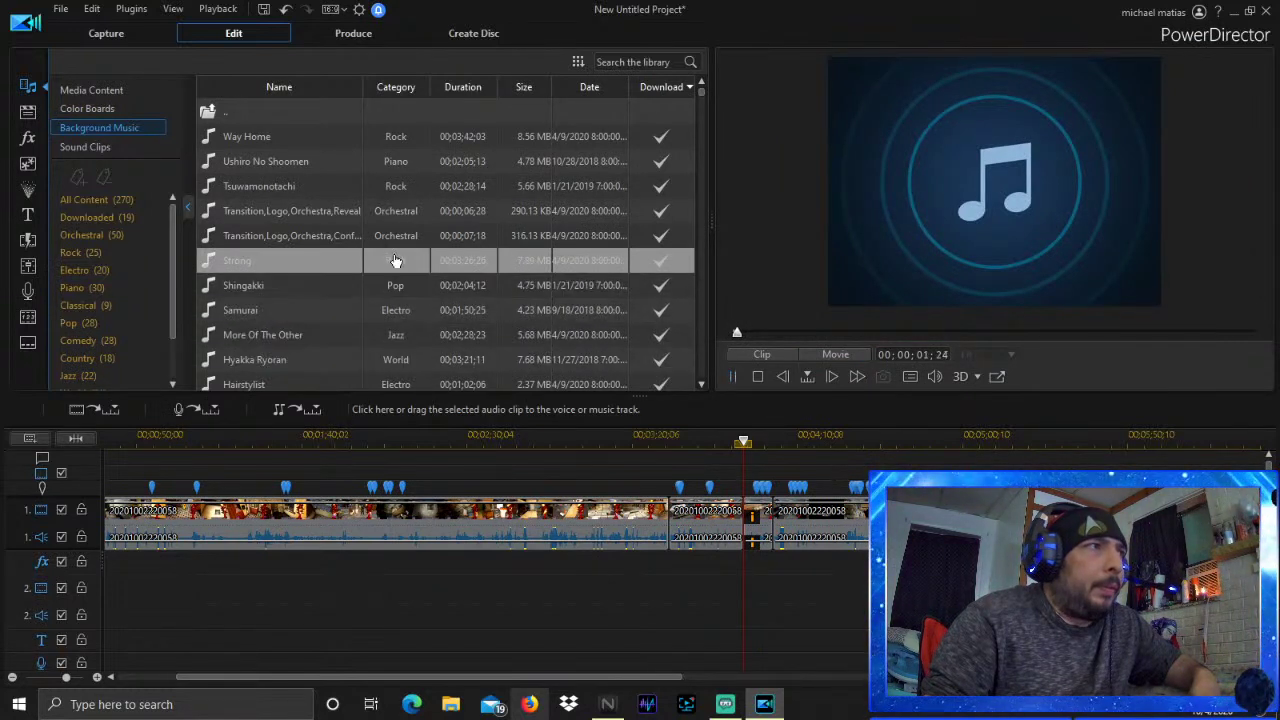
click(411, 315)
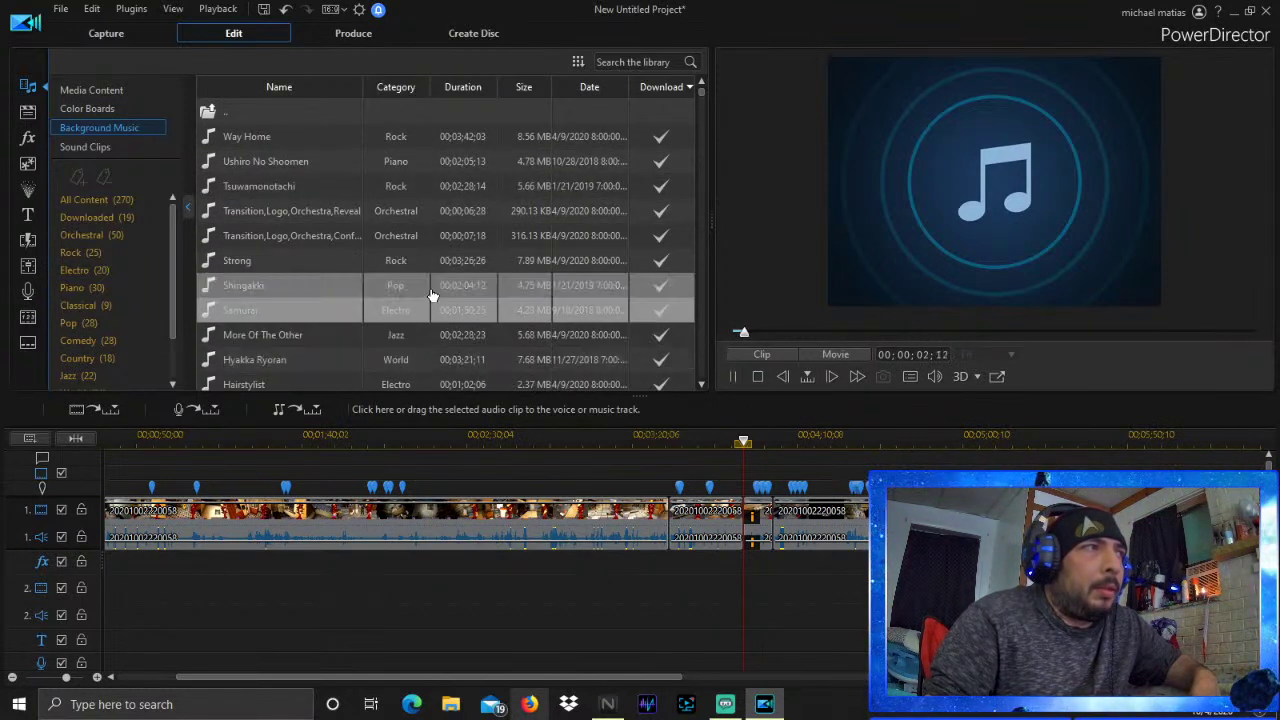
scroll(428, 300, down, 1)
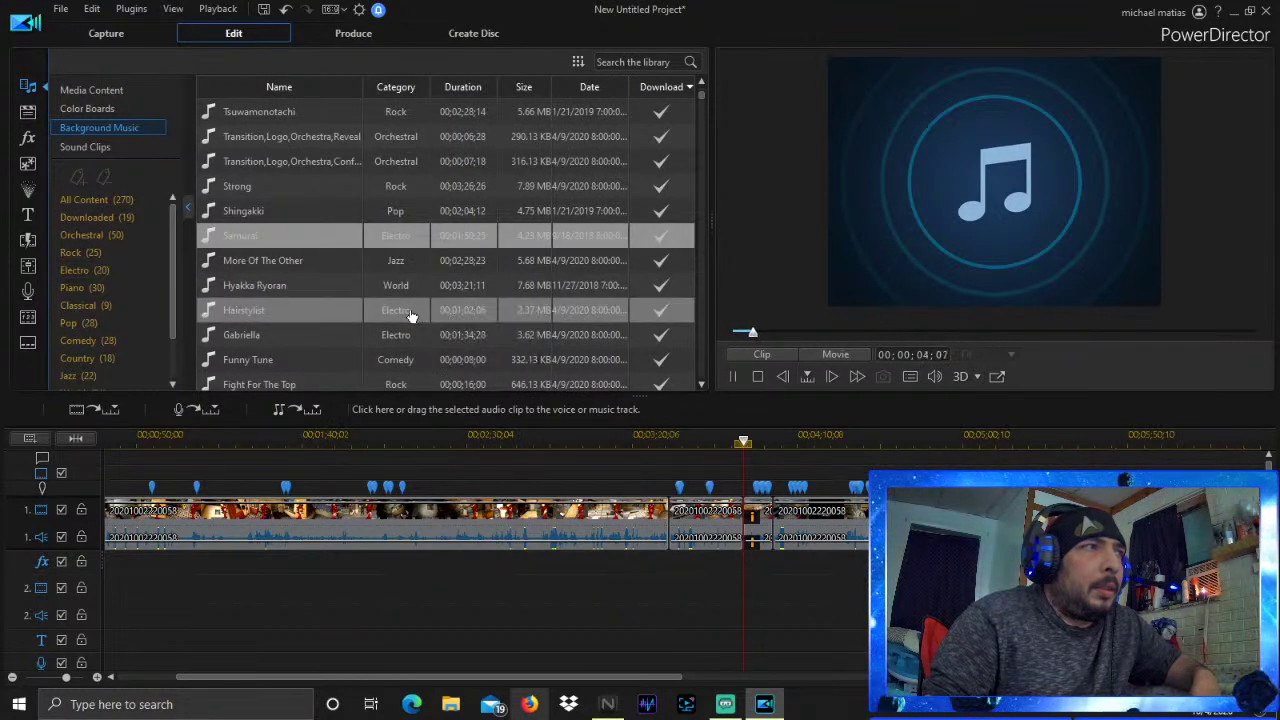
click(410, 315)
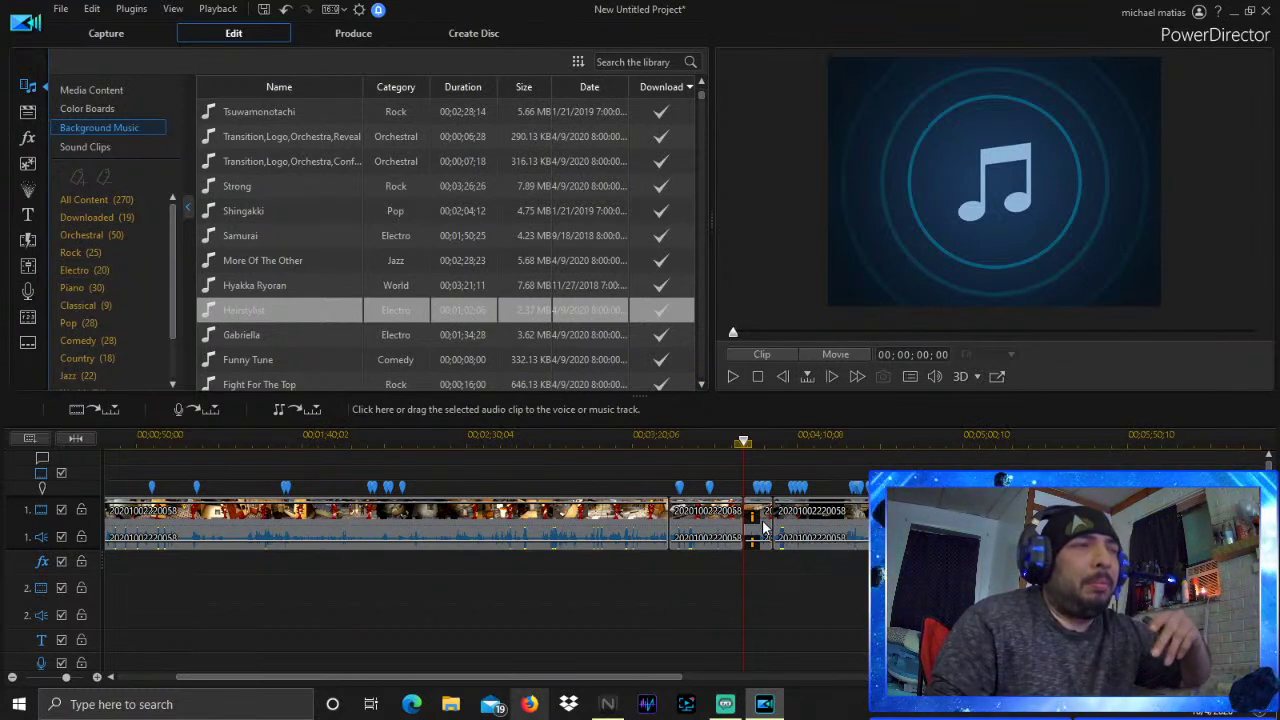
click(733, 376)
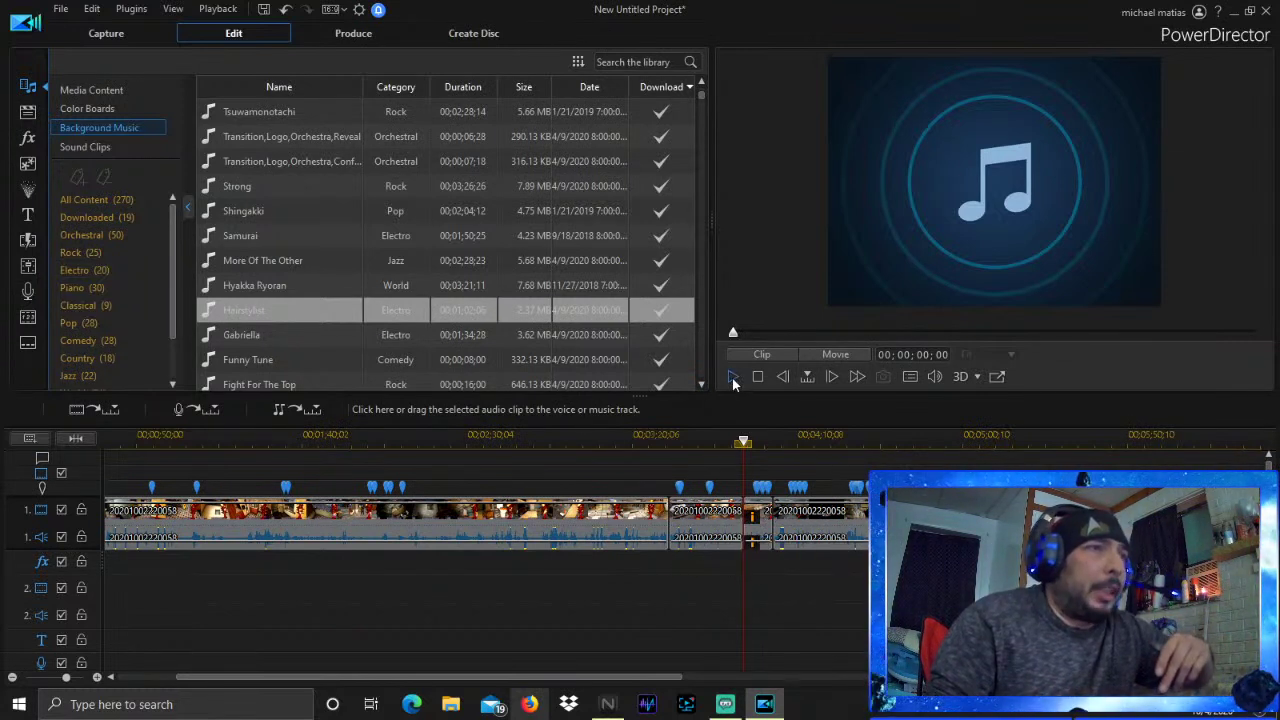
Preview the Gabriella music track and place it on audio track 2 at the start of the sped-up clip
click(380, 337)
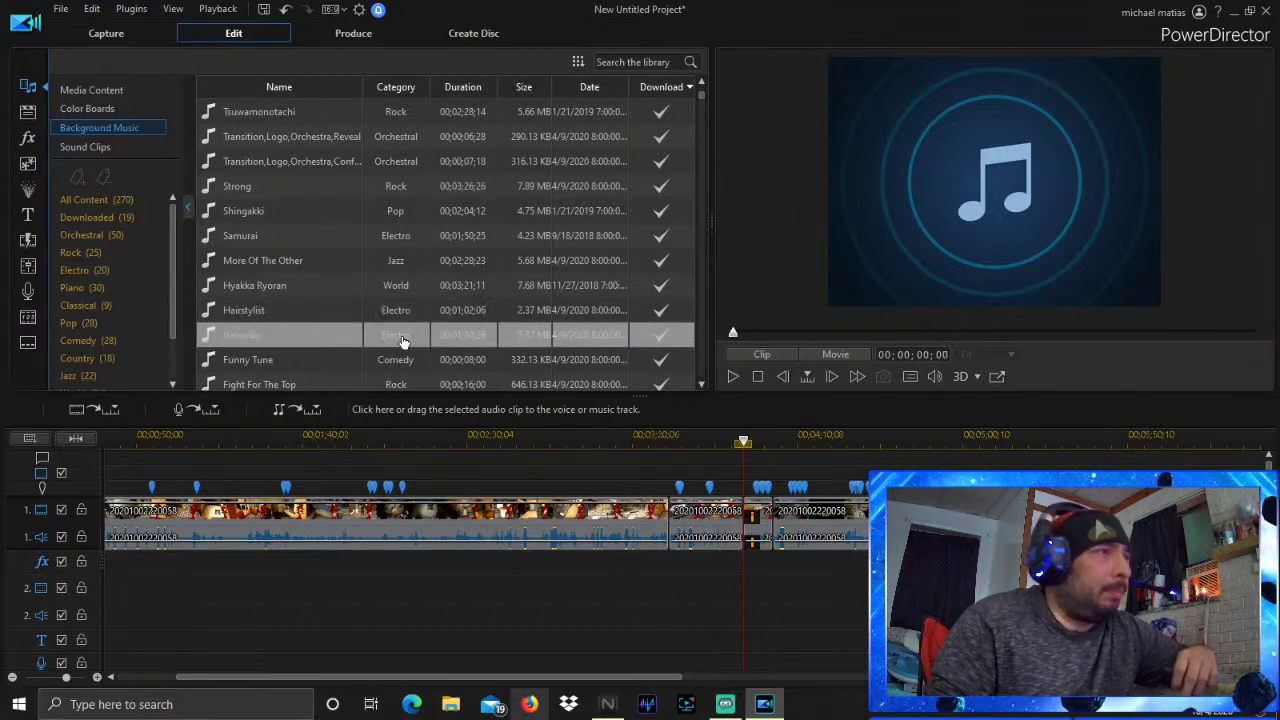
click(731, 376)
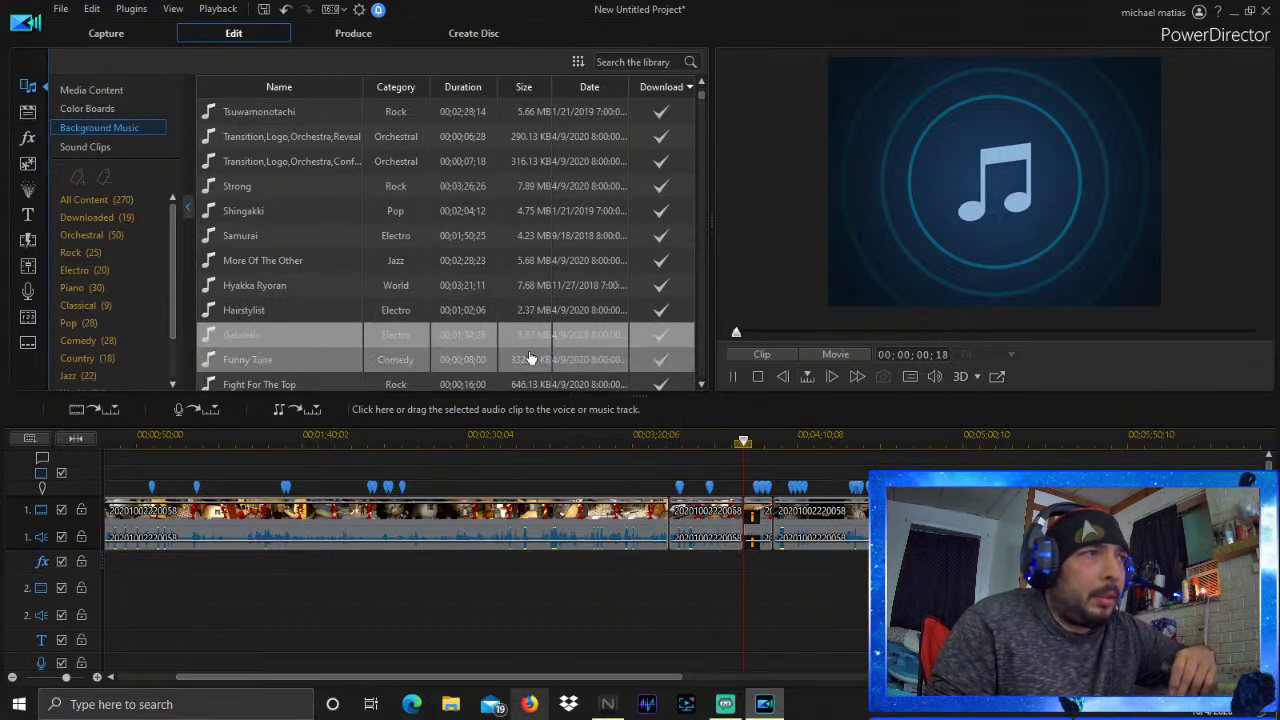
click(757, 376)
drag(328, 336, 748, 605)
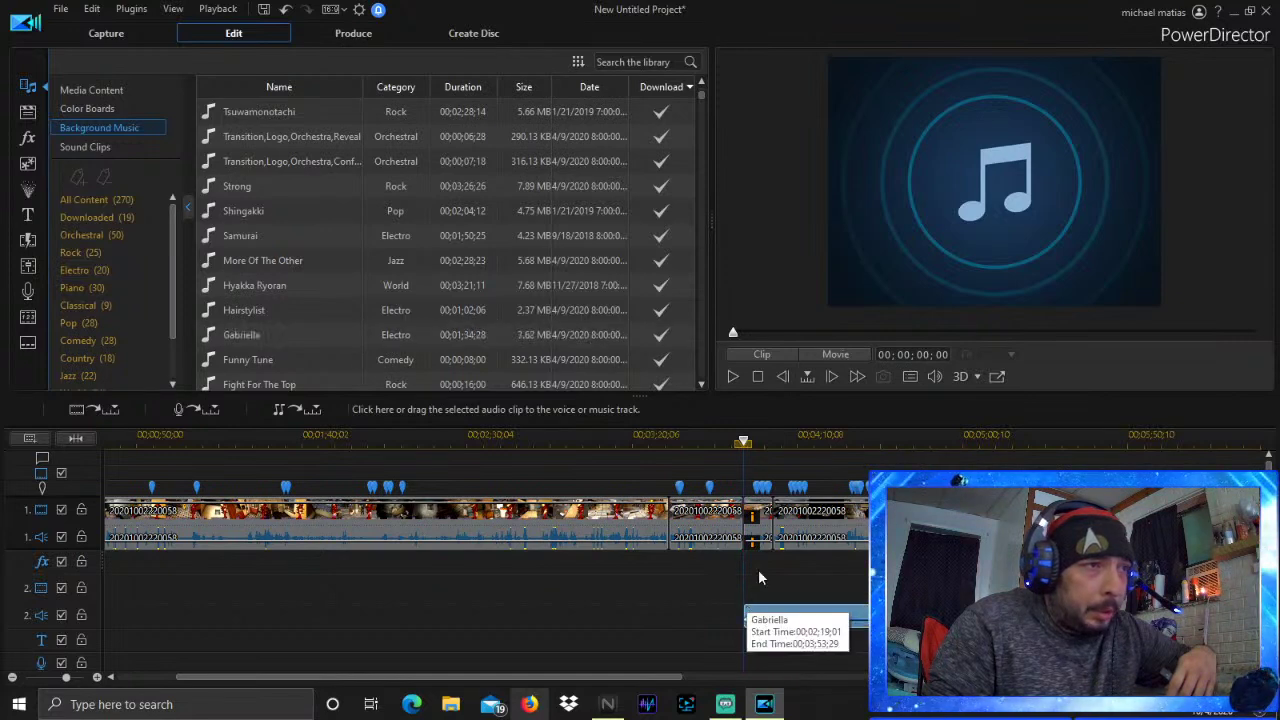
Split the Gabriella music at the end of the sped-up clip and remove the part after the cut
click(774, 518)
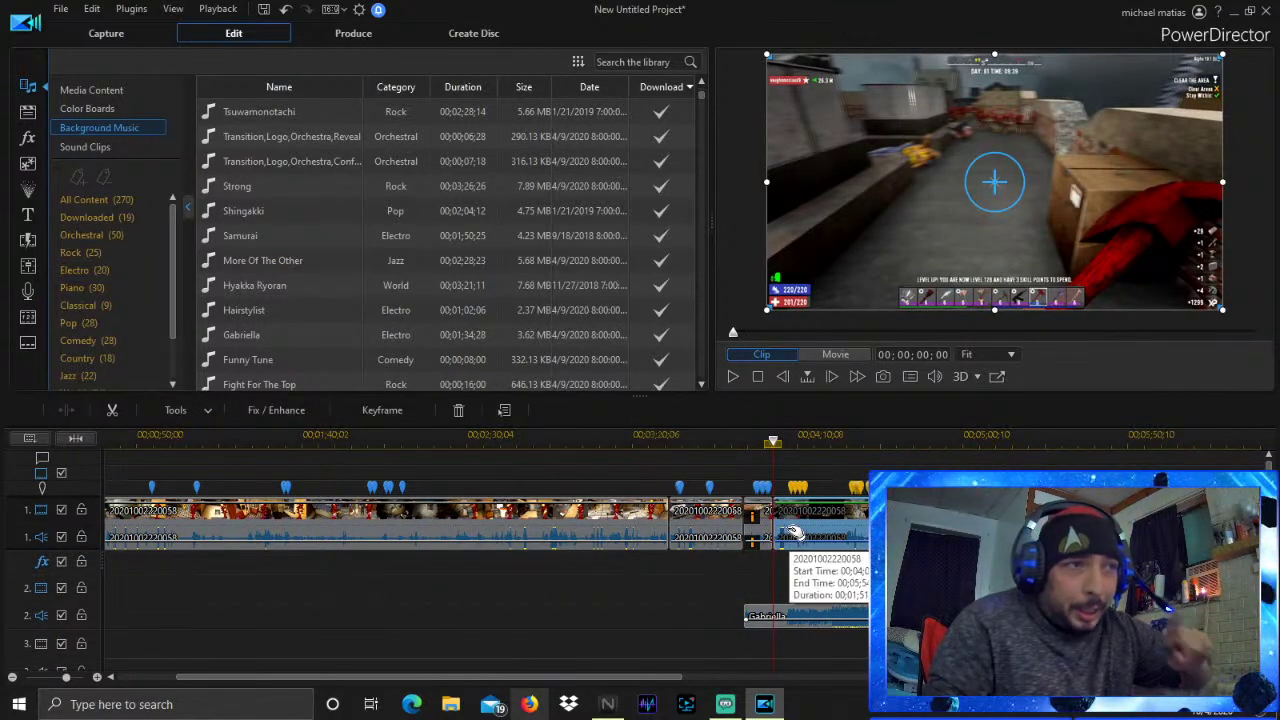
click(808, 617)
right_click(808, 617)
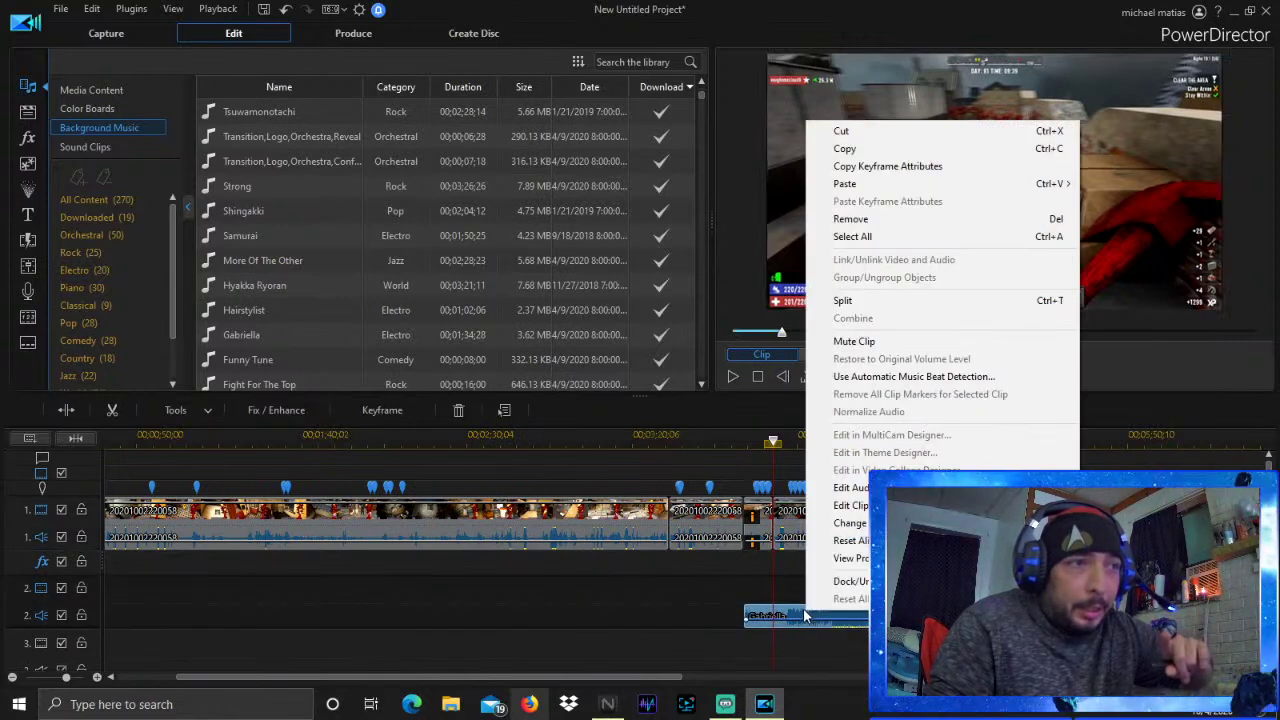
click(830, 457)
right_click(822, 611)
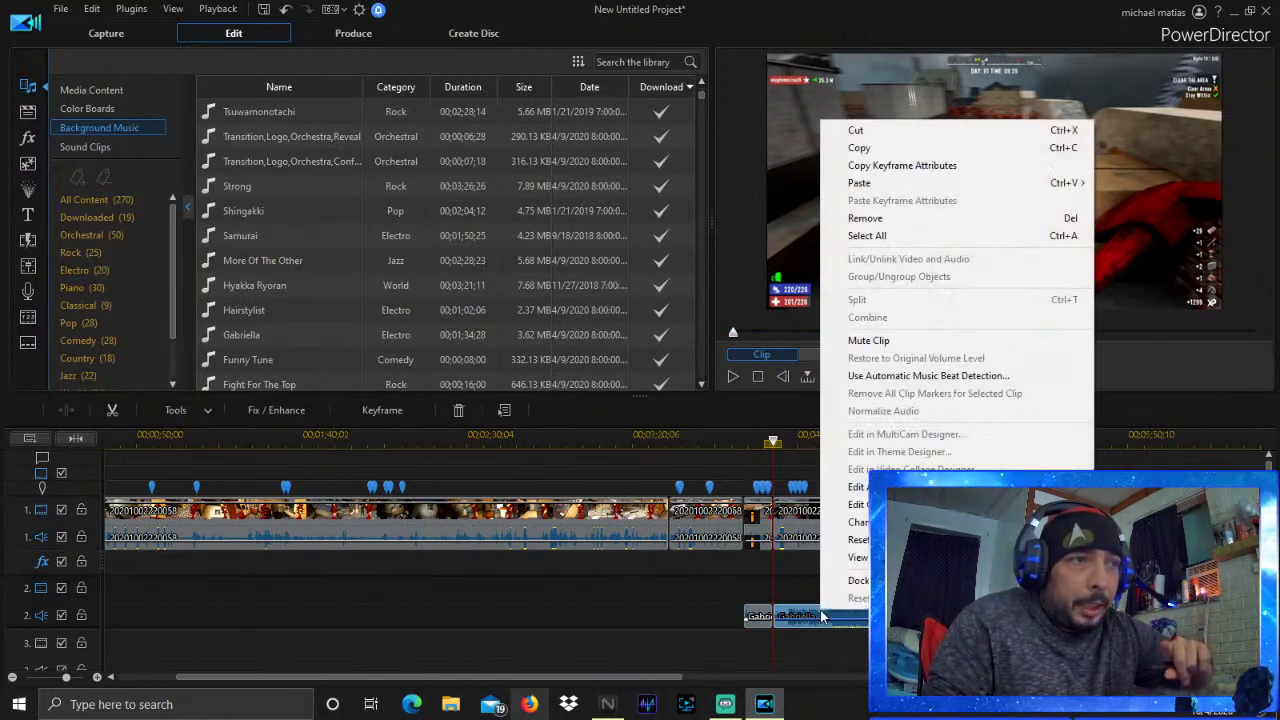
click(877, 218)
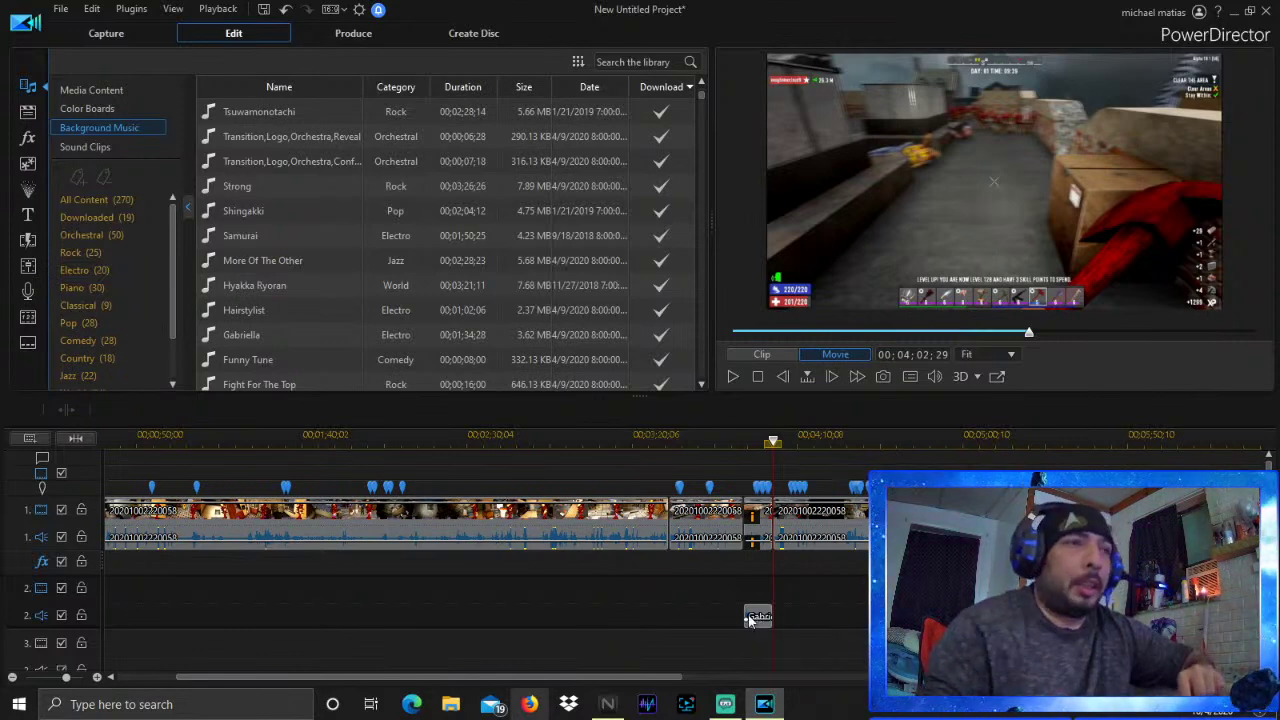
Play the timeline from shortly before the sped-up clip through its end to check the speed change and music
click(748, 538)
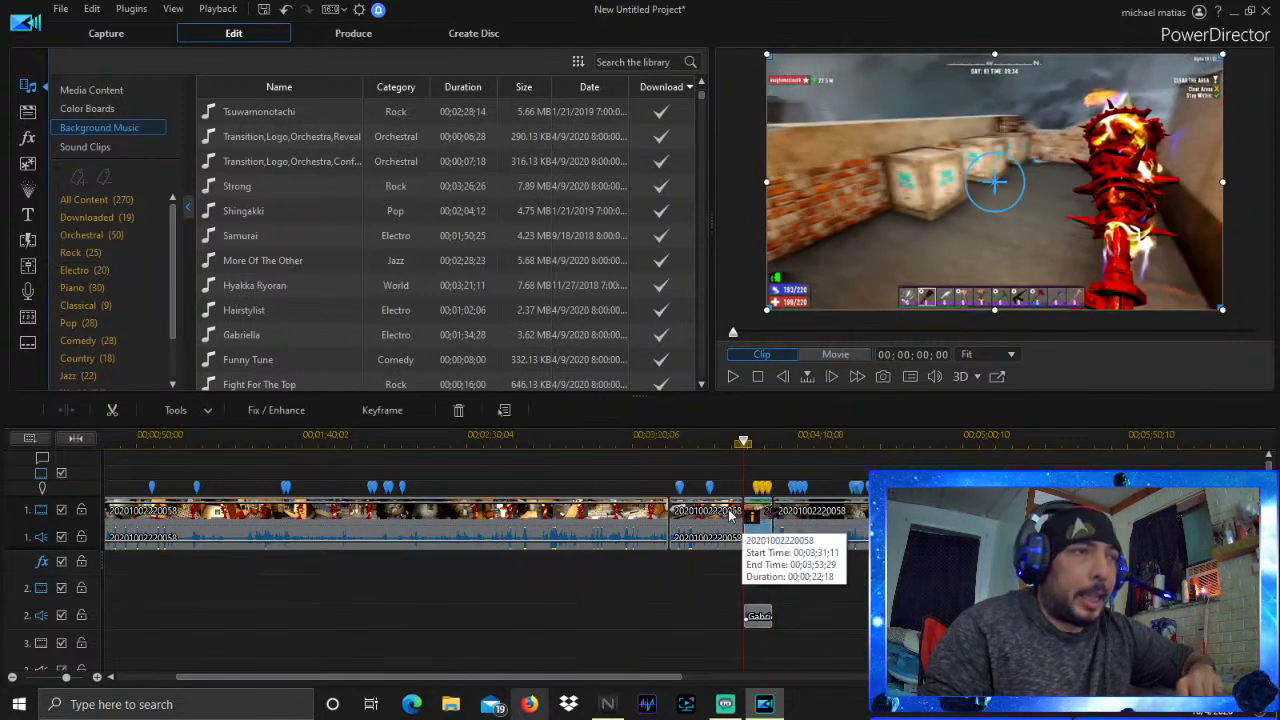
click(712, 440)
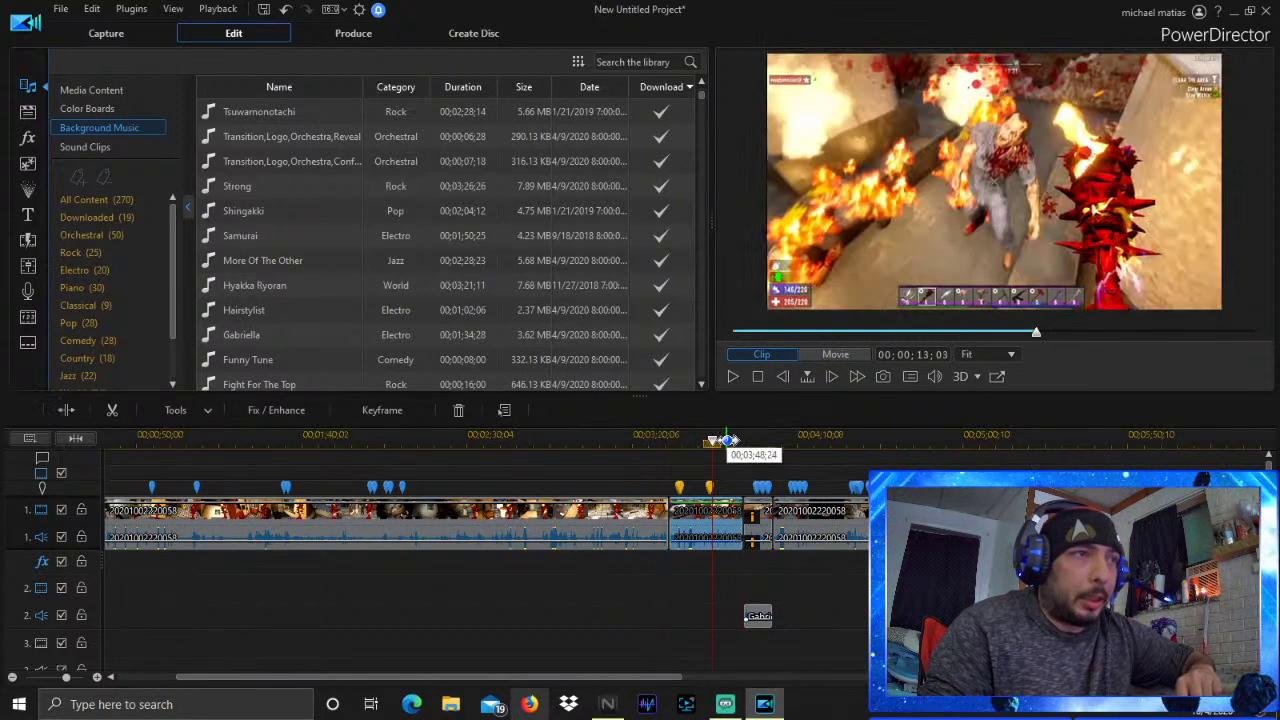
click(726, 440)
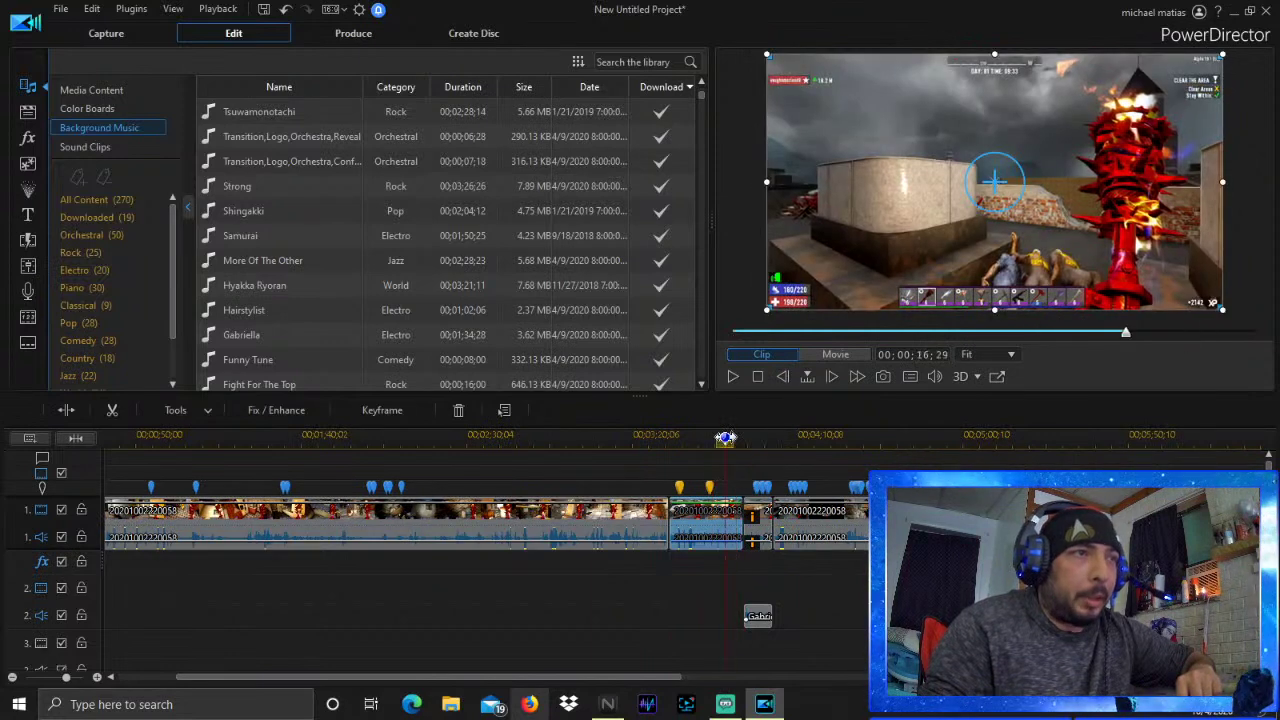
click(712, 518)
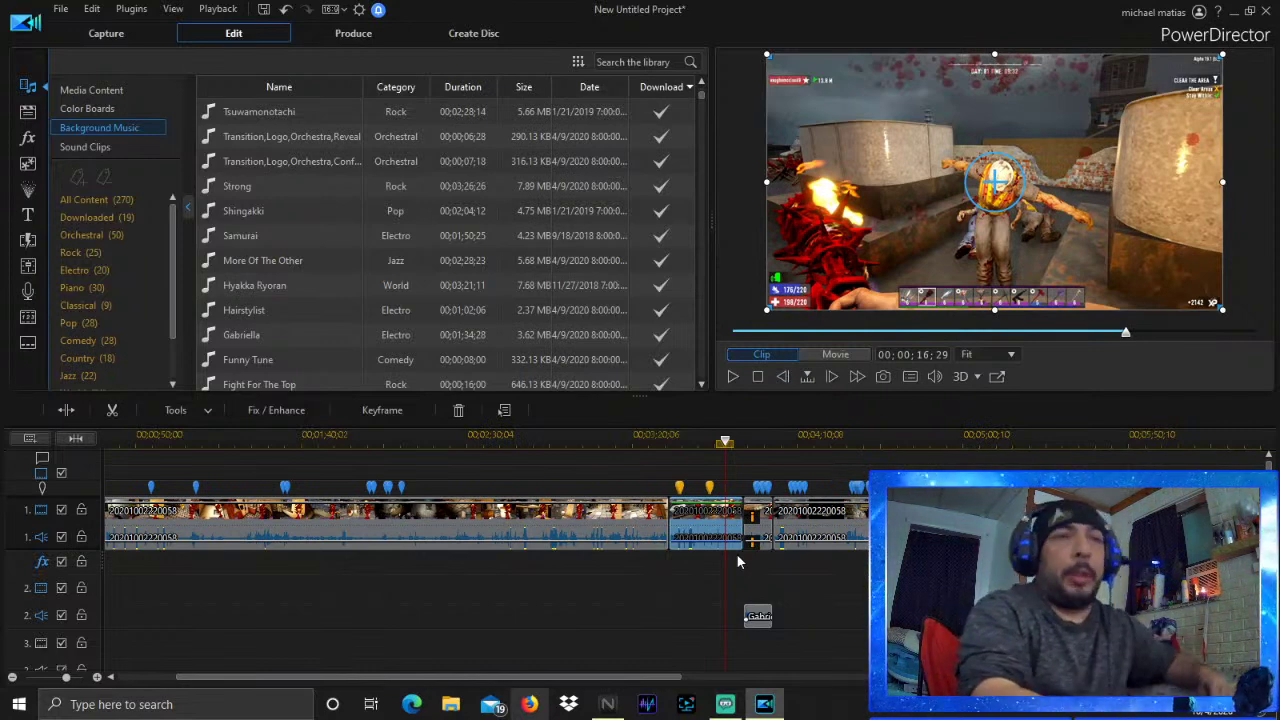
key(space)
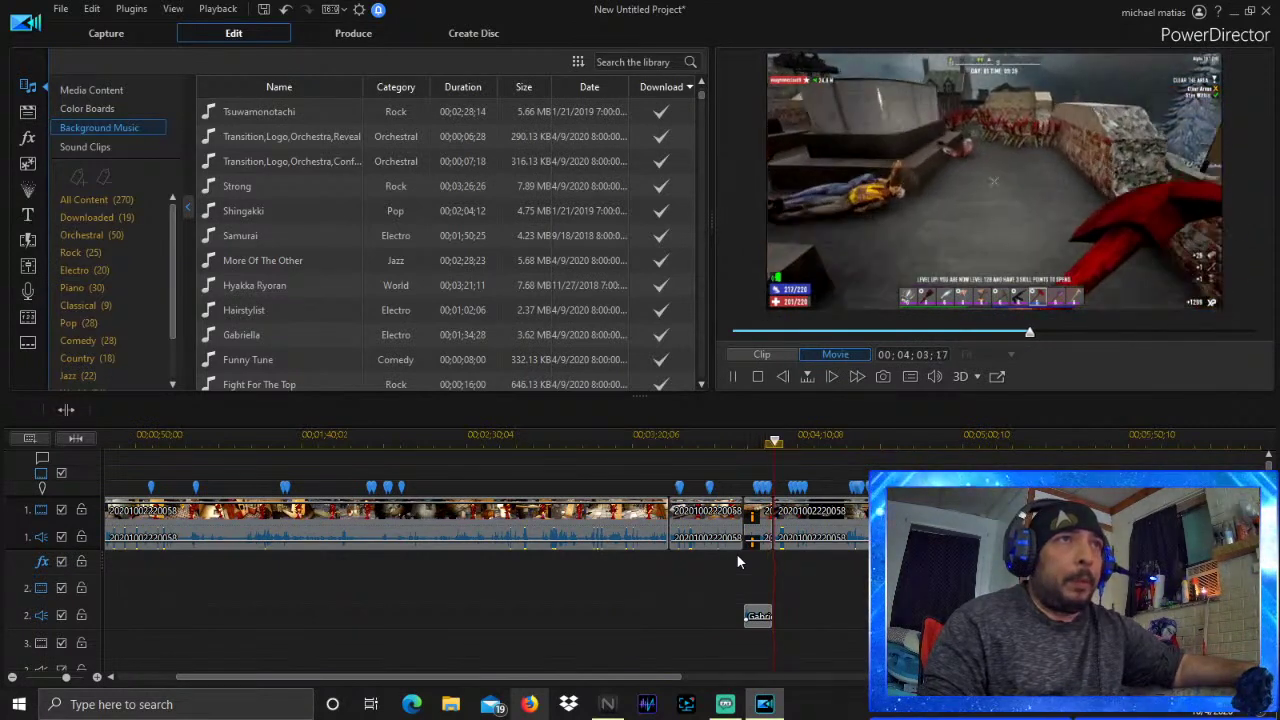
key(space)
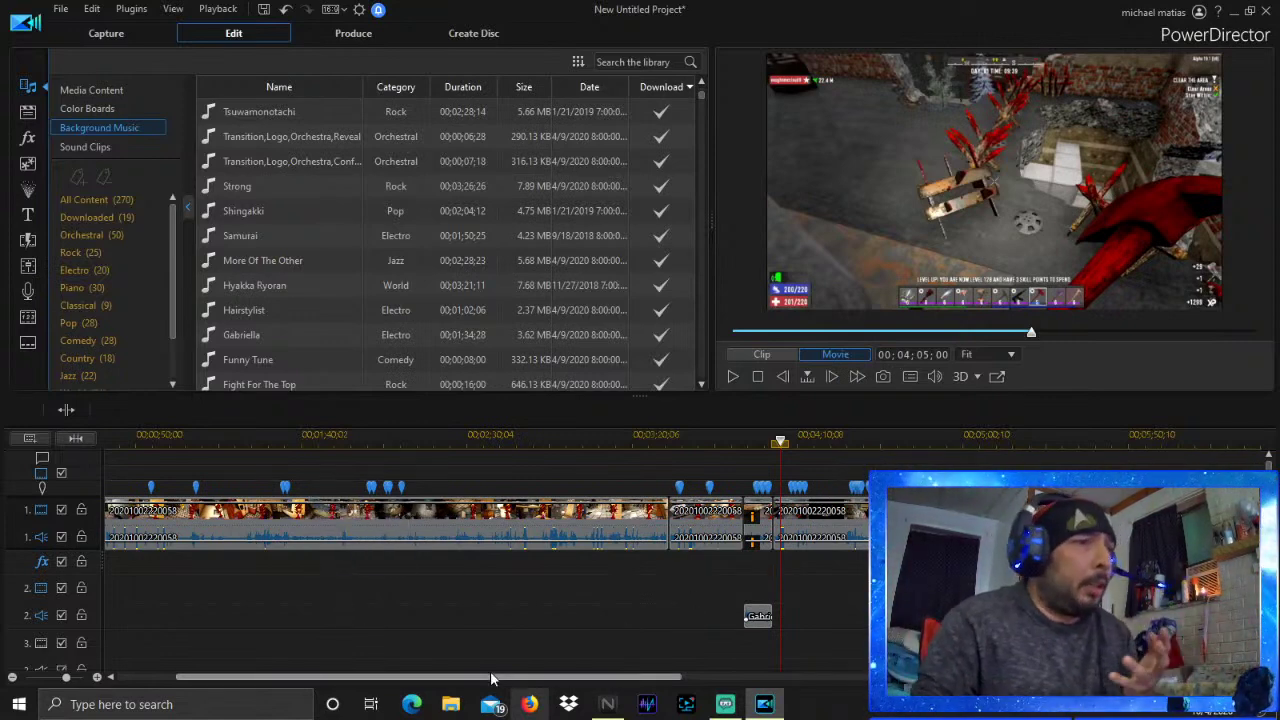
Locate the start of the slow section by playing and scrubbing the long gameplay clip, and split it at 00;01;56;02
drag(502, 678, 337, 680)
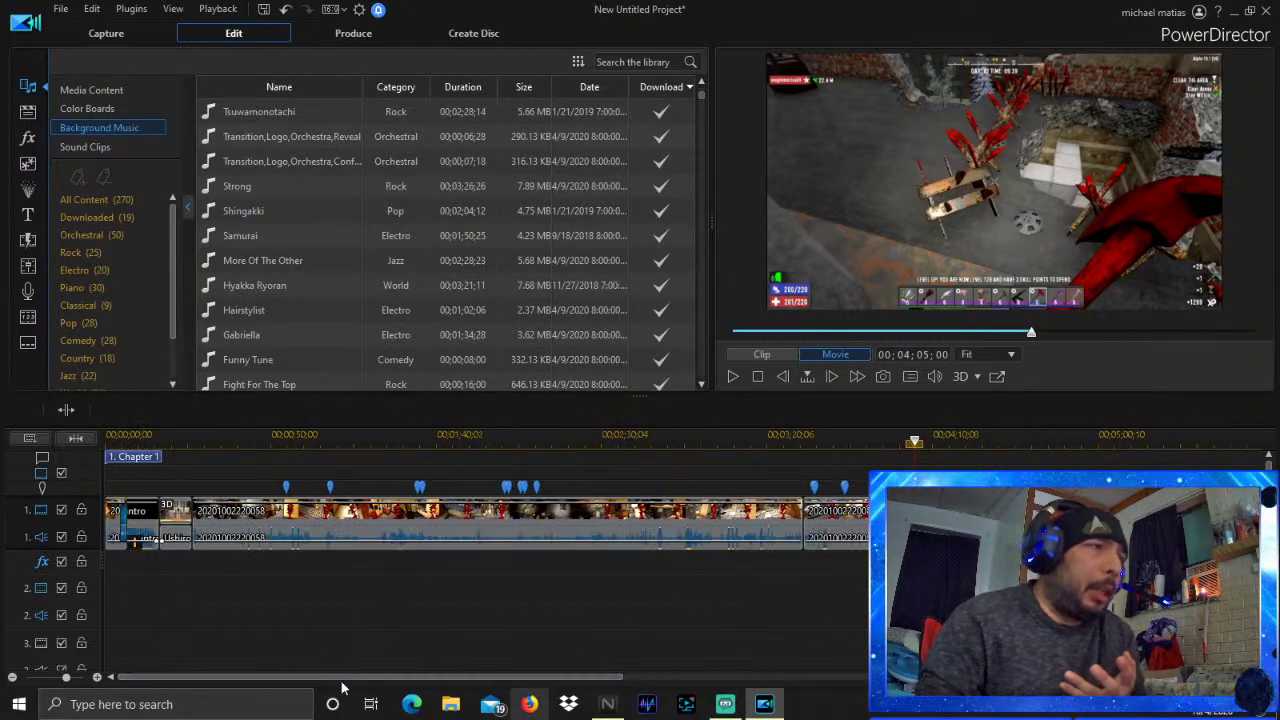
click(481, 440)
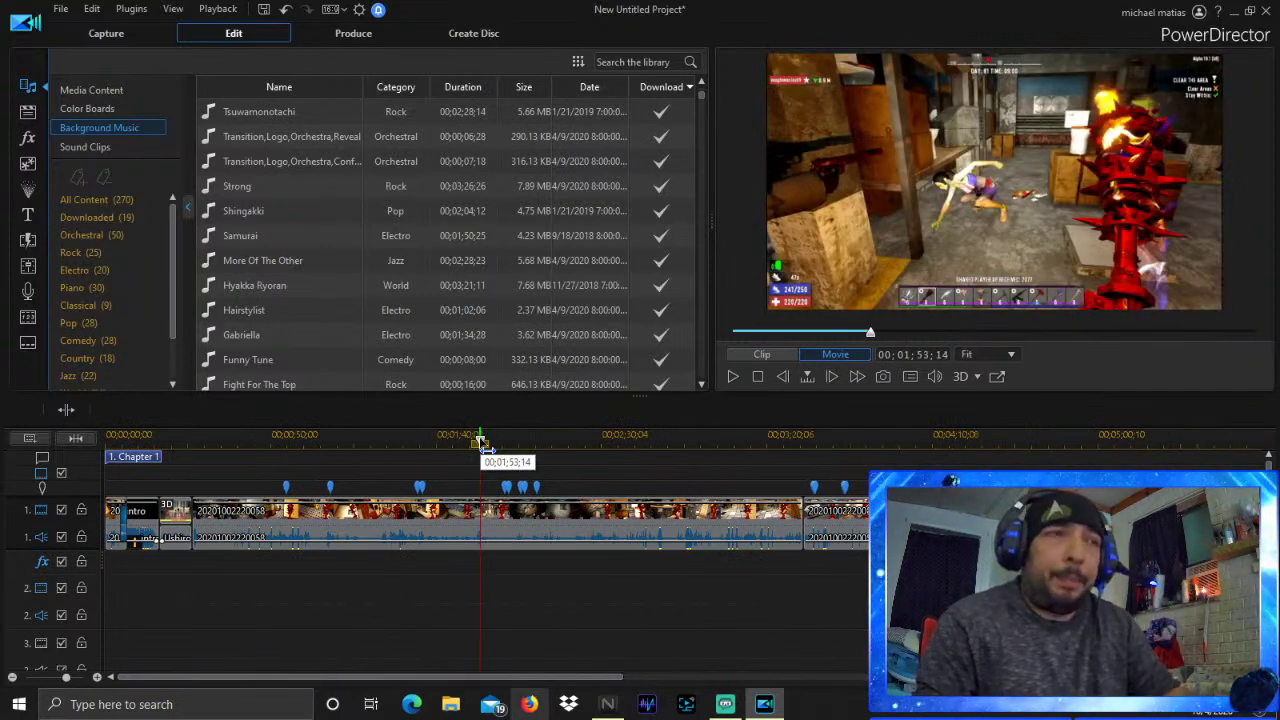
key(space)
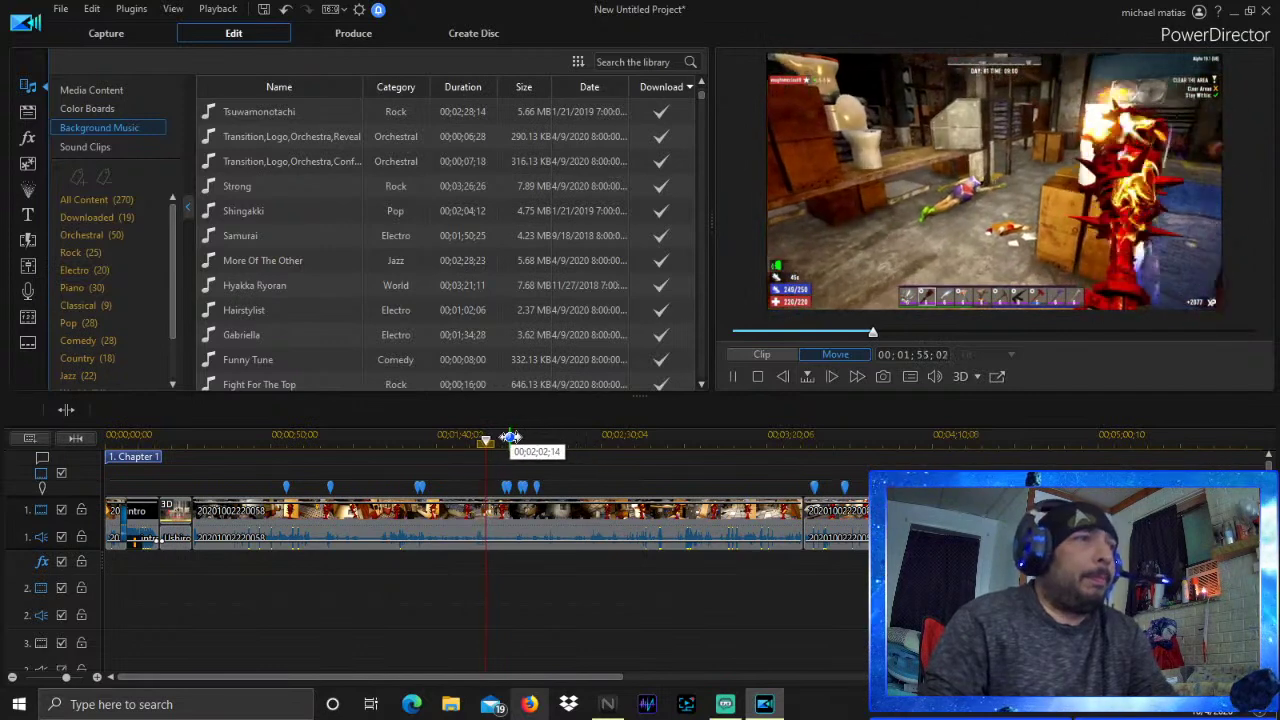
click(510, 438)
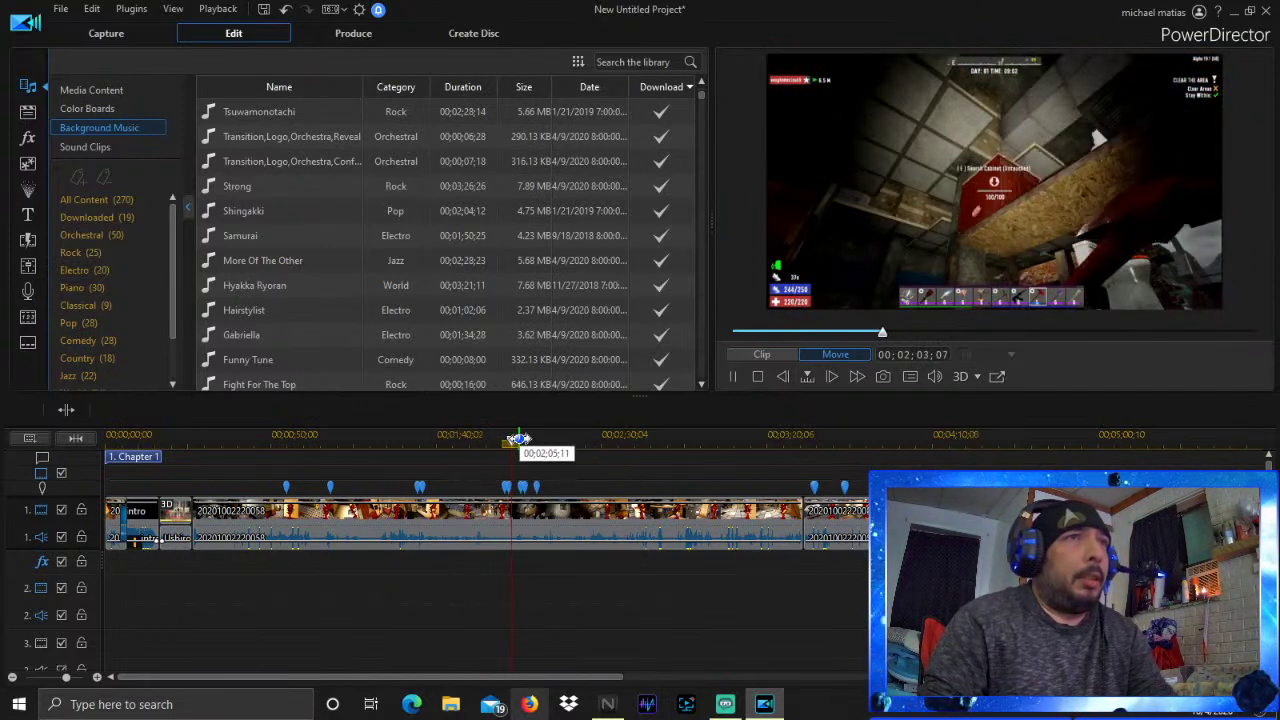
click(501, 440)
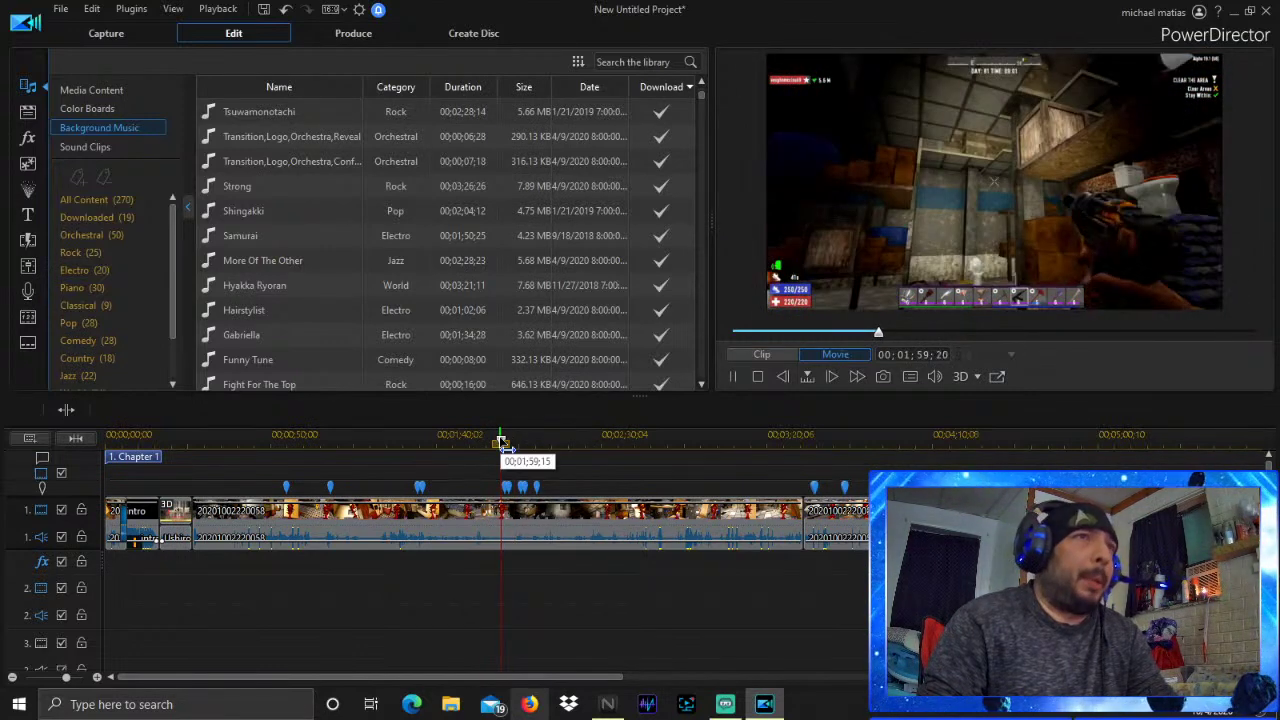
click(490, 438)
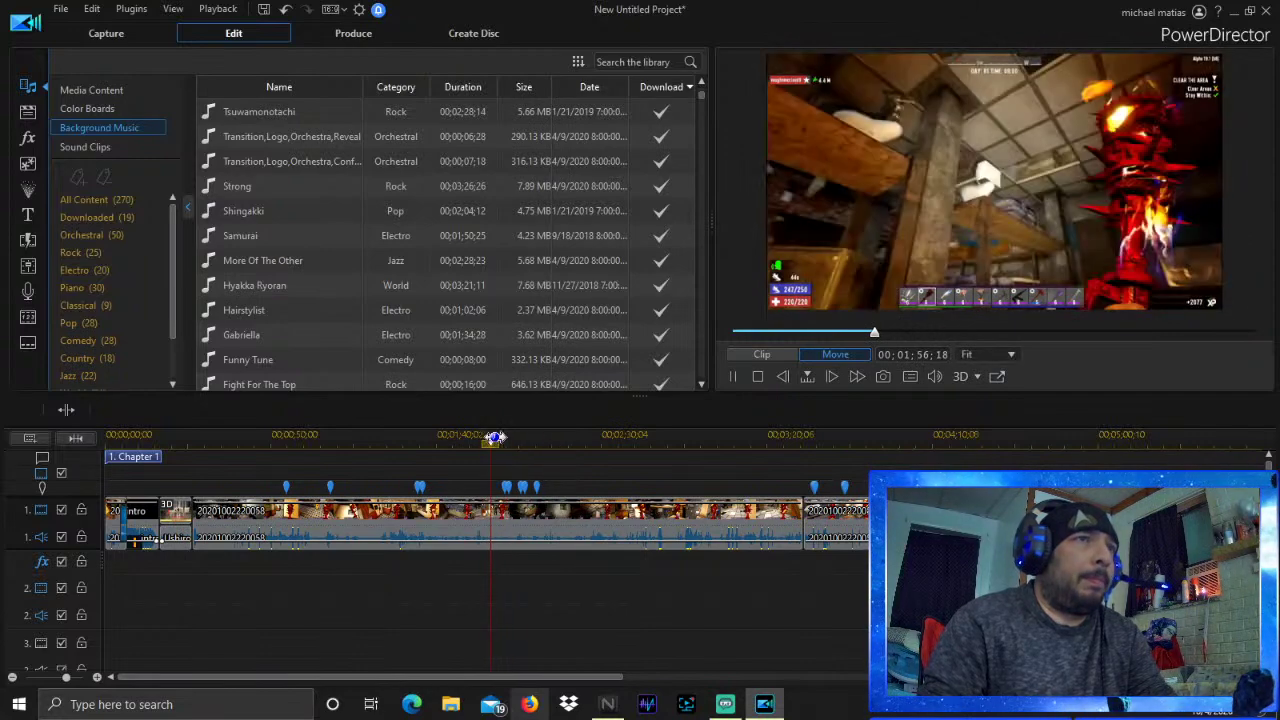
click(475, 437)
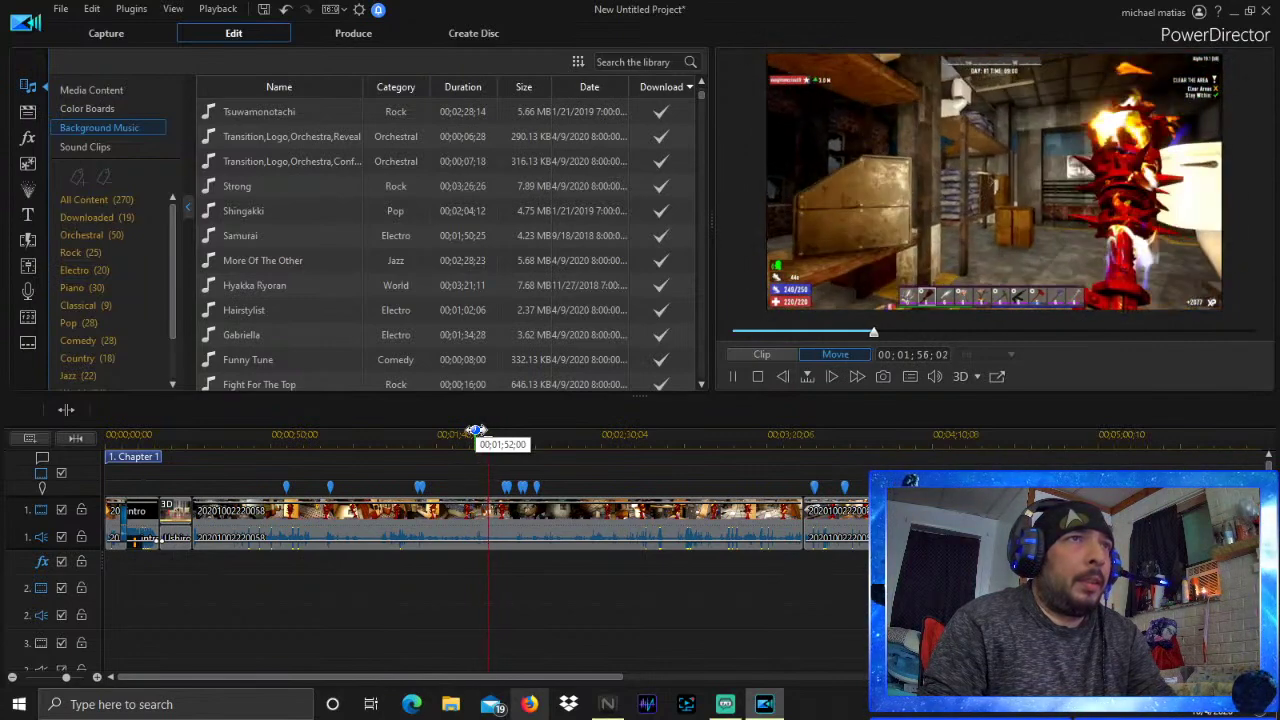
right_click(510, 519)
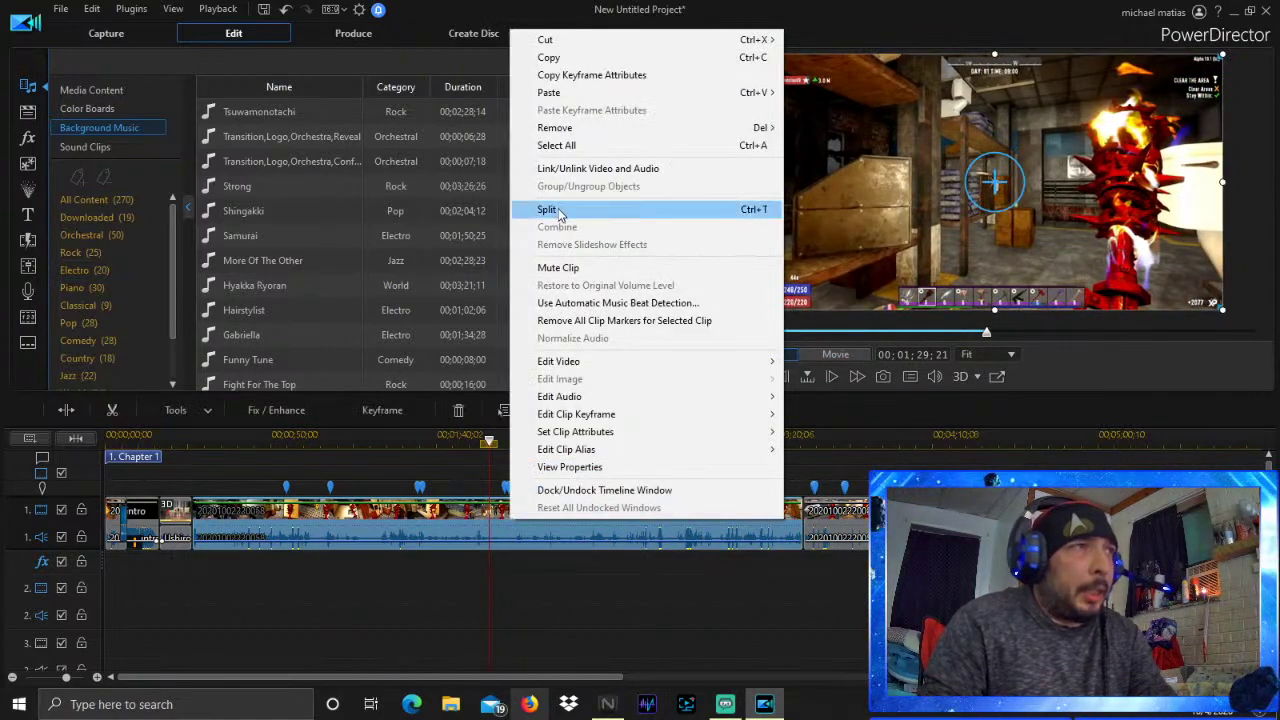
click(557, 208)
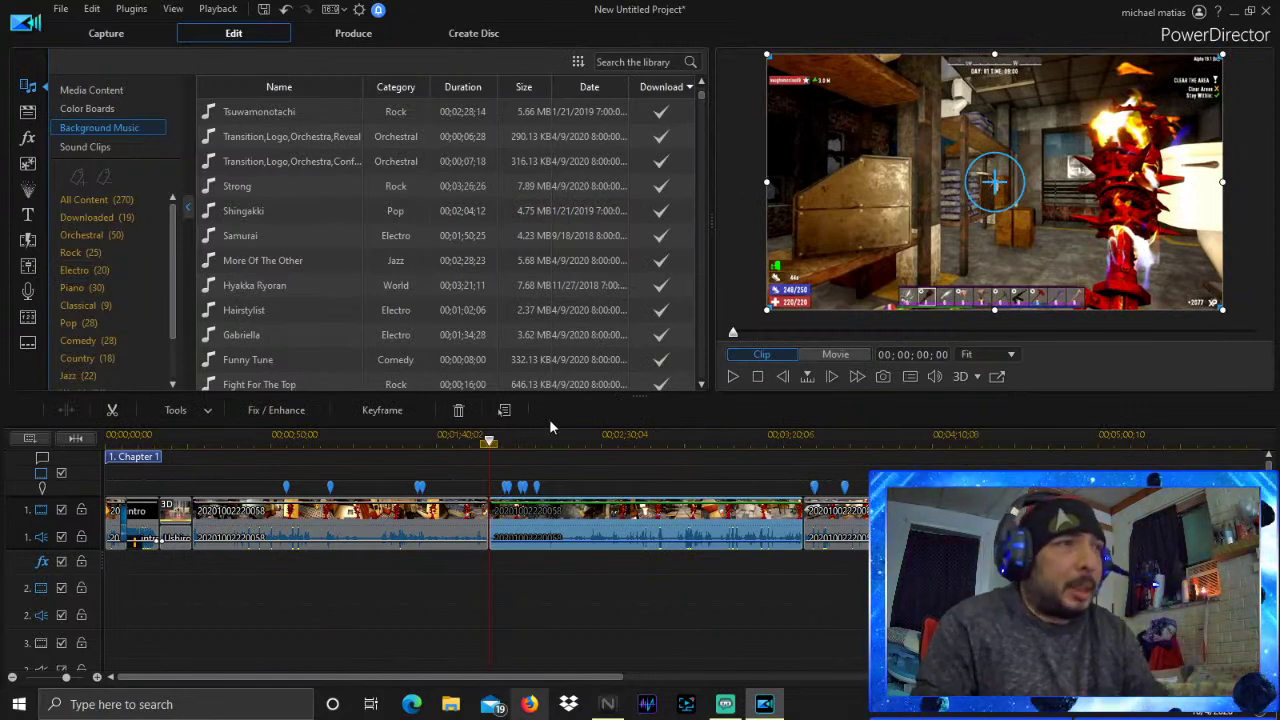
Locate the end of the slow section by scrubbing through the second part, and split the clip at about 00;03;15
click(518, 438)
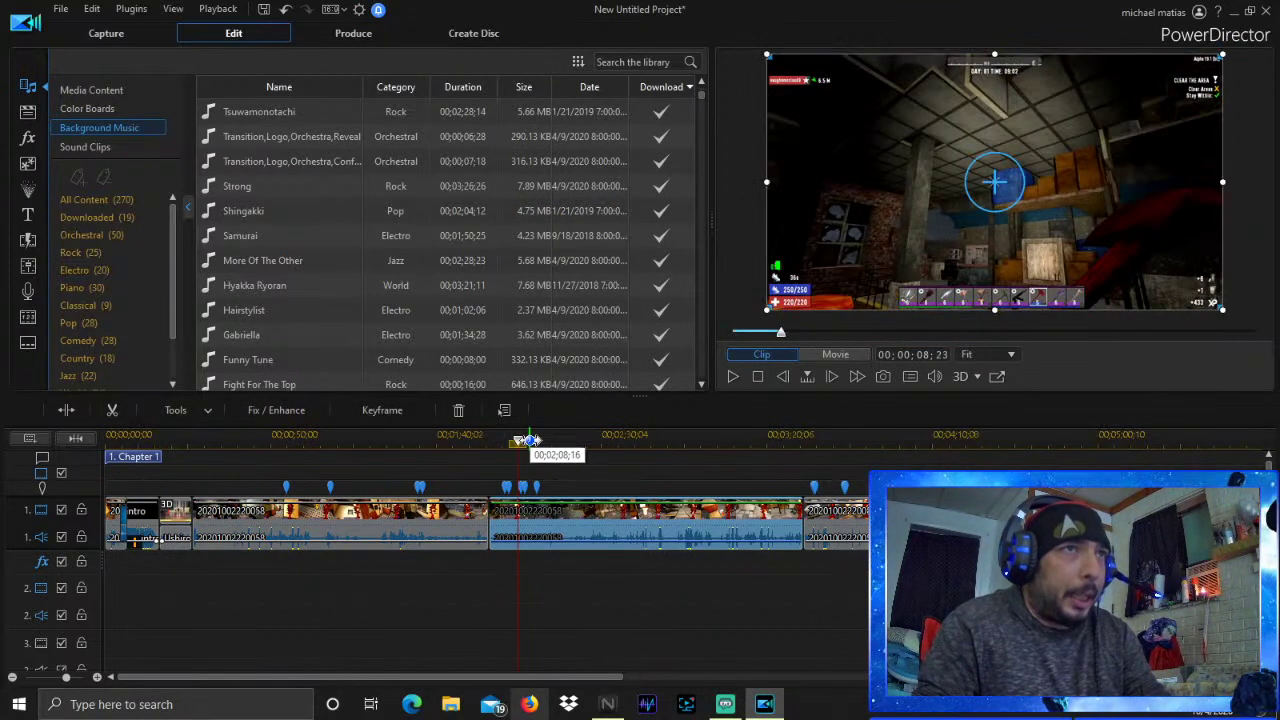
click(537, 440)
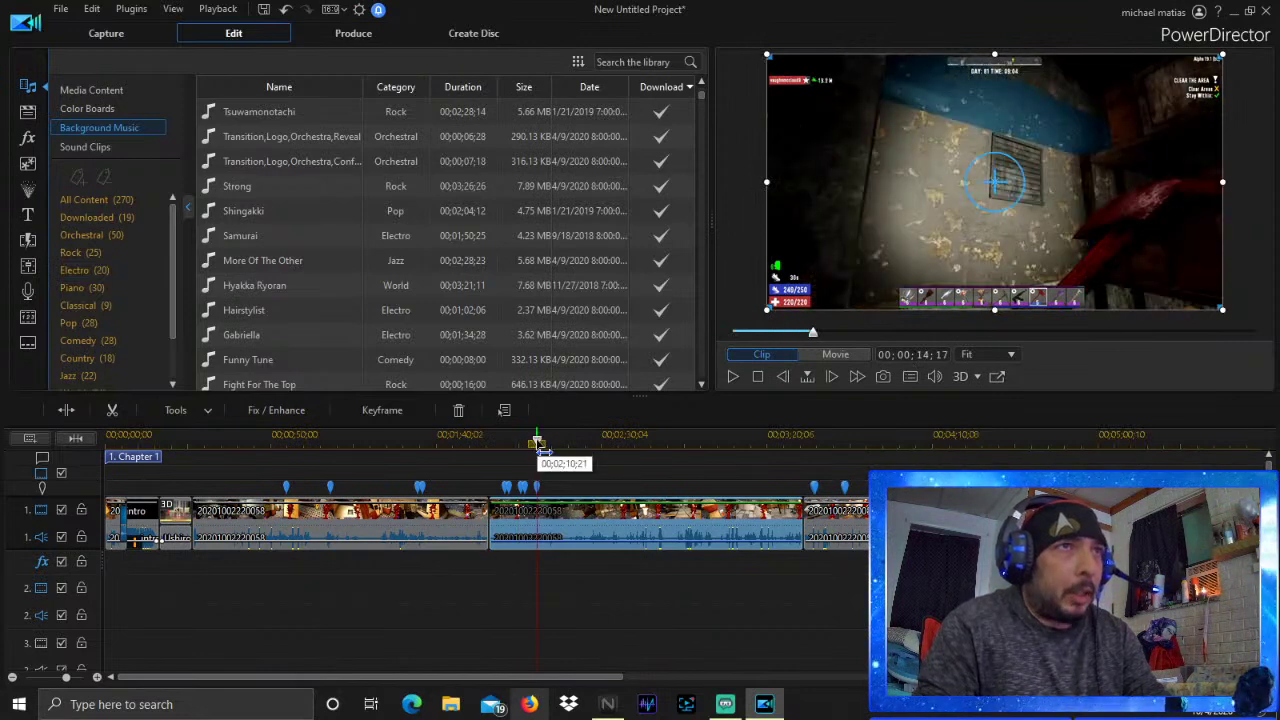
key(space)
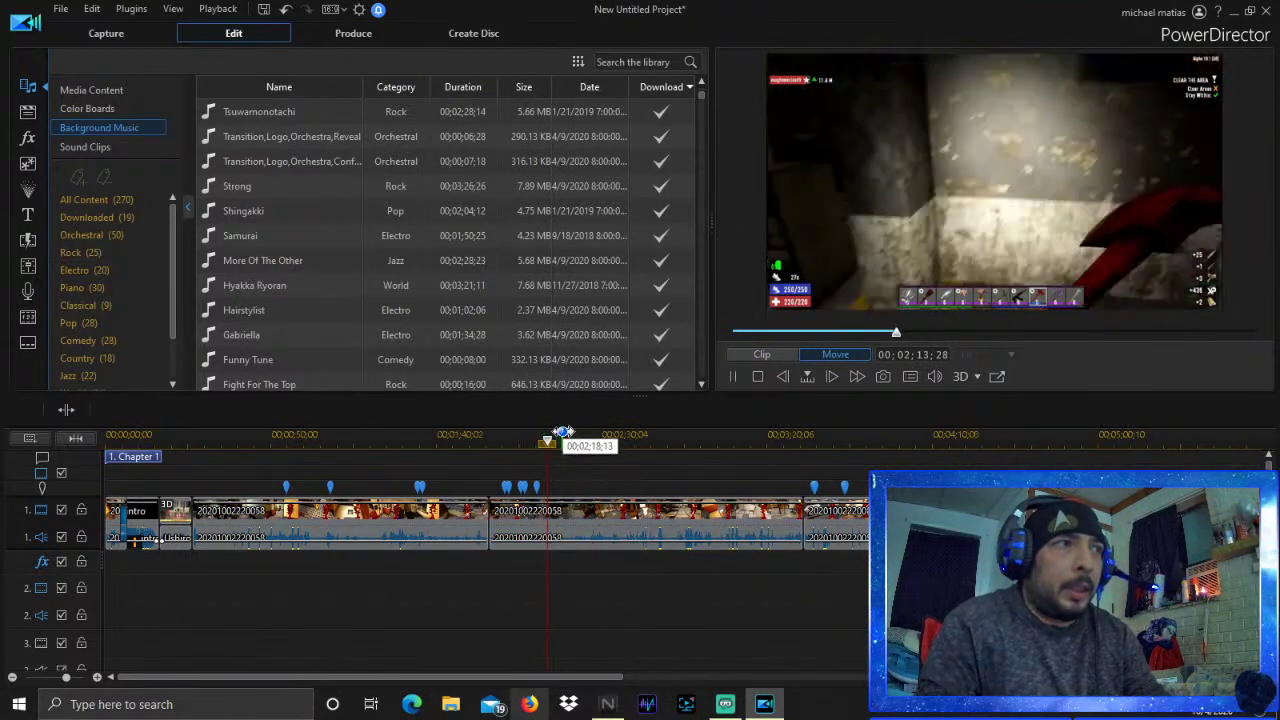
click(564, 433)
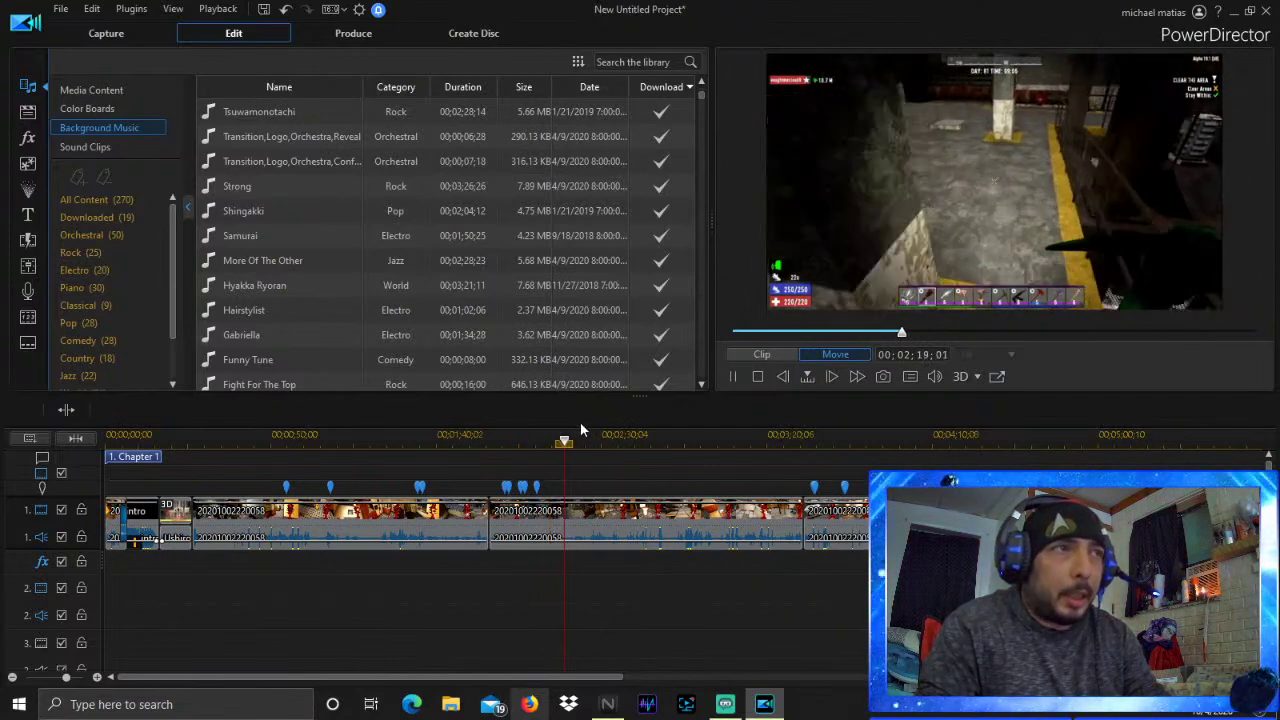
click(593, 437)
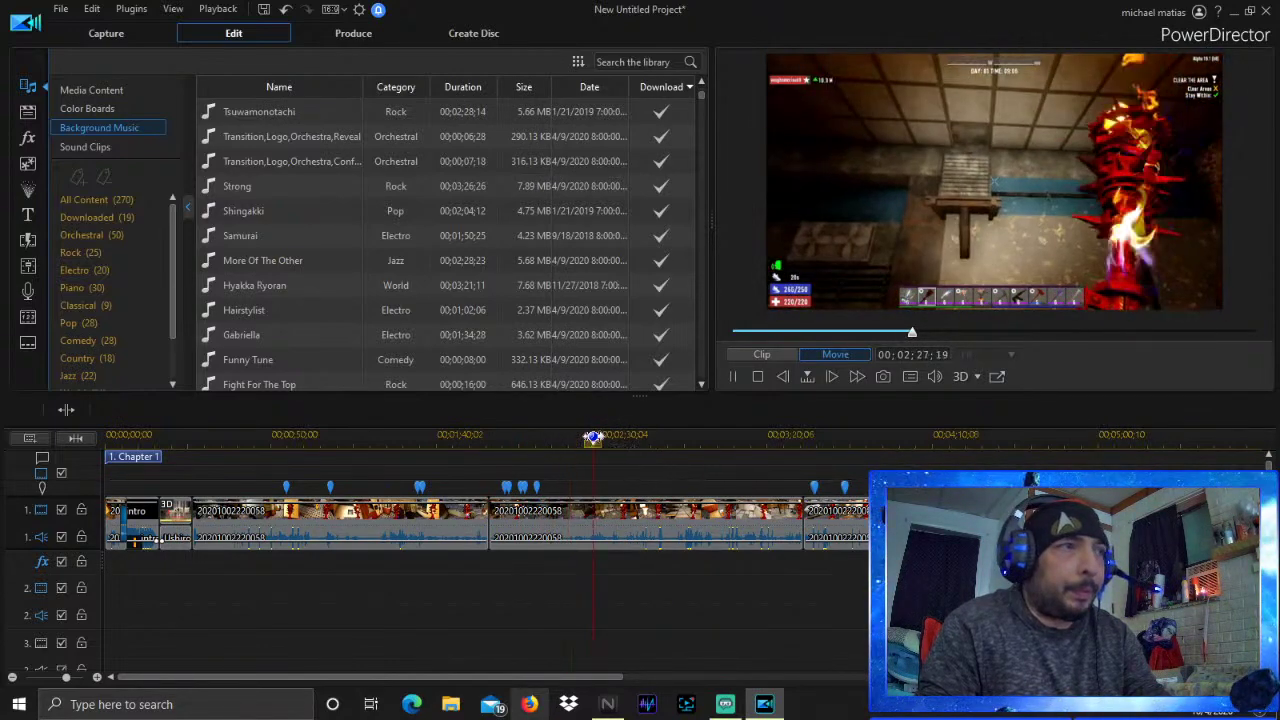
drag(593, 437, 759, 443)
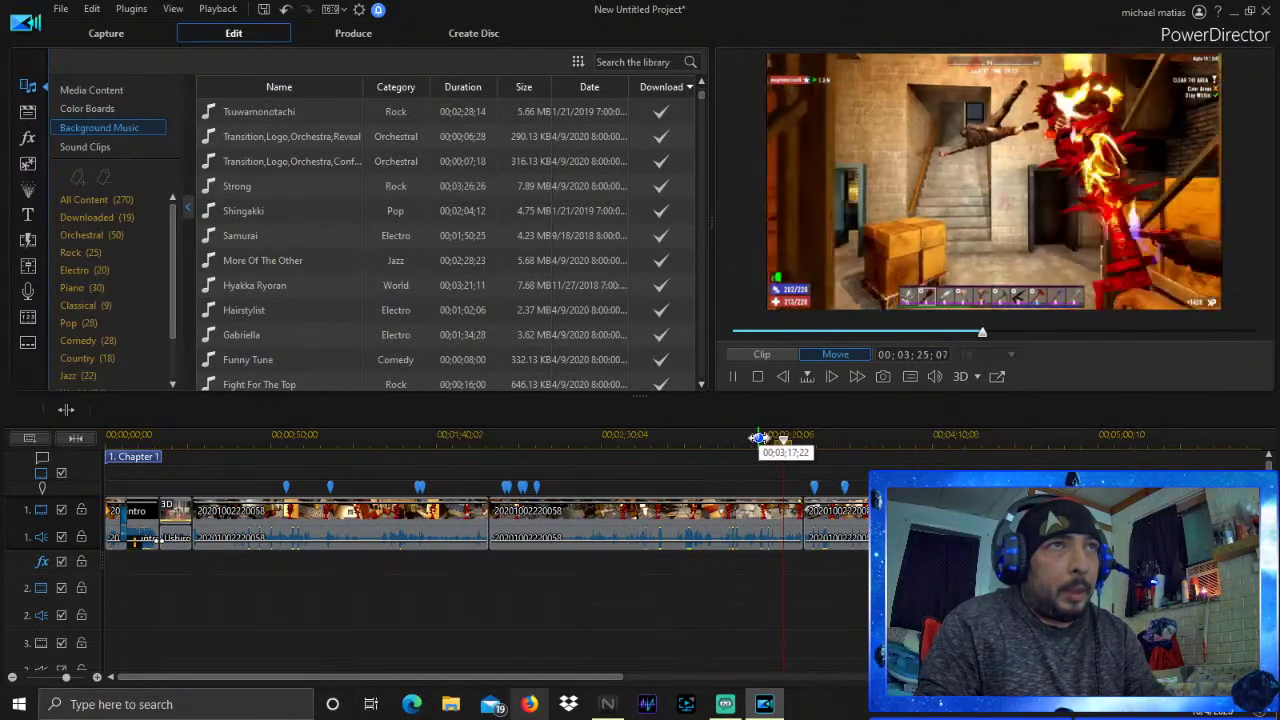
drag(763, 443, 753, 443)
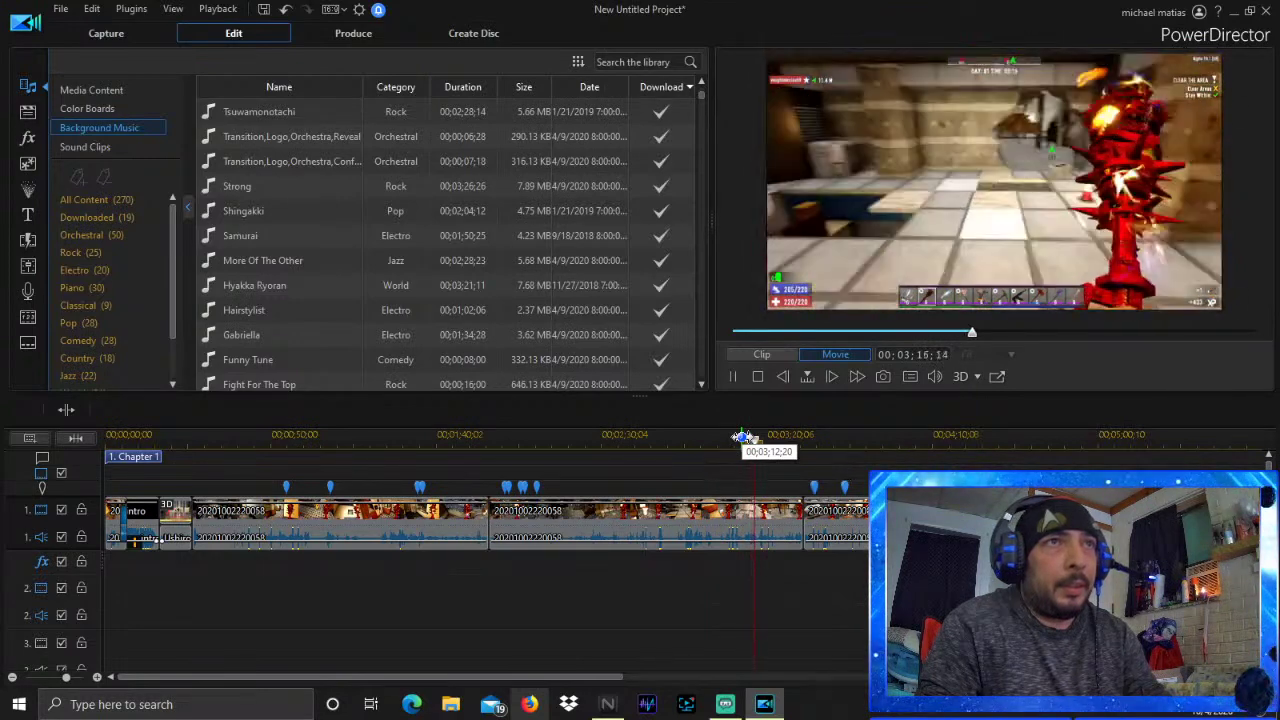
click(750, 434)
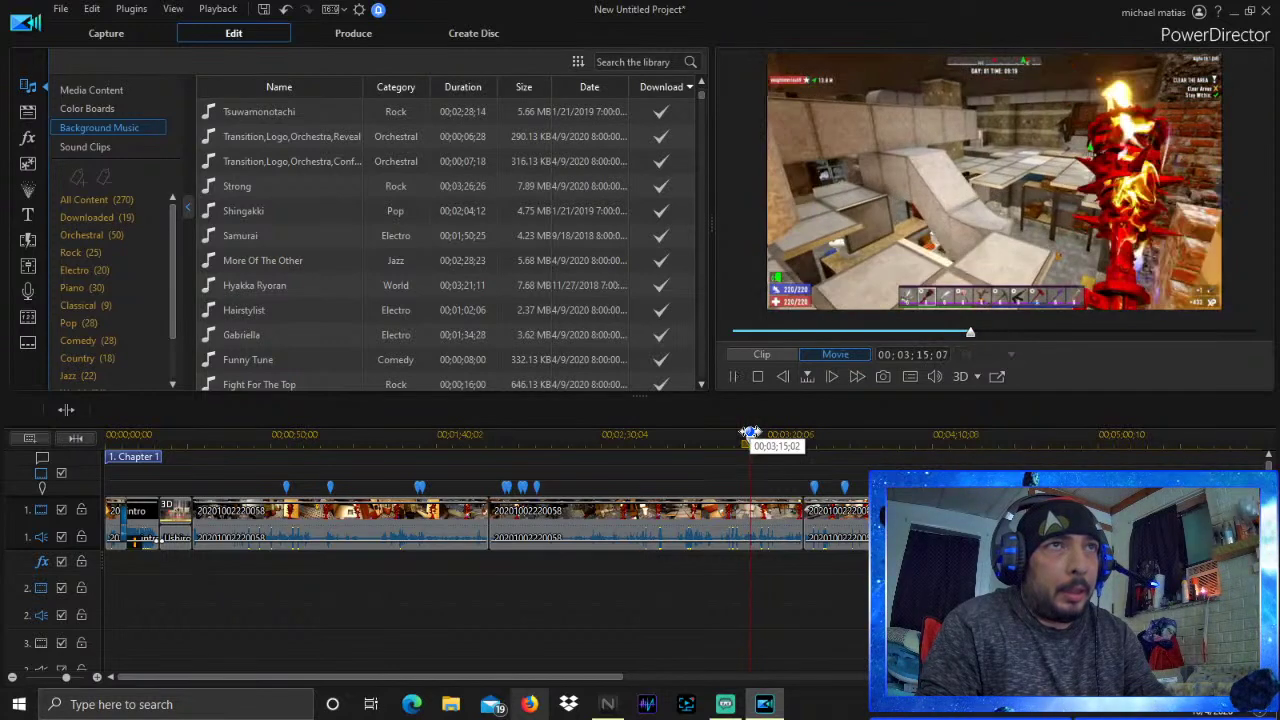
right_click(738, 520)
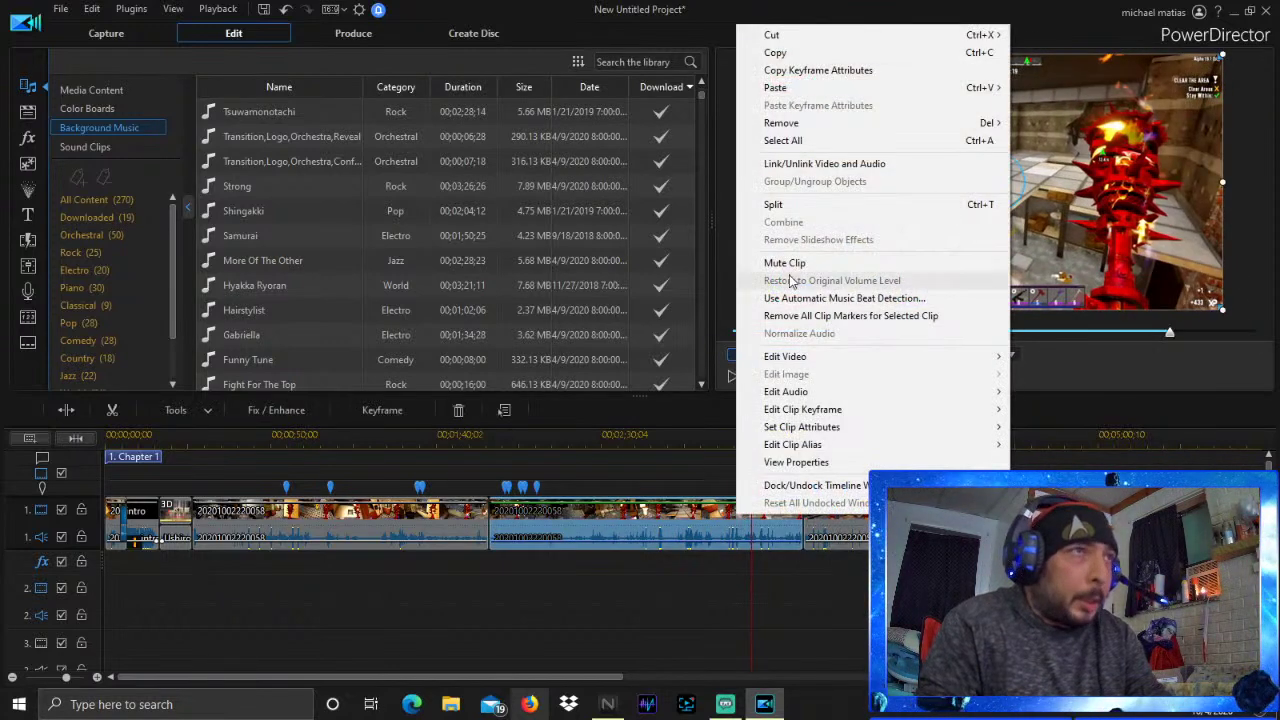
click(806, 205)
Remove the slow section between the two cuts, filling the gap and moving all clips on every track
click(530, 538)
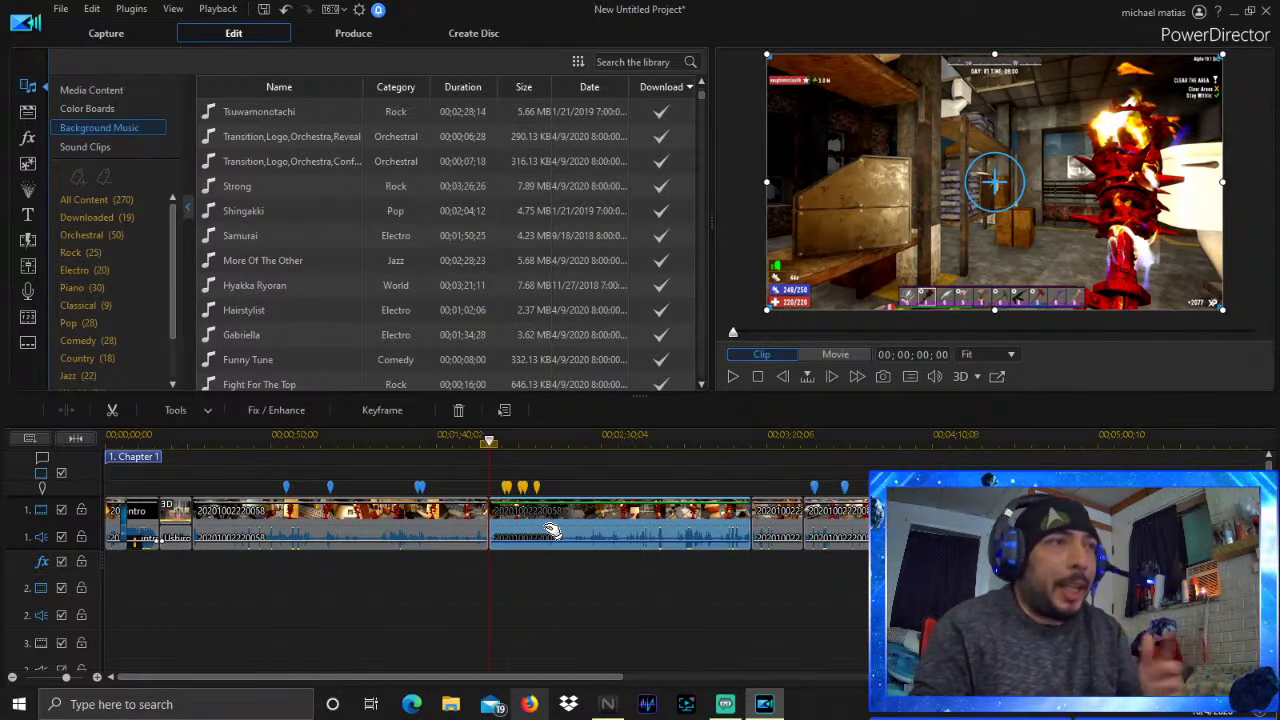
right_click(582, 532)
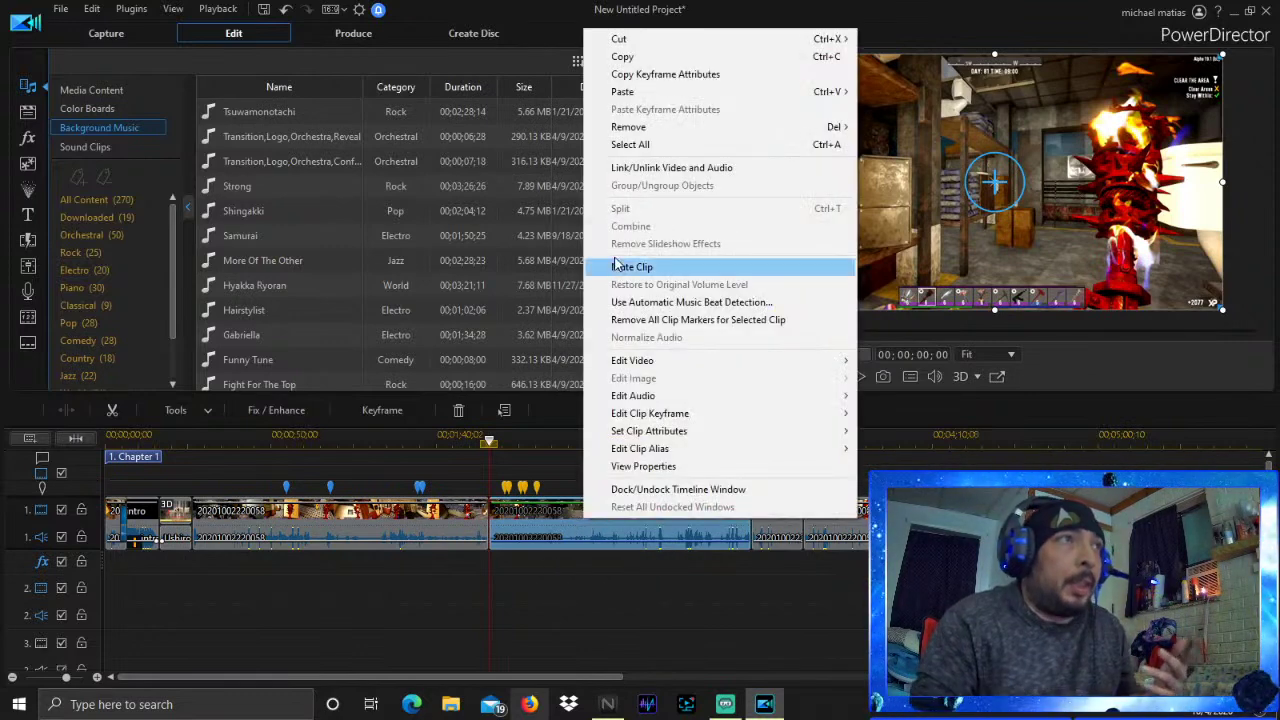
mouse_move(662, 131)
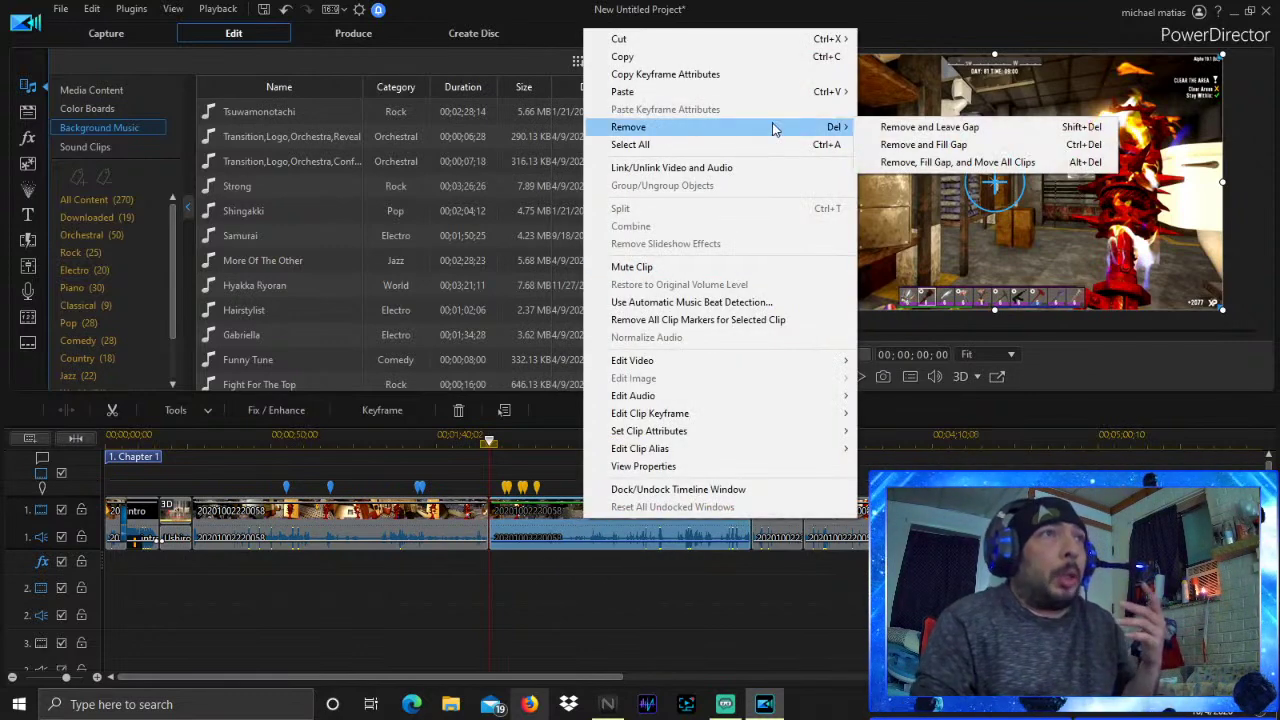
click(928, 163)
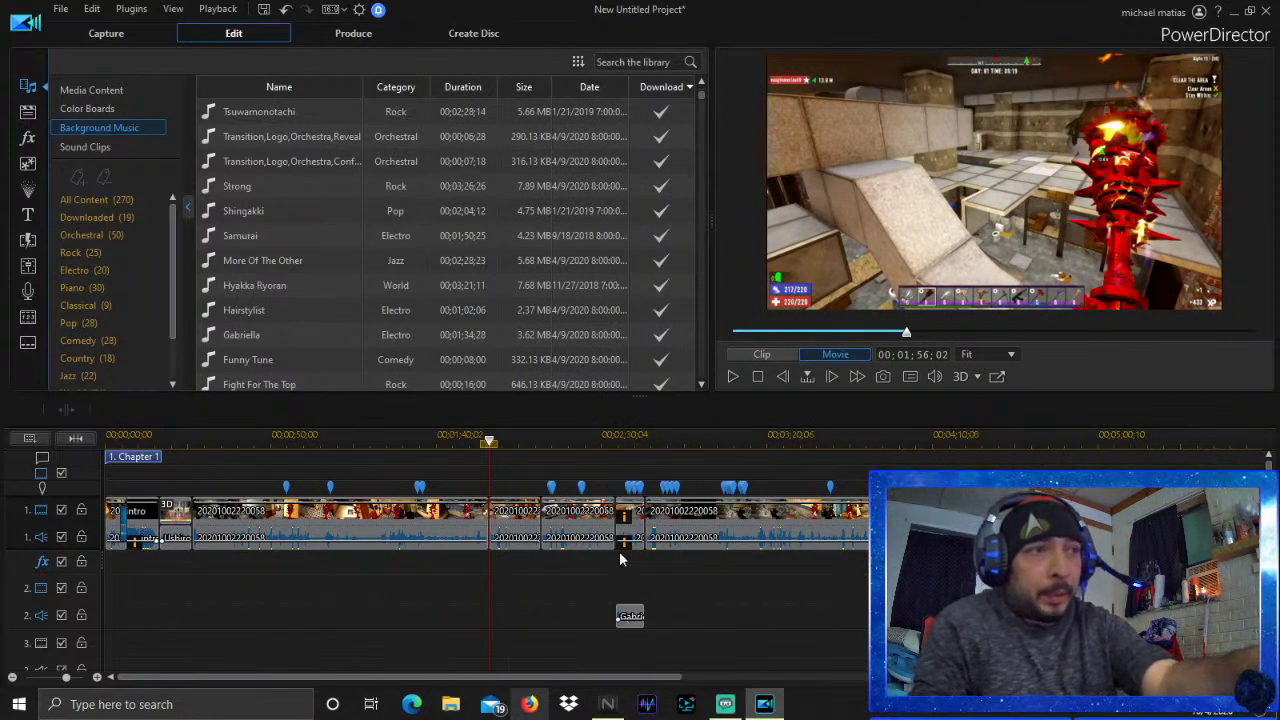
Play the sped-up clip to check its alignment with the Gabriella music, and scrub back to the early gameplay around 00;00;37
click(632, 518)
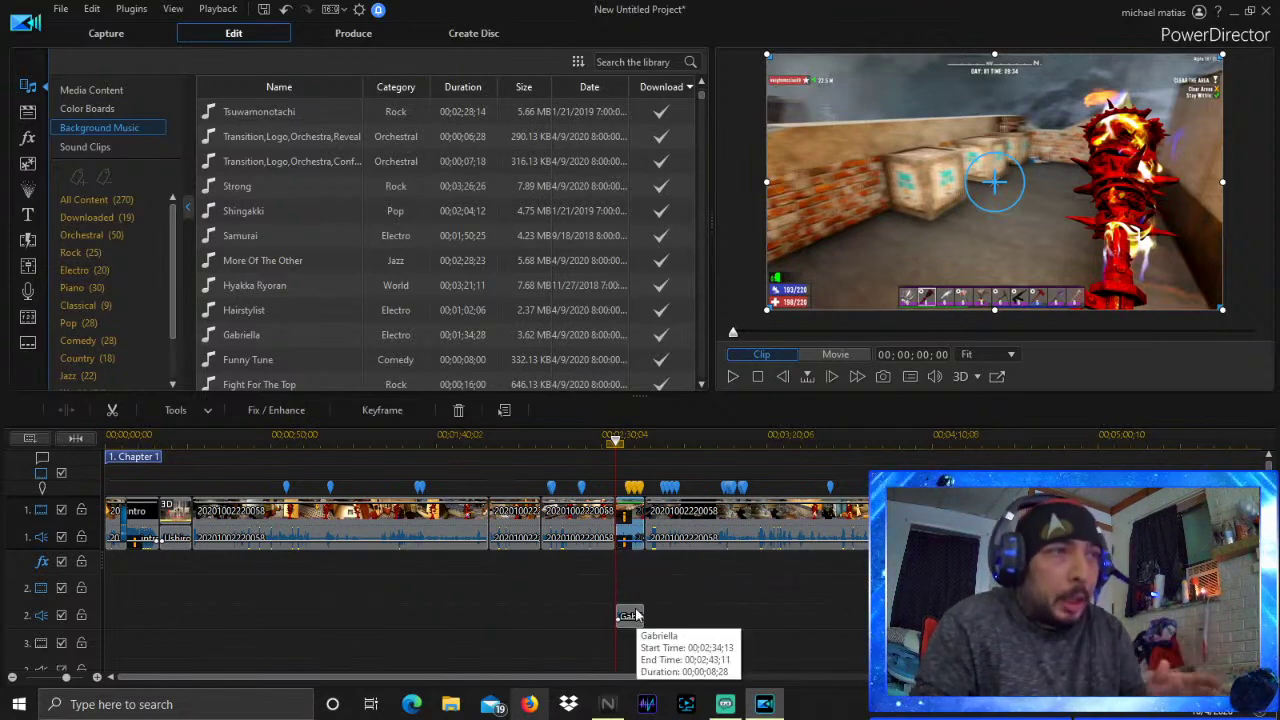
key(space)
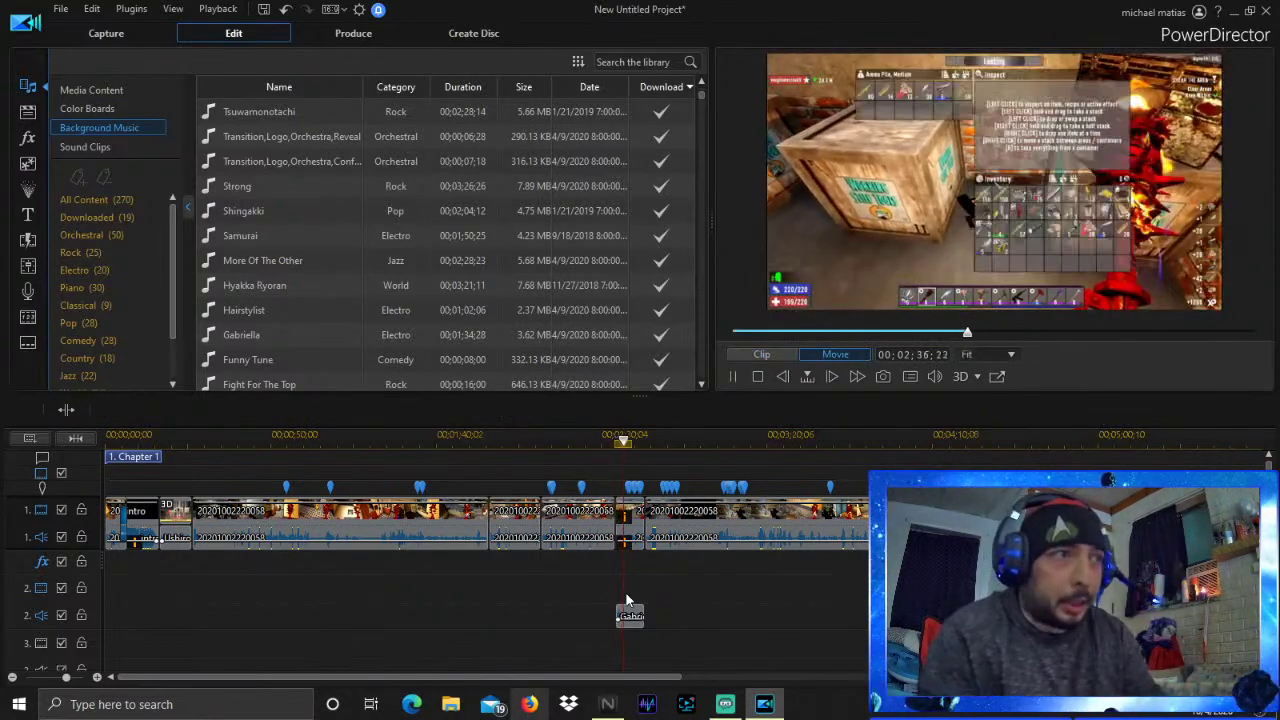
click(362, 441)
drag(362, 441, 228, 438)
Scrub the last gameplay clip up to the outro and play the transition between them
drag(470, 677, 653, 636)
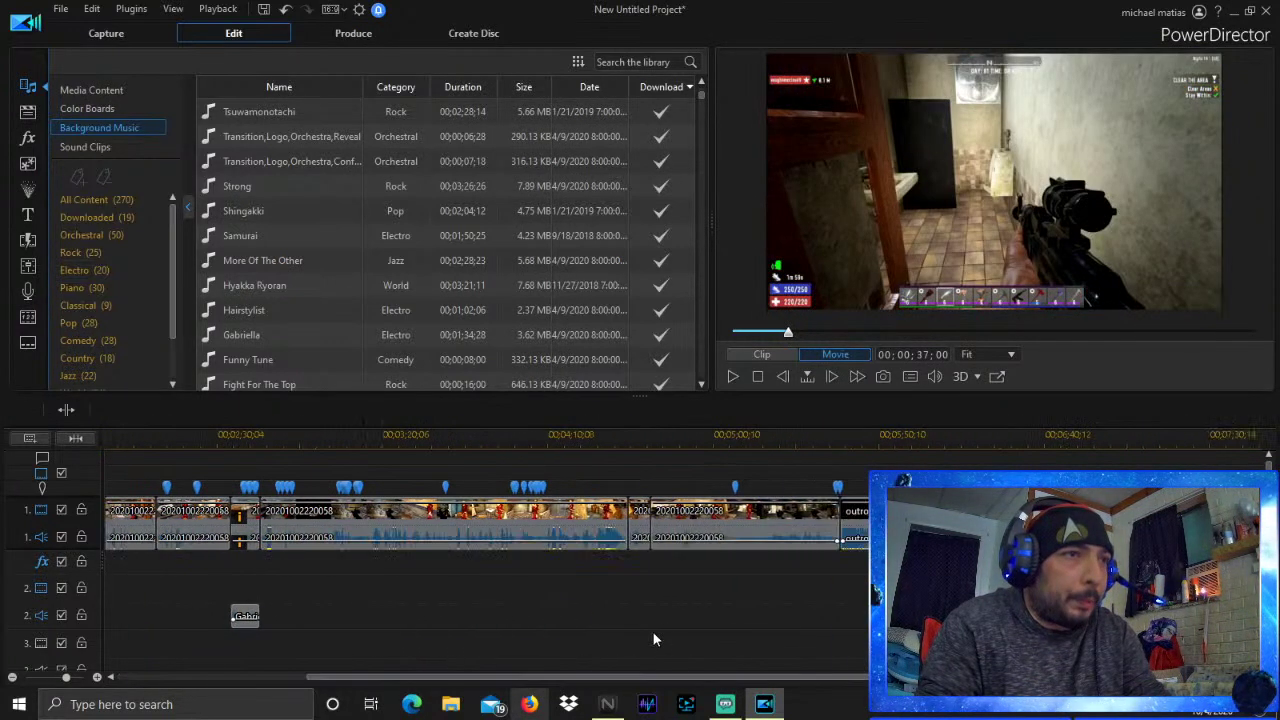
click(729, 437)
click(802, 441)
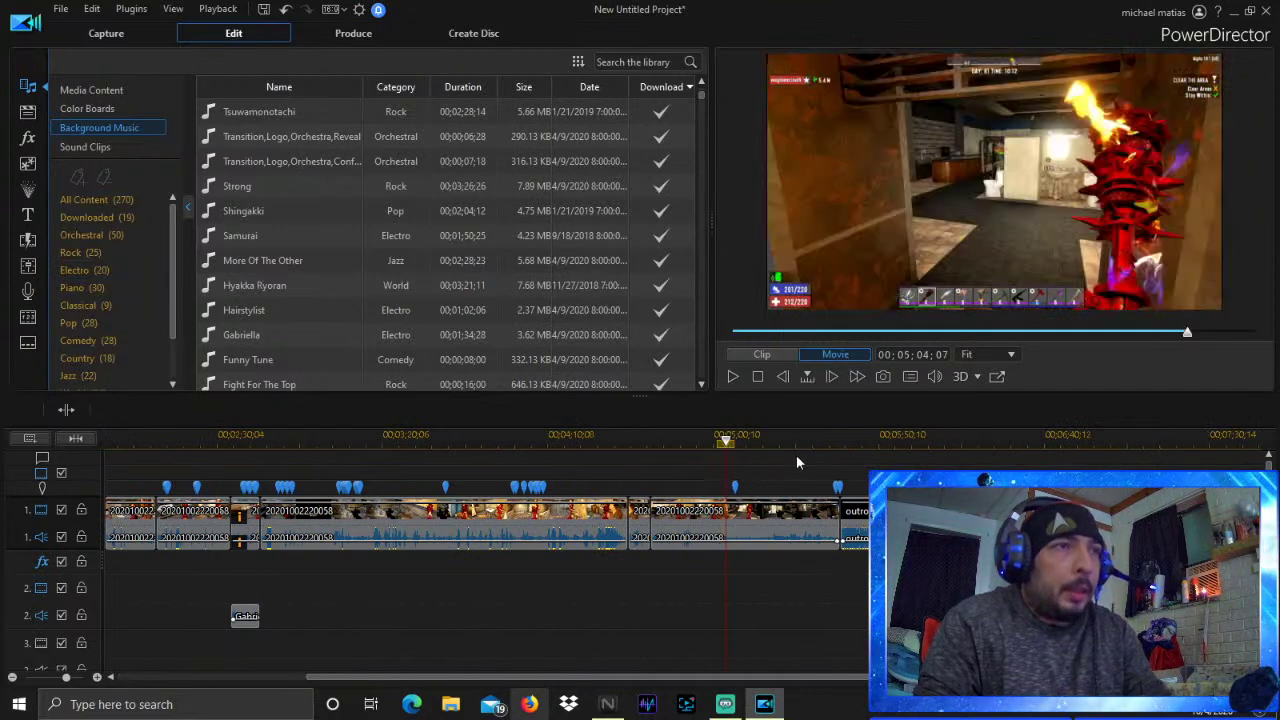
drag(802, 441, 832, 437)
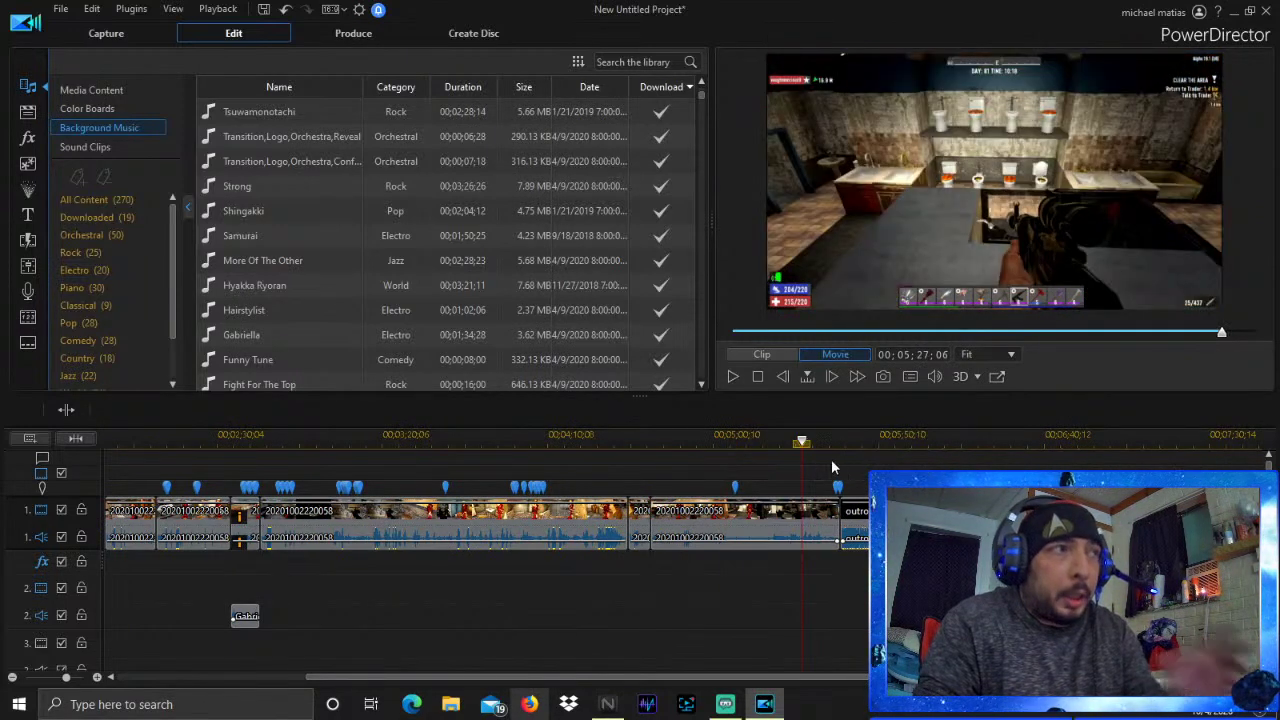
click(844, 430)
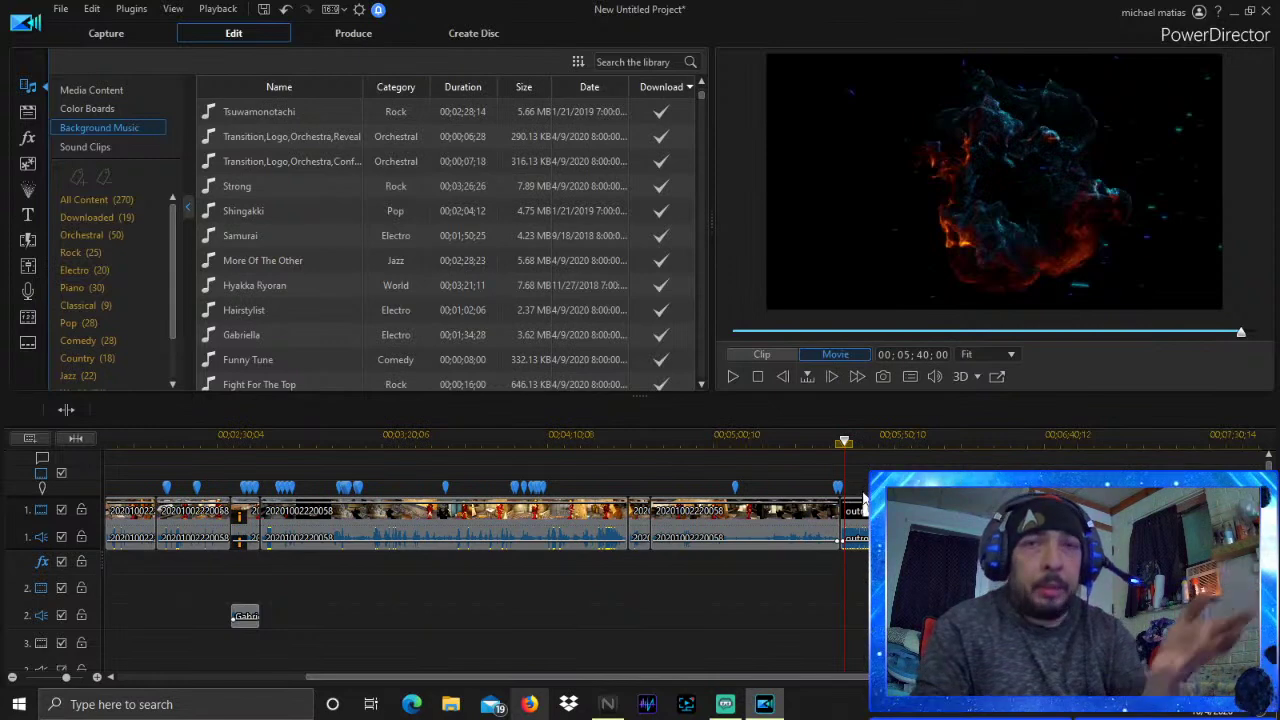
key(space)
key(space)
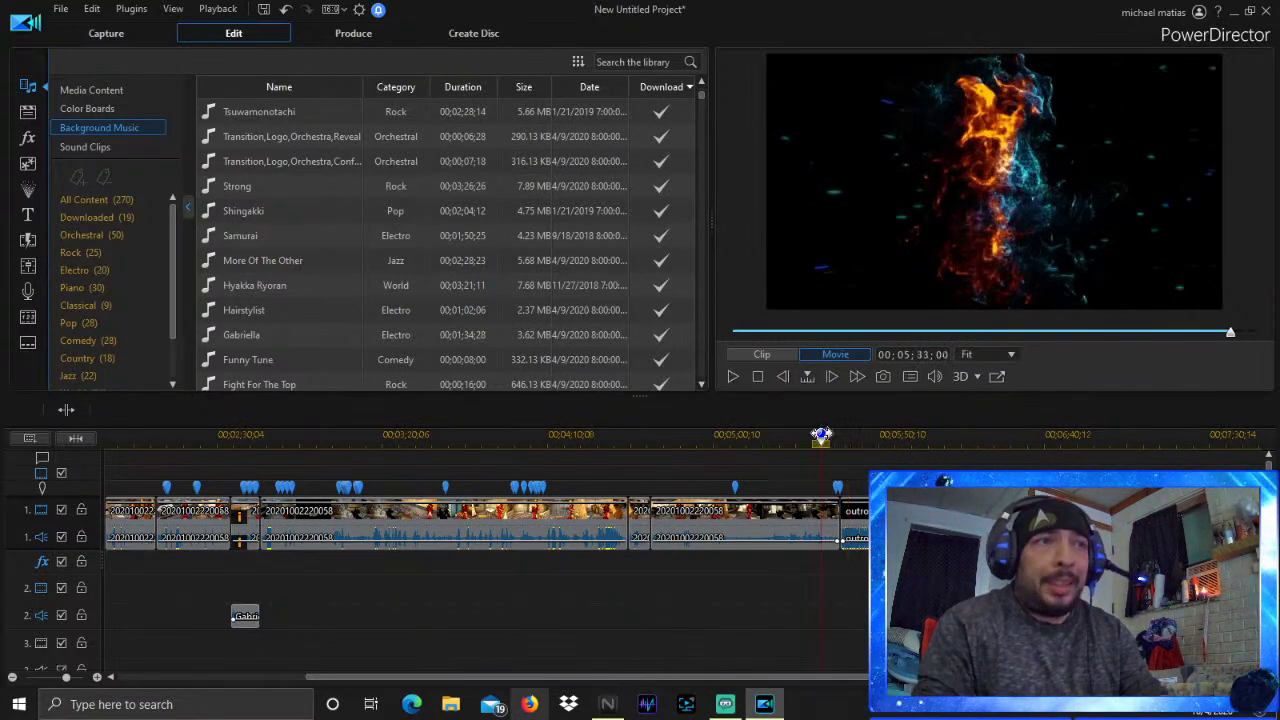
click(822, 434)
key(space)
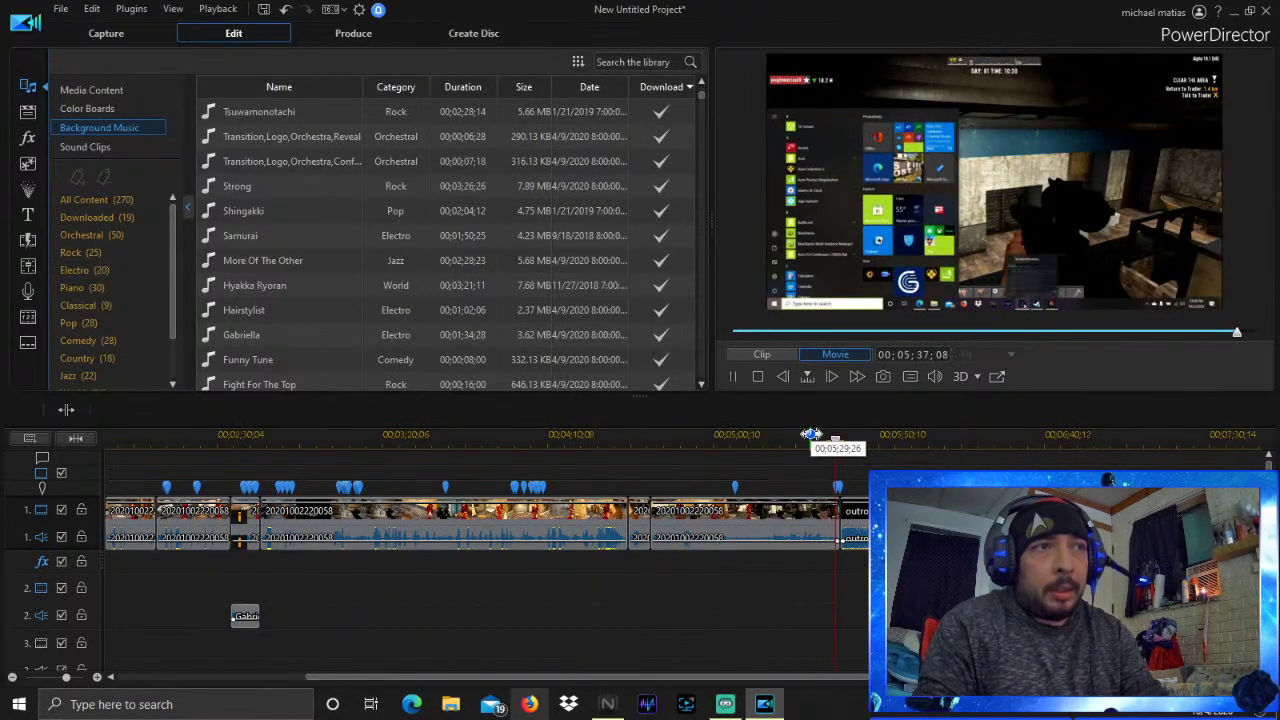
Replay the last gameplay clip from several earlier points between about 00;05;07 and 00;05;30 to review the scoped-shot scene
click(813, 440)
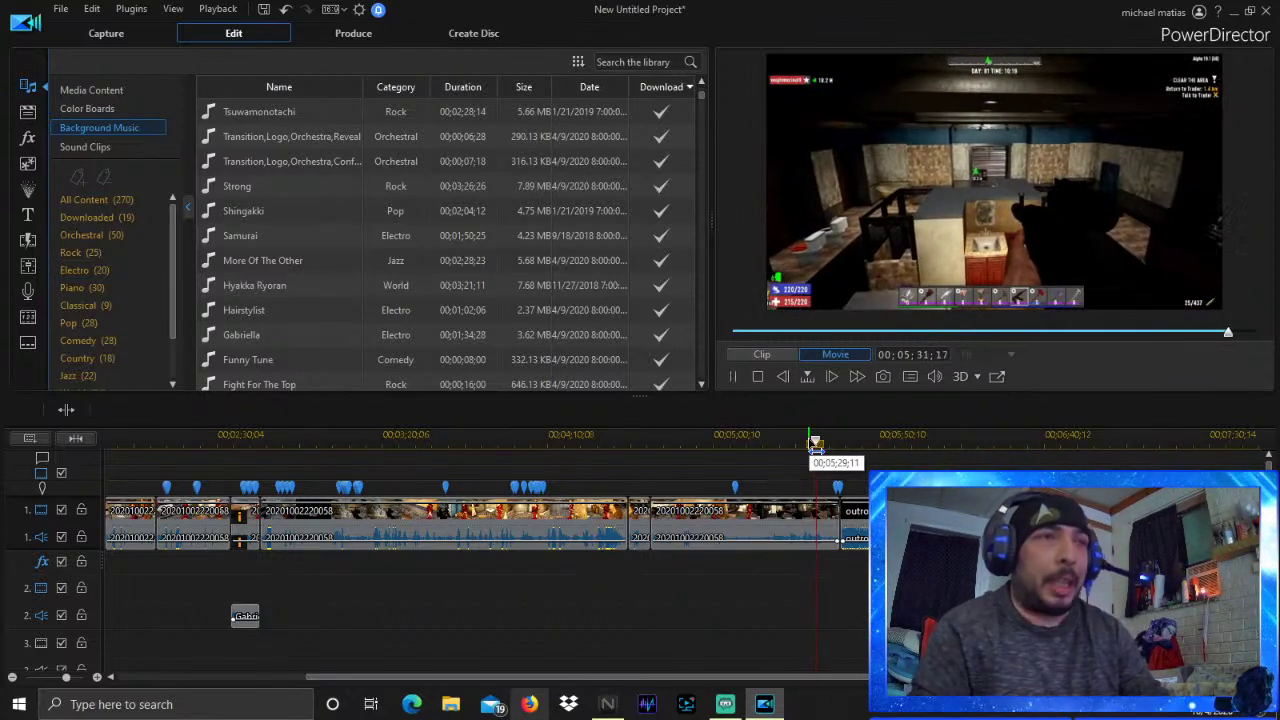
click(771, 439)
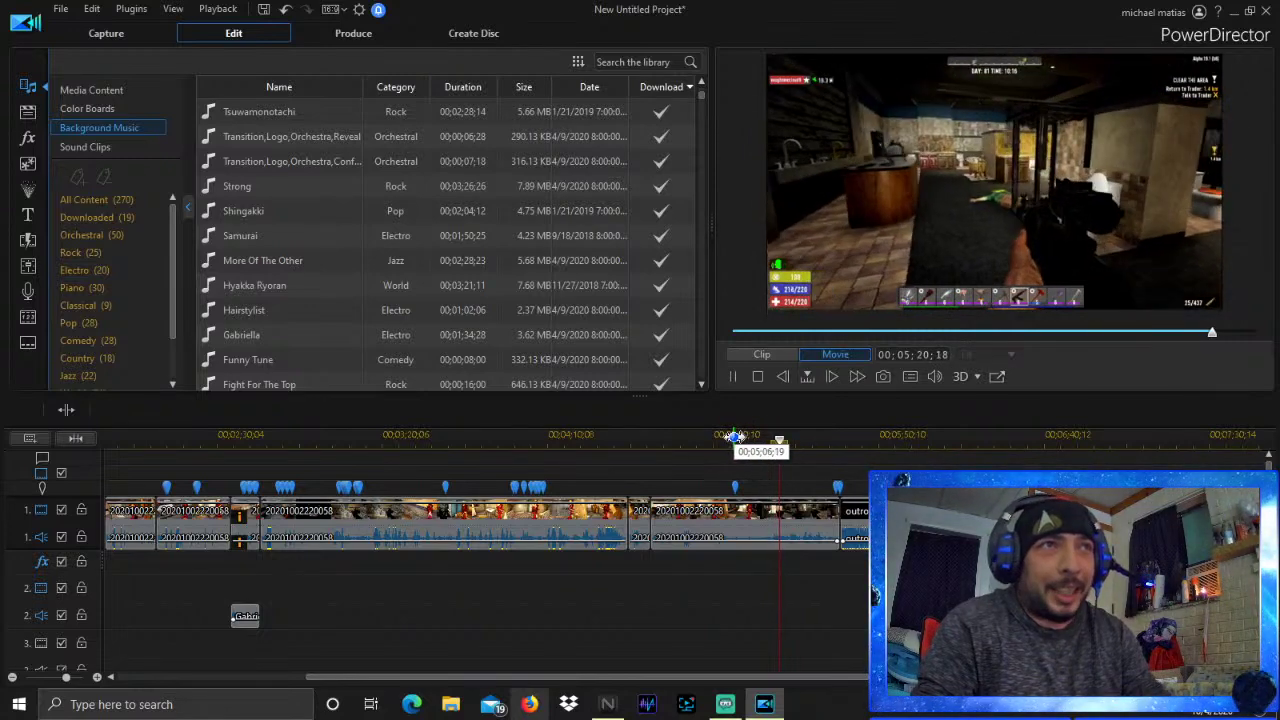
click(731, 437)
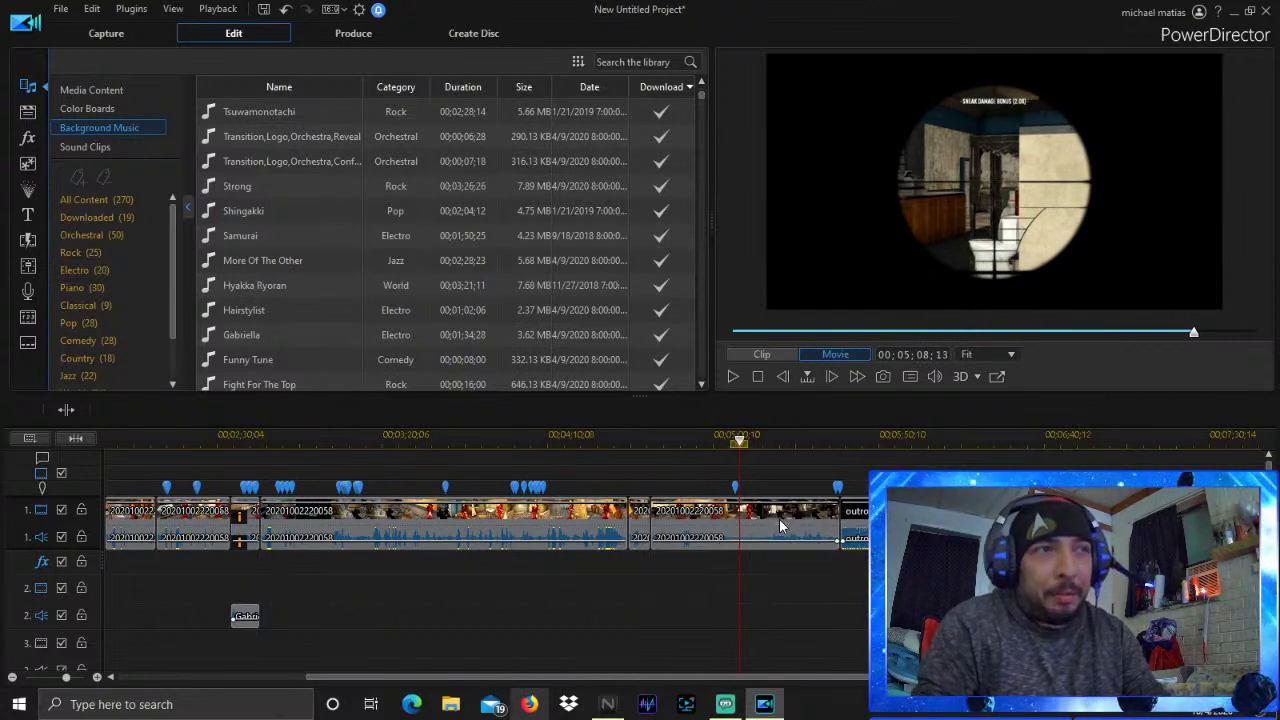
key(space)
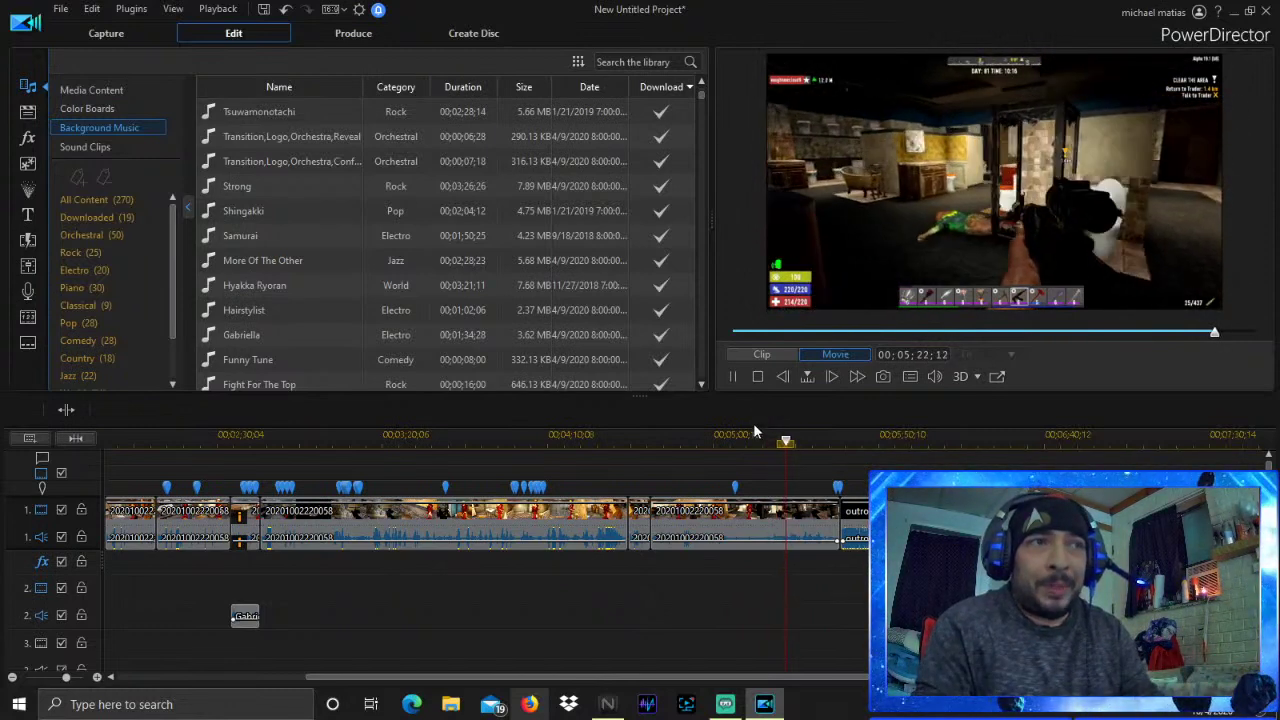
drag(783, 442, 717, 437)
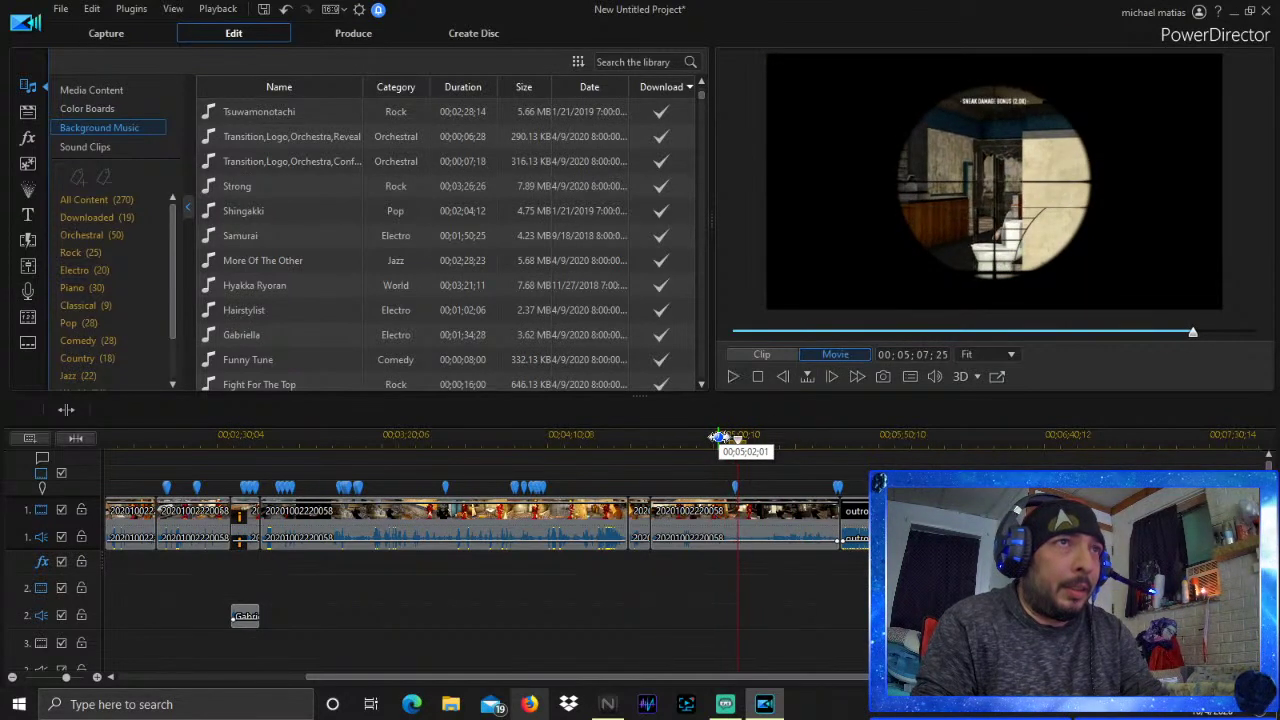
Split the last gameplay clip at about 00;05;08;05 and remove the part after the cut, closing the gap to the outro
key(space)
right_click(763, 525)
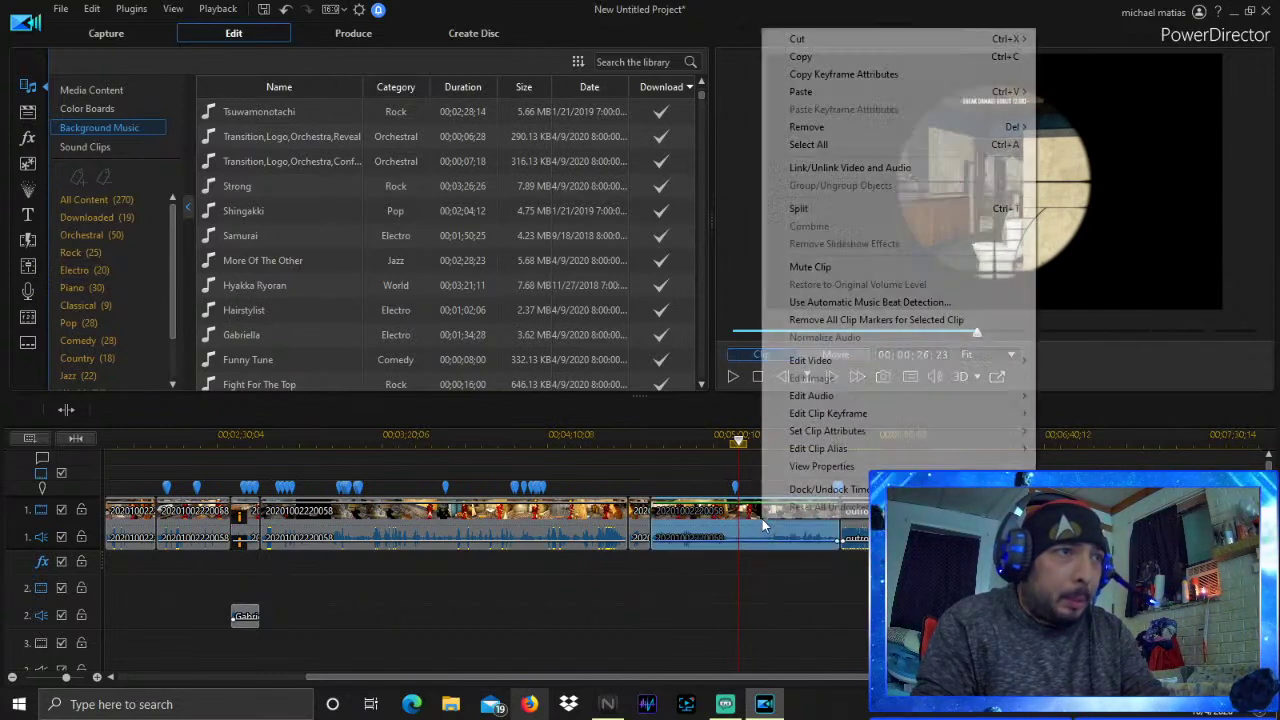
click(830, 209)
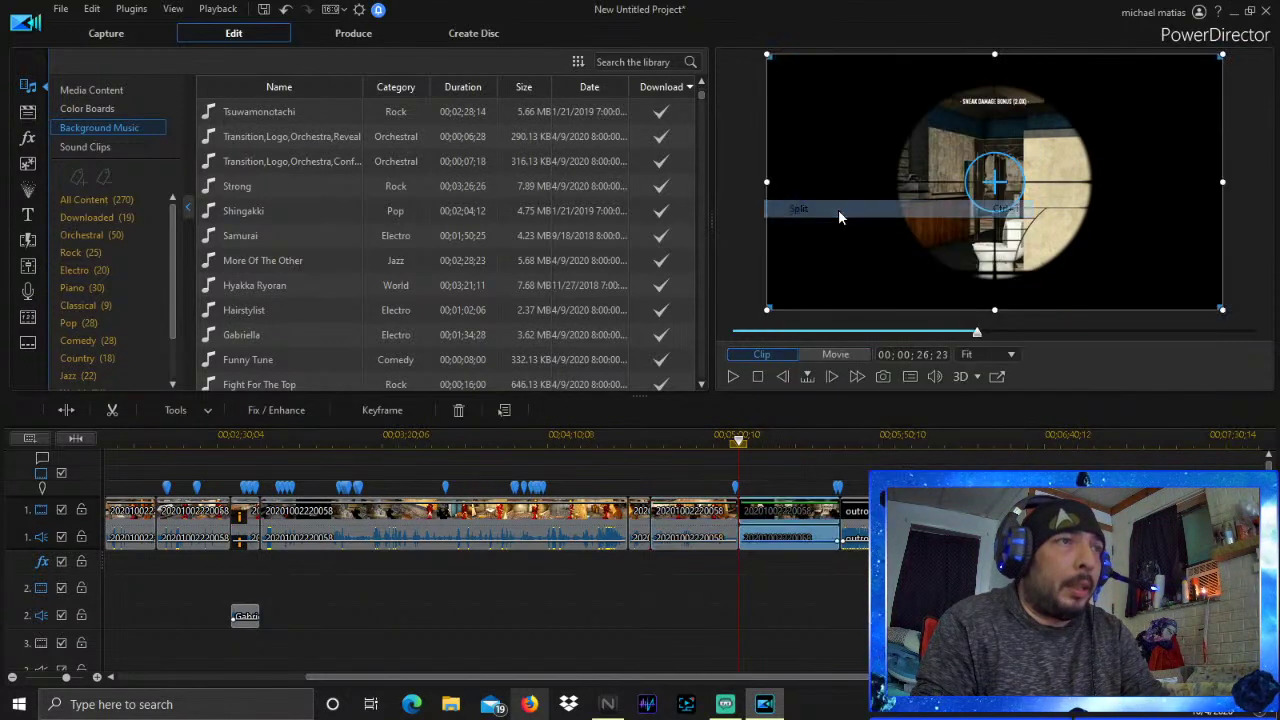
right_click(790, 523)
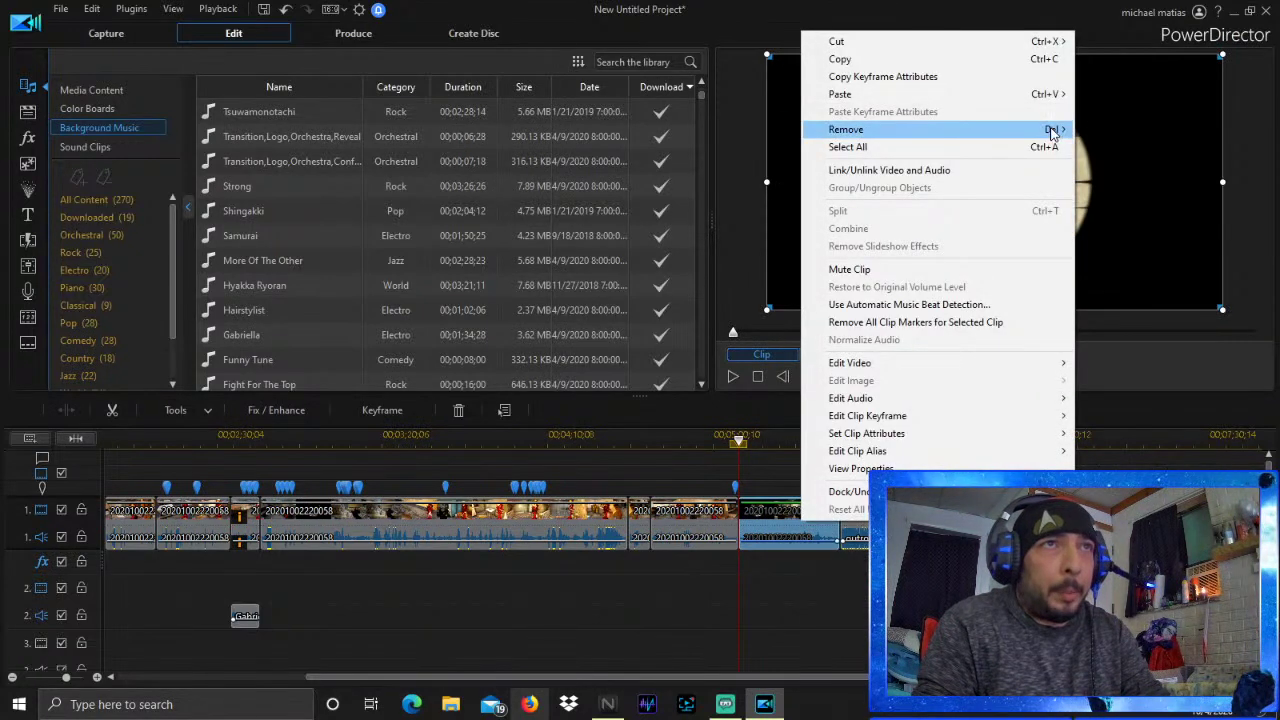
mouse_move(1050, 130)
click(715, 147)
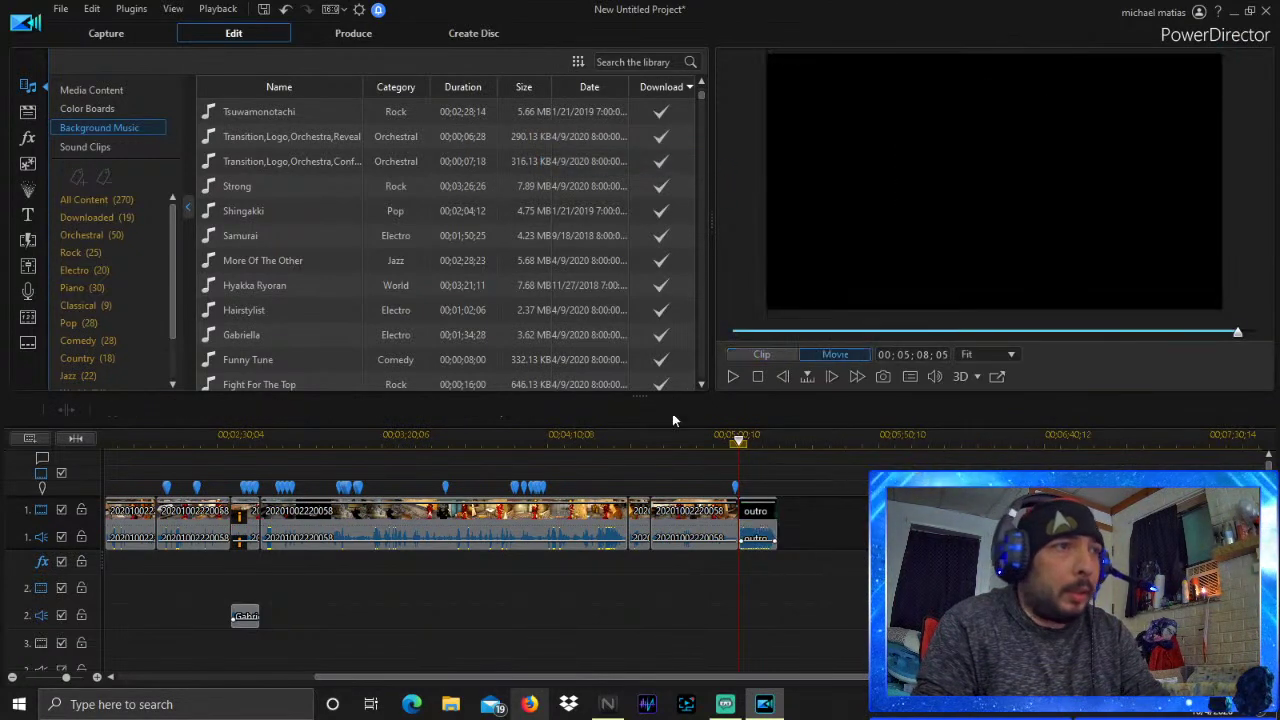
Play the end of the last gameplay clip and split it at 00;05;06;22 during the scoped shot, selecting the short end piece
click(728, 432)
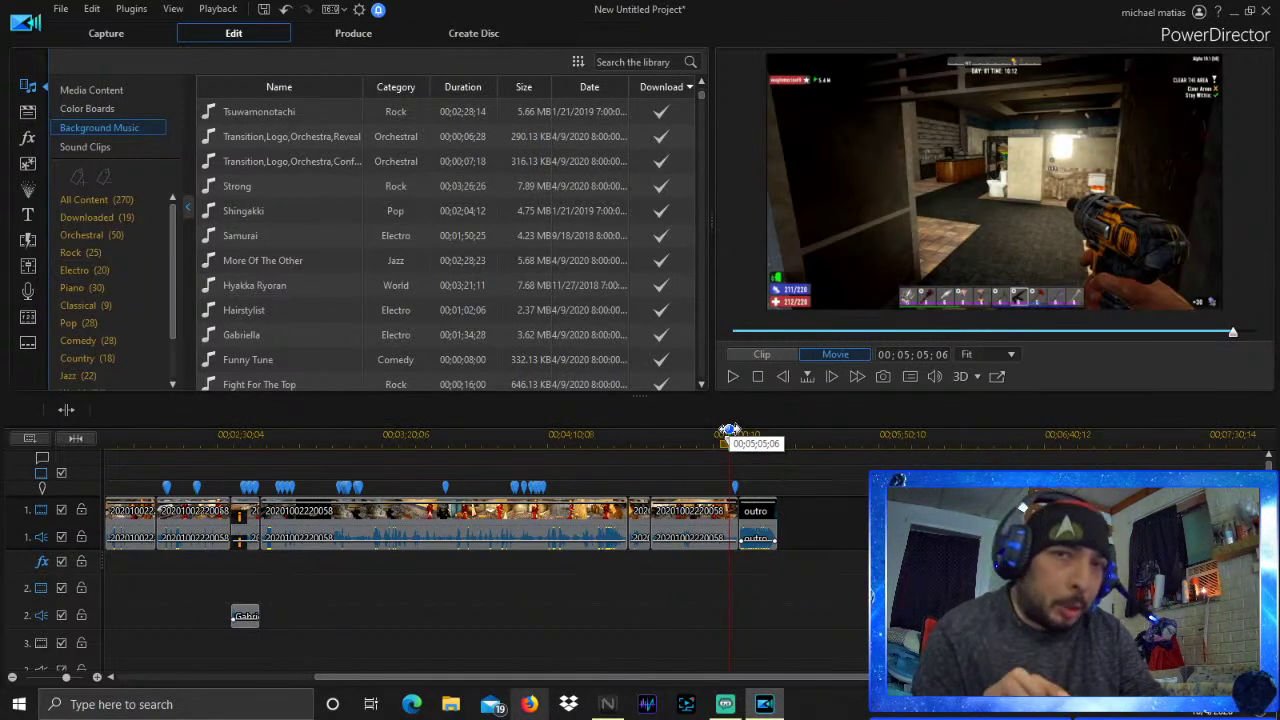
key(space)
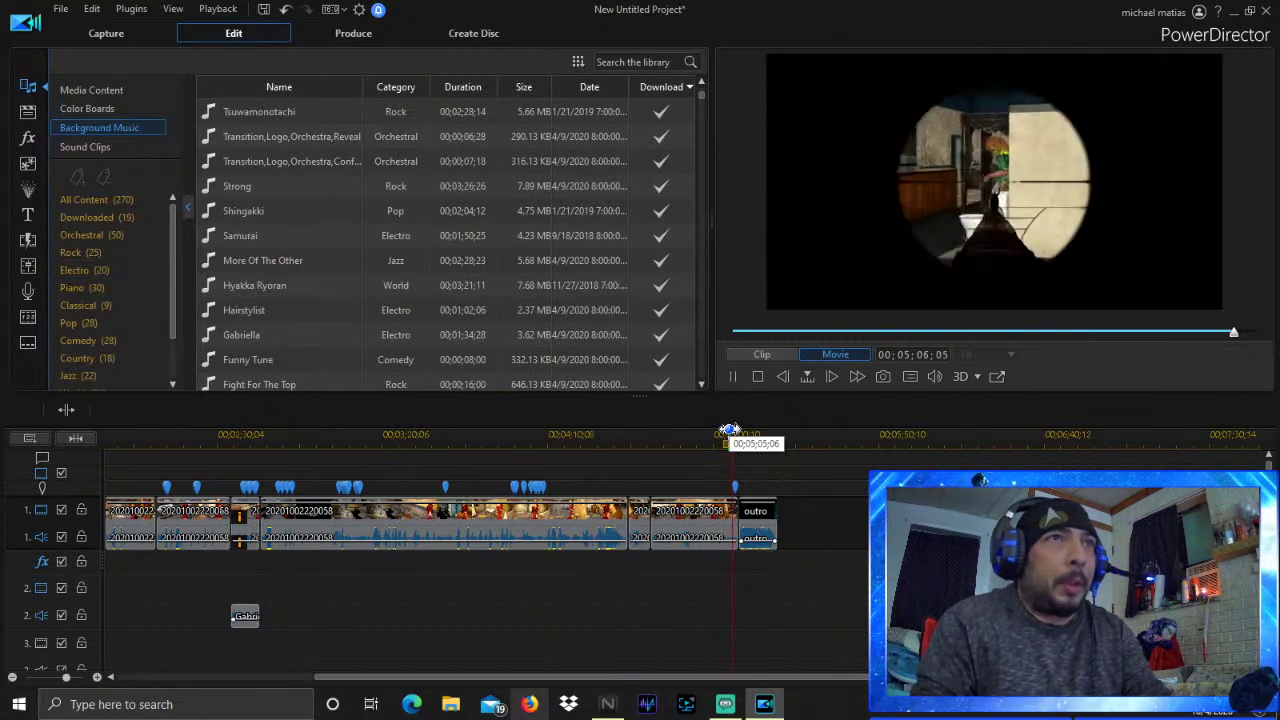
key(space)
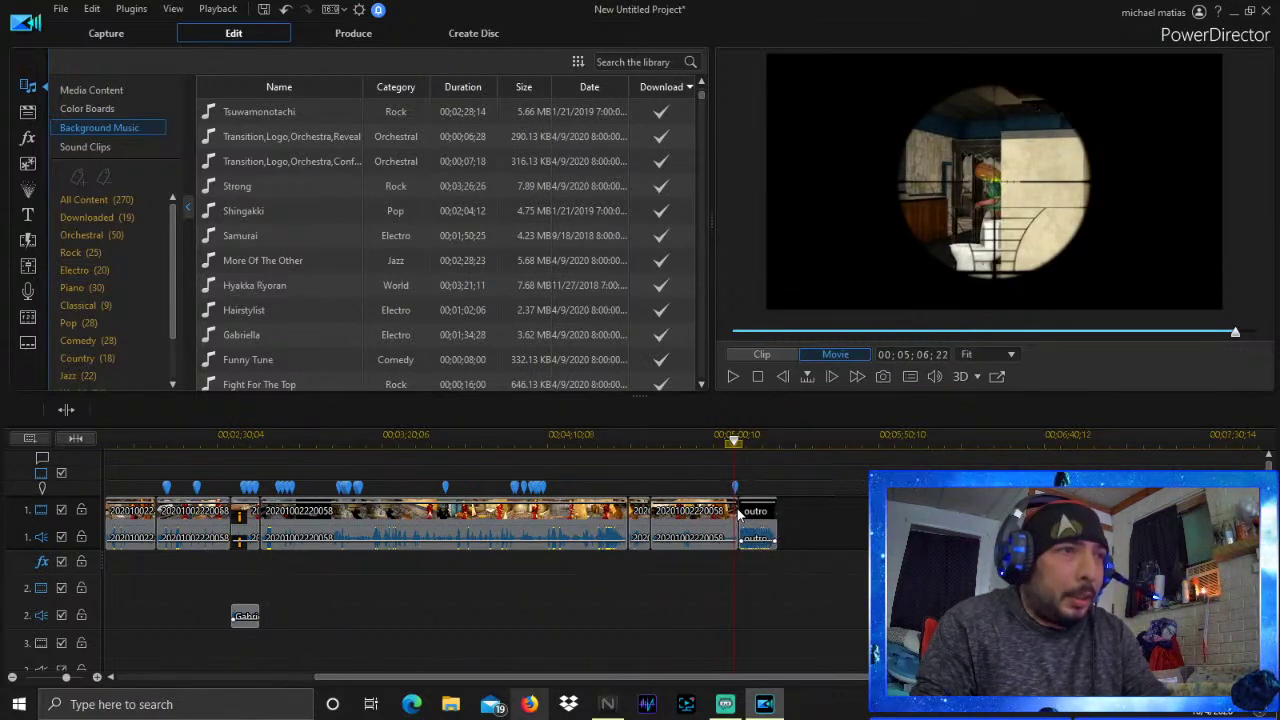
right_click(739, 514)
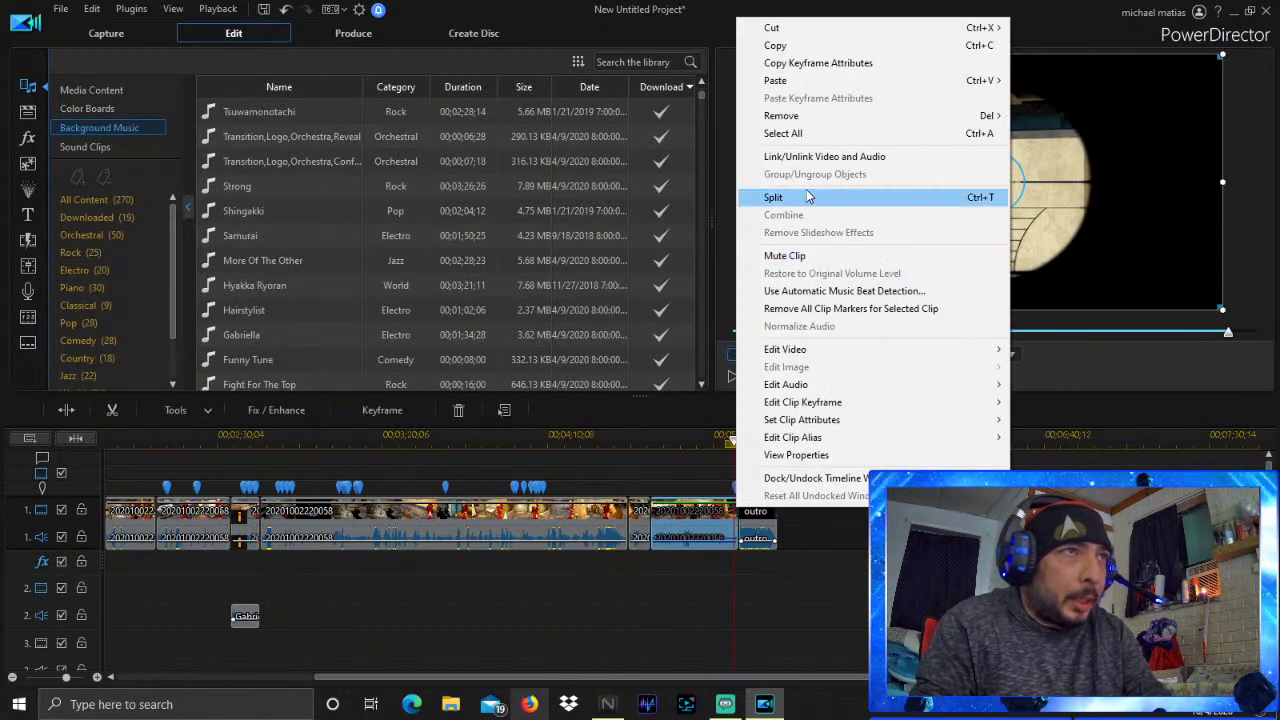
click(768, 194)
click(741, 512)
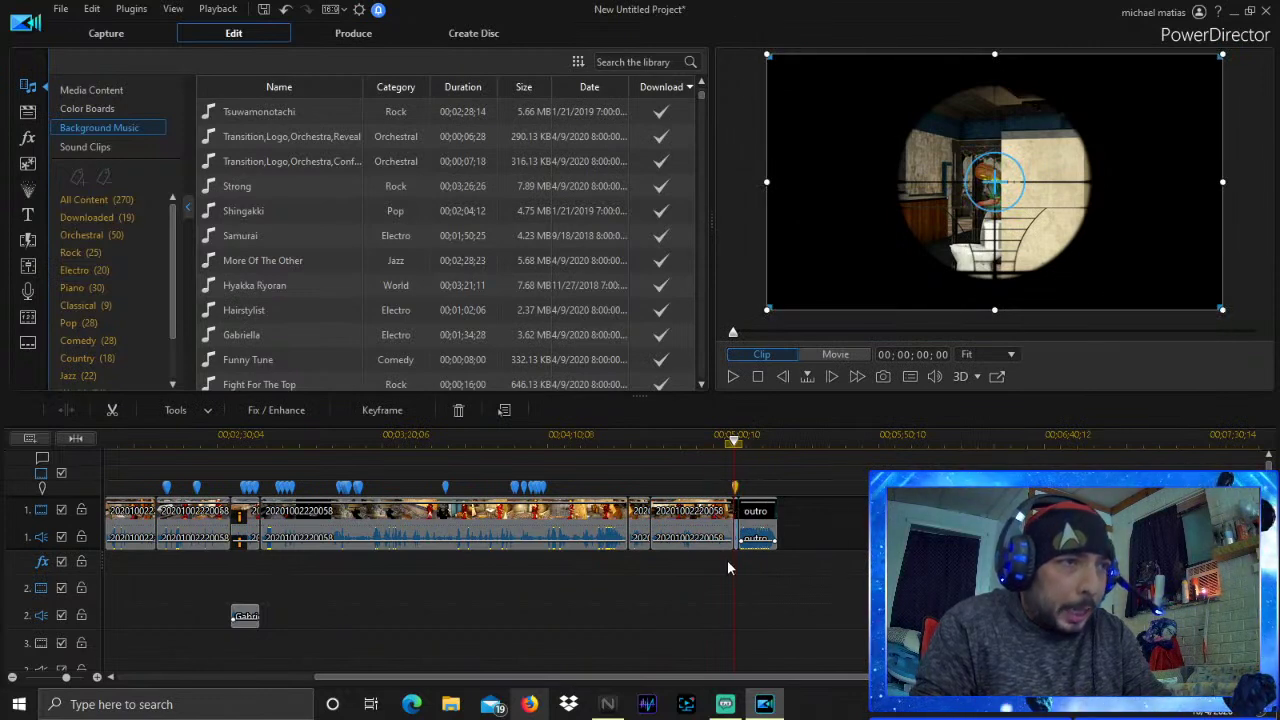
Slow the short scoped-shot clip to a 0.5 speed multiplier in the Video Speed Designer, previewing it before applying
click(193, 412)
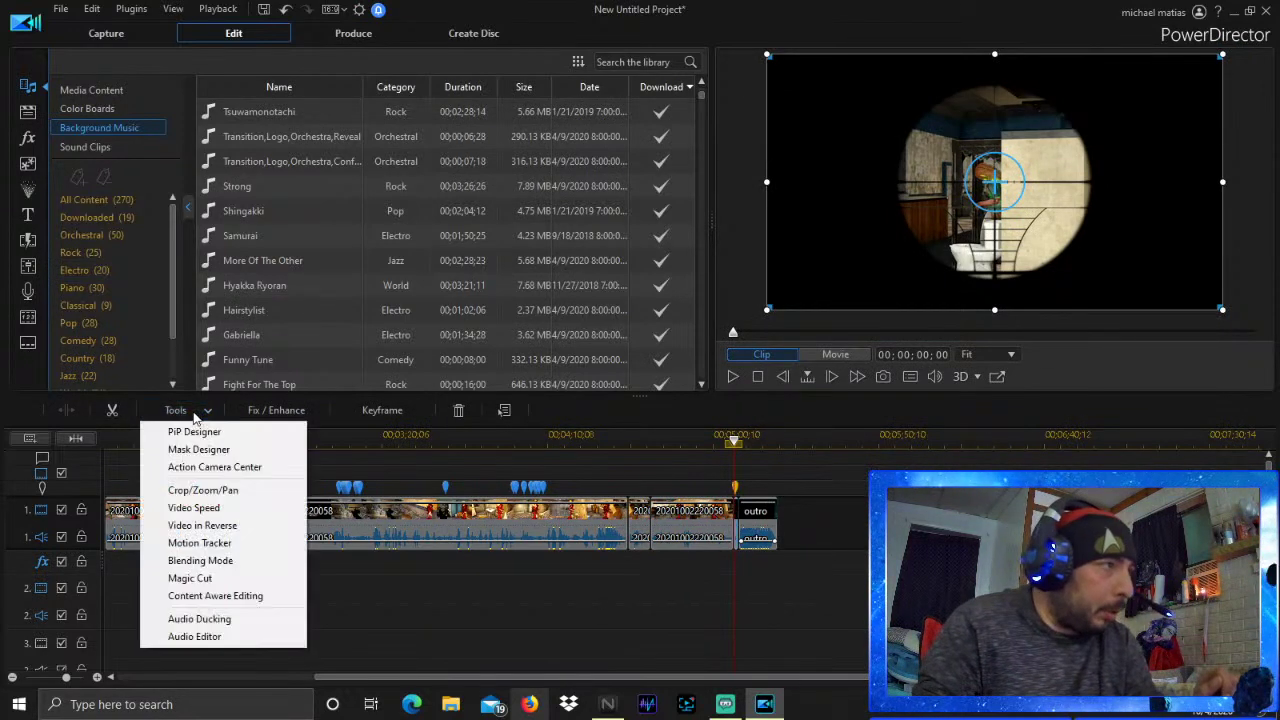
click(214, 511)
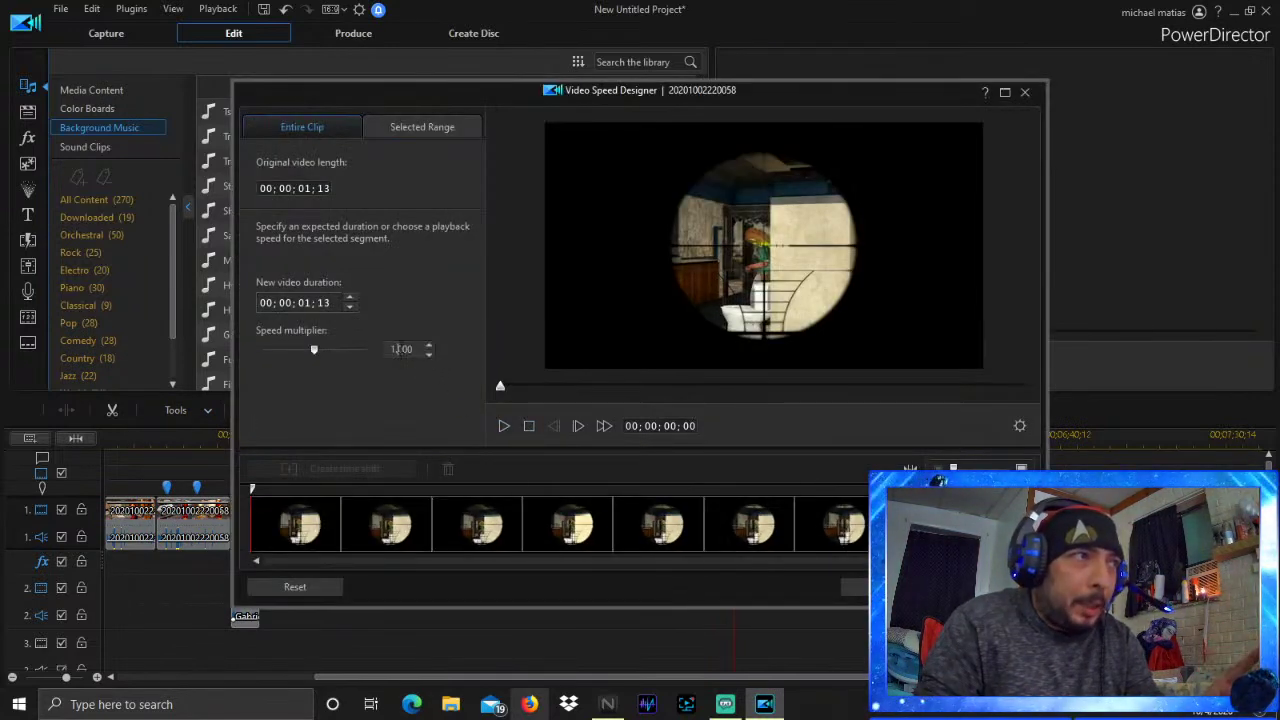
key(BackSpace)
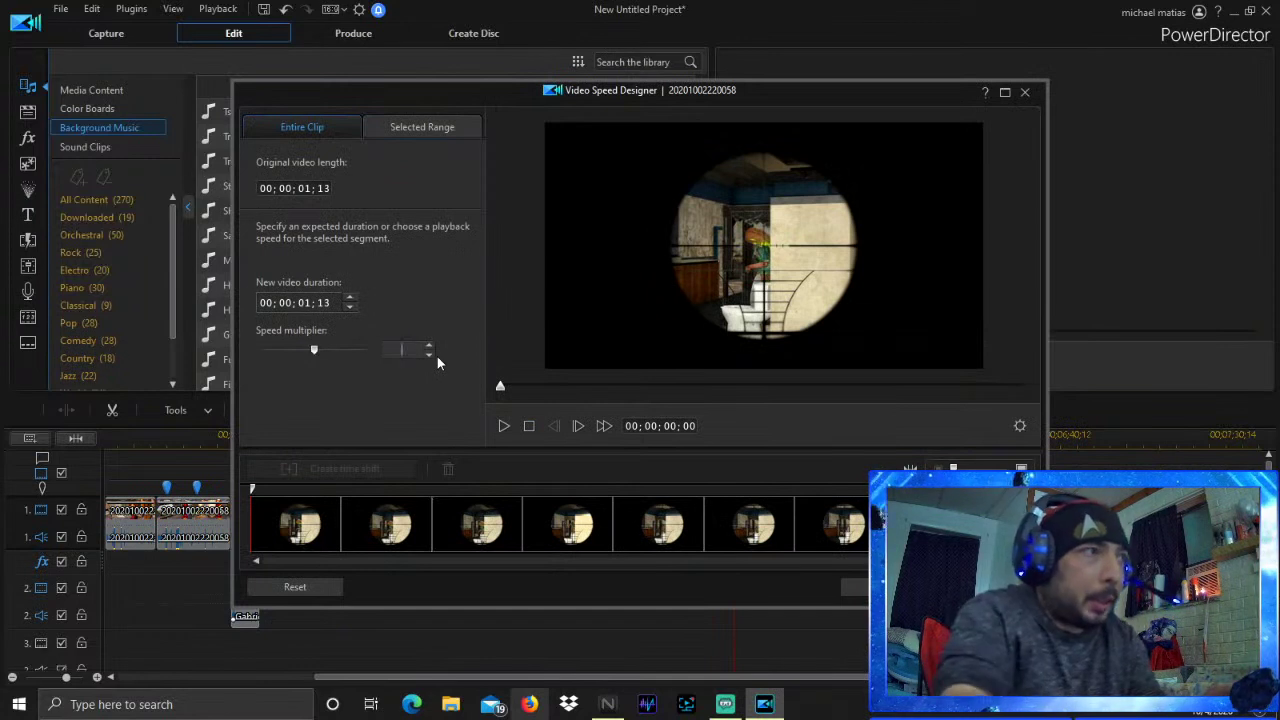
text(0.5)
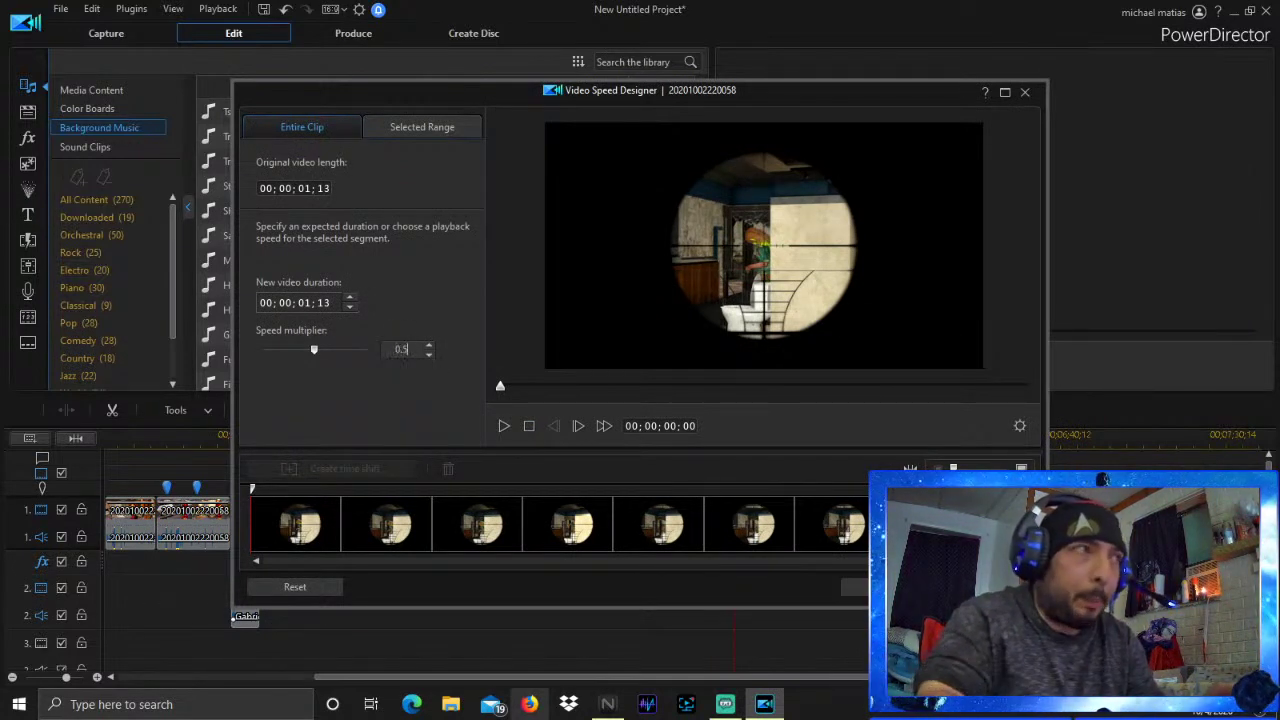
click(502, 427)
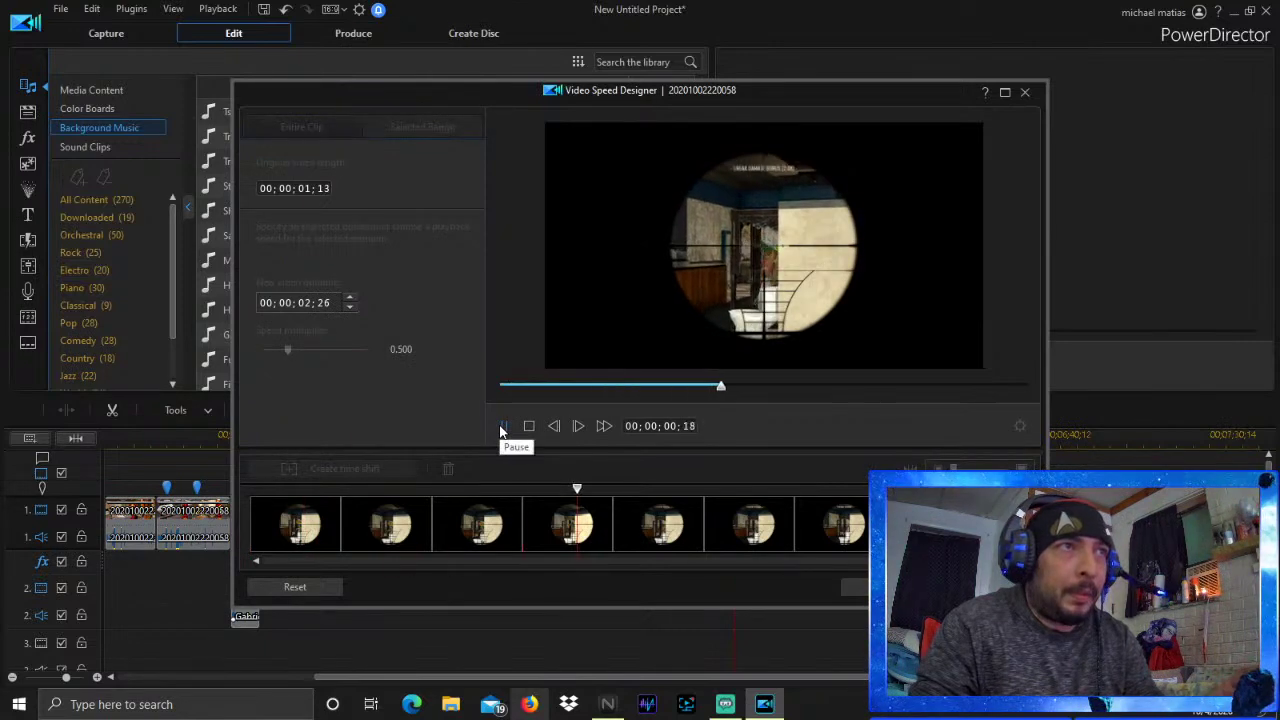
click(845, 587)
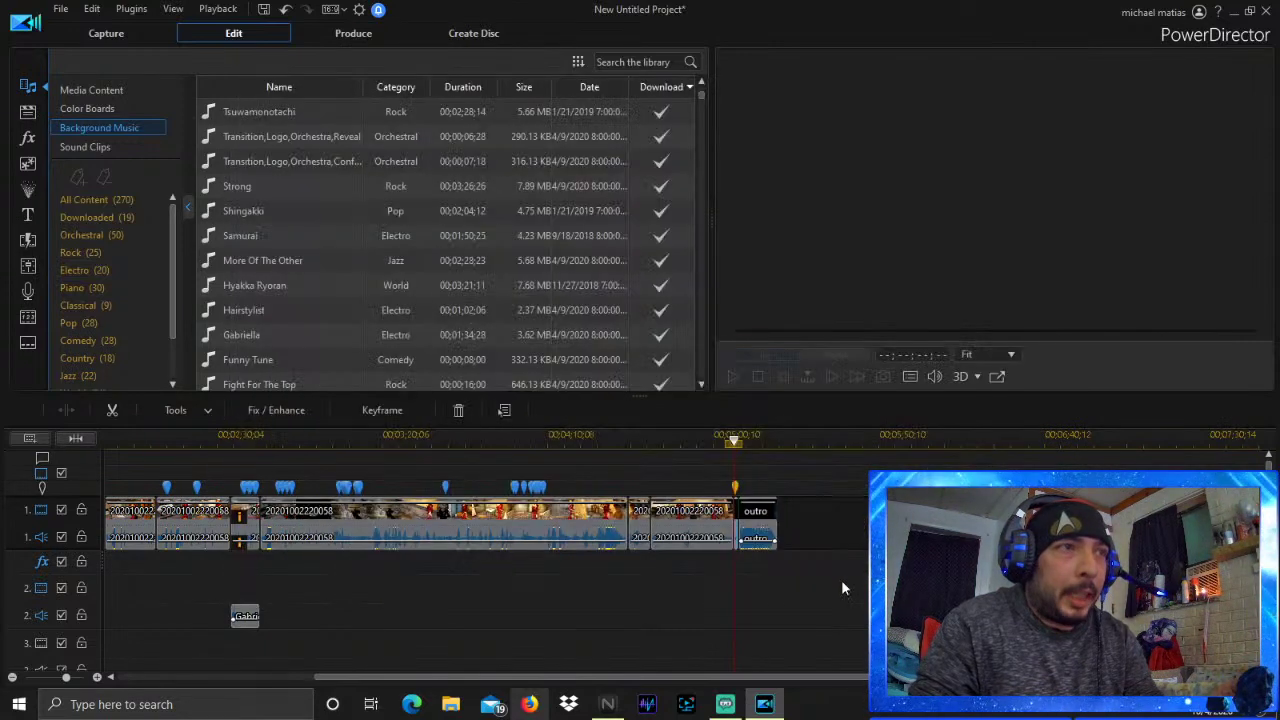
click(763, 530)
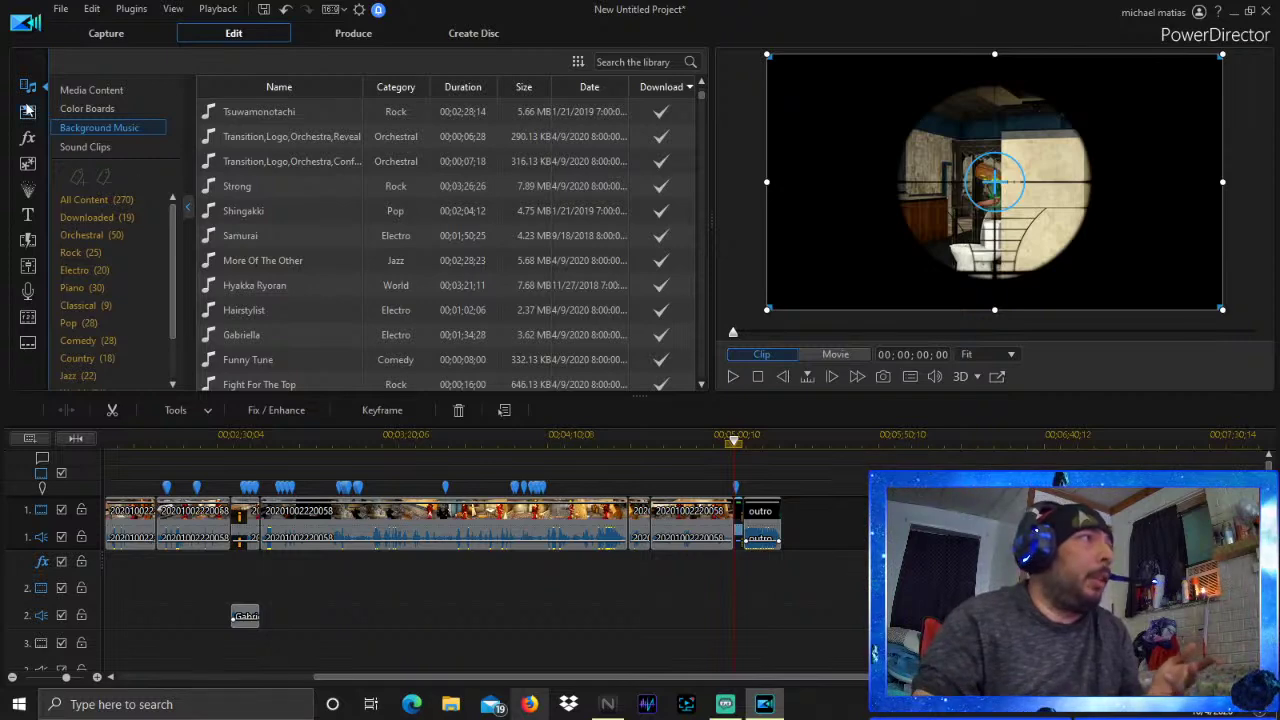
Insert the custom "7 days credits" title between the slowed clip and the outro, moving all later clips
click(28, 214)
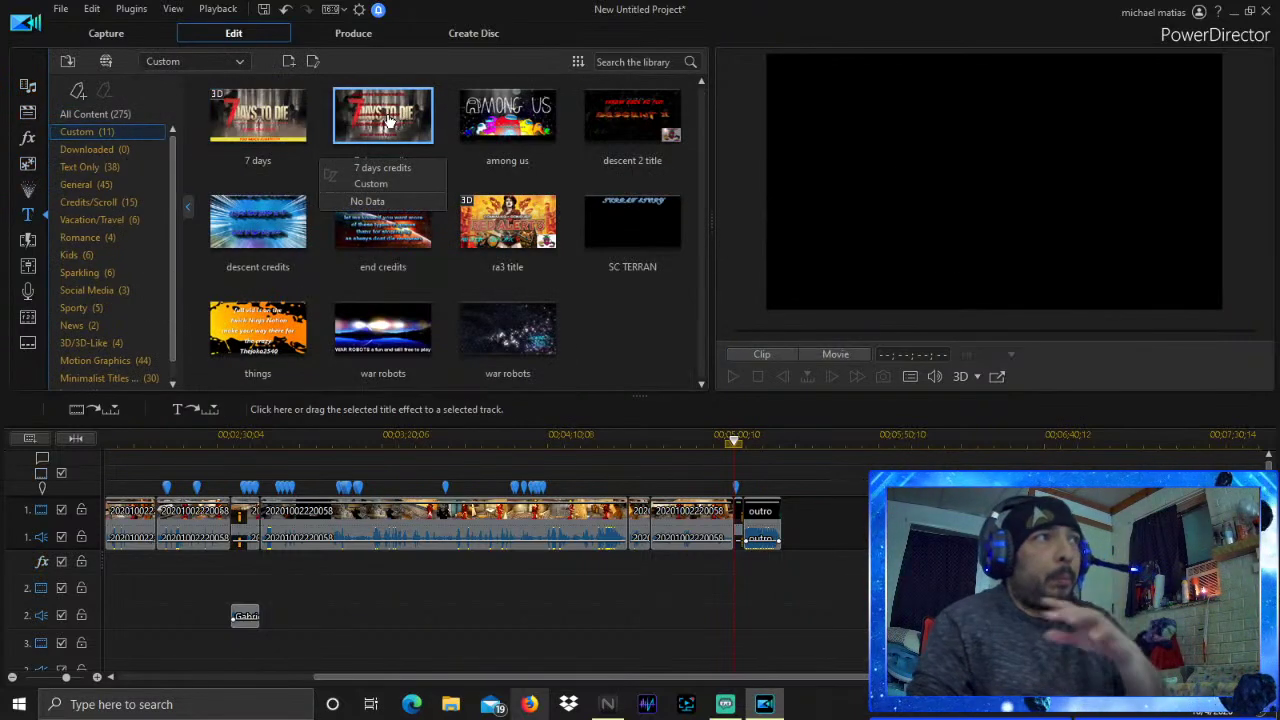
click(389, 120)
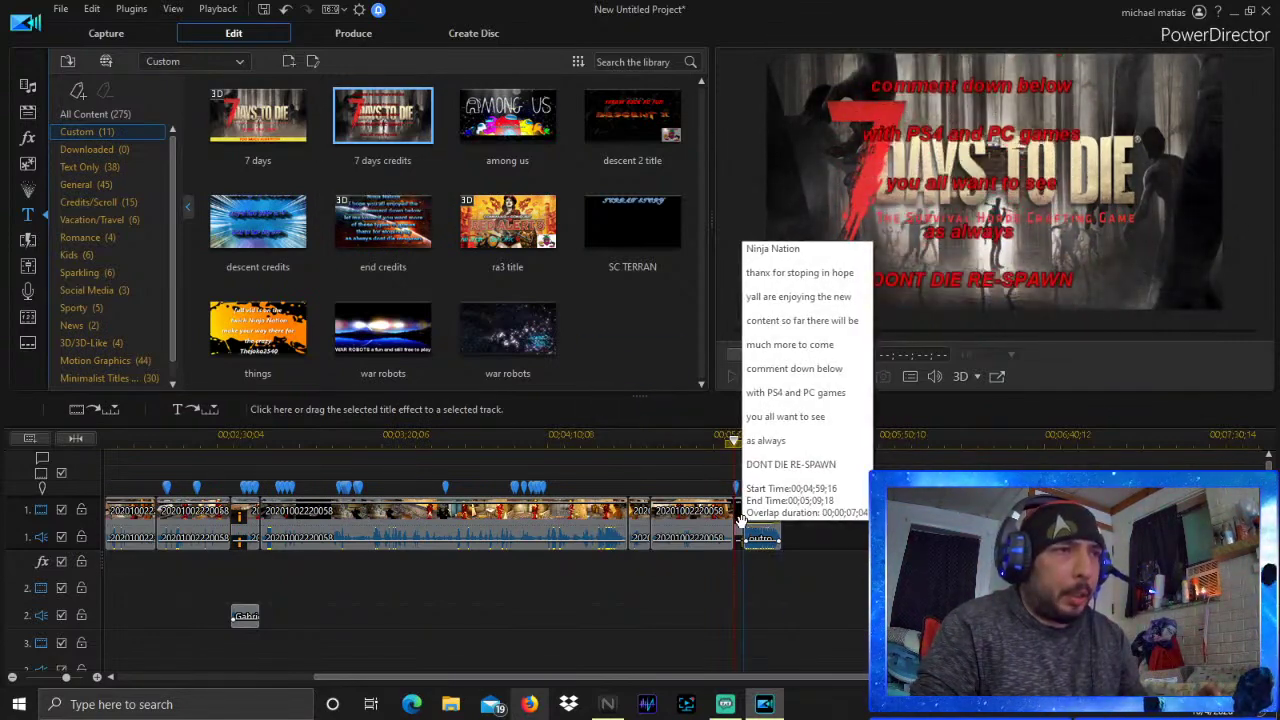
drag(741, 520, 742, 521)
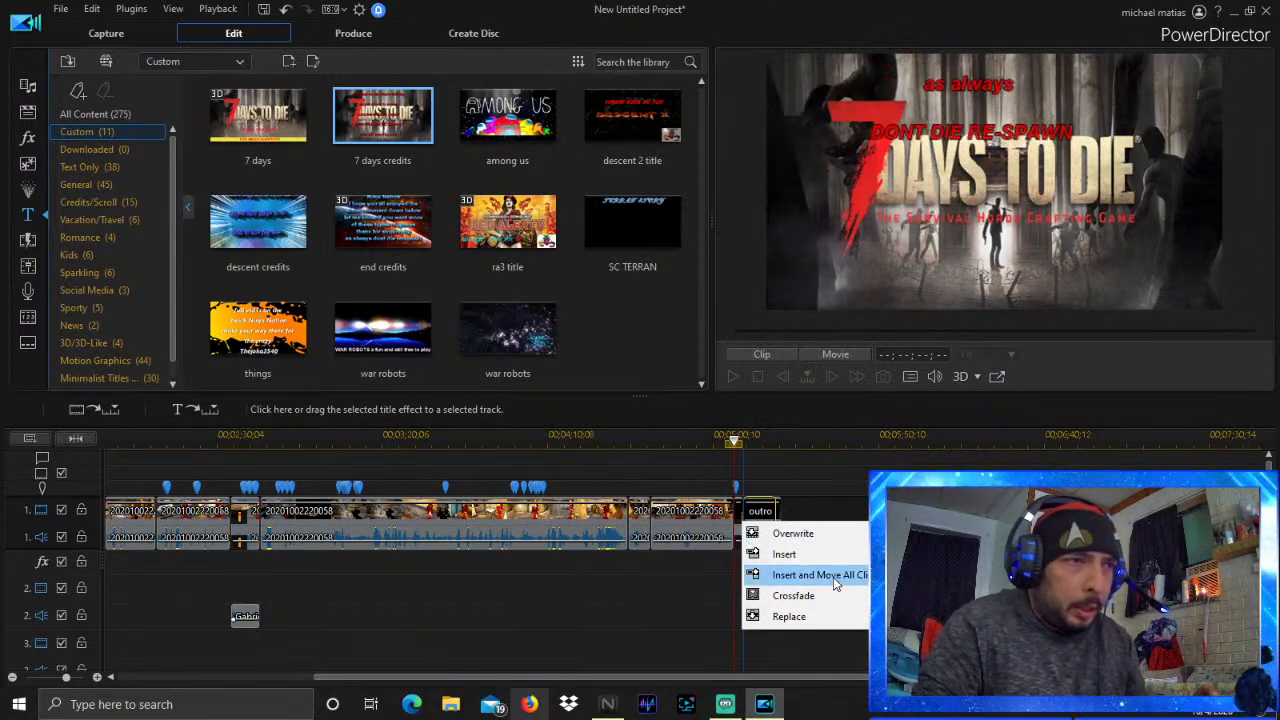
click(833, 577)
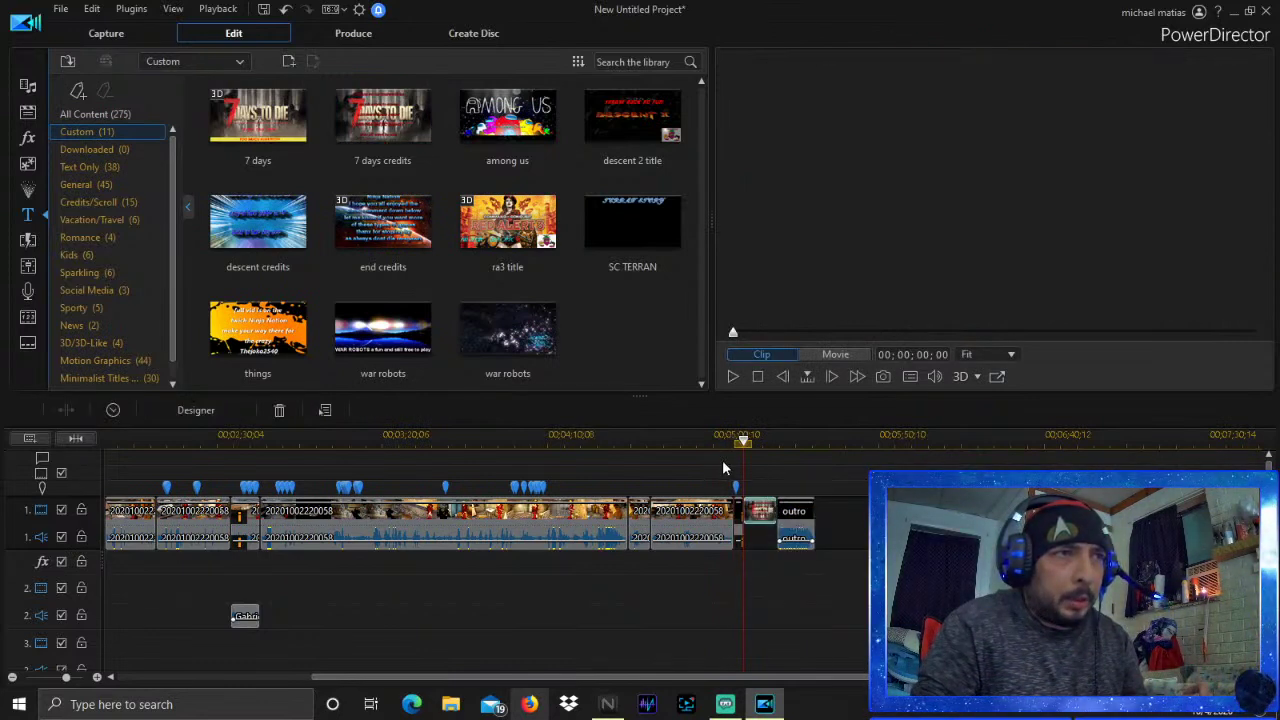
Add the Ushiro No Shoomen background music beneath the credits title on the first audio track, trimmed to fit
click(28, 88)
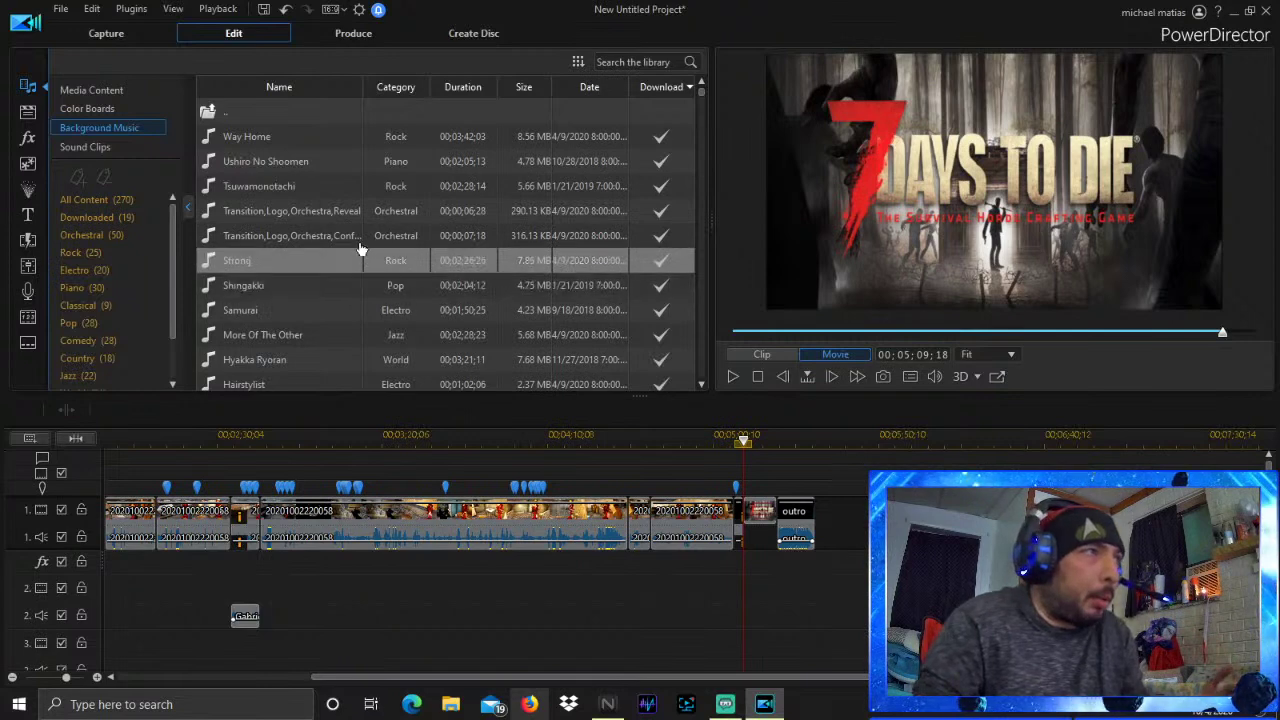
drag(350, 163, 747, 538)
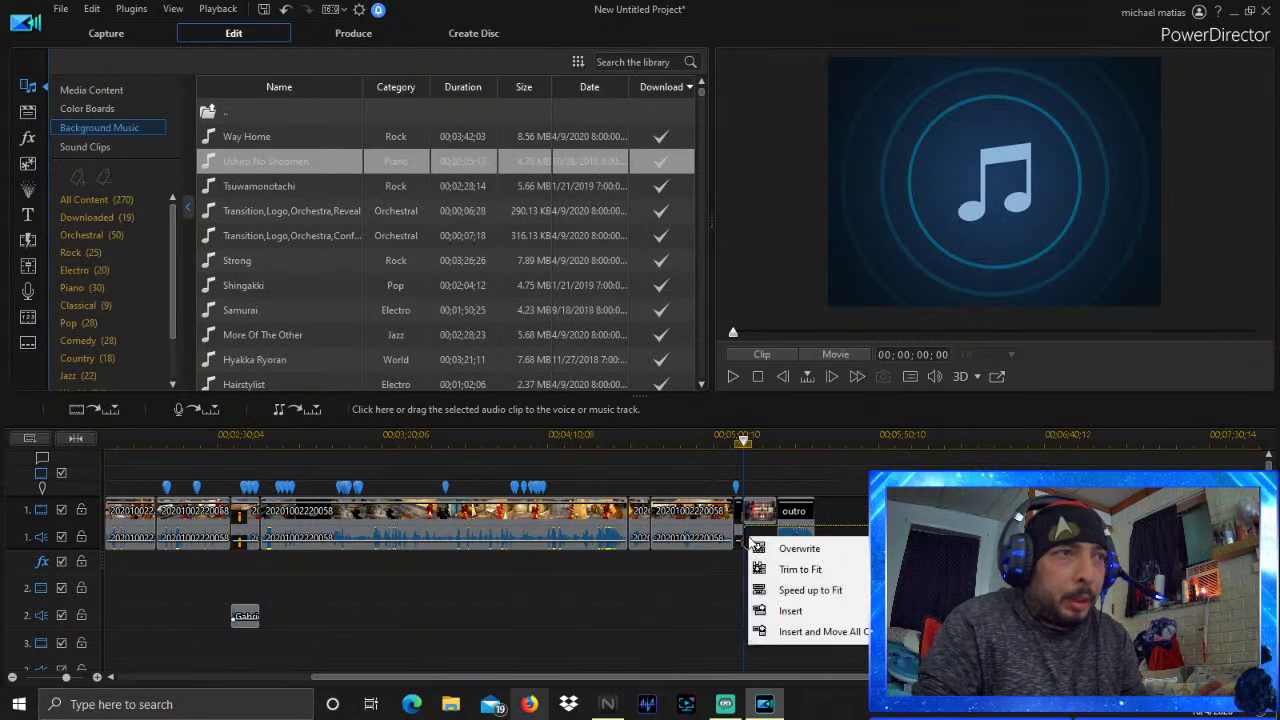
click(811, 570)
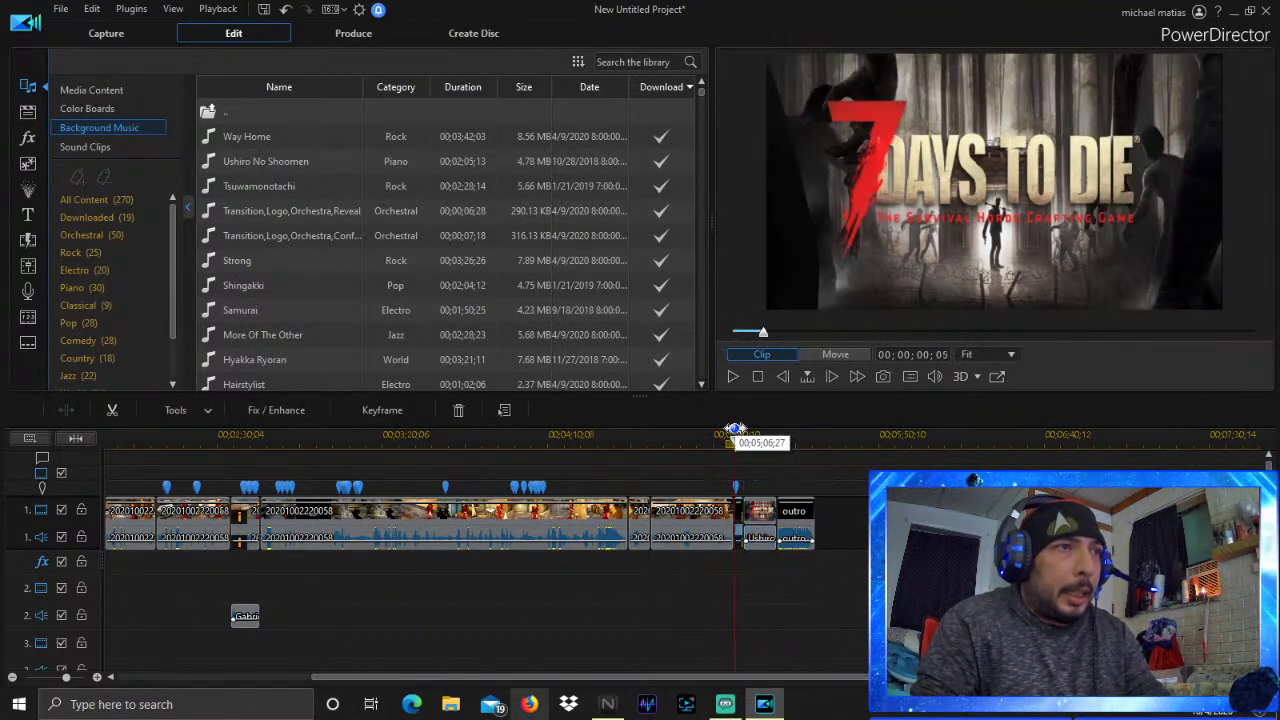
Play the ending from about 00;05;06;27 through the credits title to check the scrolling text and music
click(736, 430)
key(space)
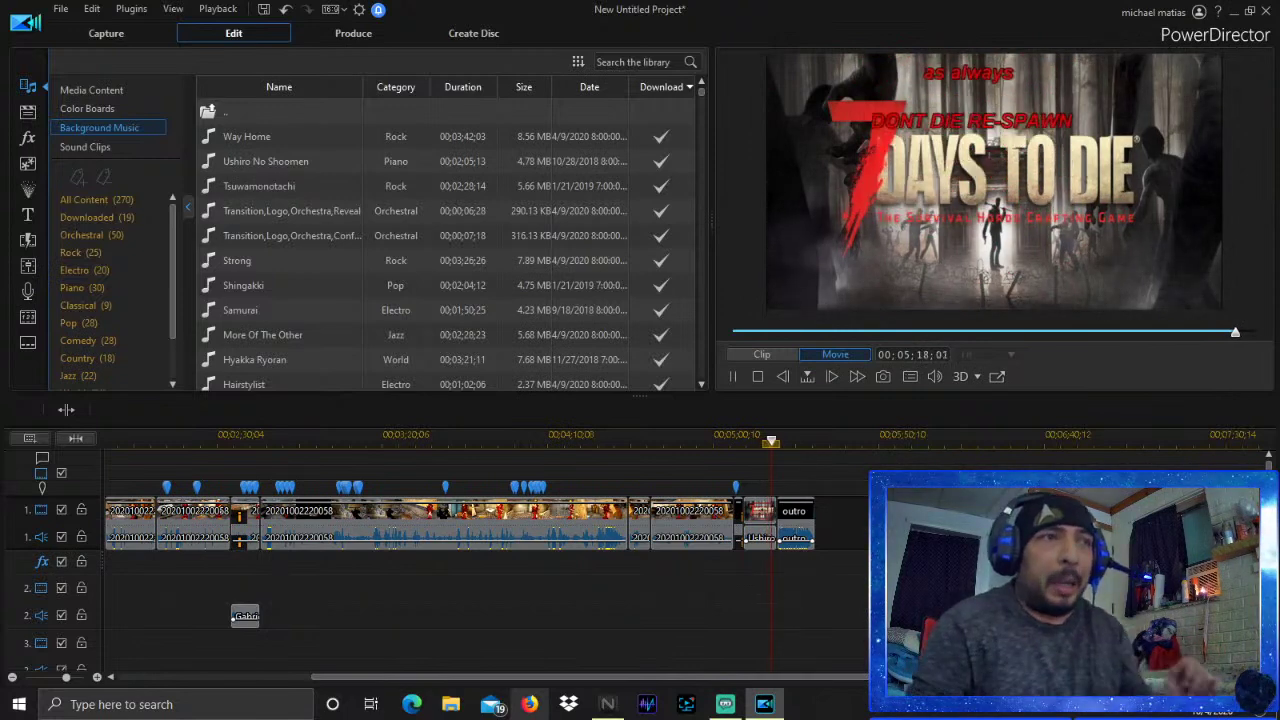
key(space)
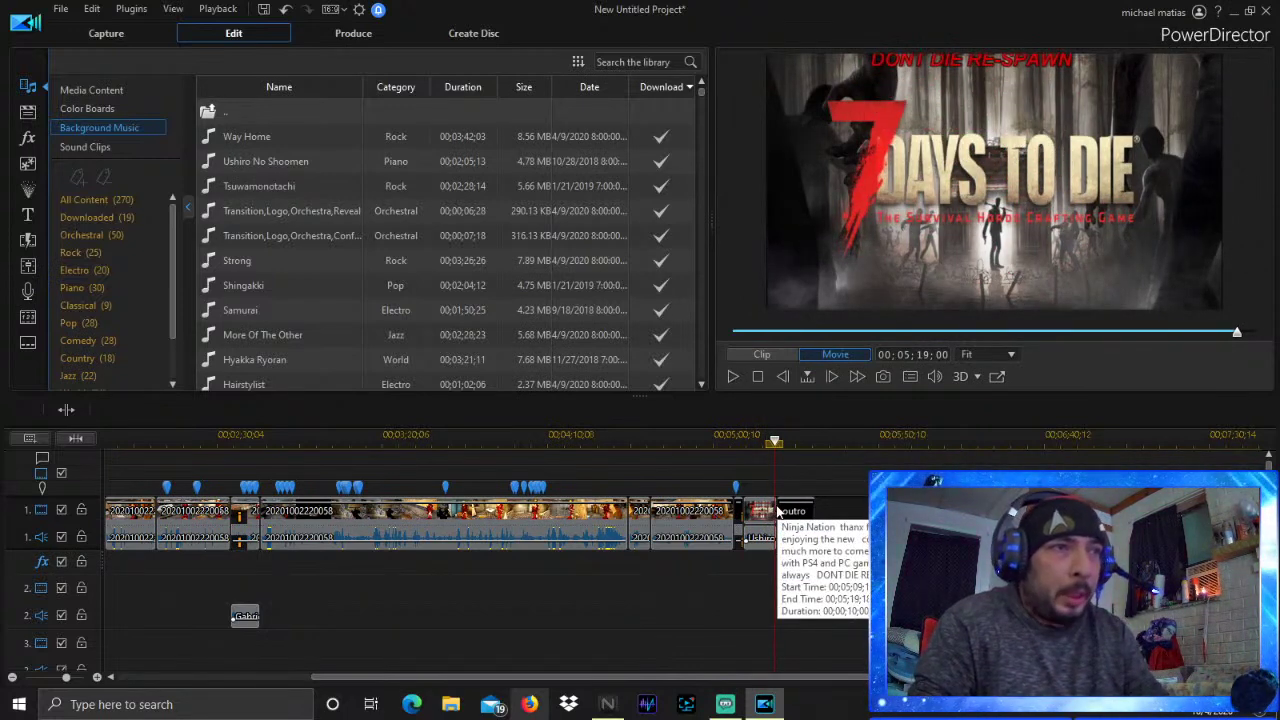
Move the outro clip further along the timeline to make room after the credits title
click(772, 507)
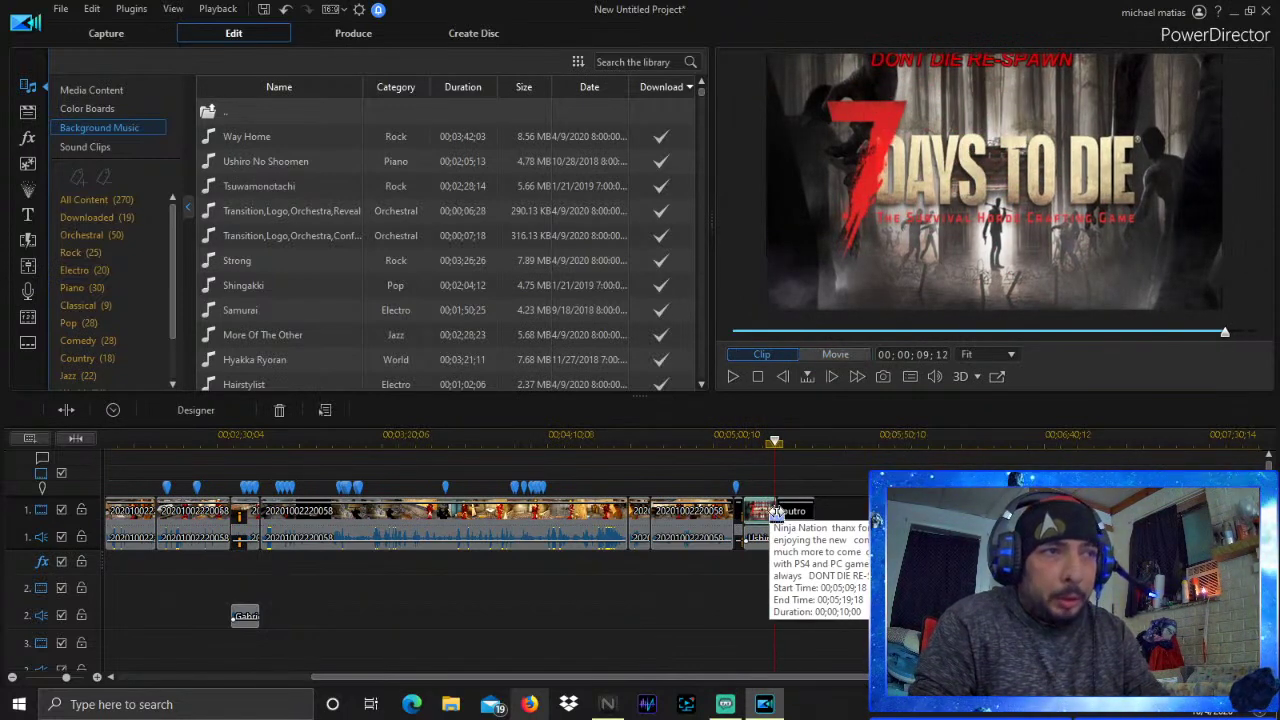
click(780, 512)
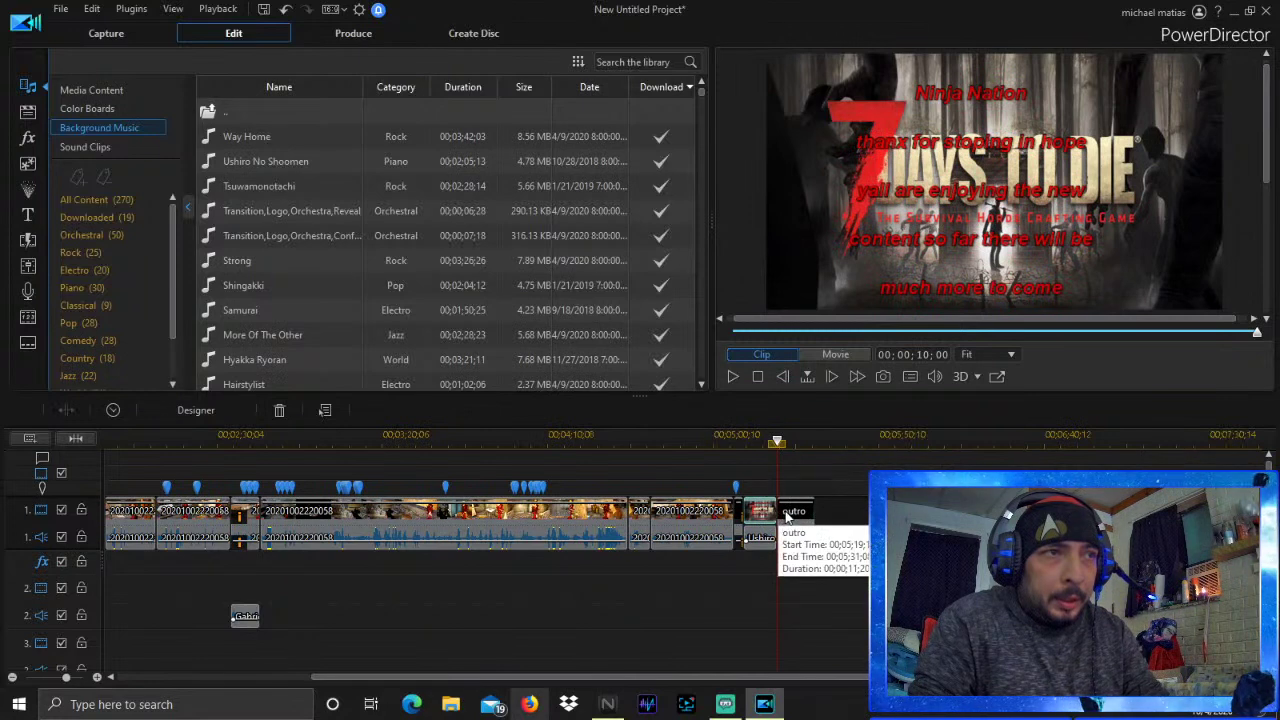
key(Delete)
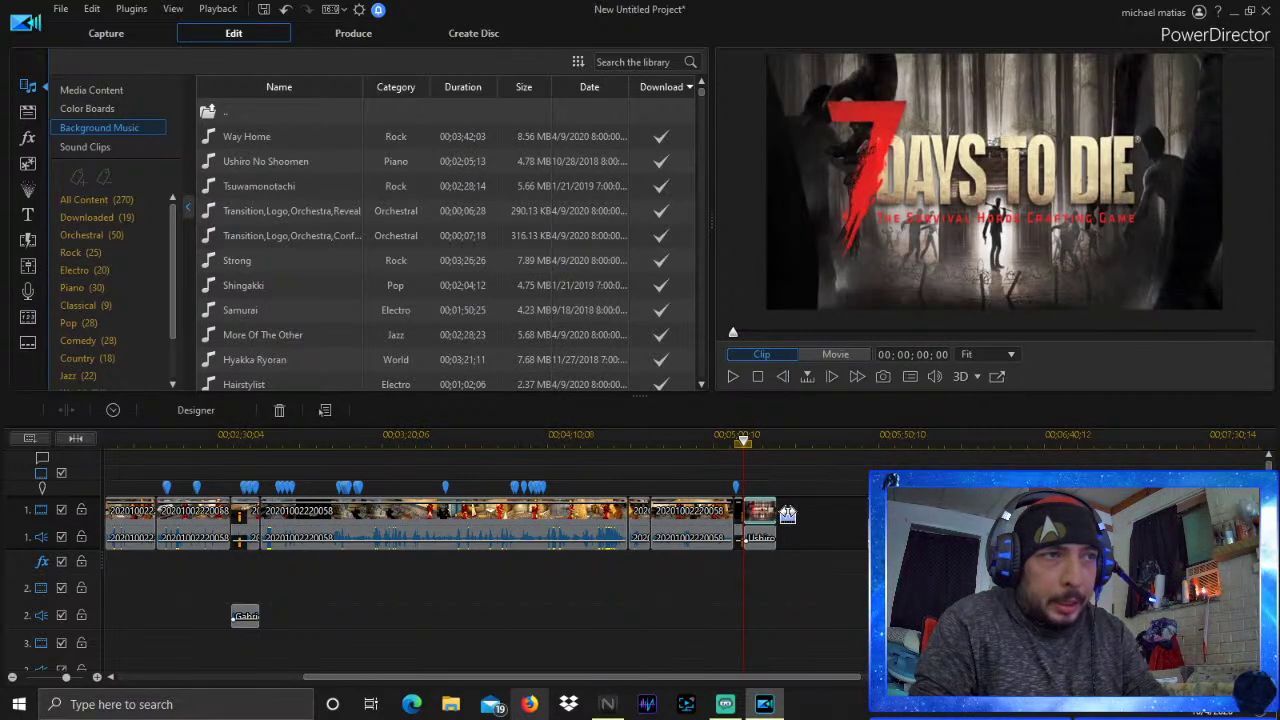
Lengthen the "7 days credits" title to a duration of 00;00;13;22
click(799, 513)
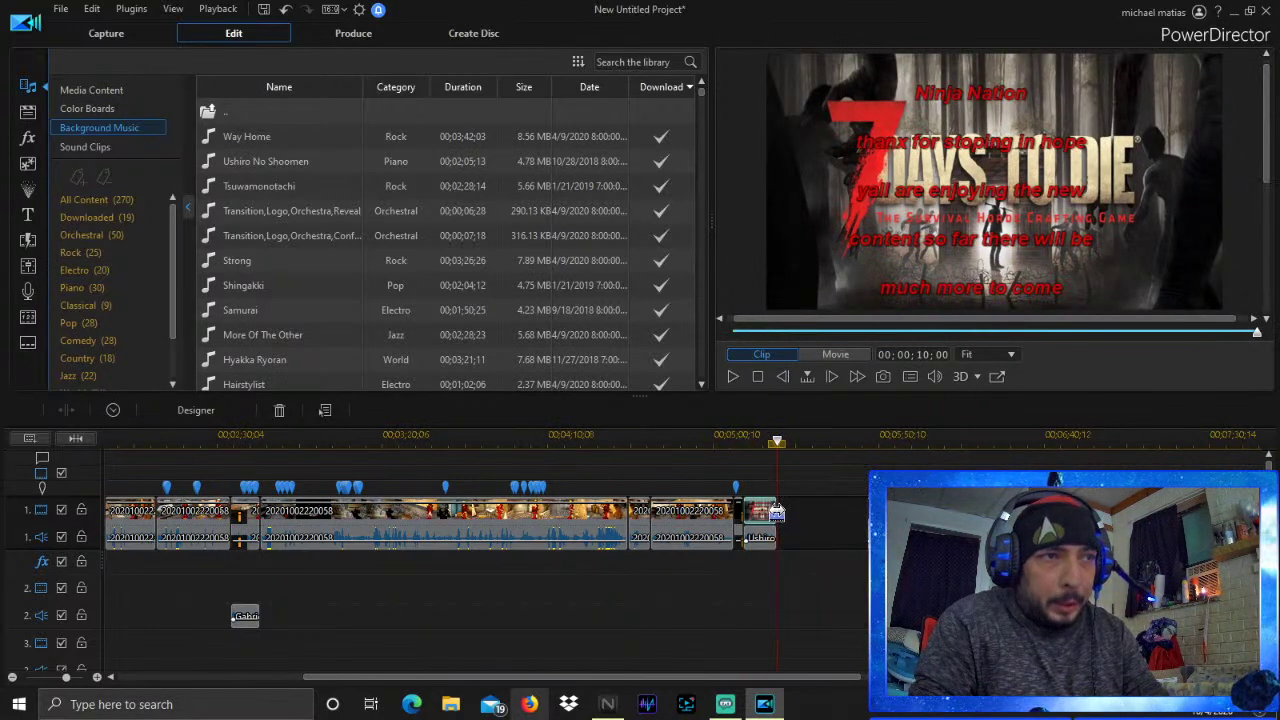
click(790, 512)
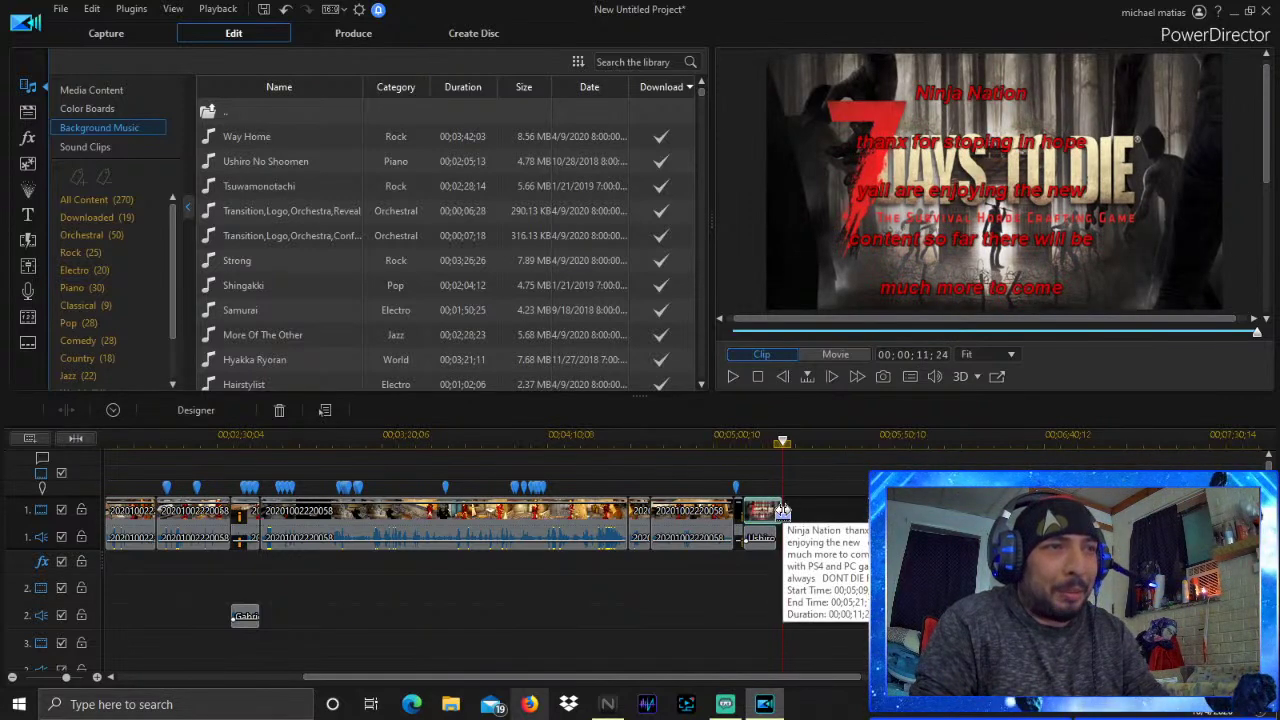
click(800, 510)
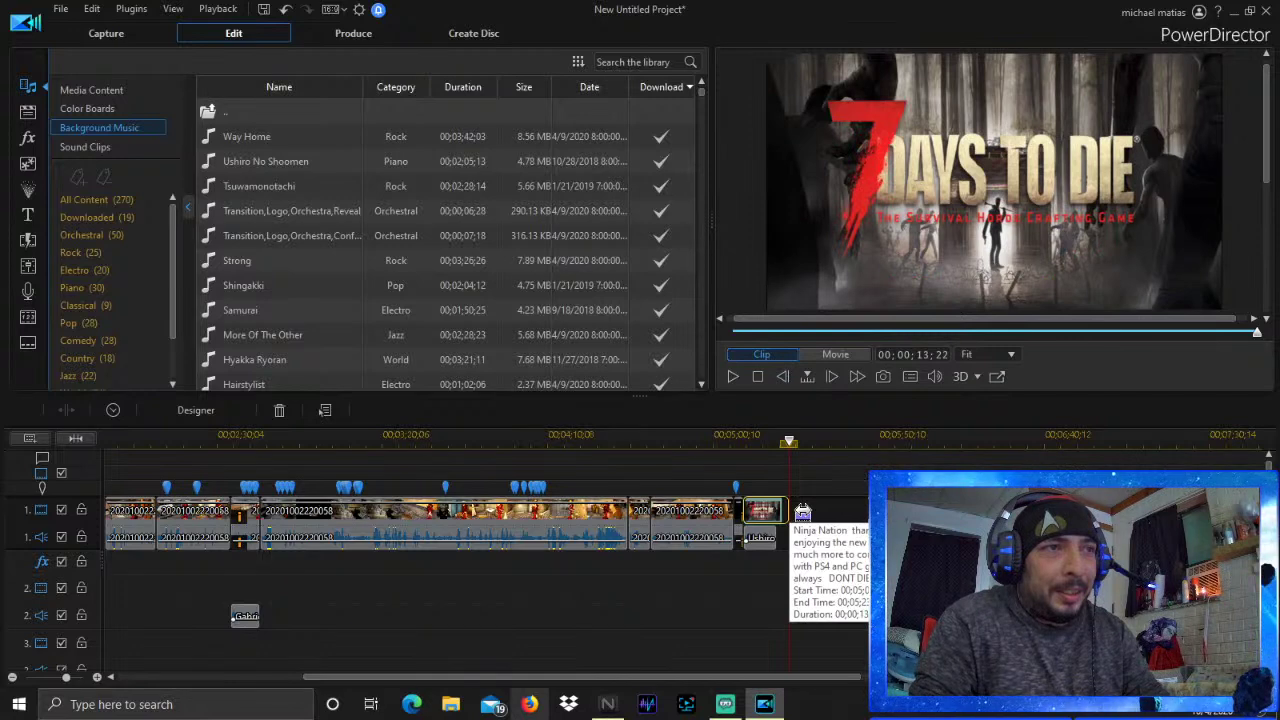
Play the lengthened credits title from about 00;05;13;12 to check its scrolling speed
click(757, 440)
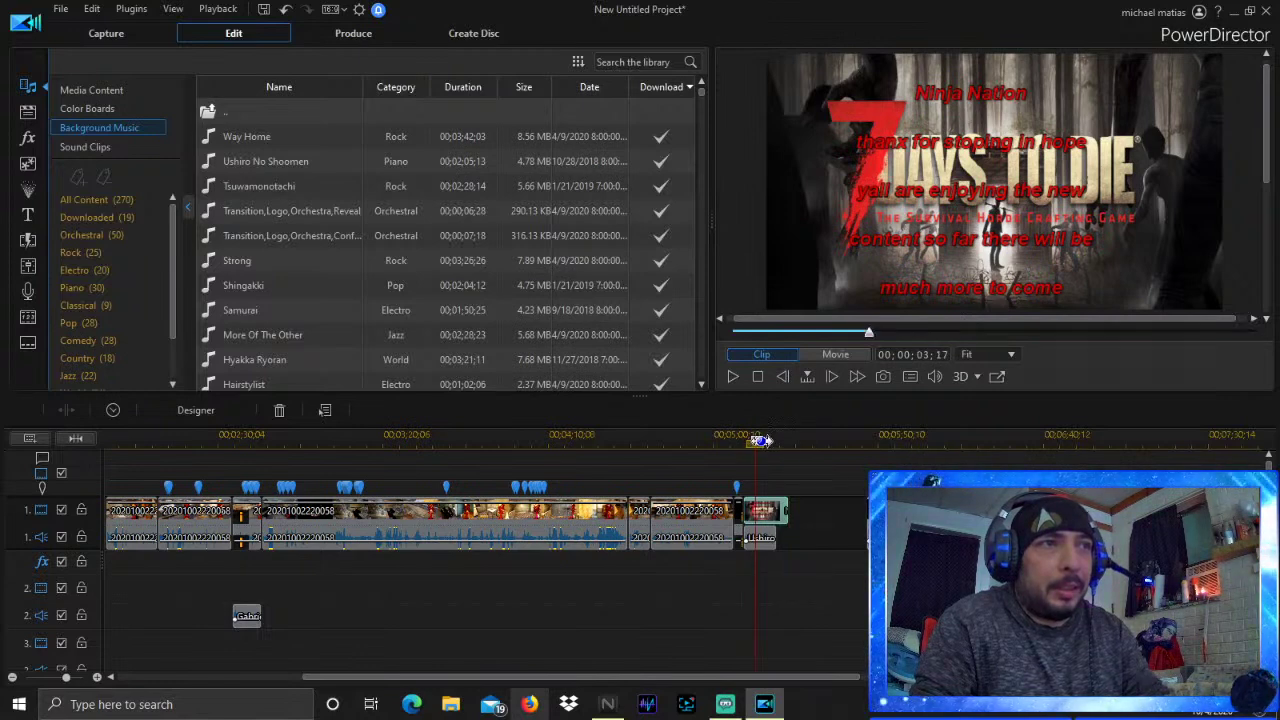
click(760, 441)
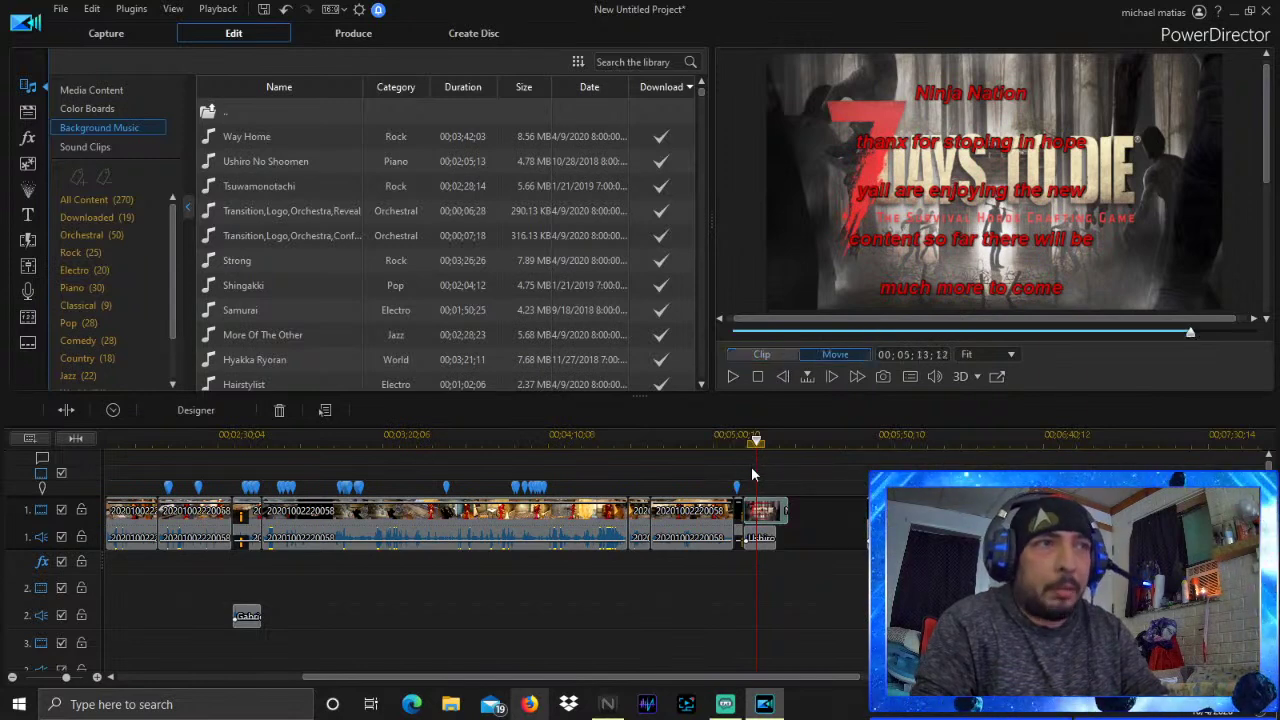
key(space)
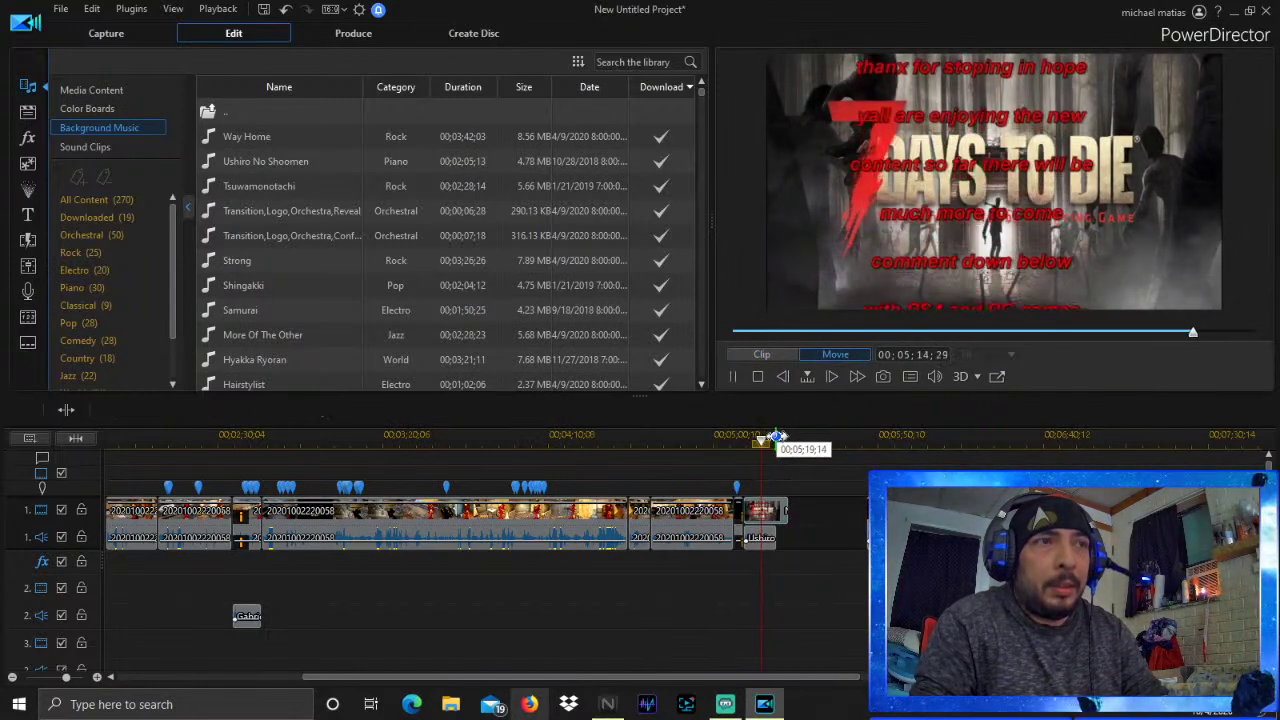
Move the outro clip back against the credits title and remove the music clip under the credits, leaving the gap
click(808, 515)
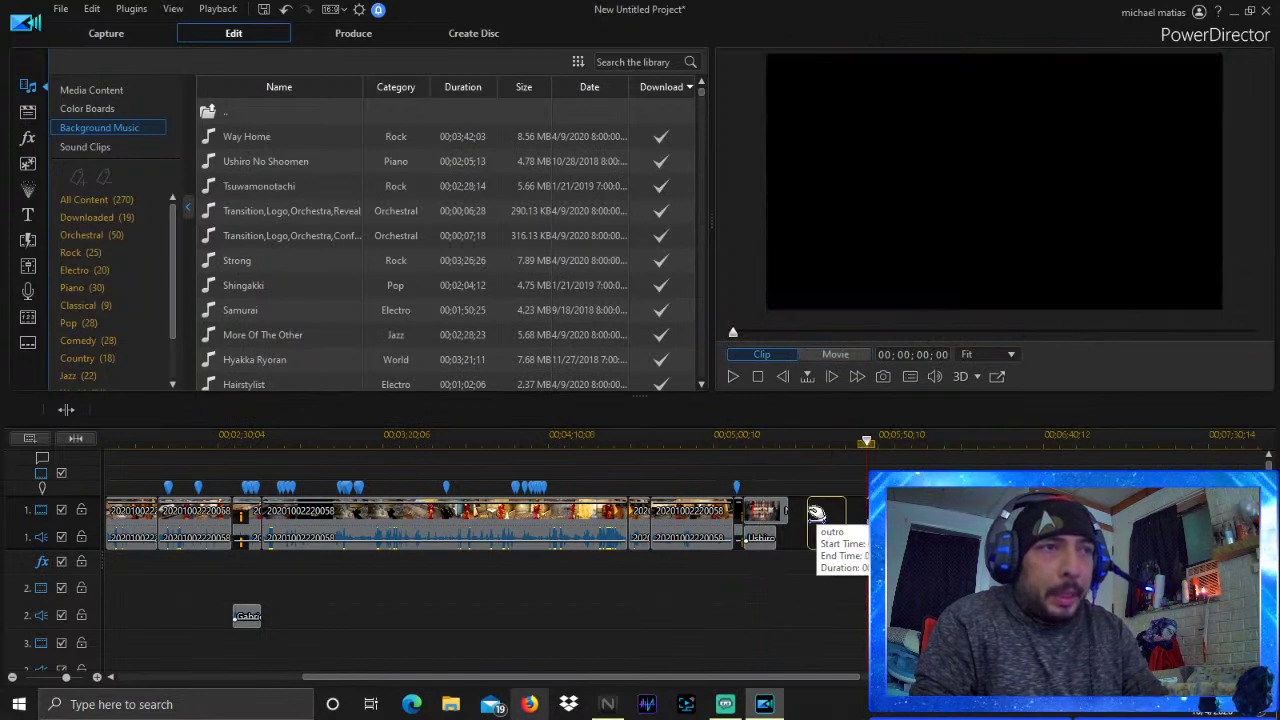
click(759, 540)
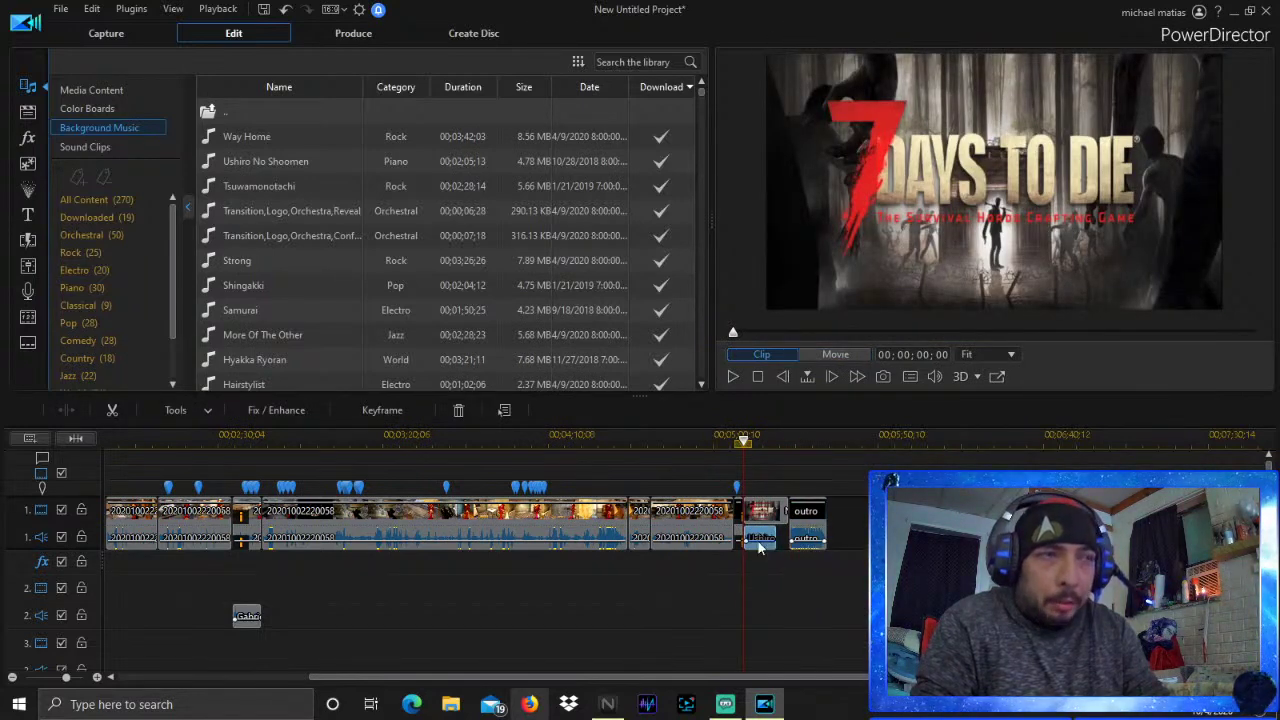
right_click(758, 542)
mouse_move(819, 157)
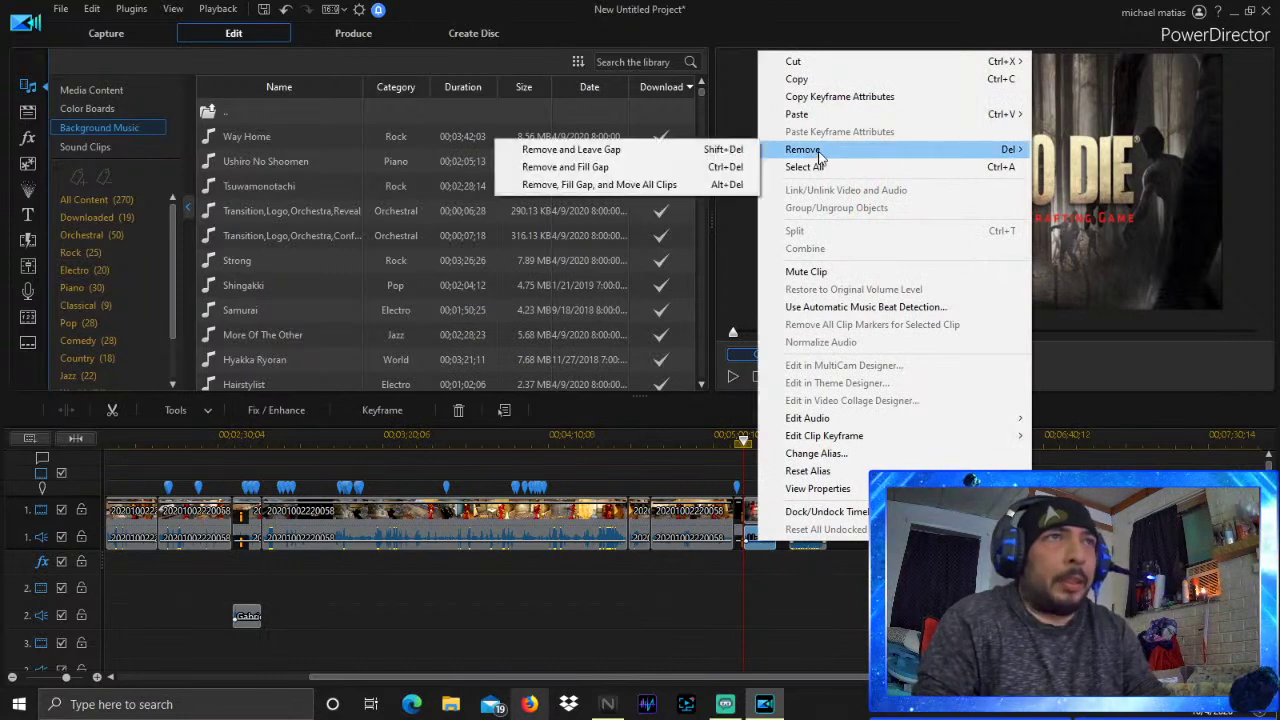
click(590, 157)
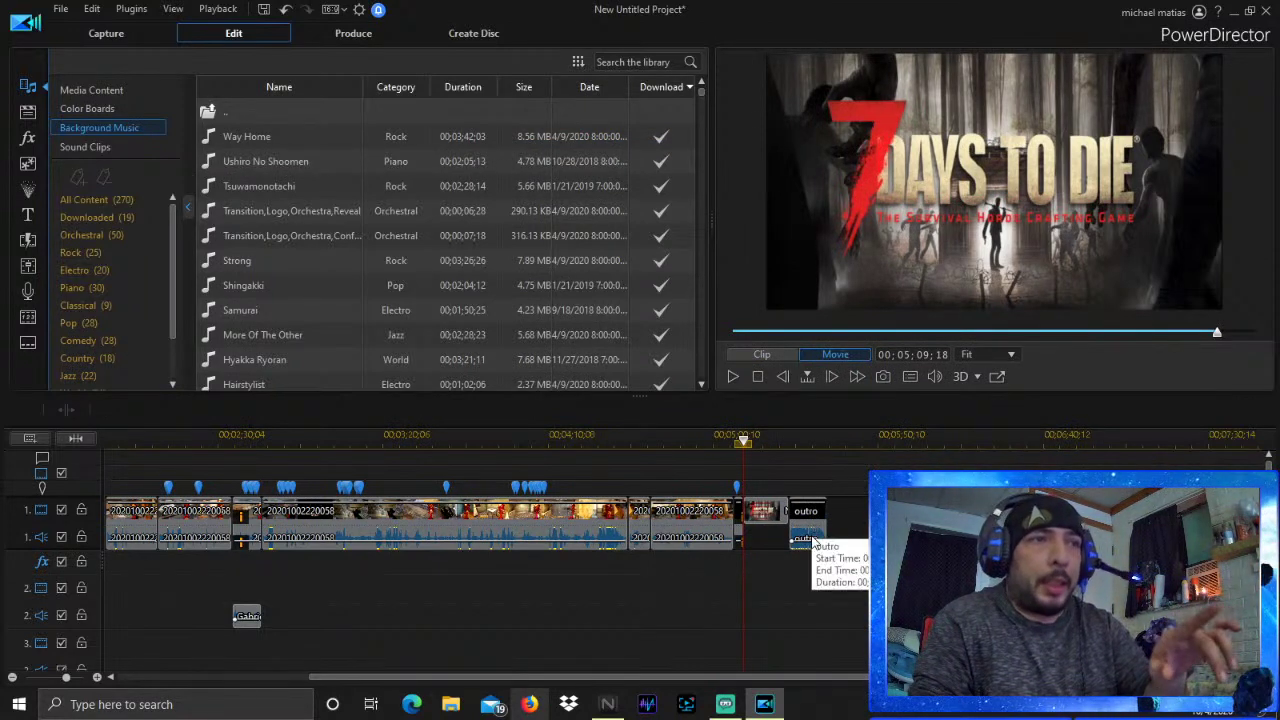
Add the background music "Ushiro No Shoomen" to the gap under the credits title using Trim to Fit
click(808, 532)
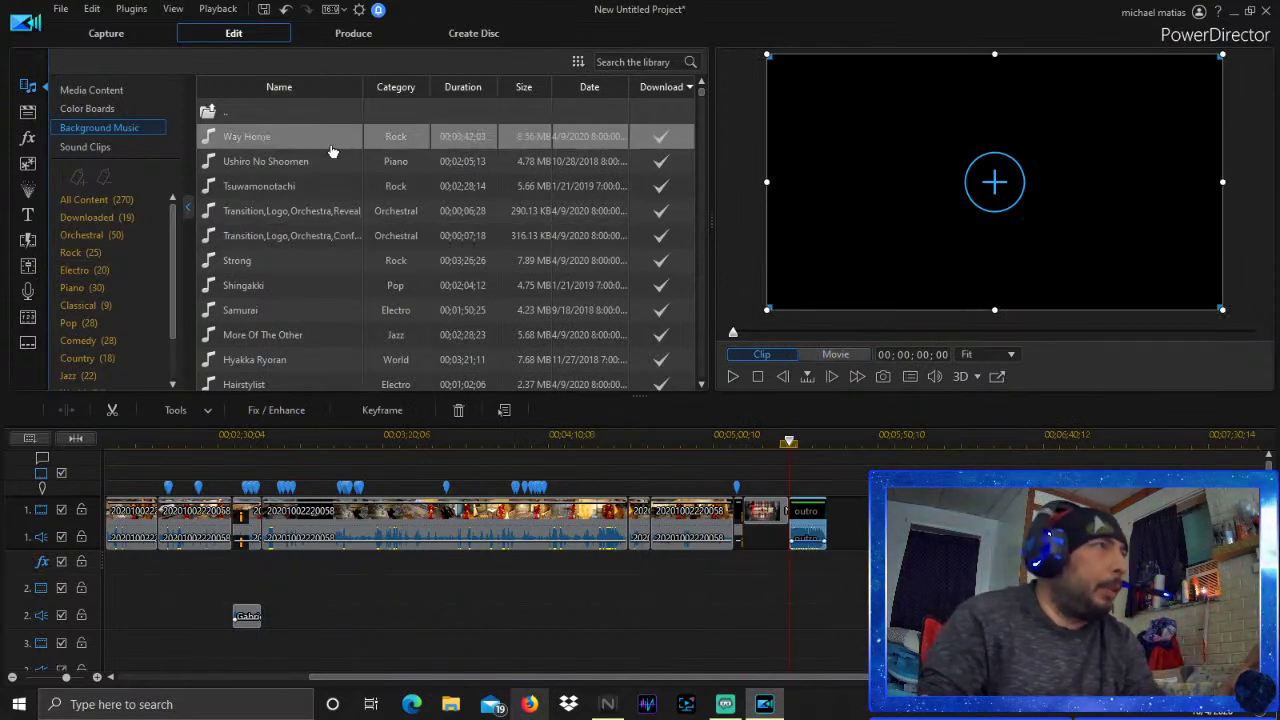
drag(316, 161, 744, 541)
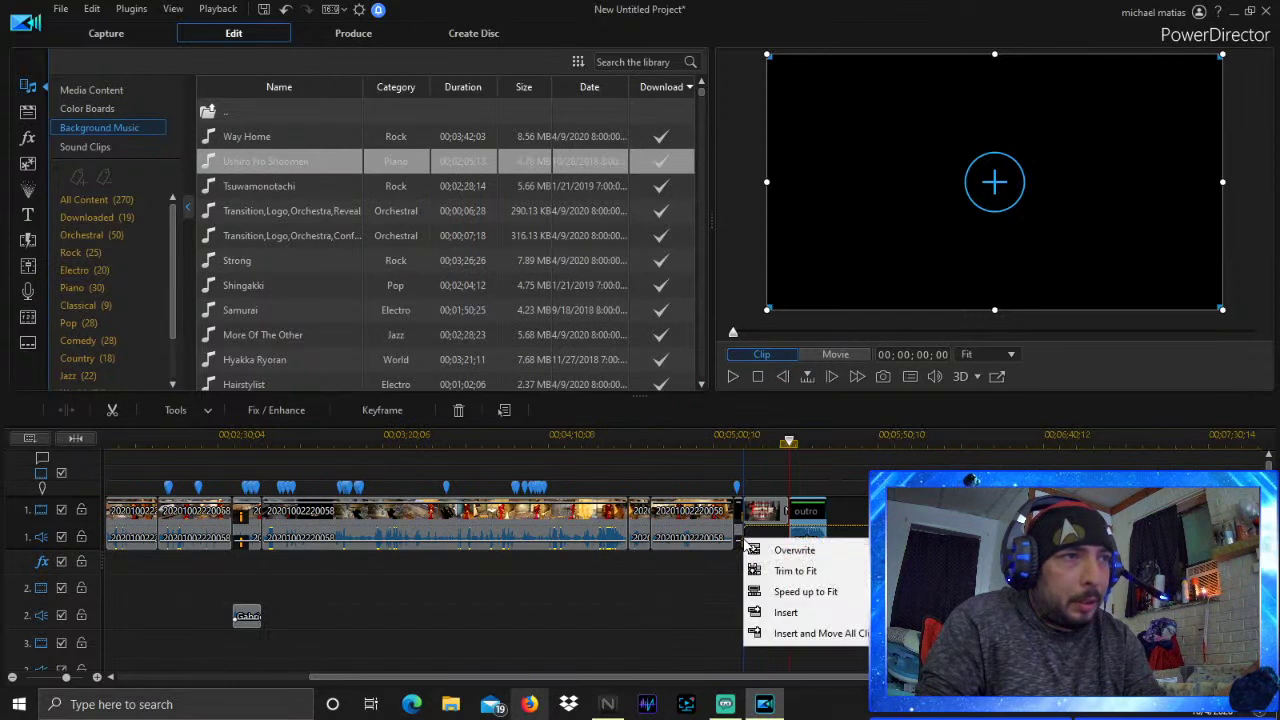
click(810, 574)
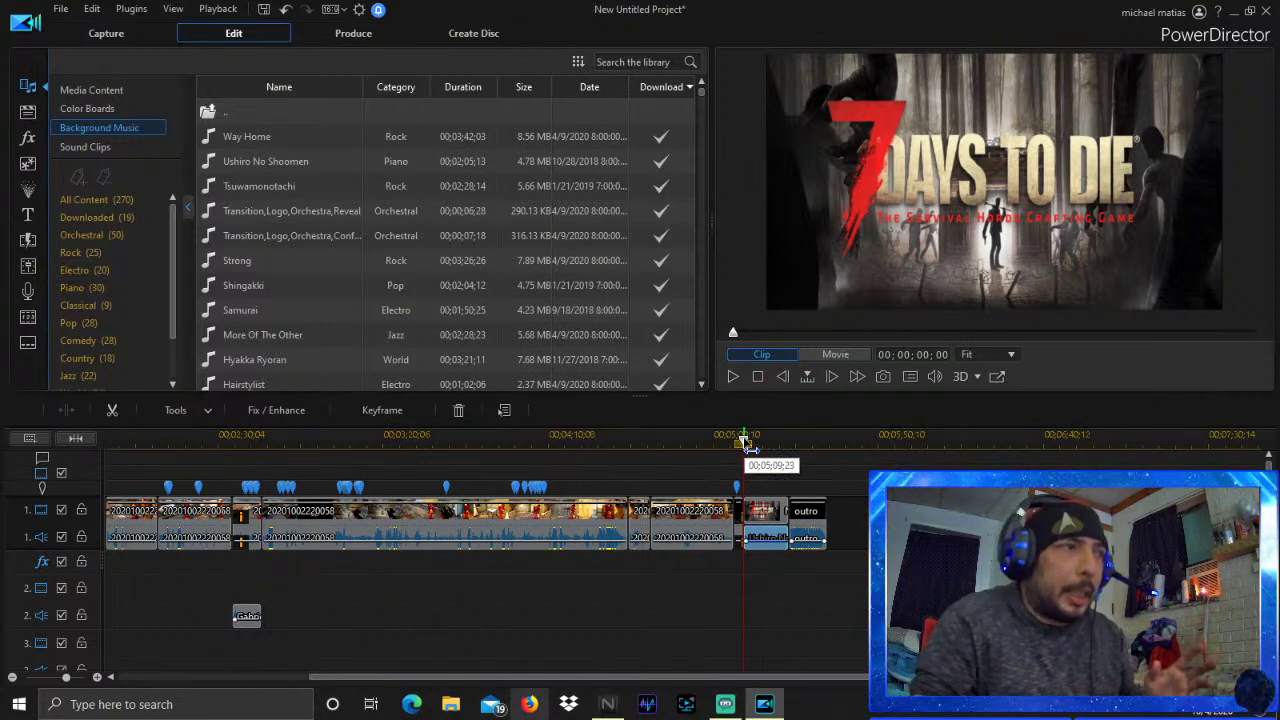
Open the production settings and choose the Windows Media Video 9 FullHD 1920x1080/30p (10 Mbps) profile
drag(745, 441, 257, 443)
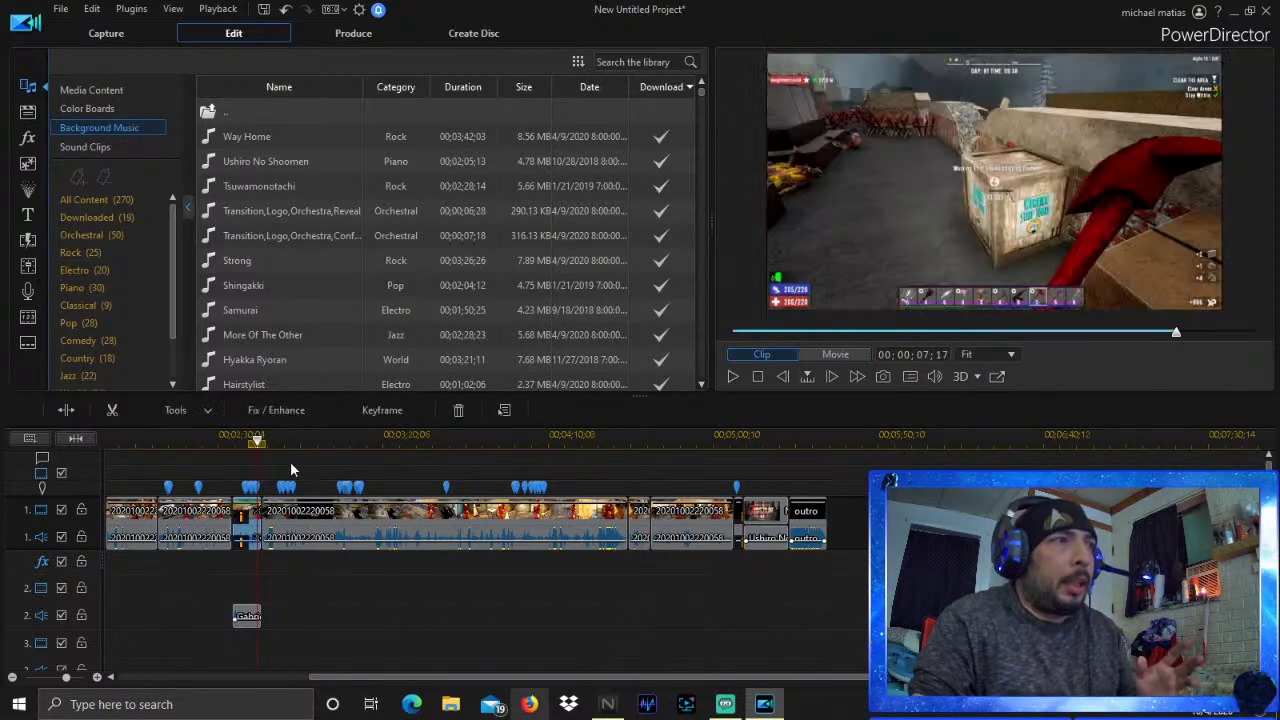
click(758, 378)
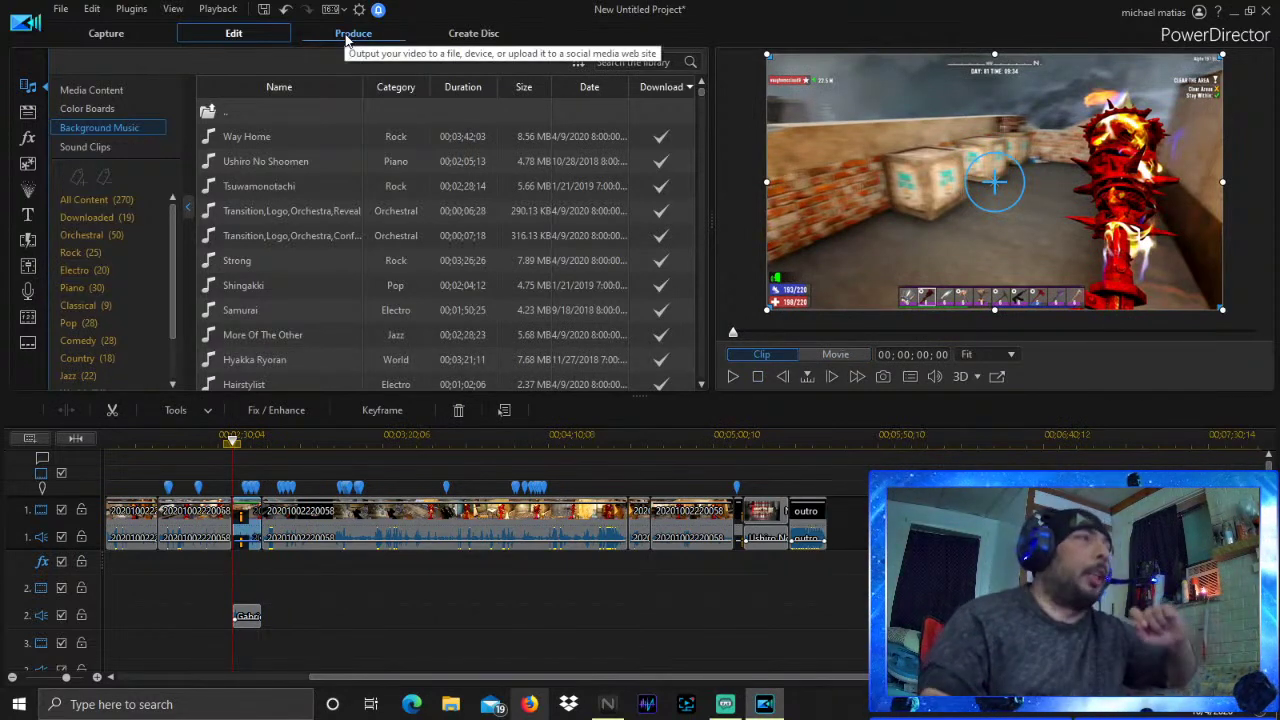
click(350, 34)
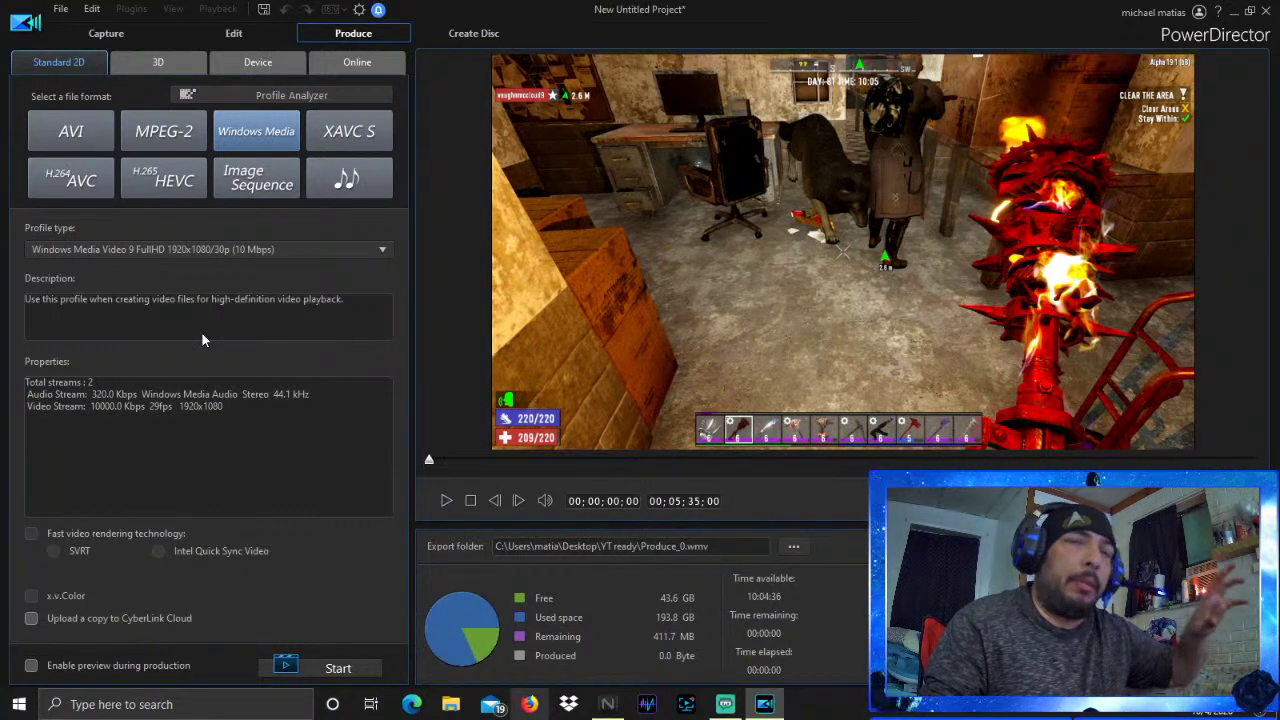
click(308, 249)
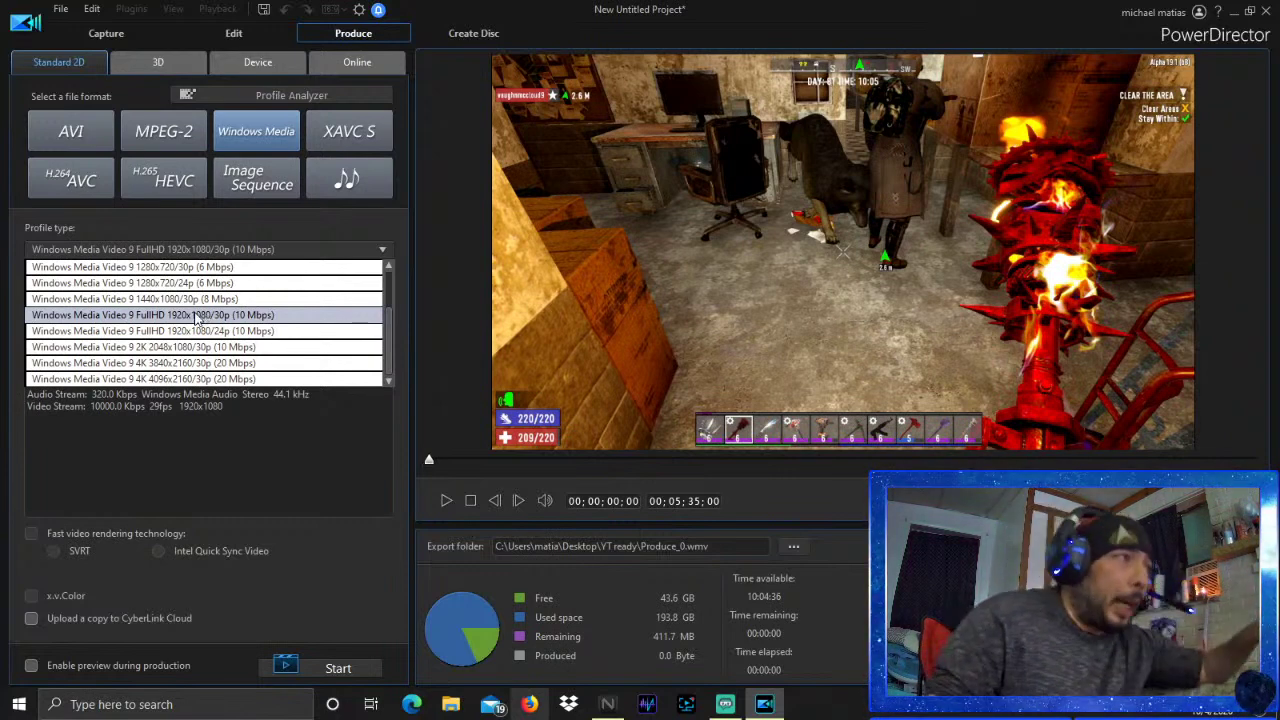
click(189, 316)
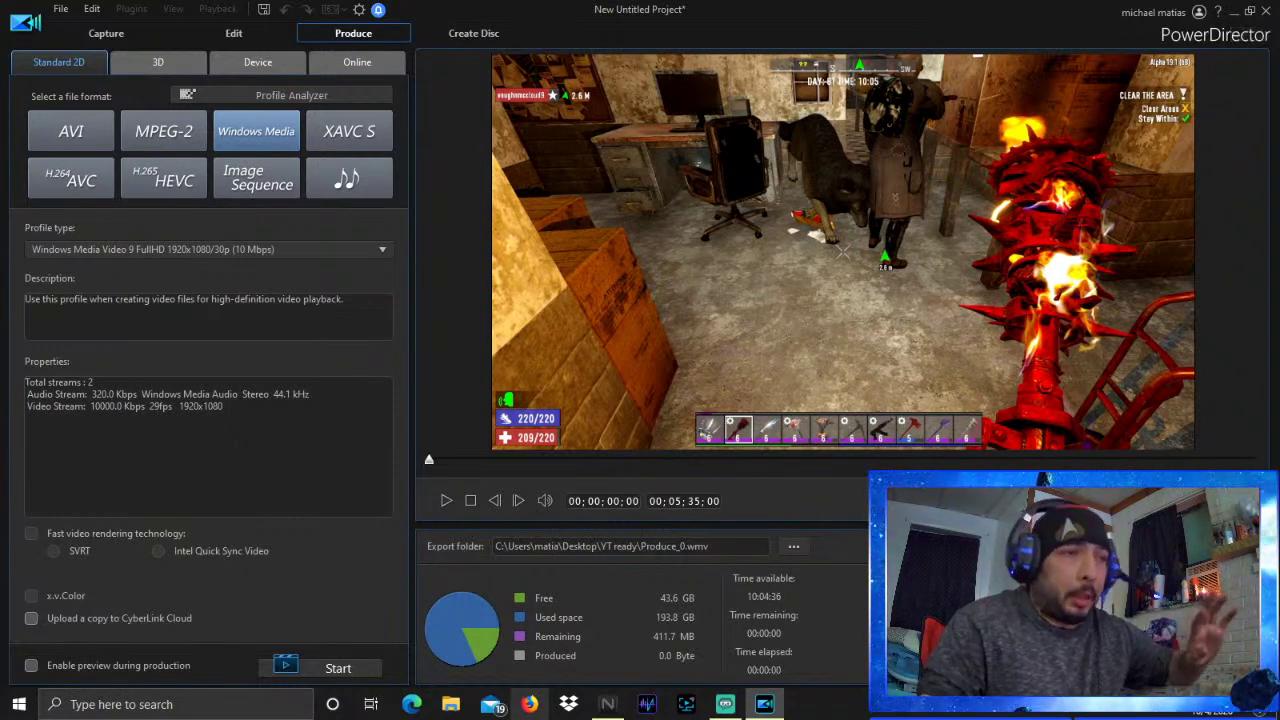
Switch to NitroSense to examine the fan speeds and the CPU and GPU temperature and load, and minimize it
click(610, 706)
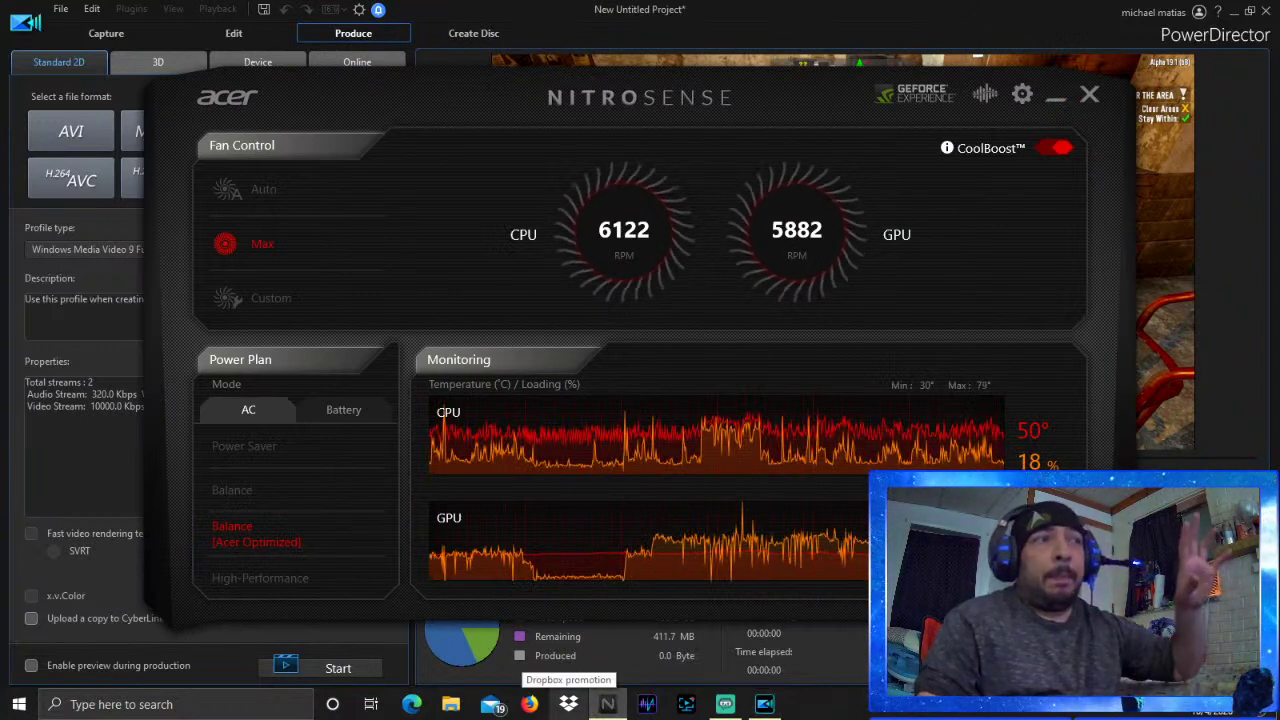
mouse_move(528, 458)
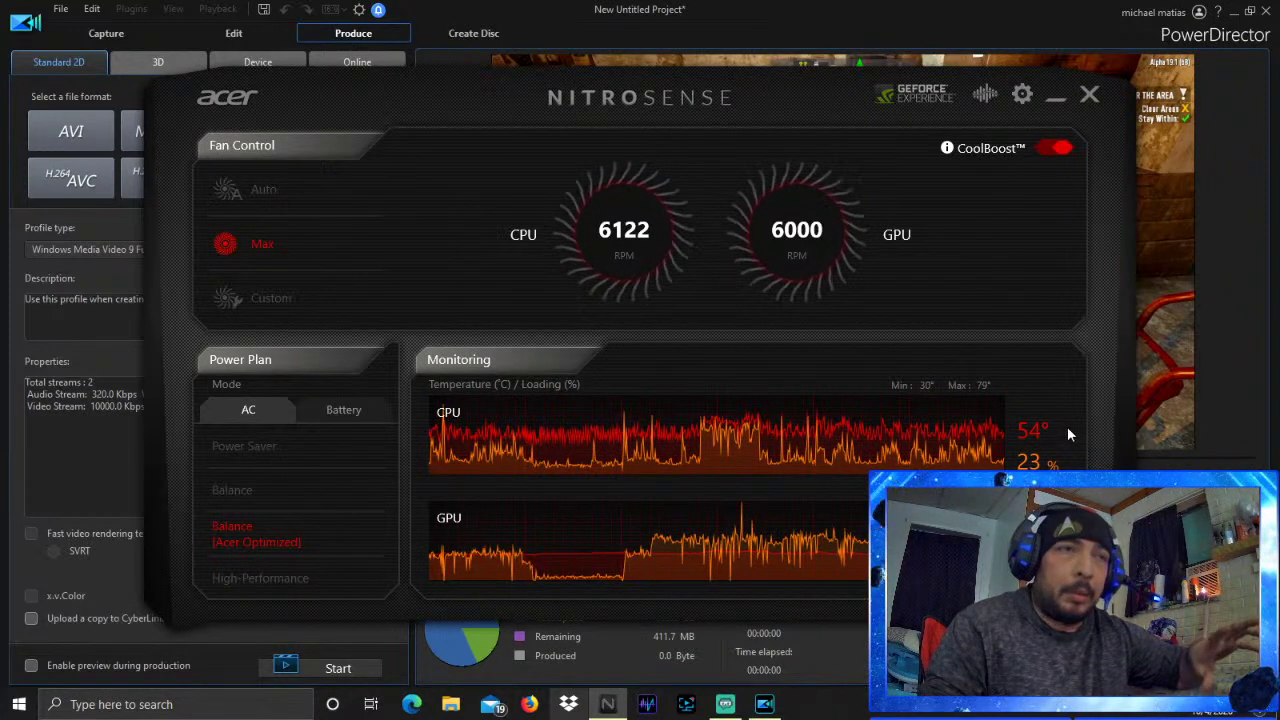
mouse_move(658, 456)
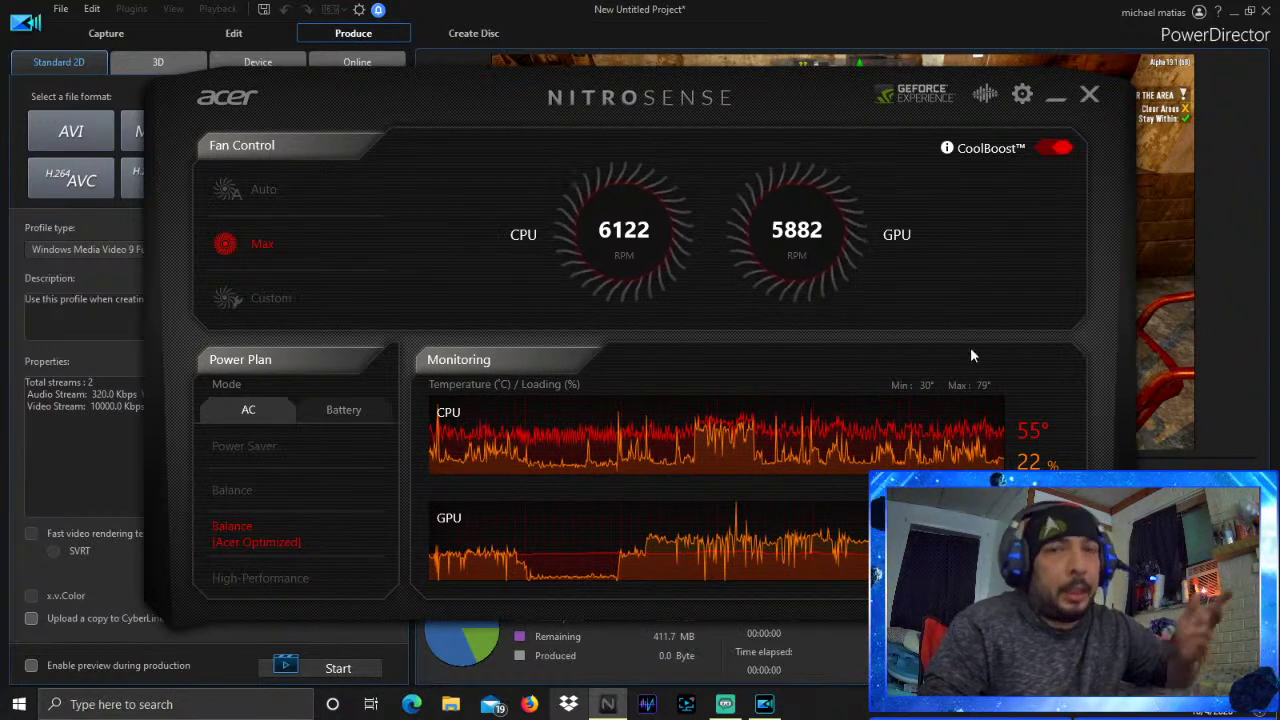
click(1056, 96)
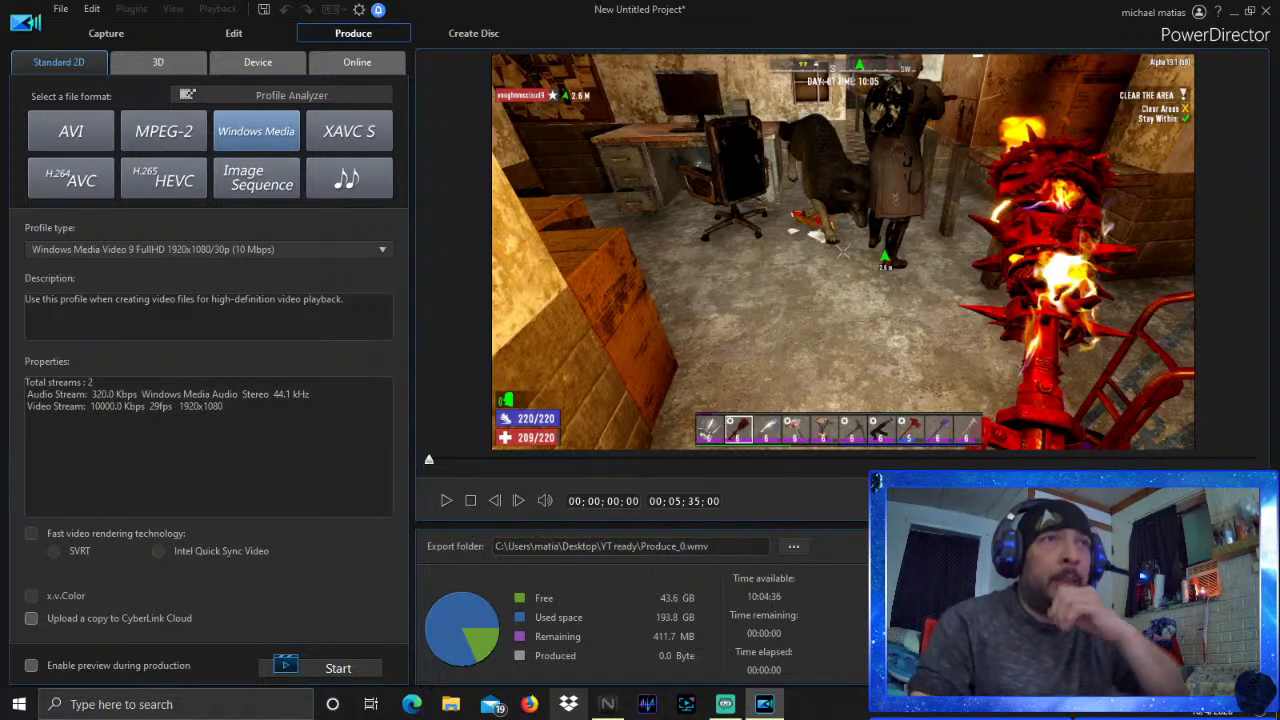
Minimize the video editor, bring the Streamlabs OBS window onto this screen and maximize it
click(1236, 12)
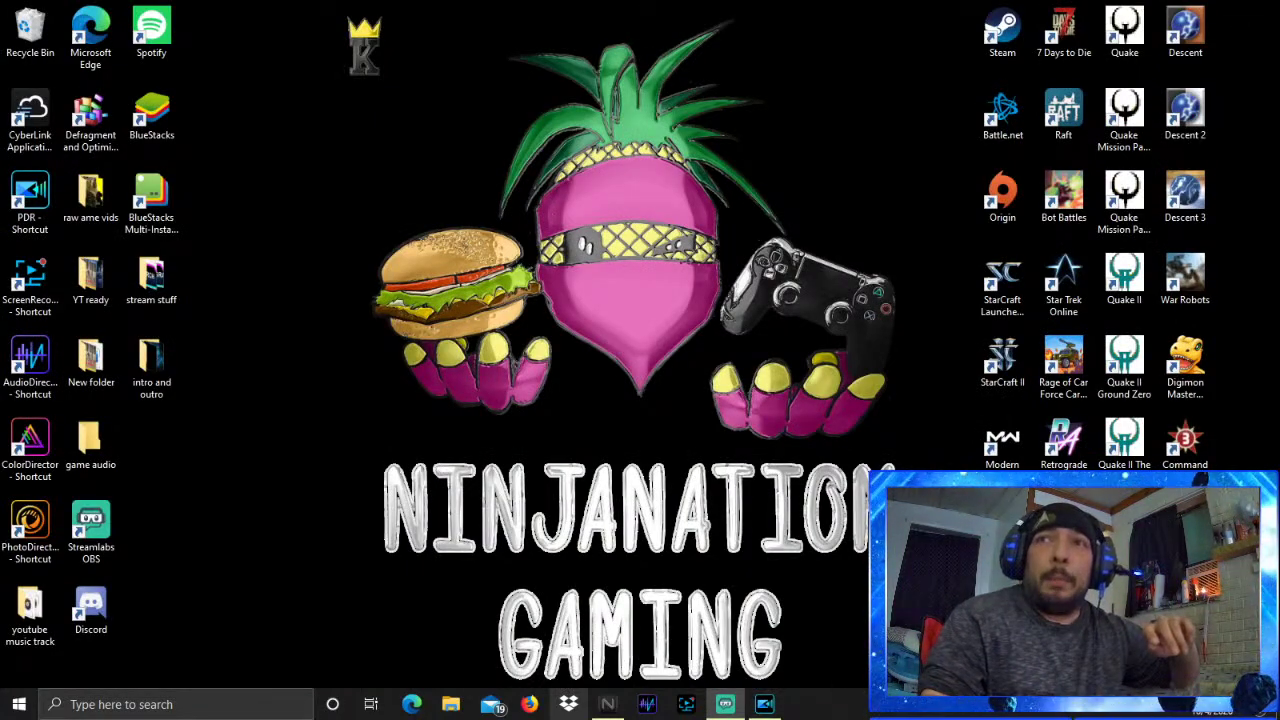
drag(1279, 118, 571, 46)
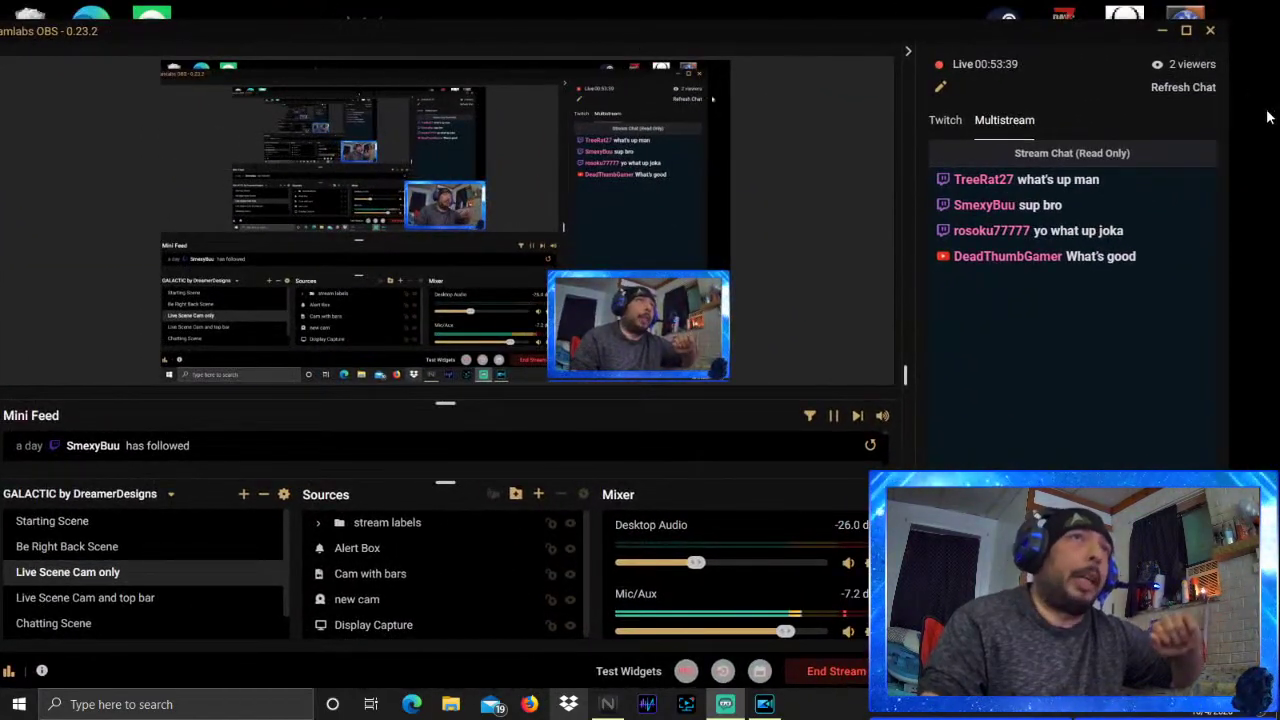
click(1186, 33)
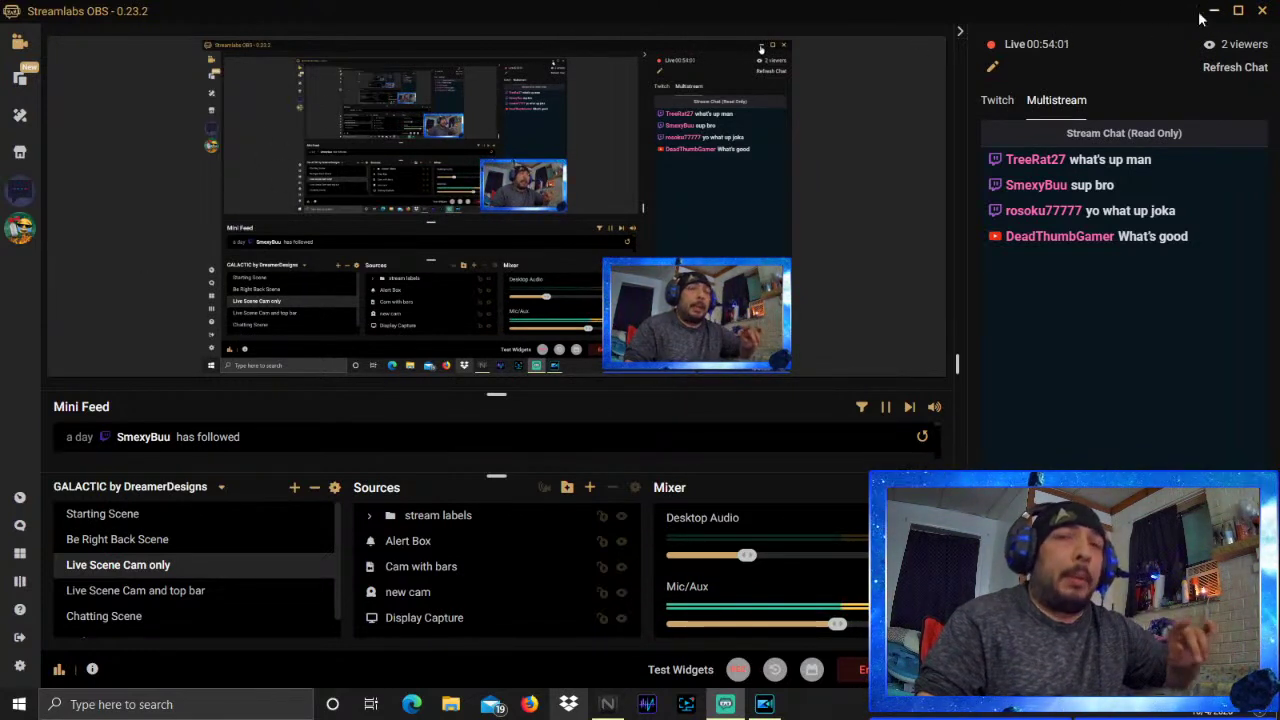
Check the CPU and GPU monitoring in NitroSense over the stream window, closing NitroSense and minimizing Streamlabs OBS
click(607, 704)
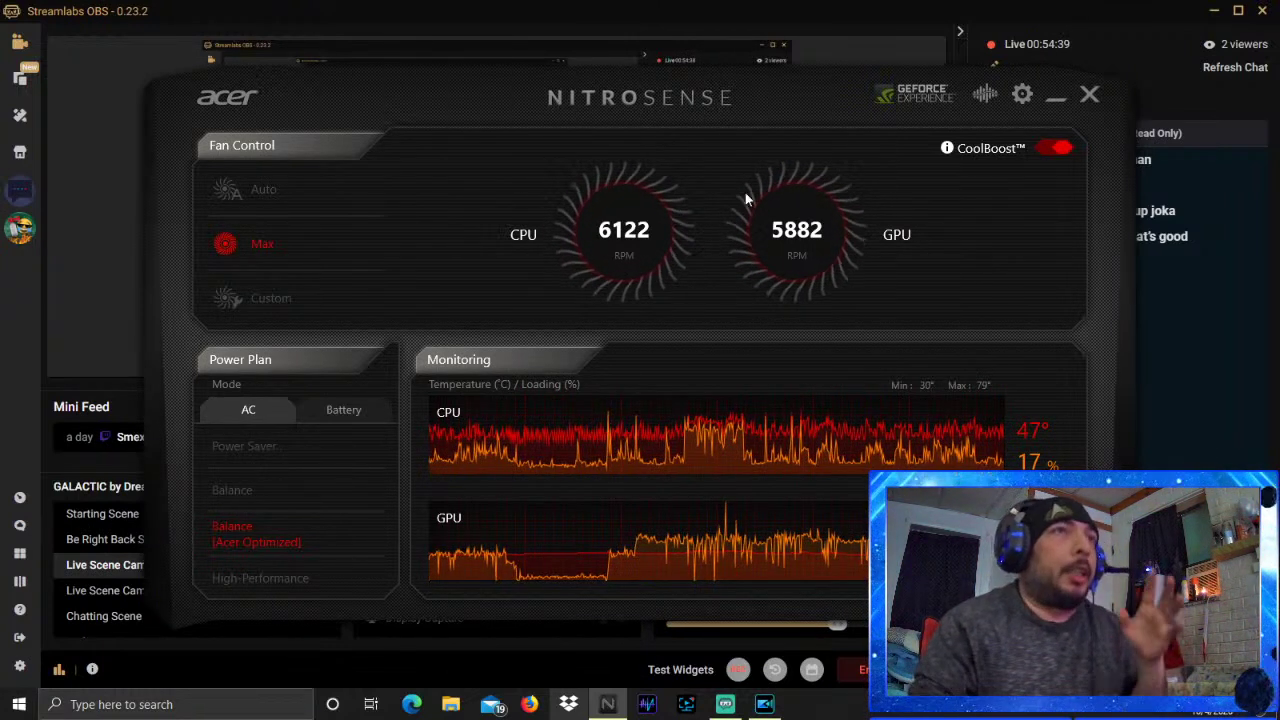
click(1089, 95)
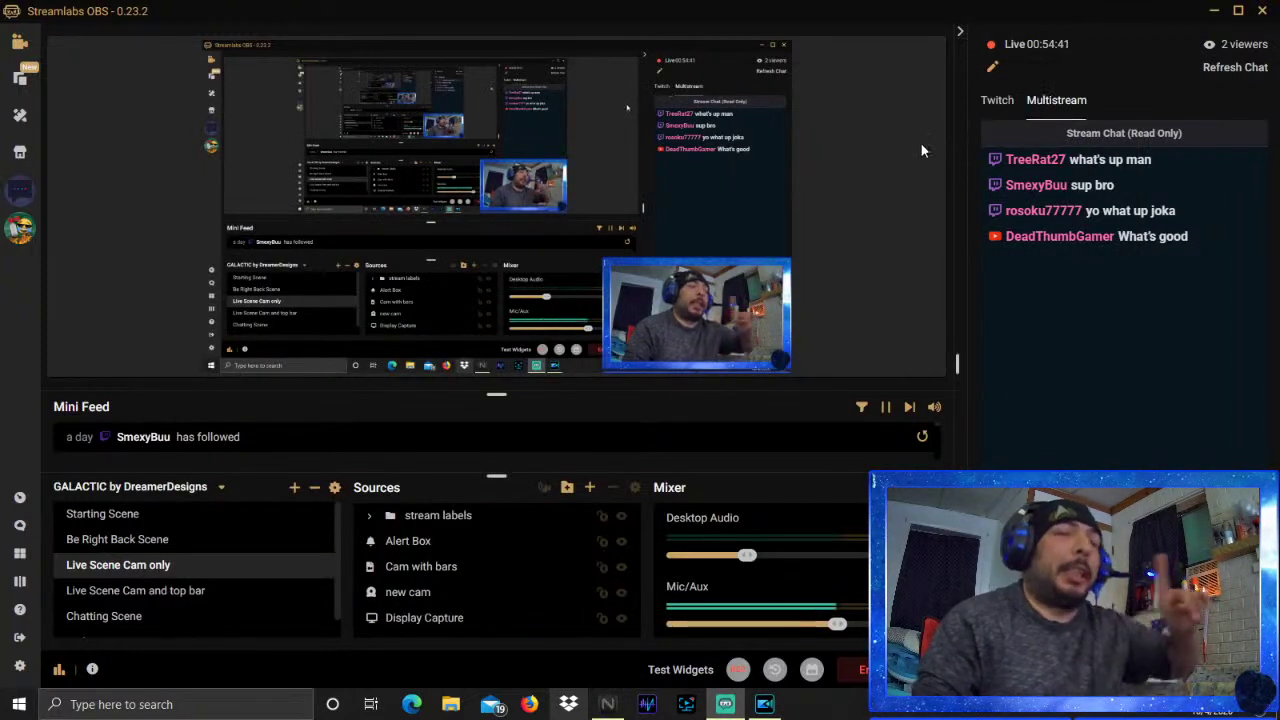
click(1213, 13)
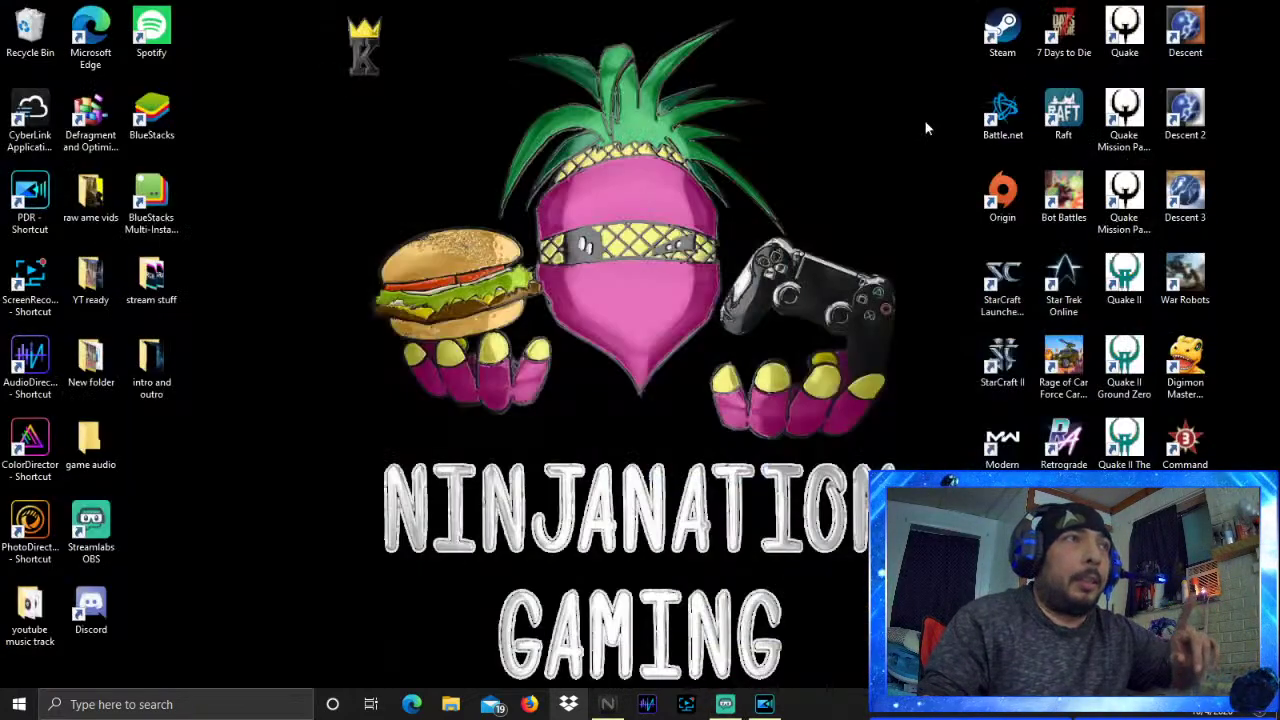
View the Streamlabs OBS shortcut's options on the desktop and recheck the fan and temperature readings in NitroSense
right_click(88, 527)
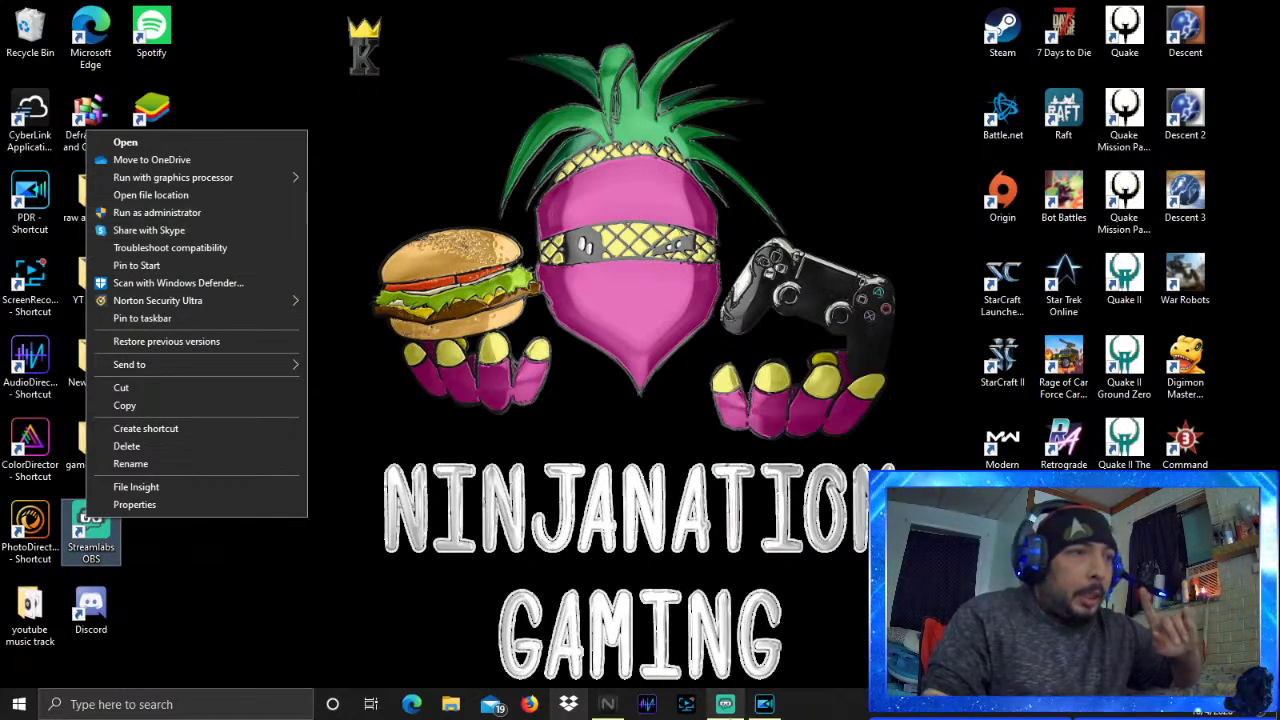
click(607, 704)
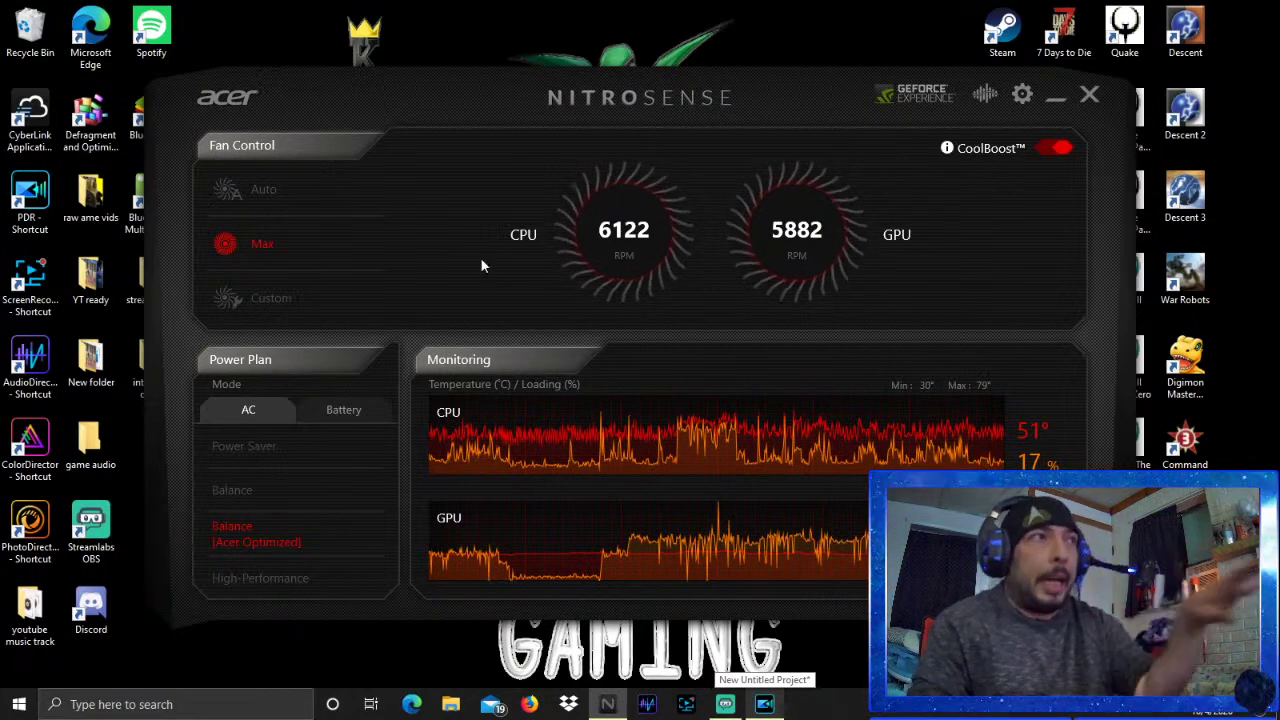
click(1055, 97)
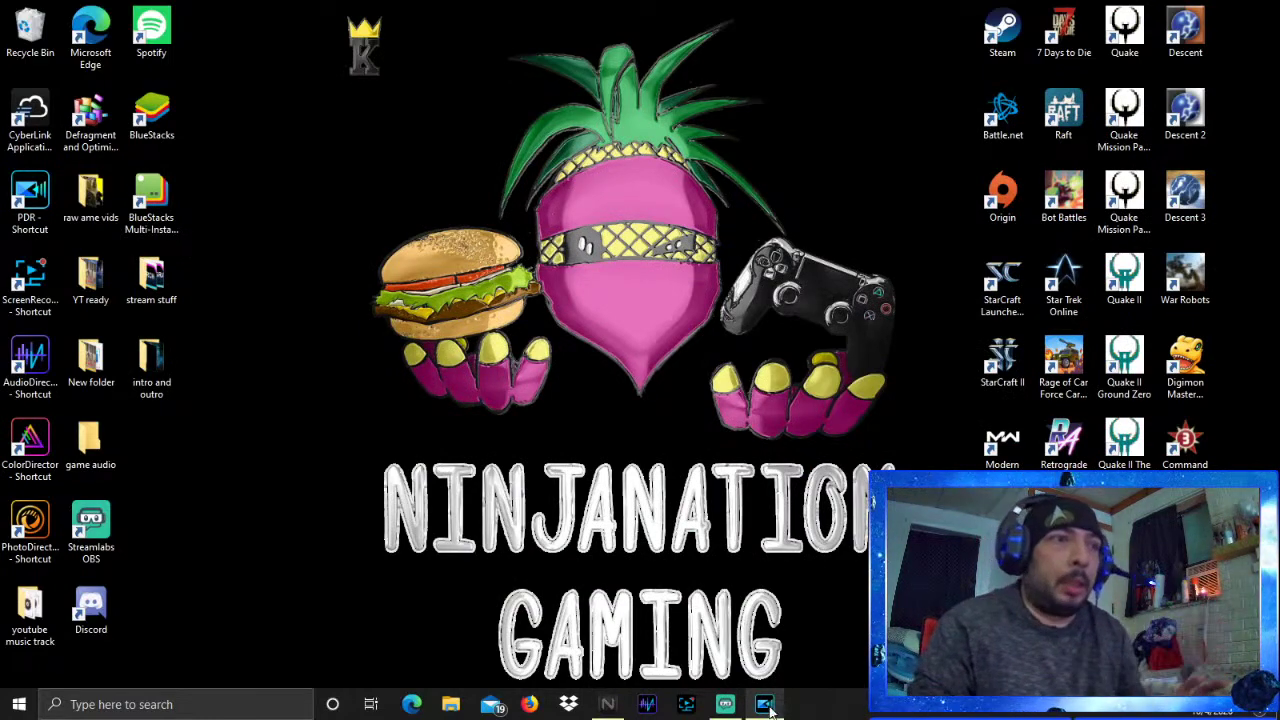
Switch to Streamlabs OBS, examine the stream destinations and streaming output settings, and close the settings
click(728, 705)
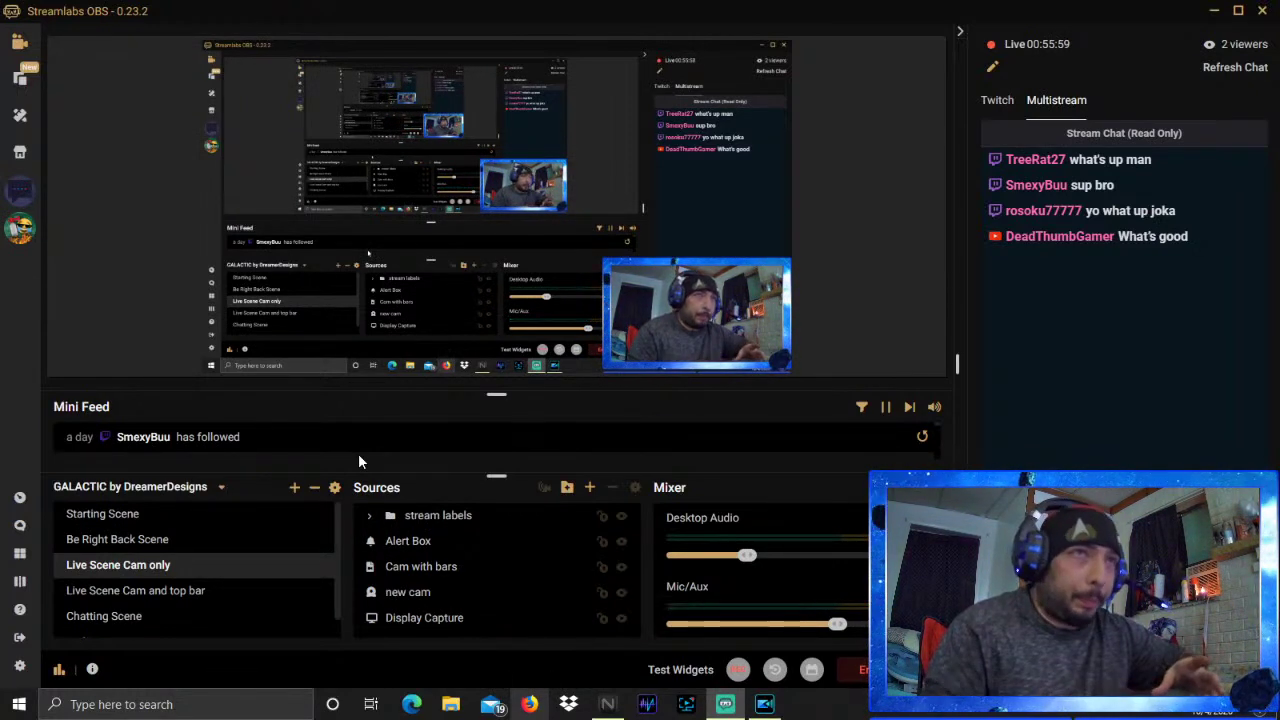
click(21, 665)
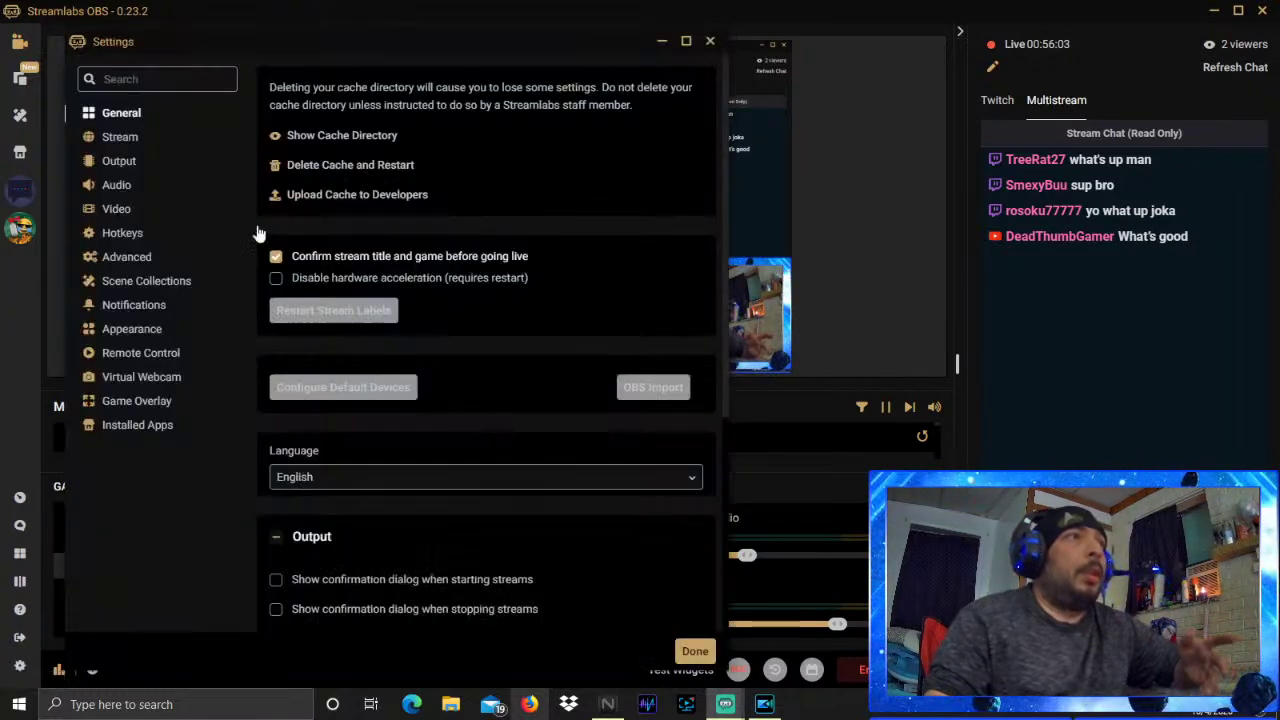
click(120, 139)
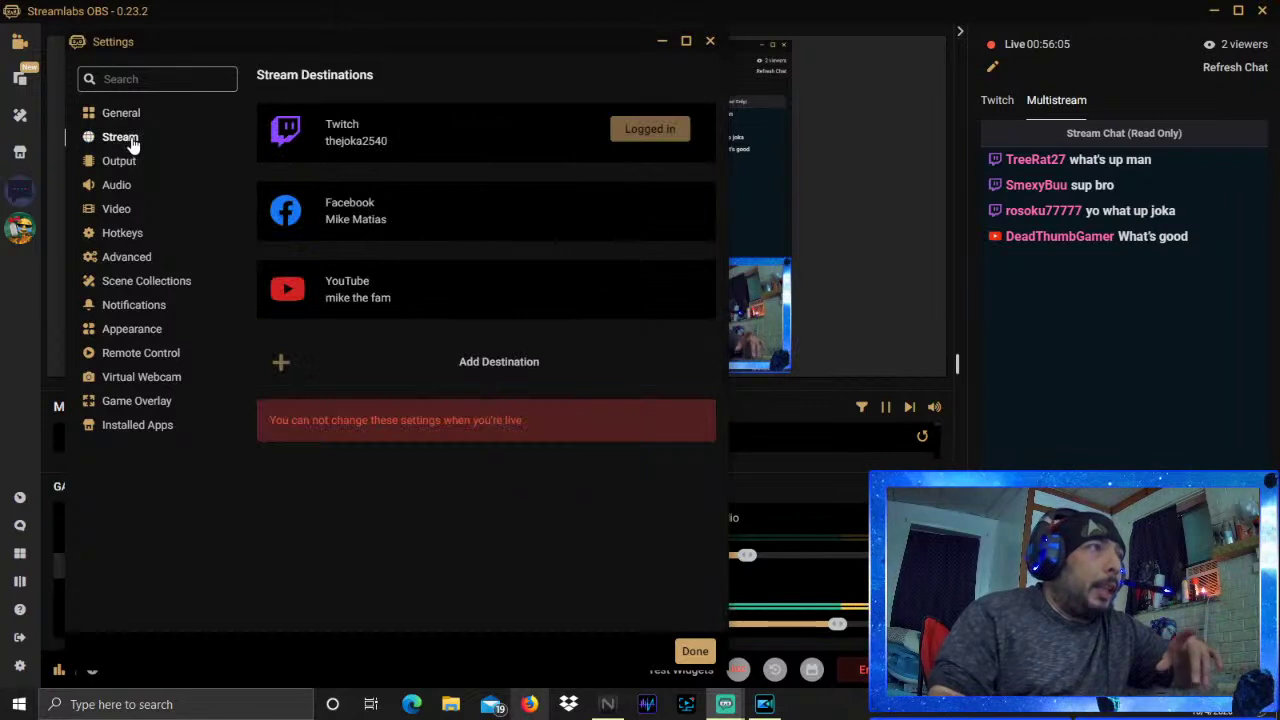
click(123, 168)
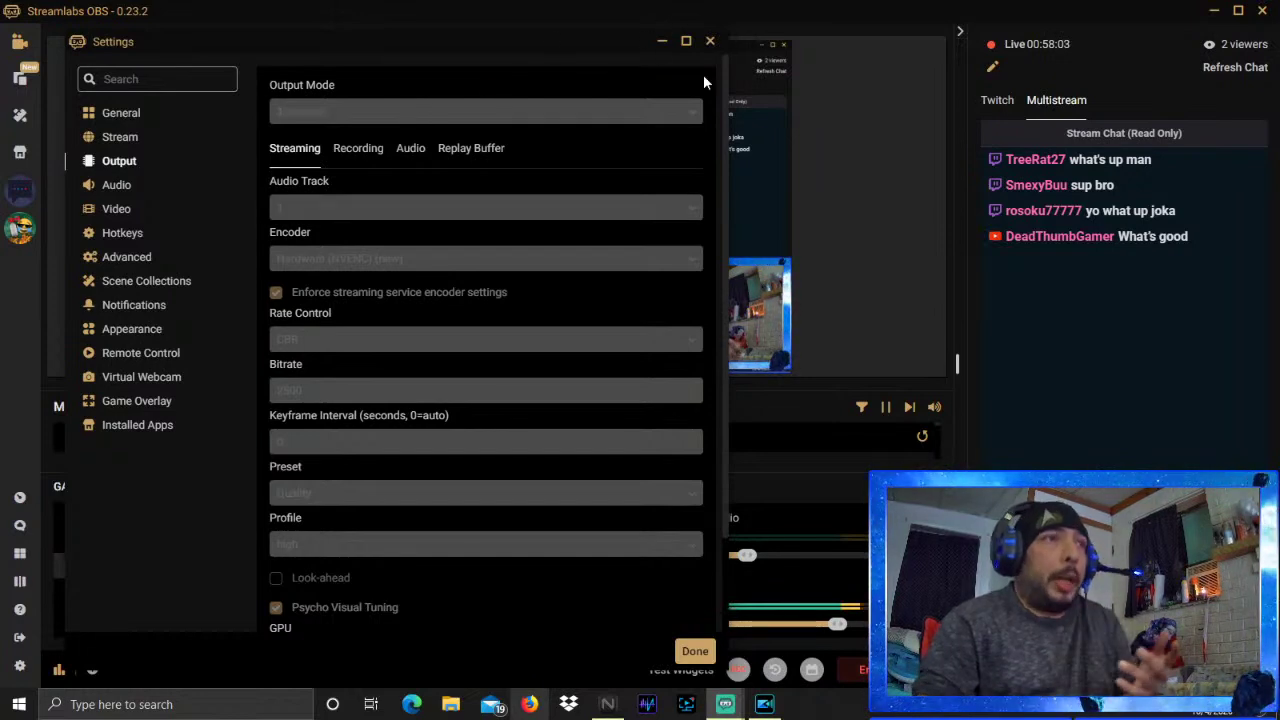
click(697, 652)
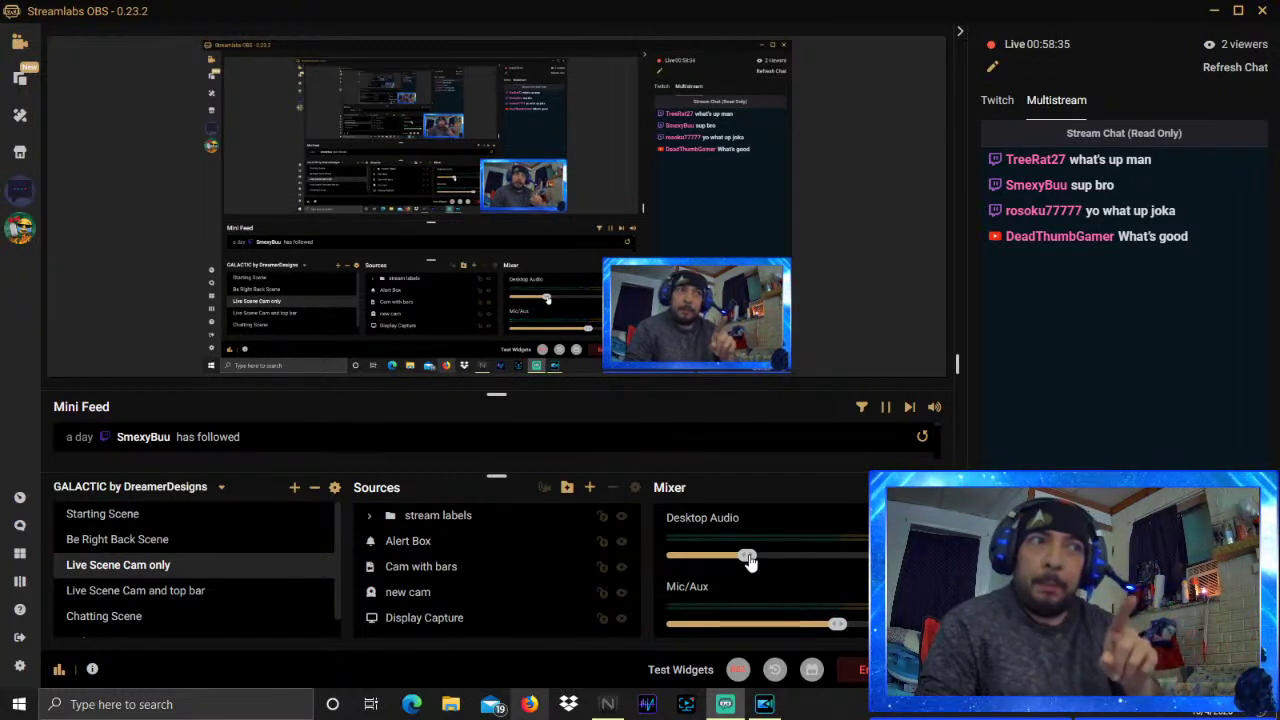
Lower the Mic/Aux volume slightly and raise the Desktop Audio volume in the mixer, and minimize Streamlabs OBS
drag(750, 561, 712, 562)
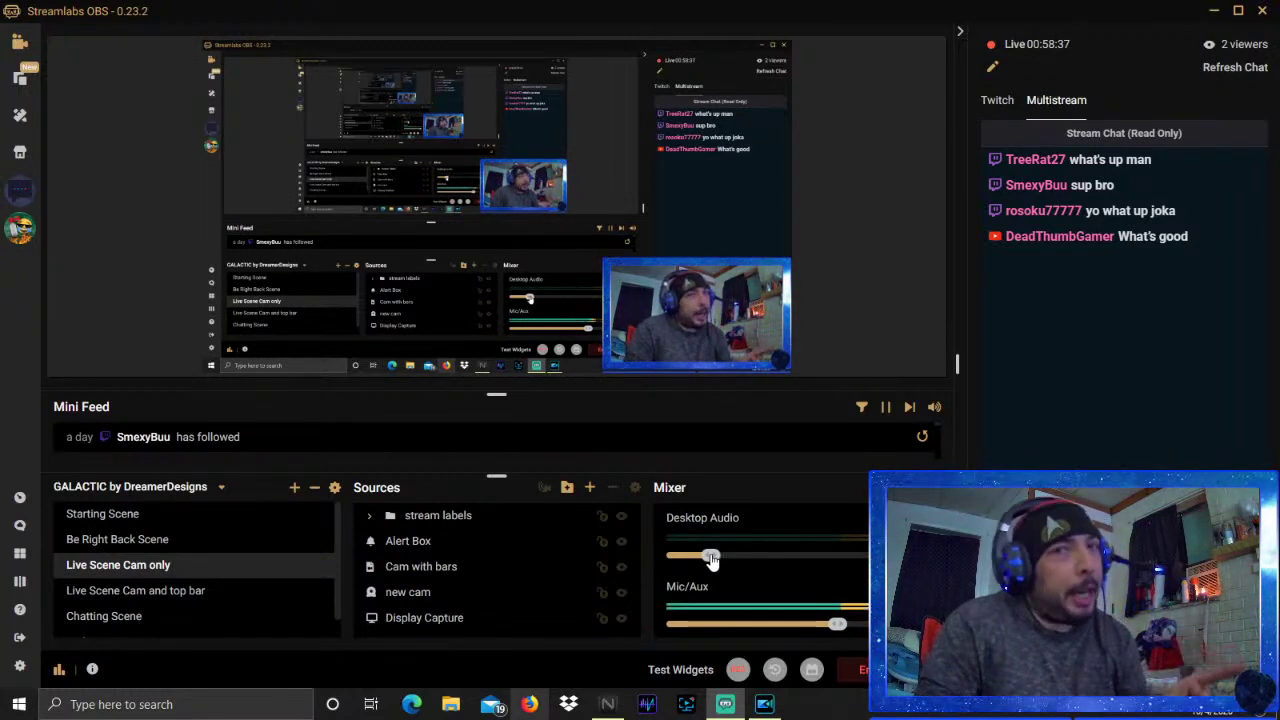
drag(837, 624, 826, 626)
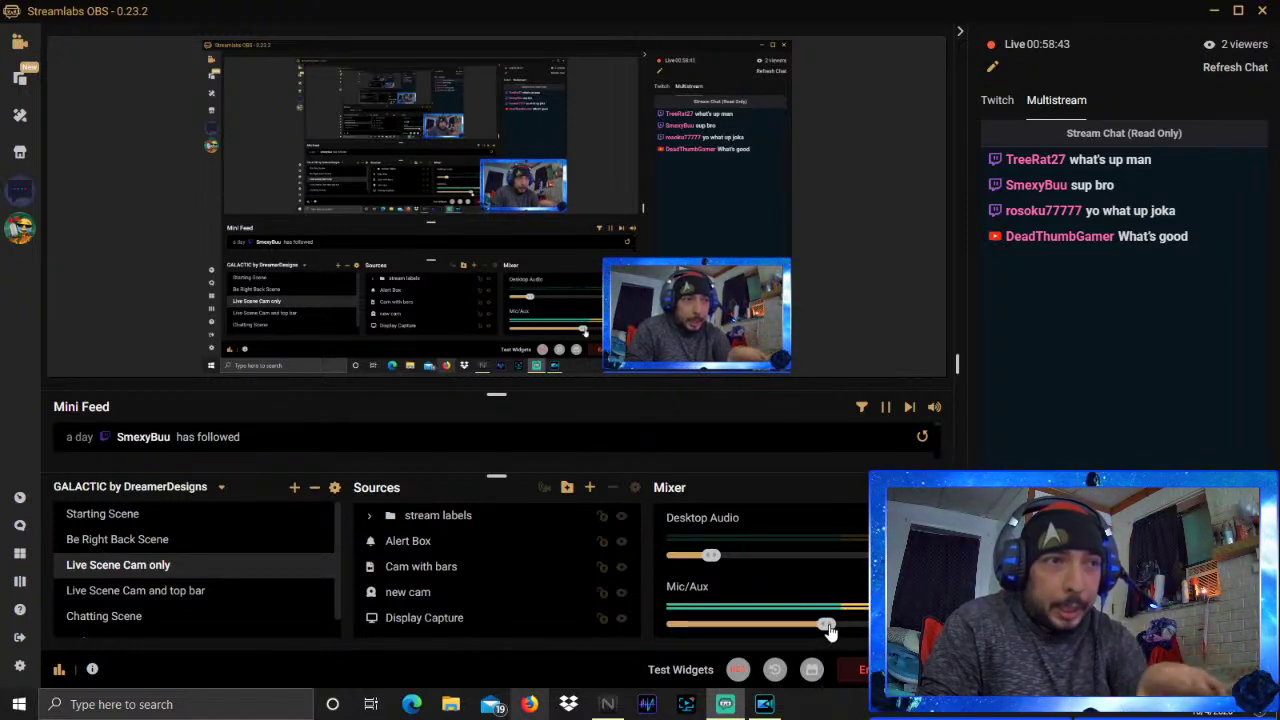
drag(828, 628, 817, 622)
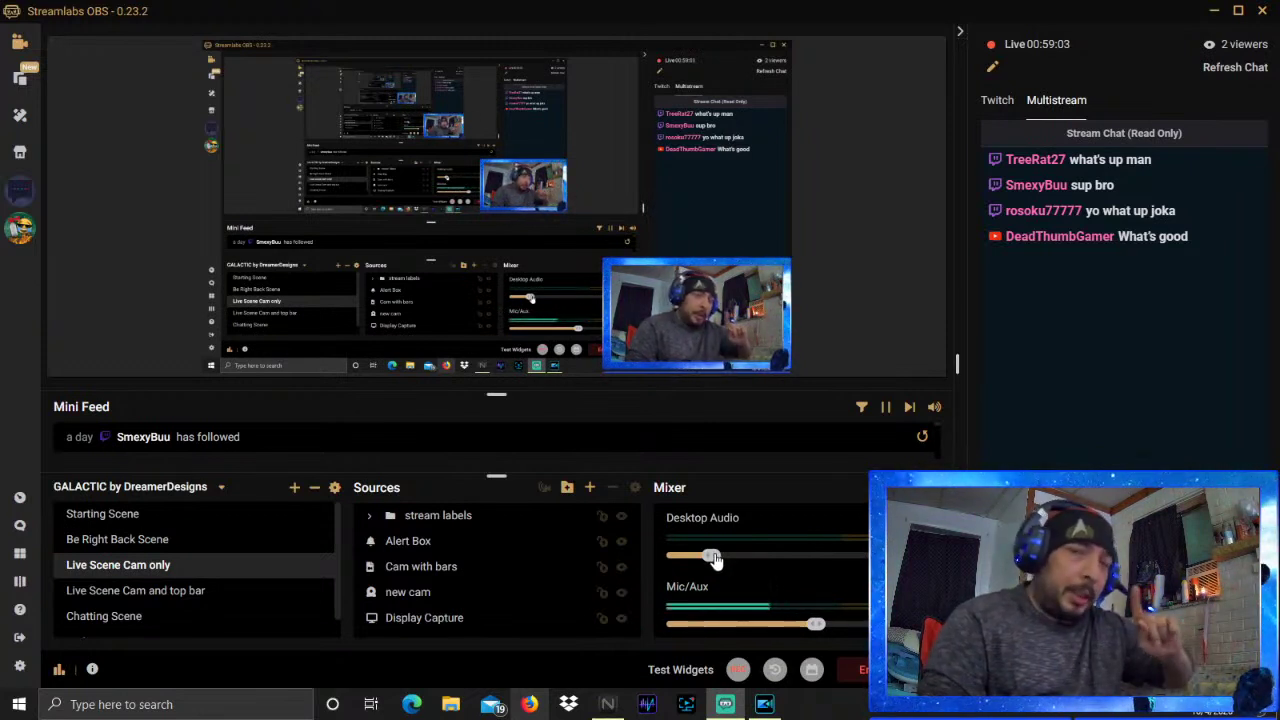
drag(715, 560, 821, 560)
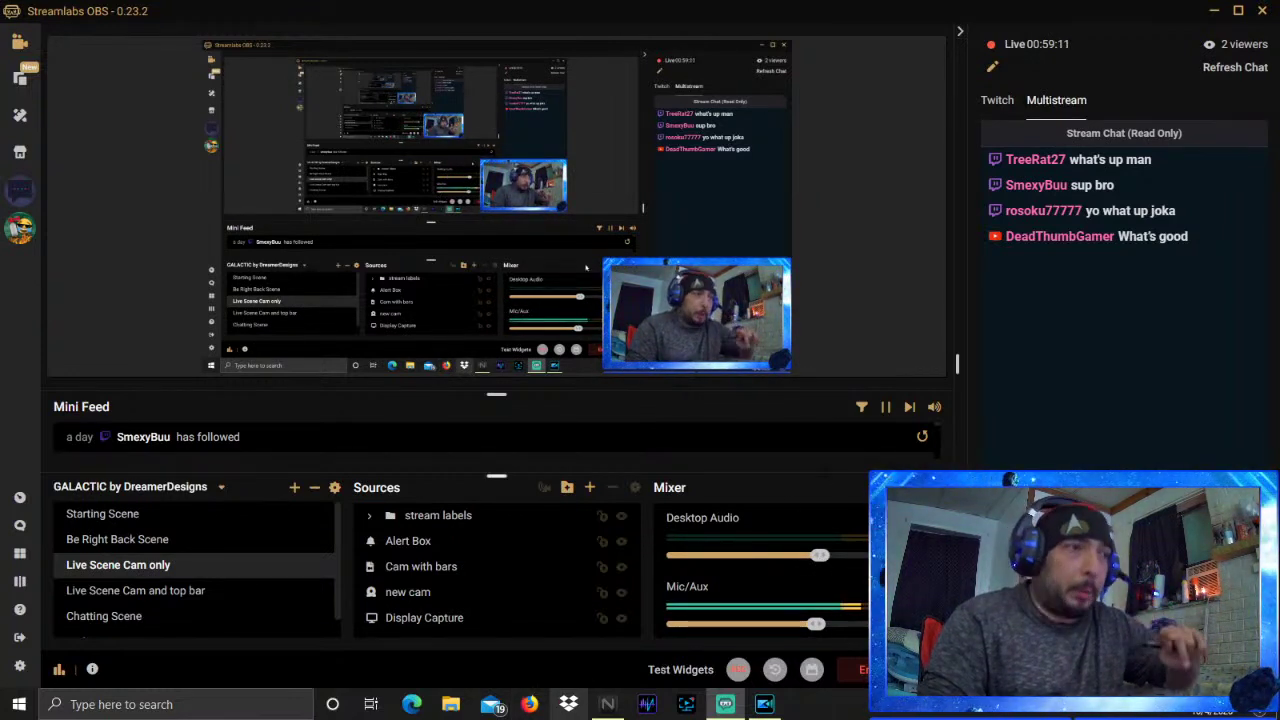
click(1214, 11)
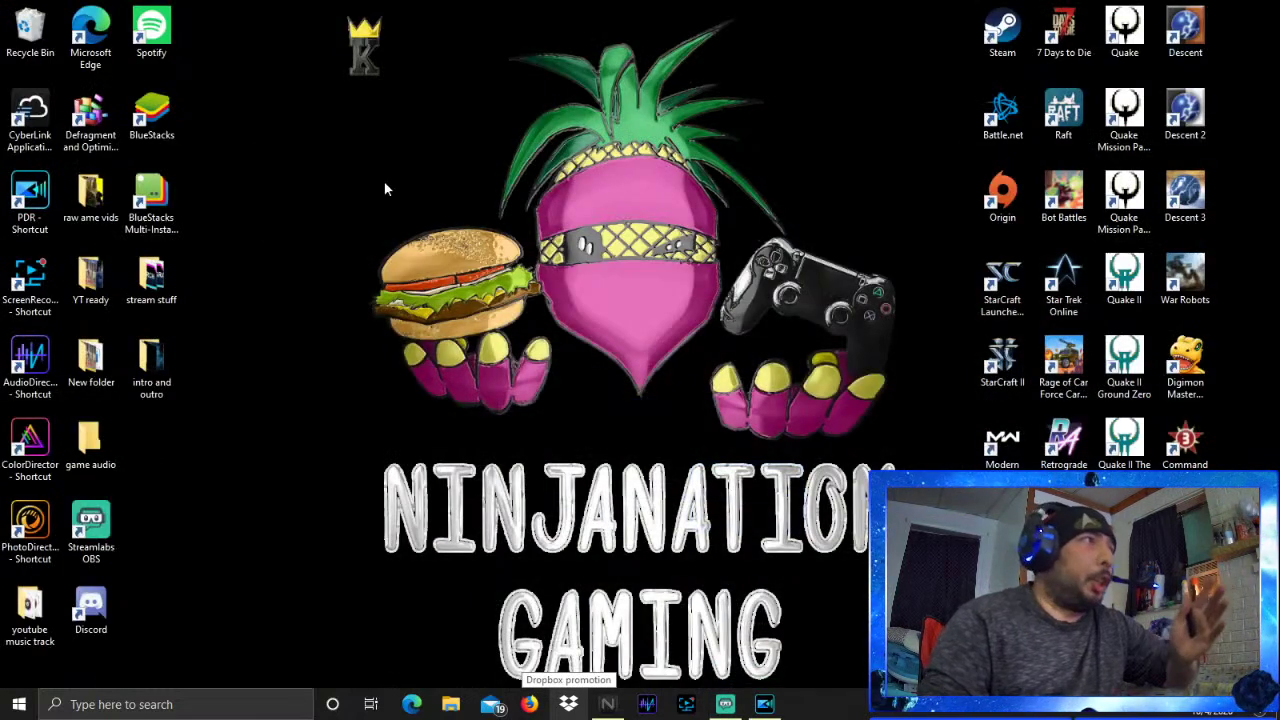
Open Spotify, play the StreamBeats - EDM playlist from the next track, and minimize Spotify
double_click(152, 35)
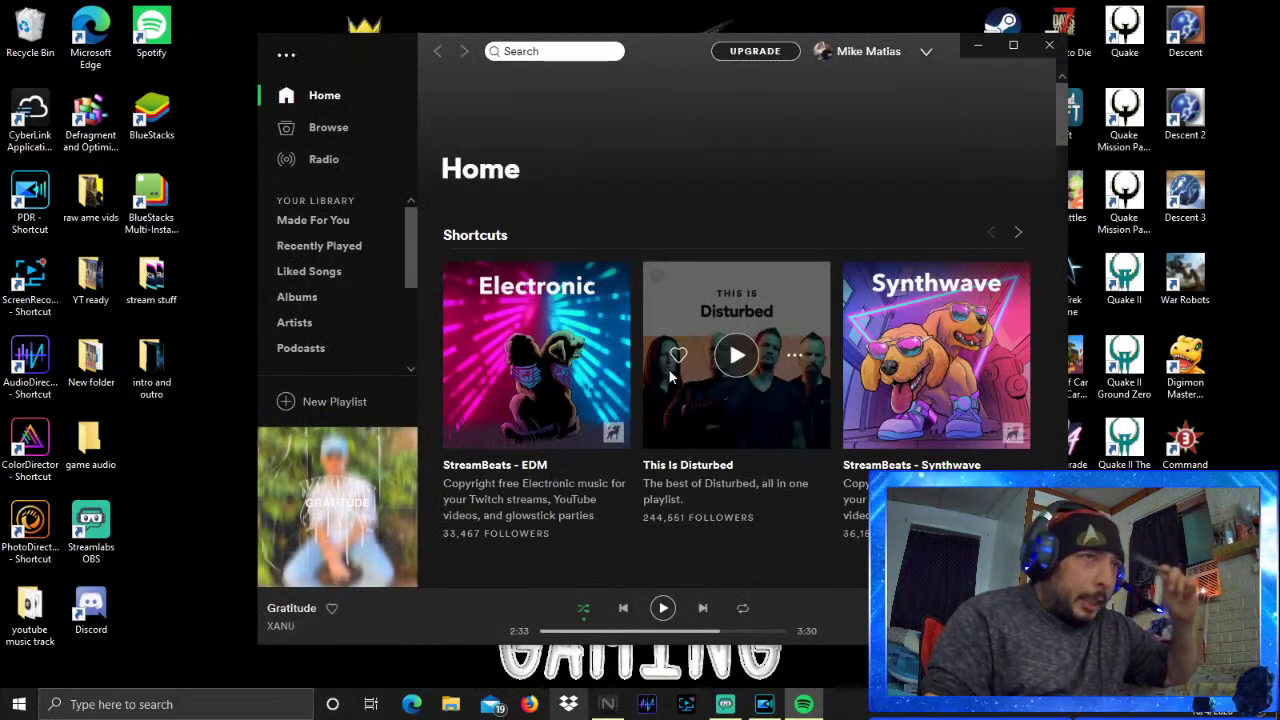
click(537, 355)
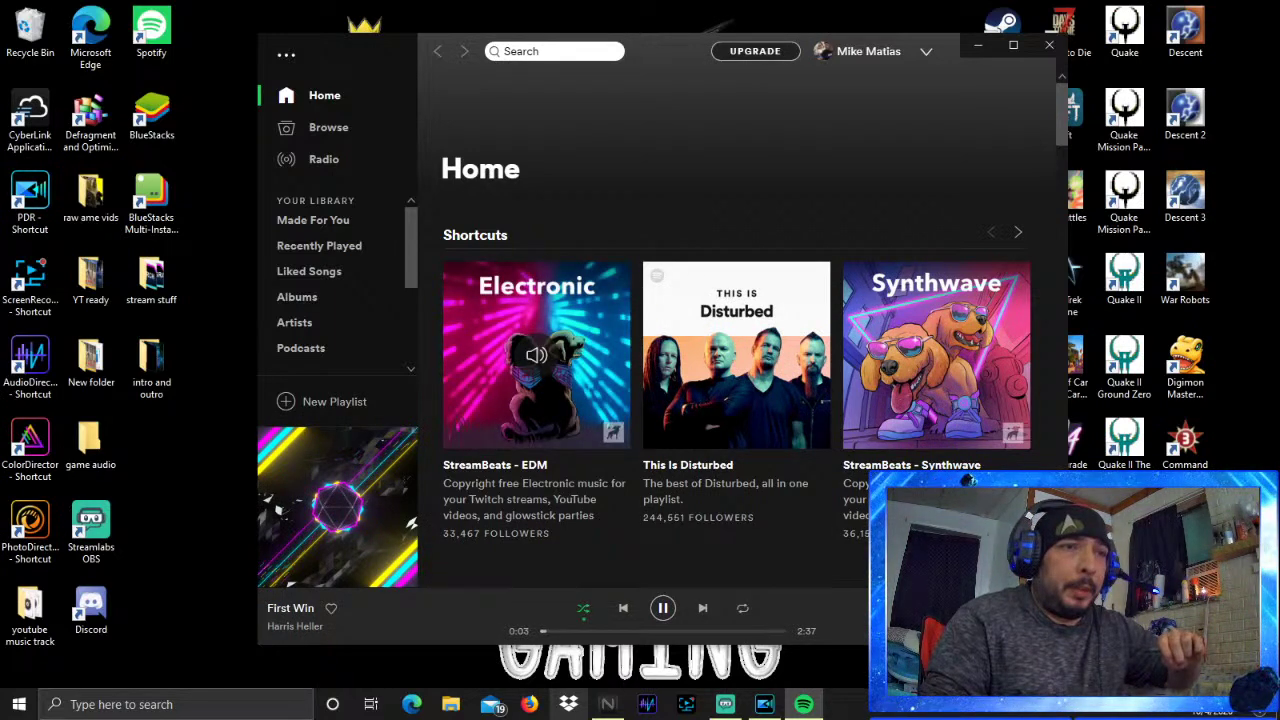
click(705, 611)
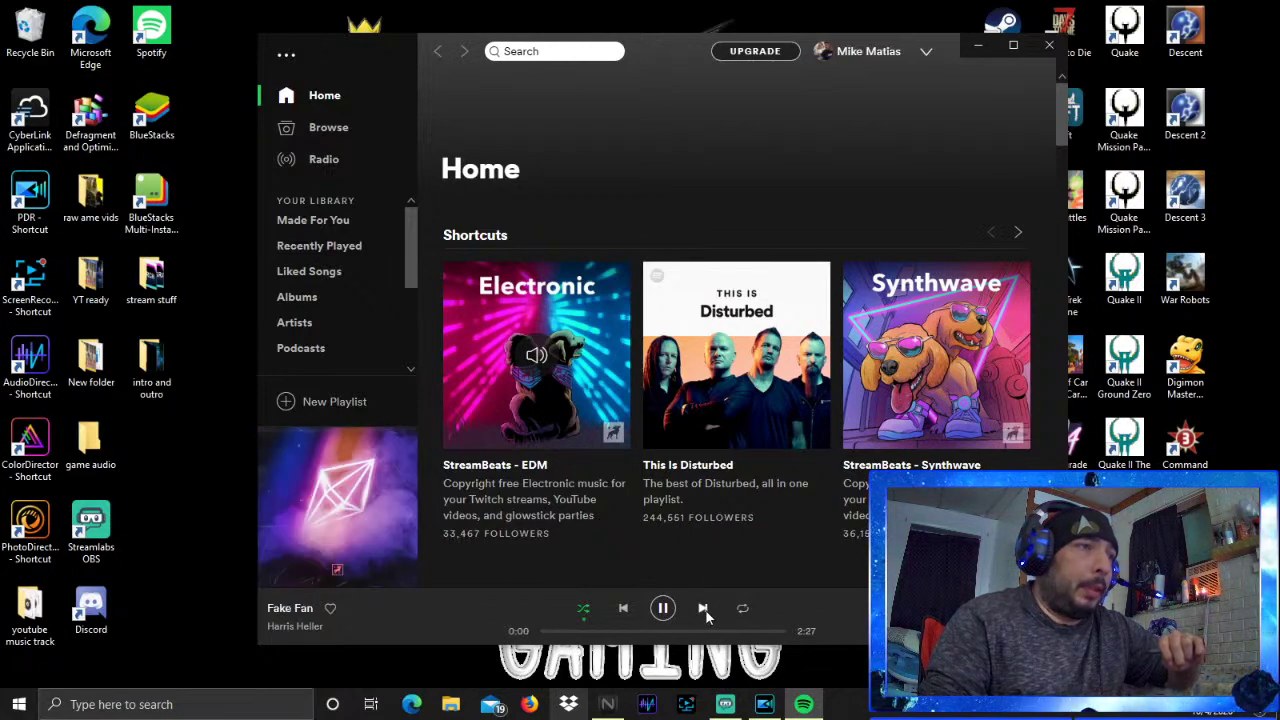
click(978, 45)
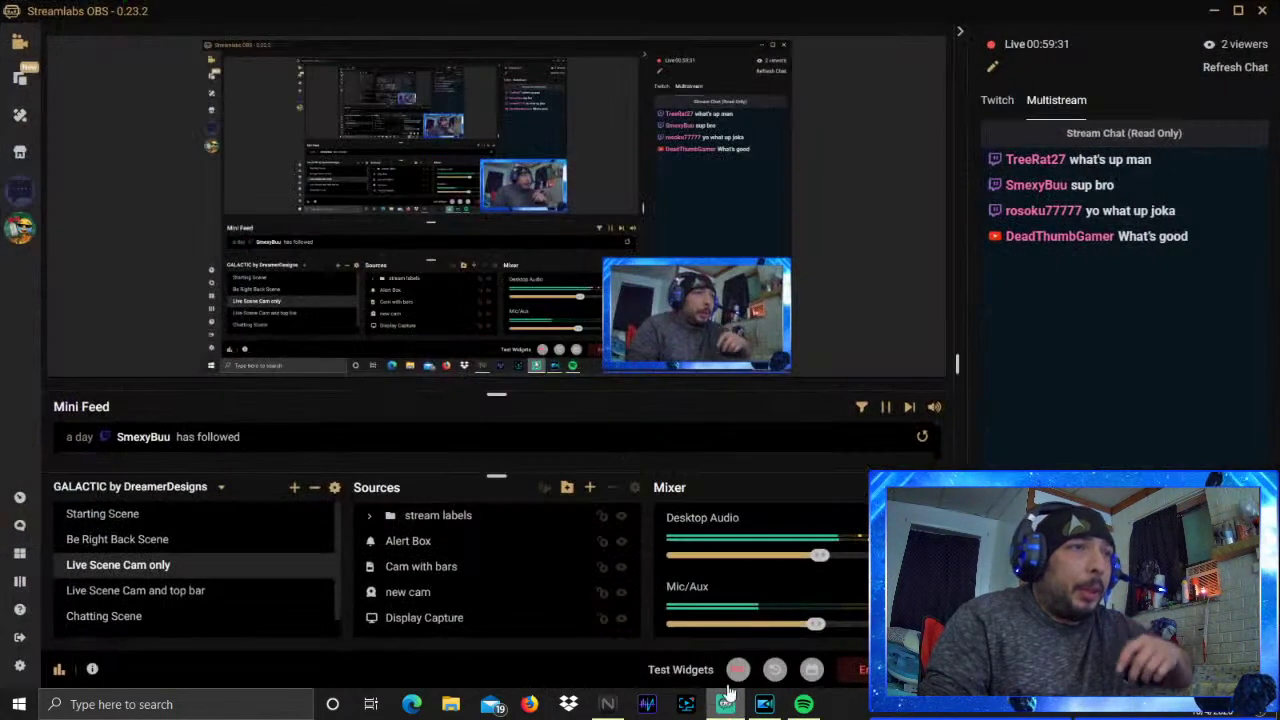
Switch to Streamlabs OBS and lower the Desktop Audio volume in the mixer well below the Mic/Aux level
click(725, 704)
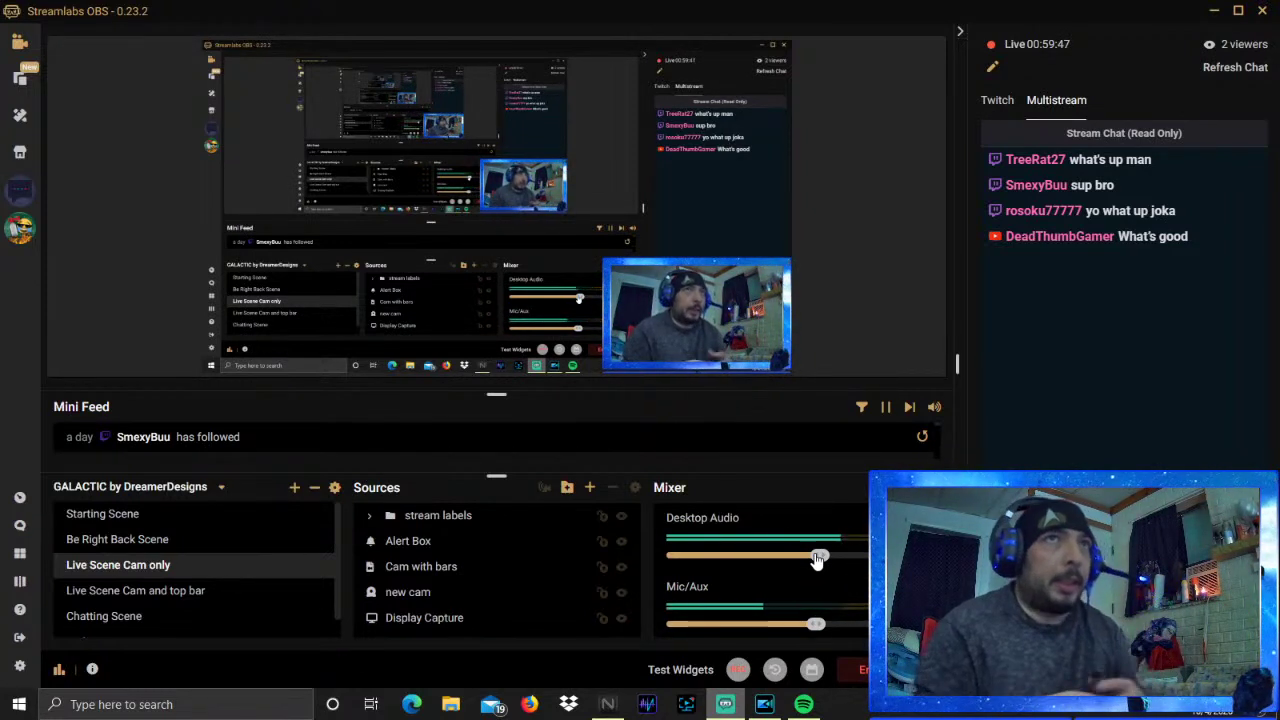
drag(817, 558, 720, 560)
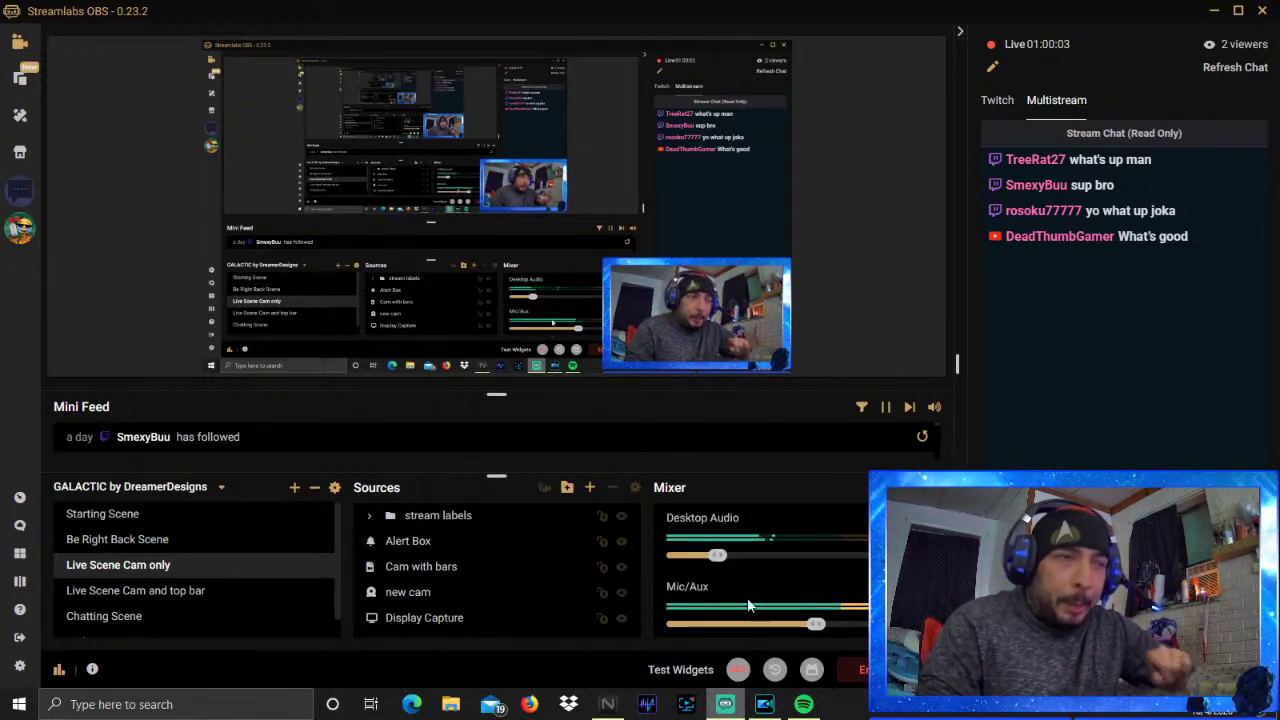
mouse_move(716, 556)
mouse_down()
mouse_move(704, 558)
mouse_move(718, 566)
mouse_up()
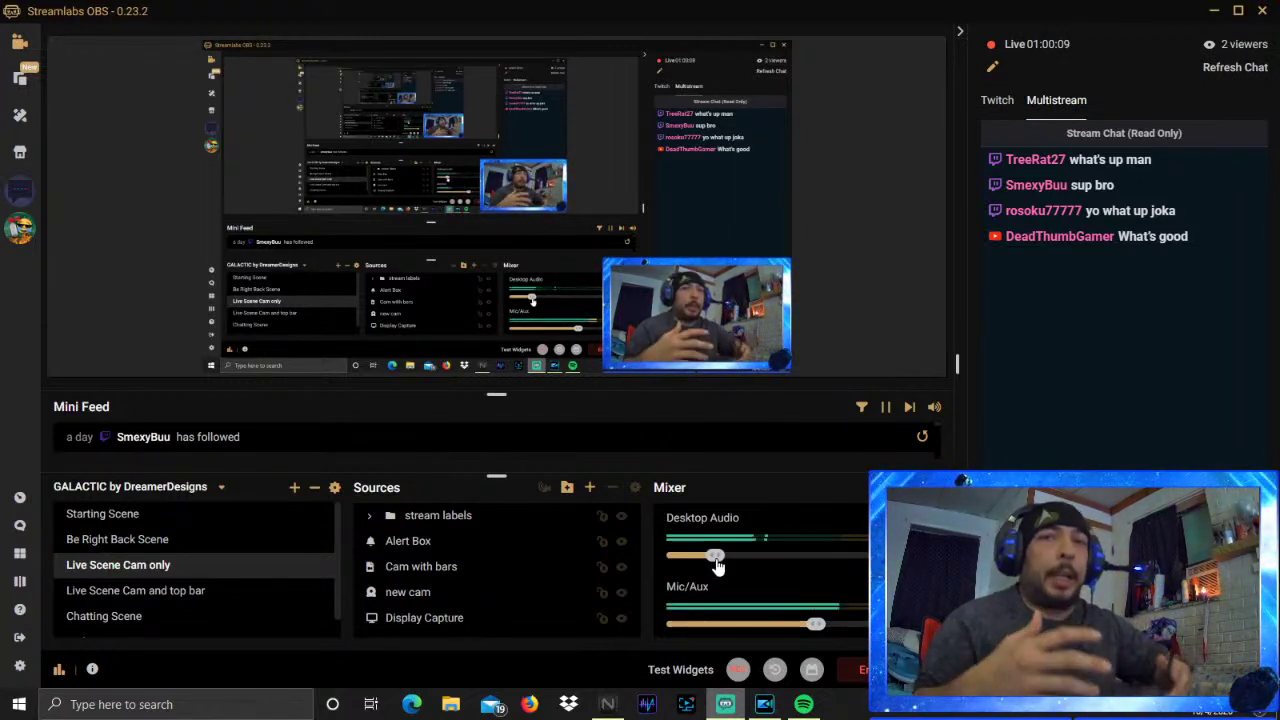
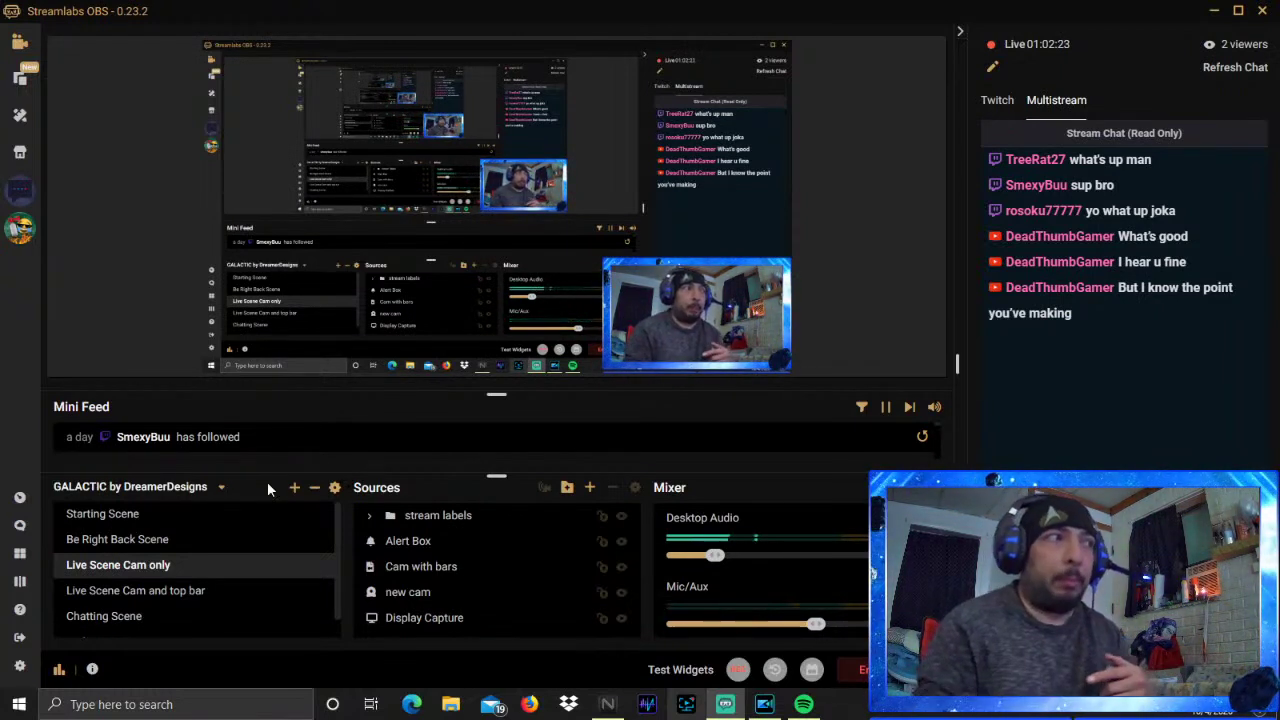
Look through the available scene collections and close the list, keeping GALACTIC by DreamerDesigns with the Live Scene Cam only scene
click(190, 486)
scroll(140, 591, down, 5)
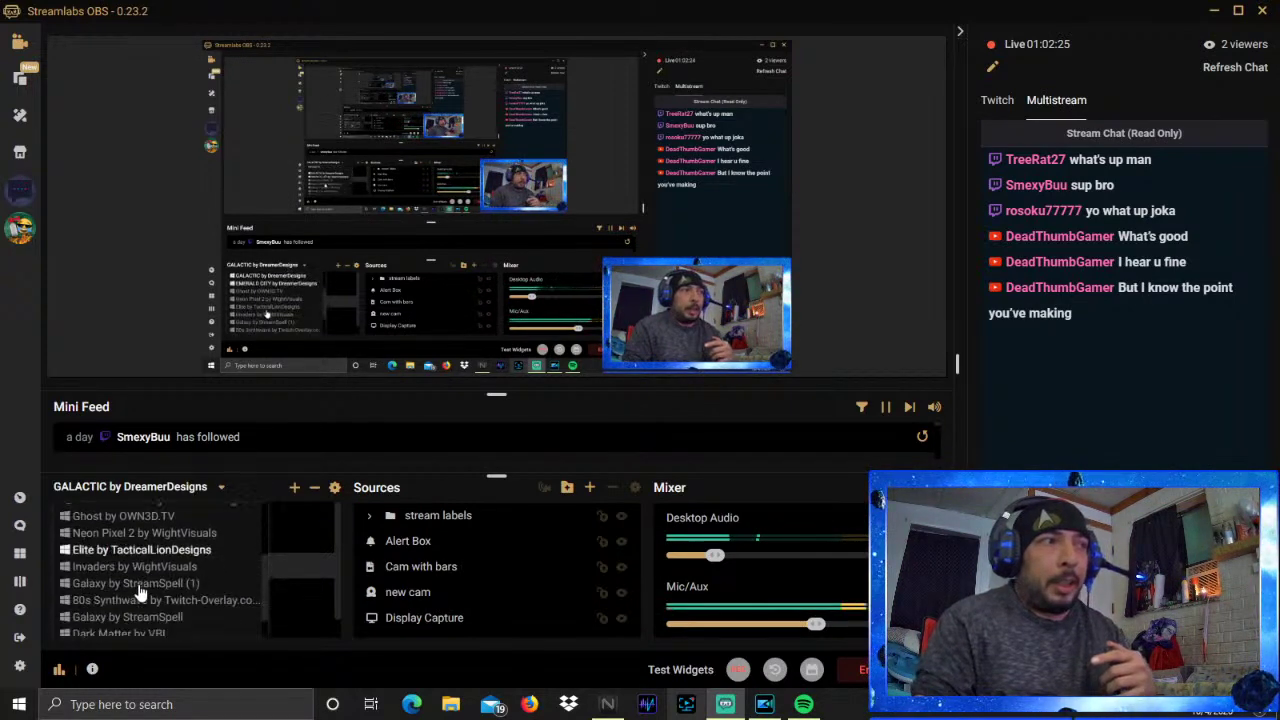
scroll(140, 591, up, 5)
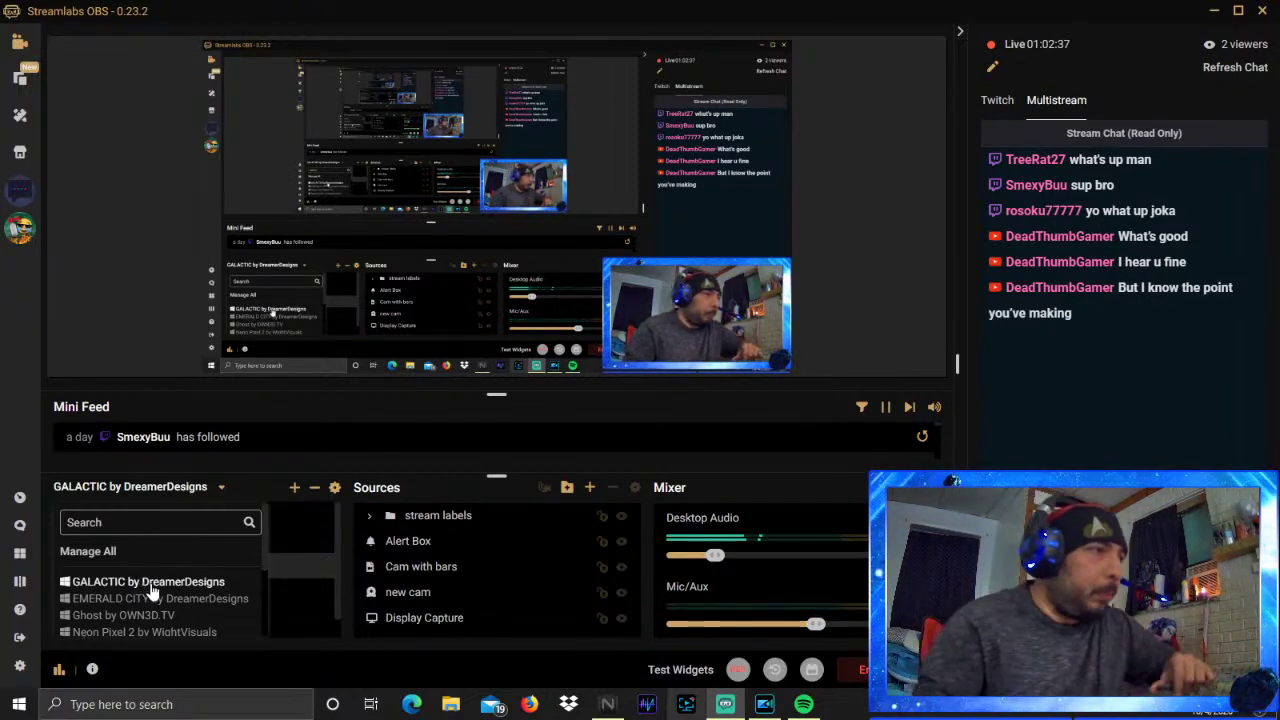
scroll(145, 590, down, 2)
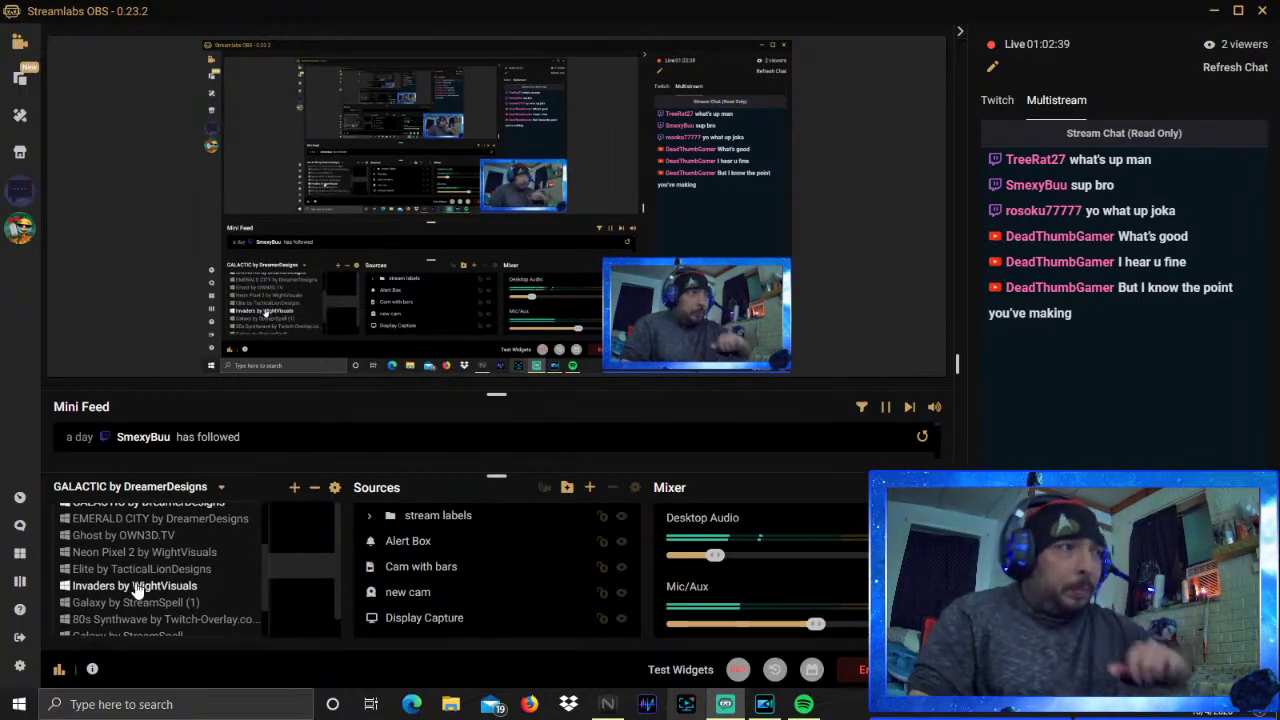
click(412, 452)
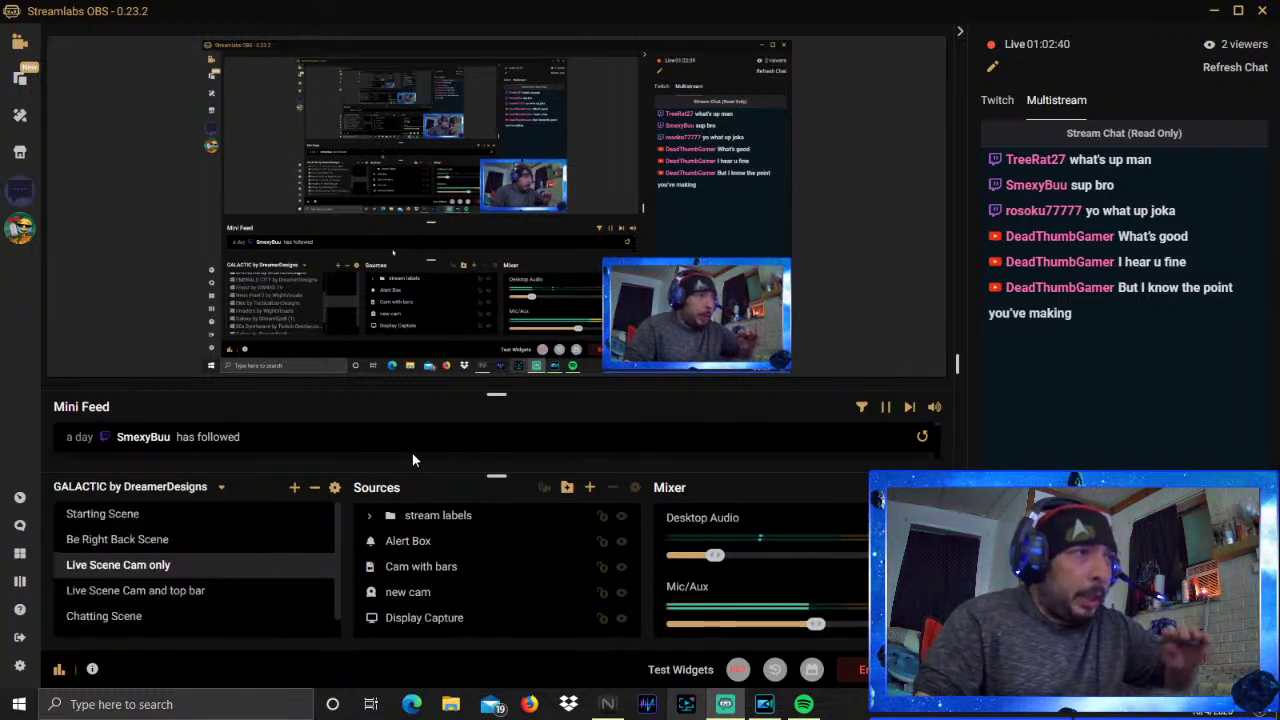
click(140, 515)
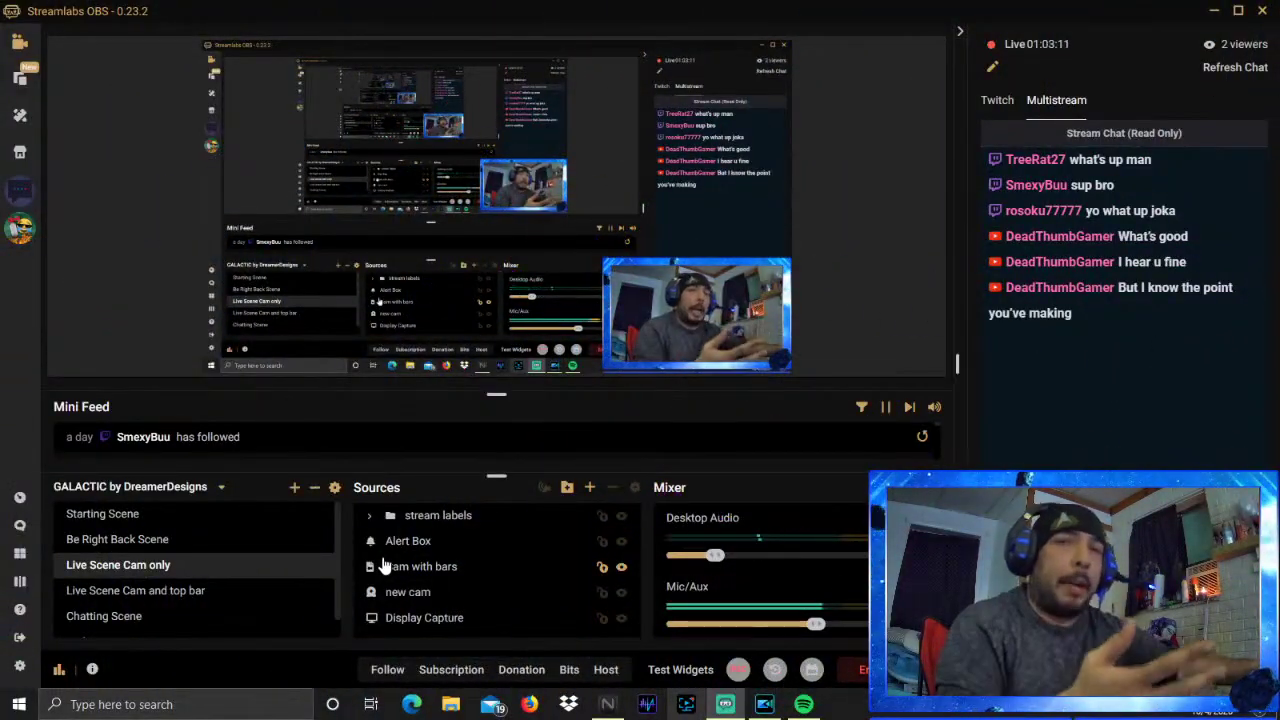
Add the existing logo image source to the Live Scene Cam only scene
click(590, 488)
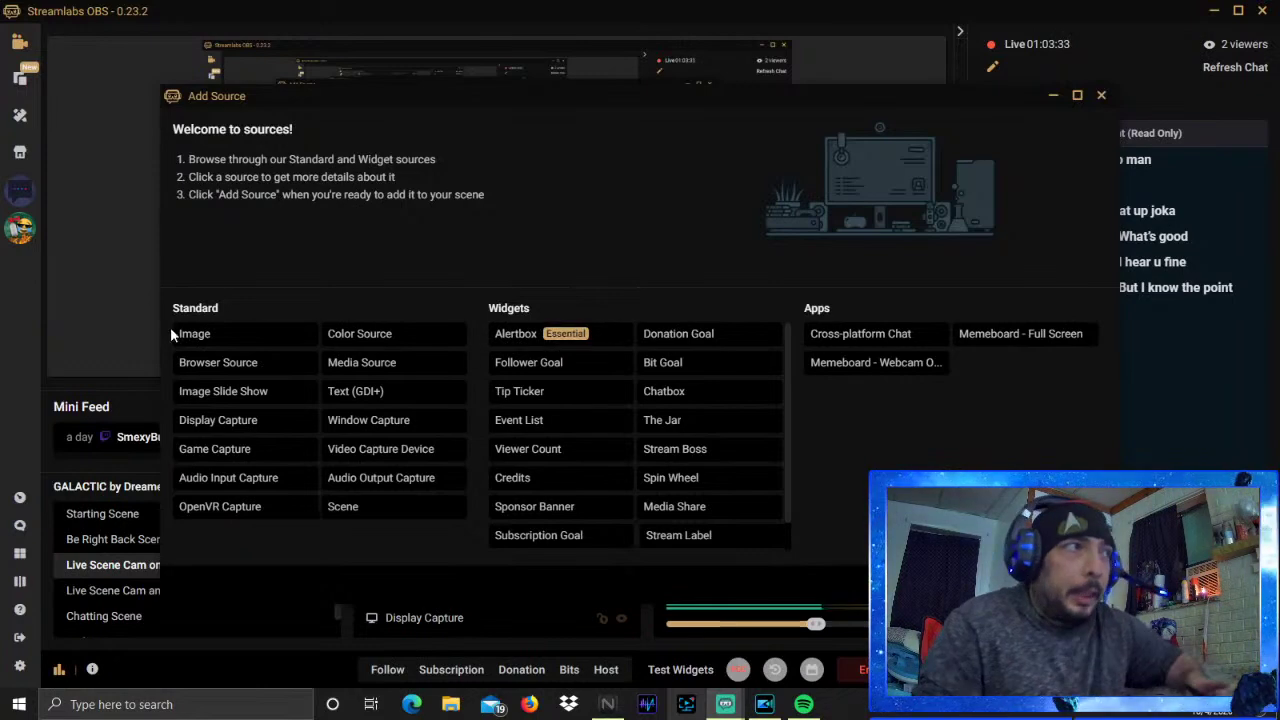
click(237, 337)
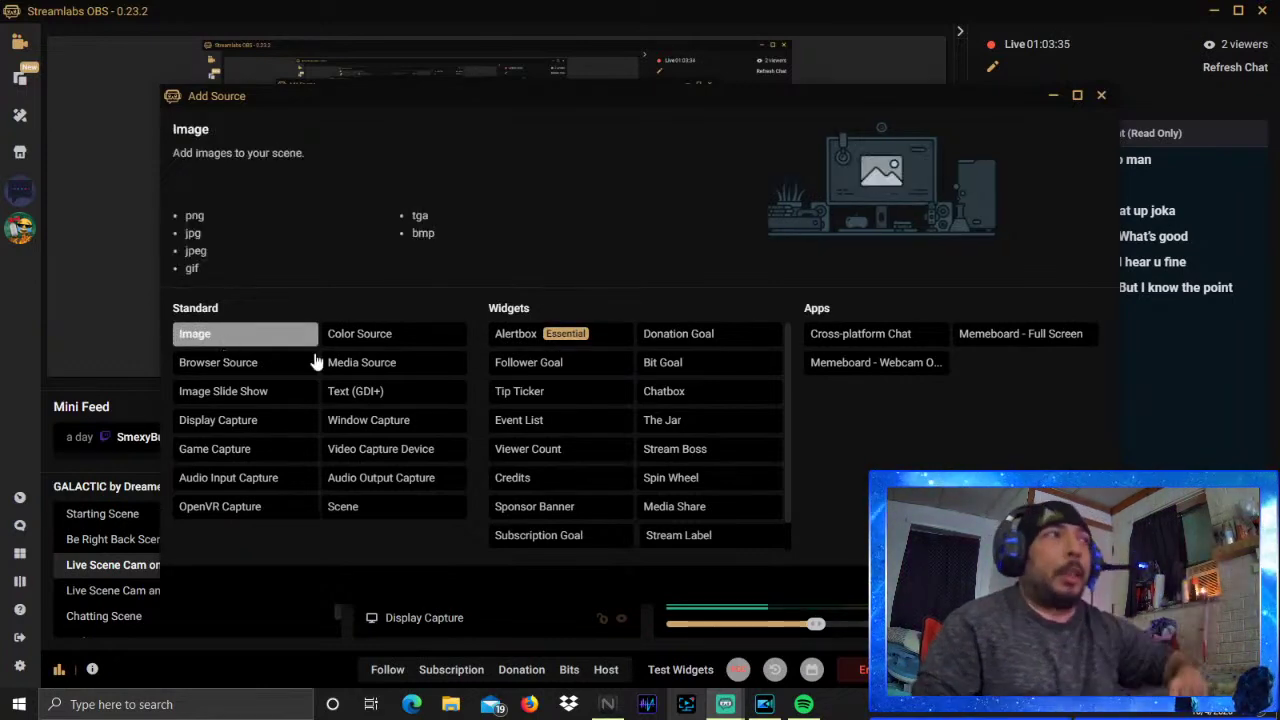
click(1055, 585)
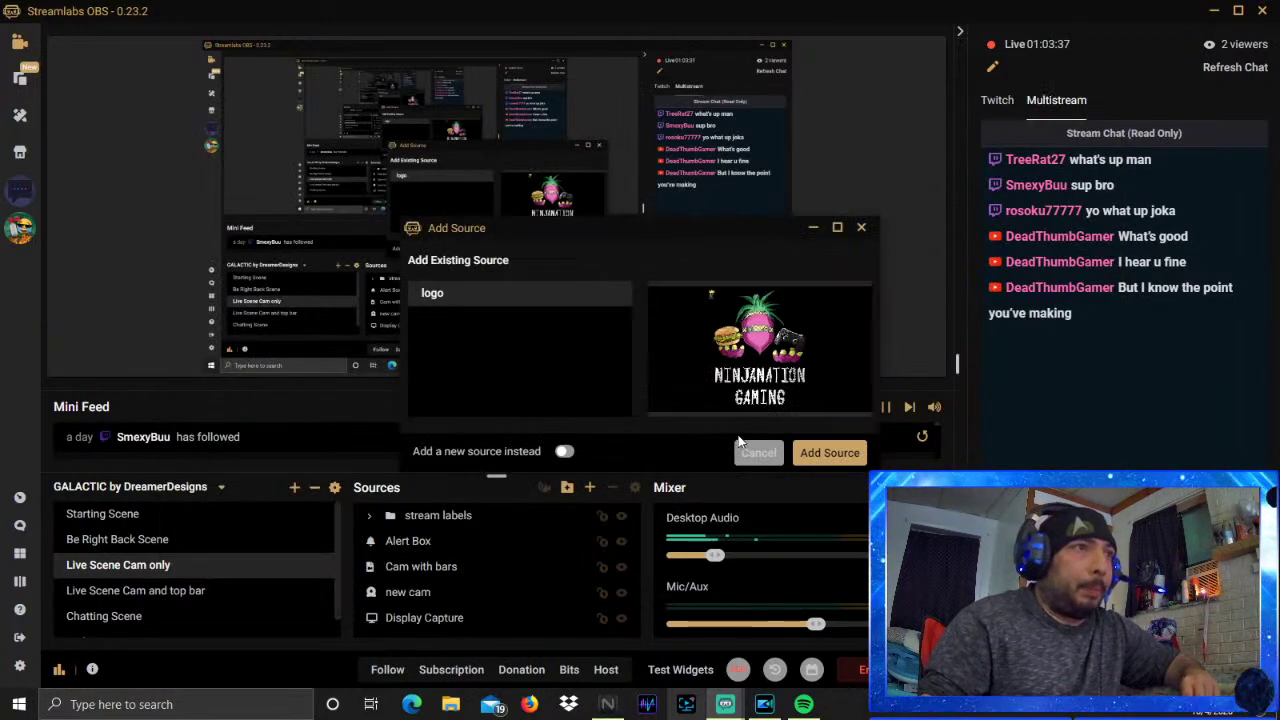
click(826, 456)
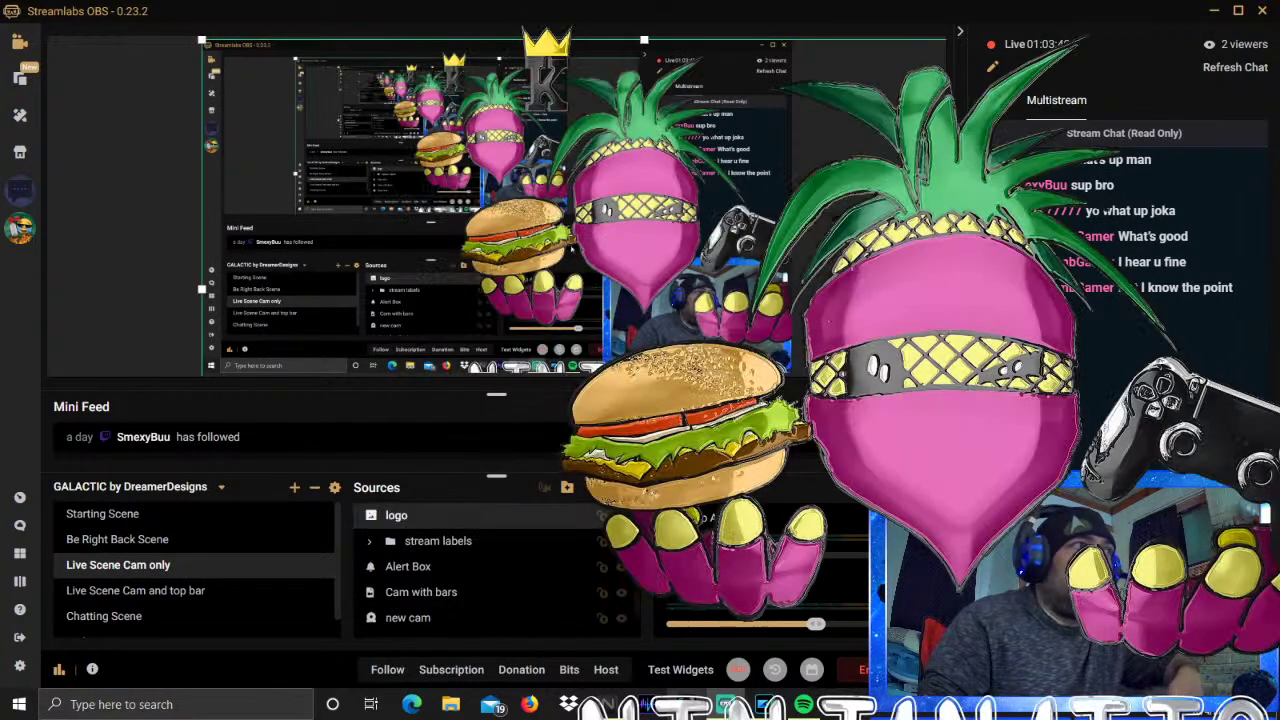
Transform the oversized logo image so that it fits the screen
right_click(570, 152)
mouse_move(773, 274)
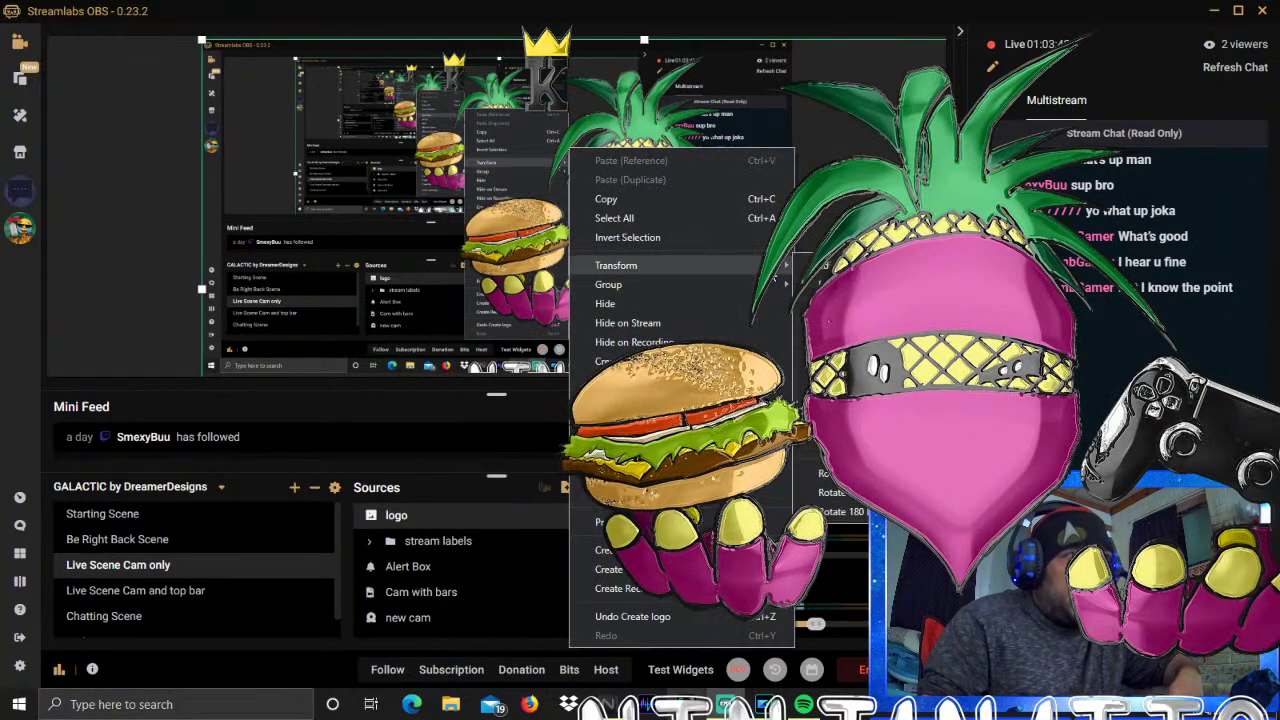
click(852, 334)
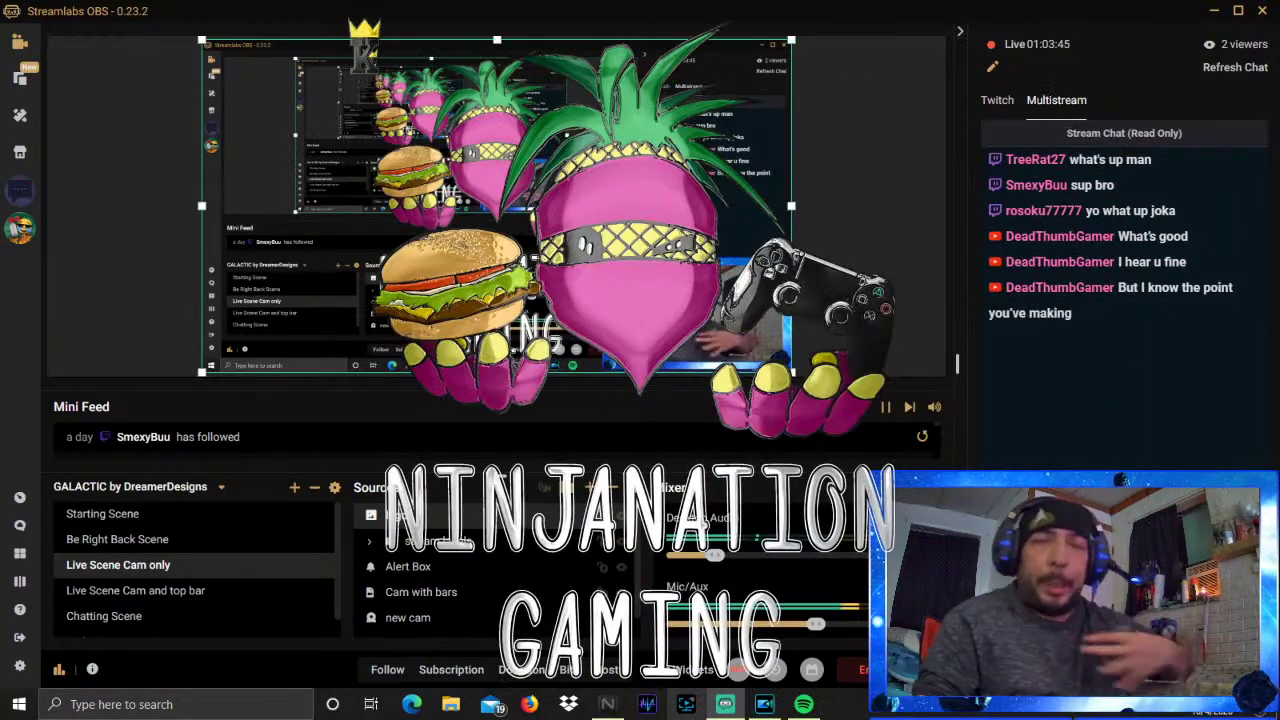
Shrink the logo to about a third of the canvas width and place it in the canvas's upper-left corner
drag(203, 41, 592, 258)
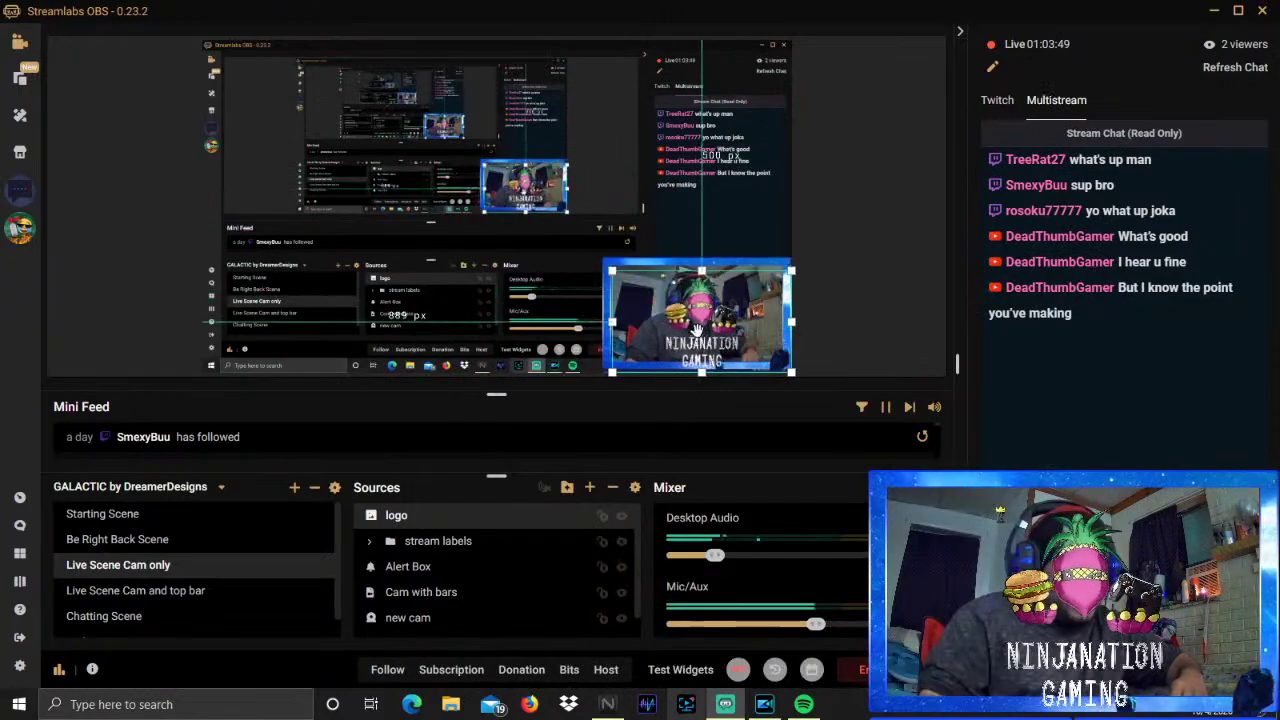
drag(640, 300, 293, 118)
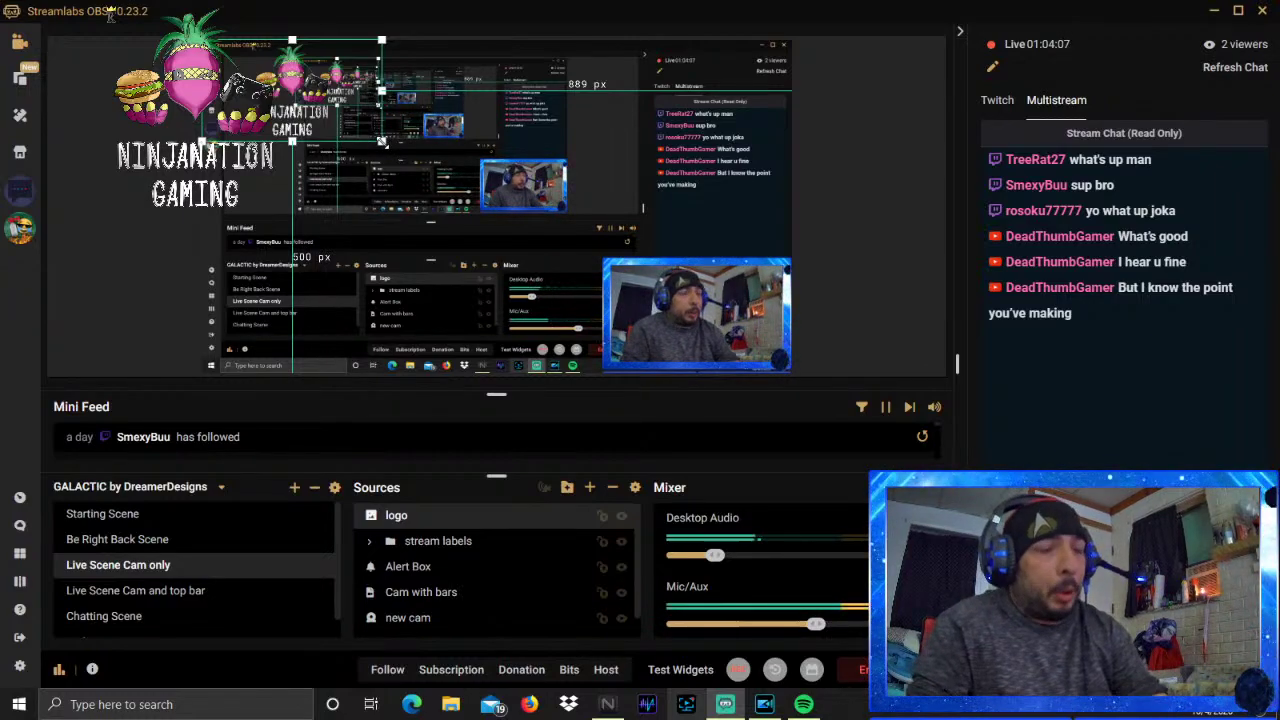
drag(382, 141, 400, 120)
Enlarge the Cam with bars webcam overlay slightly in the canvas's lower-right corner
click(663, 298)
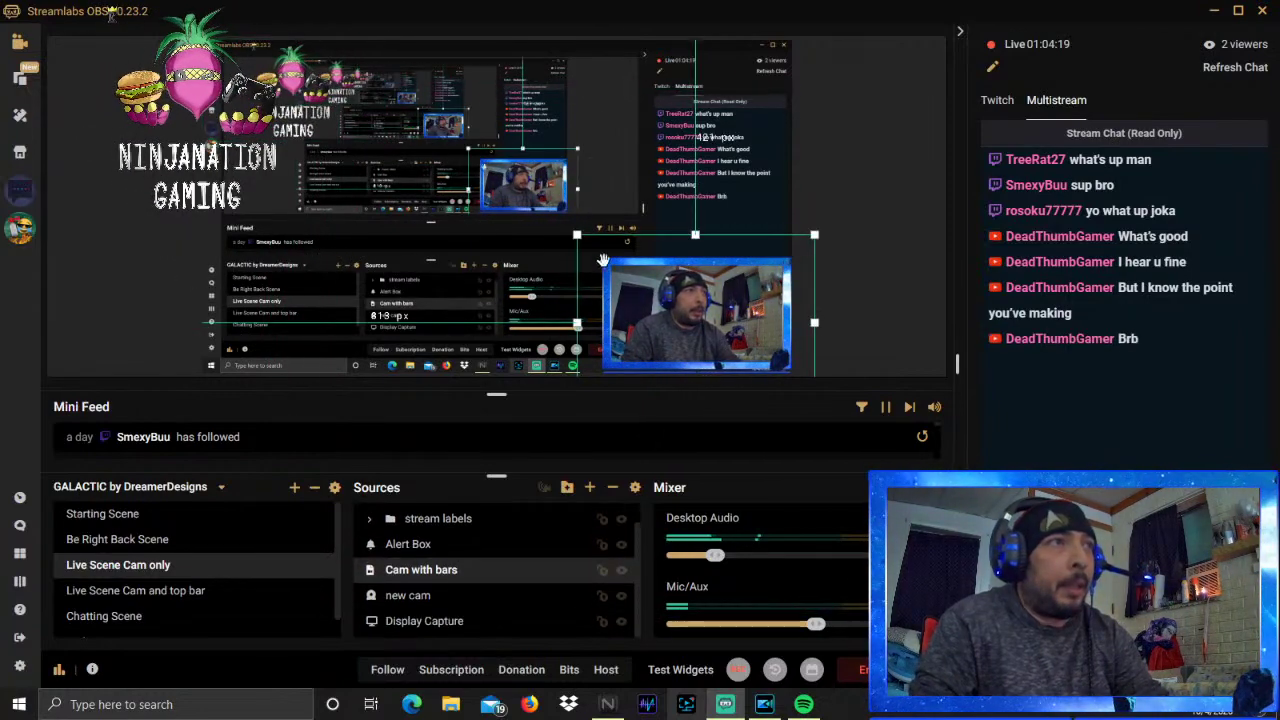
mouse_move(577, 235)
mouse_down()
mouse_move(542, 229)
mouse_move(568, 237)
mouse_up()
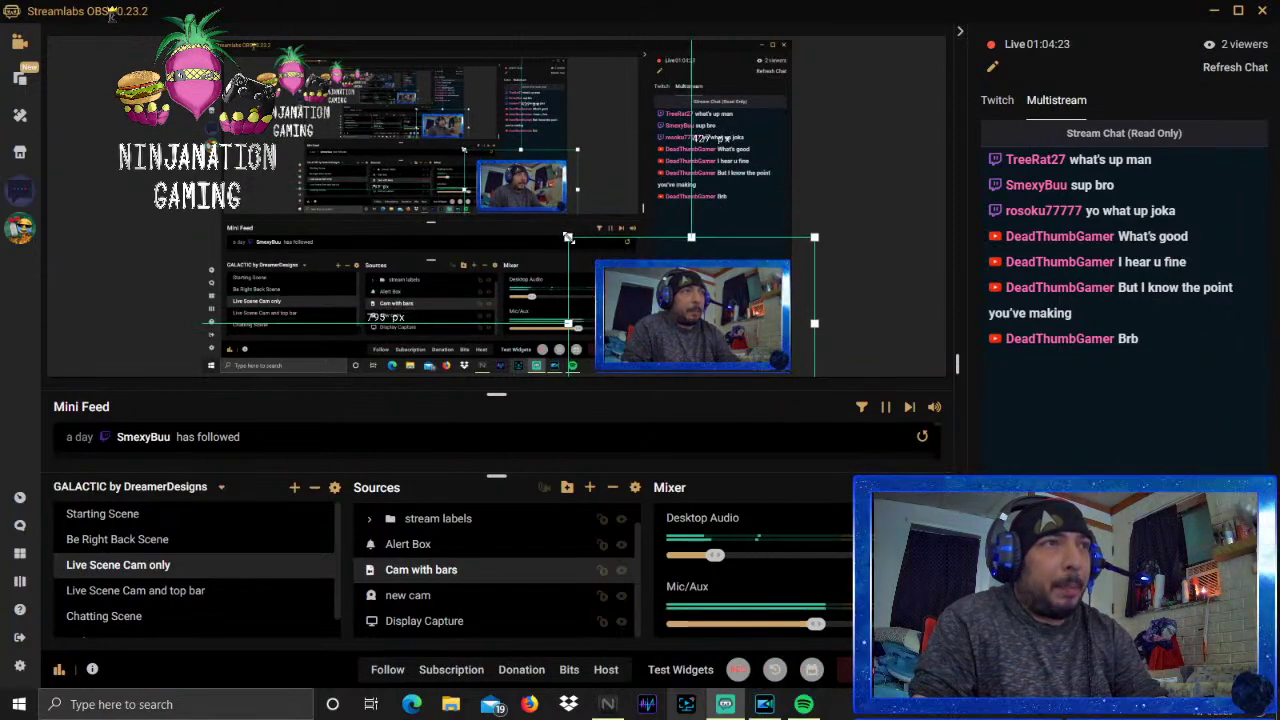
Move the logo to the canvas's upper-right corner and hide it in the sources
click(312, 90)
drag(312, 90, 720, 90)
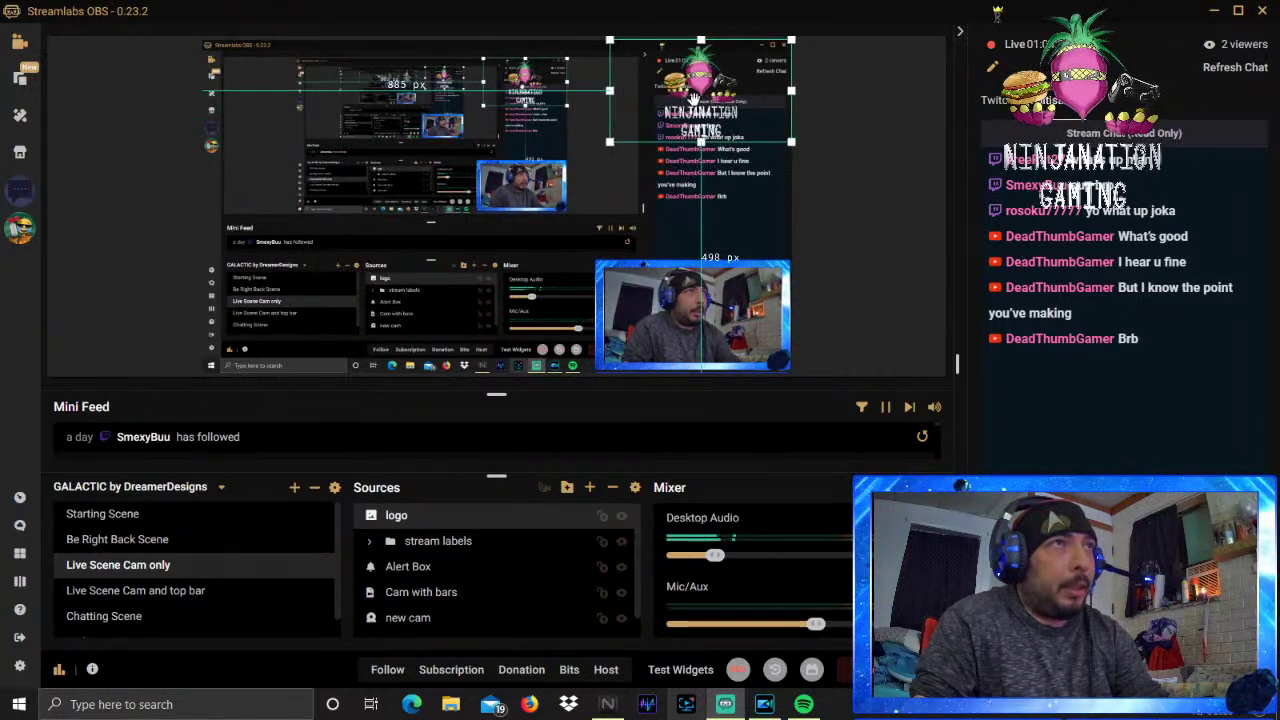
click(621, 516)
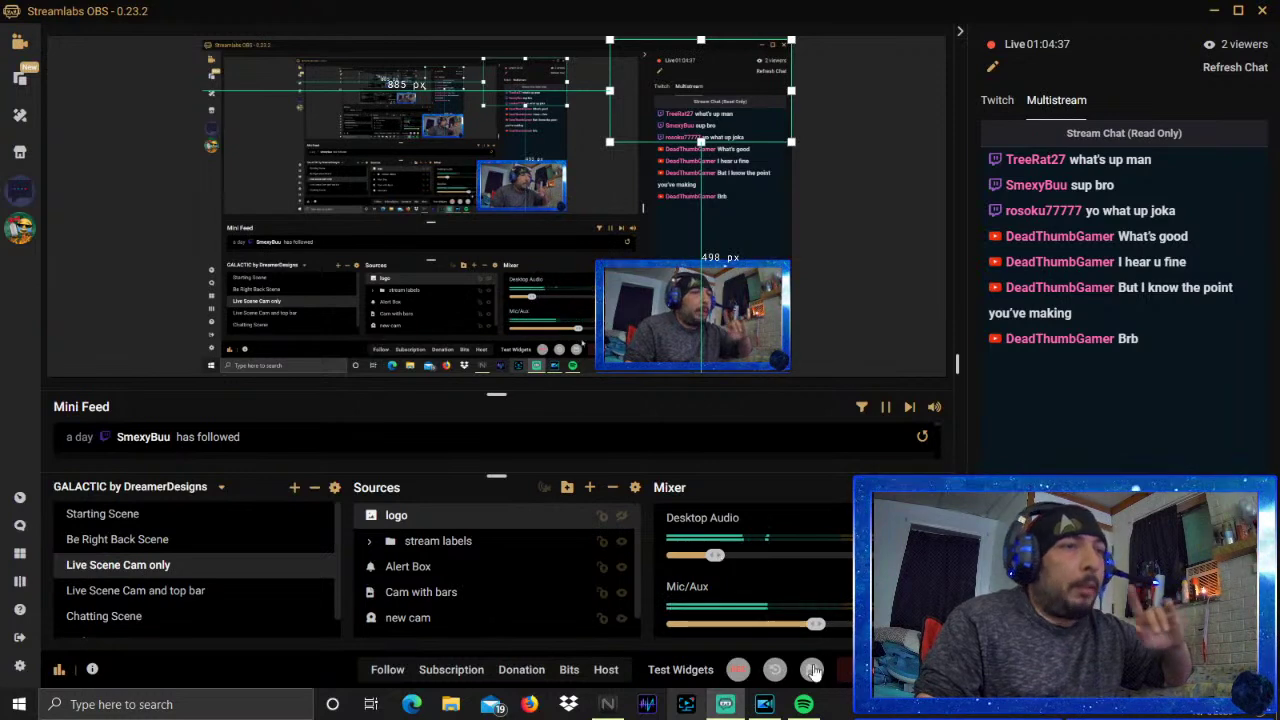
Check the music playing in Spotify, minimize it, and raise the Desktop Audio volume slightly in the Streamlabs OBS mixer
click(804, 704)
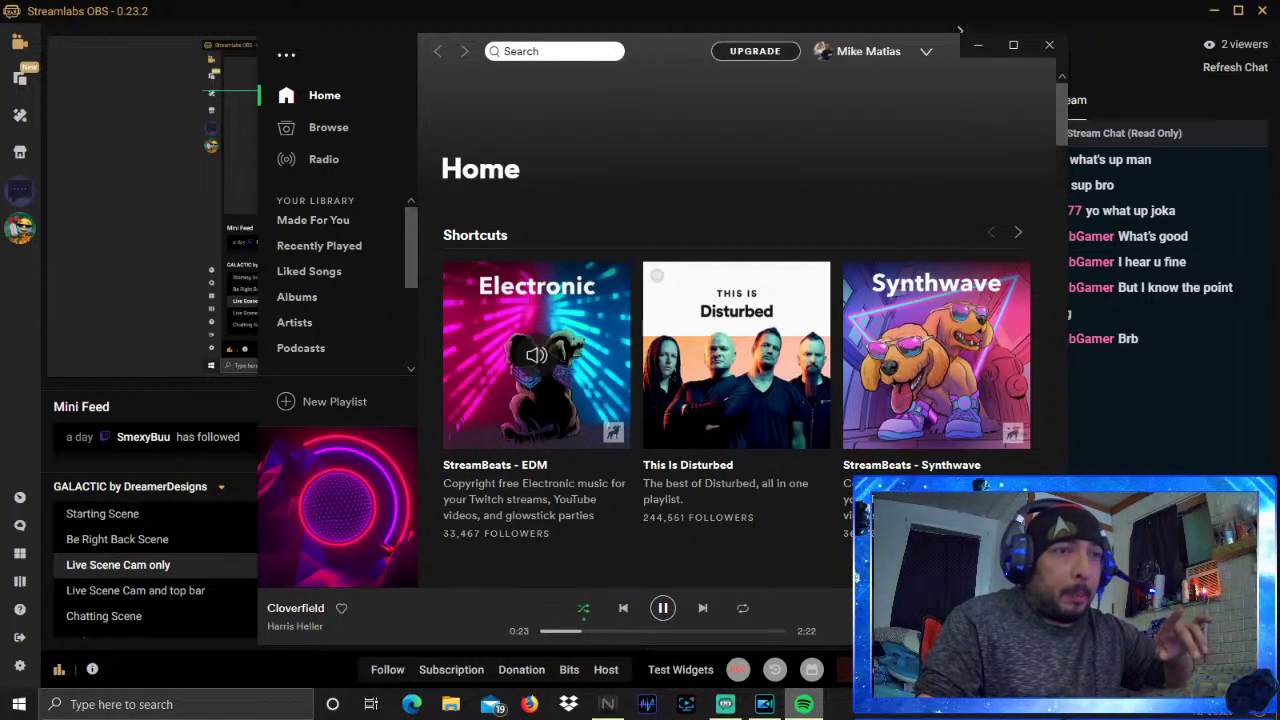
click(981, 46)
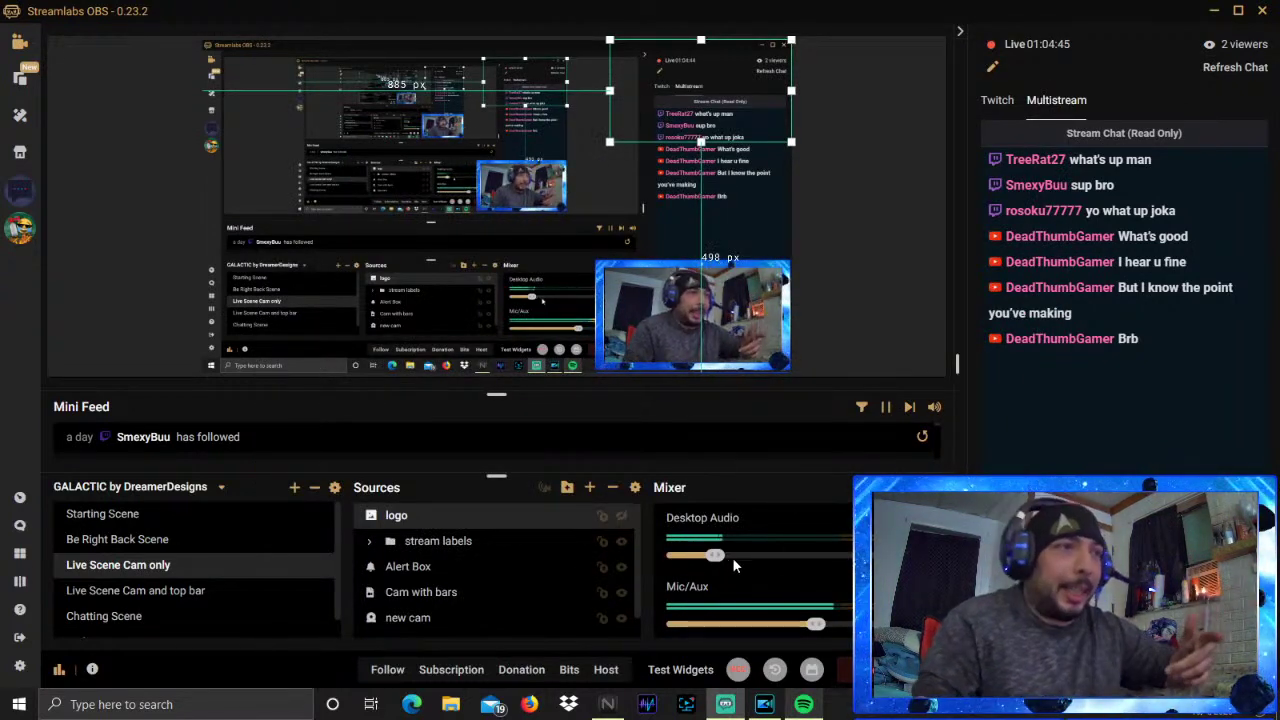
drag(714, 555, 729, 558)
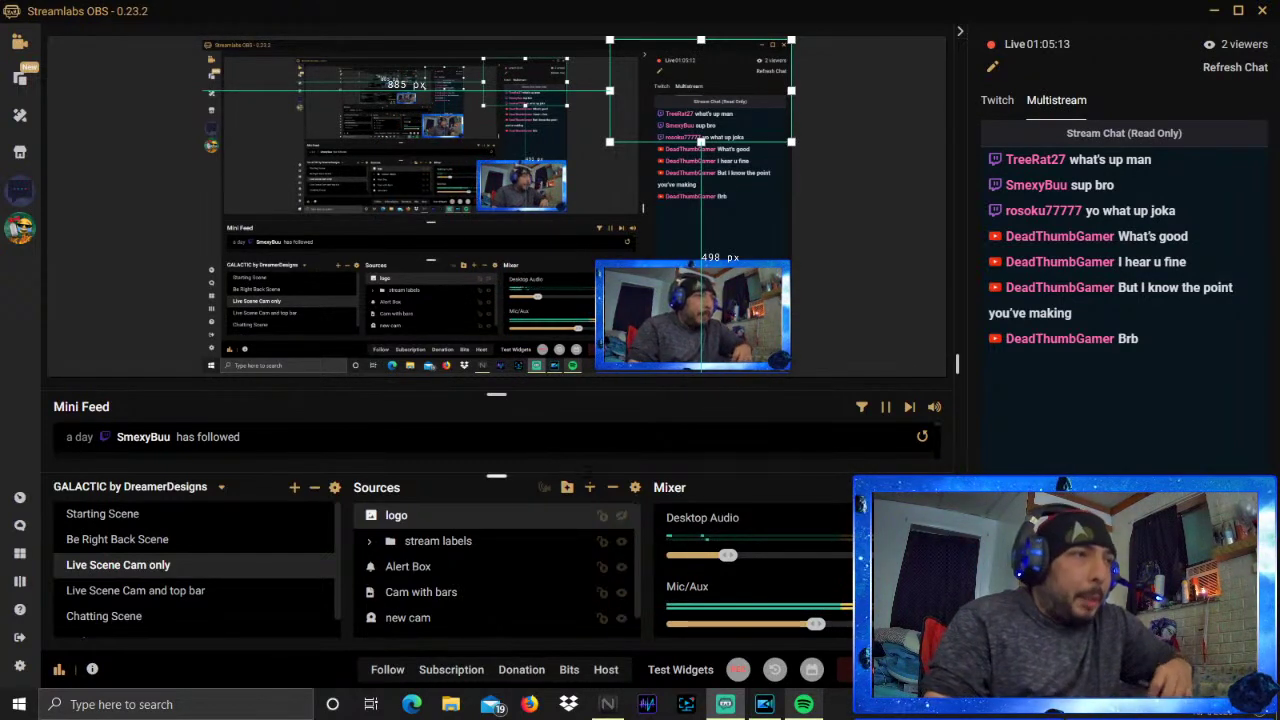
Add a new browser source named WHO DONE IT to the Live Scene Cam only scene
click(590, 487)
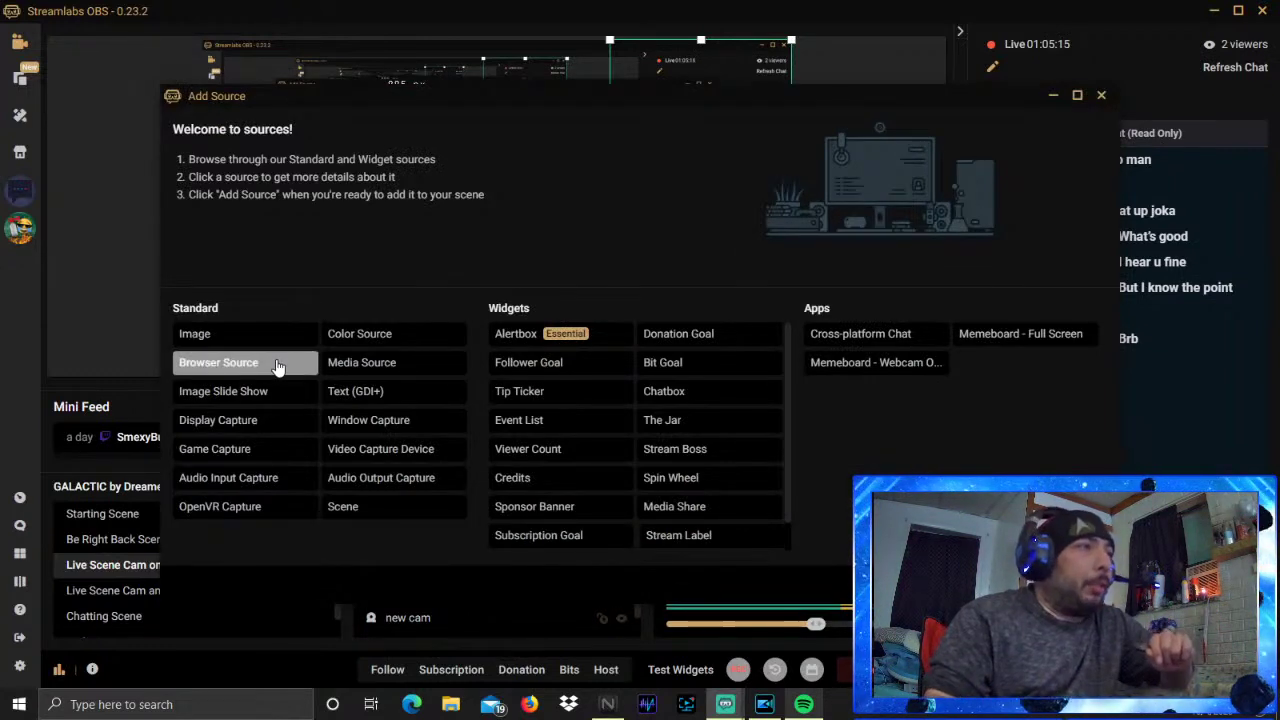
click(270, 366)
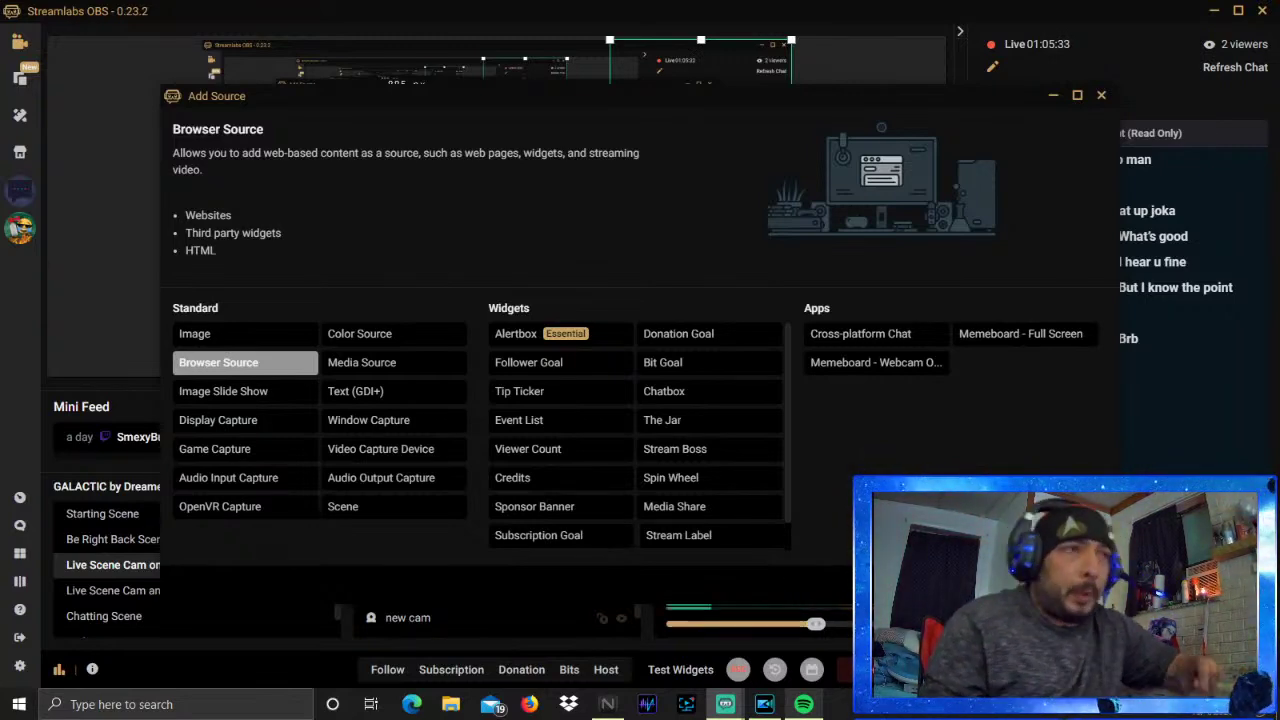
click(1069, 585)
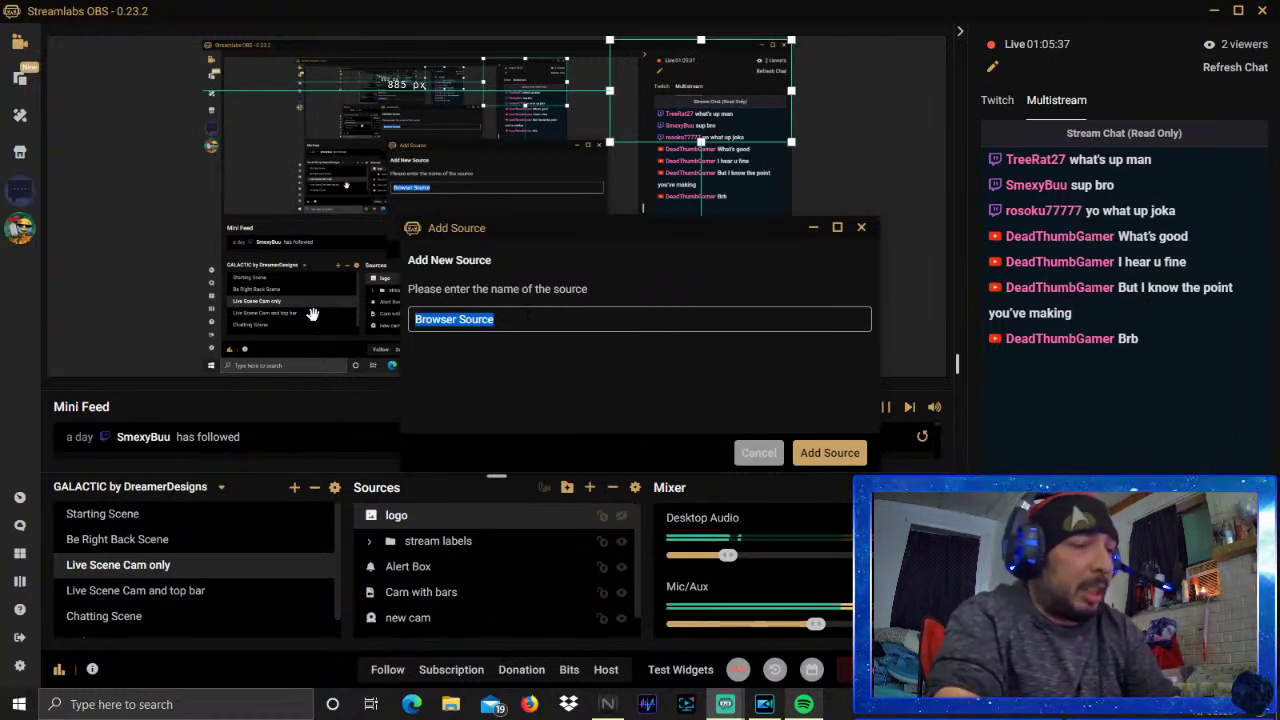
text(W)
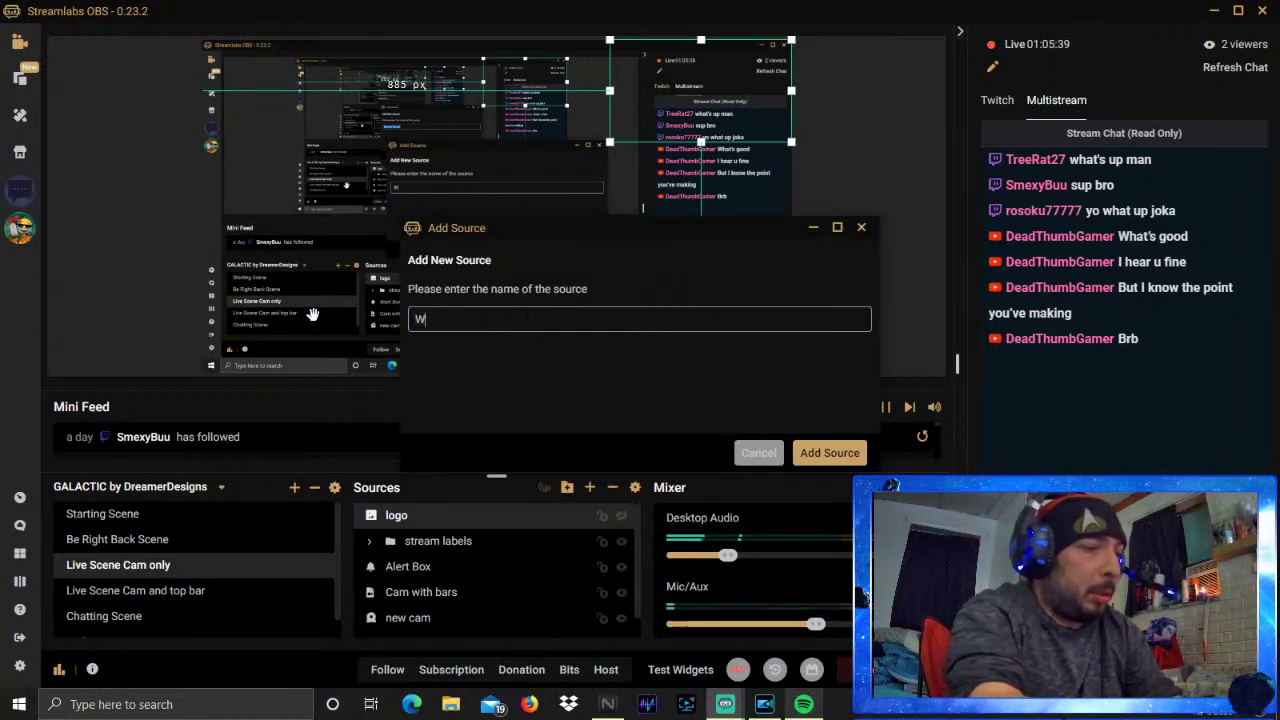
text(HO DONE IT)
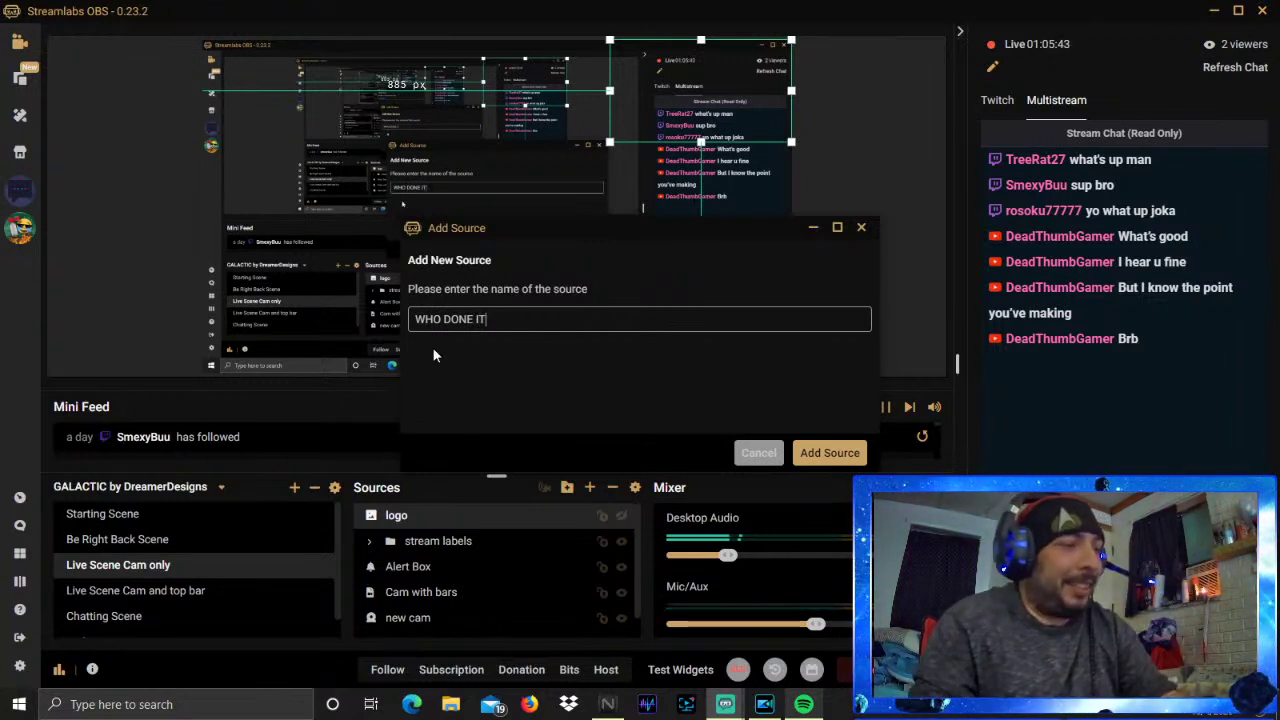
key(Caps_Lock)
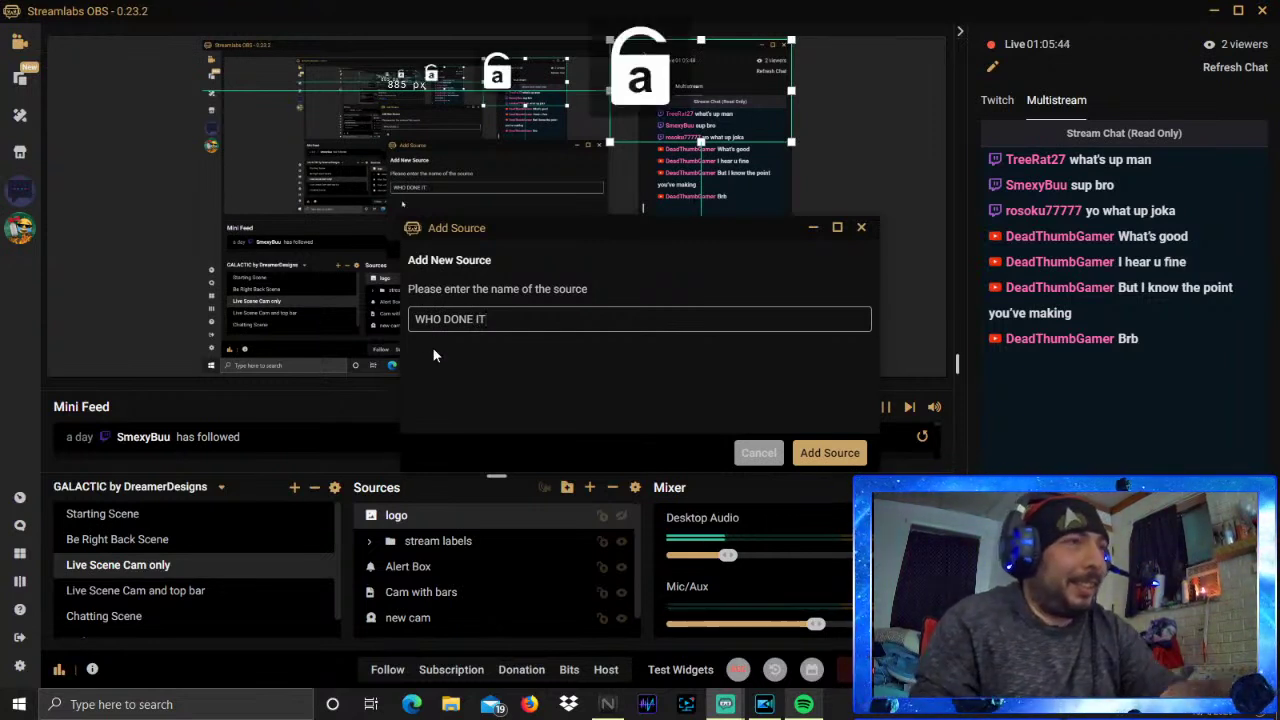
click(830, 455)
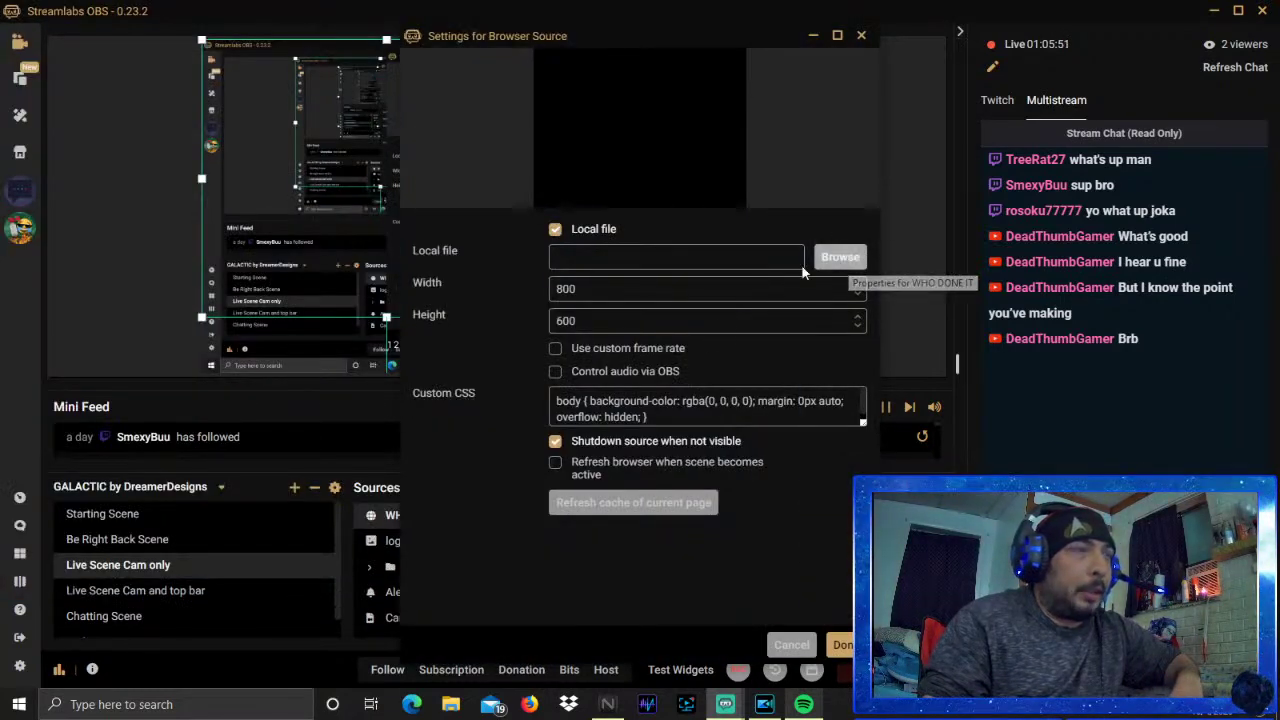
click(840, 257)
scroll(230, 290, down, 2)
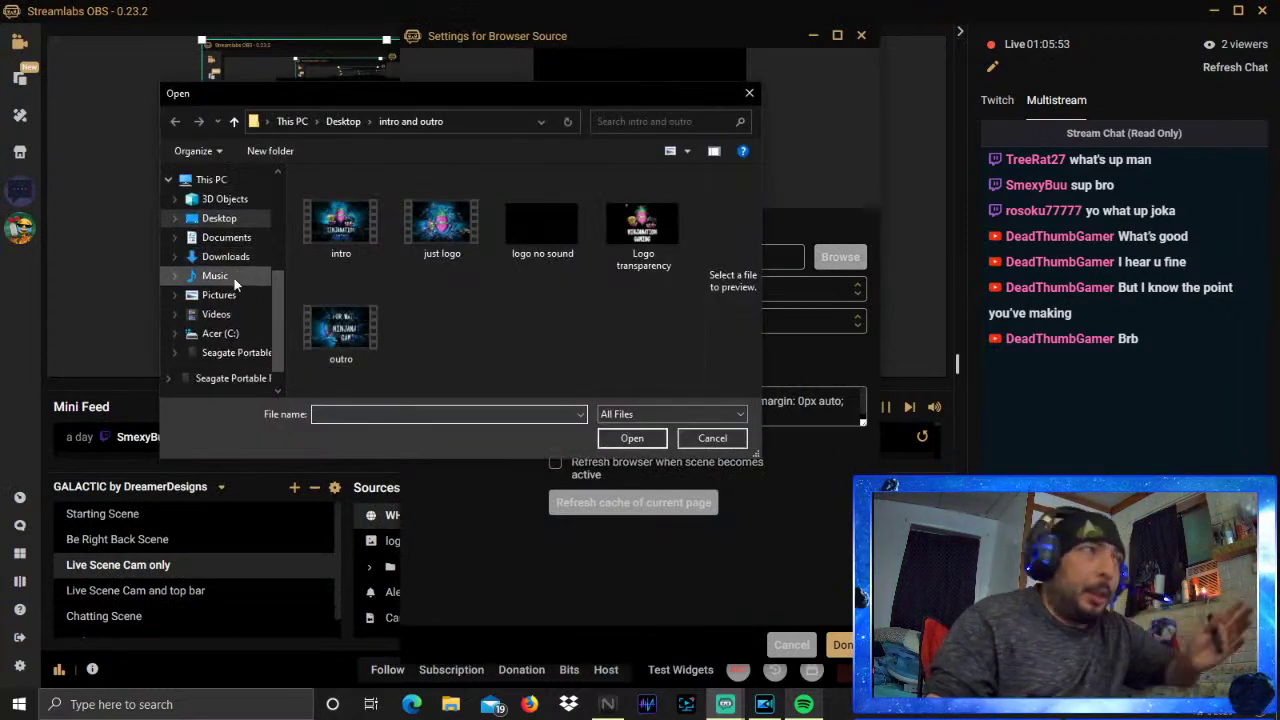
scroll(235, 288, up, 3)
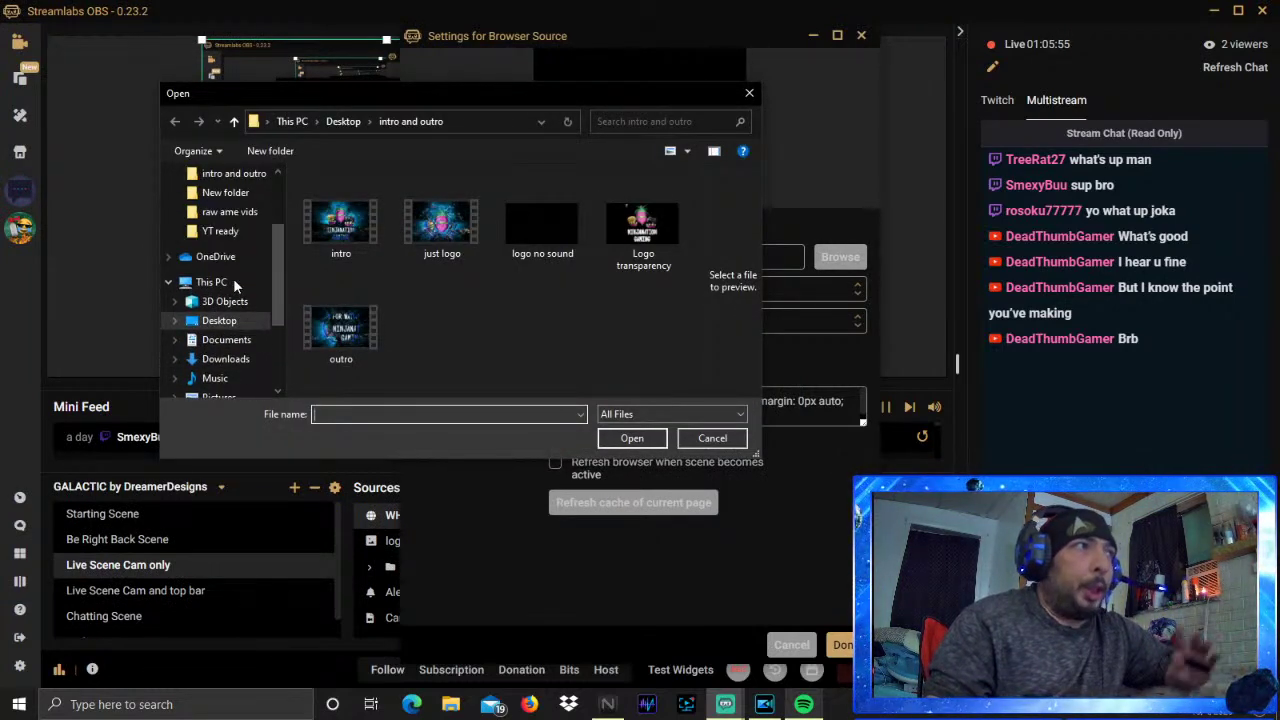
click(229, 251)
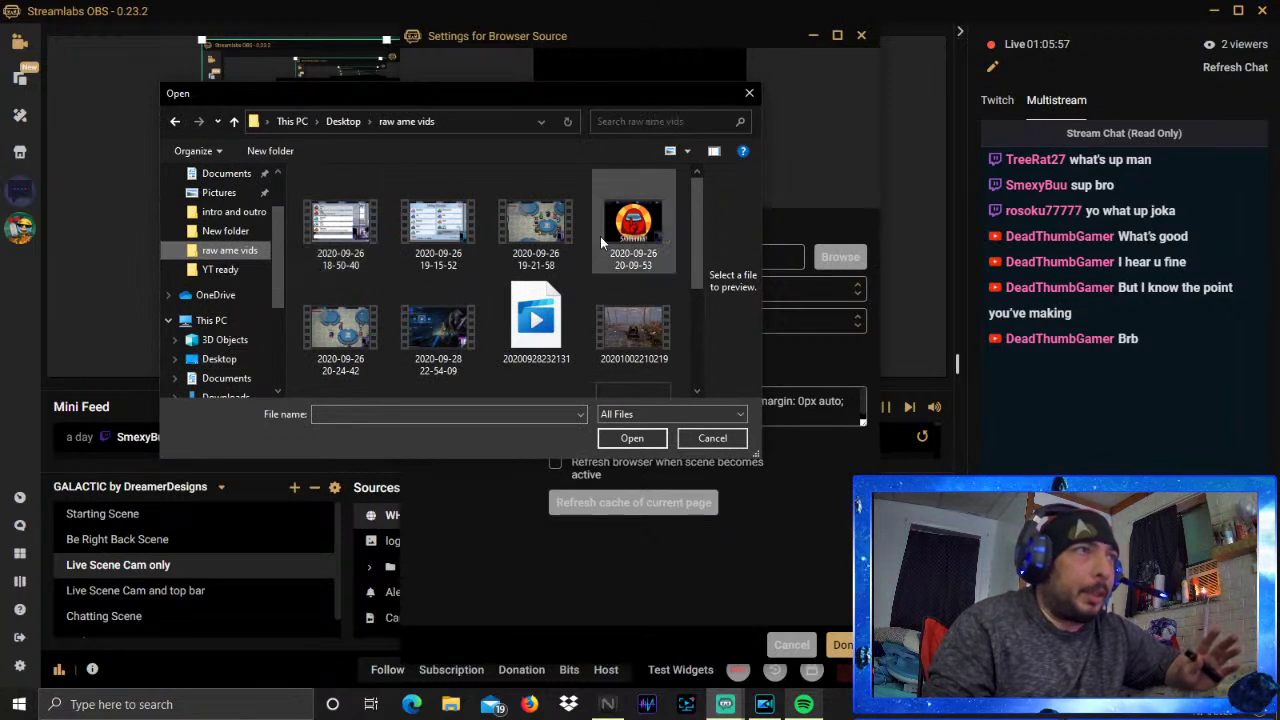
click(633, 228)
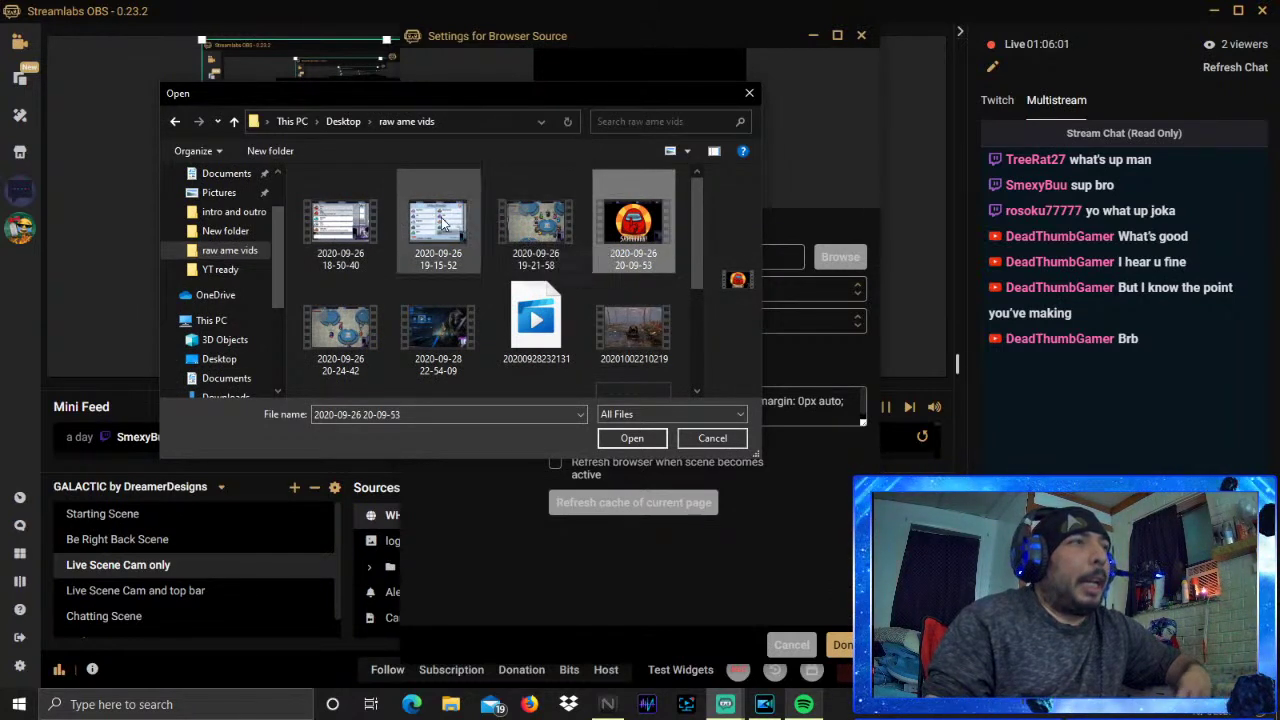
click(333, 229)
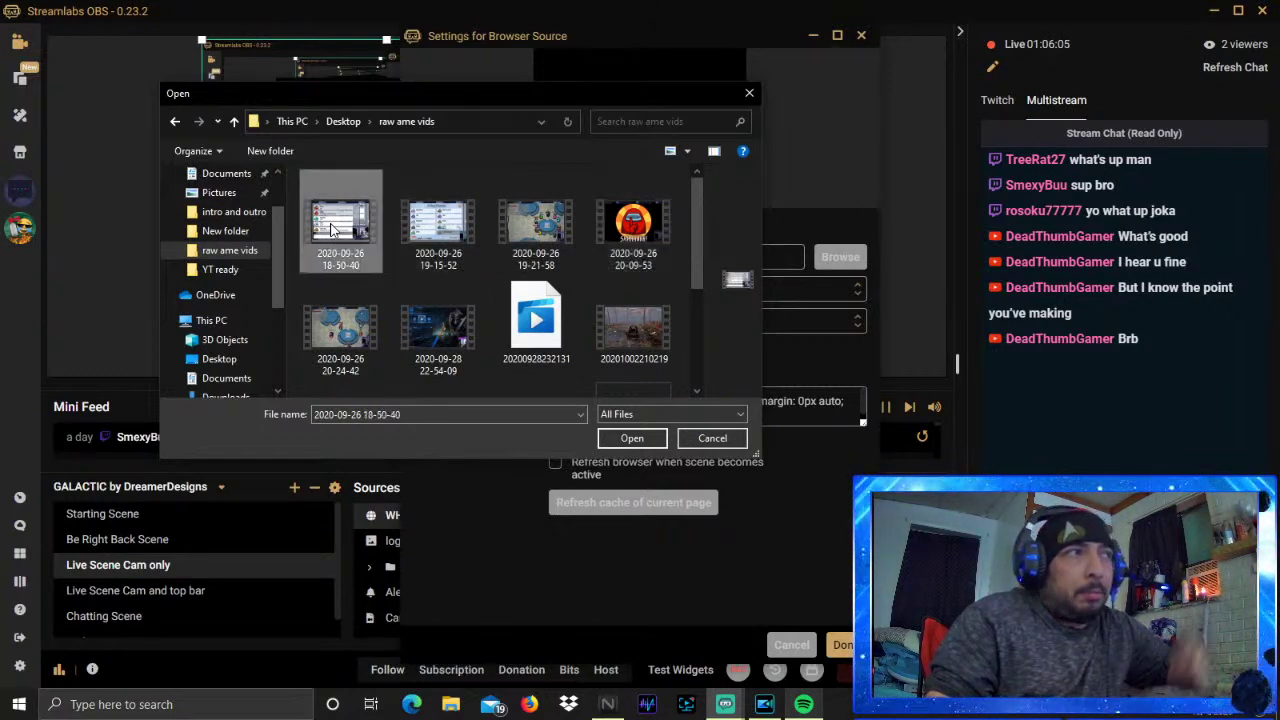
click(622, 438)
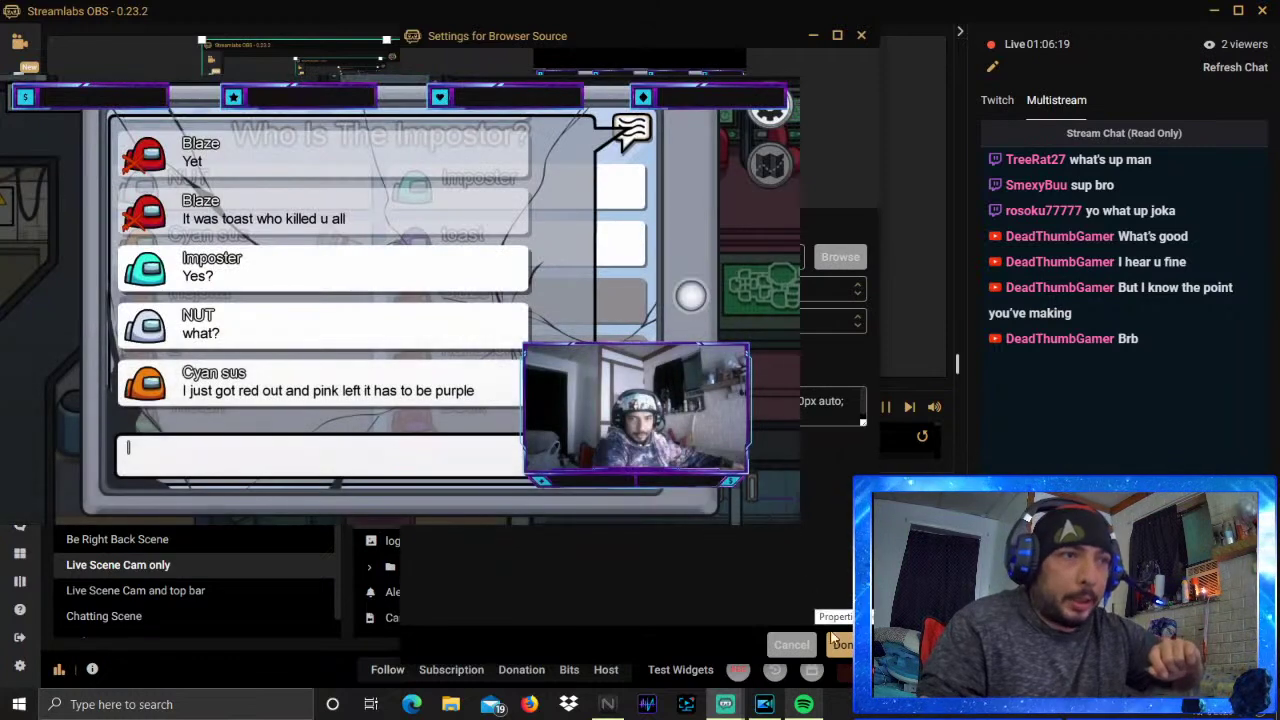
click(840, 644)
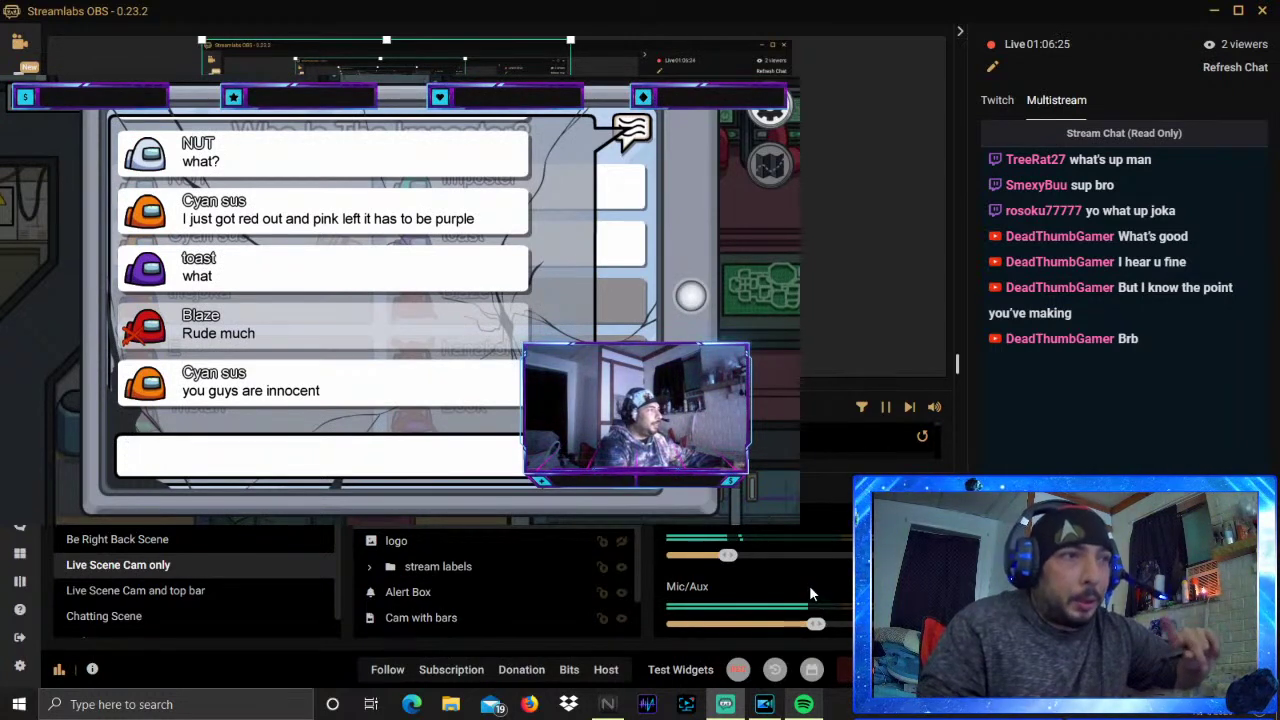
Turn the WHO DONE IT audio all the way down in the mixer and reselect its source
scroll(805, 581, down, 2)
scroll(814, 572, down, 2)
scroll(814, 572, up, 2)
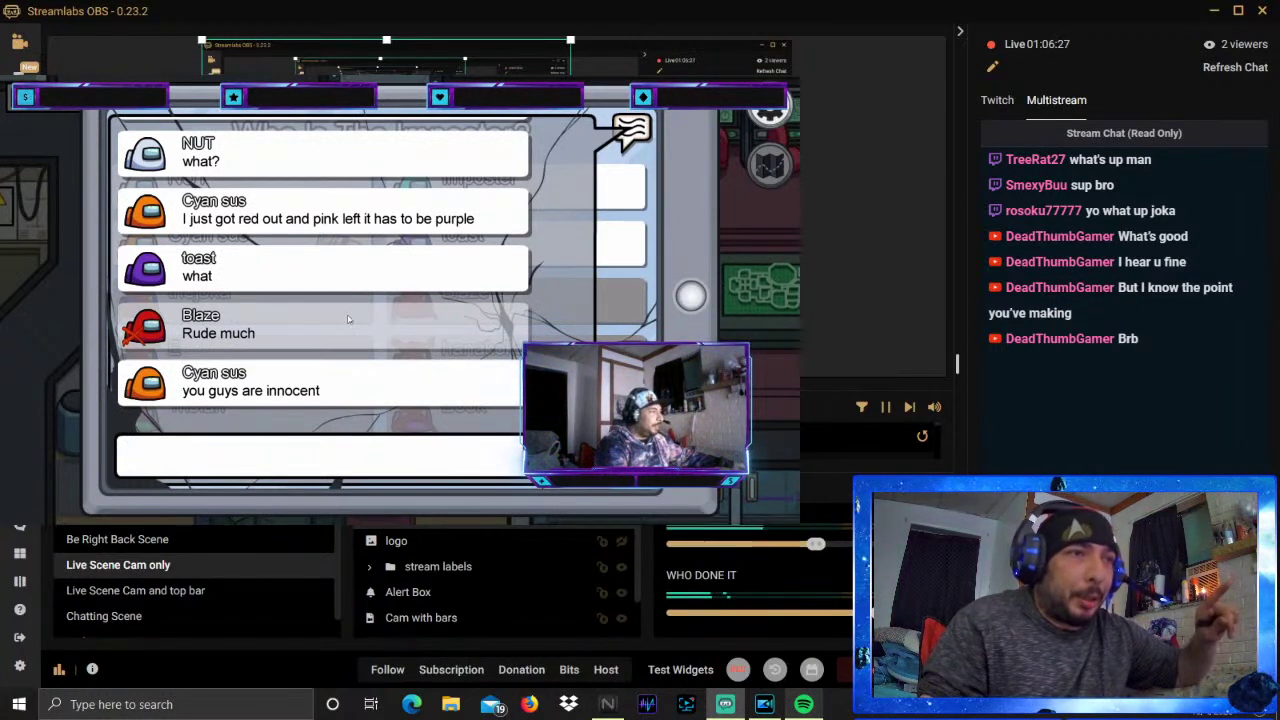
click(577, 619)
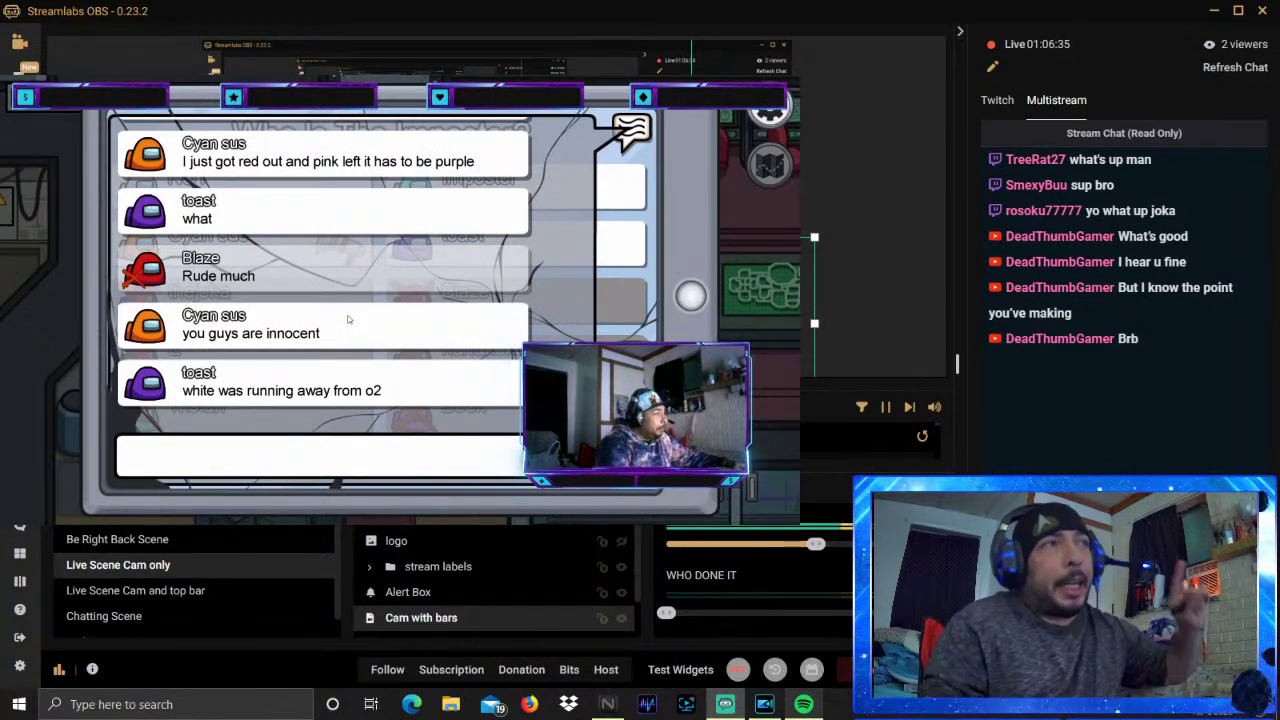
click(470, 516)
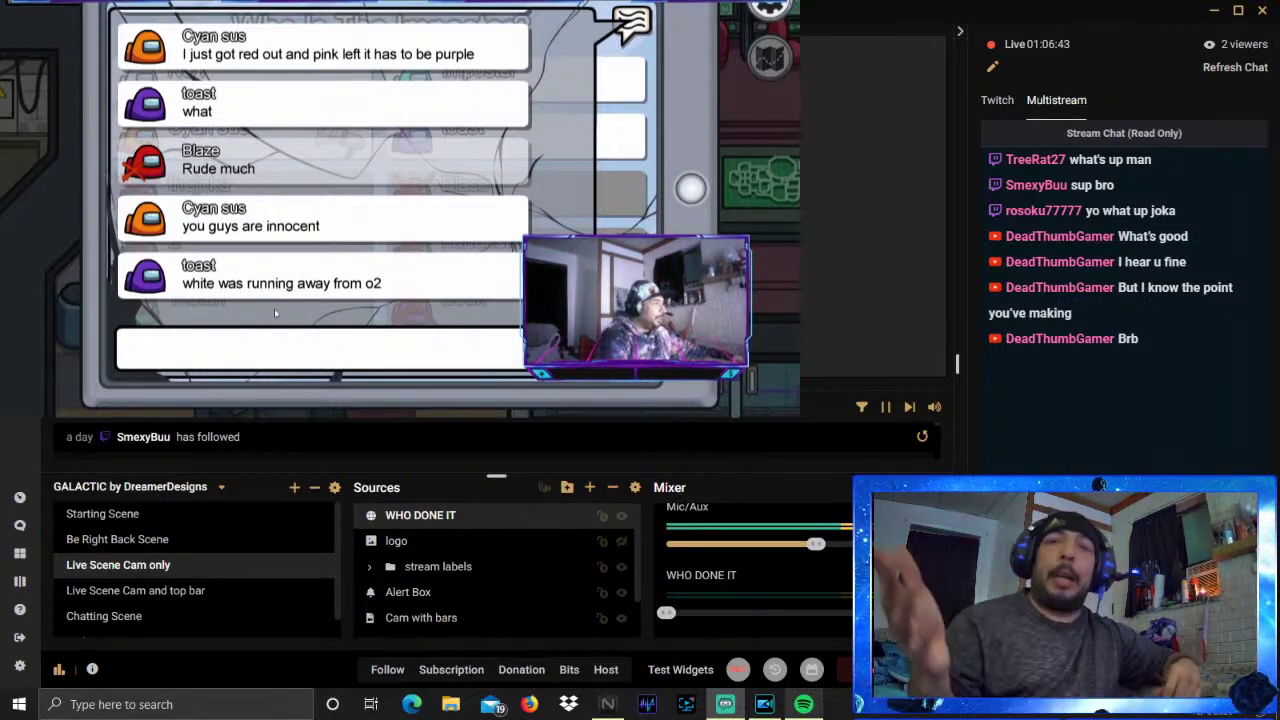
scroll(278, 207, up, 5)
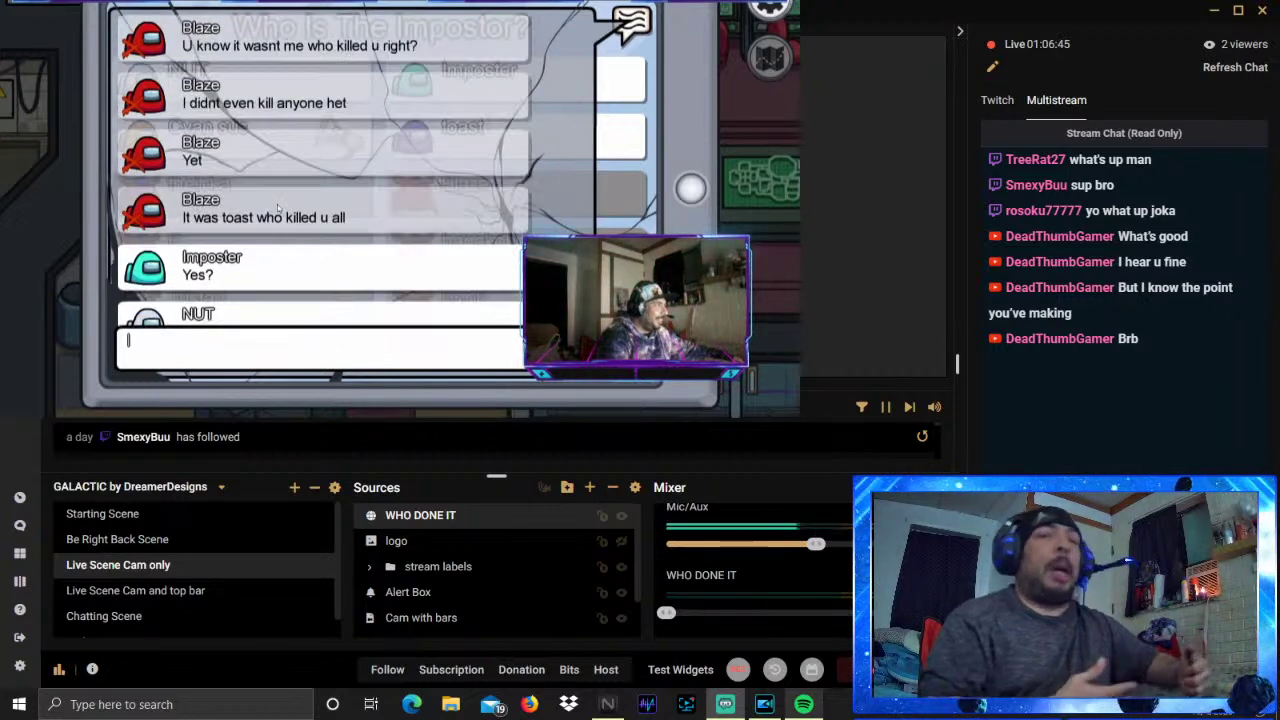
scroll(278, 207, up, 3)
scroll(290, 217, down, 1)
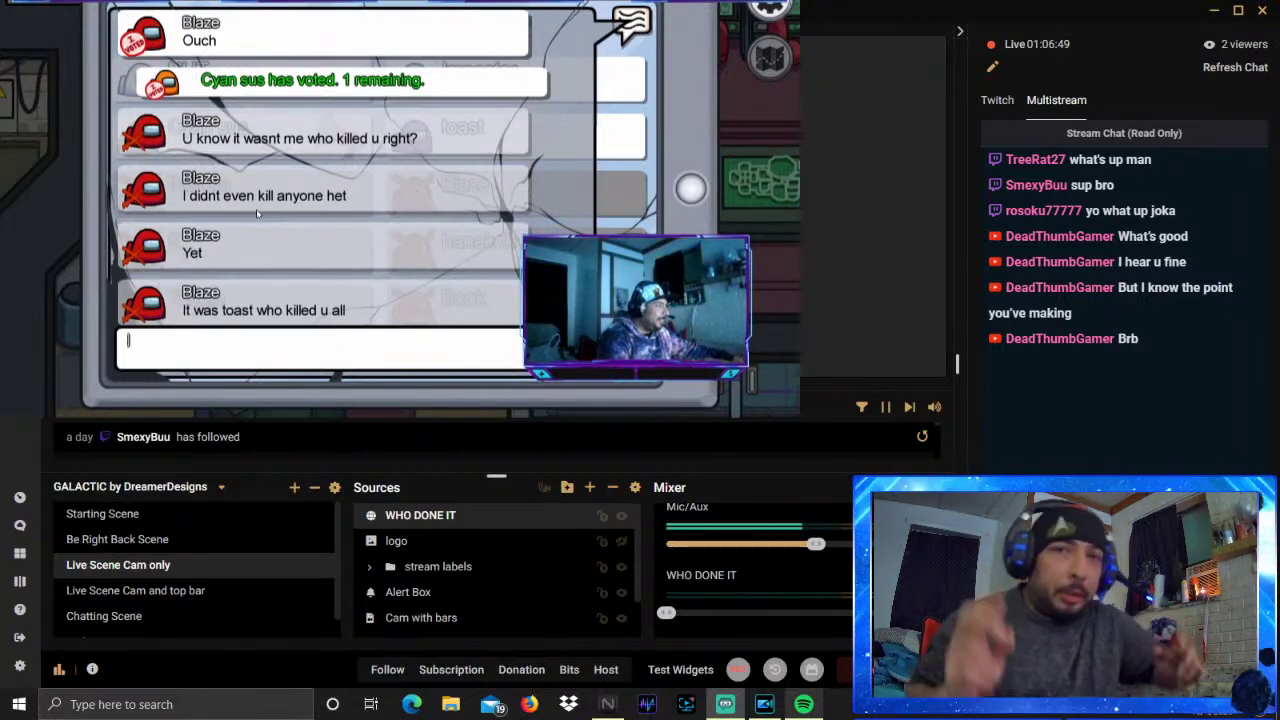
scroll(259, 210, down, 3)
scroll(253, 205, down, 4)
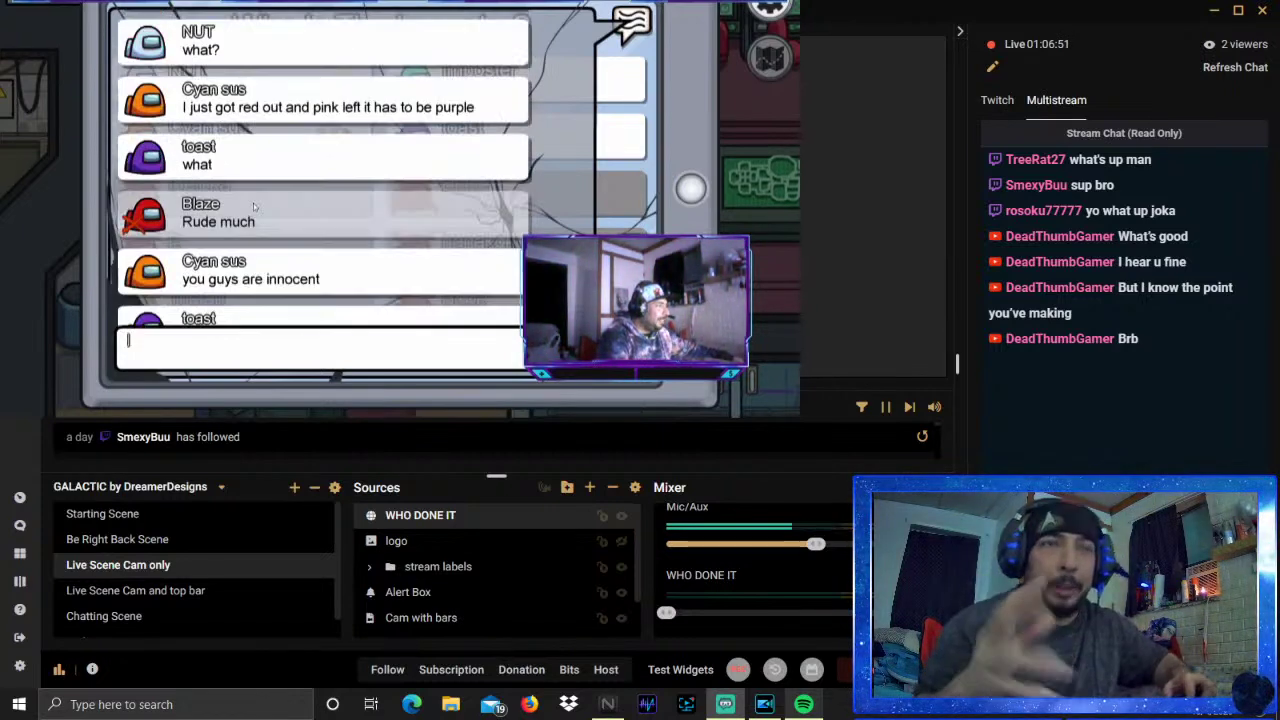
scroll(253, 203, down, 4)
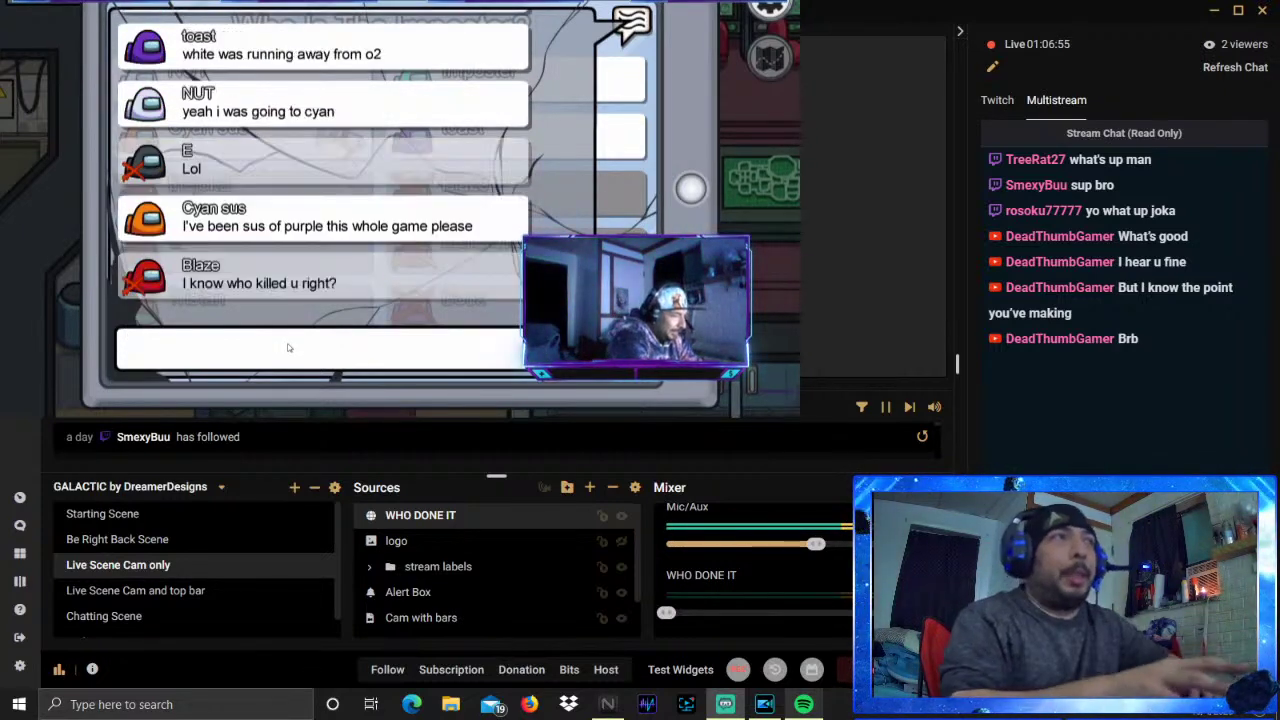
text(i know bu)
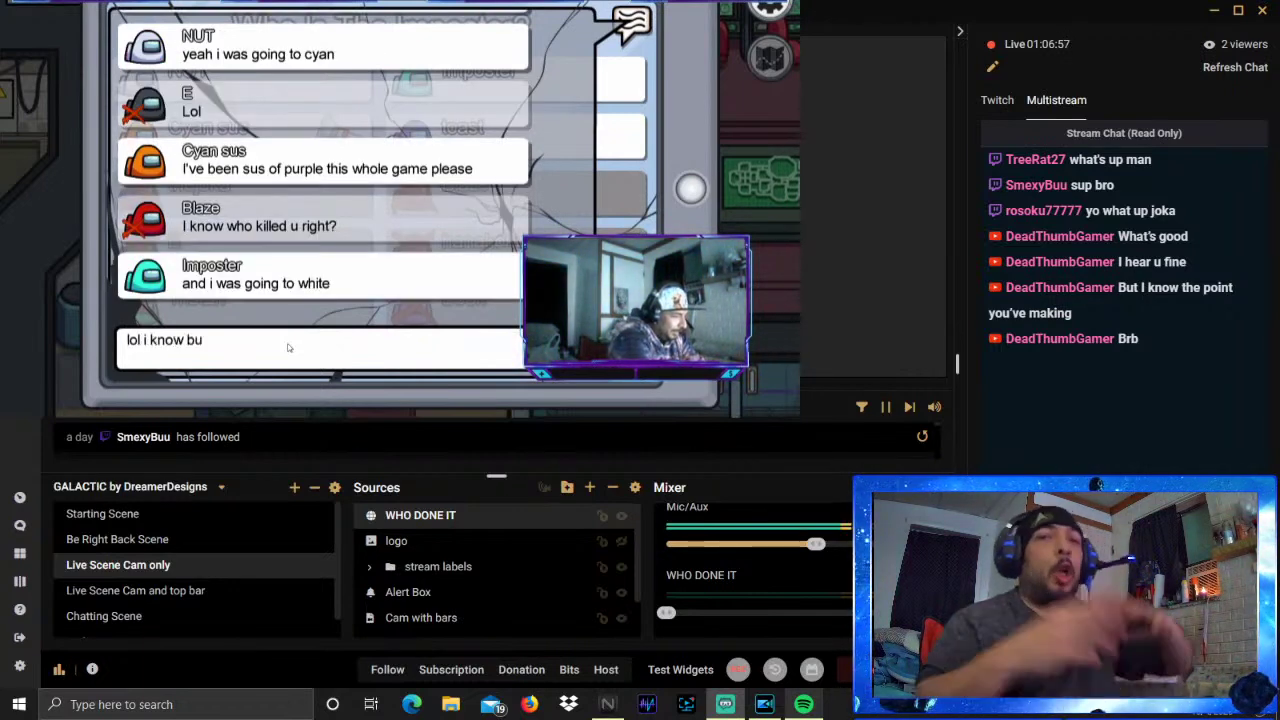
text(t didnt m)
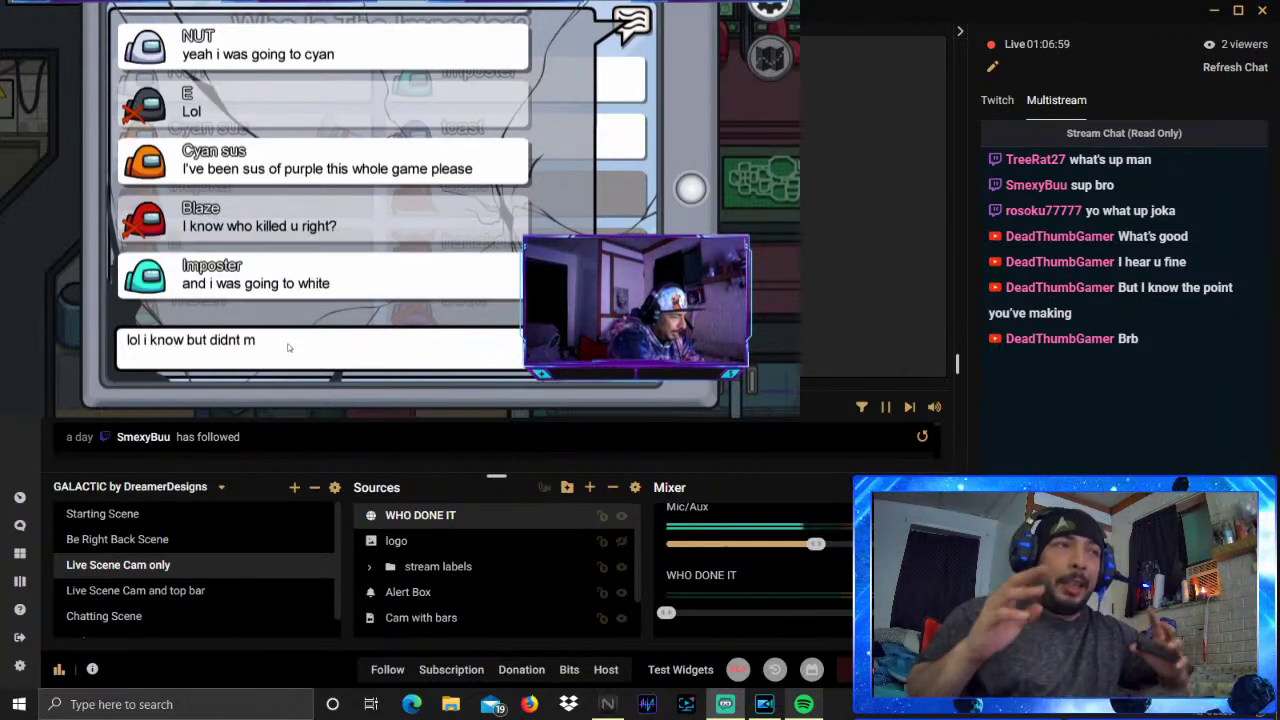
text(ean i cou)
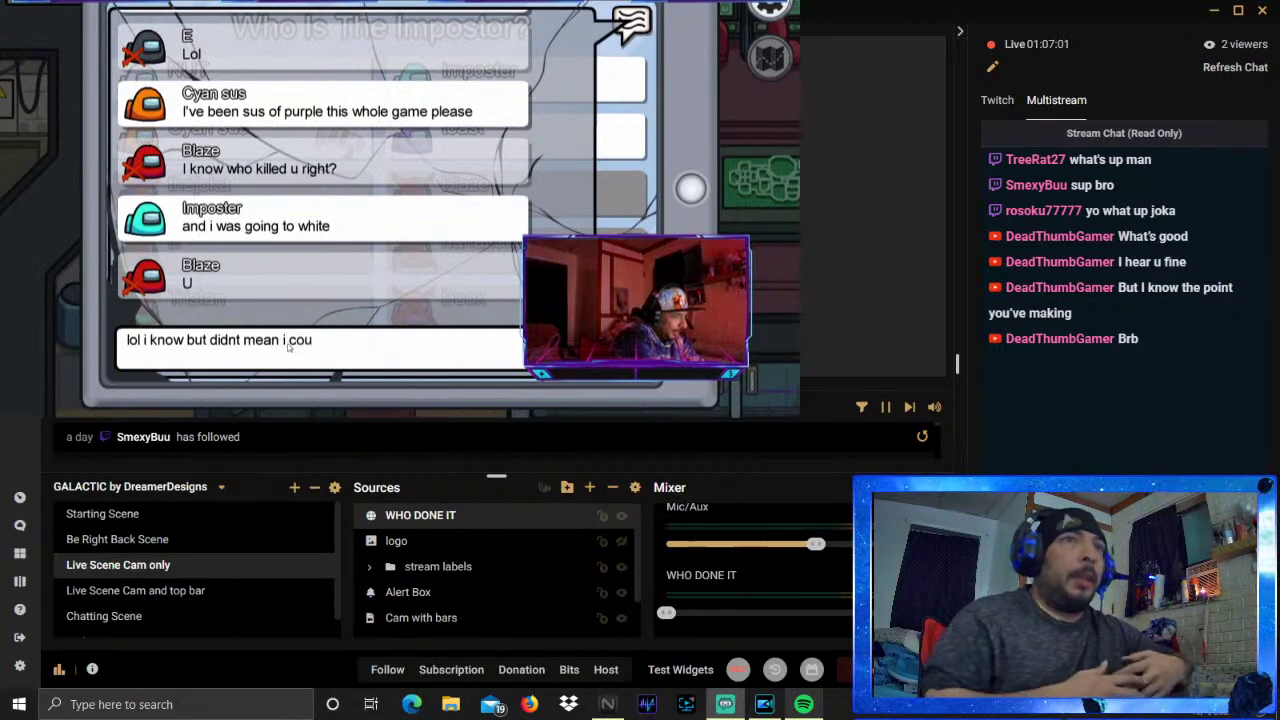
text(ld suspe)
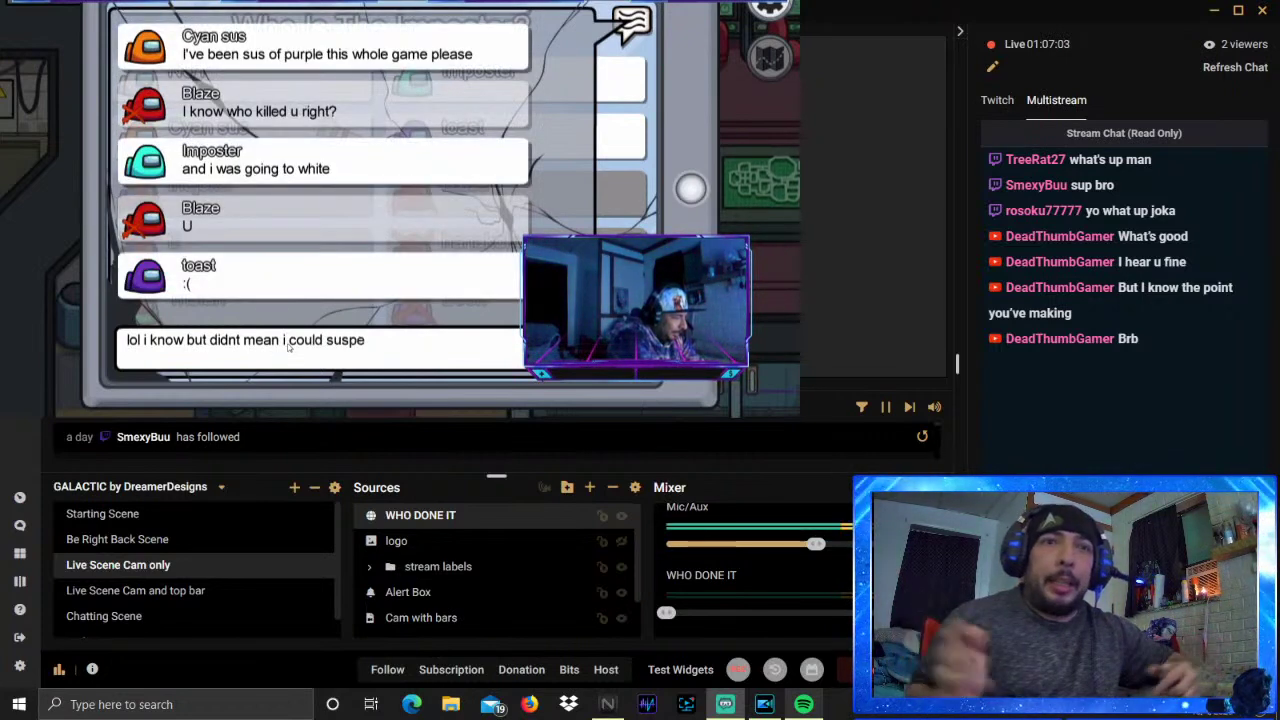
text(ct u)
key(Return)
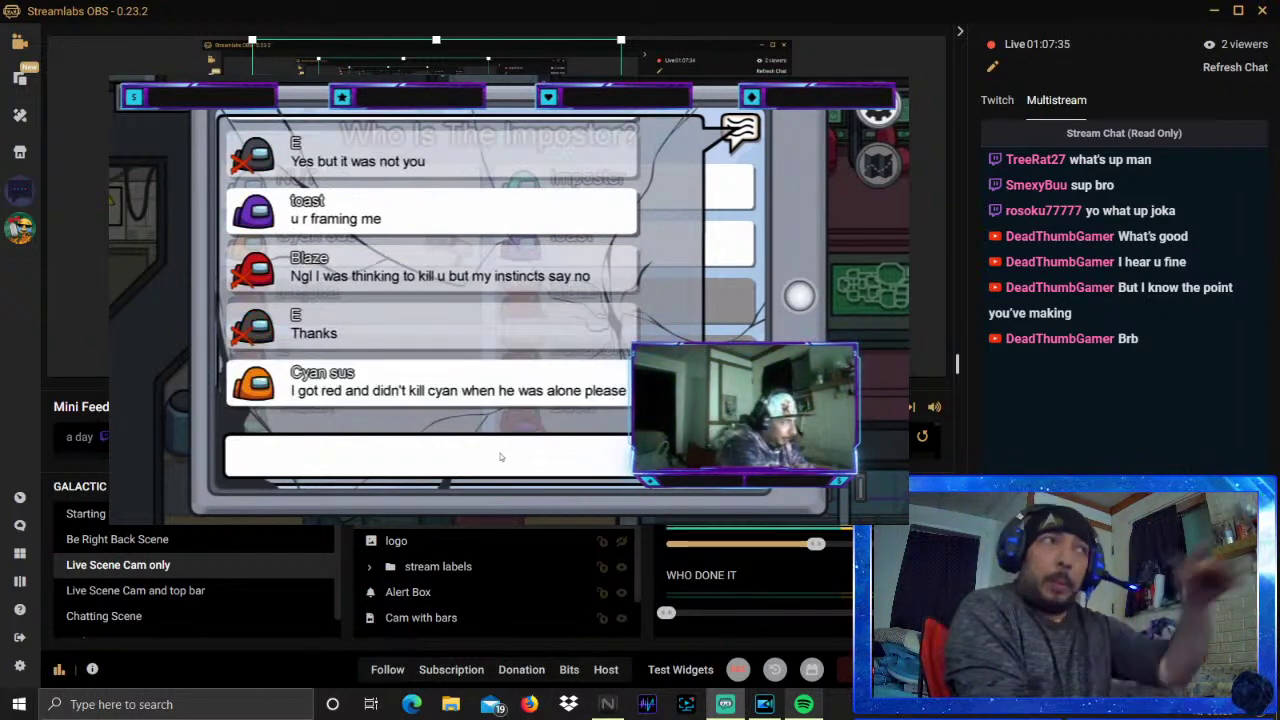
text(the poi)
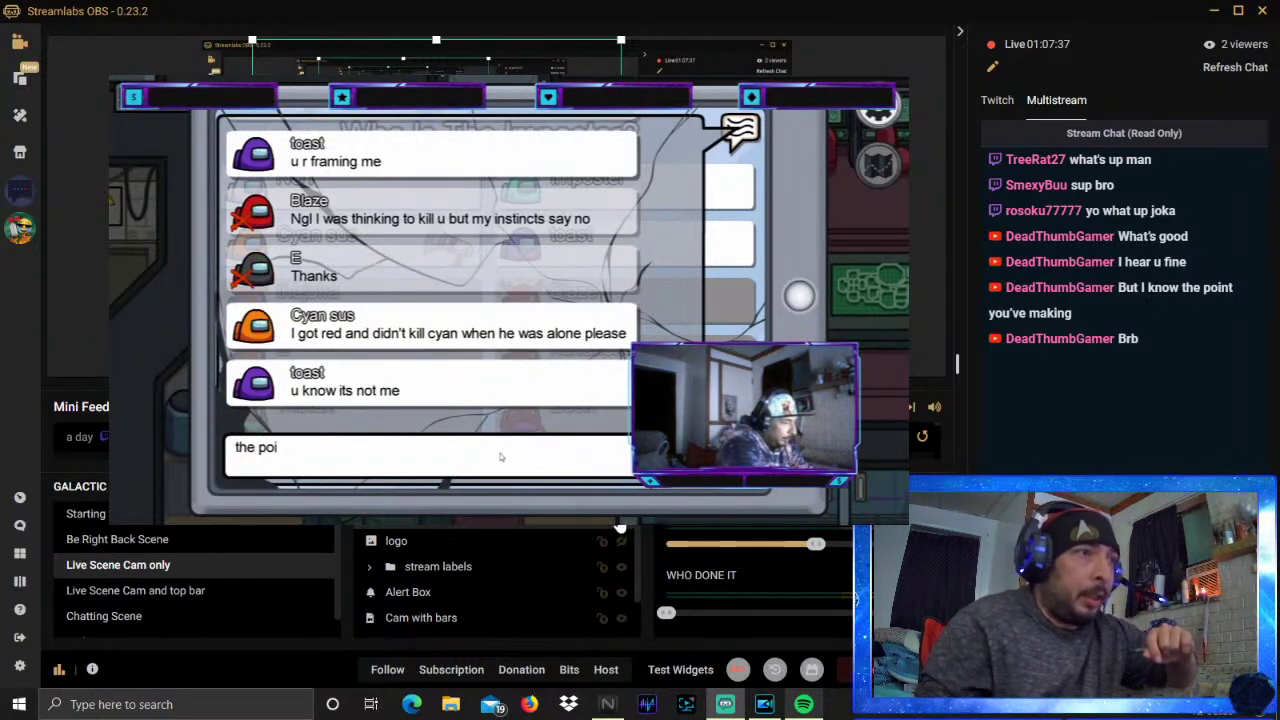
Hide the WHO DONE IT source and remove it from the Live Scene Cam only scene
key(alt+Tab)
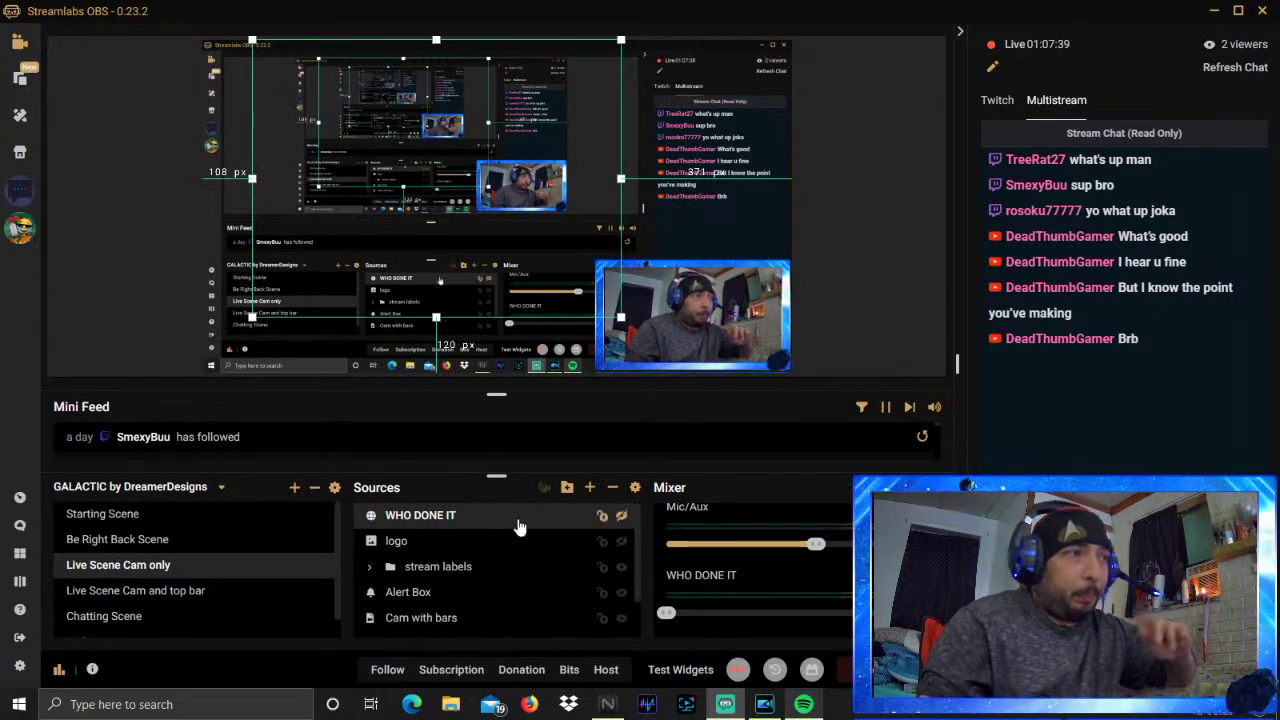
click(612, 487)
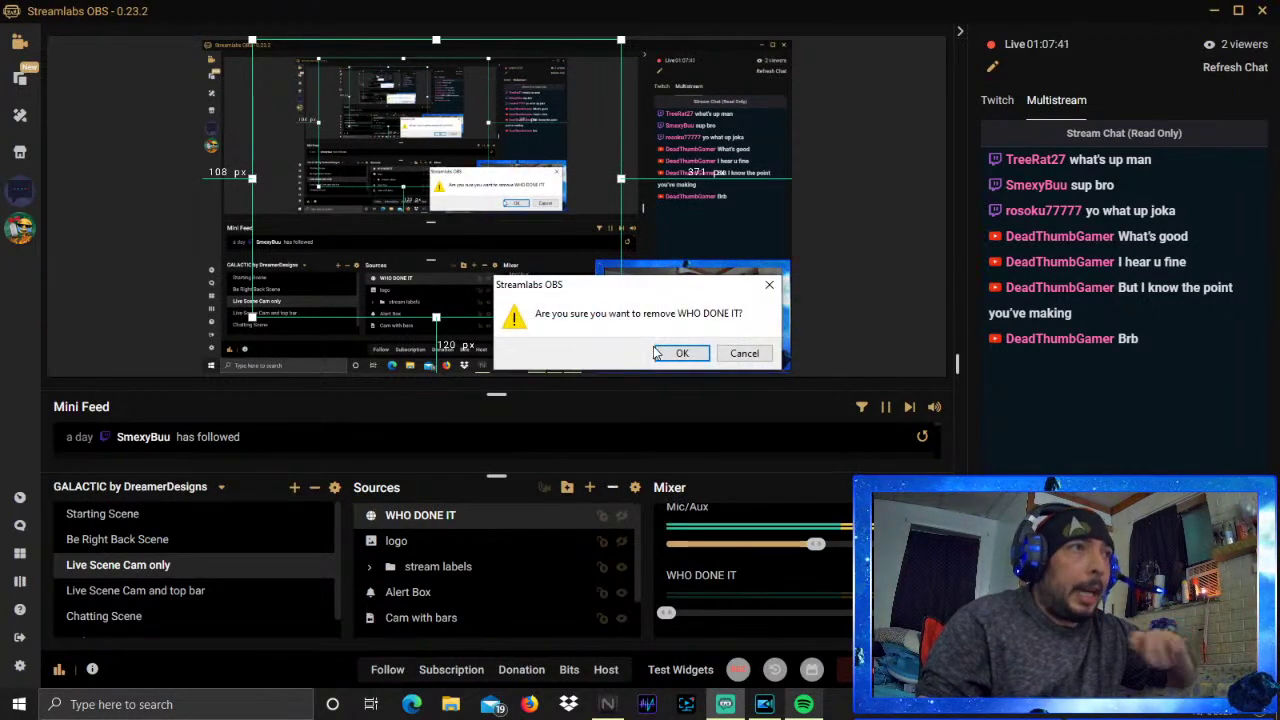
click(680, 353)
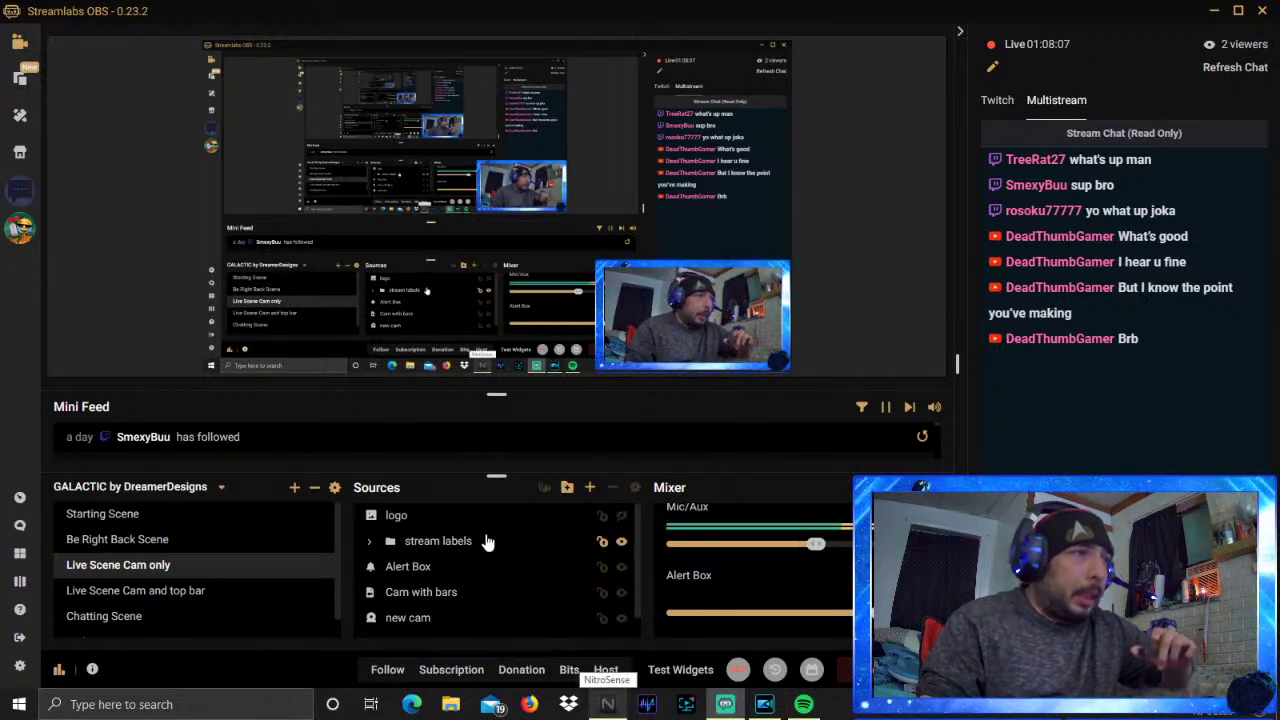
Add a new Follower Goal widget source to the Live Scene Cam only scene, keeping the default name
click(589, 487)
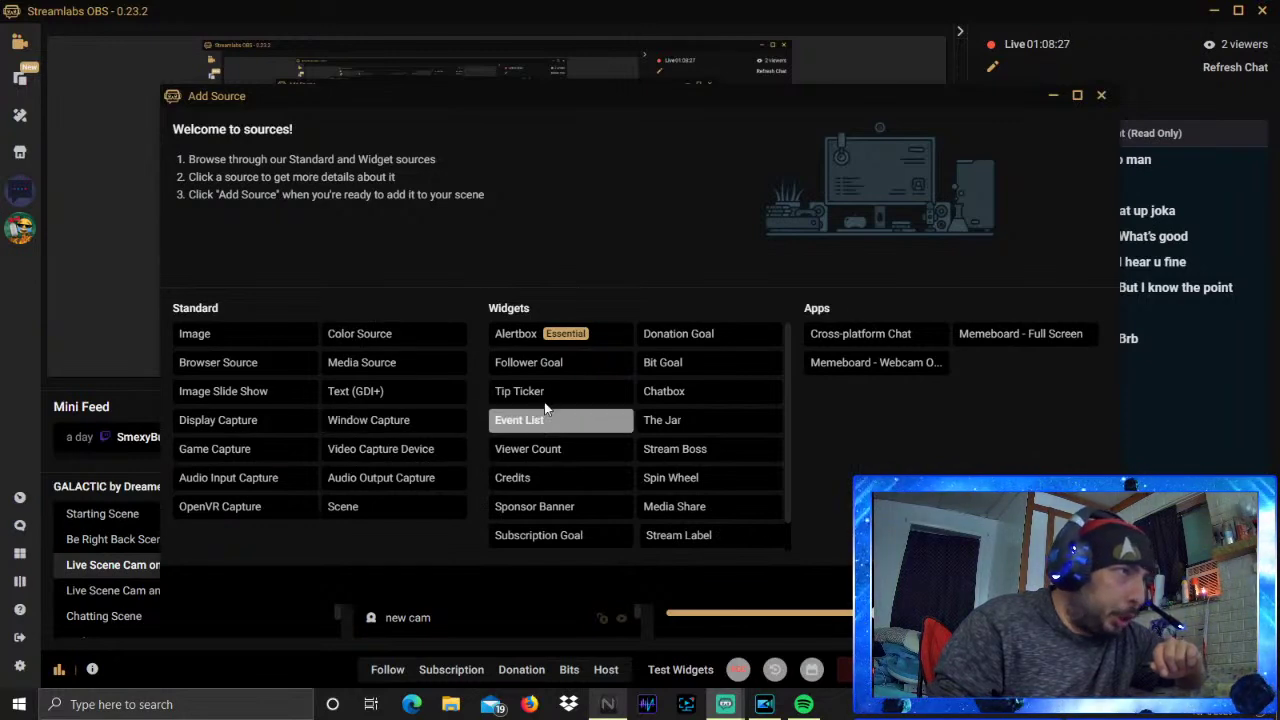
click(545, 362)
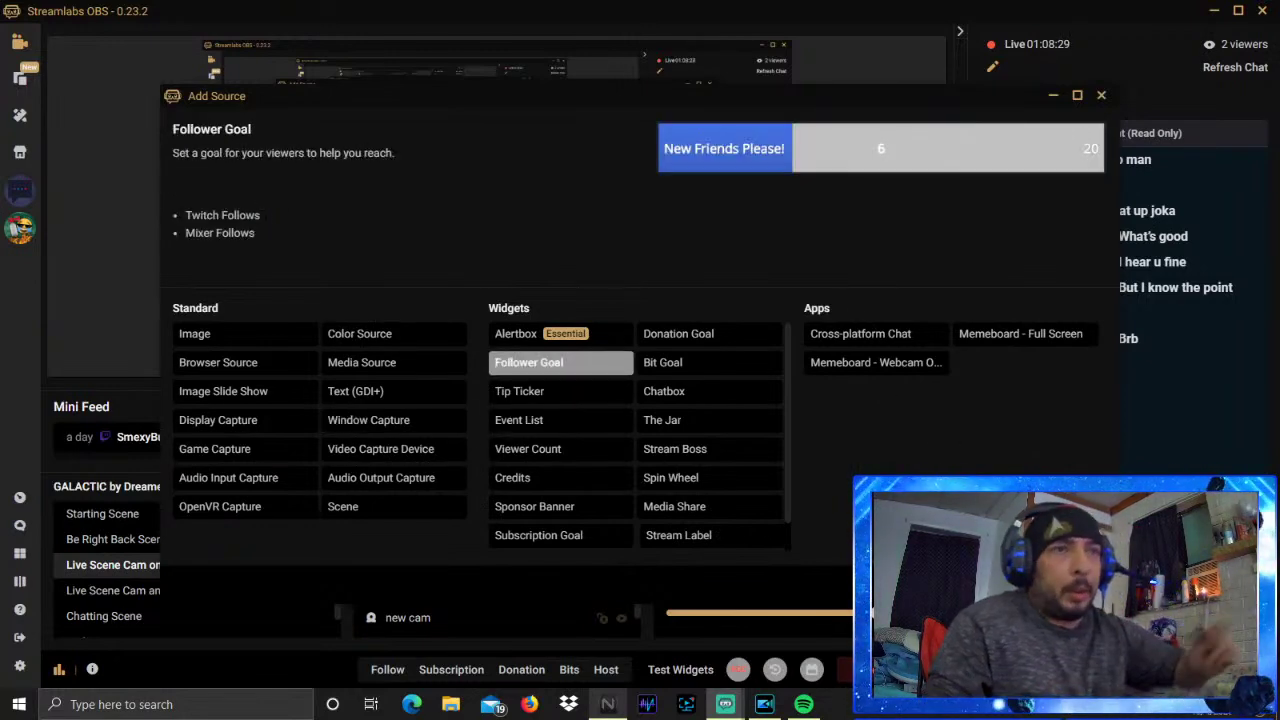
click(1065, 585)
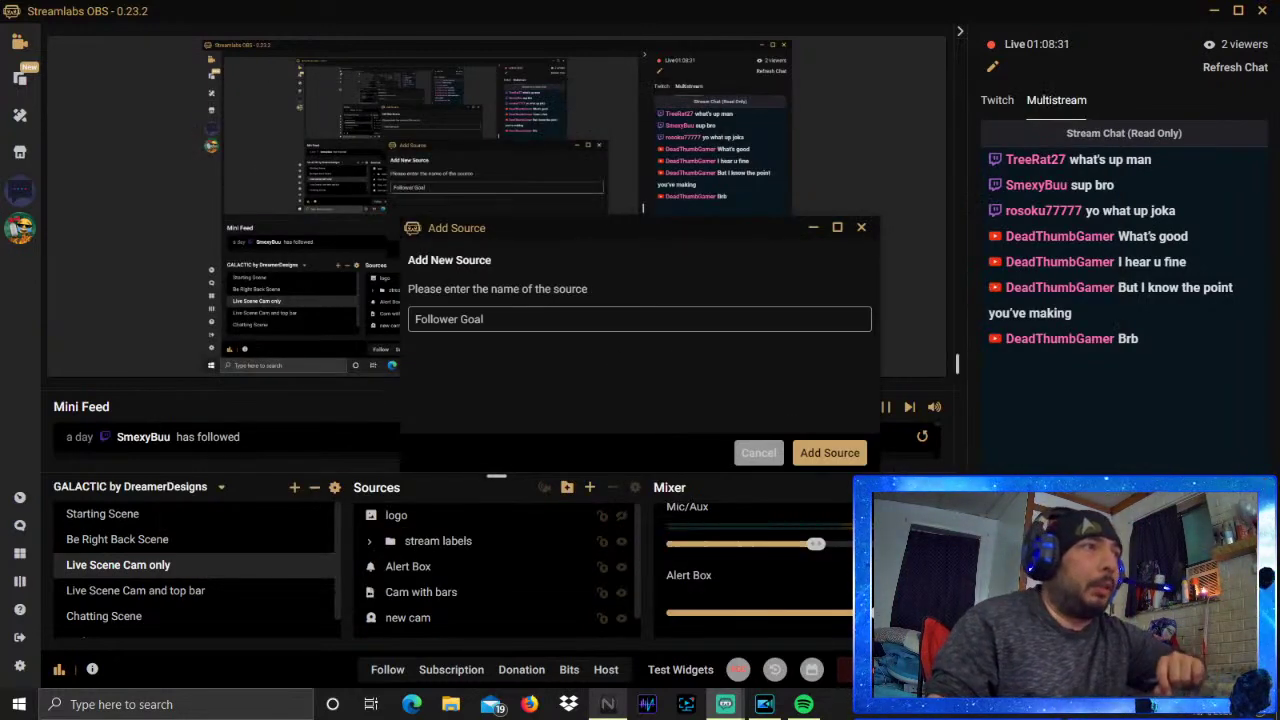
click(829, 453)
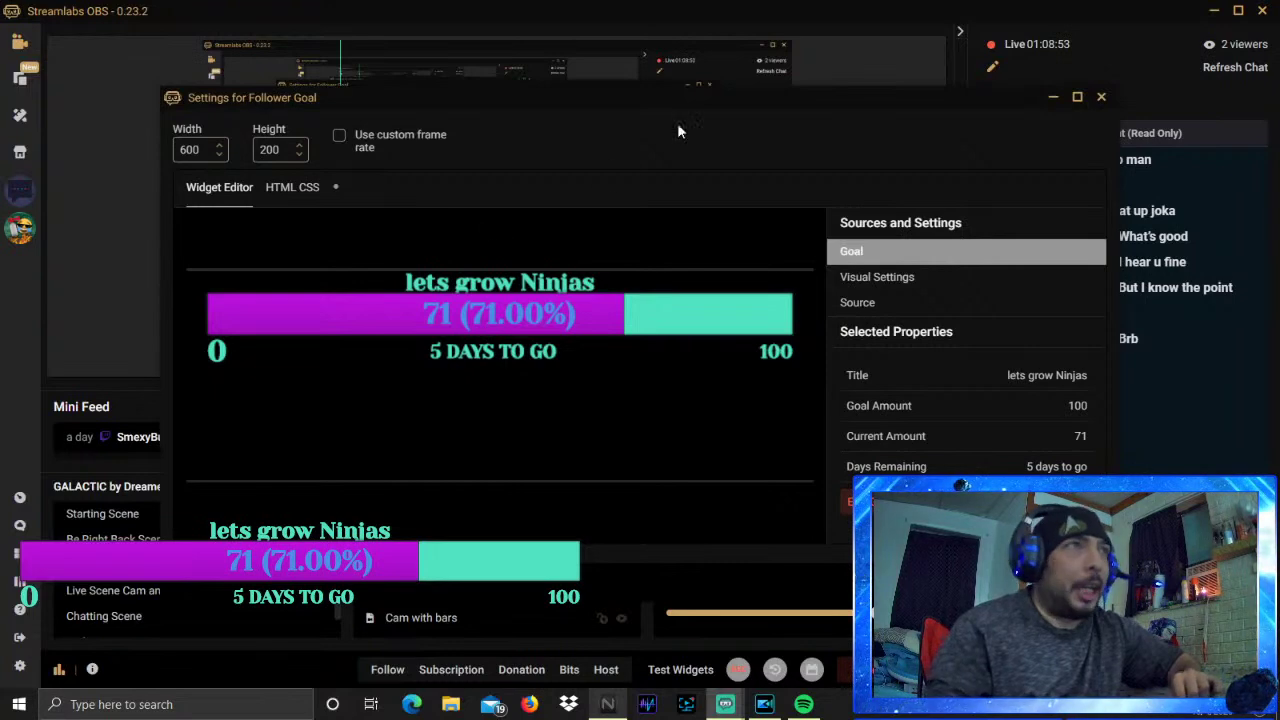
Move the Follower Goal settings window up, end the existing lets grow Ninjas goal and activate the new goal's title
drag(722, 100, 695, 68)
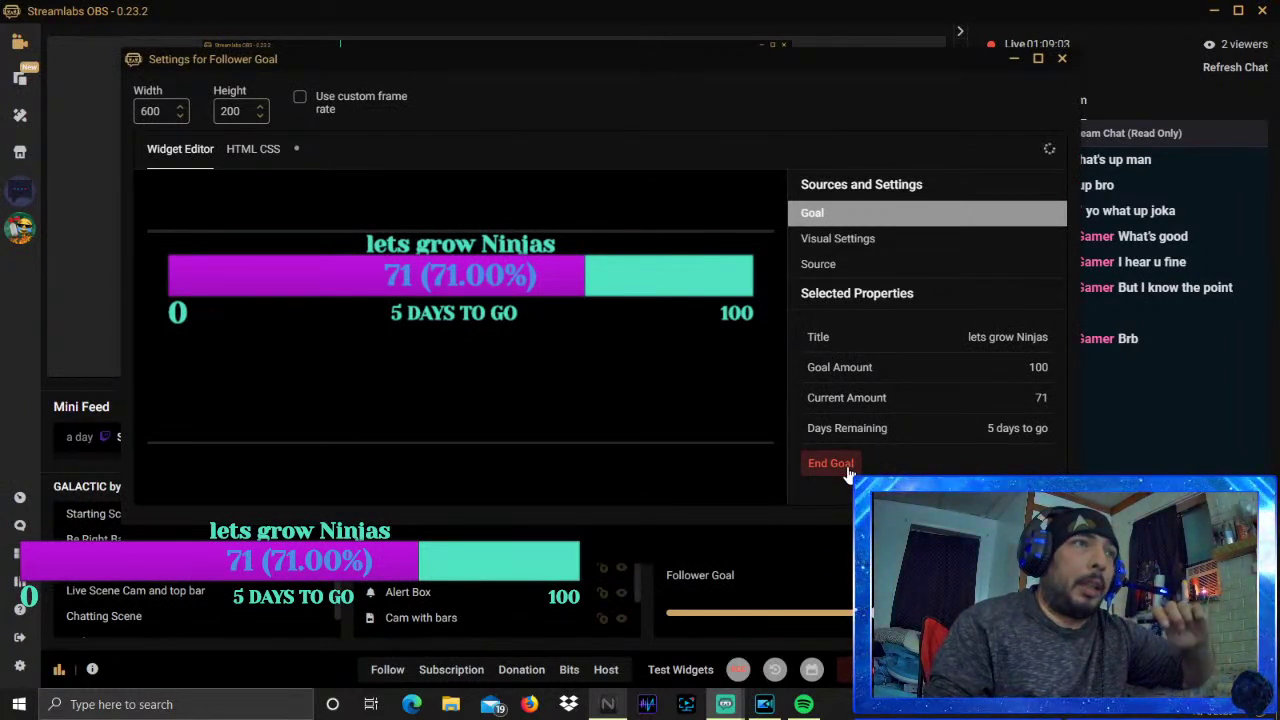
click(847, 469)
click(850, 356)
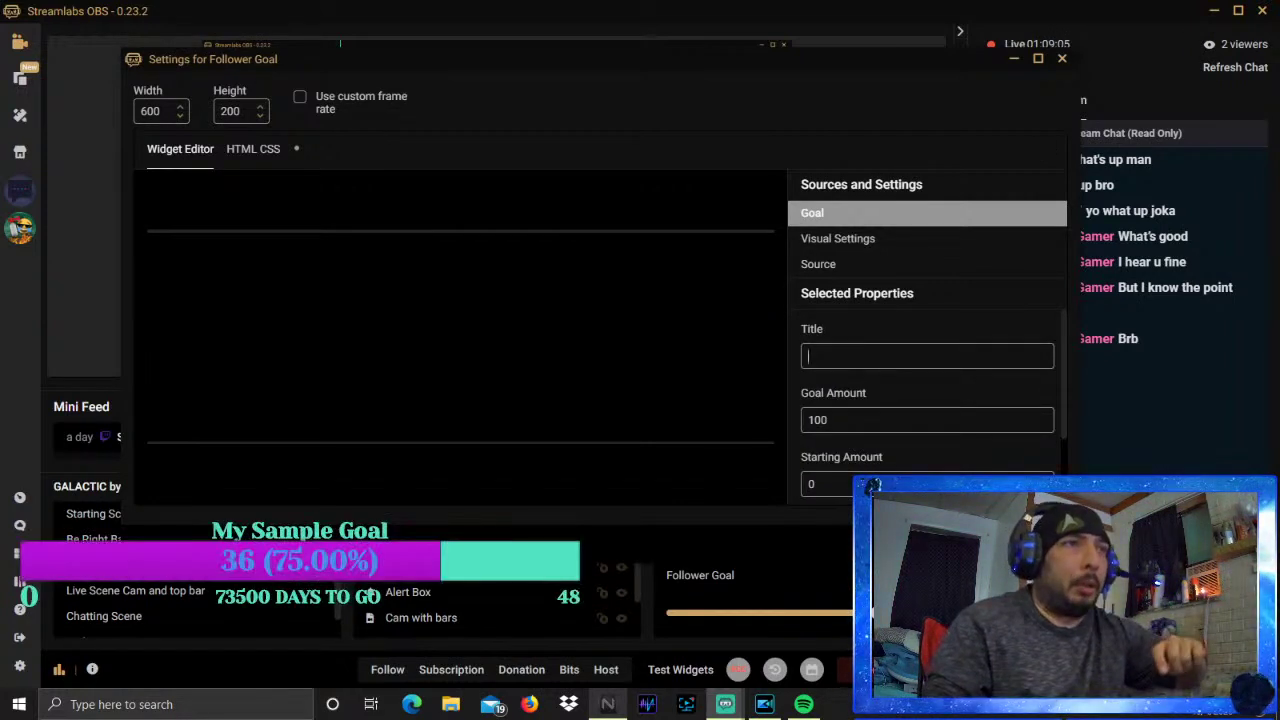
Review the follower goal's layout, color, bar thickness and font settings, and return to its goal properties
click(845, 240)
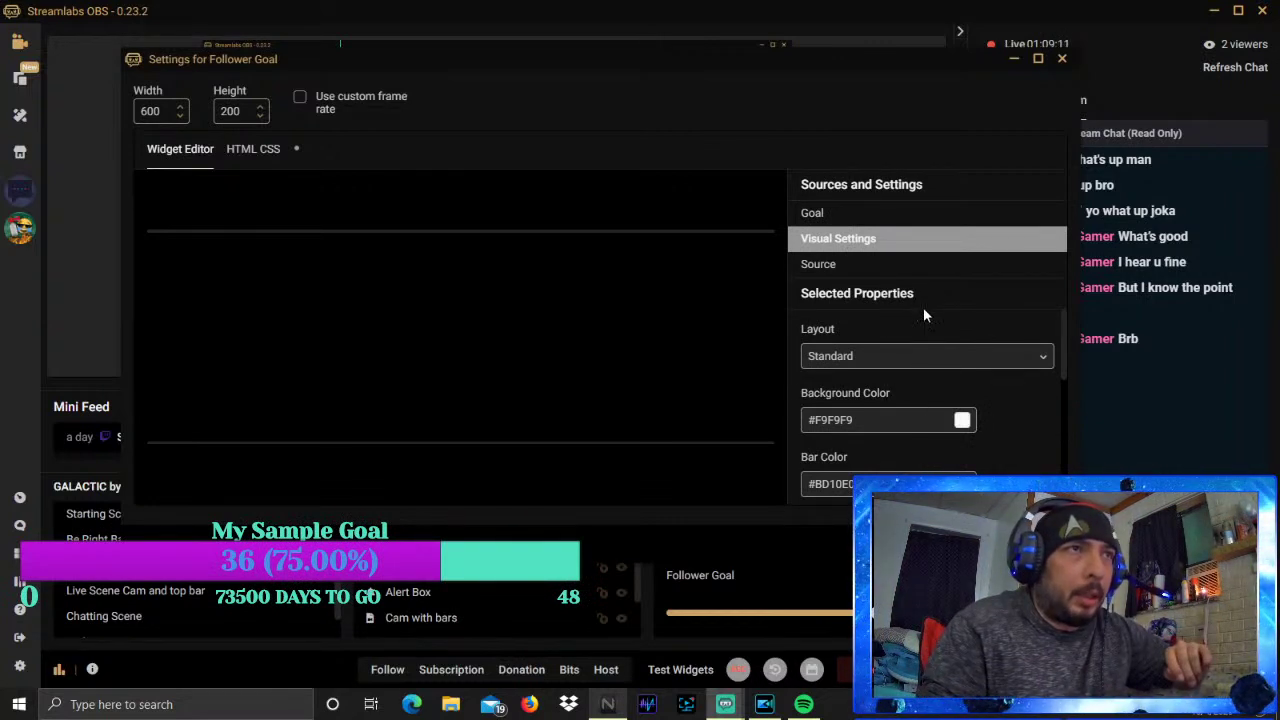
scroll(925, 330, down, 5)
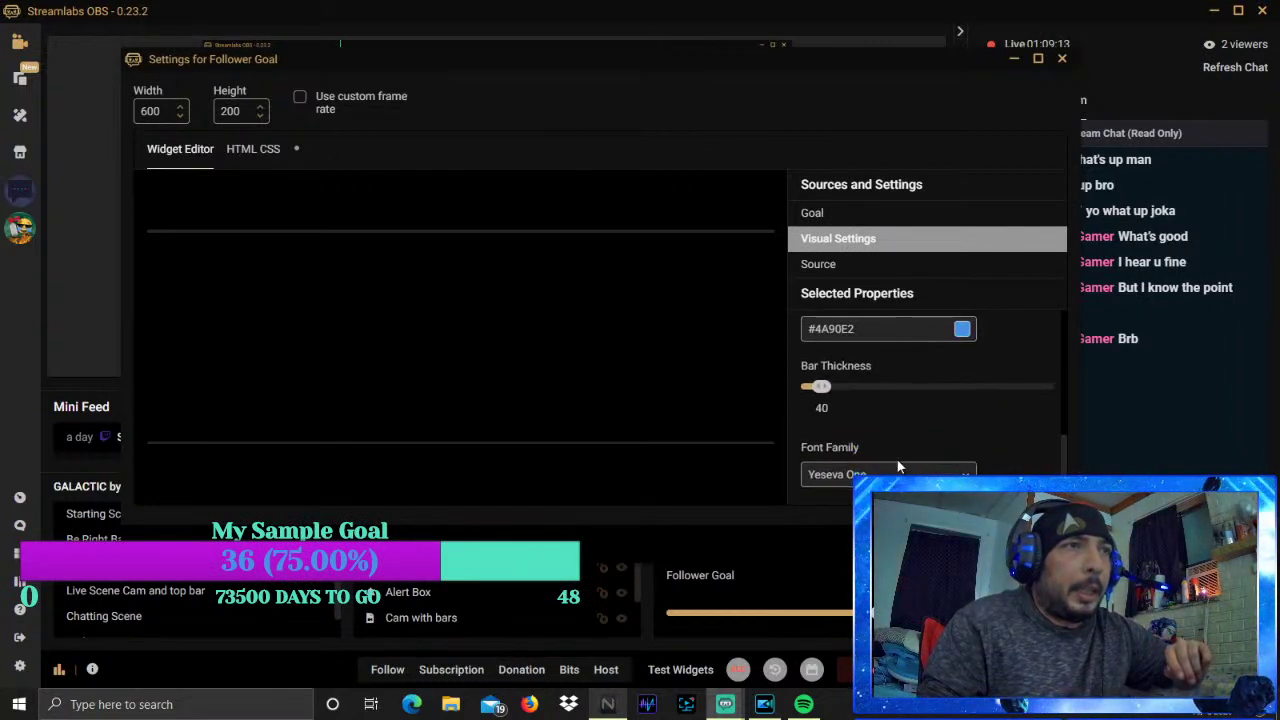
scroll(927, 410, up, 2)
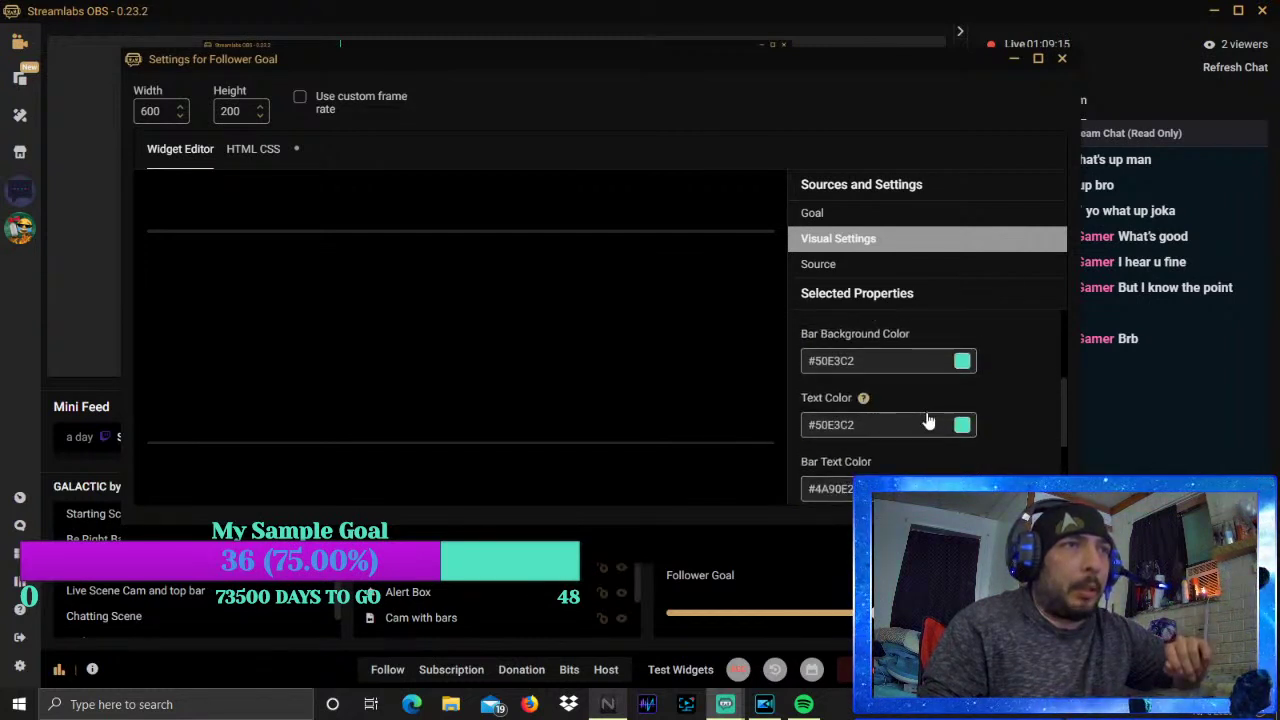
scroll(923, 432, up, 3)
scroll(923, 434, down, 3)
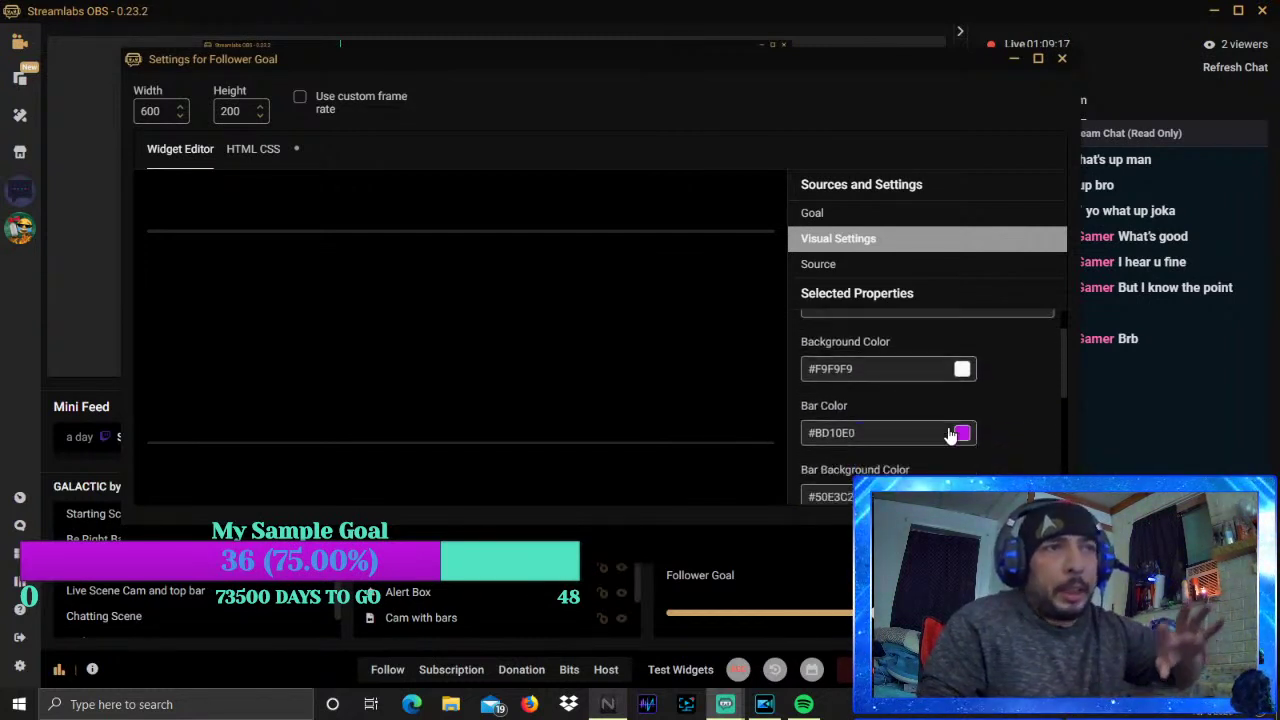
scroll(905, 429, up, 3)
click(836, 213)
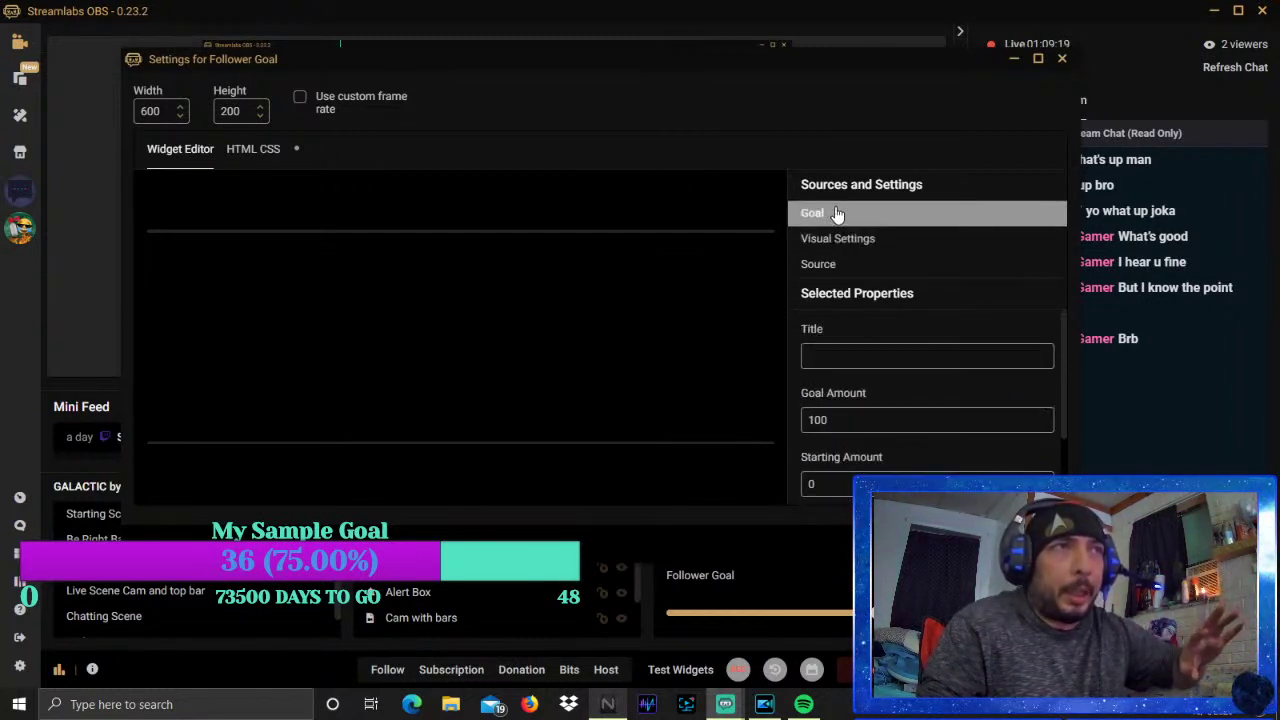
click(838, 485)
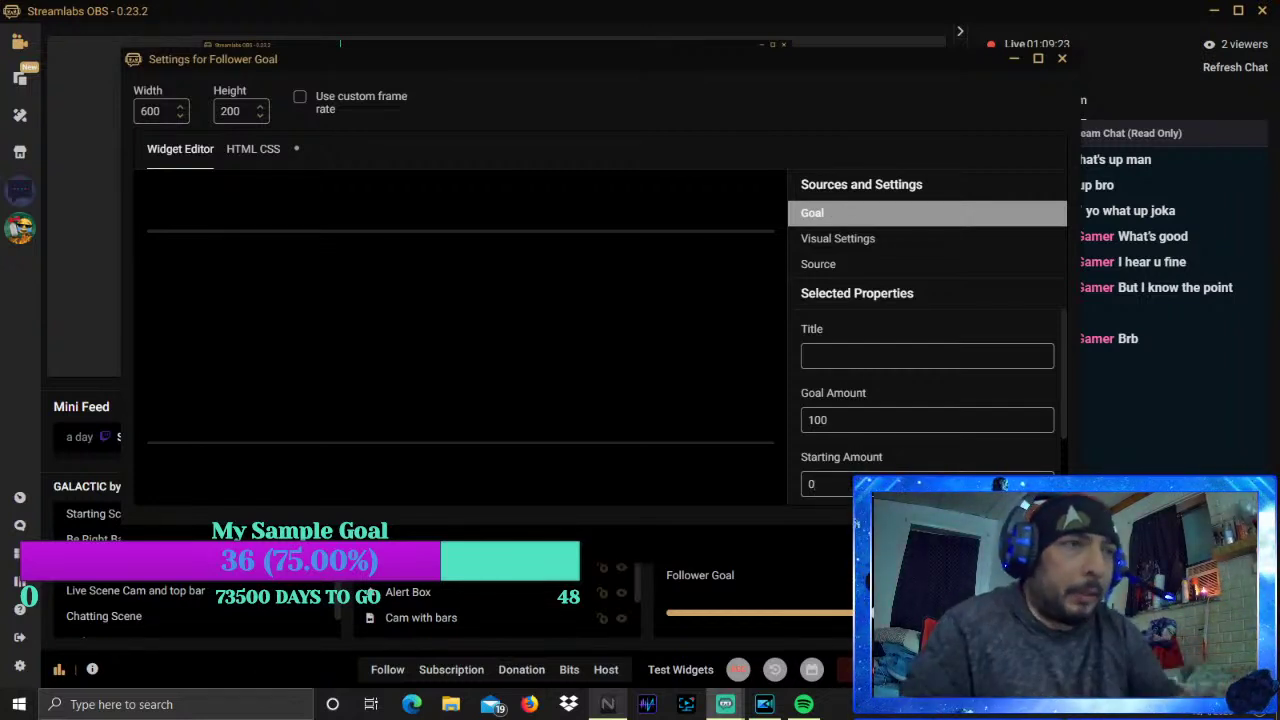
Set the follower goal's starting amount to 76 and enter the title let gow Ninjas
key(BackSpace)
text(76)
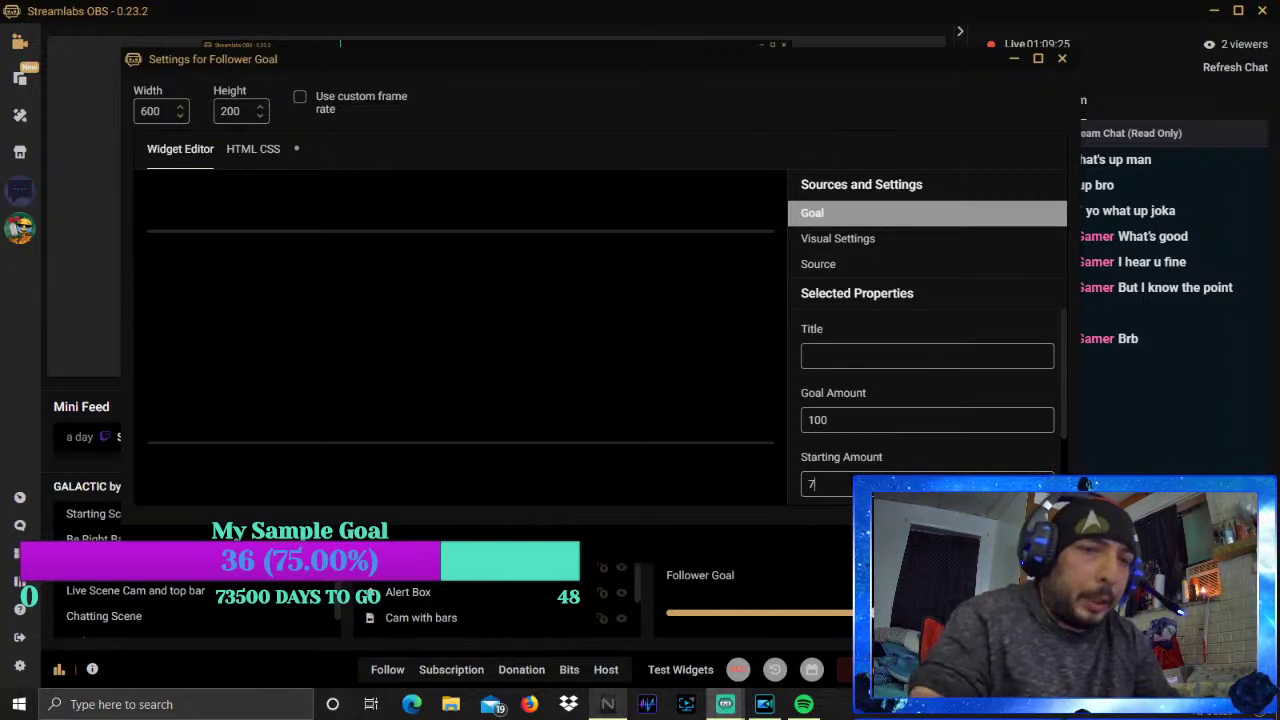
click(830, 356)
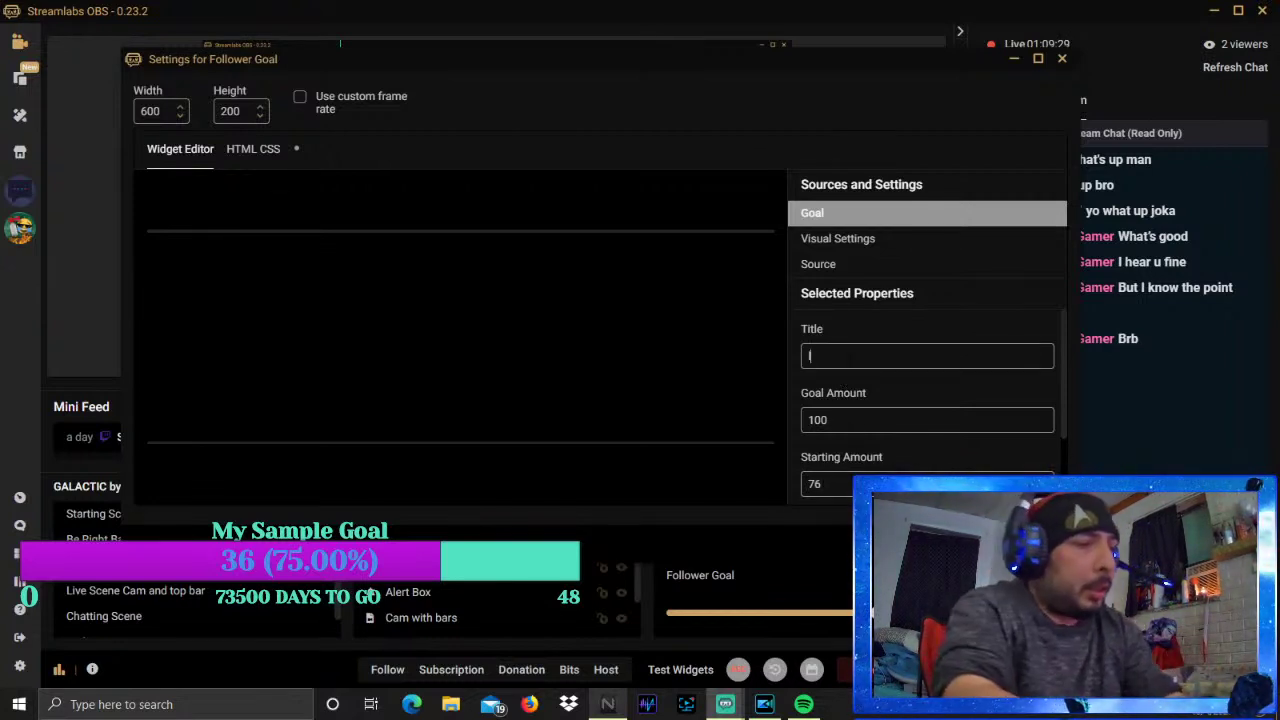
text(let gow ni)
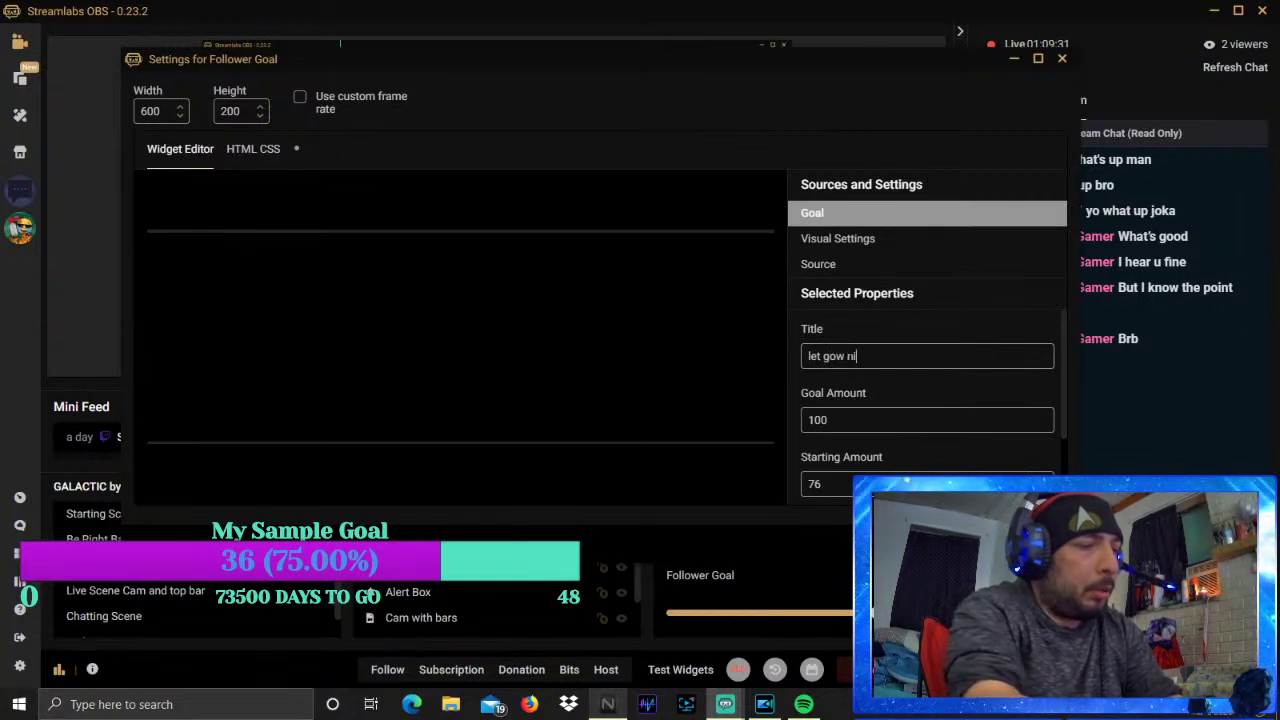
key(BackSpace)
key(BackSpace)
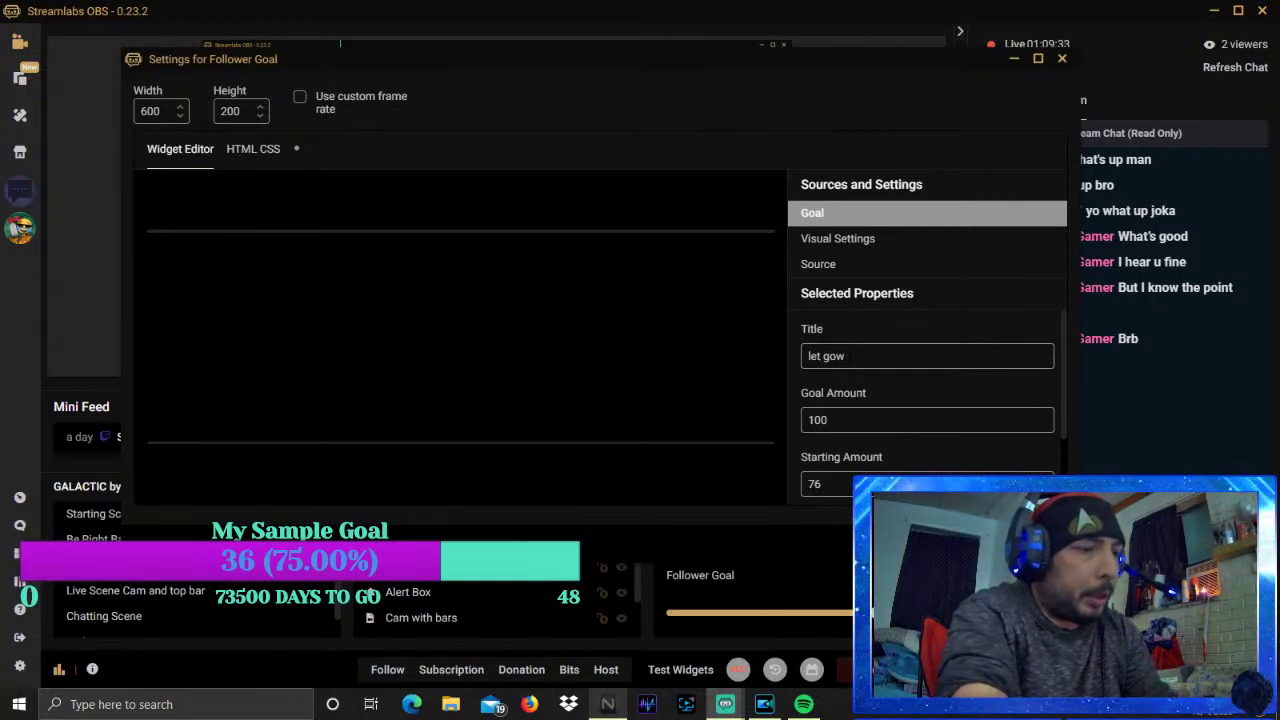
text(Ninjas)
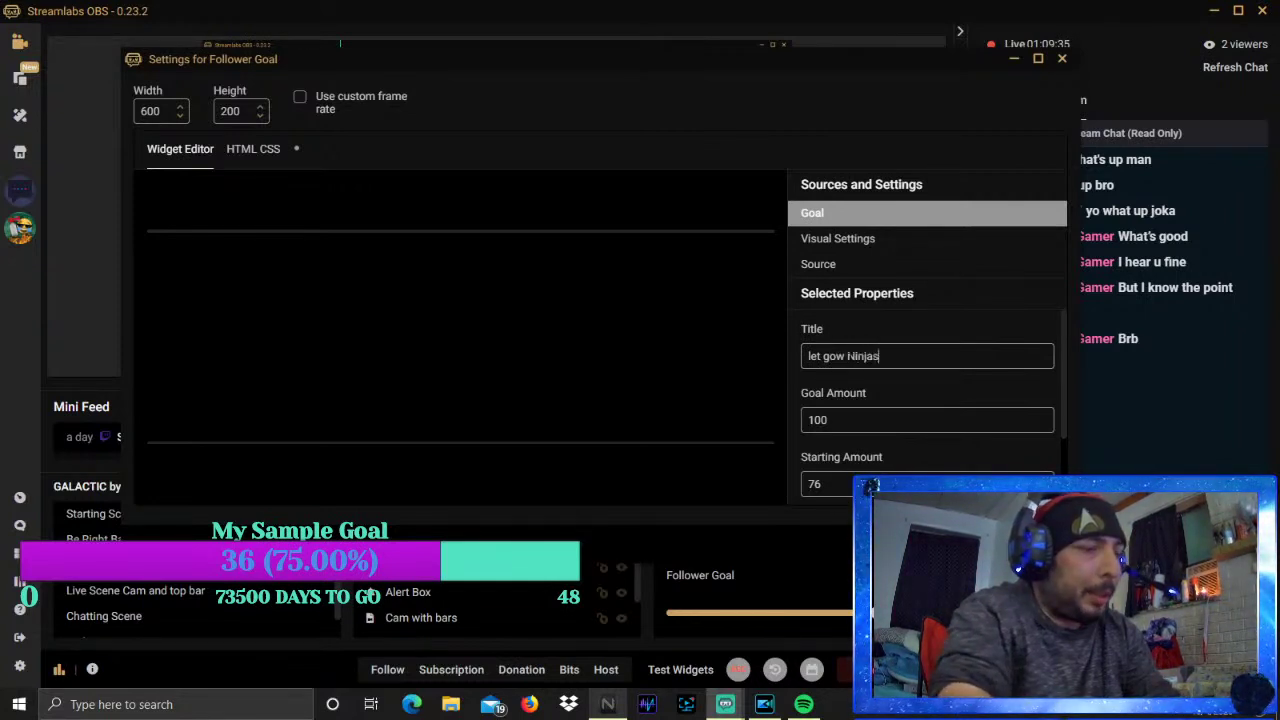
Review the follower goal's visual and source settings, and close its settings window
click(845, 242)
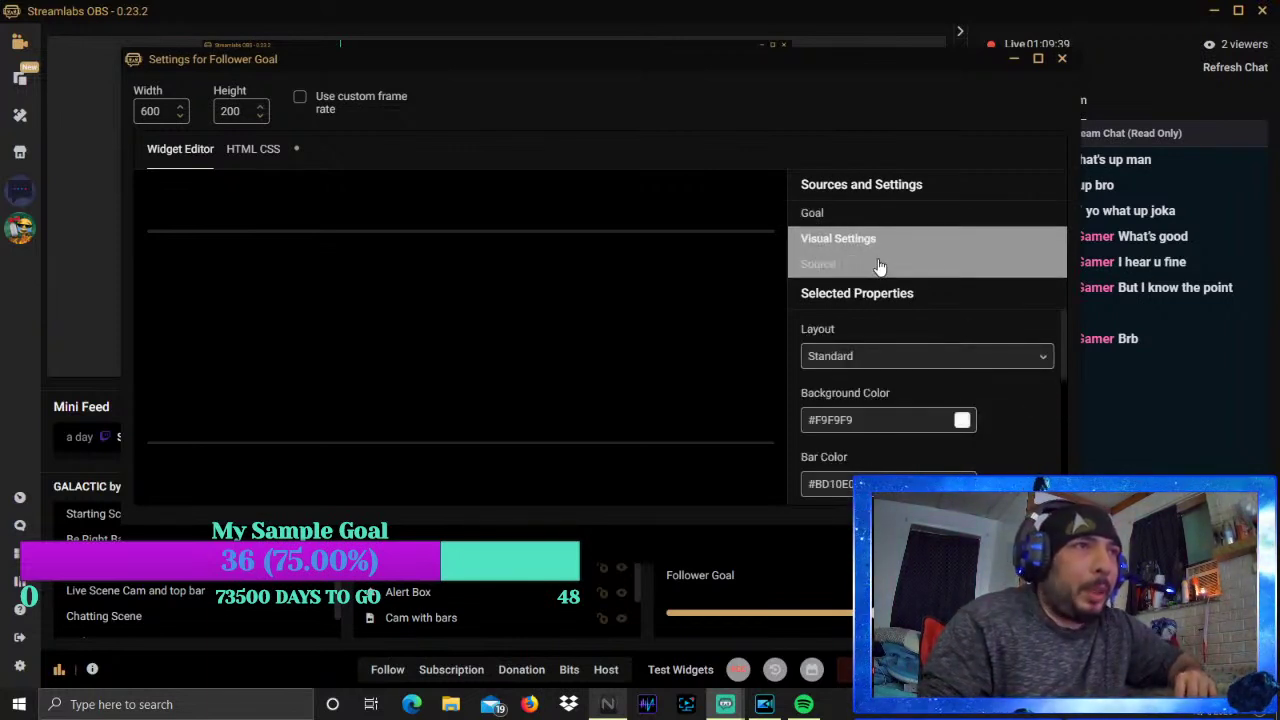
scroll(989, 378, down, 1)
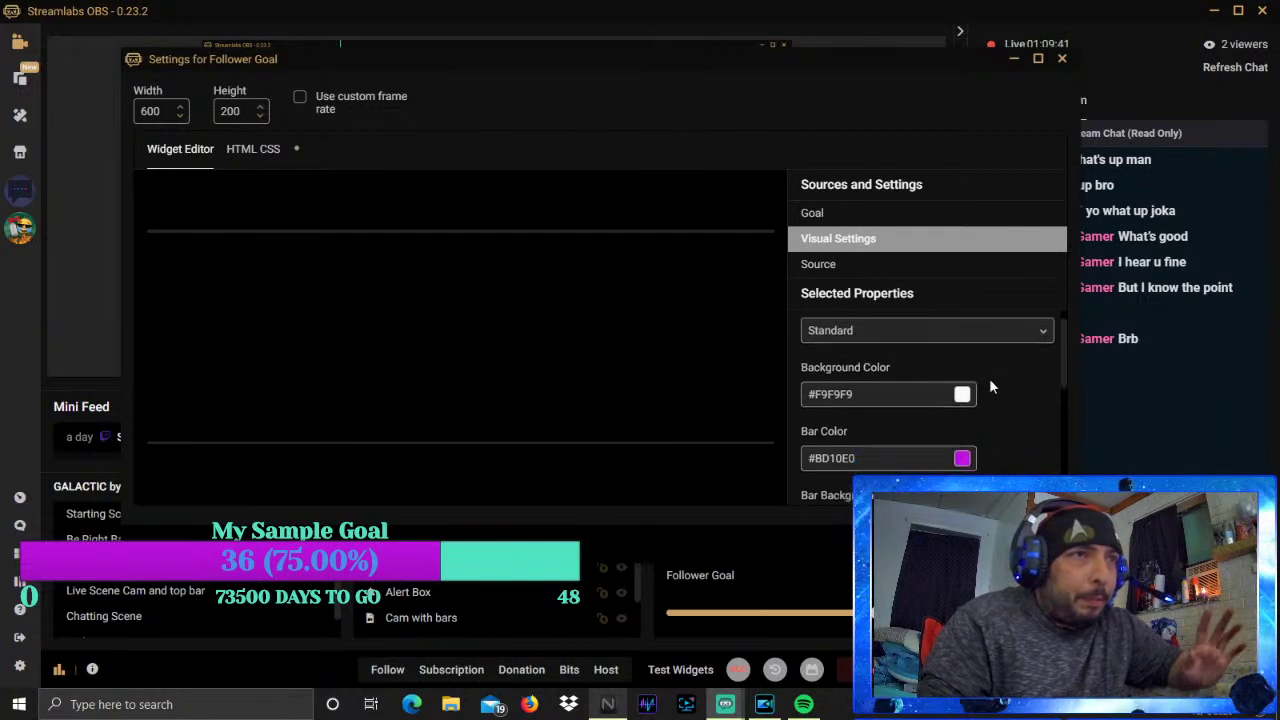
scroll(886, 327, up, 1)
click(849, 272)
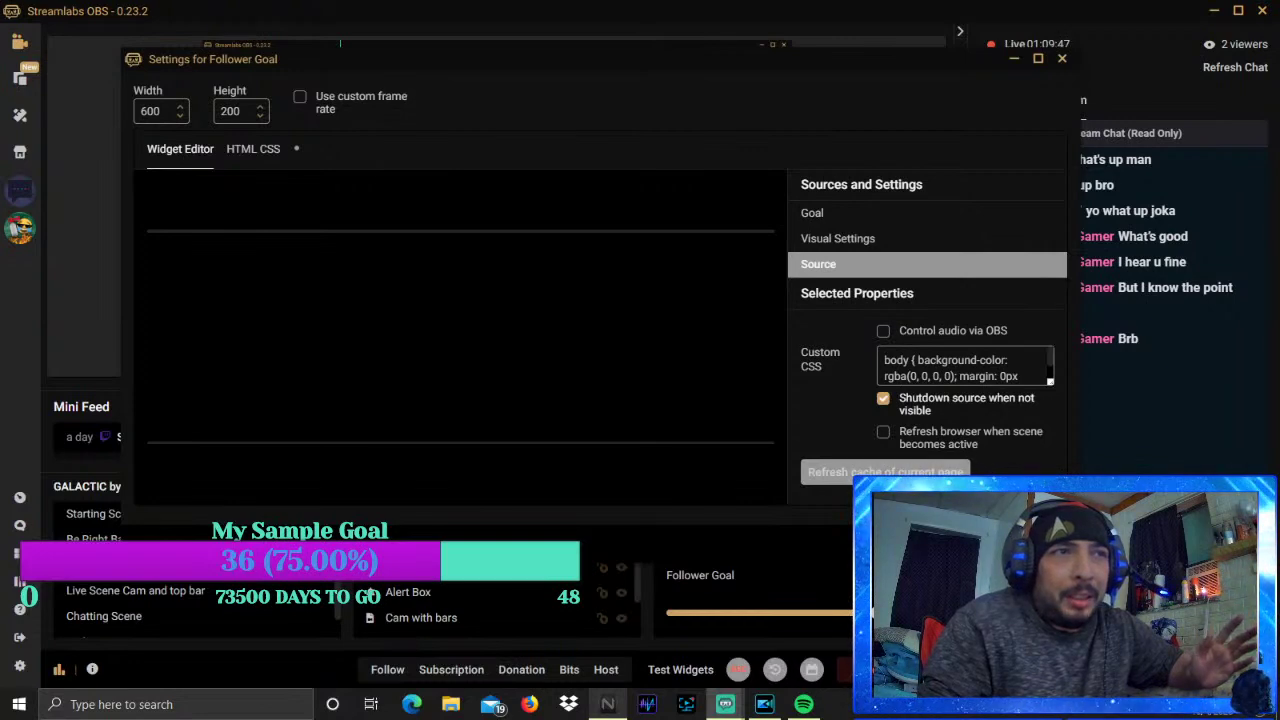
key(Escape)
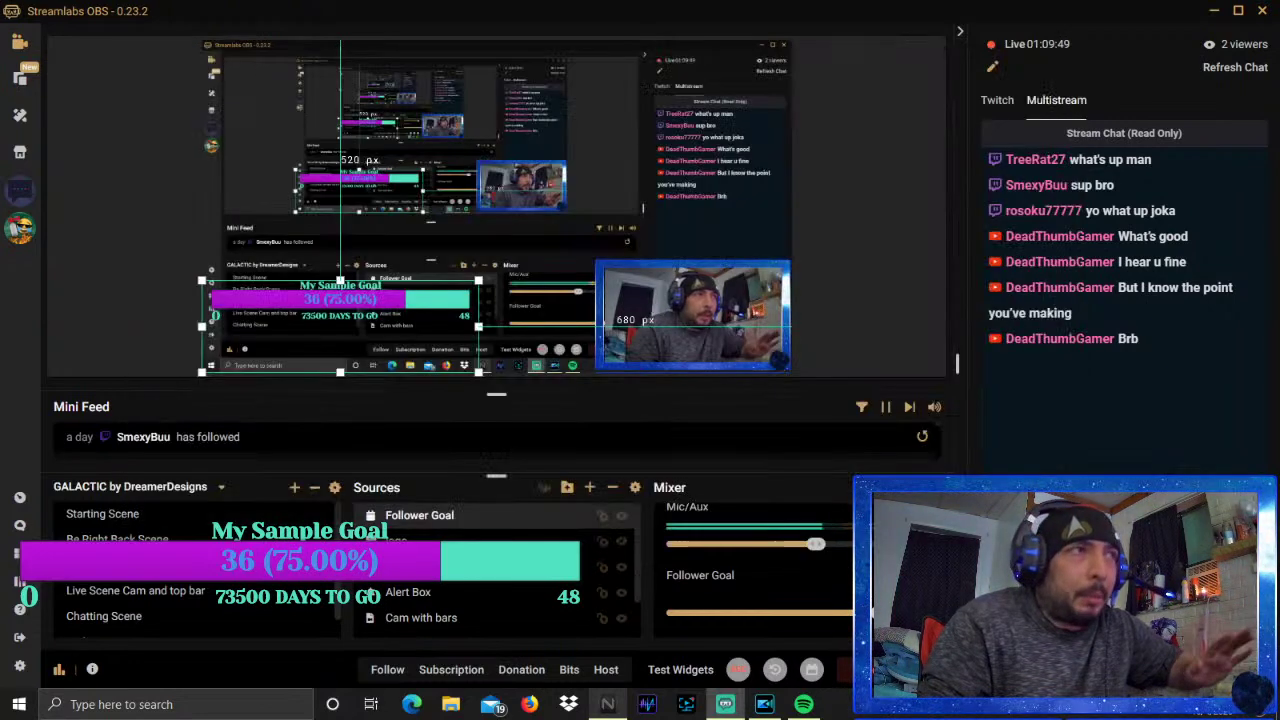
Move the Follower Goal widget off the lower-left of the scene and shrink it to fit across the bottom of the webcam frame
drag(385, 297, 695, 103)
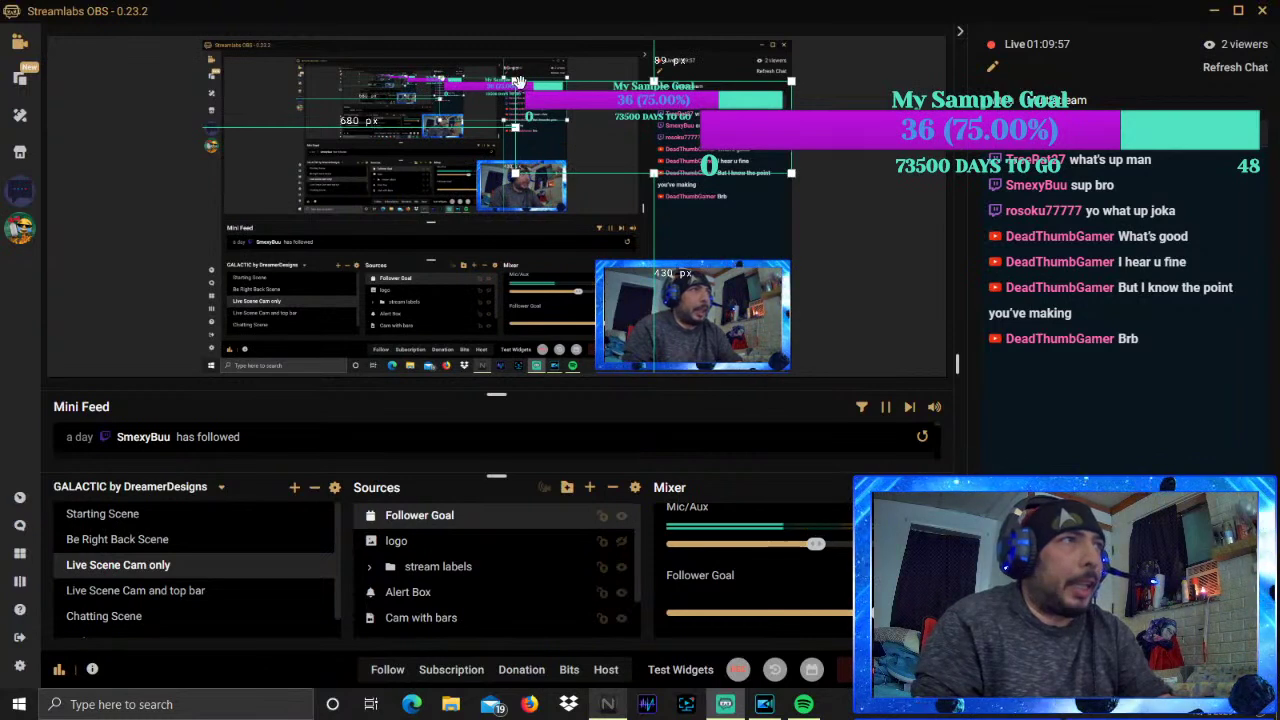
drag(515, 80, 685, 357)
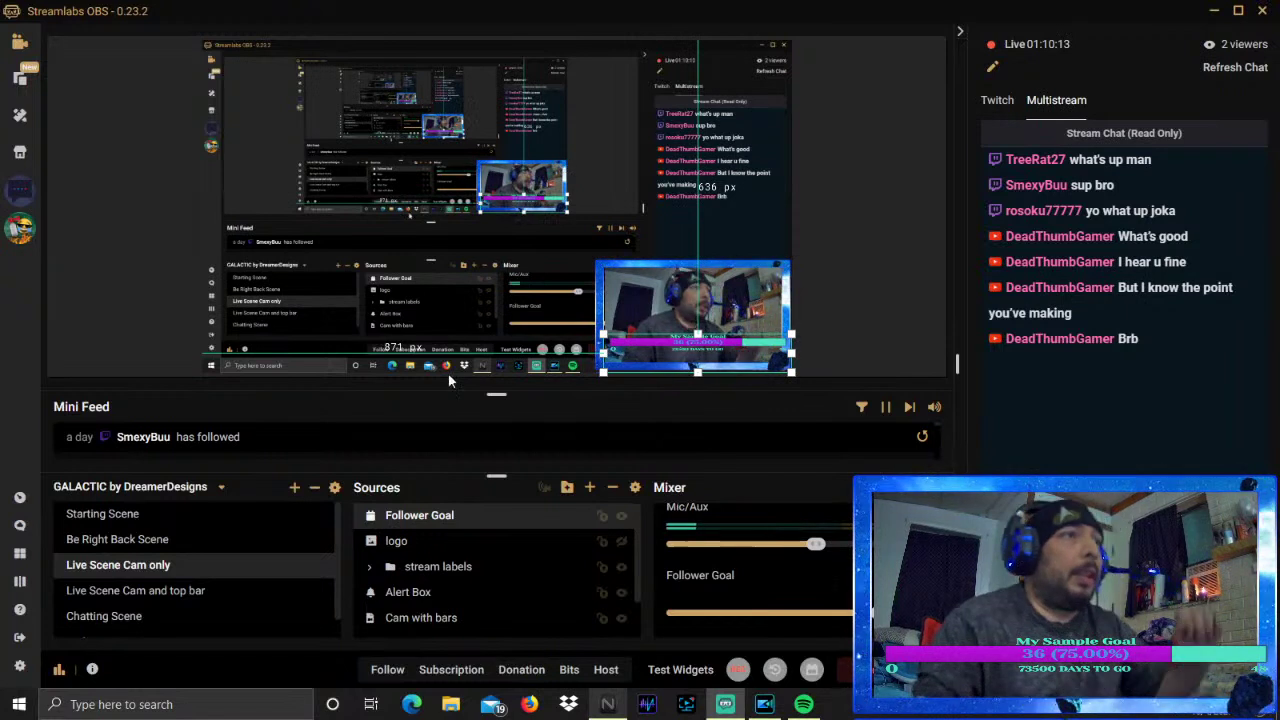
click(564, 229)
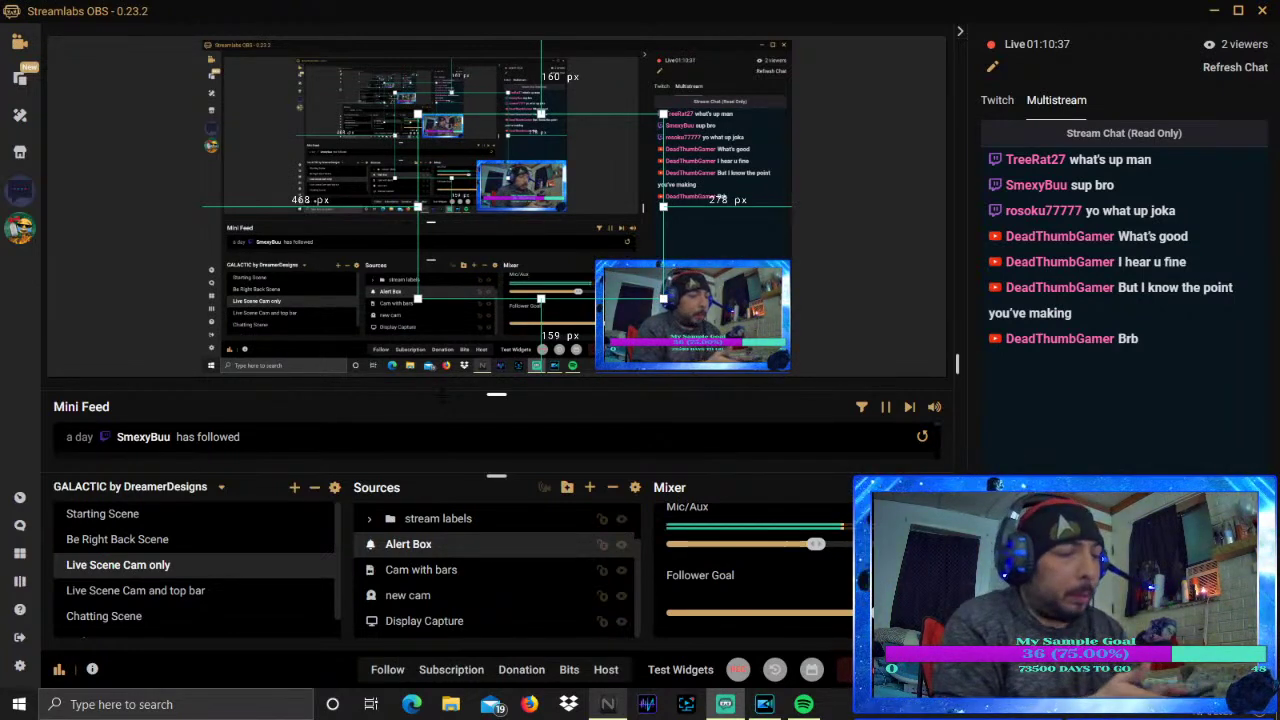
Look at the Remote Control settings with the QR code left hidden, and close the settings window
click(19, 665)
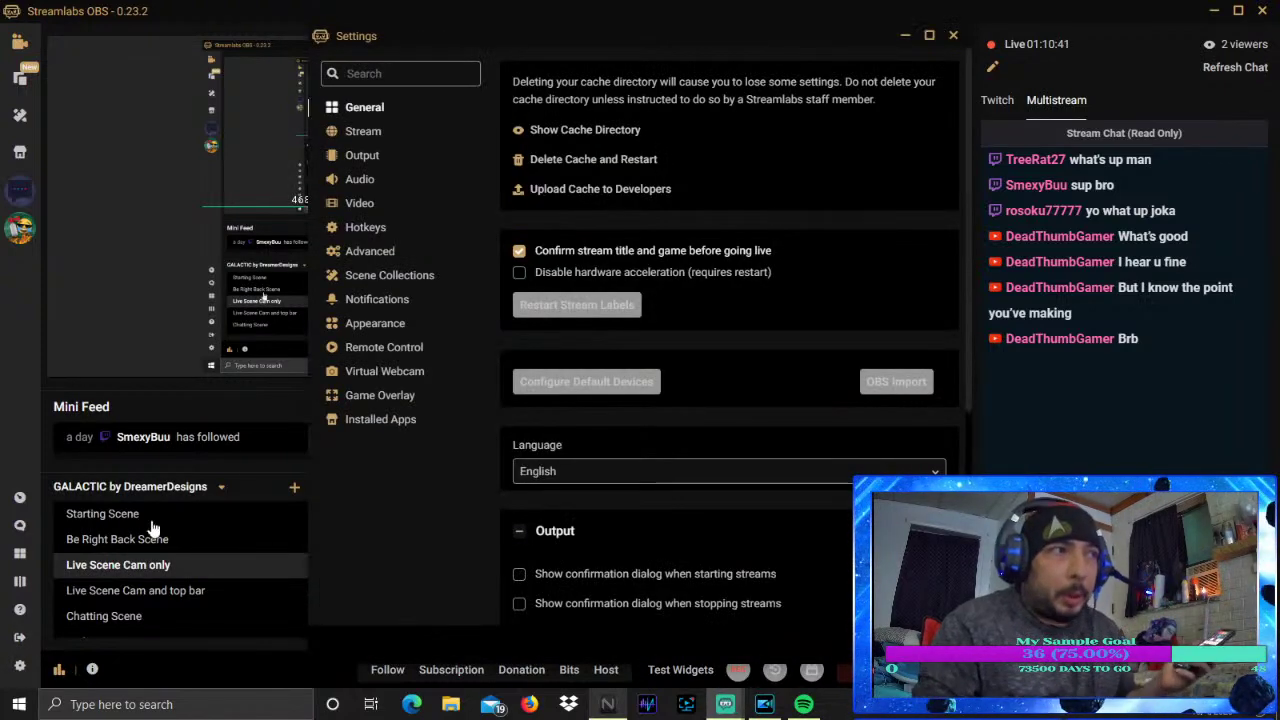
click(382, 350)
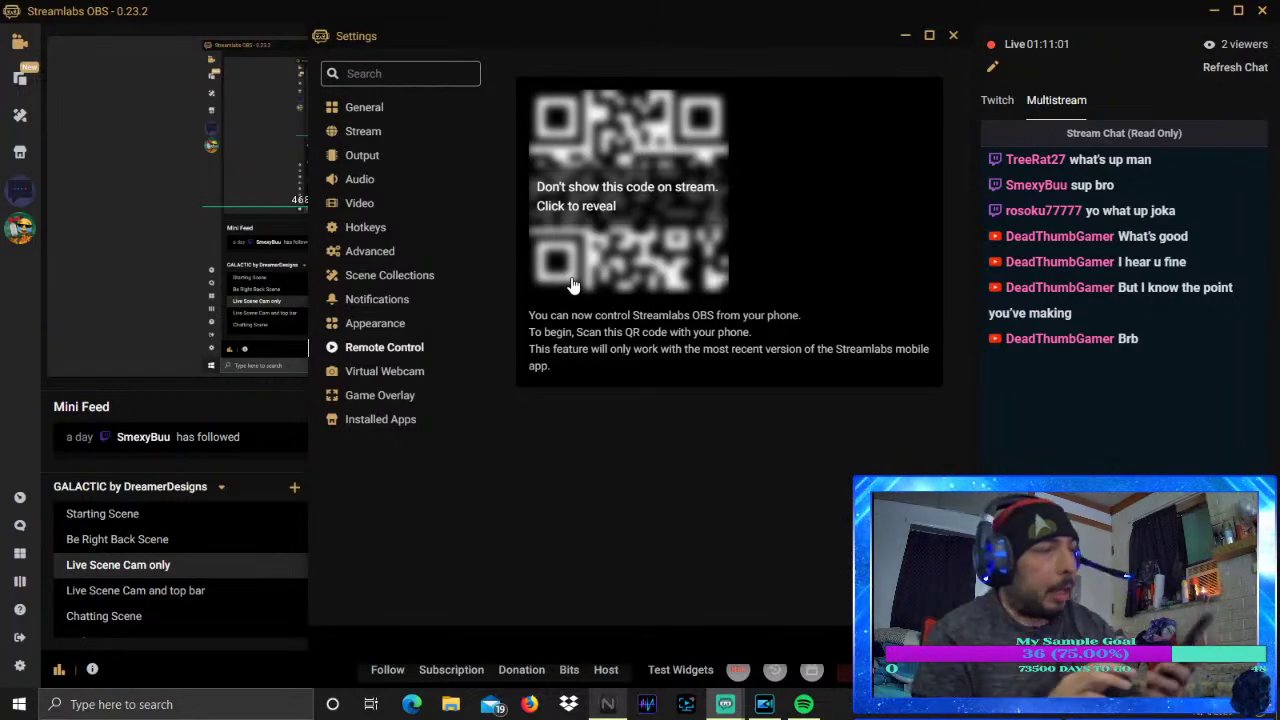
key(Escape)
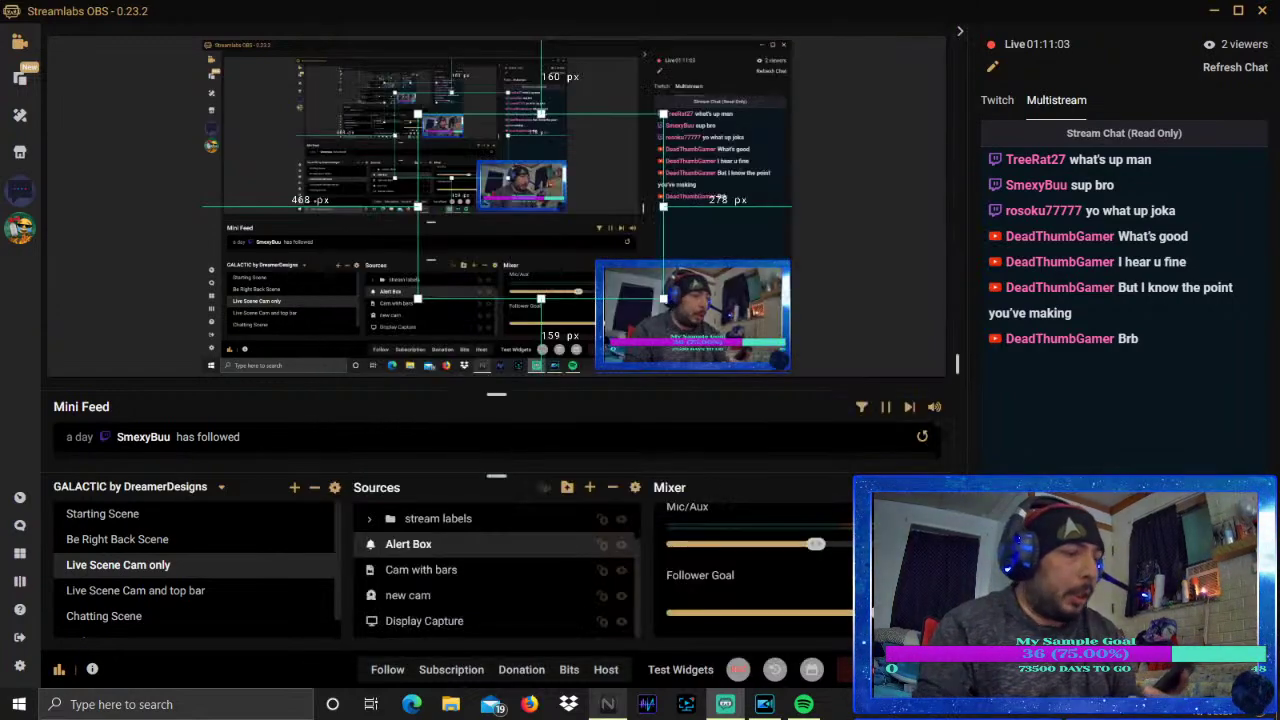
click(102, 513)
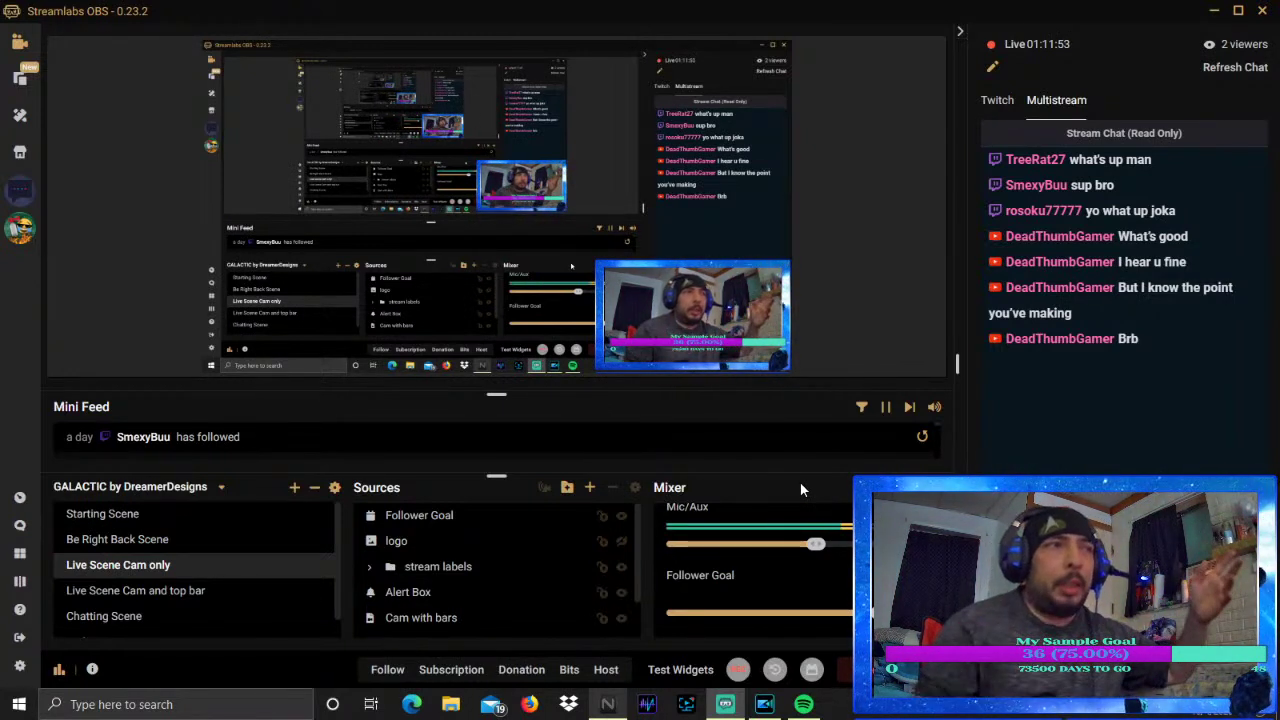
View the Game Capture source description among the available sources, and close the window without adding it
click(589, 487)
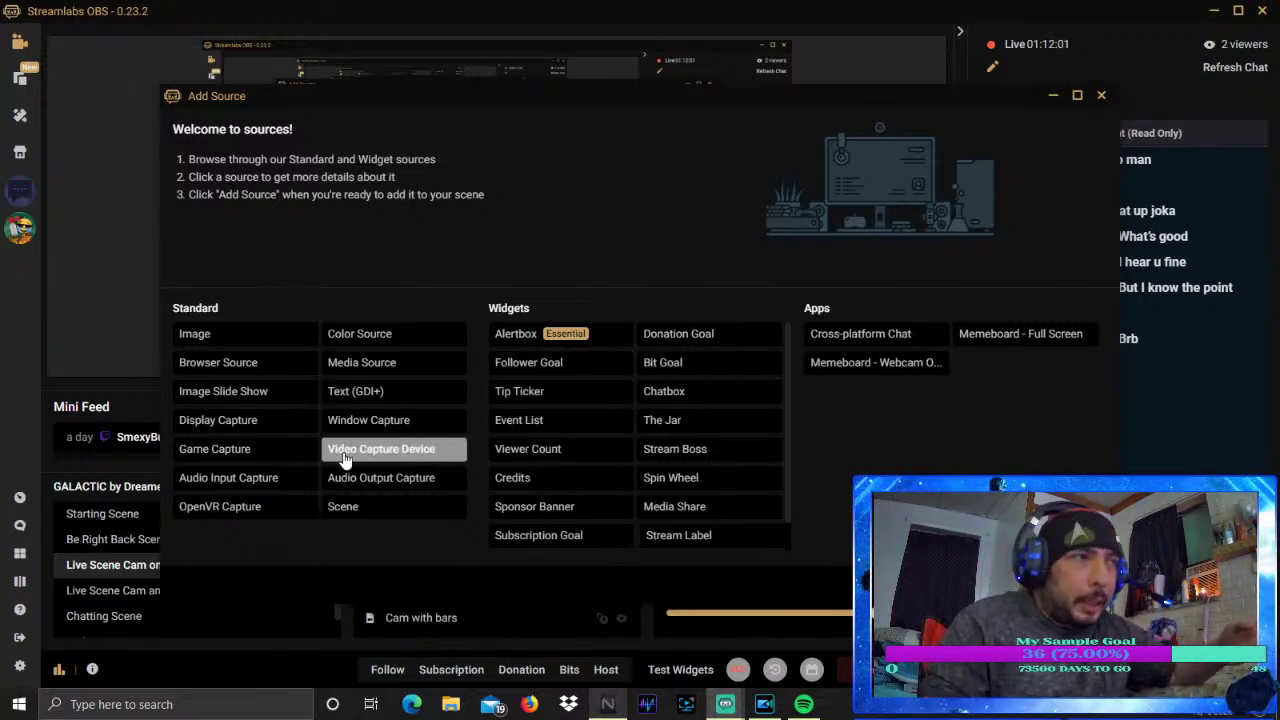
click(257, 449)
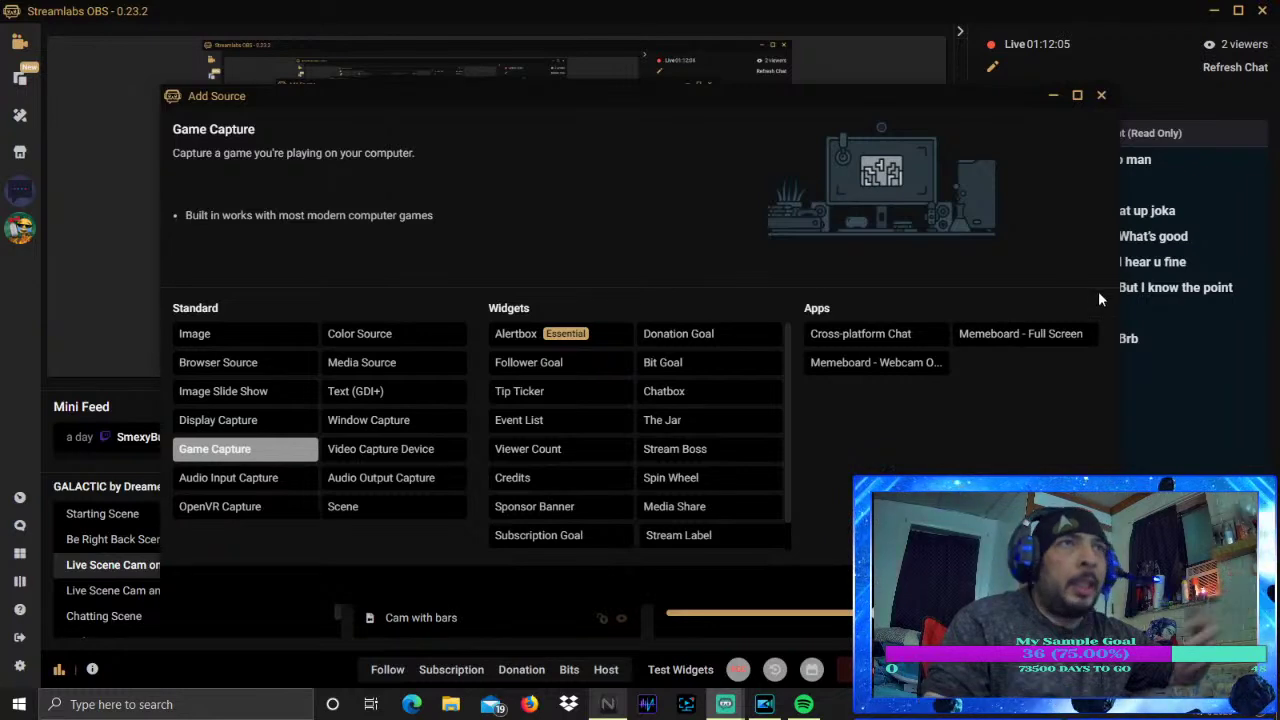
click(1101, 95)
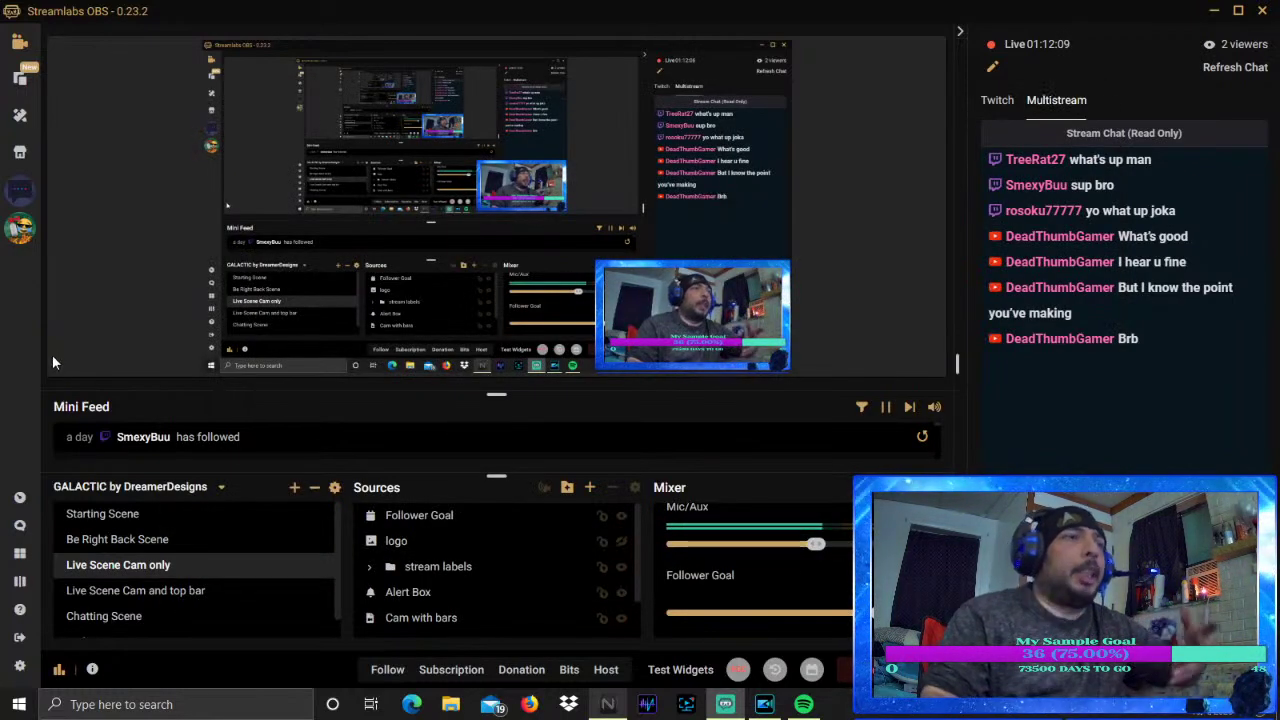
Bring the Desktop Audio level into view in the mixer, and review the streaming output settings
scroll(730, 560, up, 2)
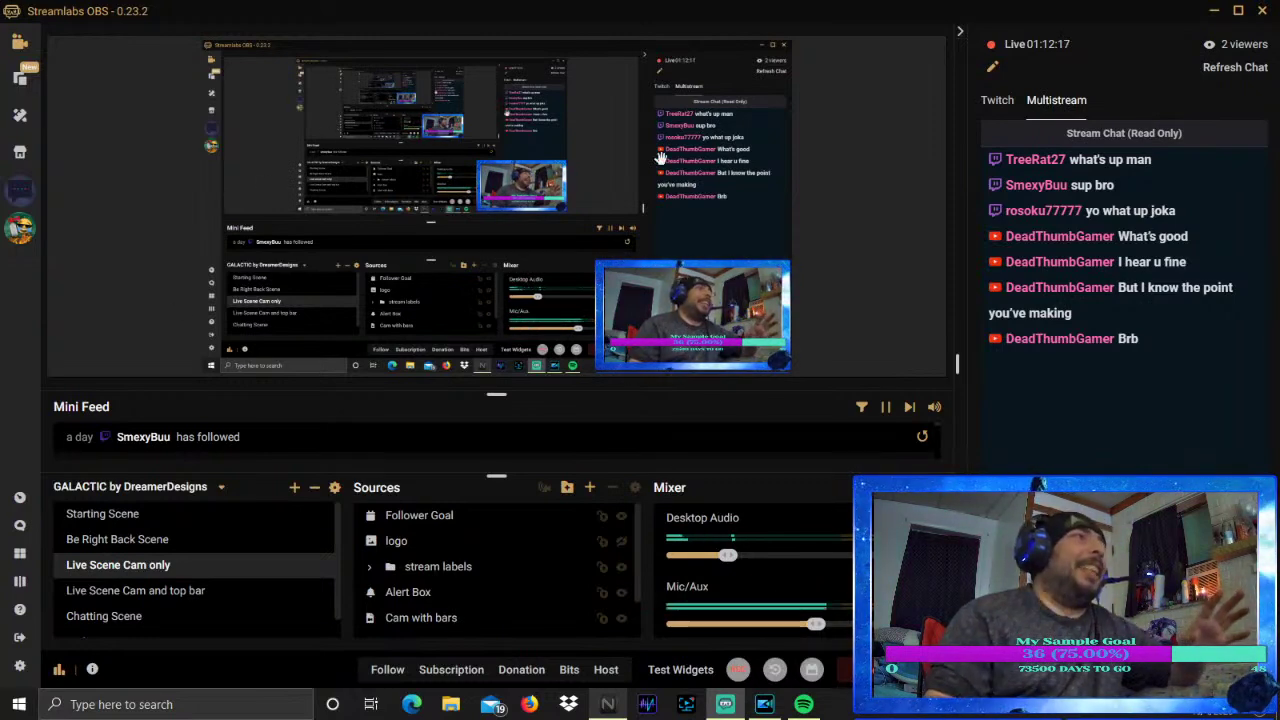
click(20, 664)
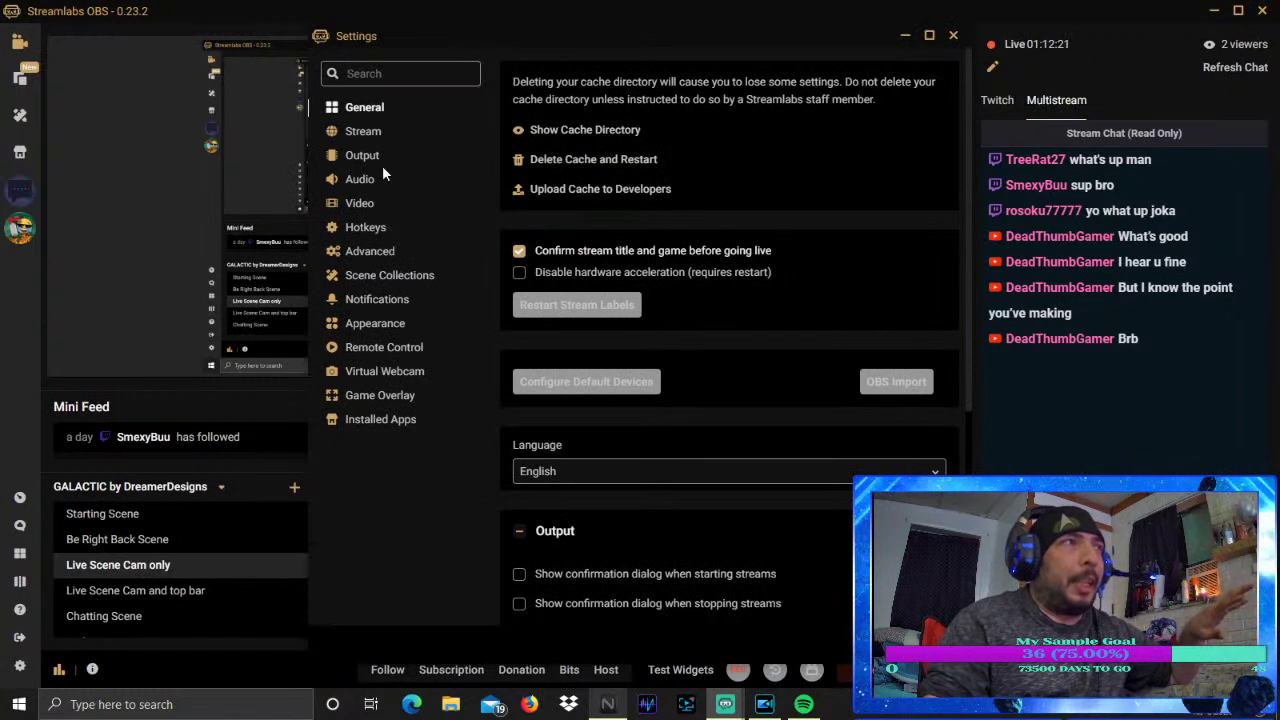
click(376, 160)
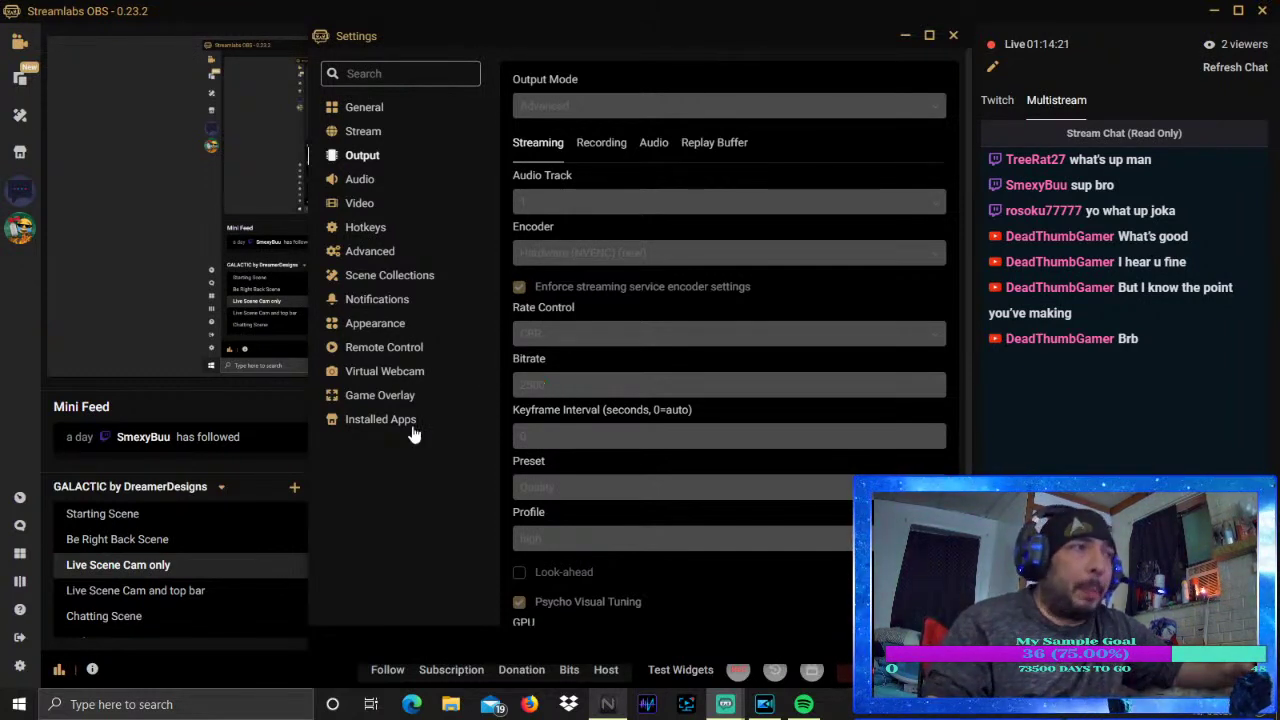
click(915, 640)
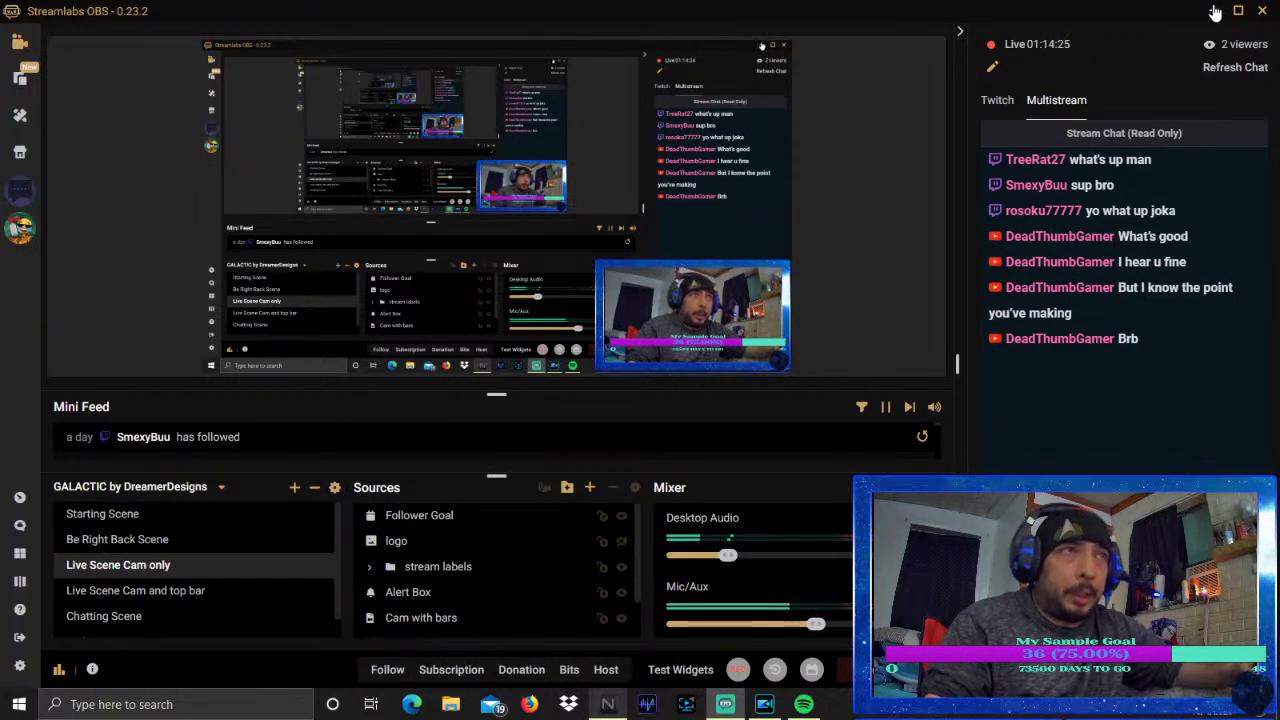
Examine the Streamlabs OBS desktop shortcut's options and the CPU and GPU monitoring in NitroSense, and return to Streamlabs OBS
key(super+d)
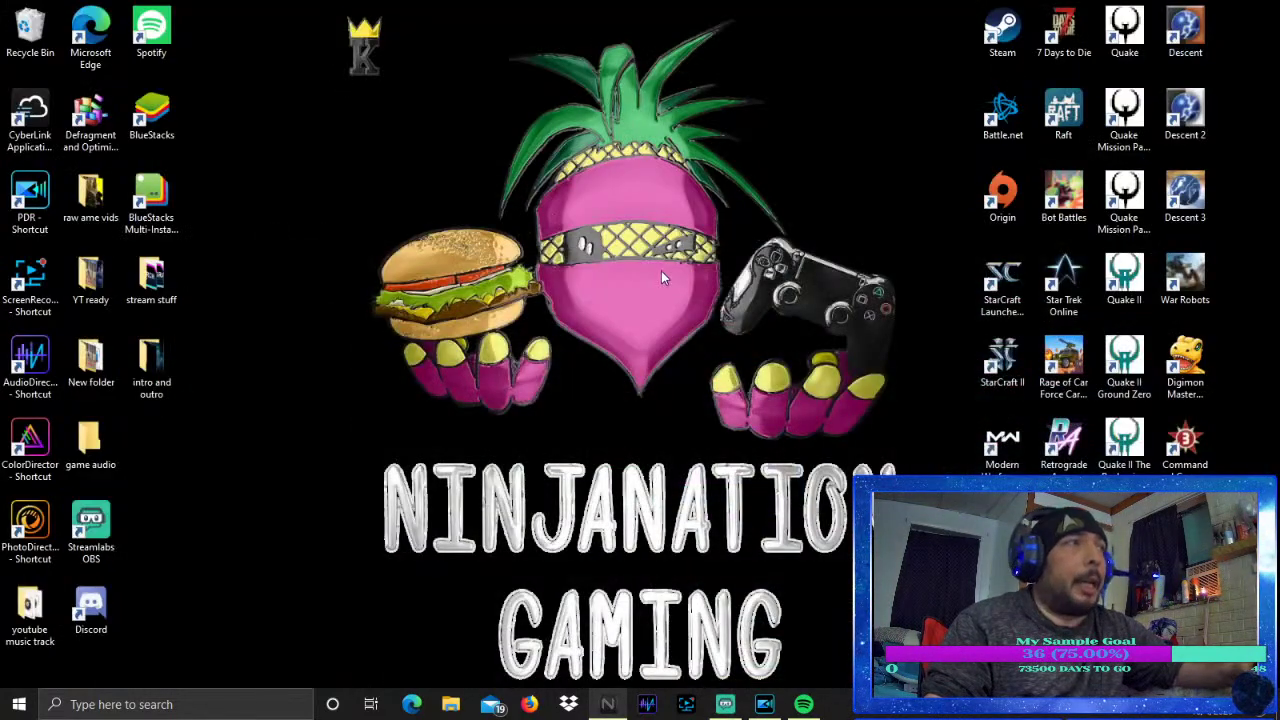
right_click(97, 516)
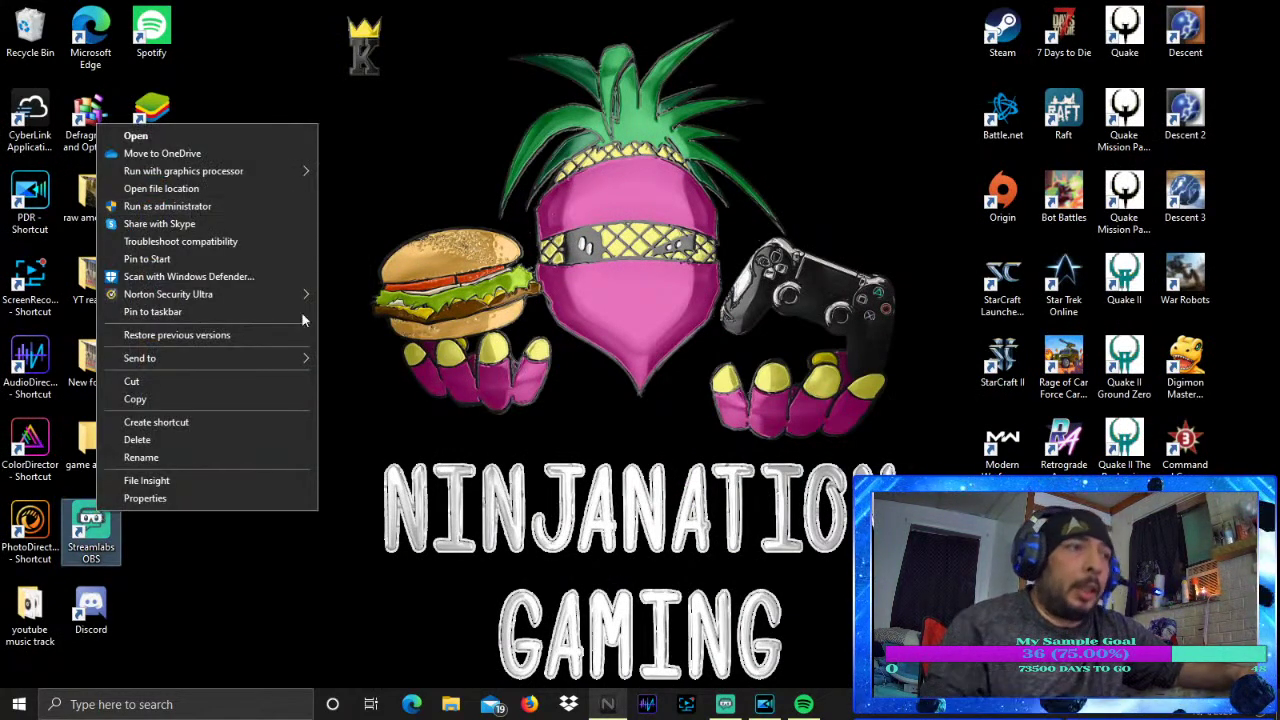
click(600, 705)
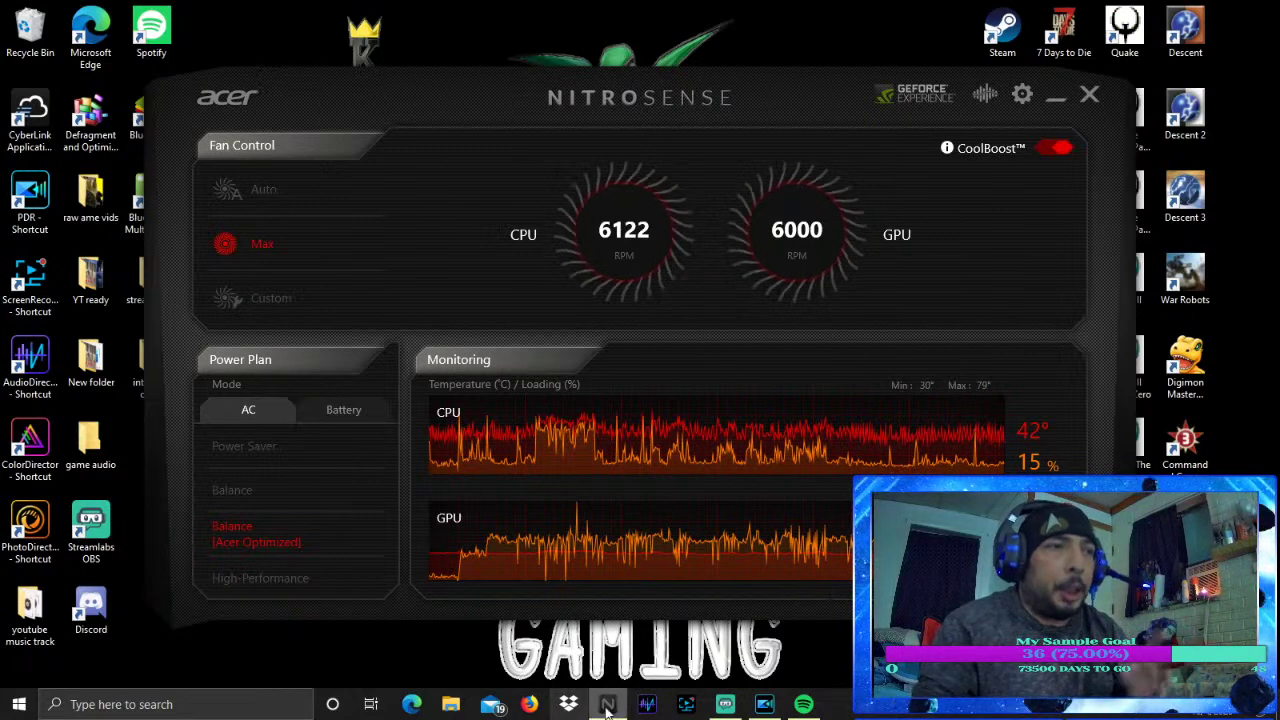
click(727, 706)
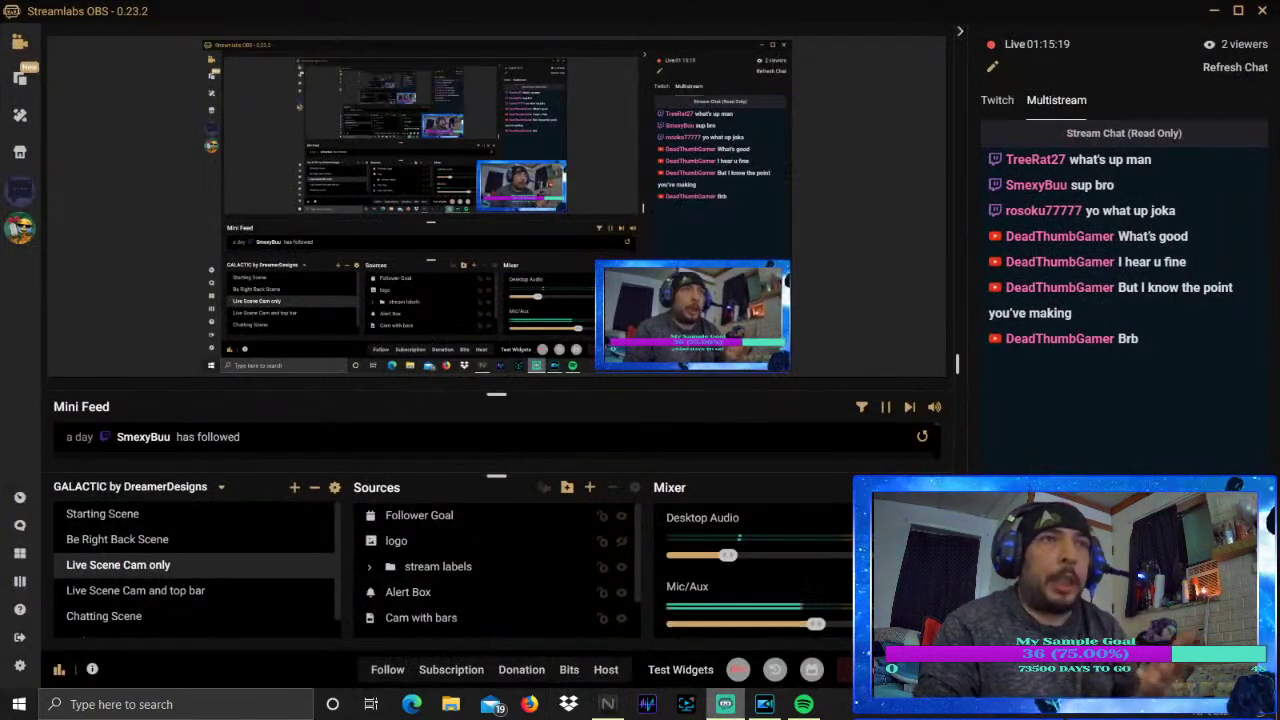